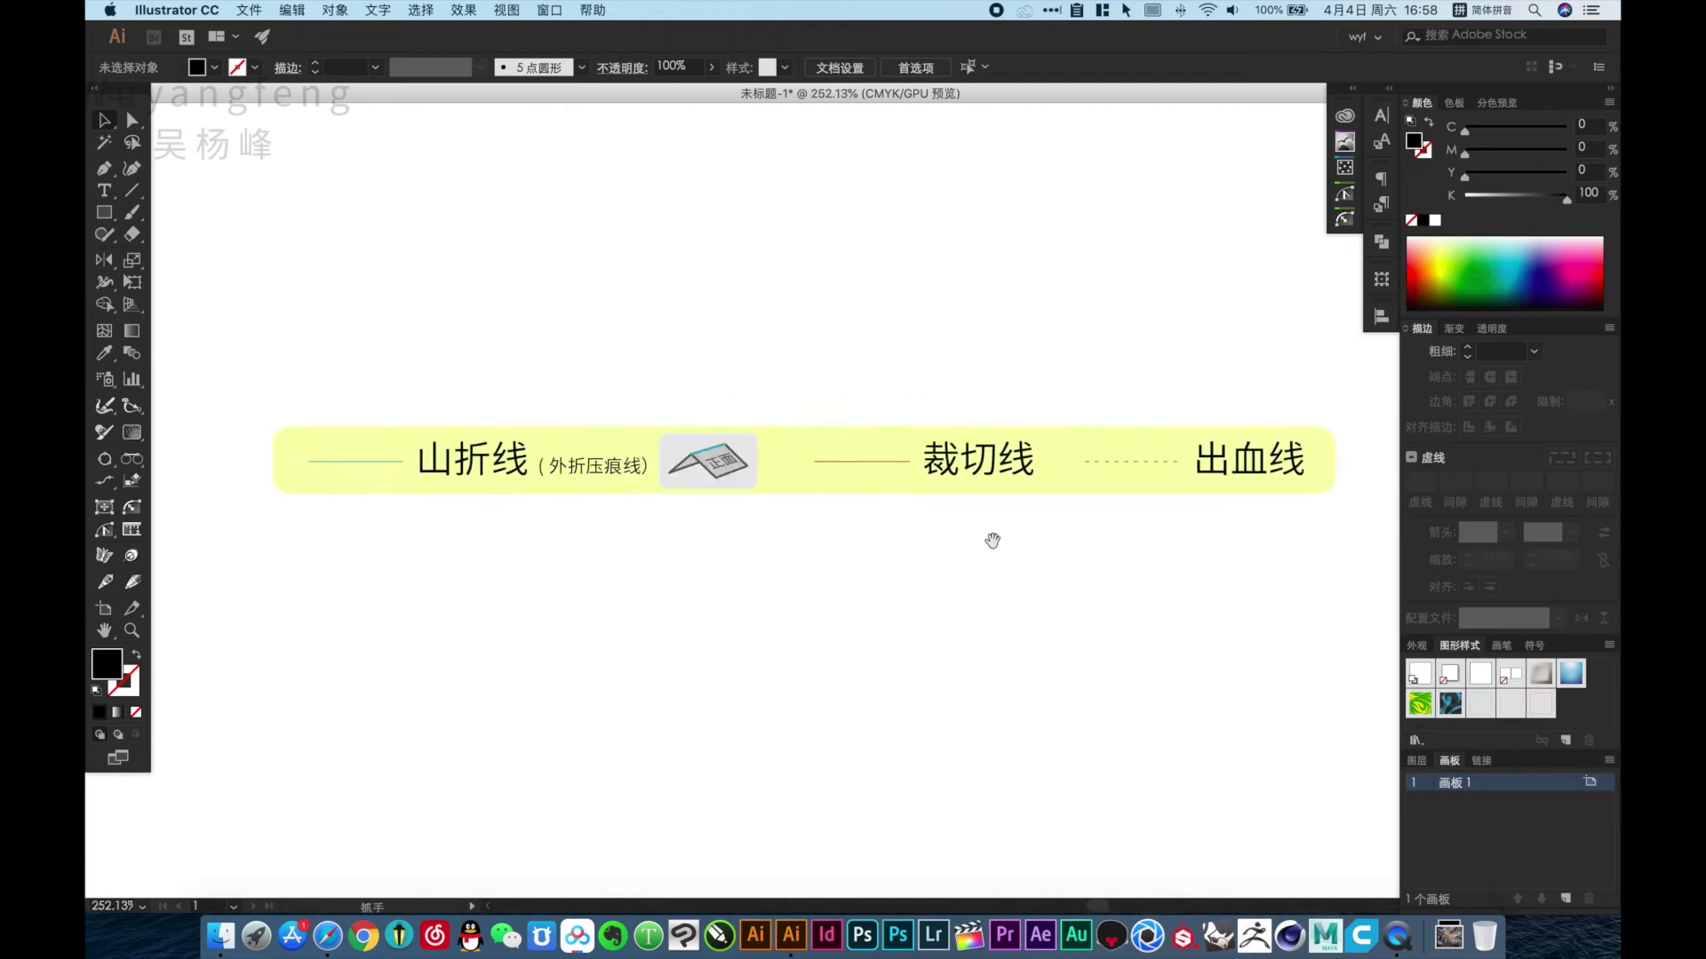
Paste a copy of the 裁切线 label below the legend strip and select its text.
{"action": "scroll", "coordinate": [868, 488], "scroll_direction": "down", "scroll_amount": 1}
{"action": "key", "text": "a"}
{"action": "double_click", "coordinate": [971, 440]}
{"action": "key", "text": "ctrl+c"}
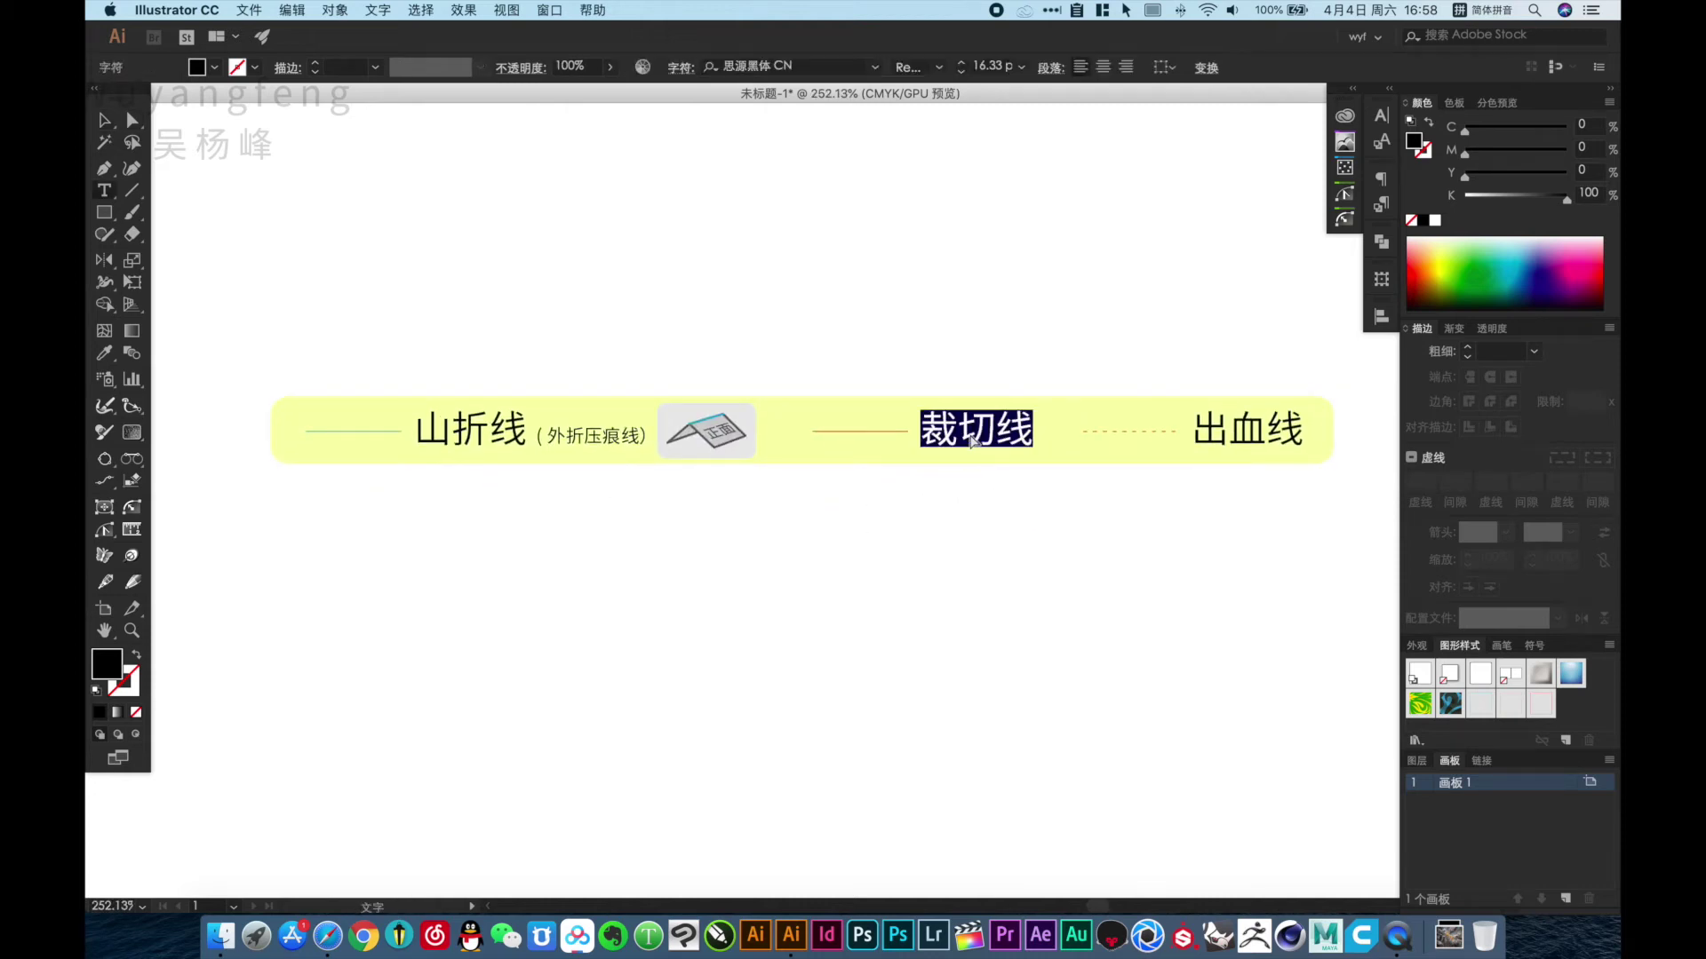
{"action": "key", "text": "Escape"}
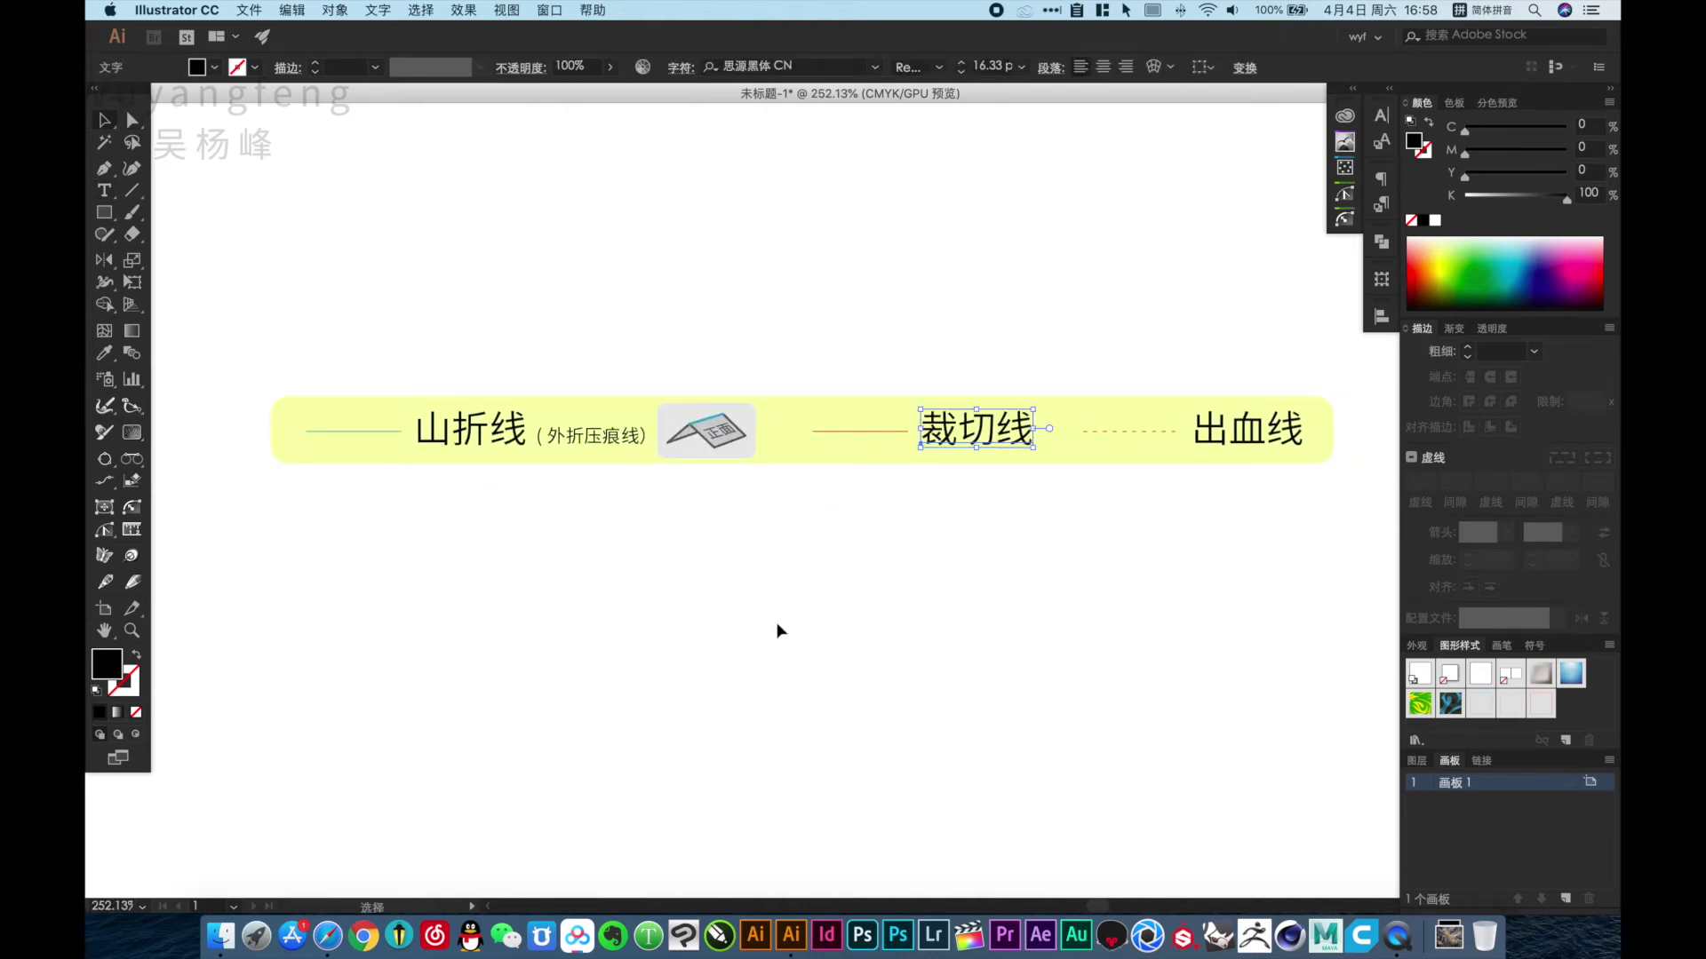
{"action": "key", "text": "t"}
{"action": "left_click", "coordinate": [686, 622]}
{"action": "key", "text": "ctrl+v"}
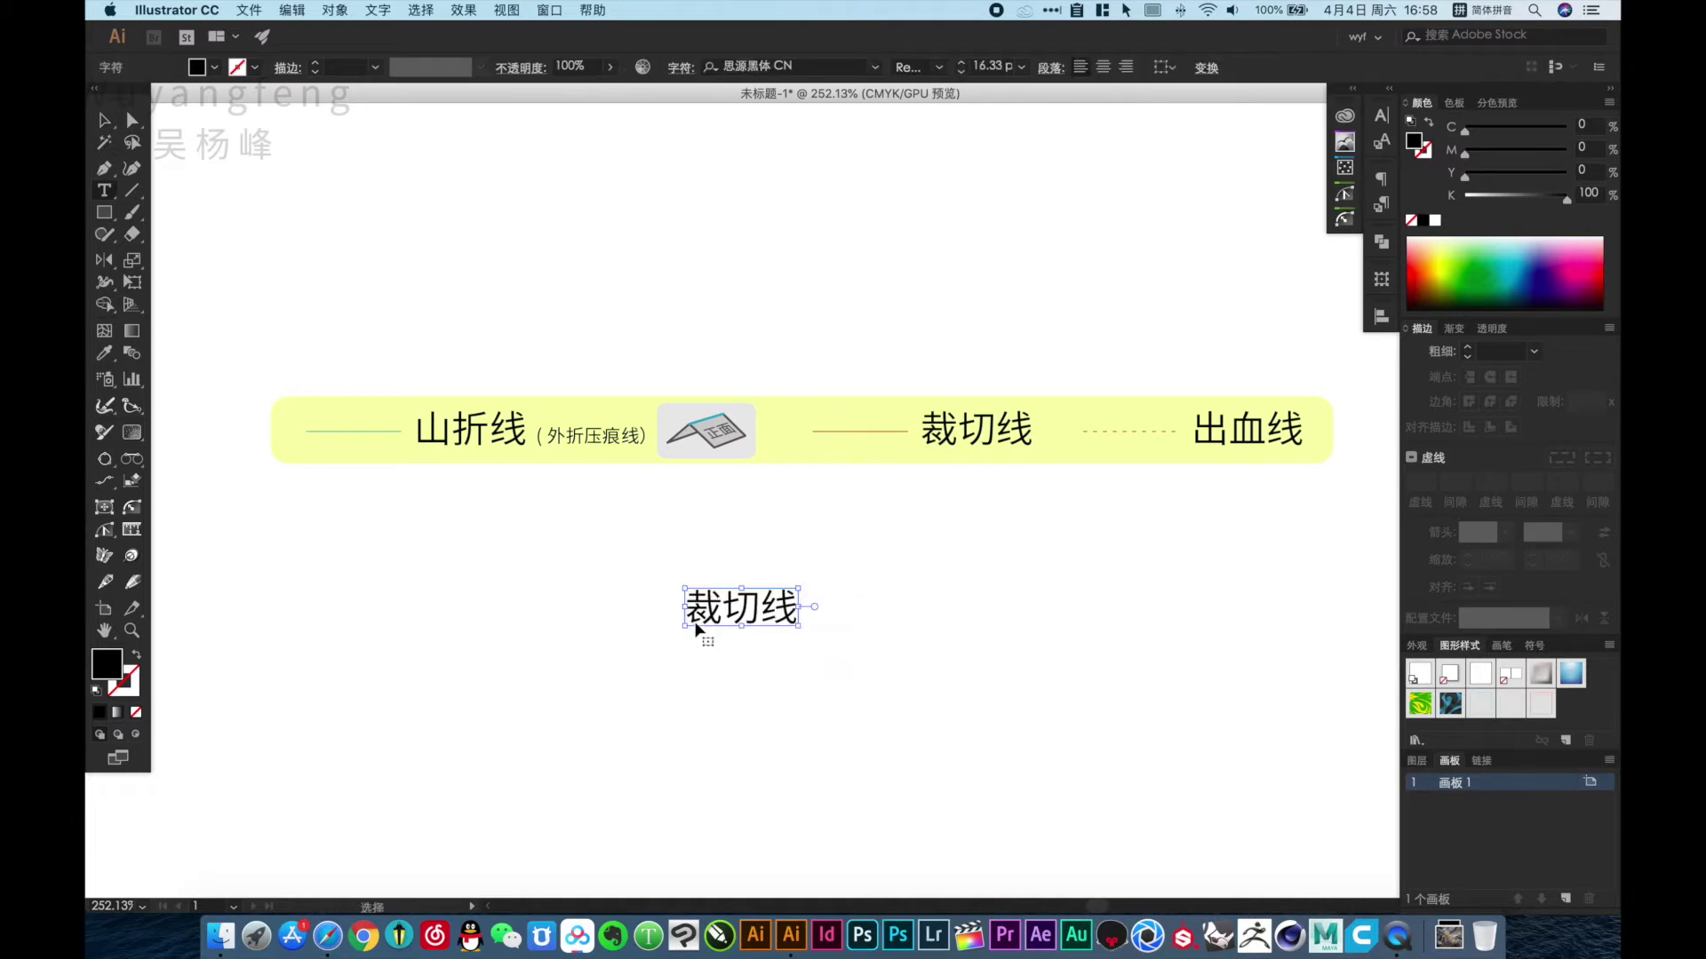
{"action": "key", "text": "ctrl+a"}
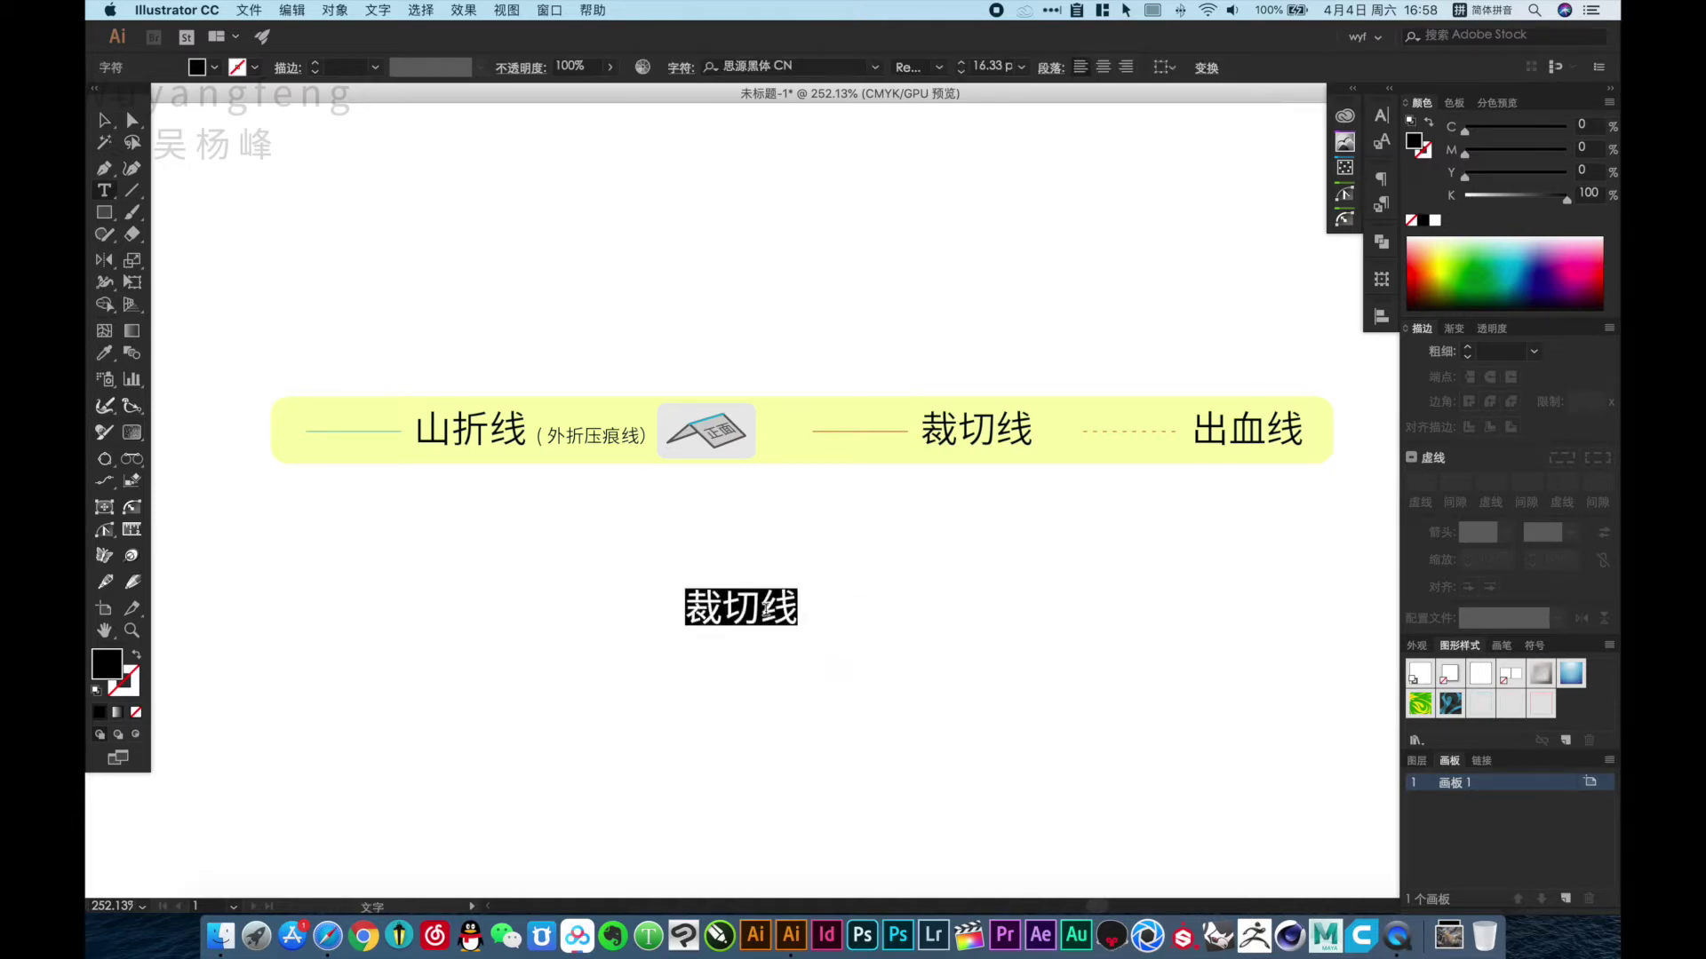
Retype the copy as 一般包装可以用脚本自动生成 and move it up under the strip.
{"action": "type", "text": "yiban"}
{"action": "key", "text": "space"}
{"action": "type", "text": "bao z"}
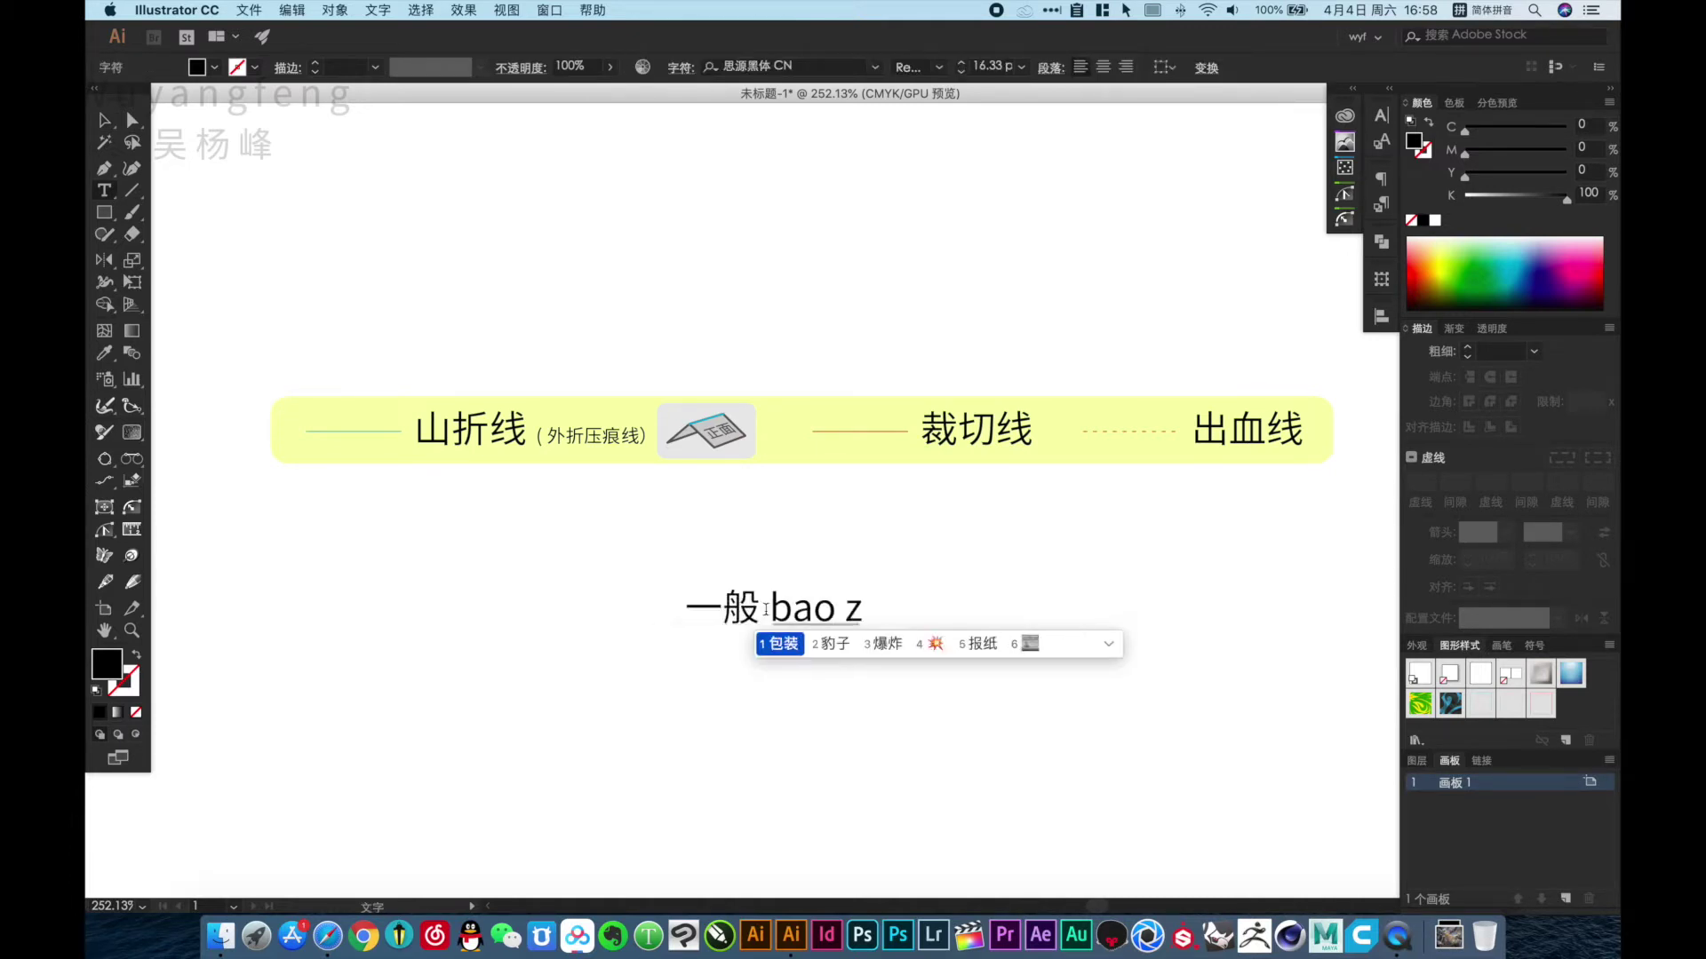
{"action": "key", "text": "space"}
{"action": "type", "text": "keyi"}
{"action": "key", "text": "space"}
{"action": "type", "text": "yn g"}
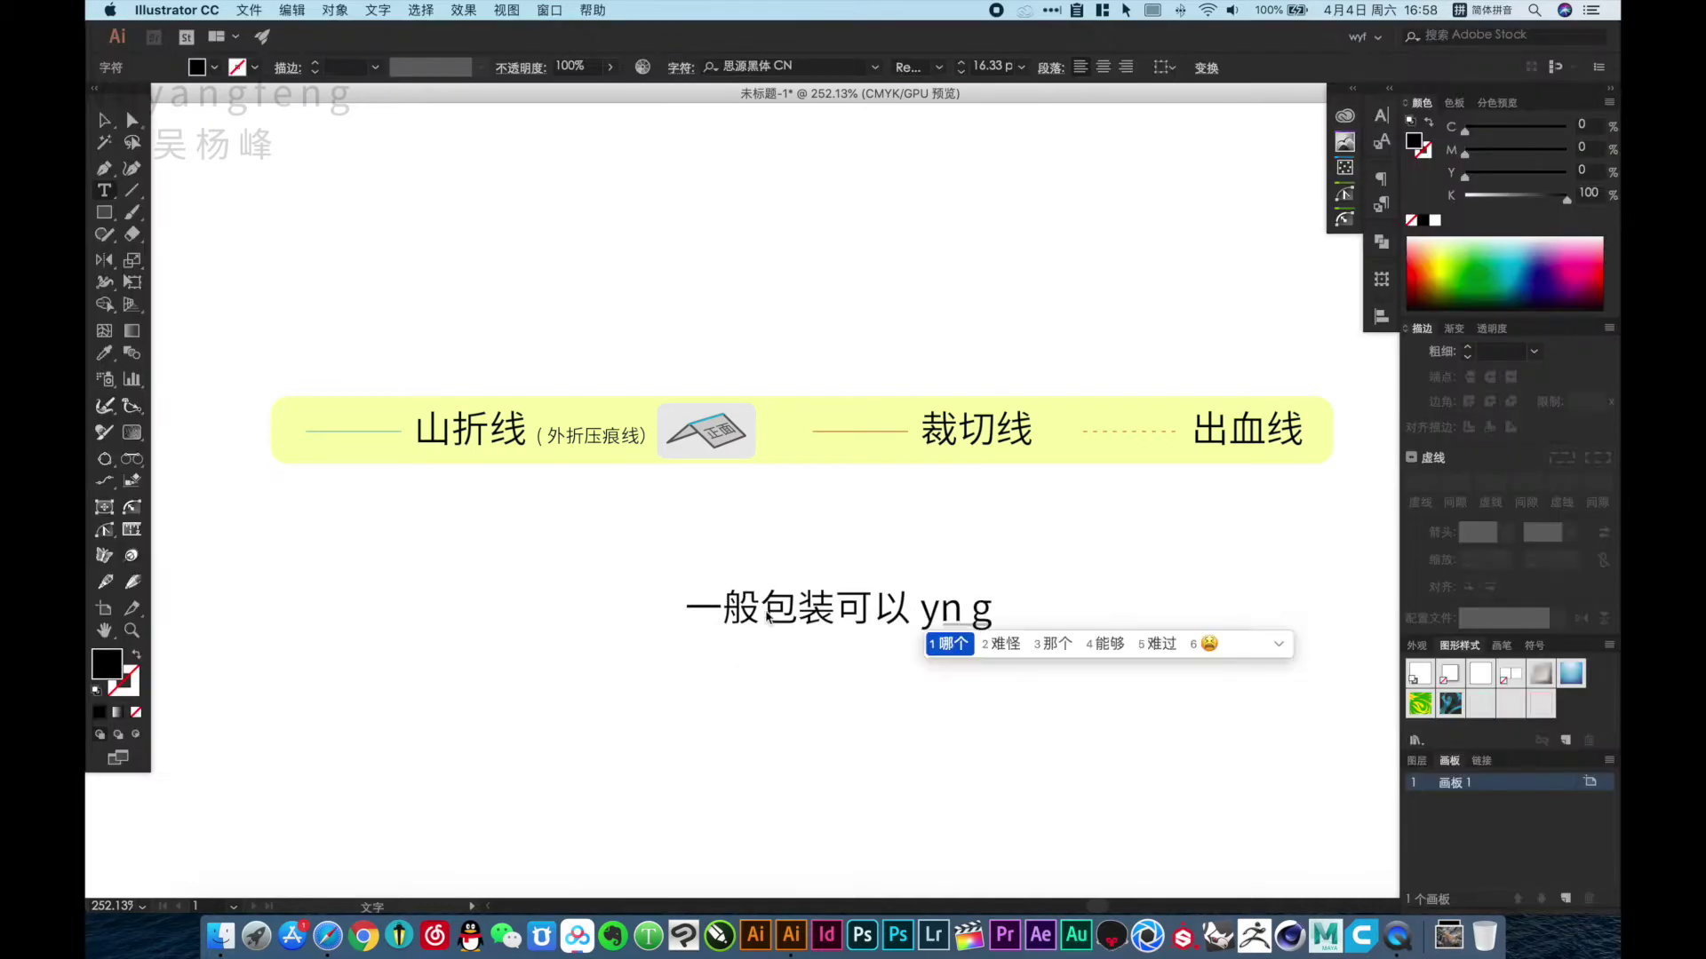
{"action": "key", "text": "space"}
{"action": "key", "text": "BackSpace"}
{"action": "key", "text": "BackSpace"}
{"action": "key", "text": "BackSpace"}
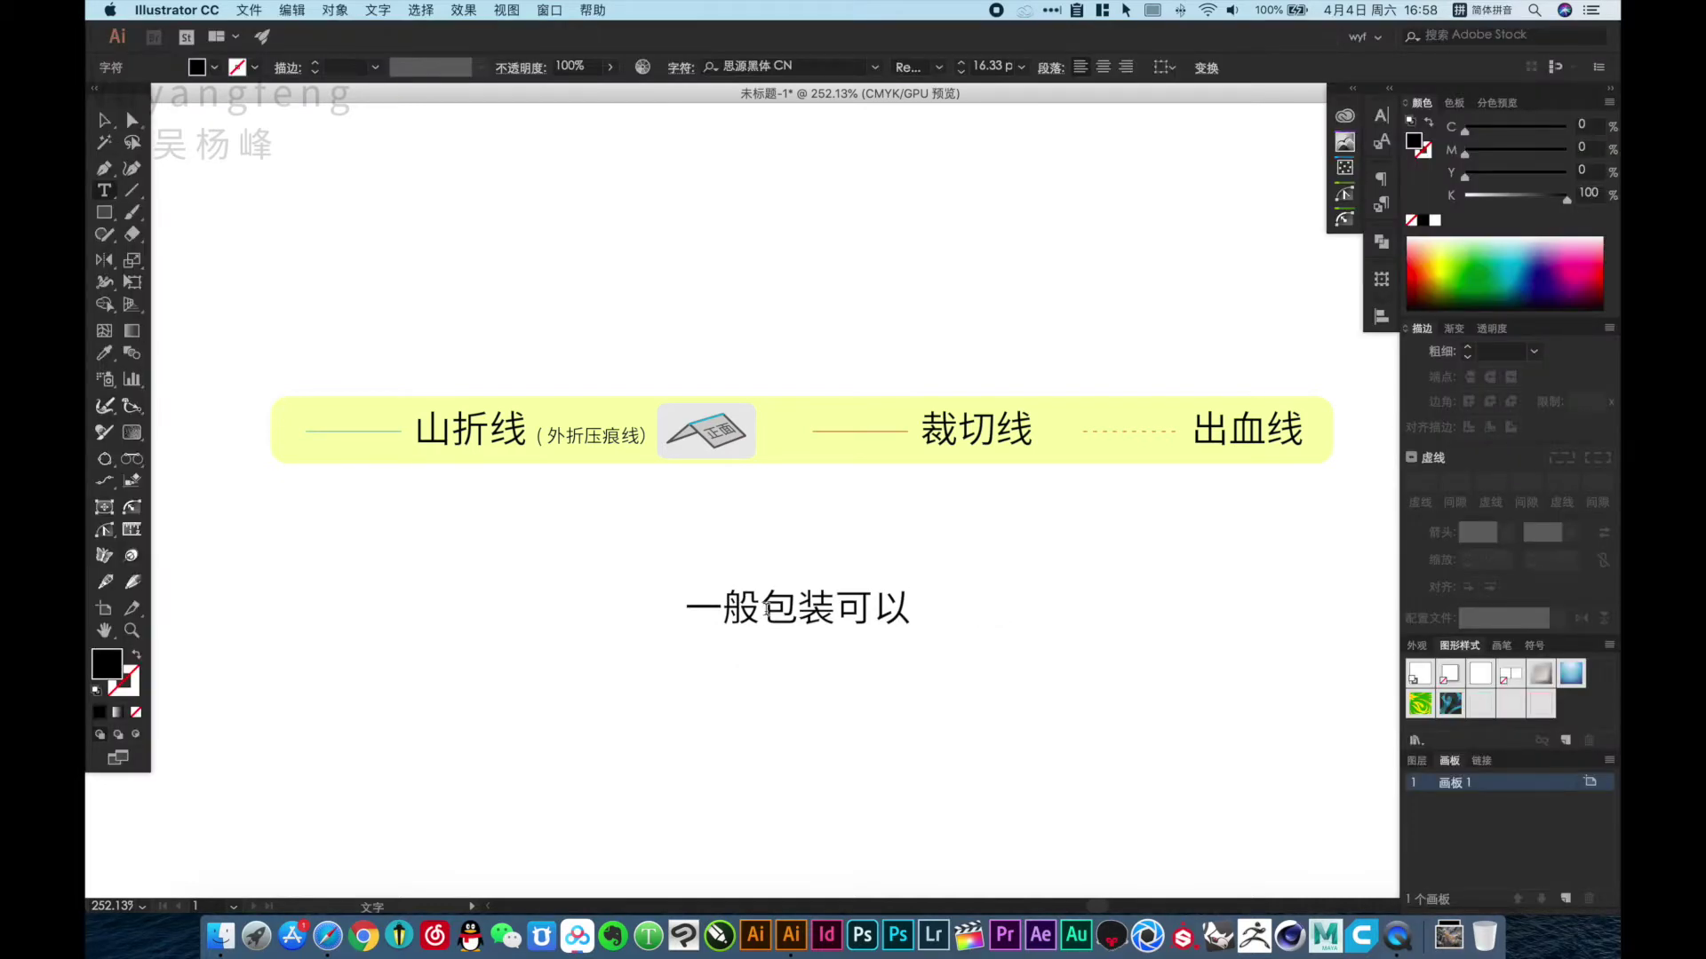
{"action": "type", "text": "yog"}
{"action": "key", "text": "BackSpace"}
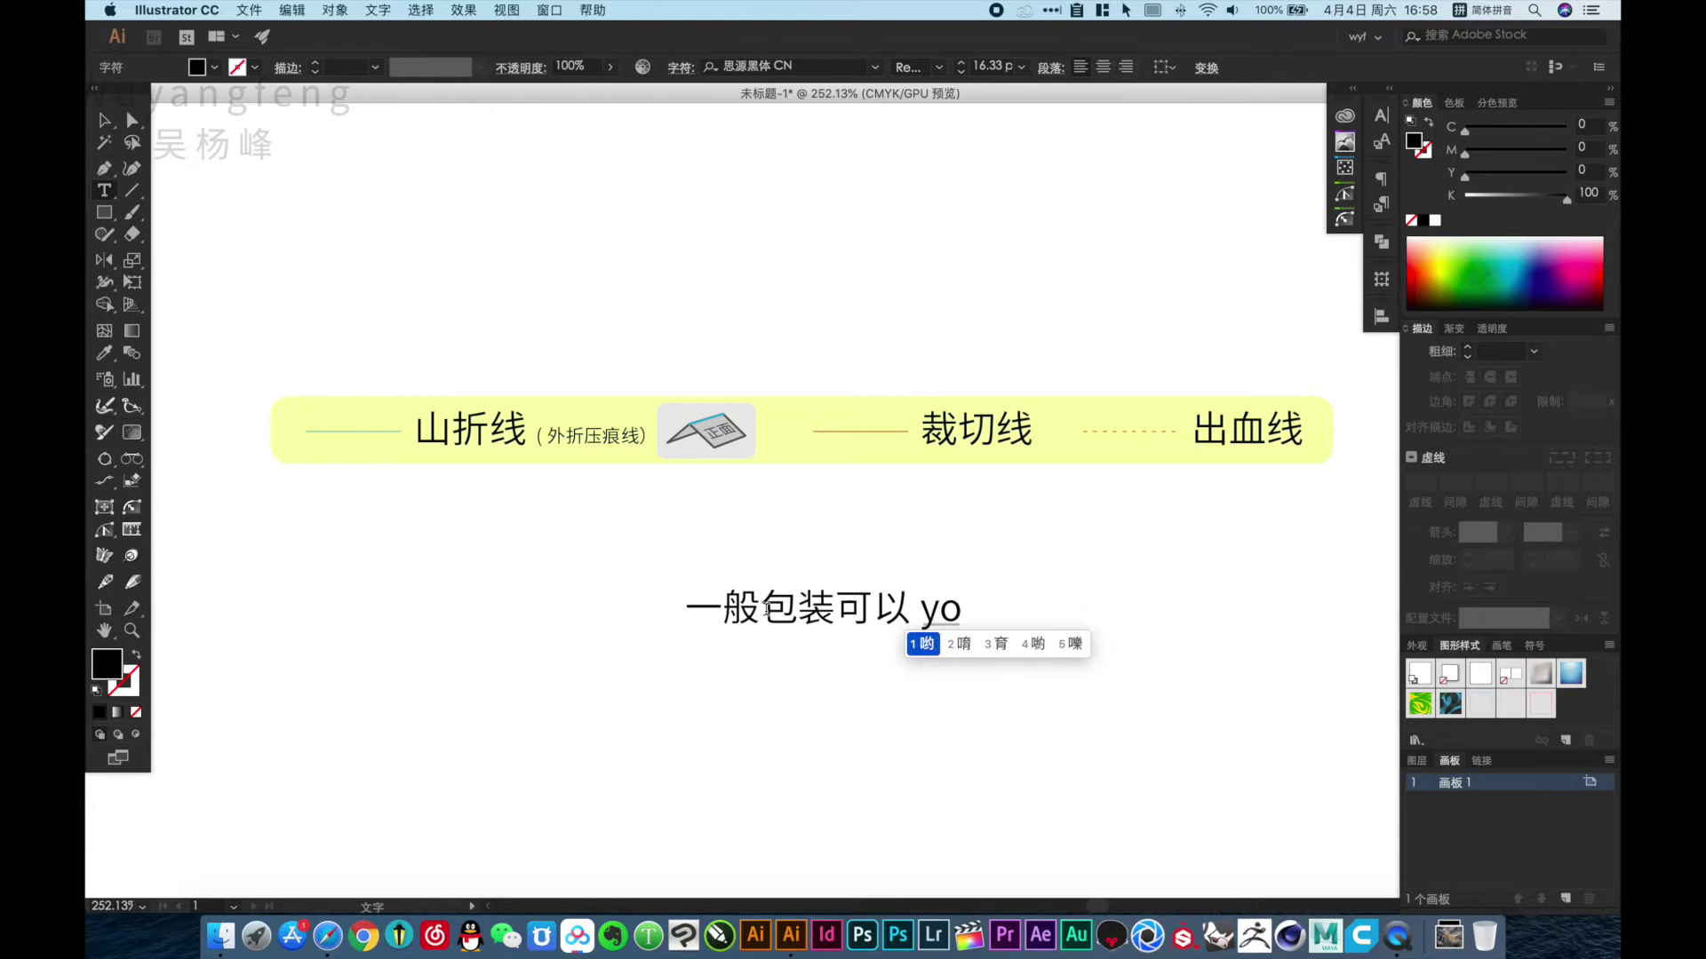
{"action": "key", "text": "space"}
{"action": "type", "text": "jiao b"}
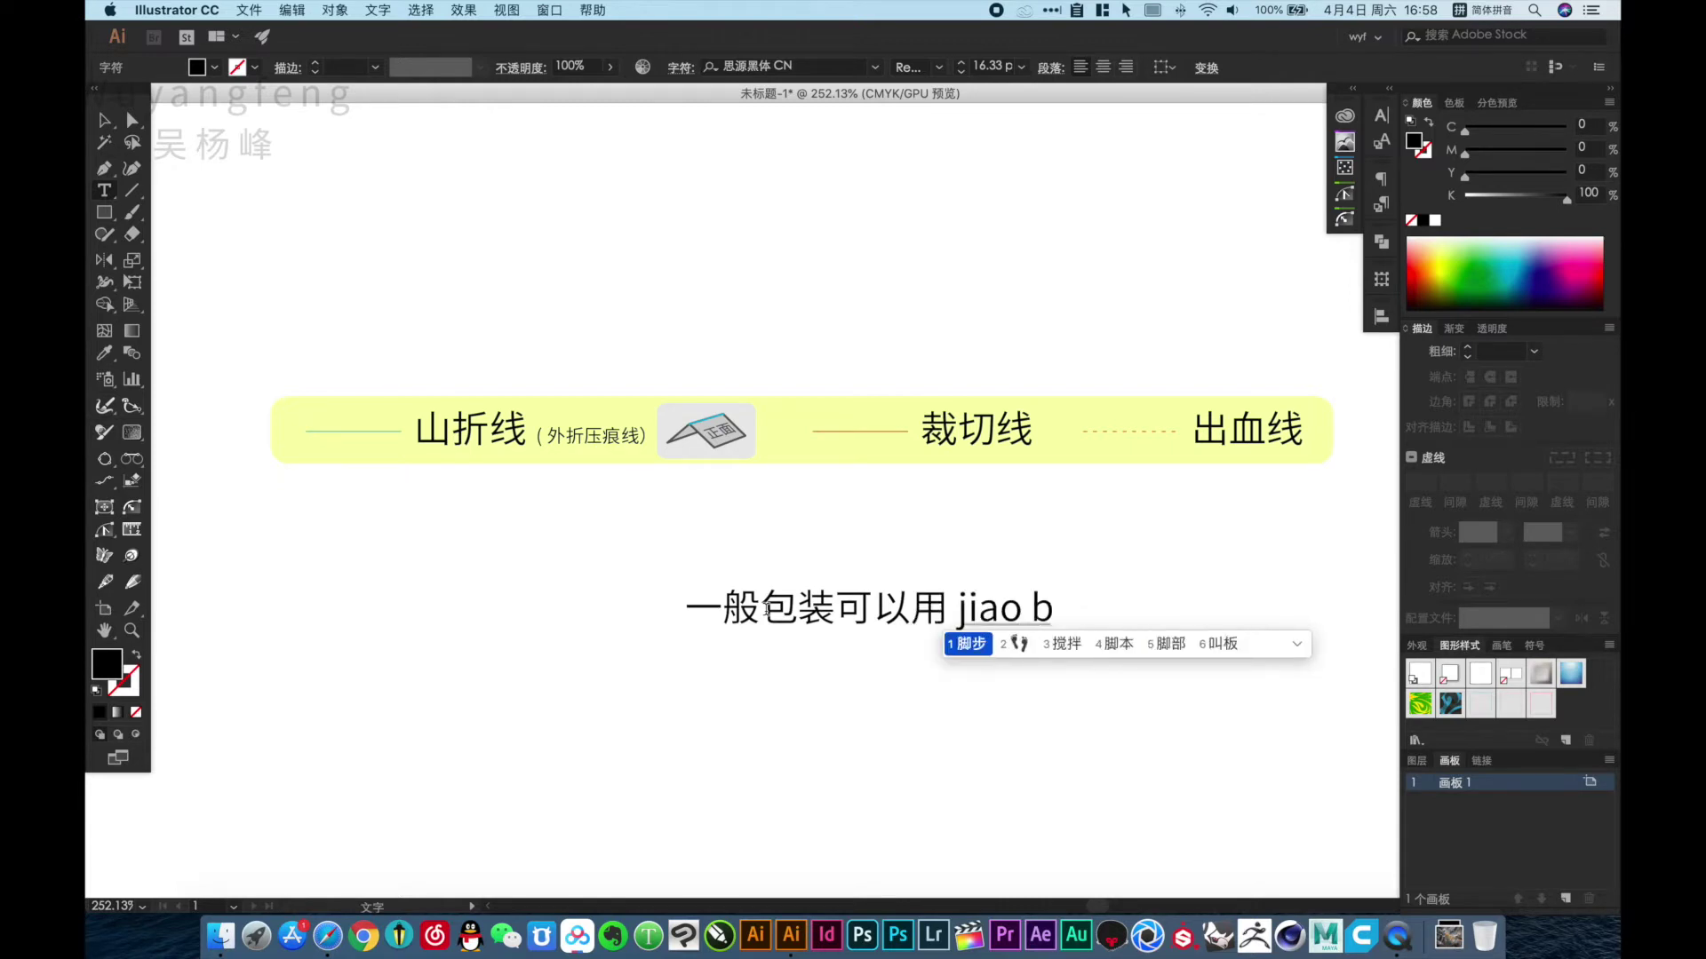
{"action": "type", "text": "u"}
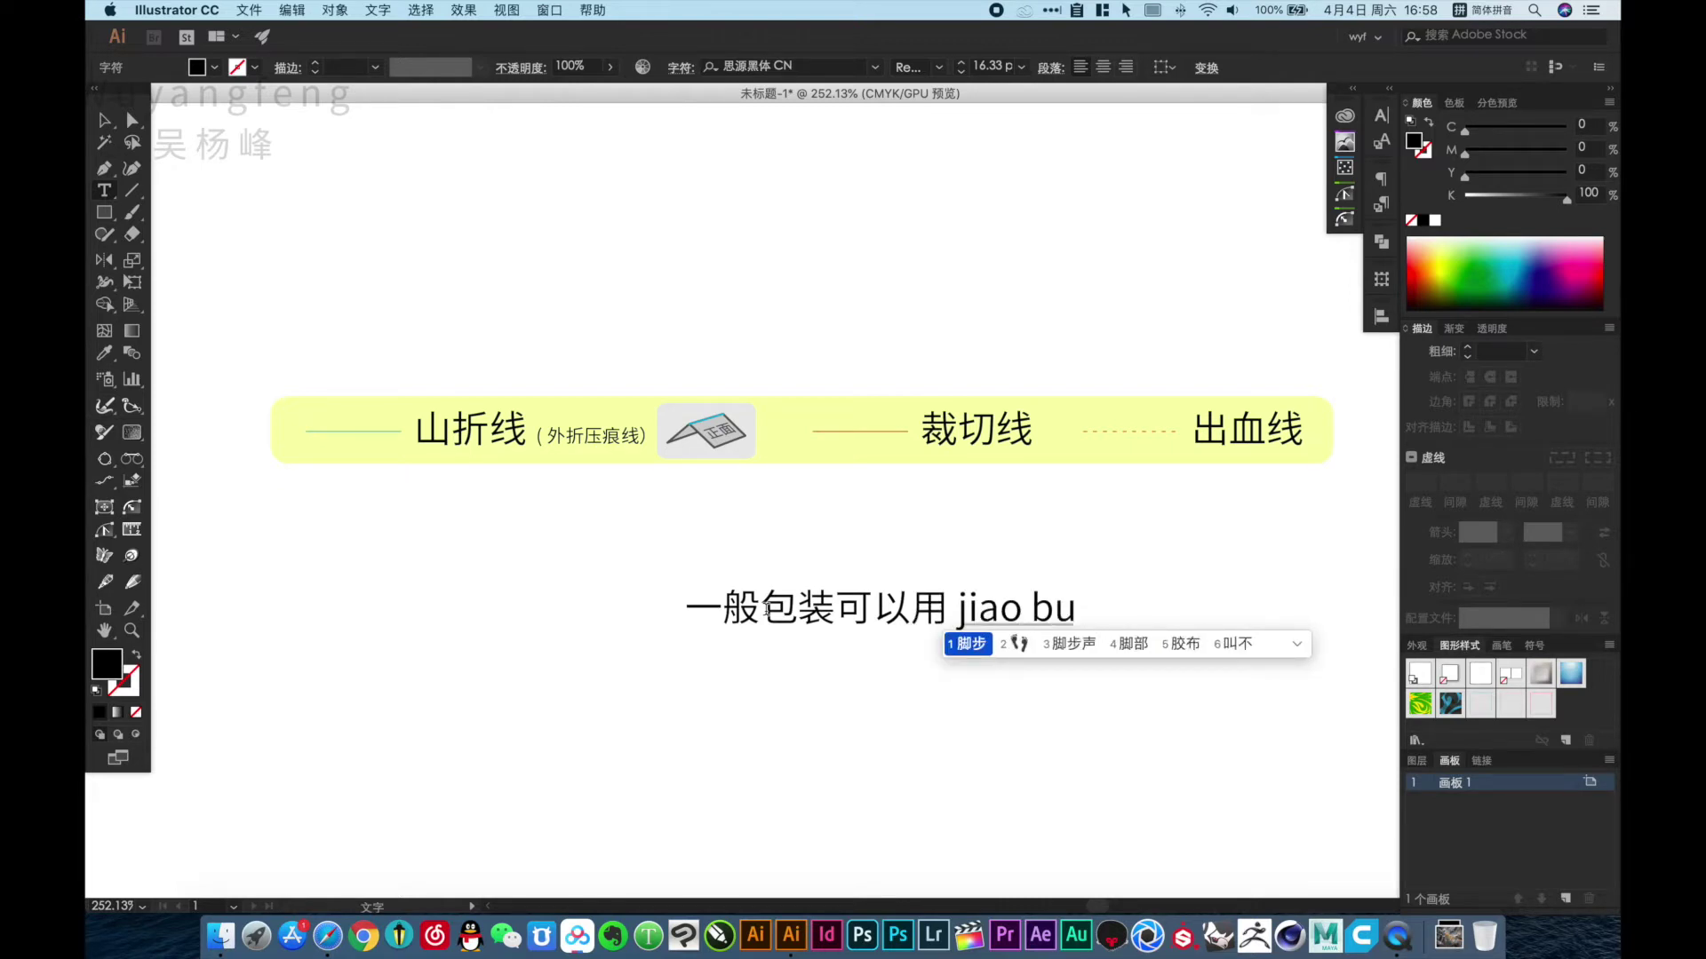
{"action": "key", "text": "BackSpace"}
{"action": "type", "text": "en"}
{"action": "key", "text": "space"}
{"action": "type", "text": "z"}
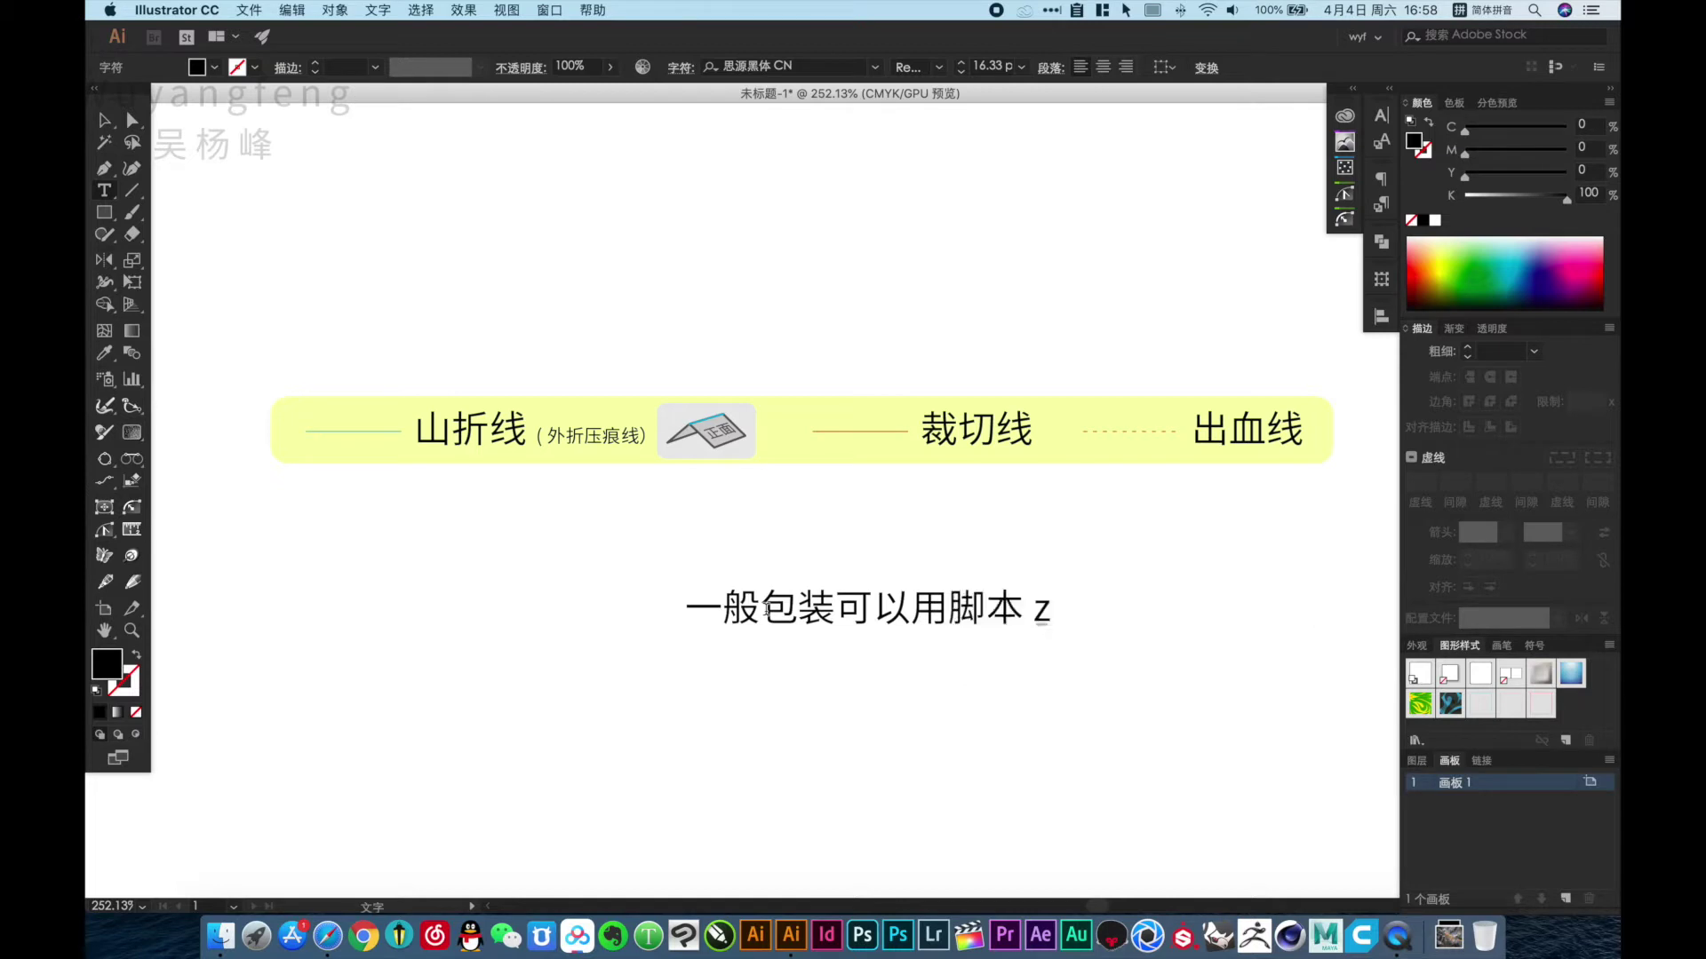
{"action": "type", "text": "id"}
{"action": "key", "text": "space"}
{"action": "type", "text": "sheng c"}
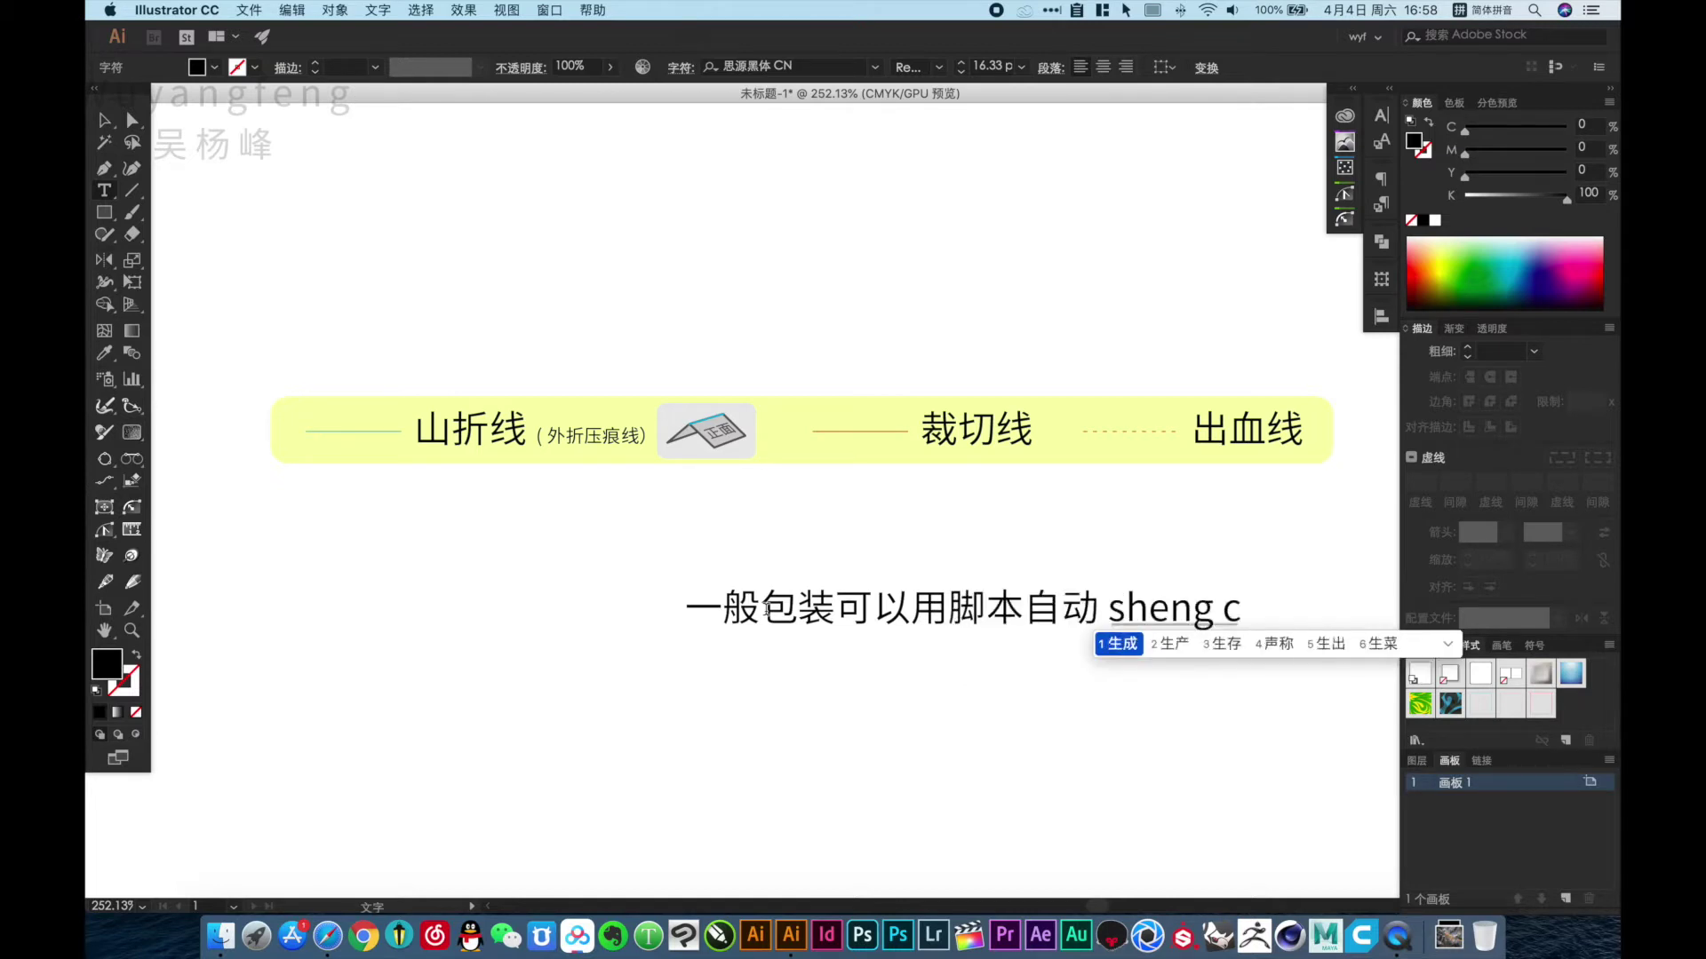
{"action": "key", "text": "space"}
{"action": "key", "text": "Escape"}
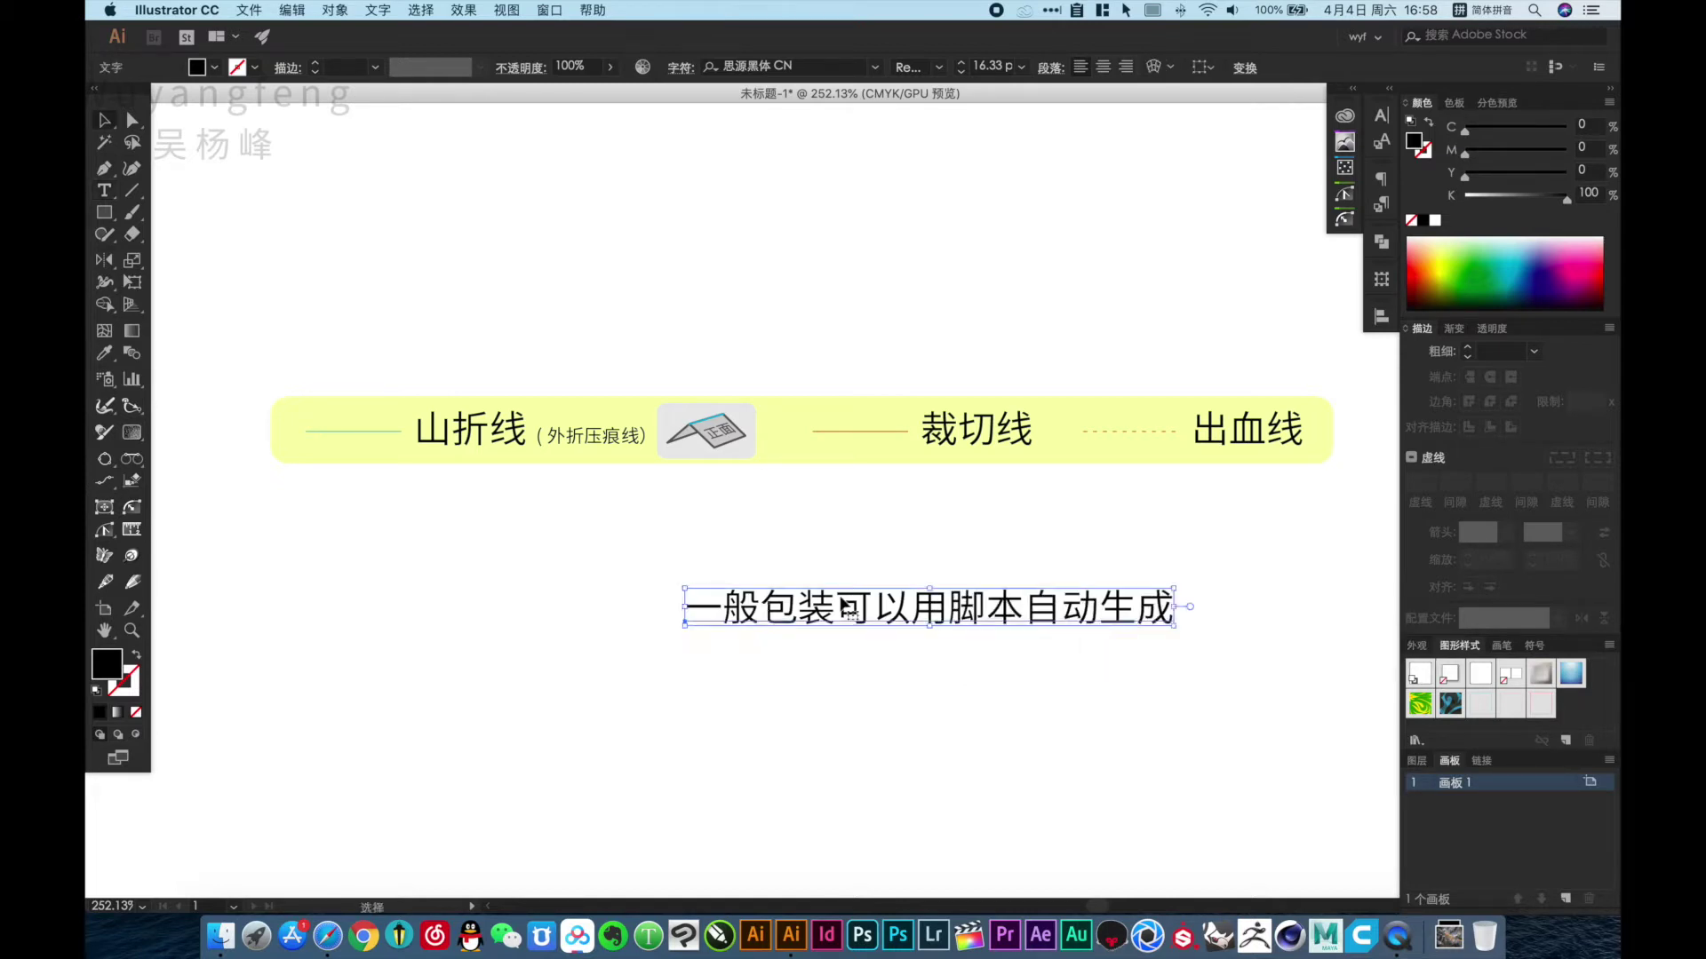
{"action": "left_click_drag", "start_coordinate": [846, 607], "coordinate": [657, 571]}
{"action": "left_click", "coordinate": [782, 632]}
Run 轻松画包装 from the 印前-多功能集合加强版 script to generate a 60×50×80 mm box dieline.
{"action": "scroll", "coordinate": [758, 439], "scroll_direction": "down", "scroll_amount": 5}
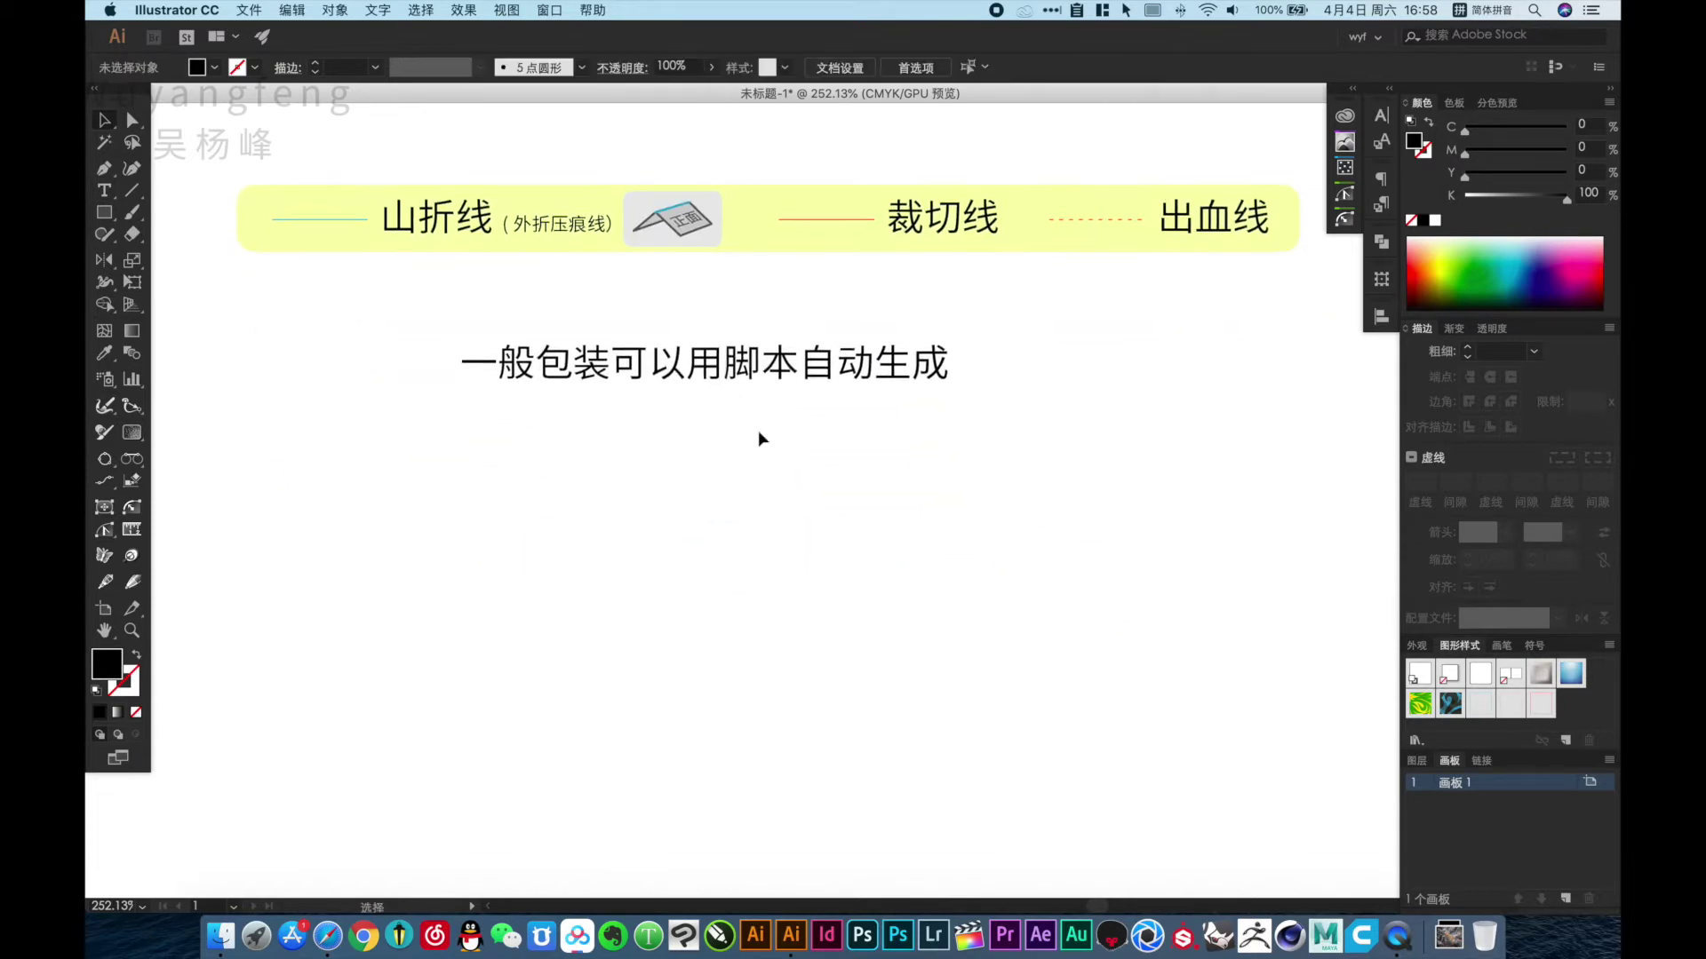
{"action": "left_click", "coordinate": [254, 10]}
{"action": "mouse_move", "coordinate": [261, 371]}
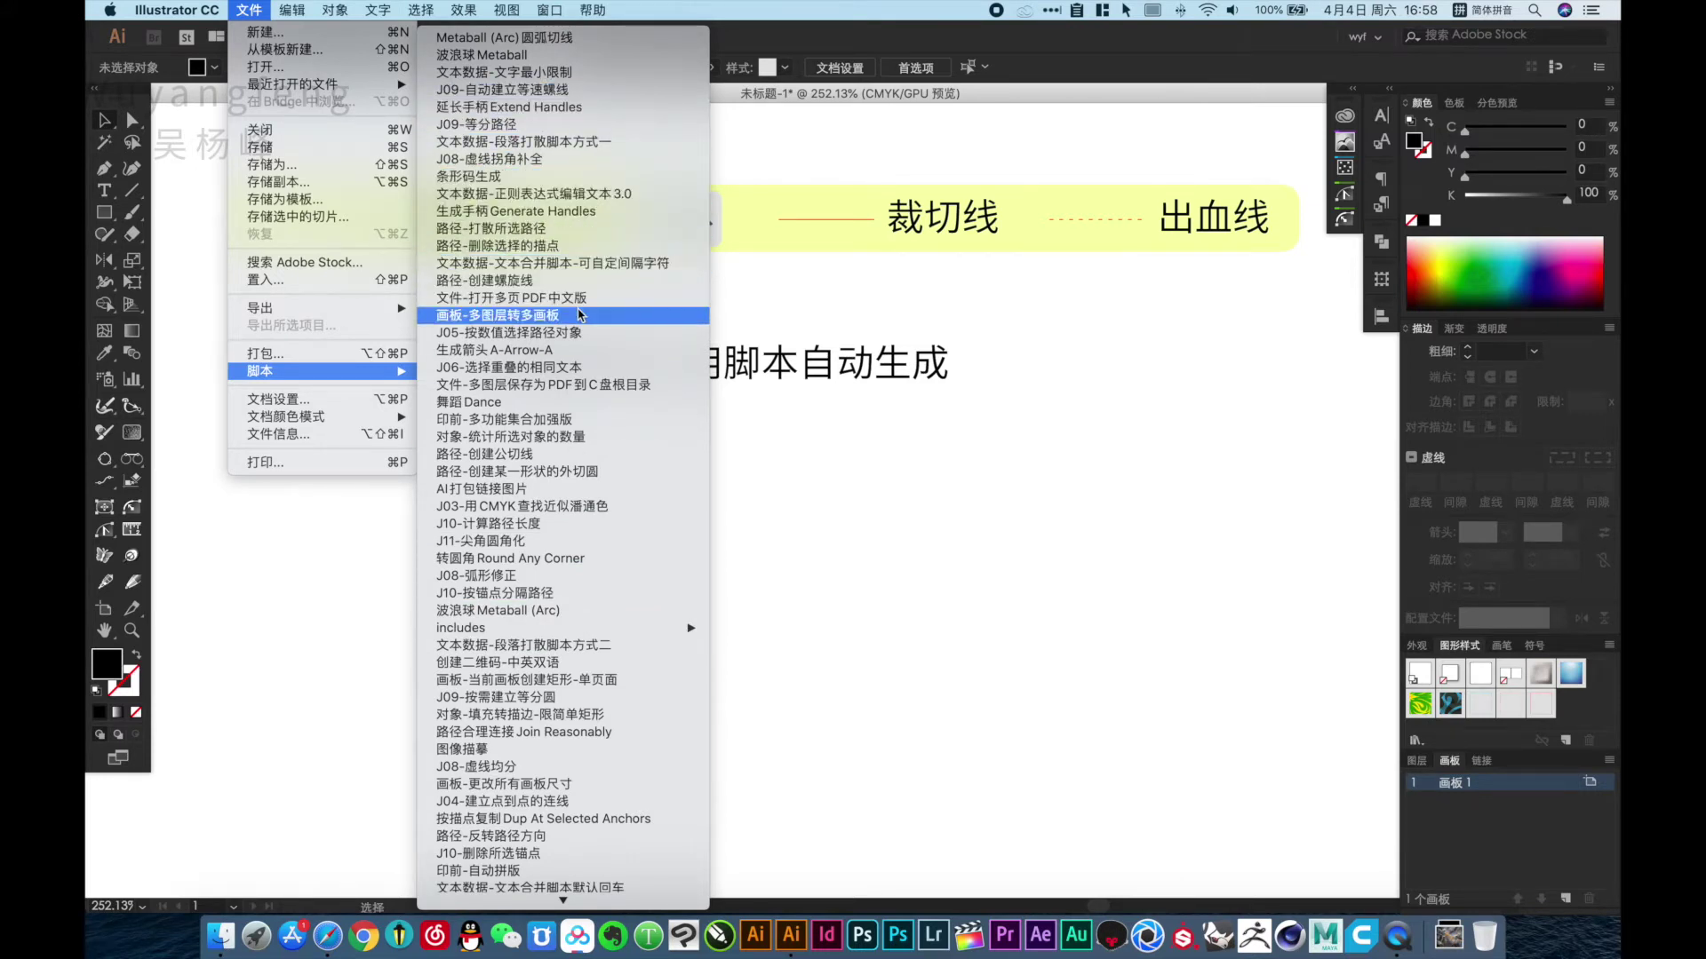
{"action": "left_click", "coordinate": [563, 421]}
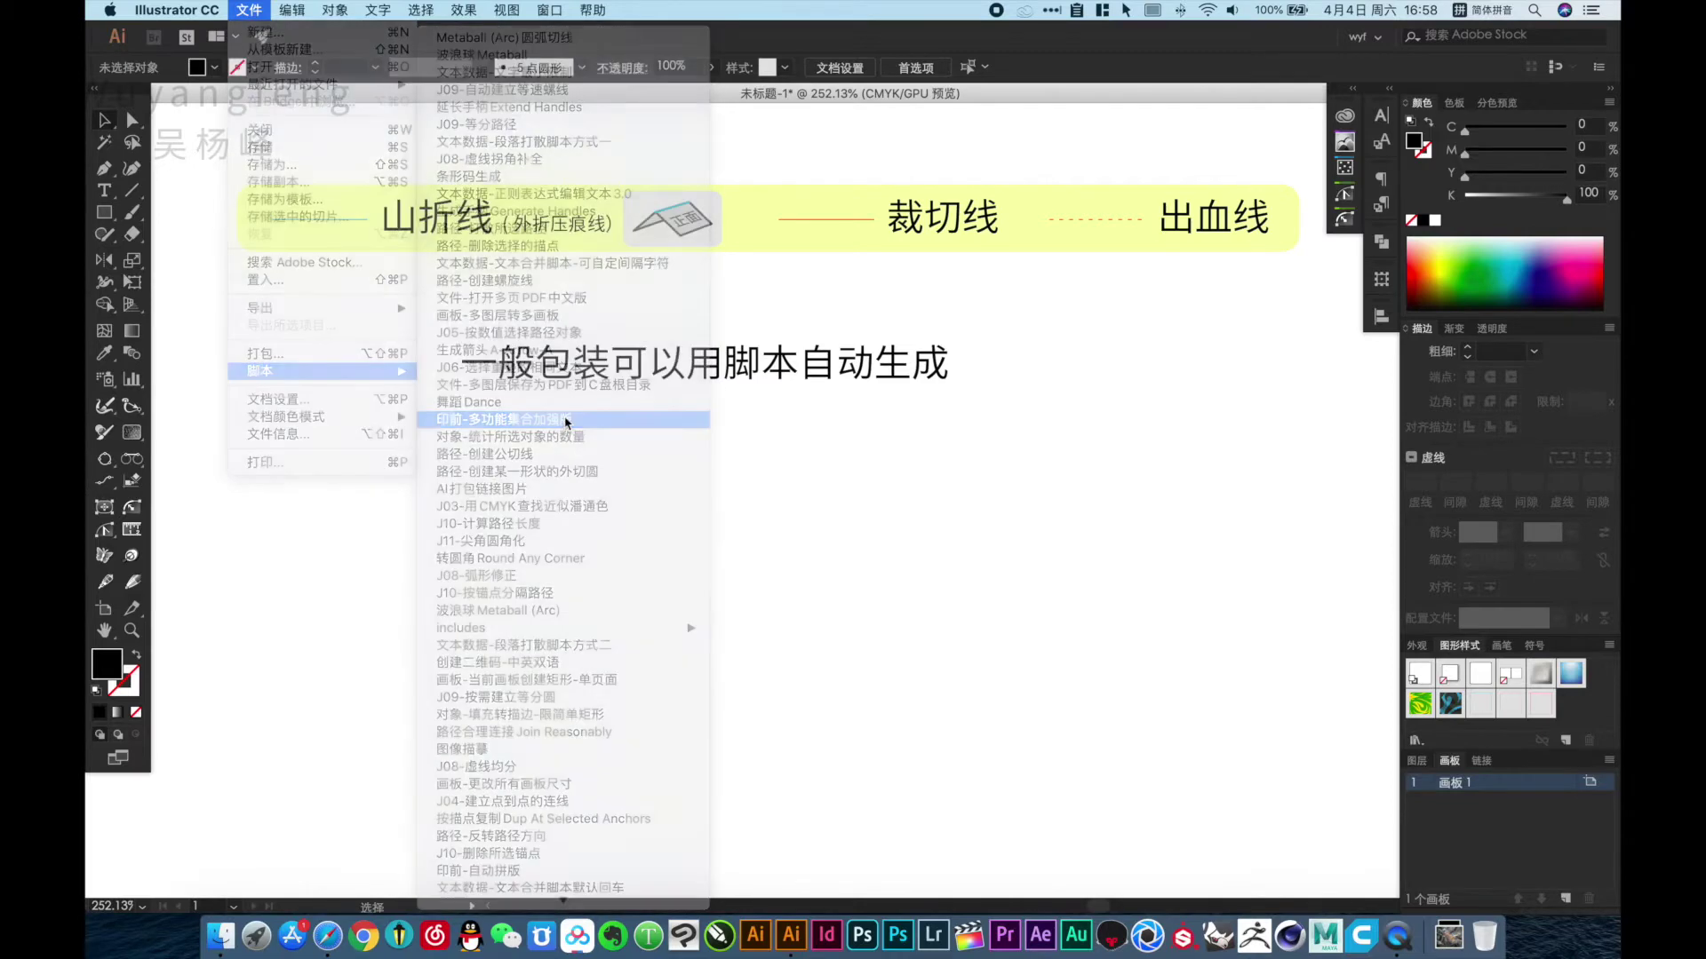
{"action": "left_click", "coordinate": [874, 619]}
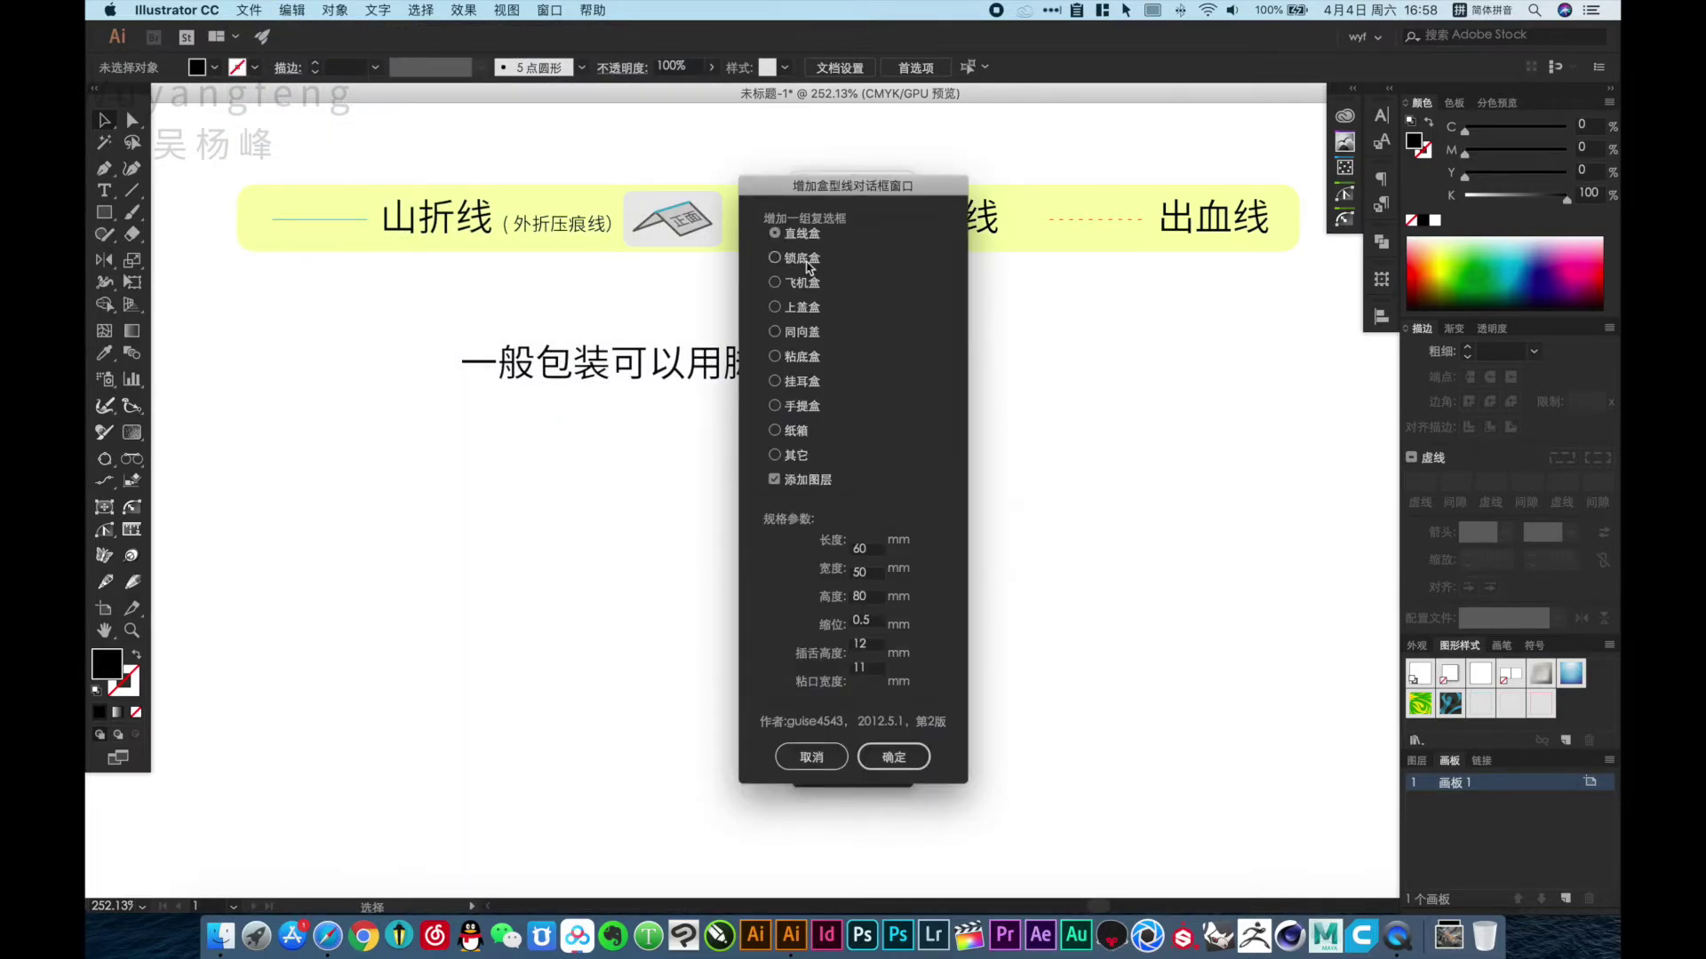
{"action": "left_click", "coordinate": [895, 758]}
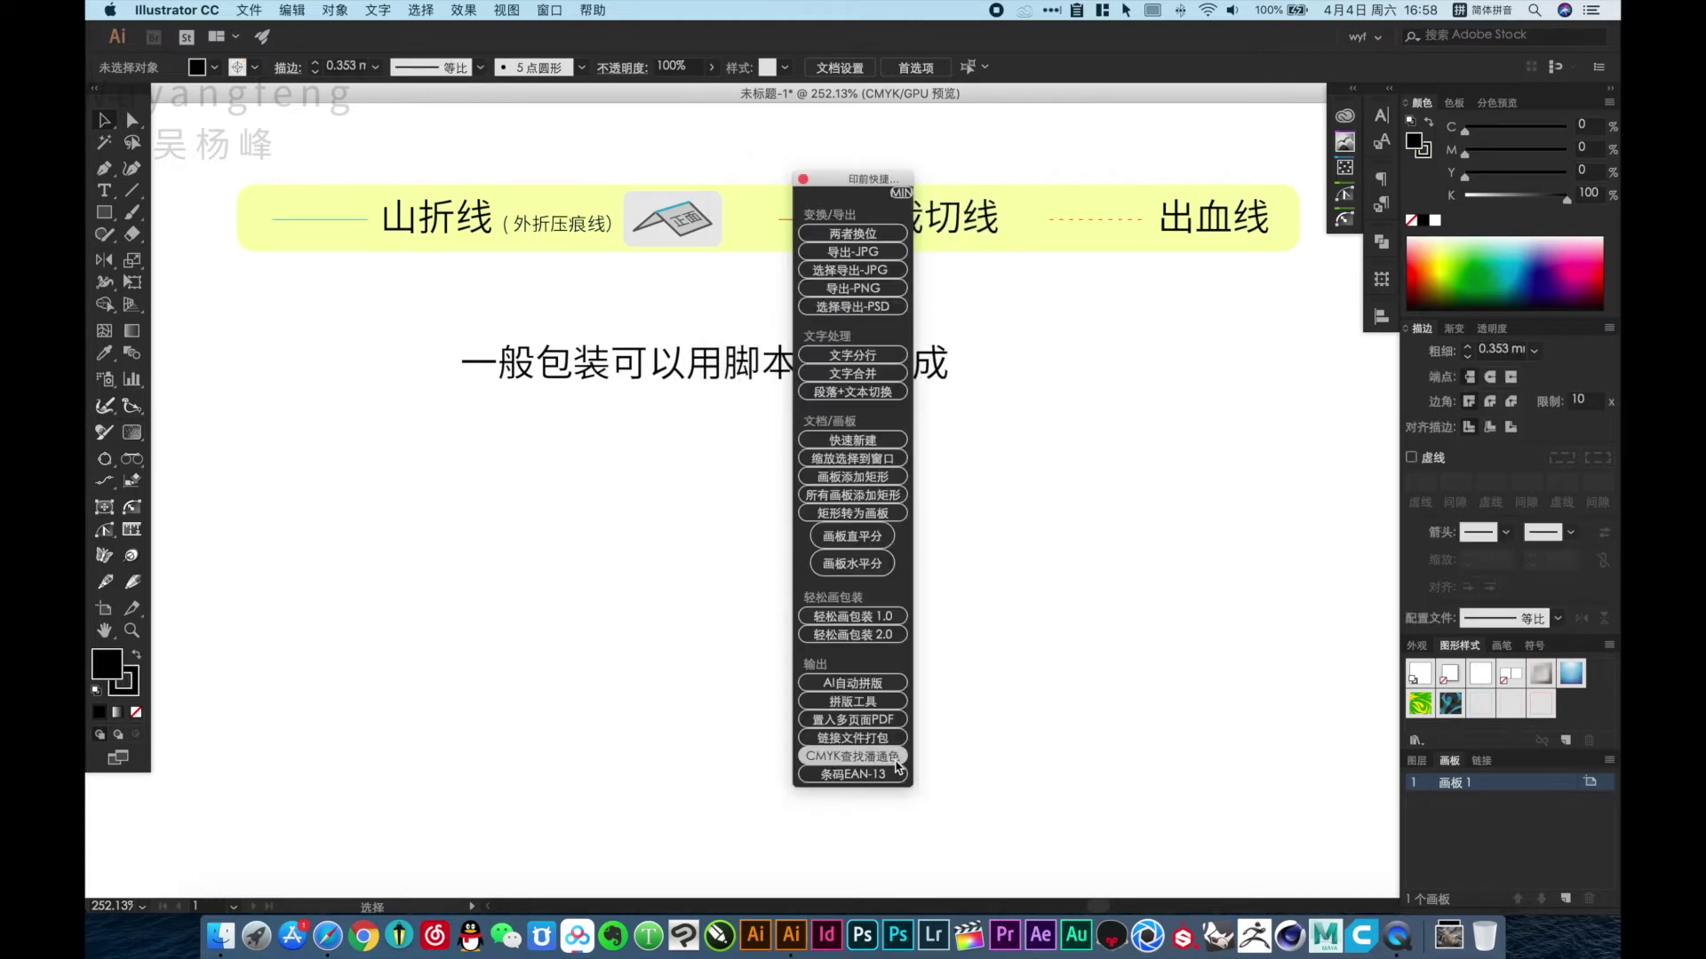
{"action": "left_click", "coordinate": [803, 179]}
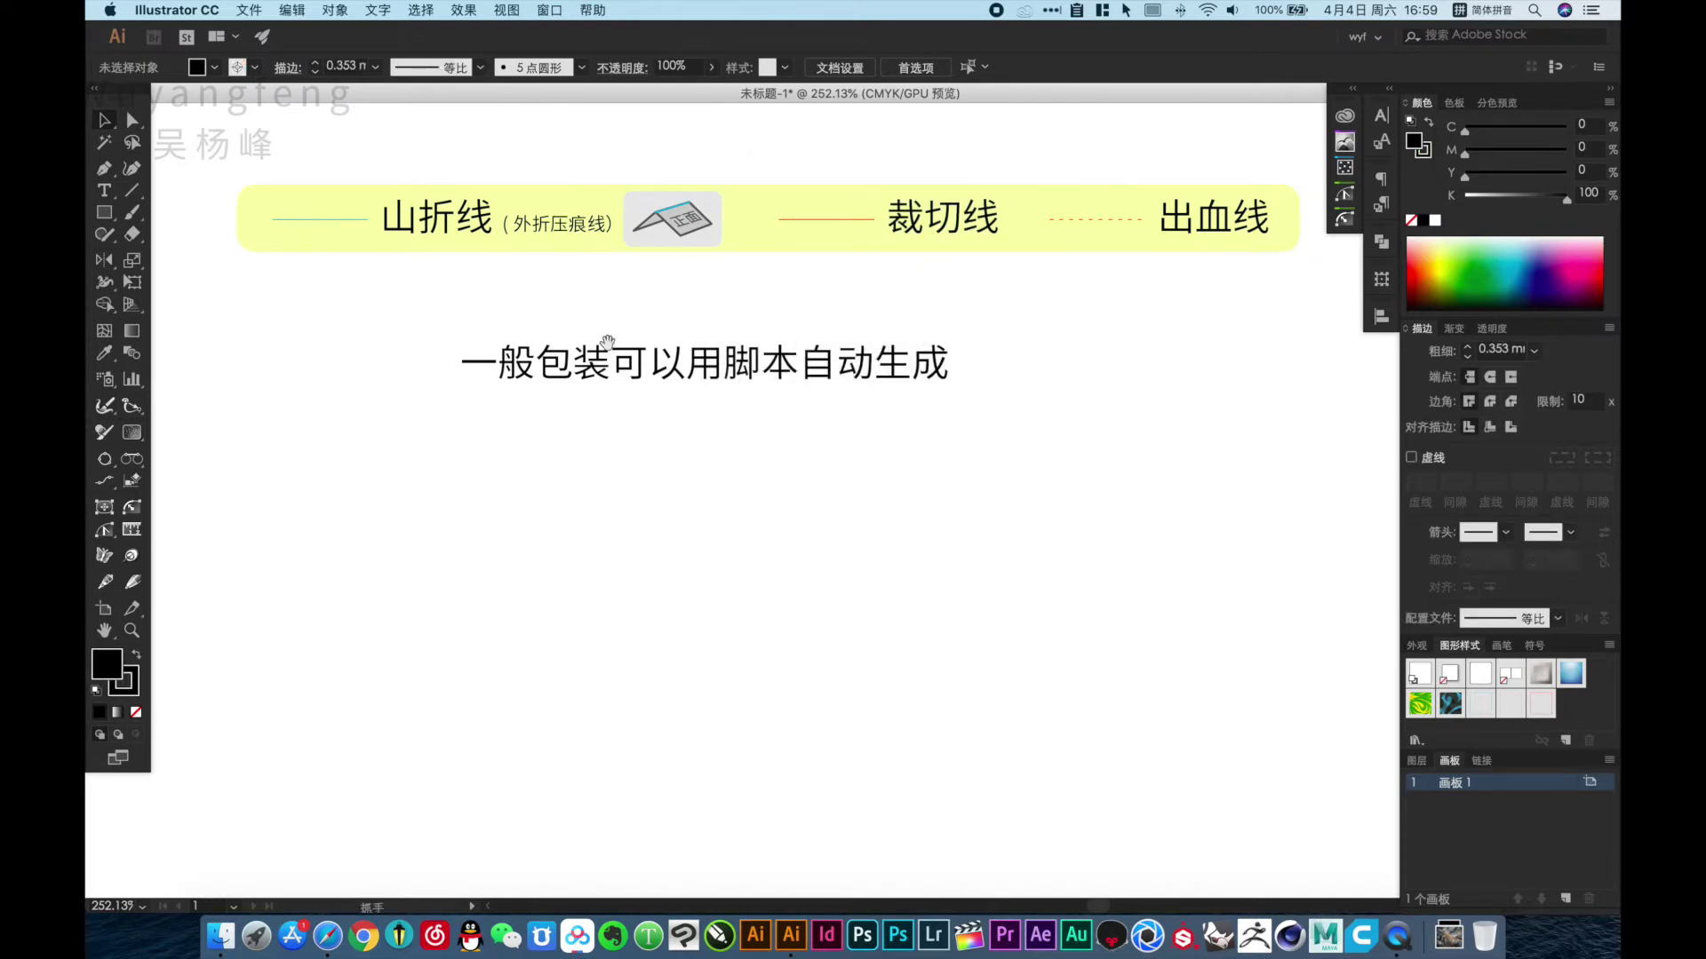
{"action": "key", "text": "super+minus"}
{"action": "key", "text": "super+minus"}
{"action": "key", "text": "super+minus"}
Drag the 一般包装可以用脚本自动生成 note to sit just below the box dieline.
{"action": "left_click_drag", "start_coordinate": [617, 354], "coordinate": [627, 506]}
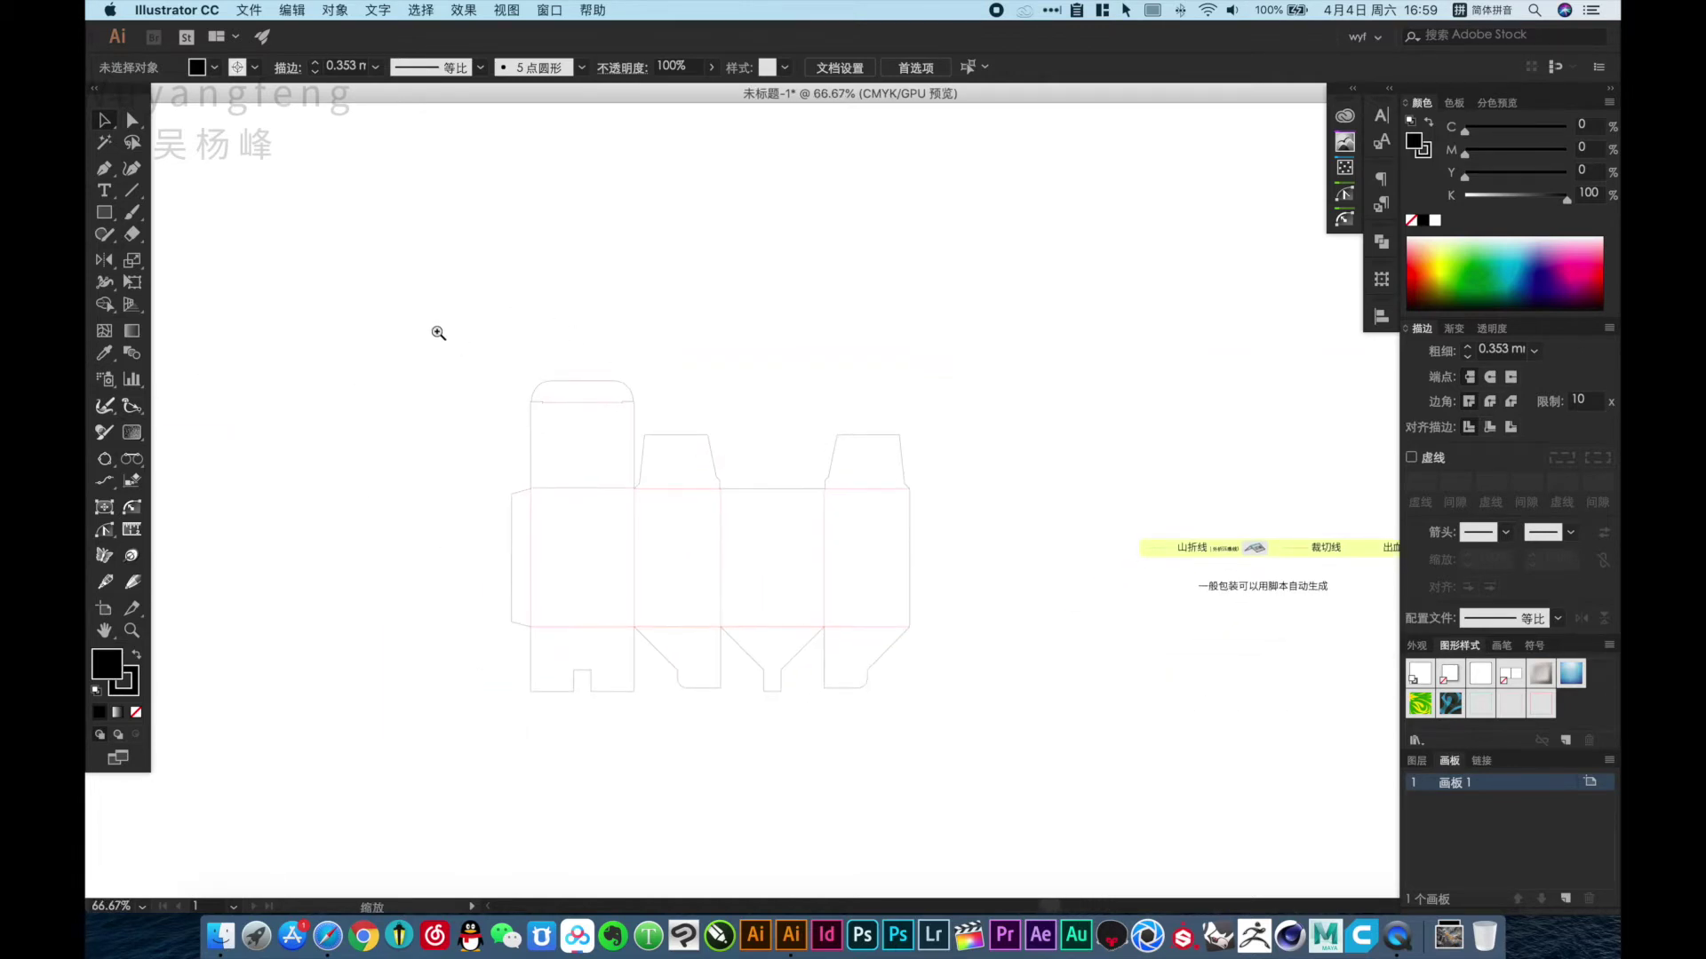
{"action": "scroll", "coordinate": [940, 685], "scroll_direction": "up", "scroll_amount": 3}
{"action": "scroll", "coordinate": [937, 525], "scroll_direction": "up", "scroll_amount": 2}
{"action": "scroll", "coordinate": [915, 503], "scroll_direction": "up", "scroll_amount": 1}
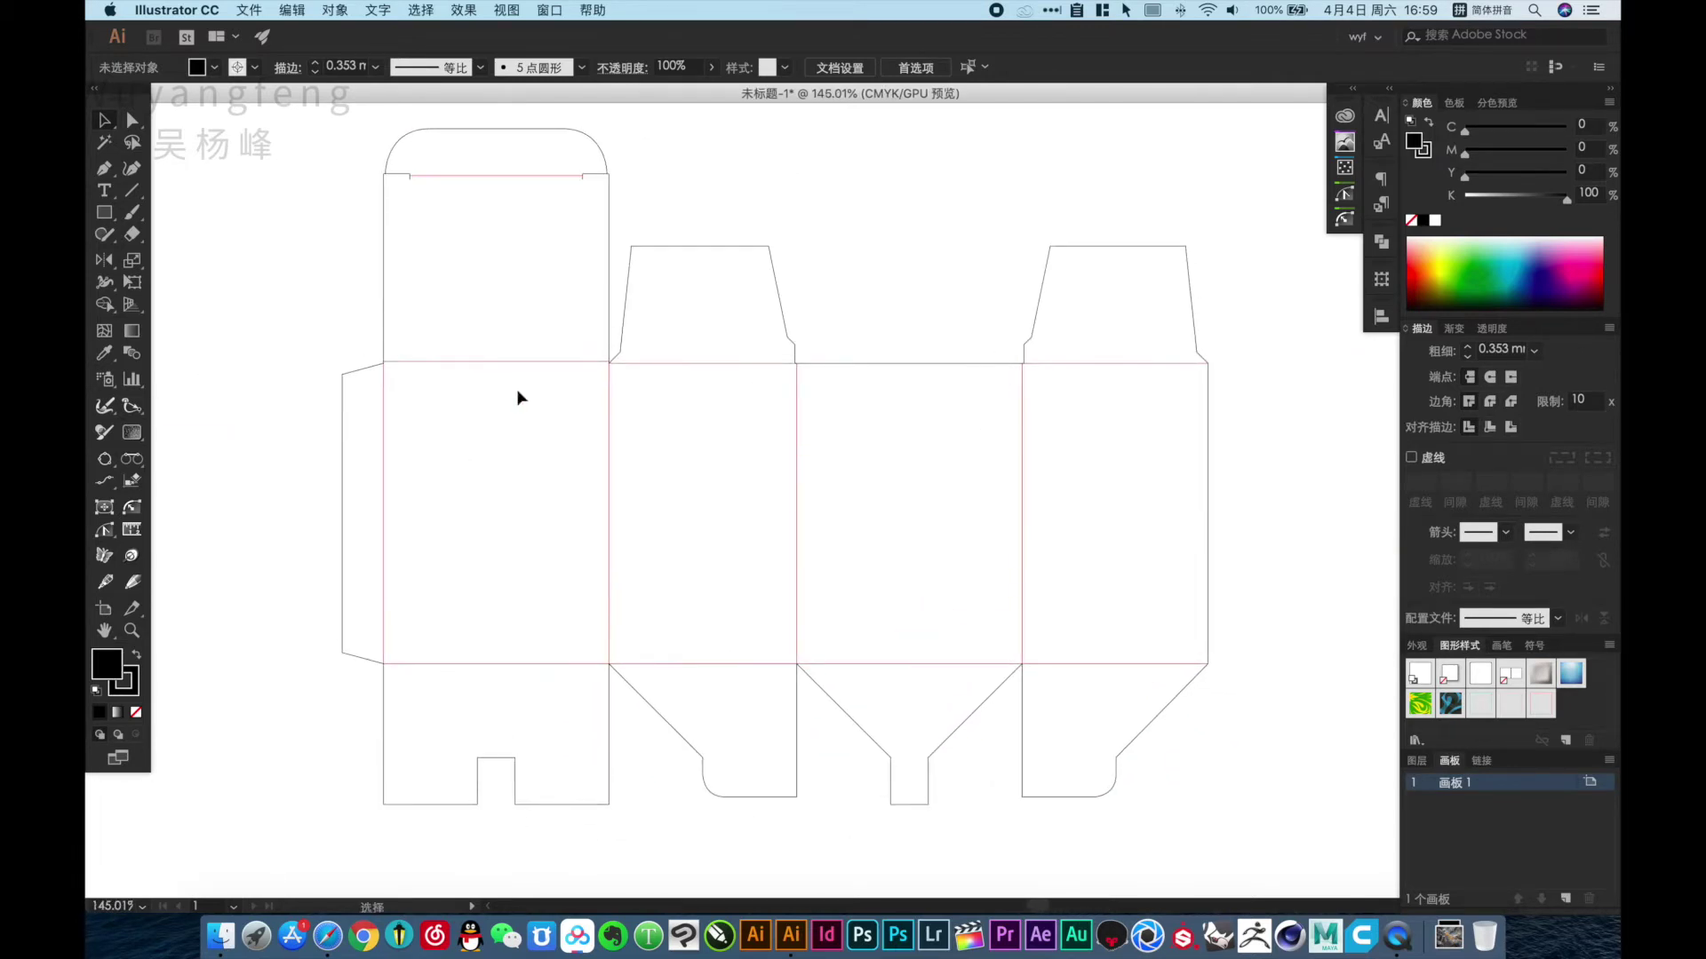
{"action": "left_click", "coordinate": [850, 486], "text": "alt"}
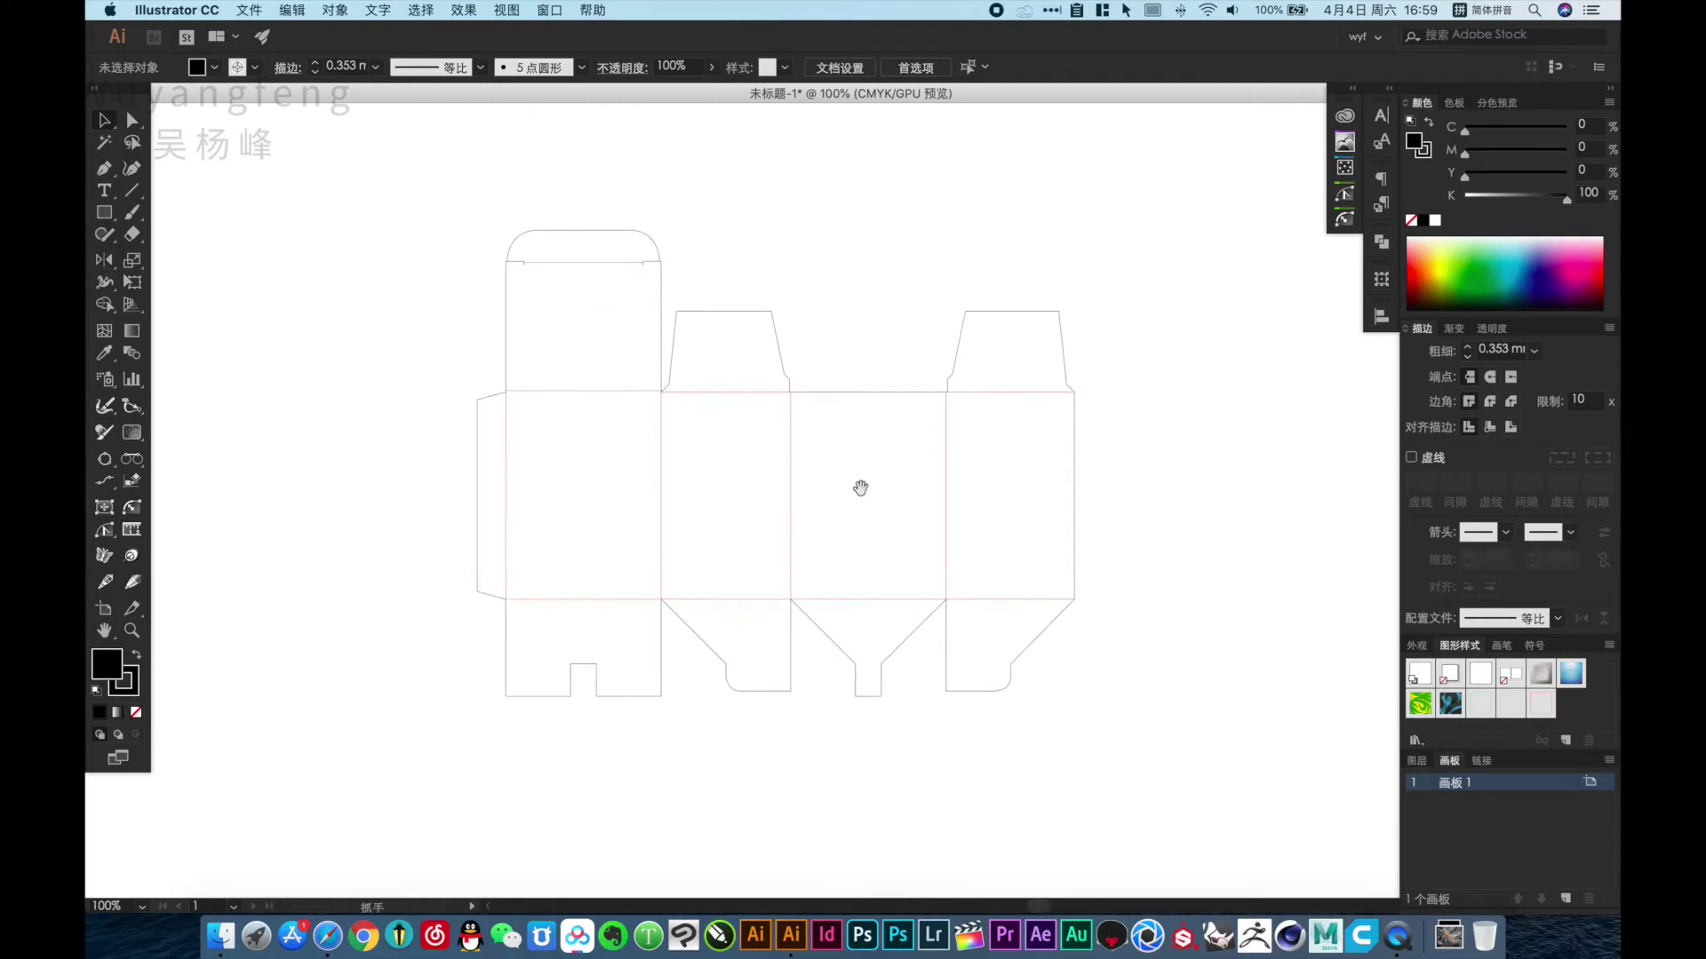
{"action": "left_click", "coordinate": [859, 483], "text": "alt"}
{"action": "left_click_drag", "start_coordinate": [871, 506], "coordinate": [664, 432]}
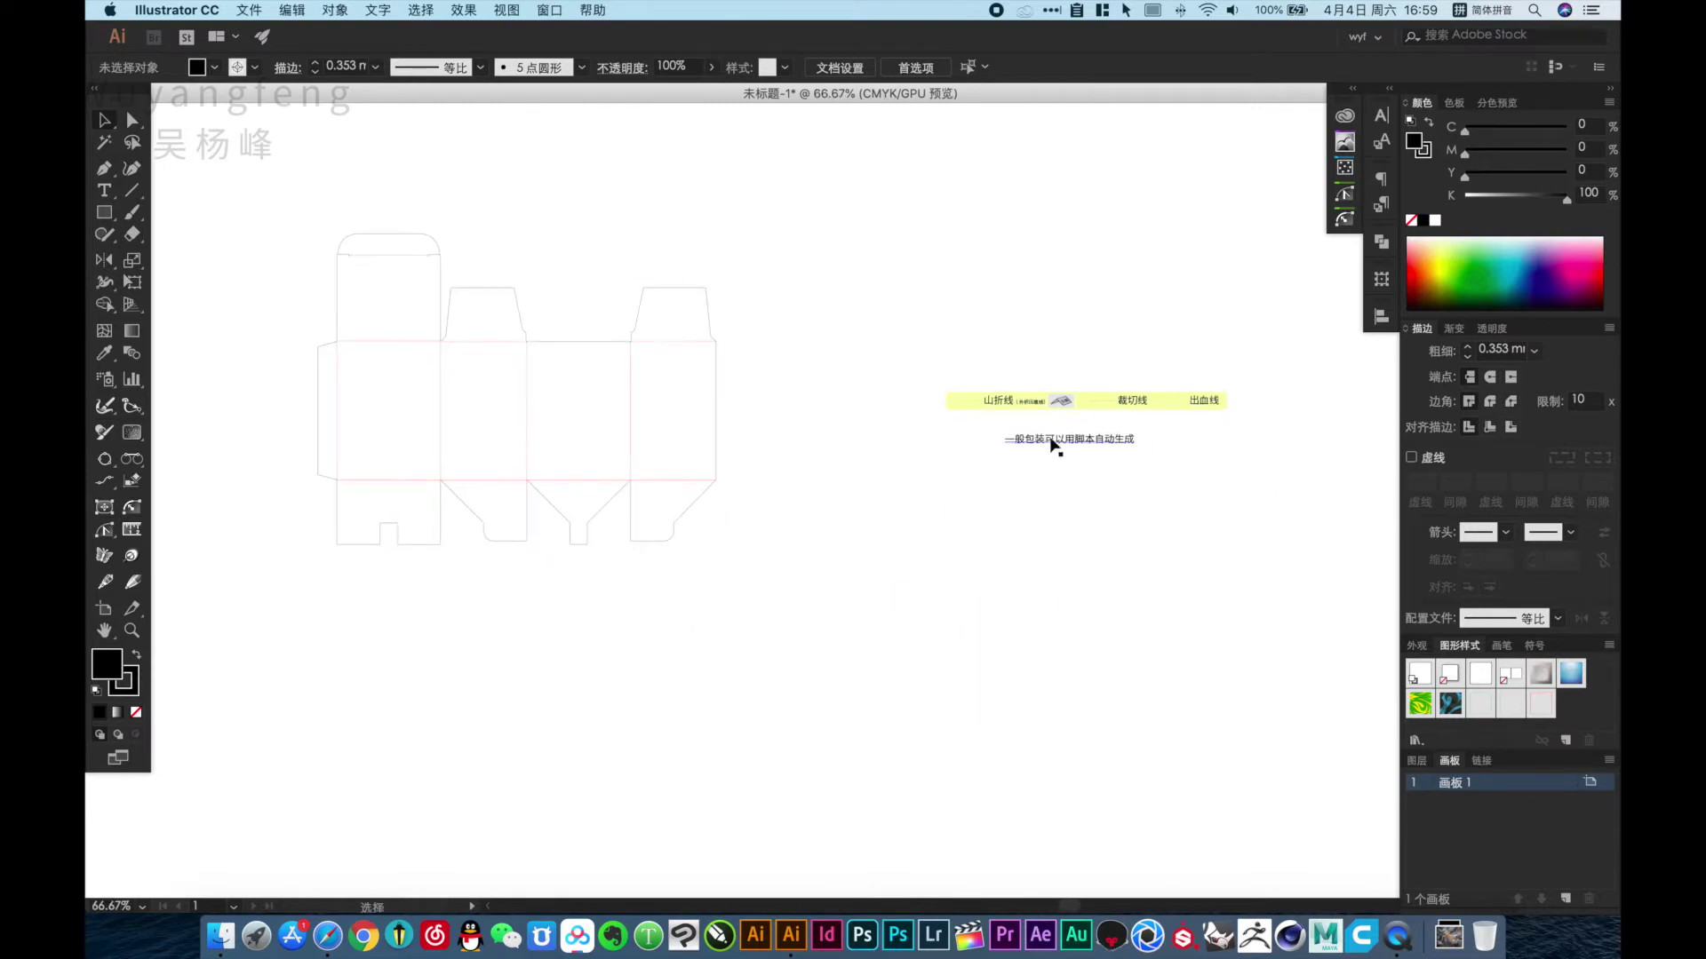
{"action": "left_click_drag", "start_coordinate": [1054, 447], "coordinate": [523, 591]}
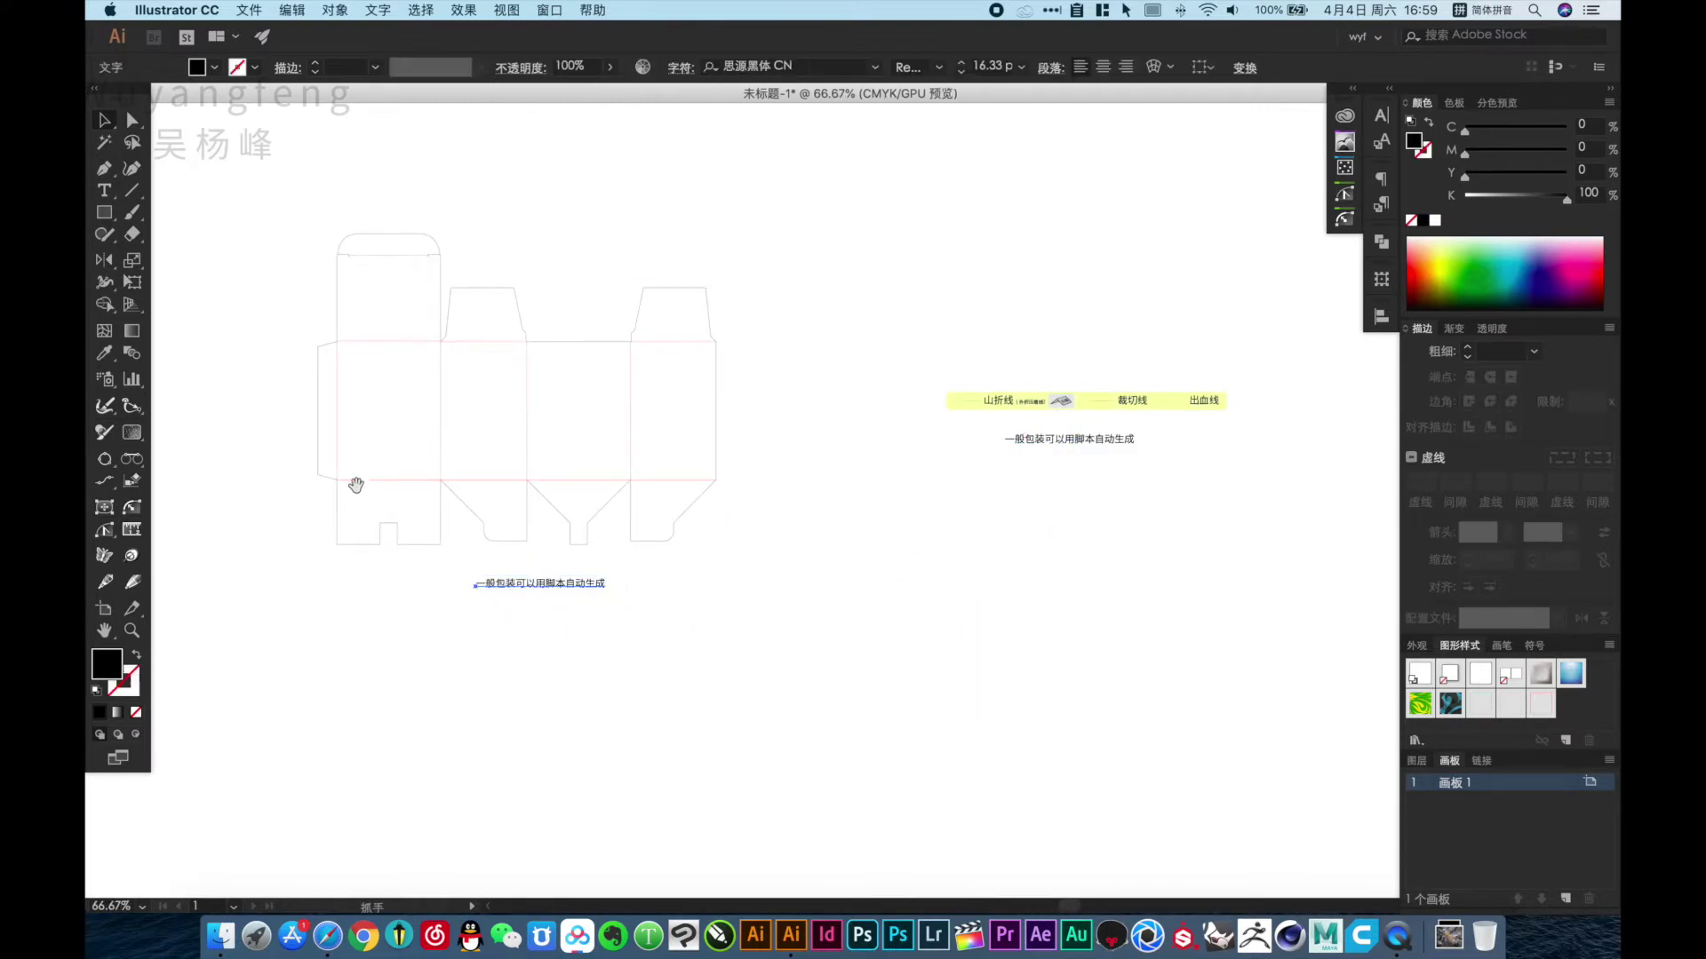
{"action": "scroll", "coordinate": [781, 666], "scroll_direction": "up", "scroll_amount": 5}
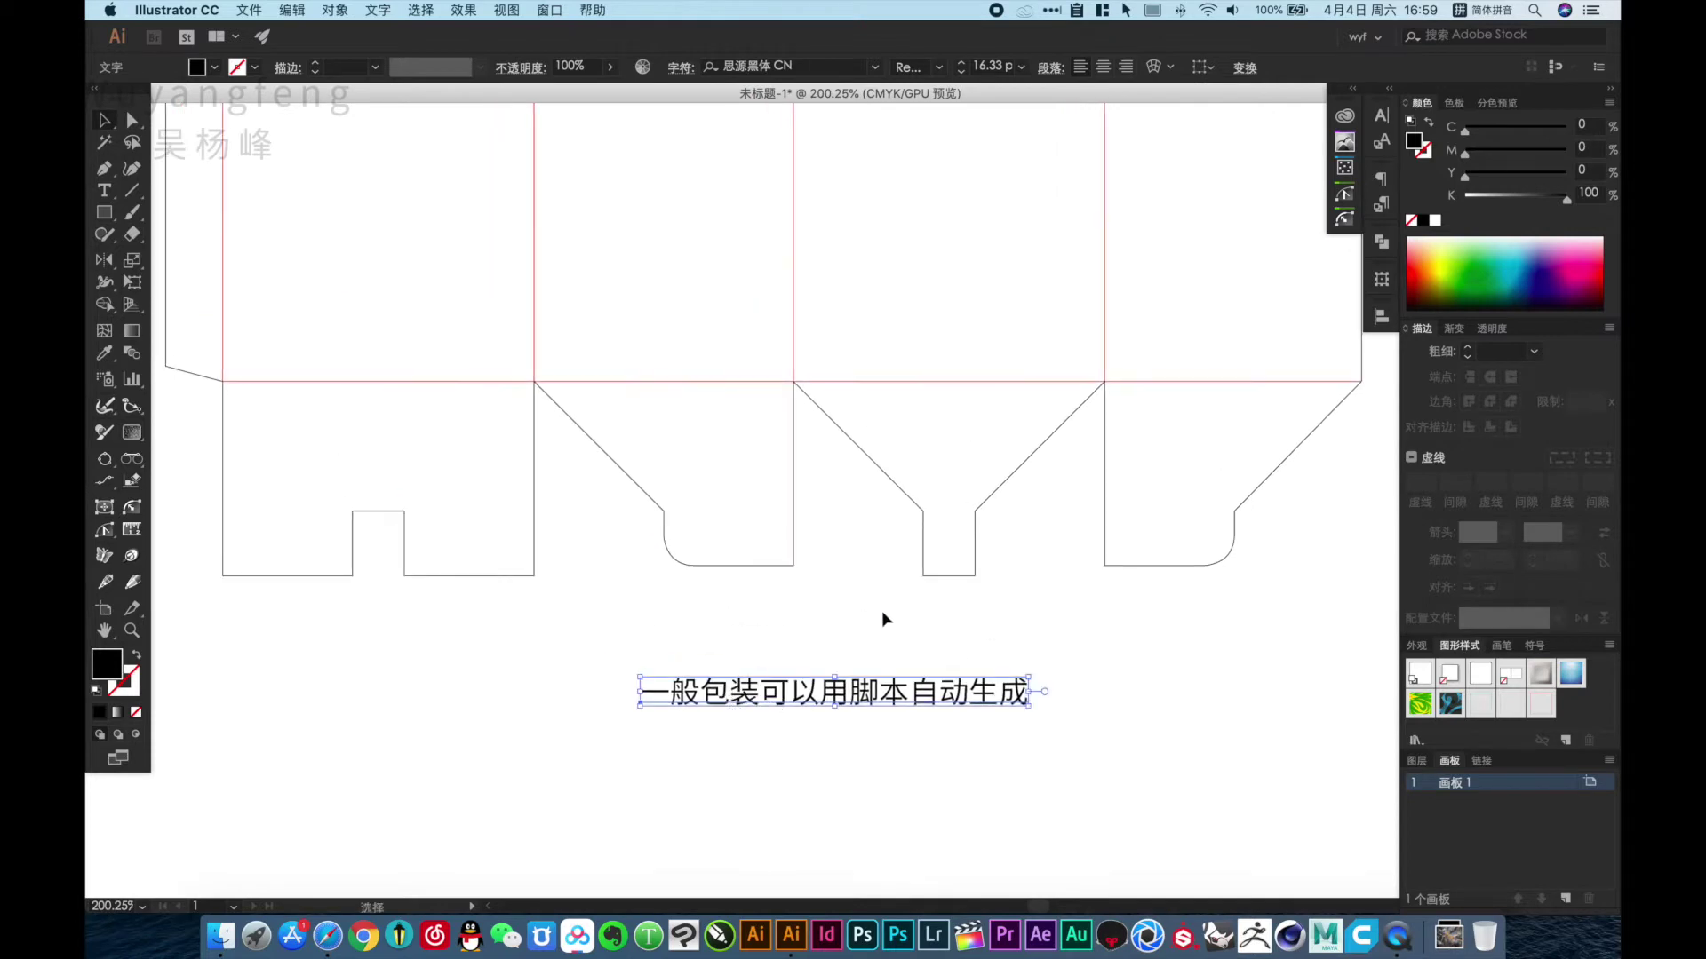
Delete the opening words of the note so only 自动生成 remains.
{"action": "double_click", "coordinate": [753, 693]}
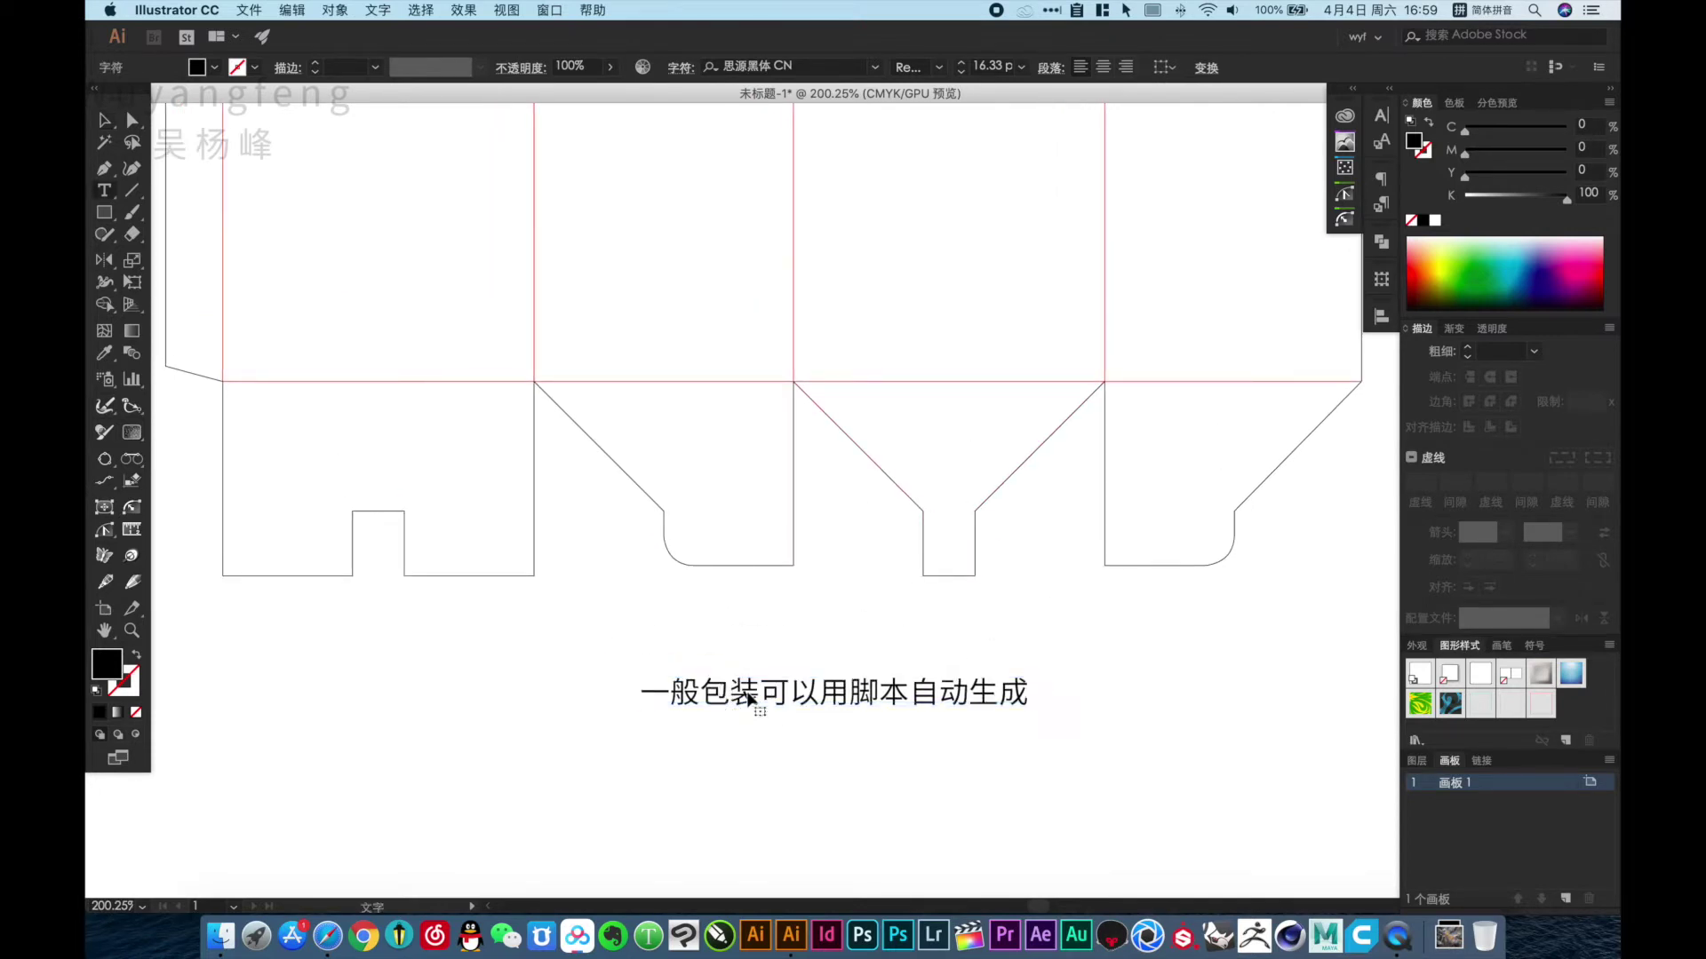
{"action": "key", "text": "ctrl+a"}
{"action": "left_click_drag", "start_coordinate": [908, 691], "coordinate": [142, 682]}
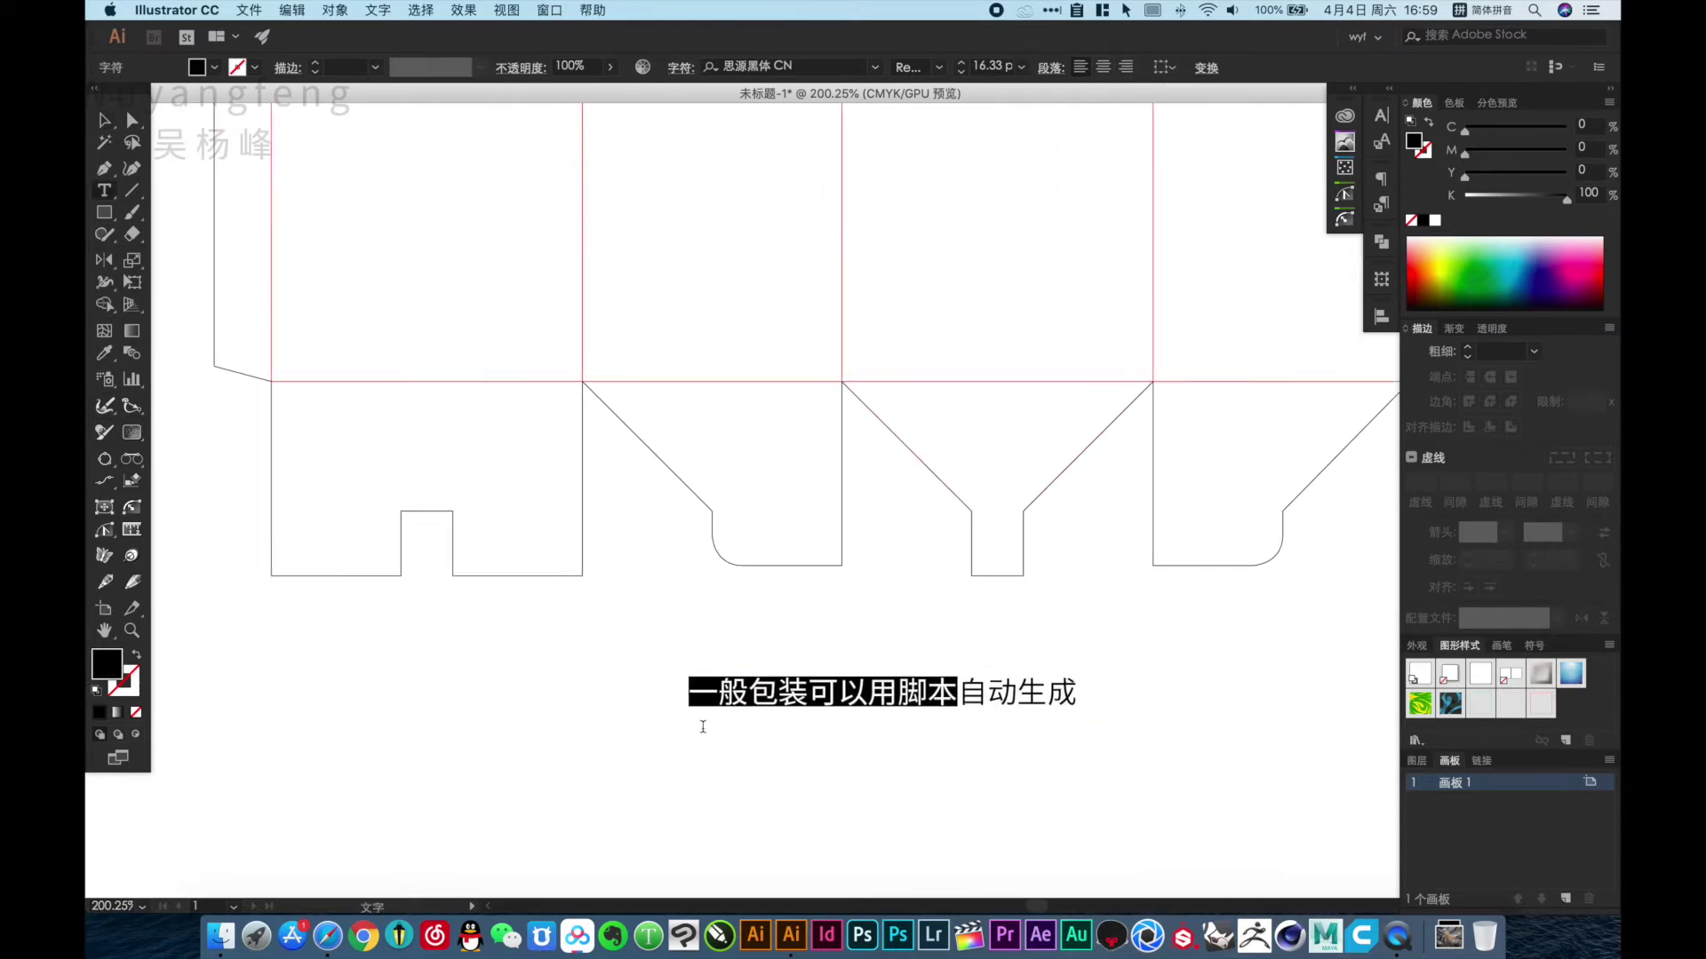
{"action": "key", "text": "BackSpace"}
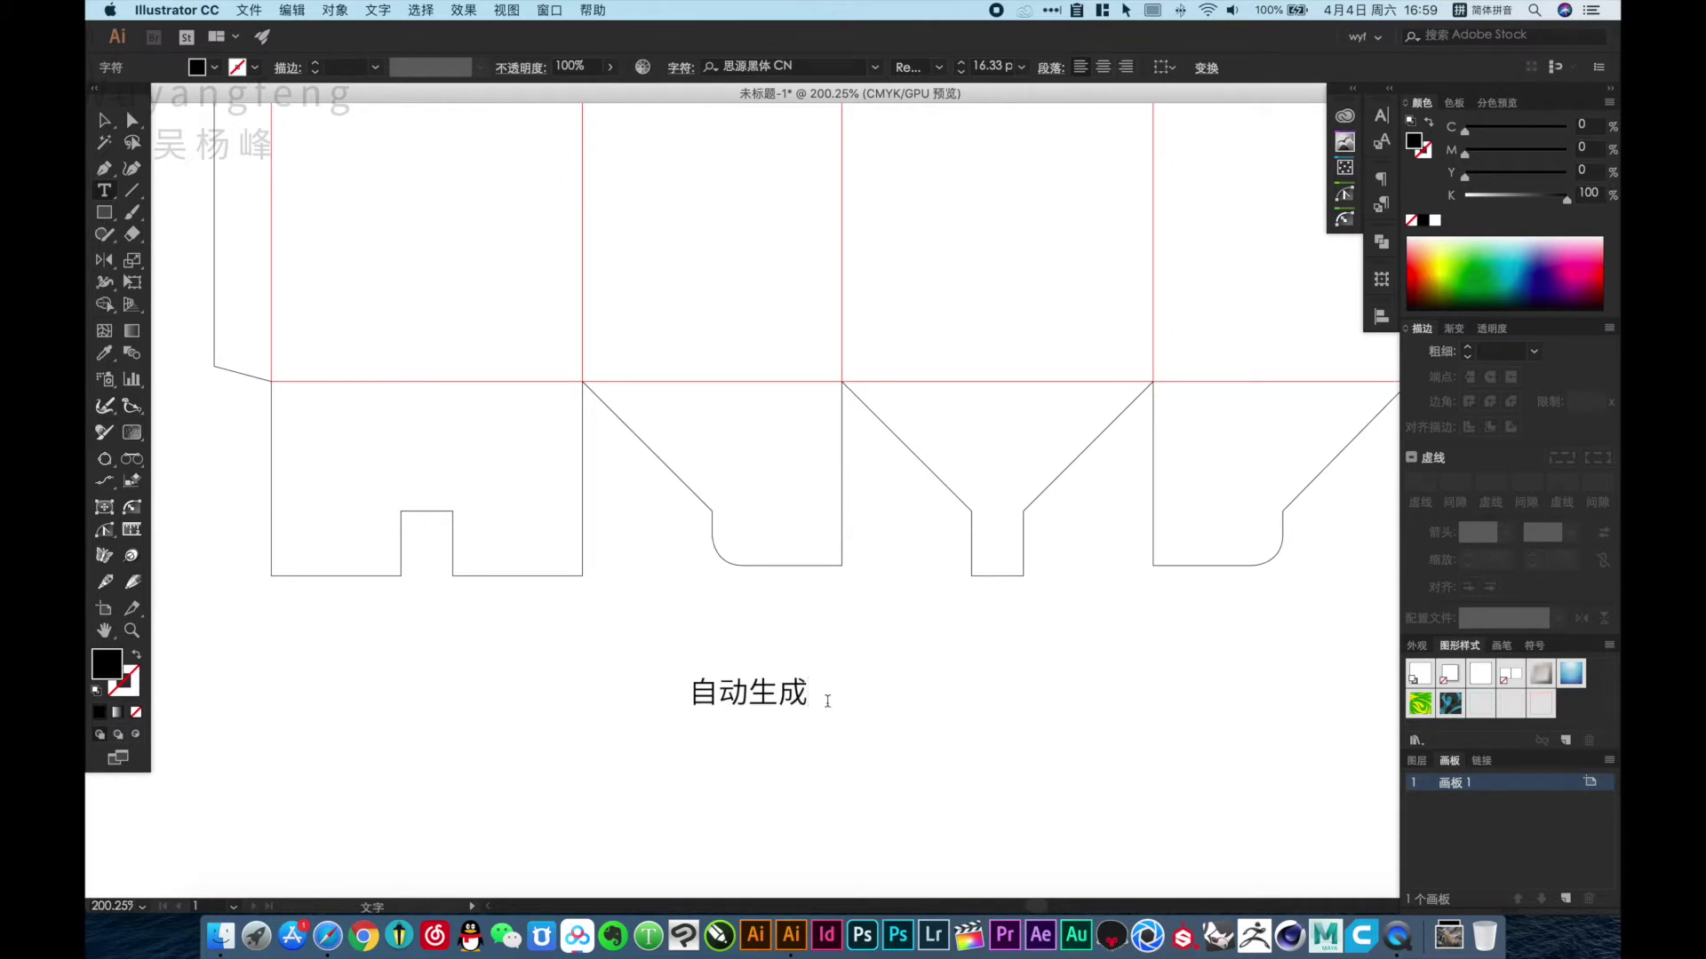
Type 有时会有问题，例如自锁底这样 after 自动生成 in the note.
{"action": "type", "text": "youshi"}
{"action": "key", "text": "space"}
{"action": "type", "text": "hui"}
{"action": "key", "text": "space"}
{"action": "type", "text": "you"}
{"action": "key", "text": "space"}
{"action": "type", "text": "wen "}
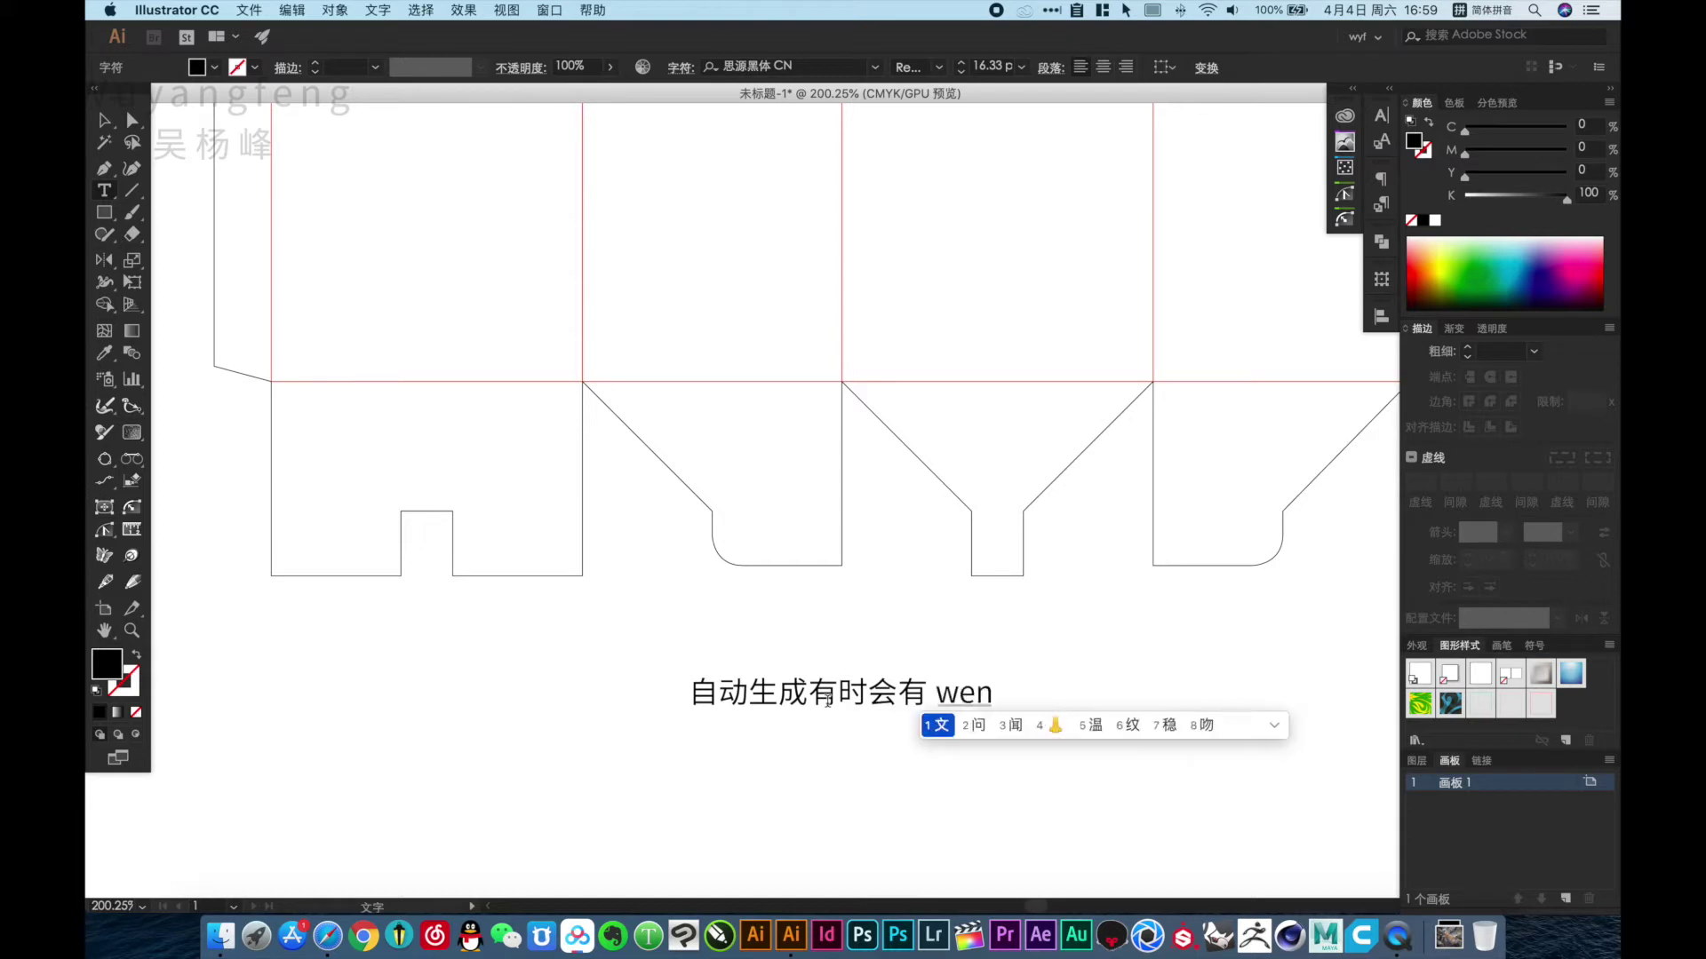
{"action": "type", "text": "t"}
{"action": "key", "text": "space"}
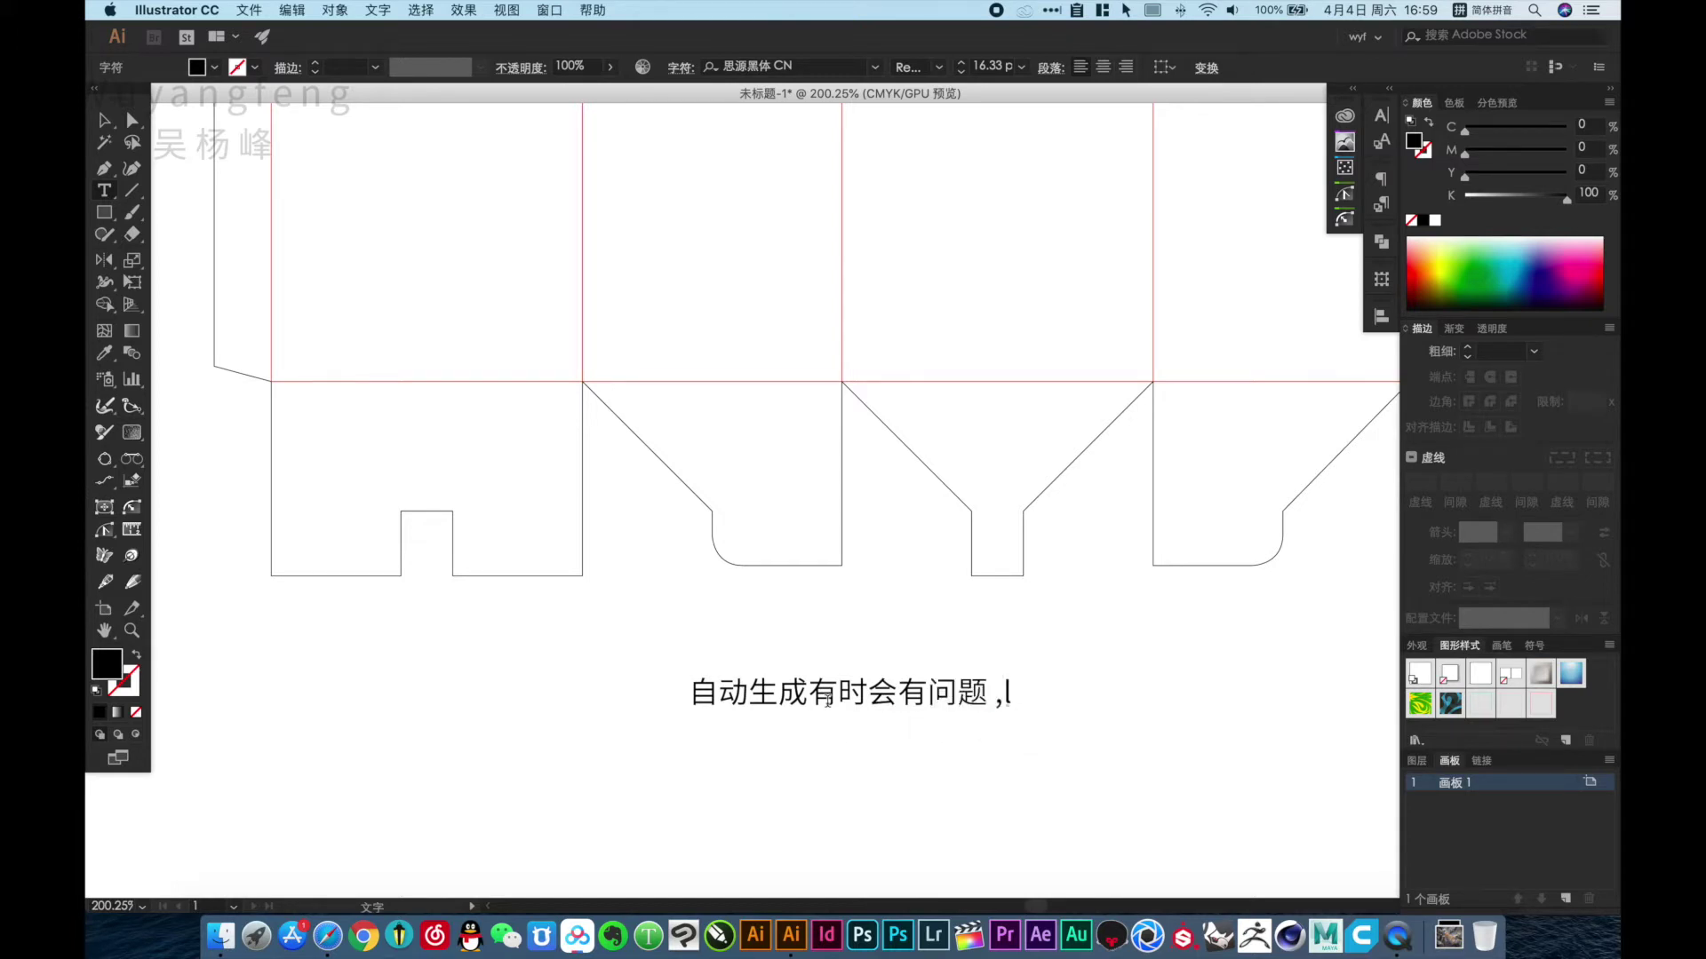
{"action": "type", "text": "r"}
{"action": "key", "text": "BackSpace"}
{"action": "type", "text": "i"}
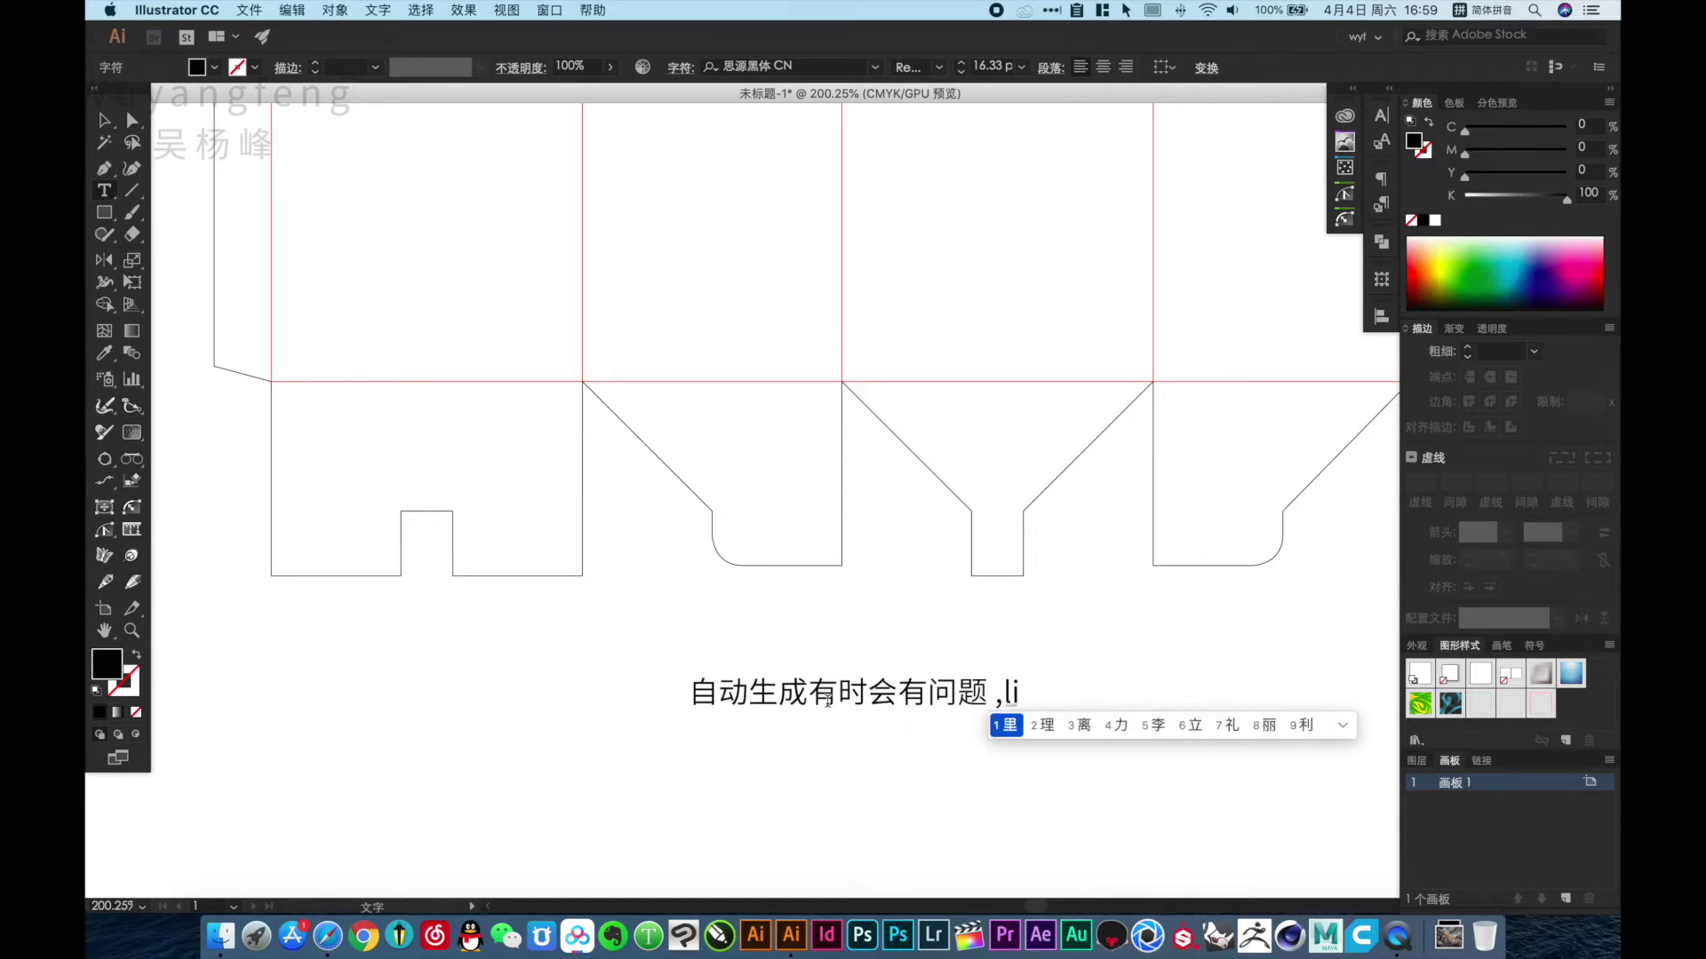
{"action": "type", "text": " ru"}
{"action": "key", "text": "space"}
{"action": "type", "text": "z"}
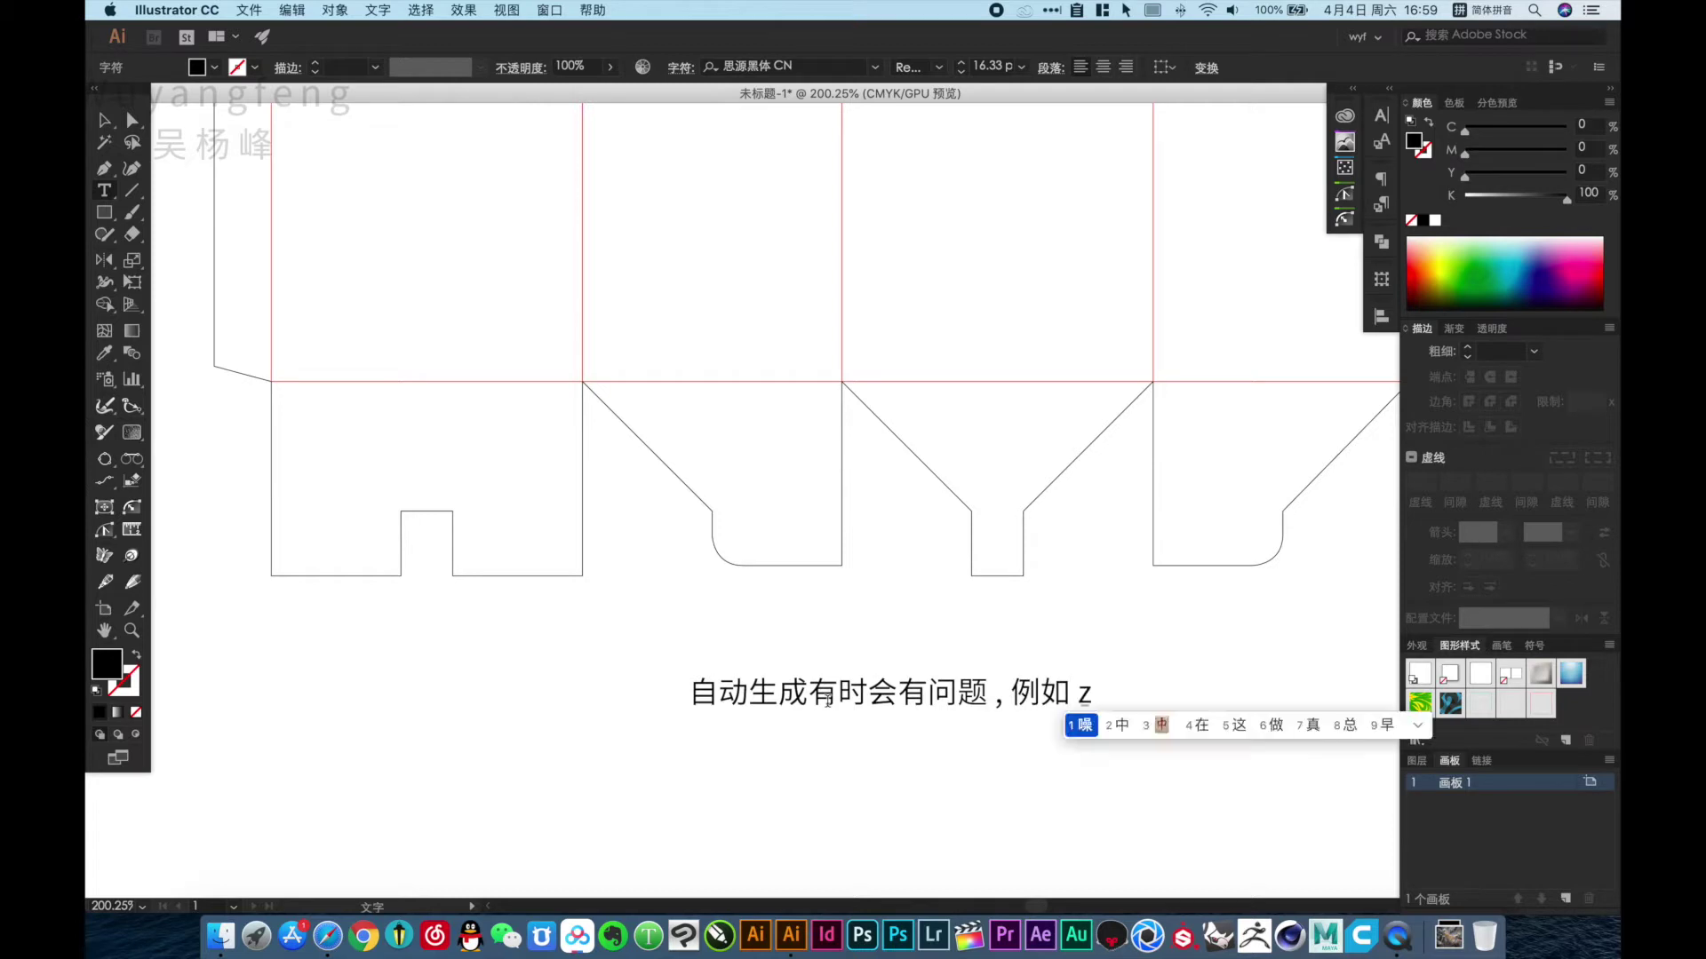
{"action": "type", "text": "i suo d"}
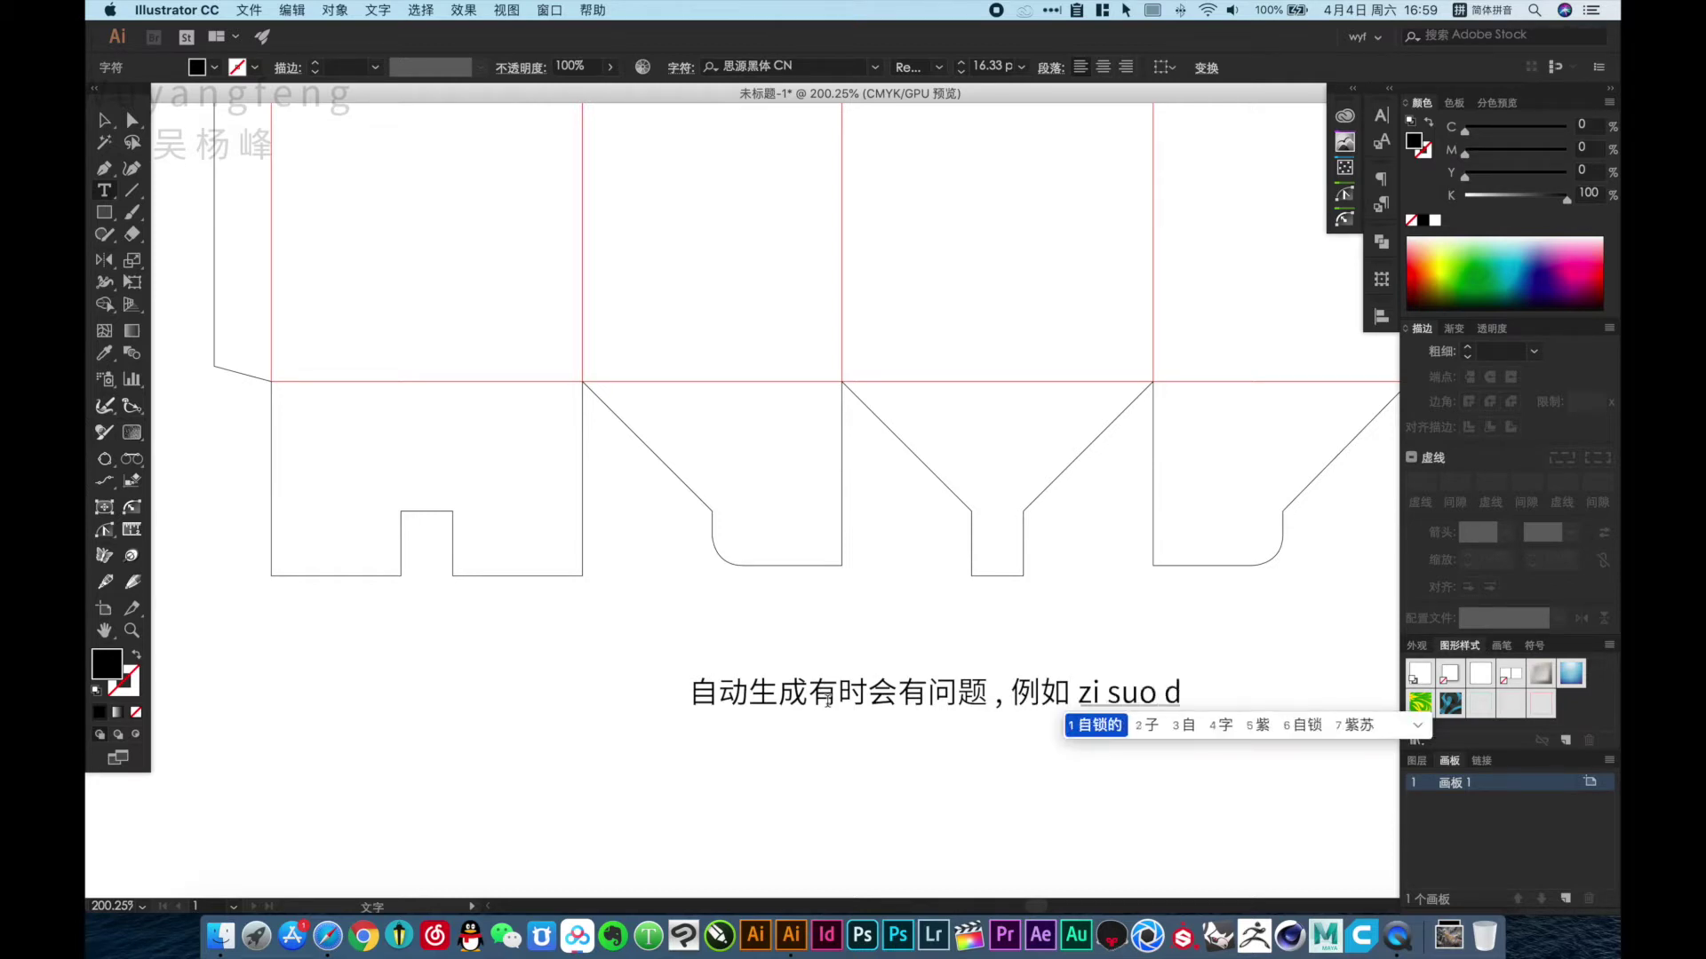
{"action": "type", "text": "in"}
{"action": "key", "text": "BackSpace"}
{"action": "key", "text": "space"}
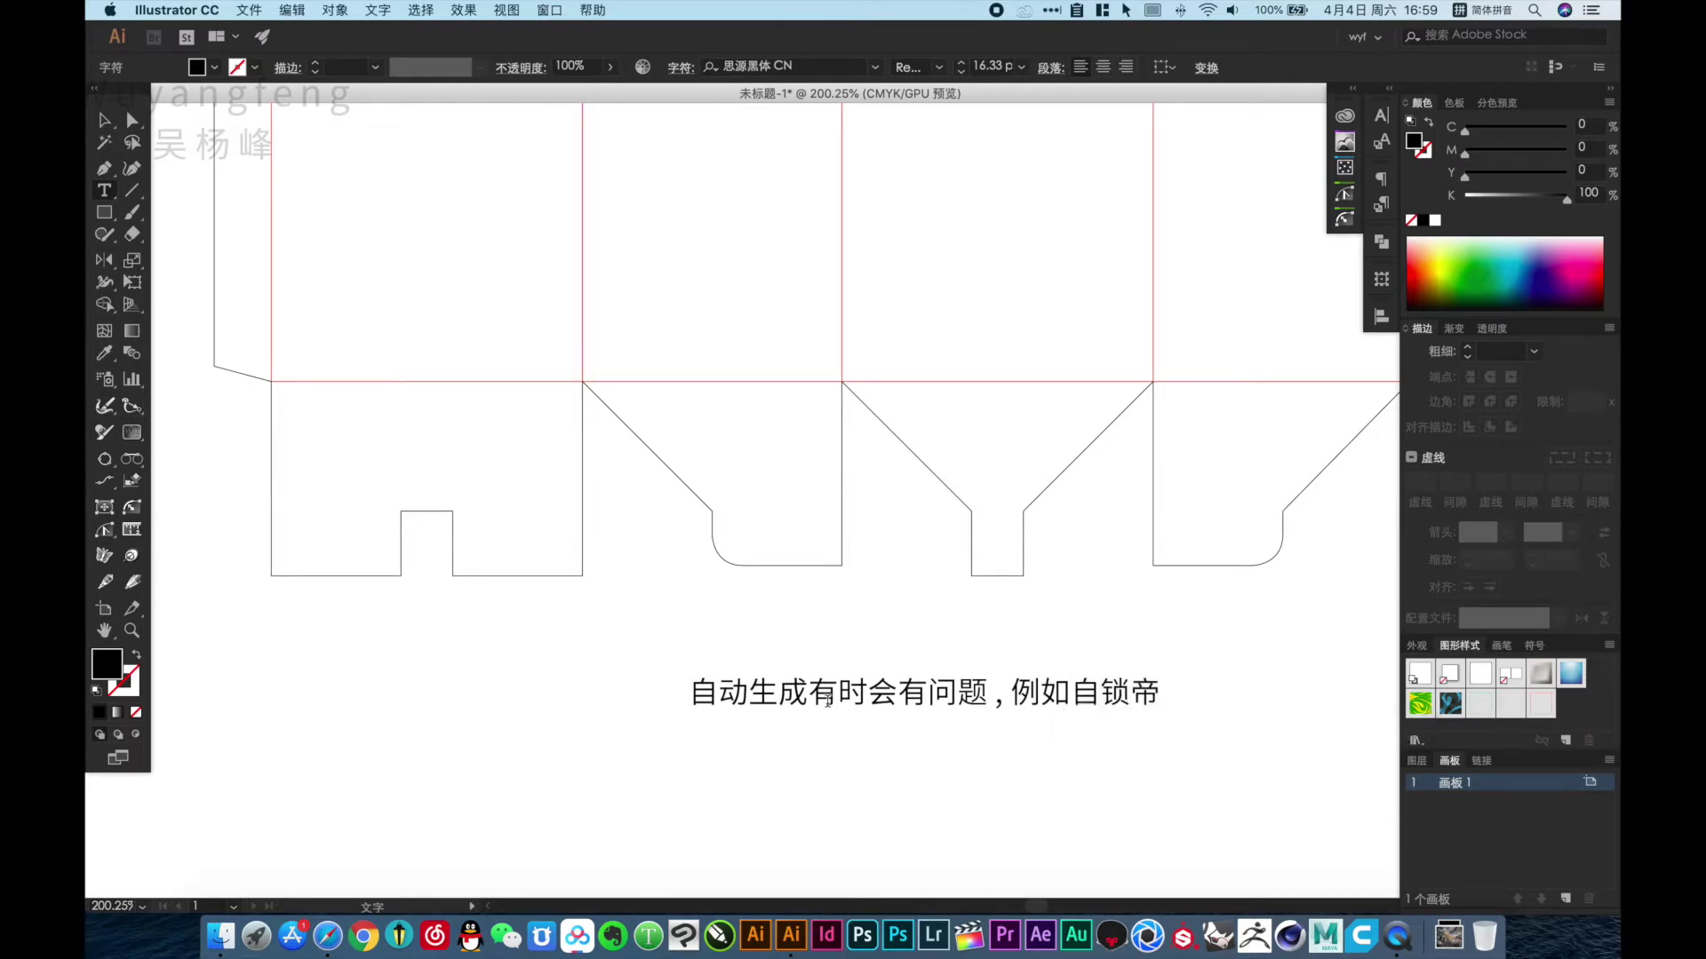
{"action": "key", "text": "BackSpace"}
{"action": "type", "text": "dib"}
{"action": "key", "text": "space"}
{"action": "key", "text": "BackSpace"}
{"action": "type", "text": "zhey"}
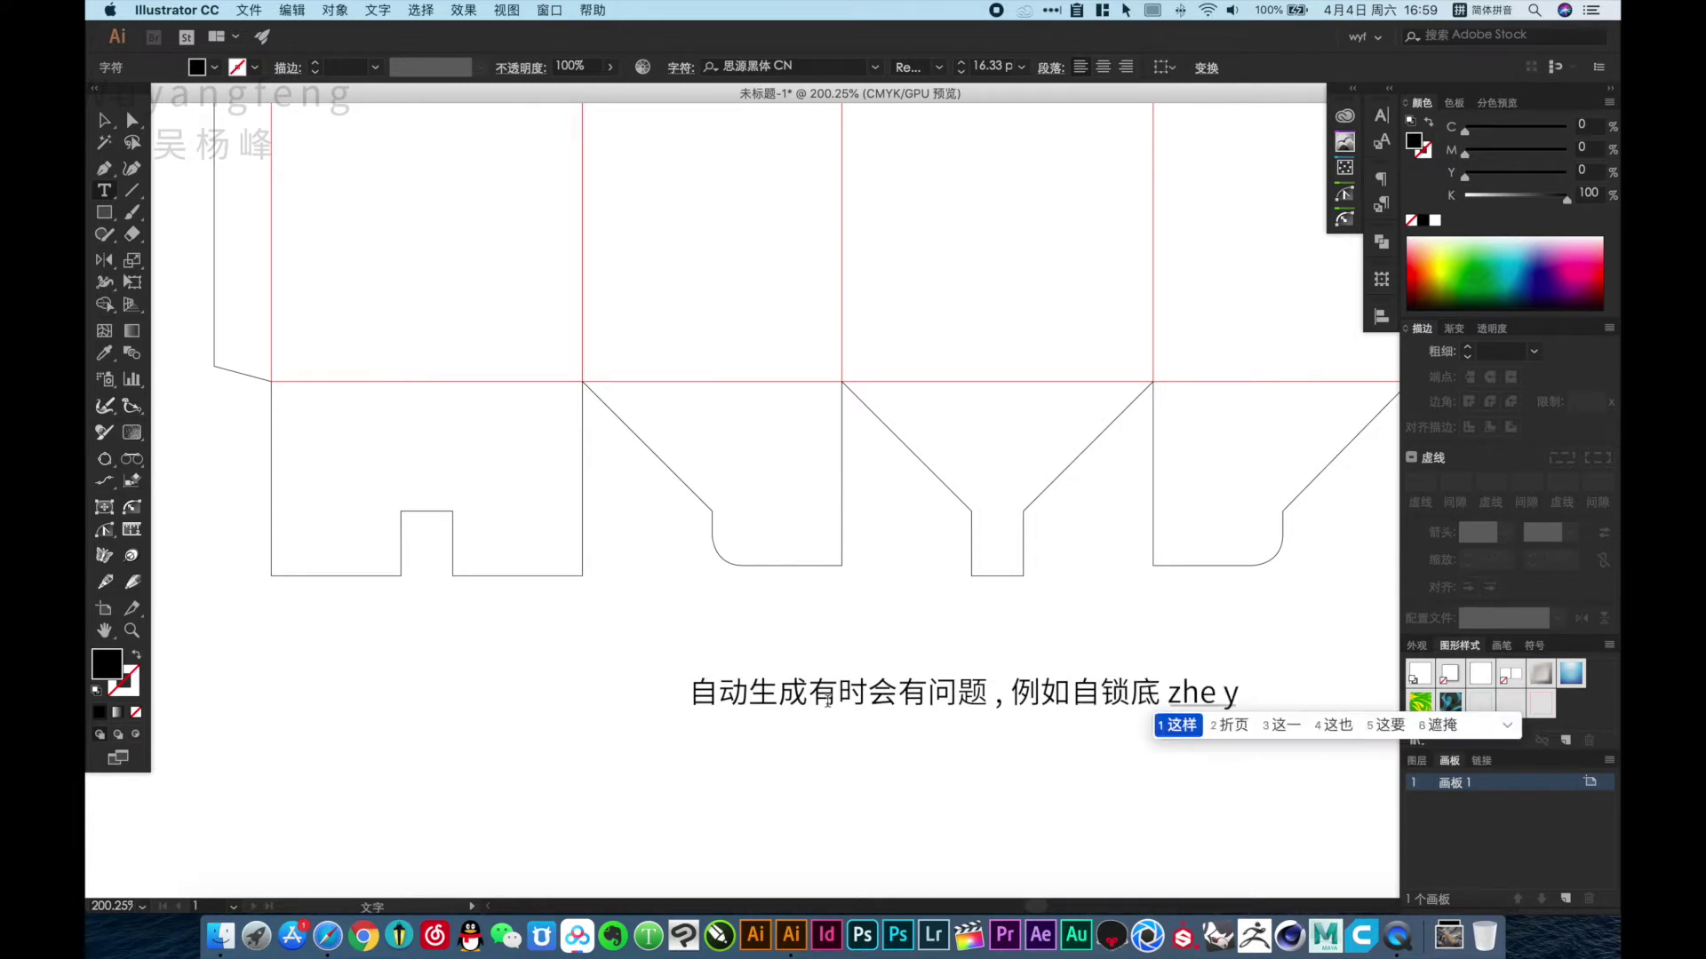
{"action": "key", "text": "space"}
Finish editing the note and zoom out to view the whole dieline.
{"action": "key", "text": "Escape"}
{"action": "left_click", "coordinate": [996, 616]}
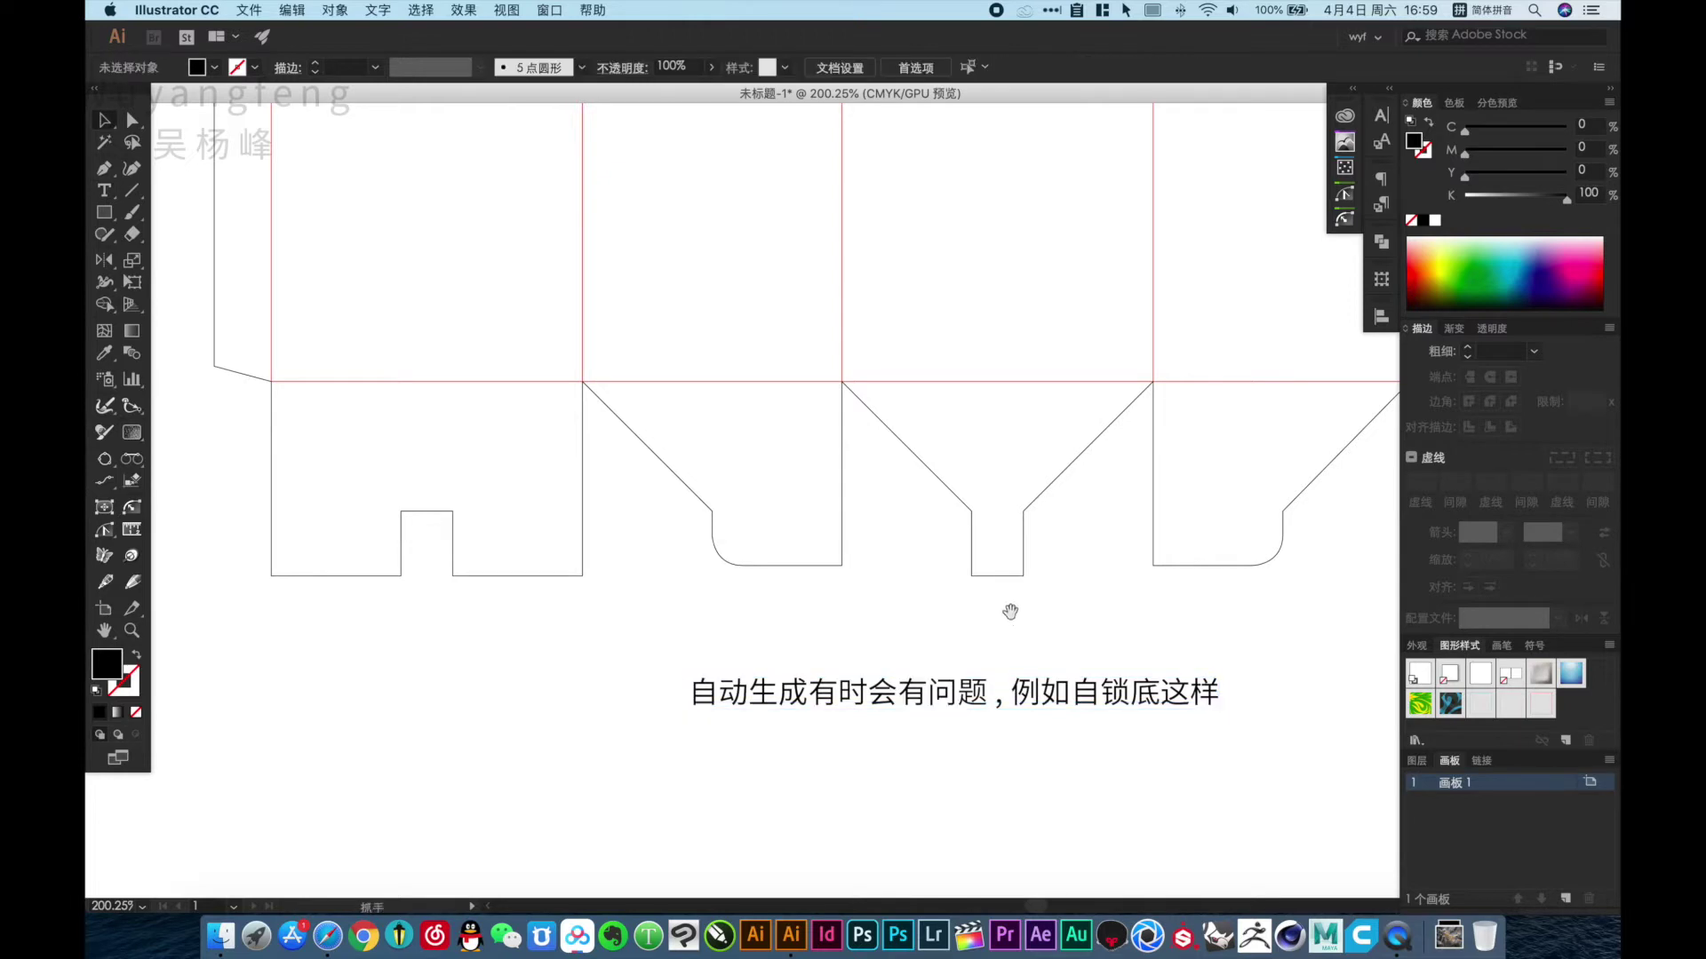
{"action": "key", "text": "super+minus"}
{"action": "scroll", "coordinate": [876, 591], "scroll_direction": "up", "scroll_amount": 2}
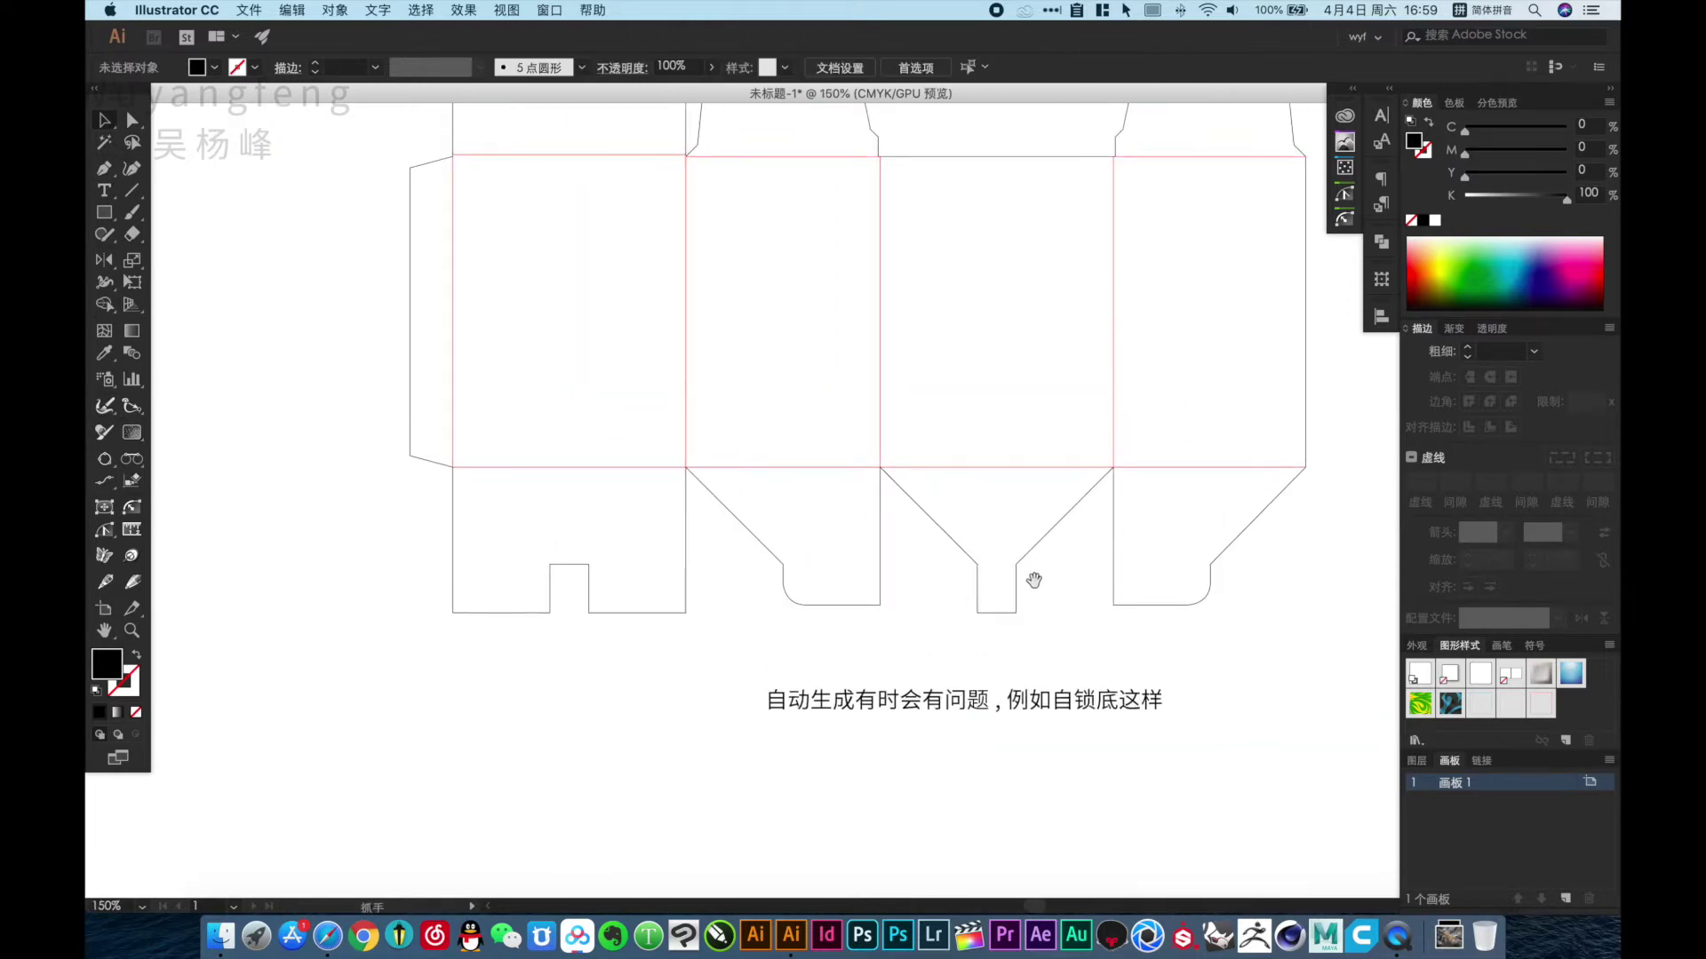
{"action": "key", "text": "super+minus"}
{"action": "scroll", "coordinate": [898, 503], "scroll_direction": "up", "scroll_amount": 2}
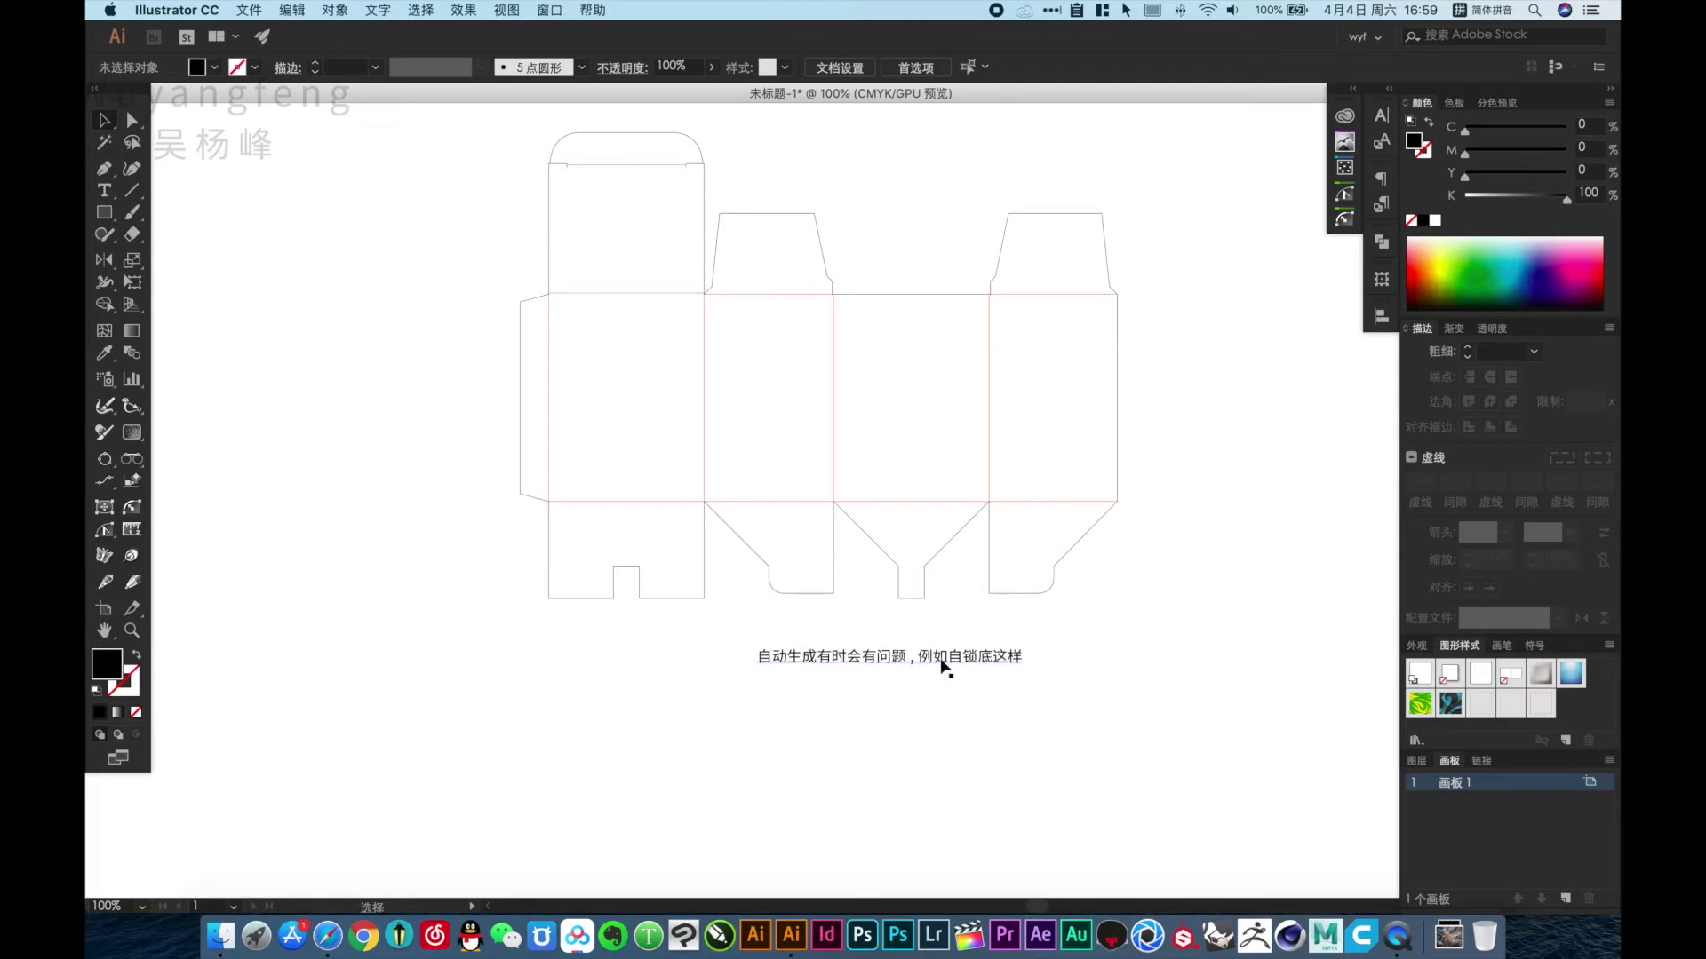
Duplicate the note just below itself and retype the copy as 所以很多时候还是重新画.
{"action": "left_click_drag", "start_coordinate": [941, 665], "coordinate": [933, 716]}
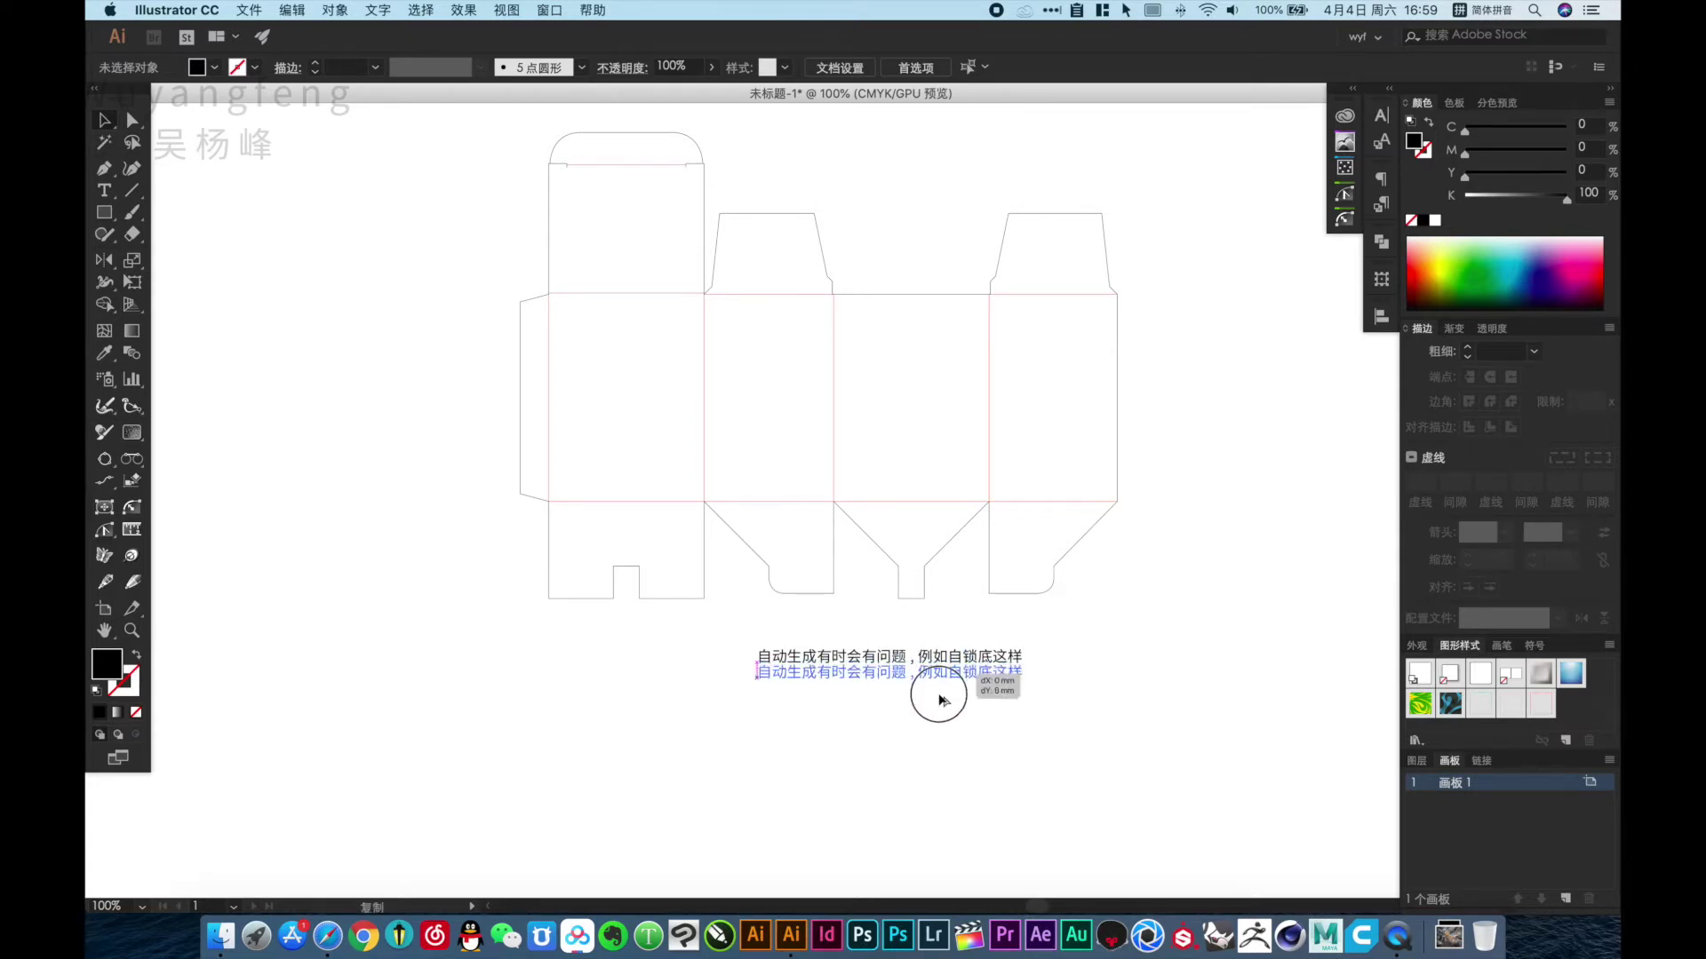
{"action": "key", "text": "t"}
{"action": "triple_click", "coordinate": [933, 711]}
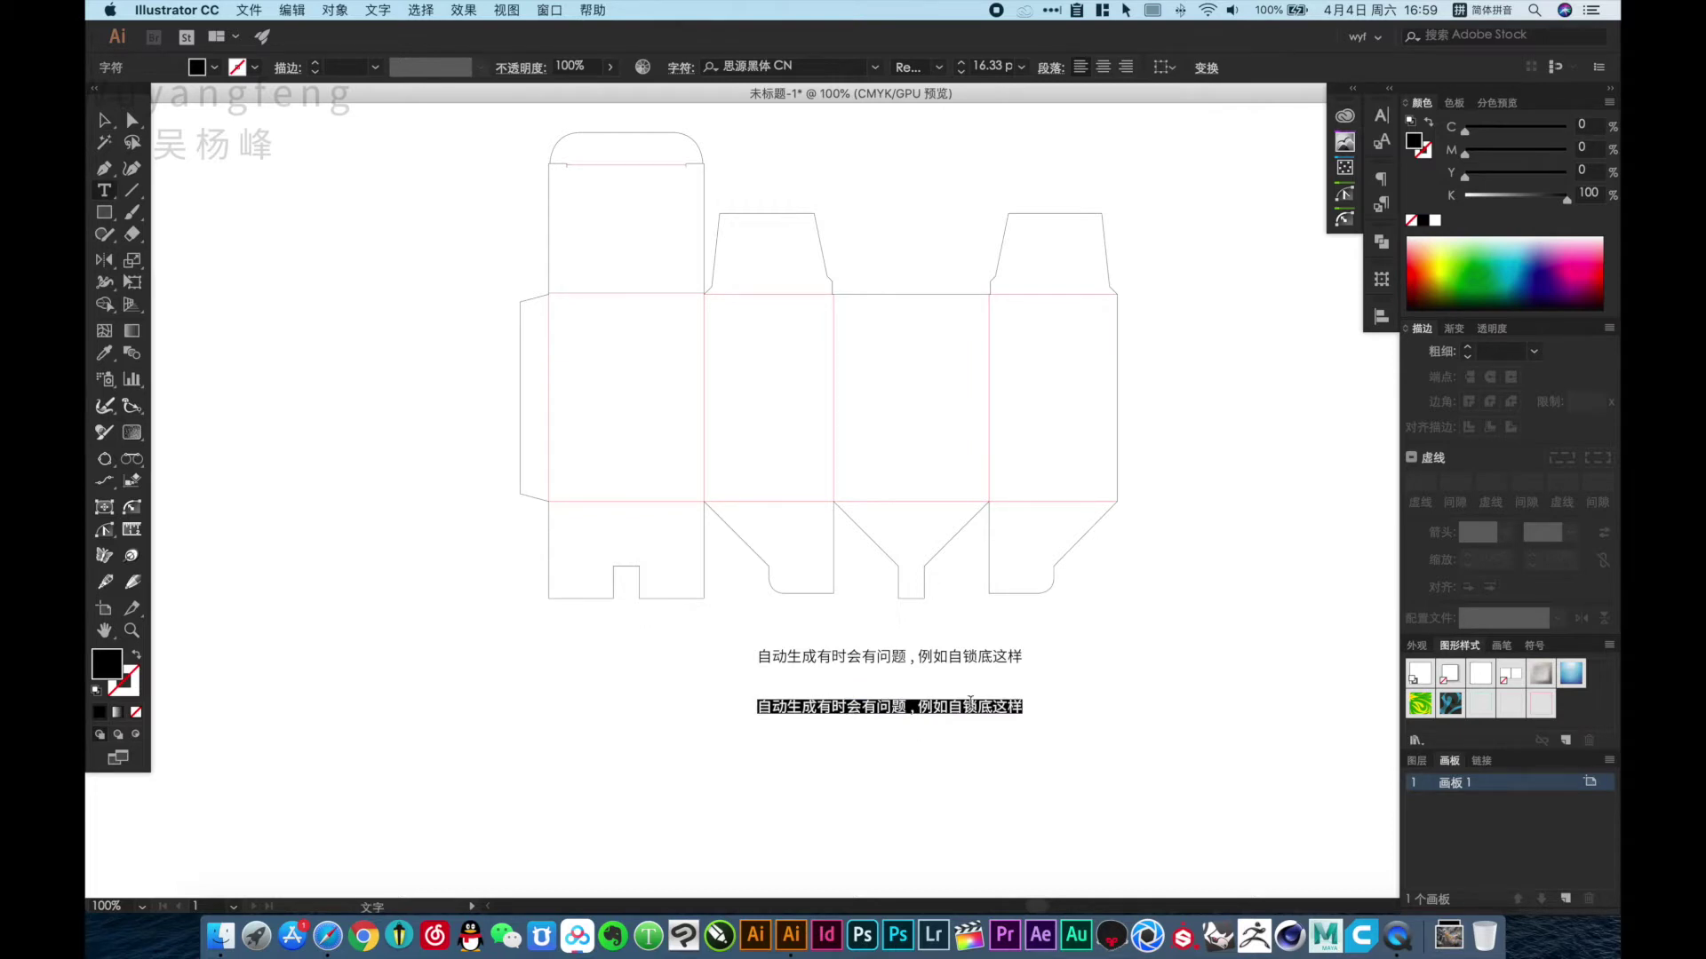
{"action": "type", "text": "sy"}
{"action": "type", "text": "y"}
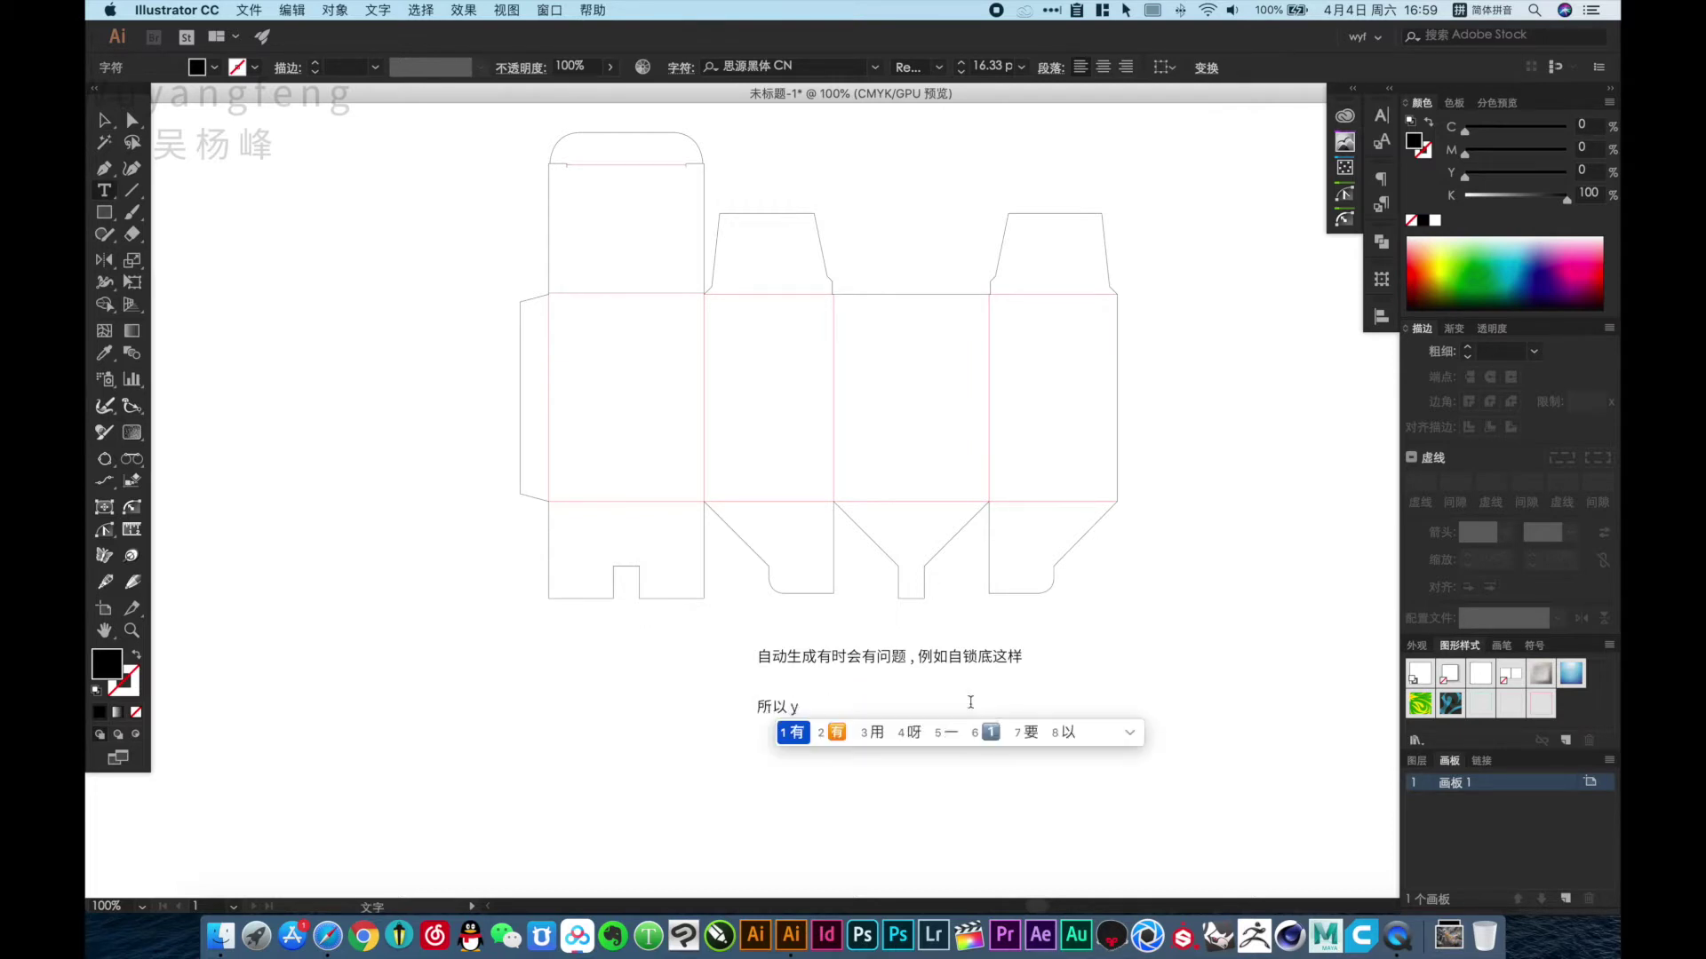
{"action": "type", "text": "o"}
{"action": "key", "text": "BackSpace"}
{"action": "key", "text": "BackSpace"}
{"action": "type", "text": "hend"}
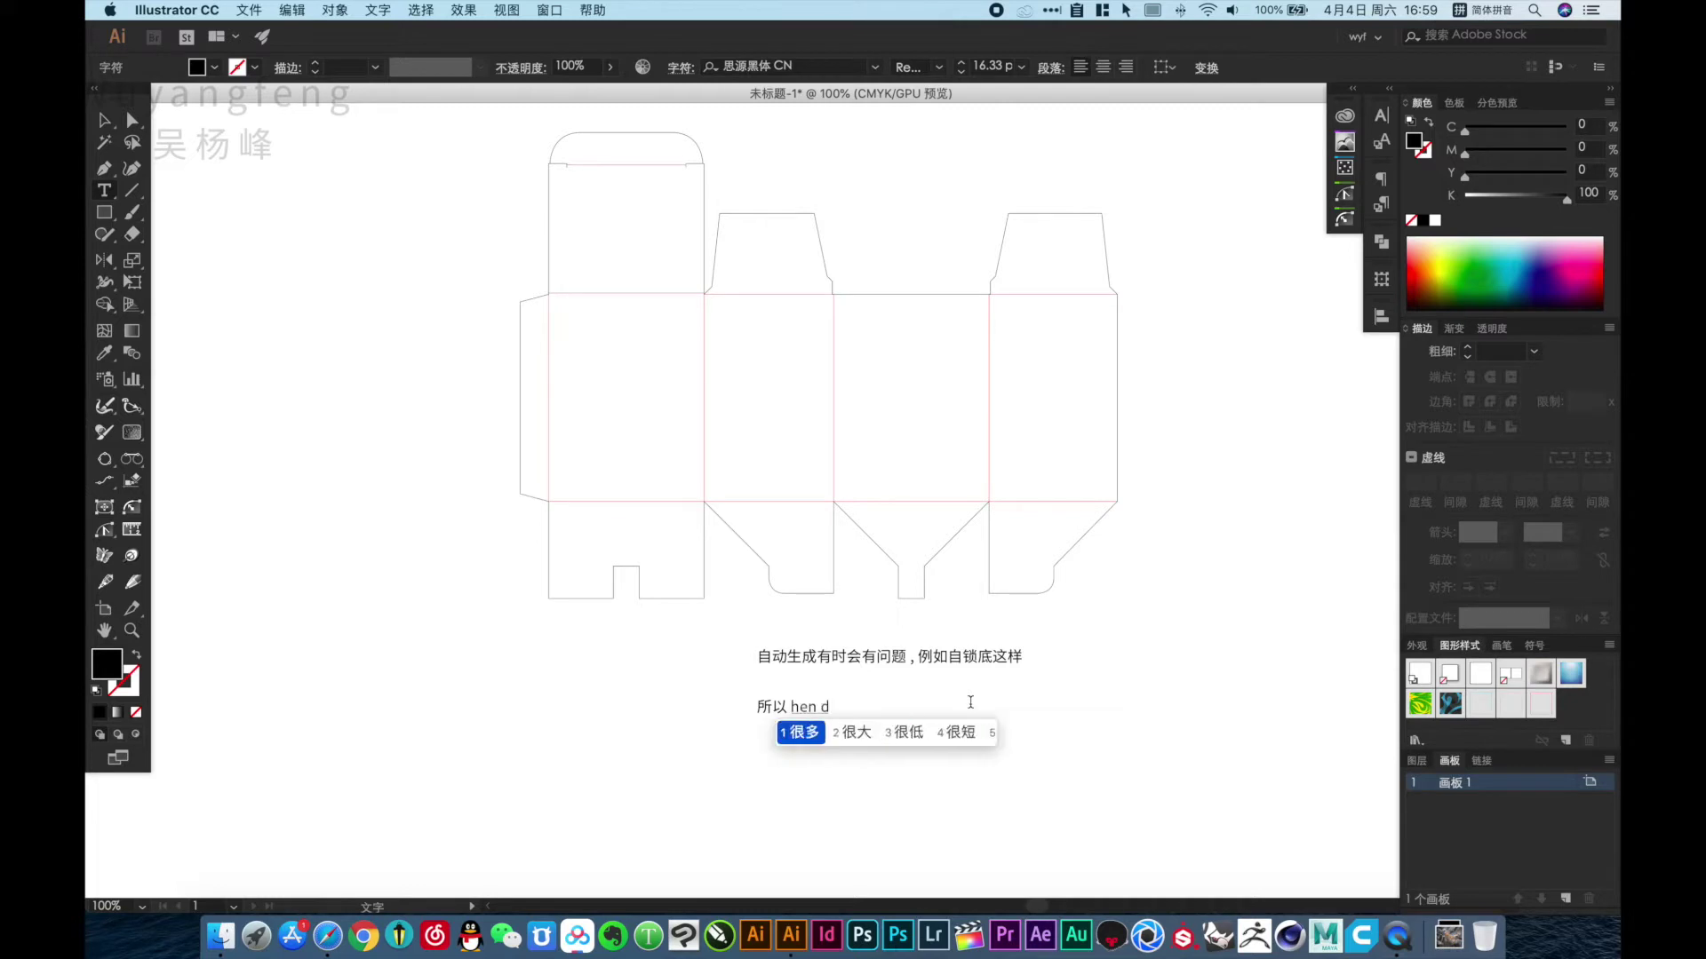
{"action": "type", "text": "shihou"}
{"action": "key", "text": "space"}
{"action": "type", "text": "h"}
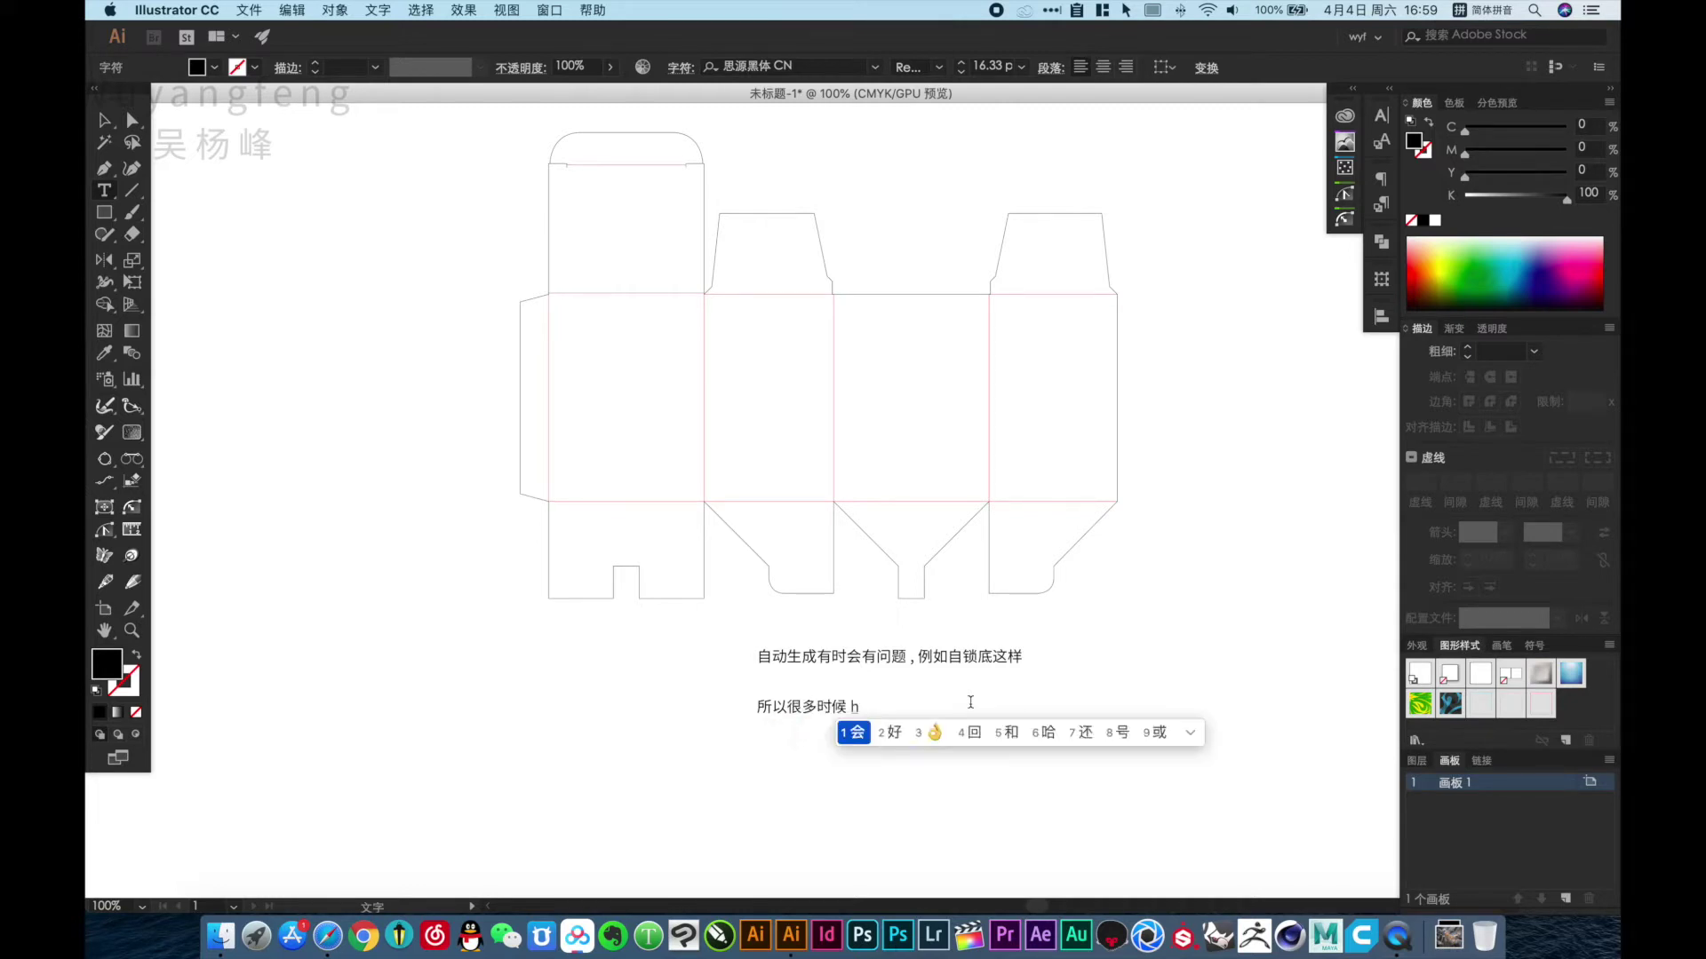
{"action": "type", "text": "ai s"}
{"action": "key", "text": "space"}
{"action": "type", "text": "chongx"}
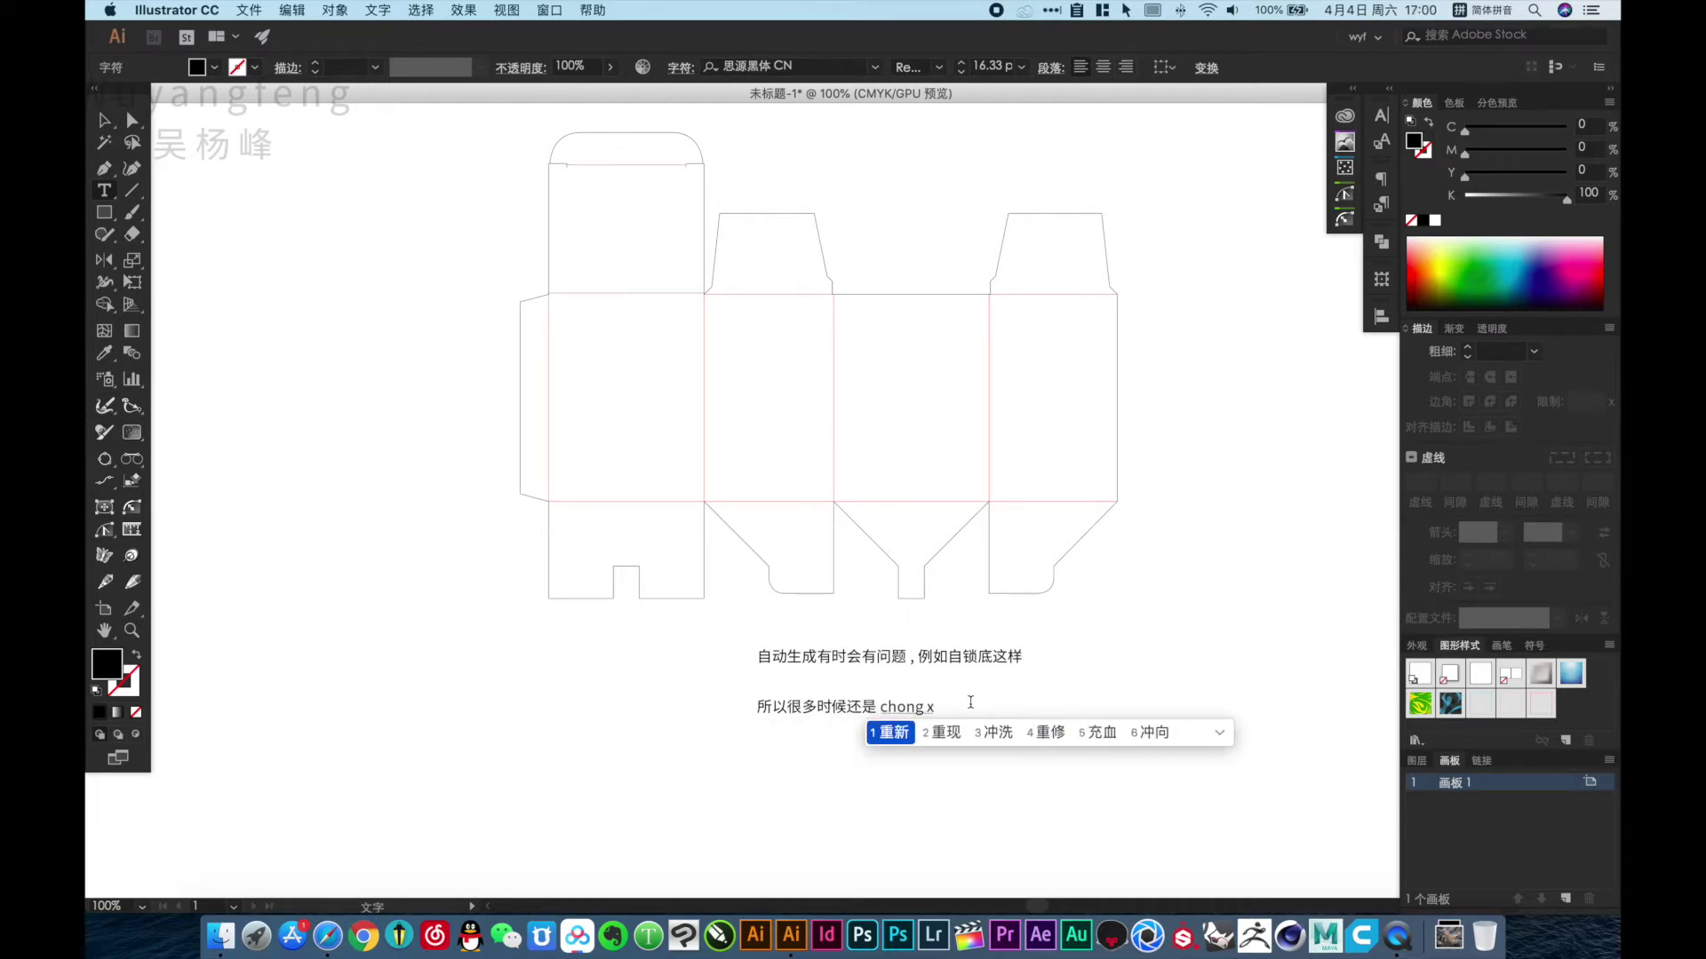
{"action": "key", "text": "space"}
{"action": "type", "text": "hua"}
{"action": "key", "text": "space"}
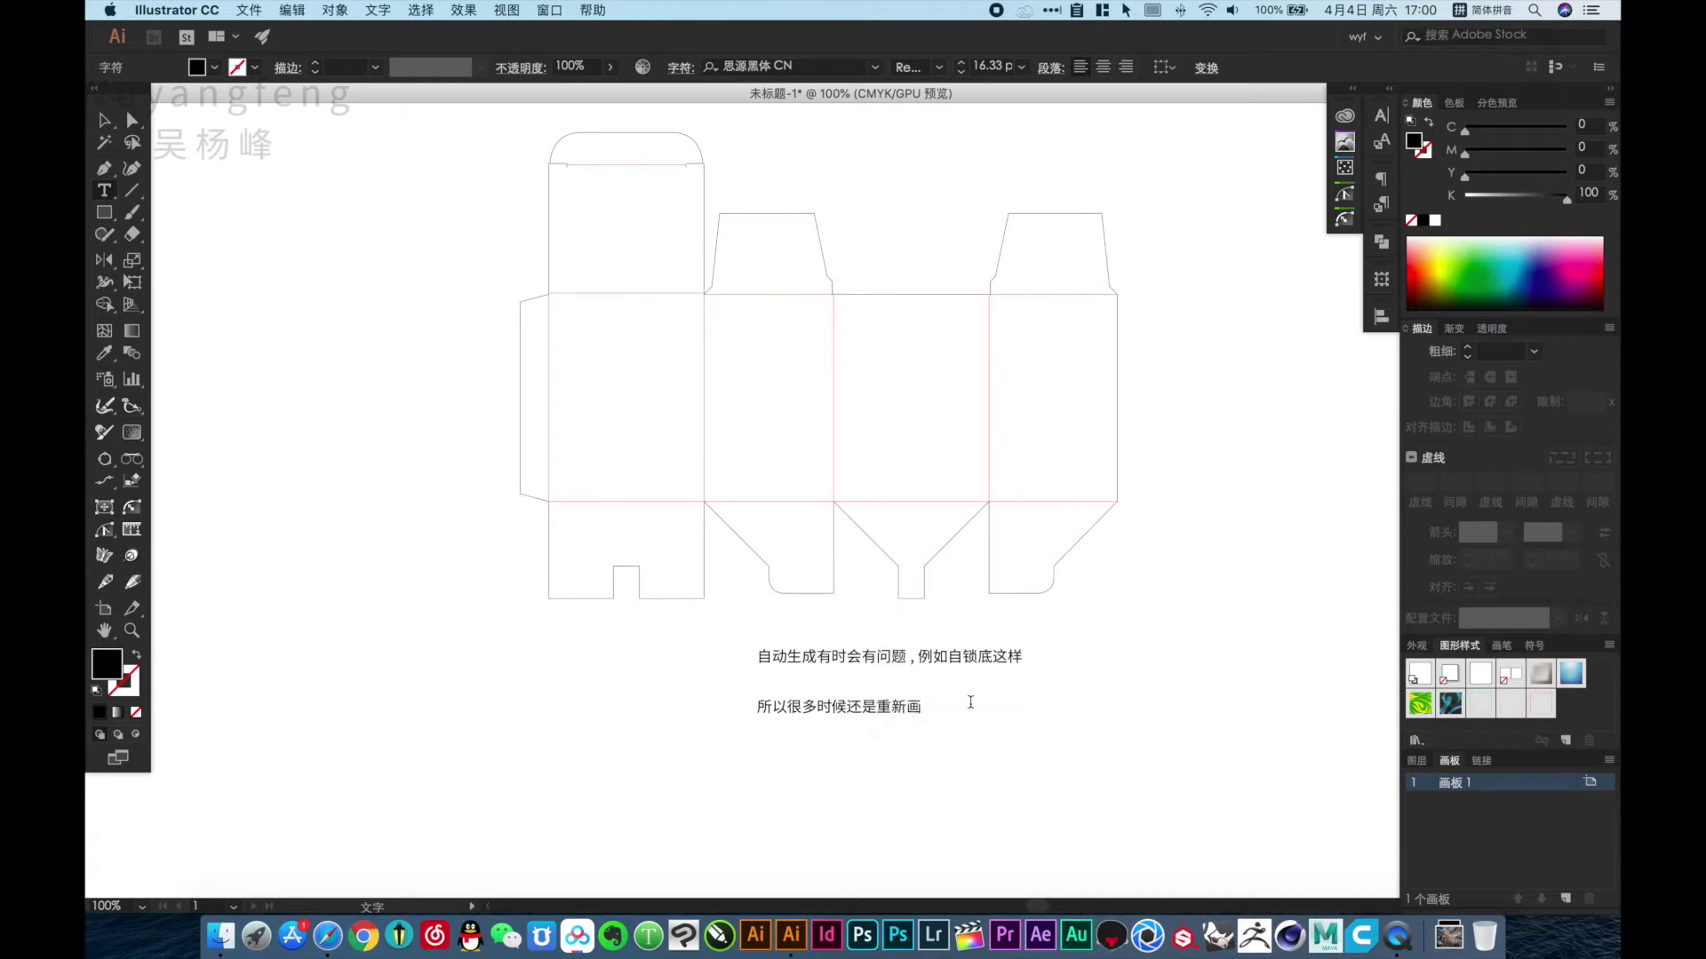
{"action": "key", "text": "Escape"}
Zoom out to view the whole dieline with both notes.
{"action": "left_click", "coordinate": [1039, 826]}
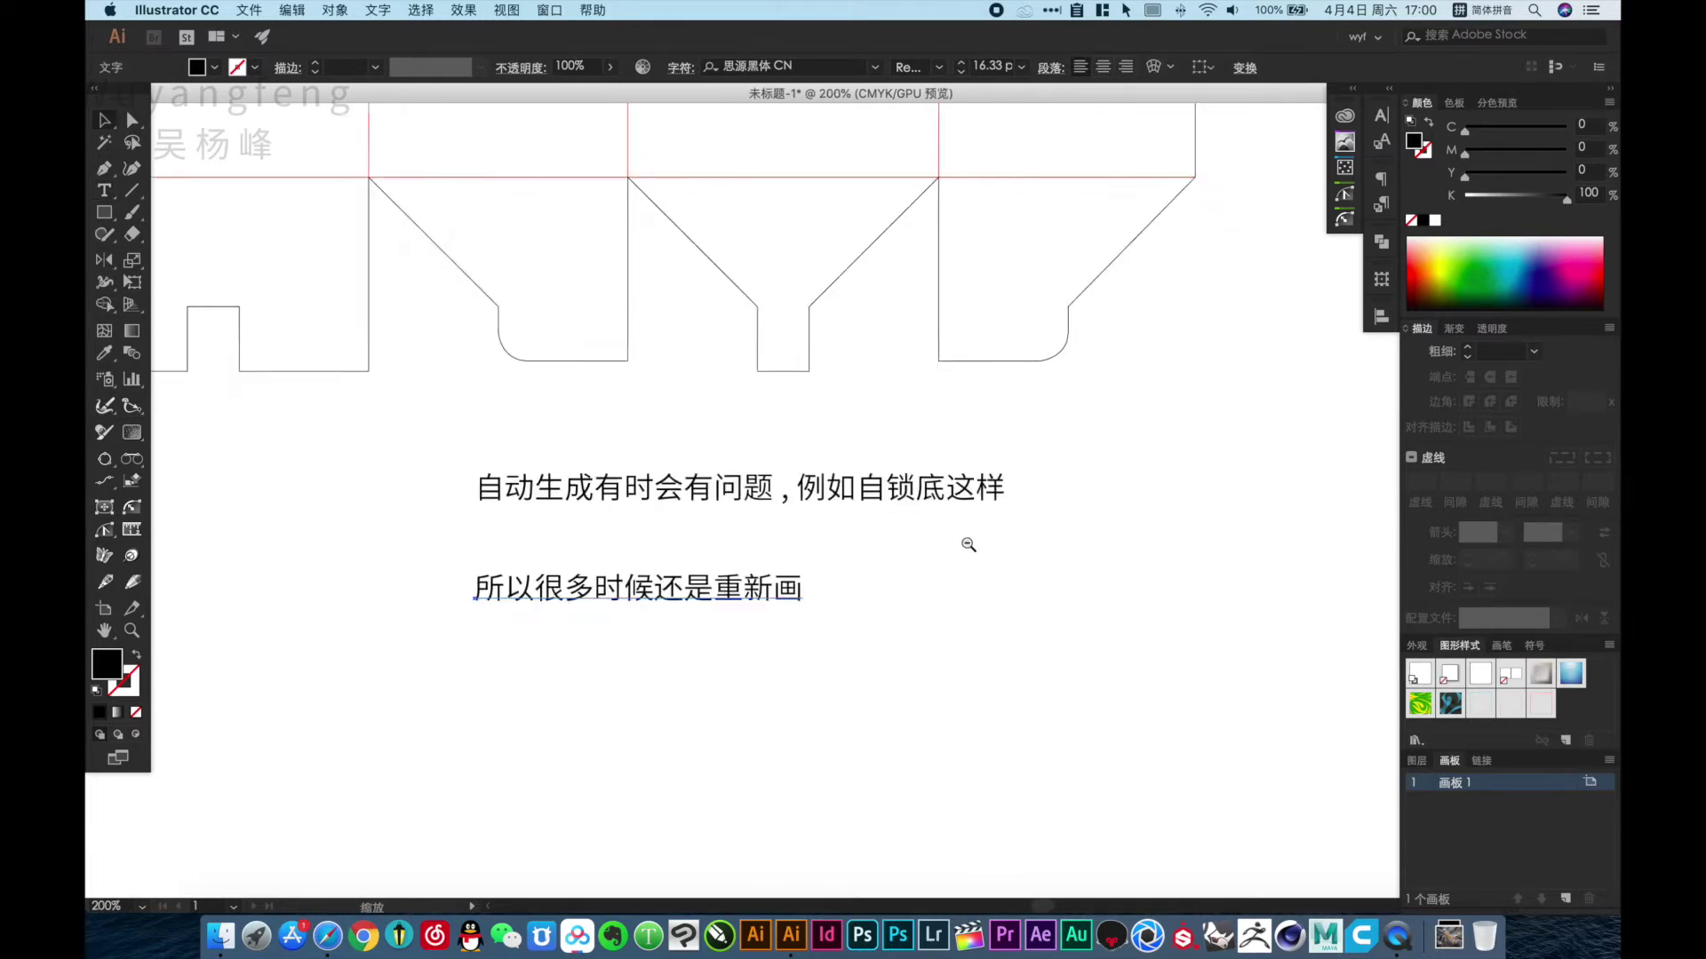
{"action": "left_click", "coordinate": [966, 542], "text": "alt"}
{"action": "left_click", "coordinate": [888, 480], "text": "alt"}
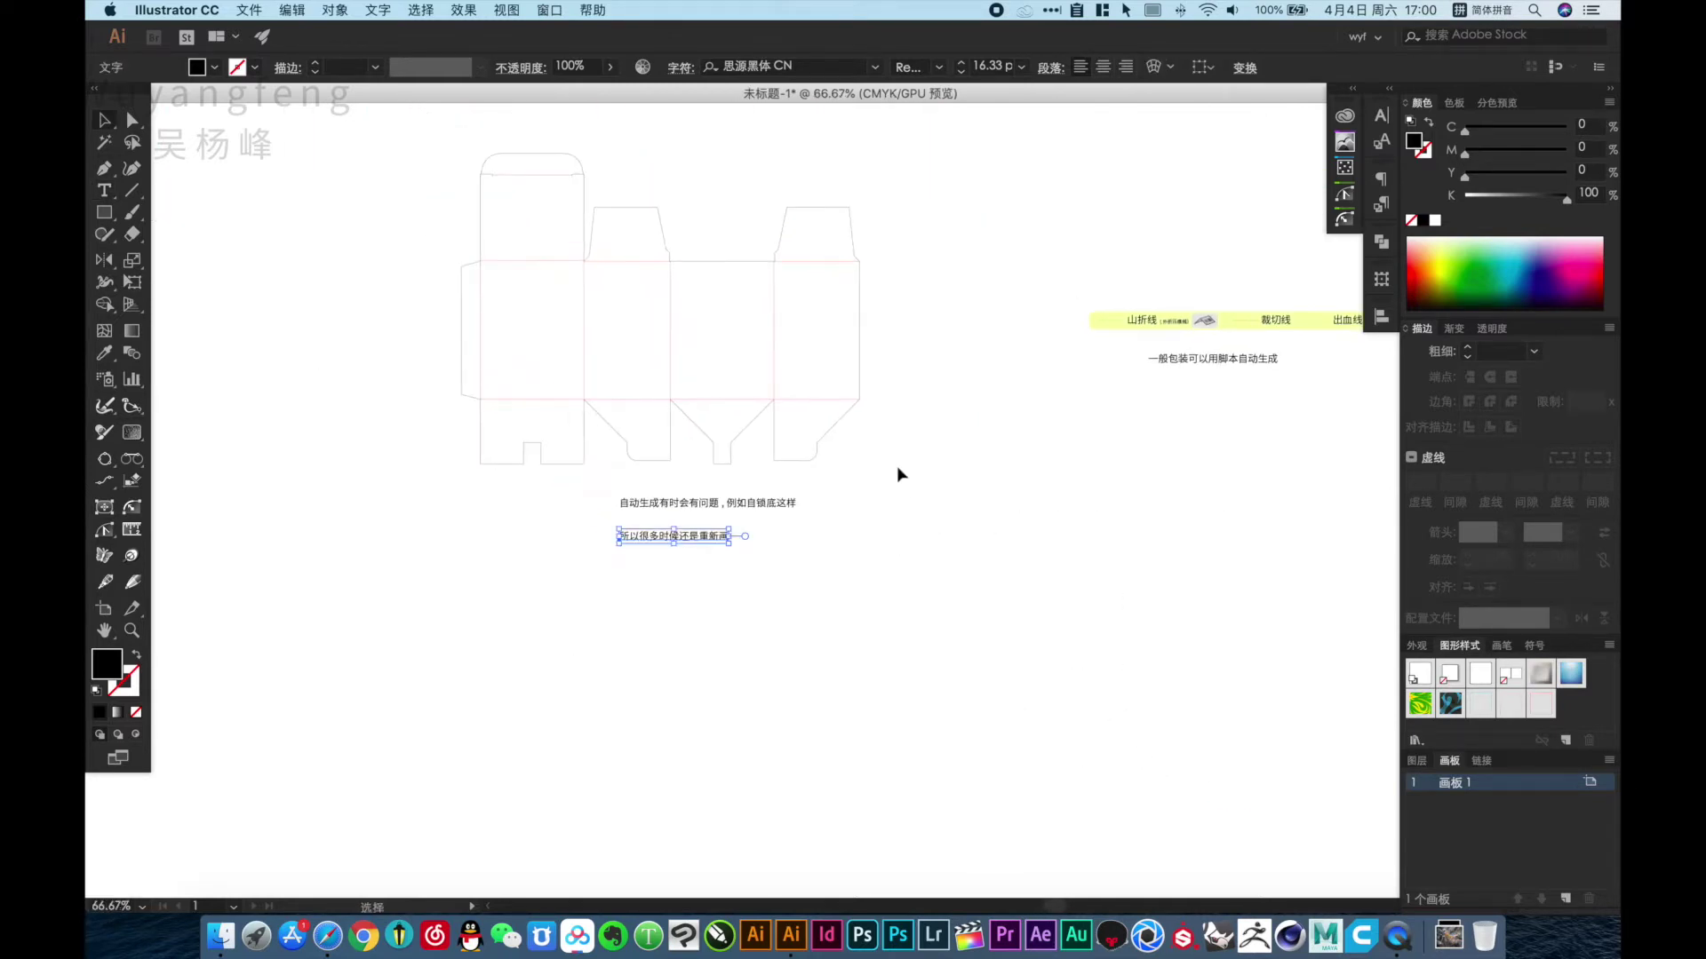
{"action": "left_click", "coordinate": [897, 474]}
{"action": "scroll", "coordinate": [733, 527], "scroll_direction": "up", "scroll_amount": 3}
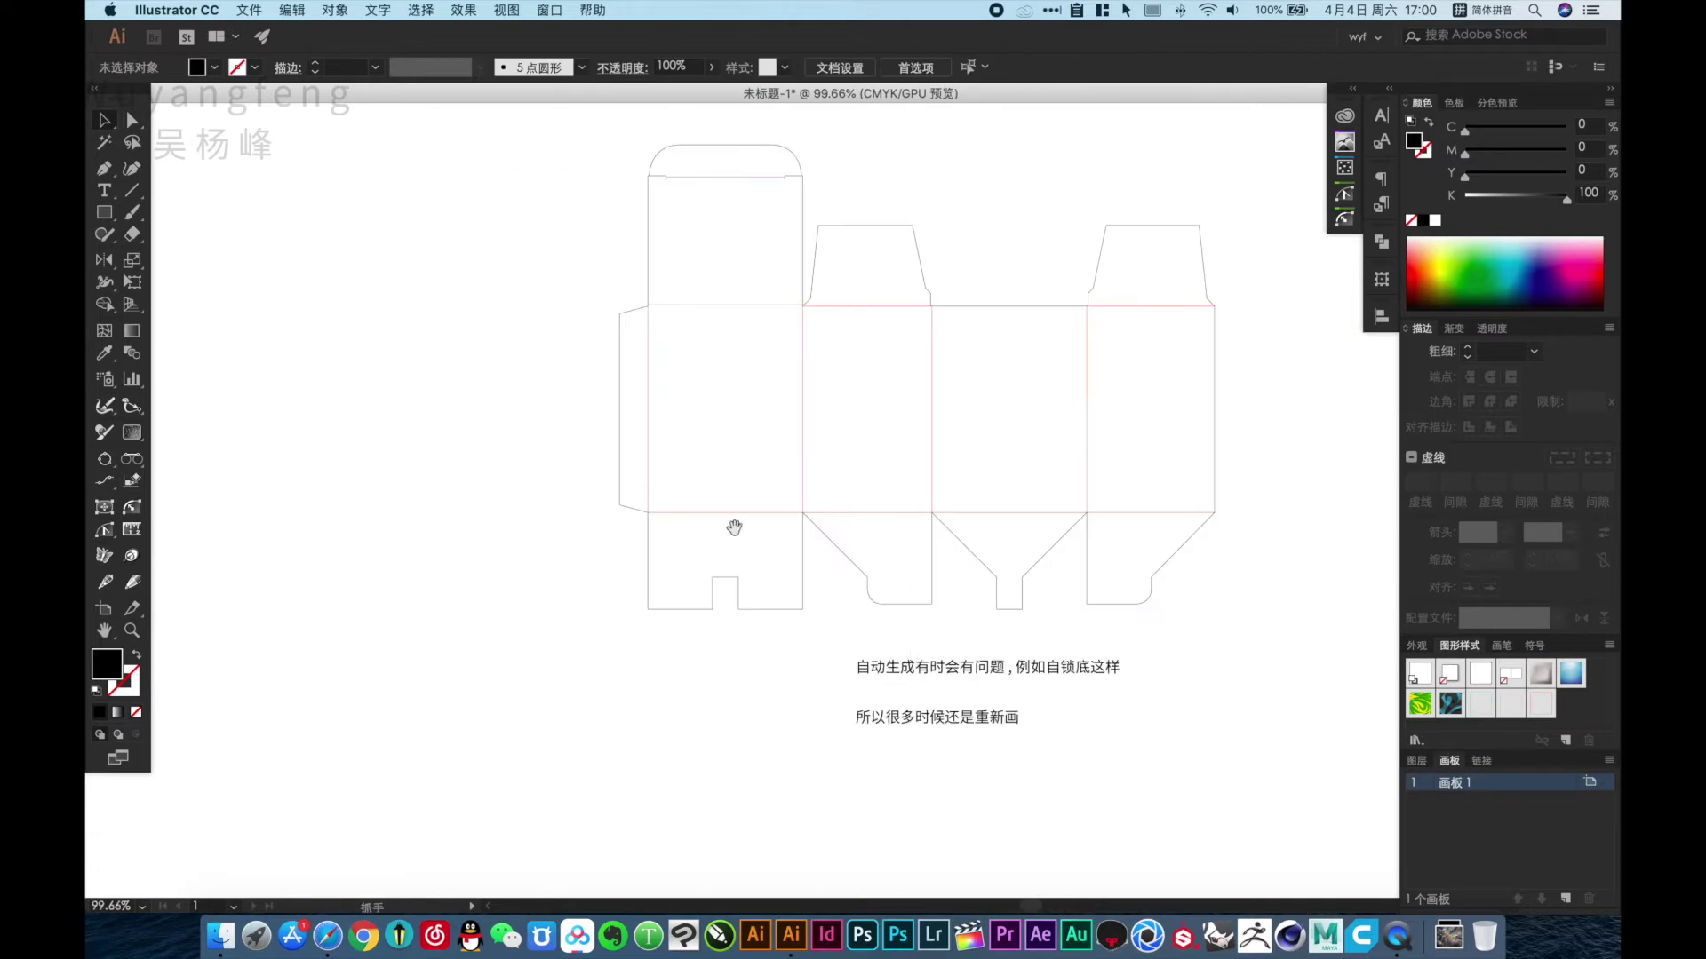
{"action": "scroll", "coordinate": [733, 527], "scroll_direction": "up", "scroll_amount": 2}
Draw a 60×80 mm rectangle over the left panel and move it below the dieline.
{"action": "key", "text": "m"}
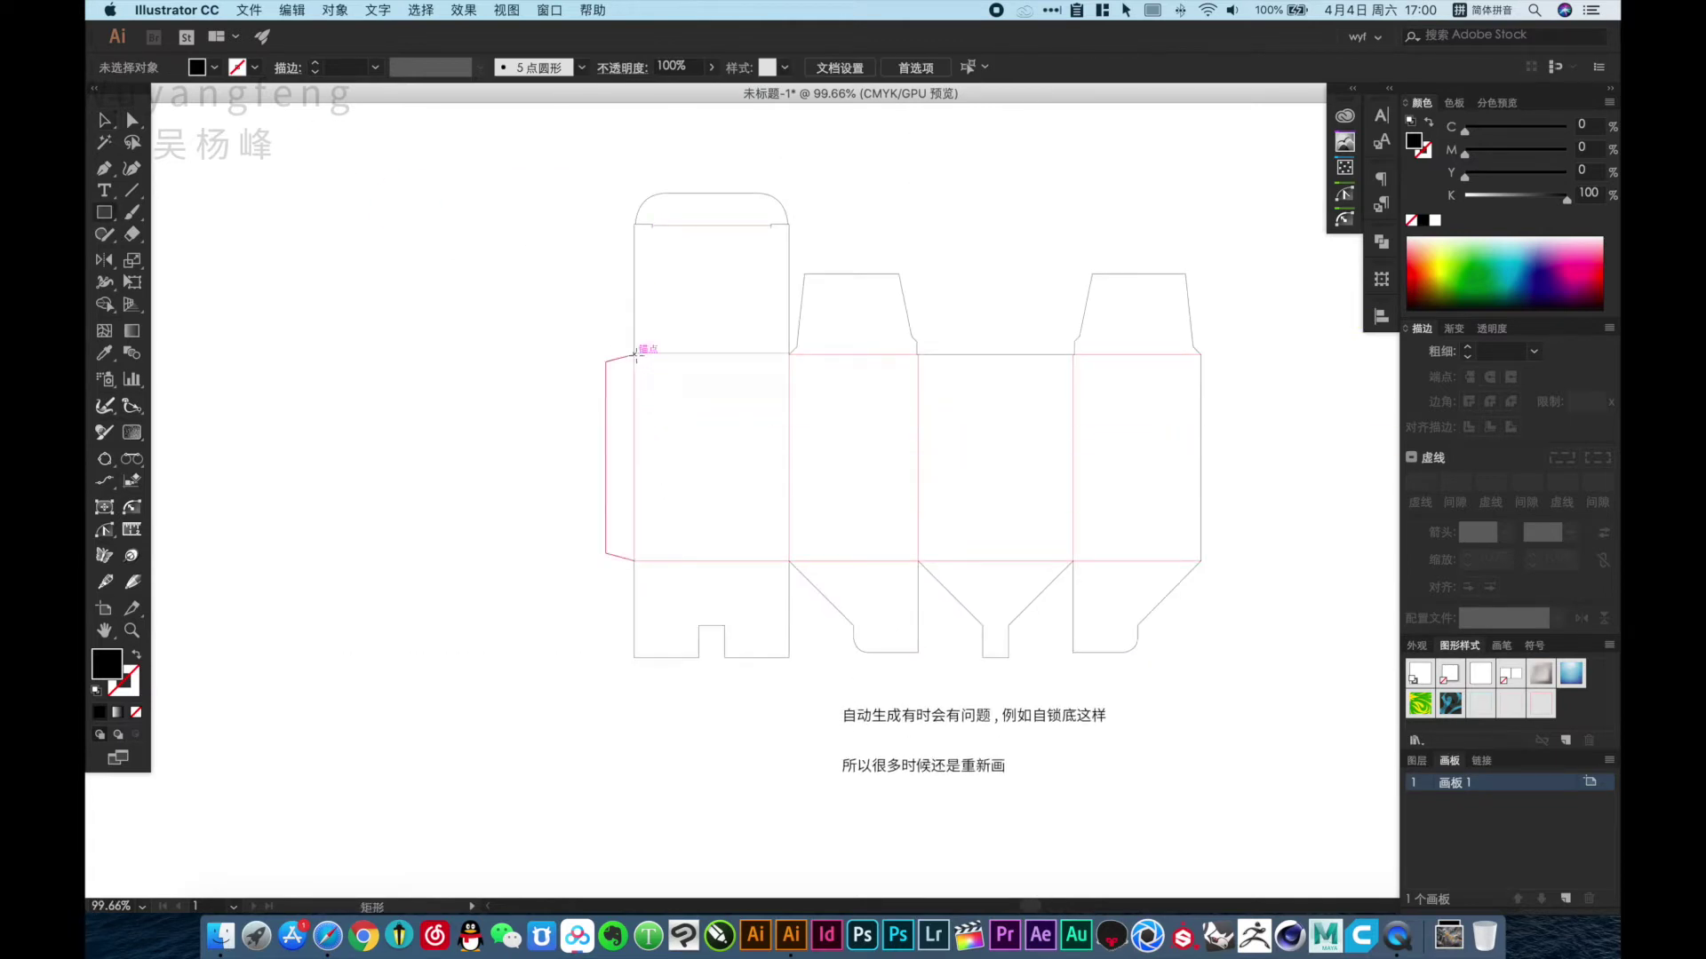
{"action": "left_click_drag", "start_coordinate": [634, 353], "coordinate": [789, 561]}
{"action": "key", "text": "v"}
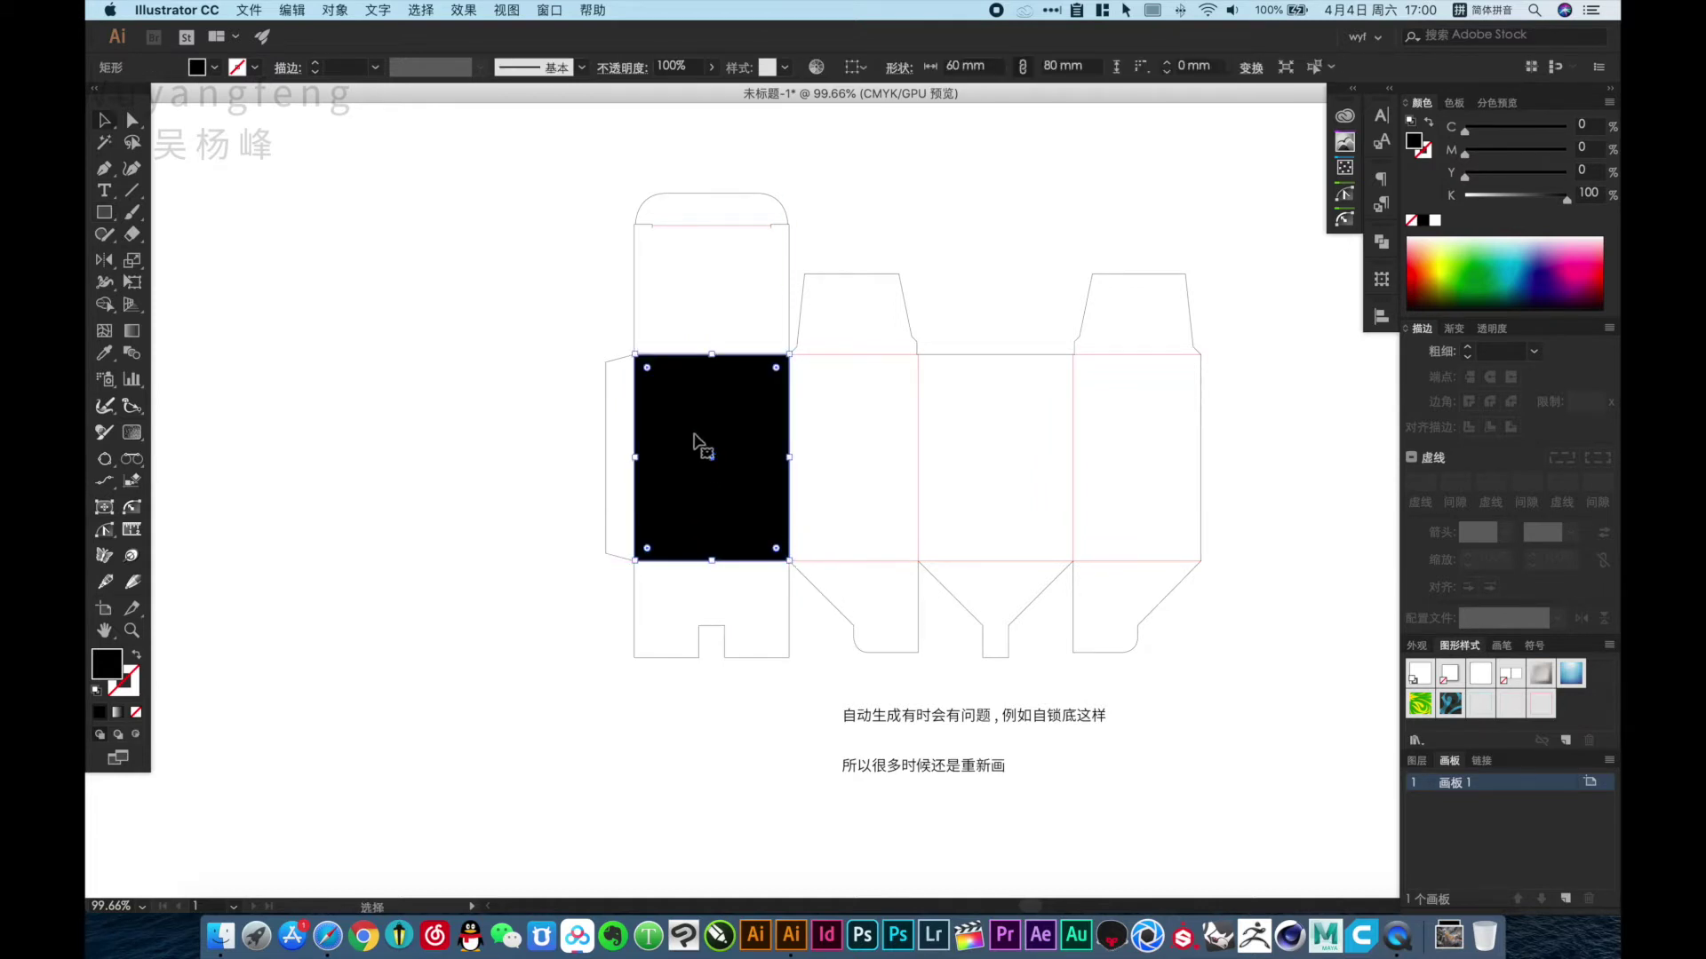
{"action": "left_click_drag", "start_coordinate": [704, 445], "coordinate": [722, 812]}
{"action": "left_click", "coordinate": [727, 707]}
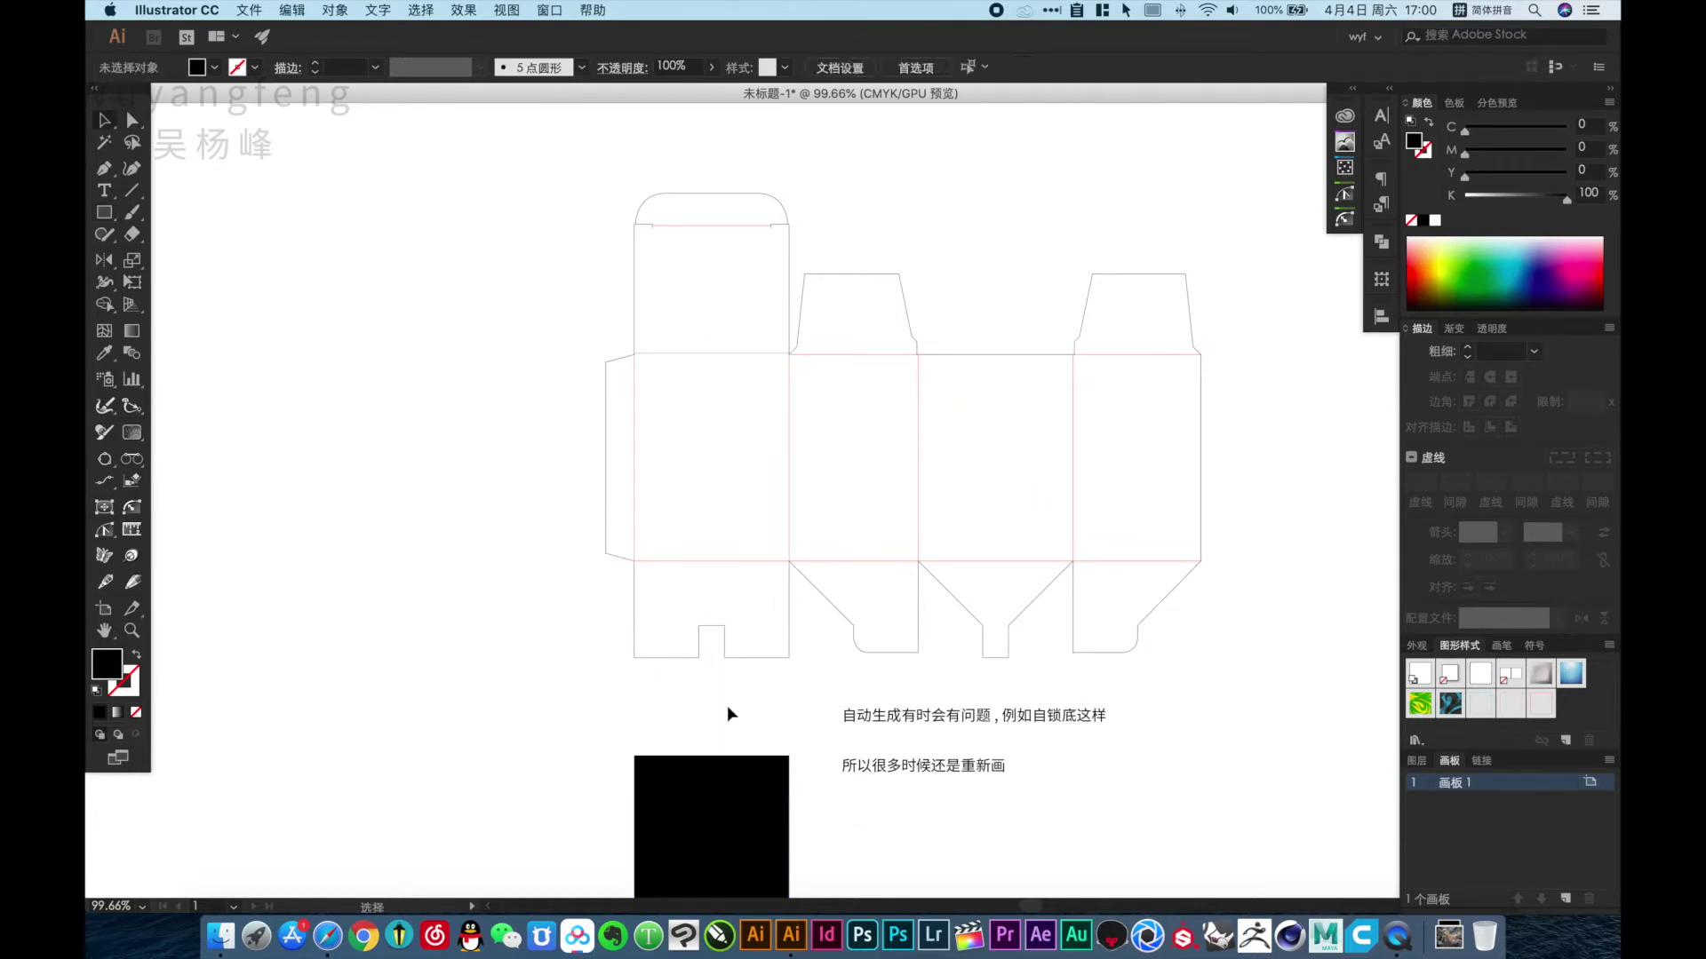
Draw a 50×80 mm rectangle over the next panel and move it beside the first.
{"action": "key", "text": "i"}
{"action": "key", "text": "m"}
{"action": "left_click_drag", "start_coordinate": [789, 354], "coordinate": [917, 561]}
{"action": "key", "text": "v"}
{"action": "left_click_drag", "start_coordinate": [894, 495], "coordinate": [924, 797]}
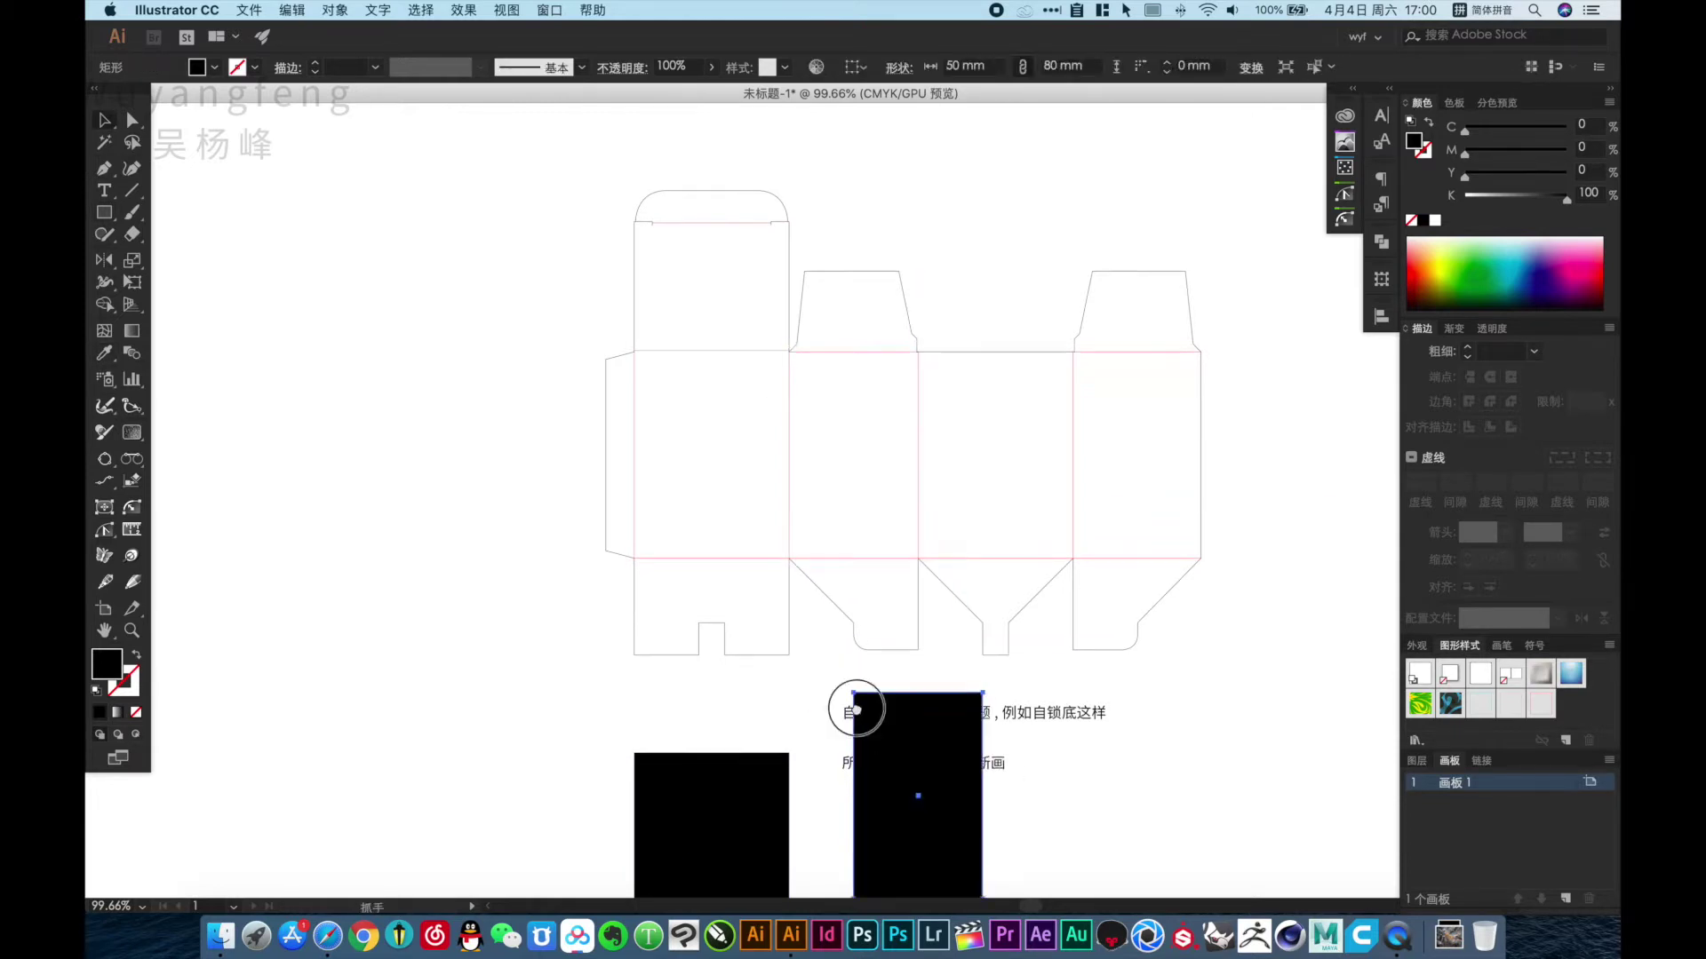
Align the 50×80 mm rectangle level with the 60×80 mm one.
{"action": "scroll", "coordinate": [857, 704], "scroll_direction": "down", "scroll_amount": 5}
{"action": "left_click", "coordinate": [751, 559], "text": "shift"}
{"action": "left_click_drag", "start_coordinate": [937, 566], "coordinate": [1027, 762]}
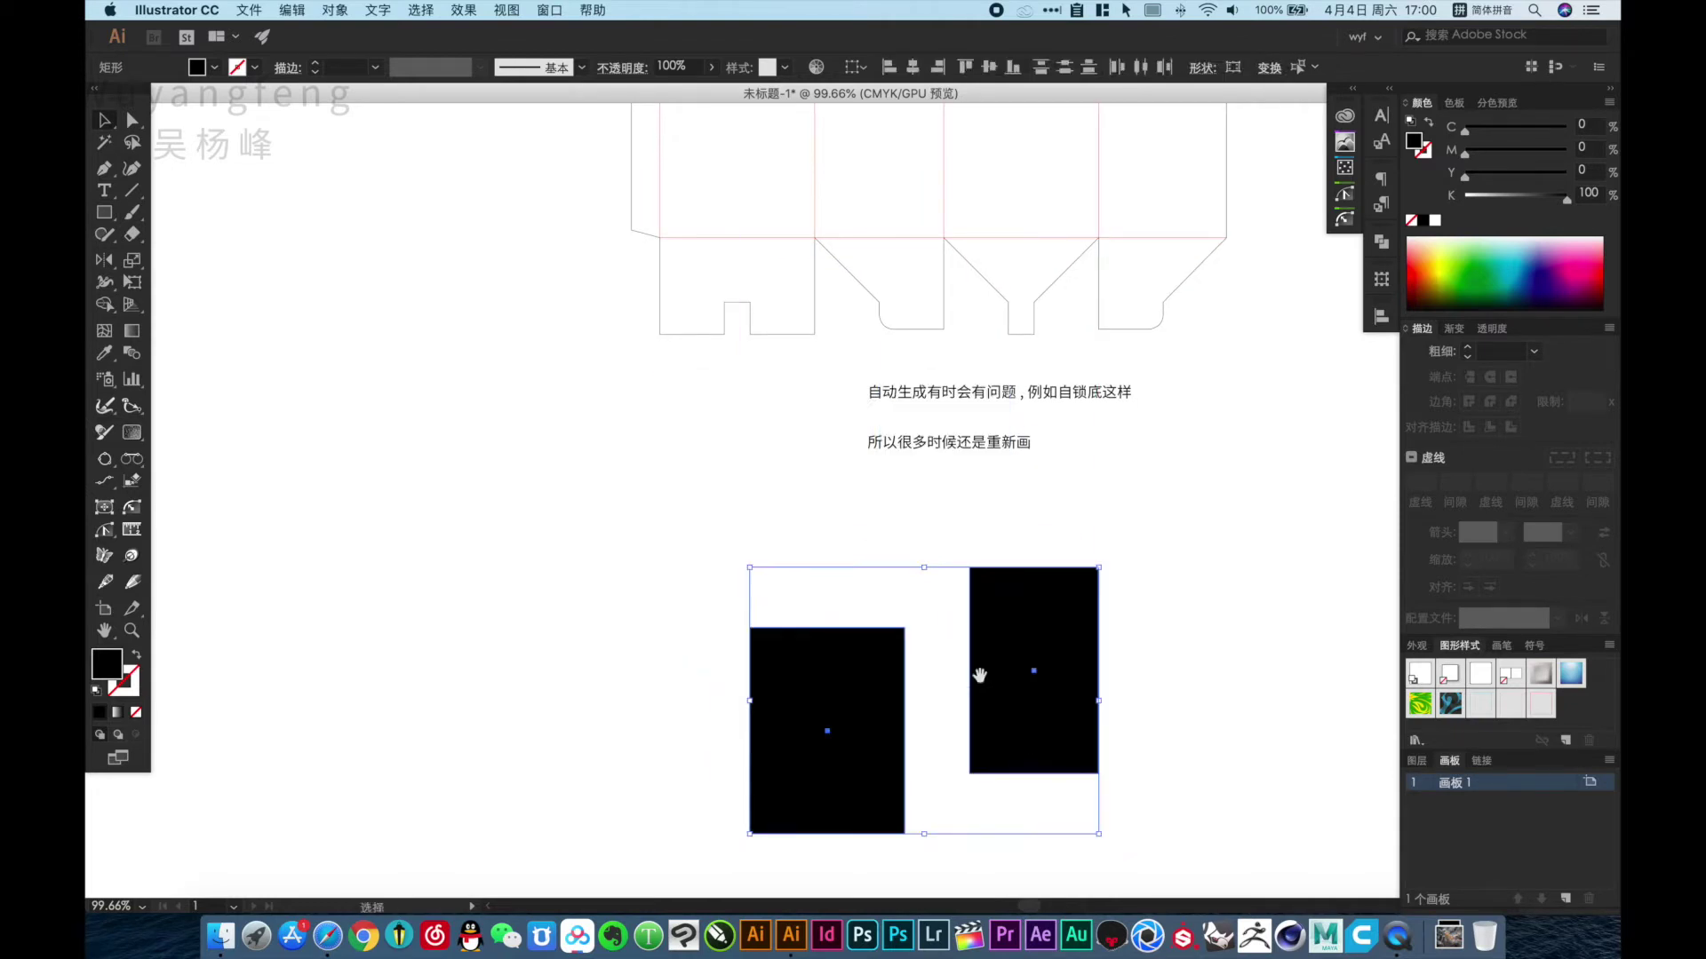
{"action": "scroll", "coordinate": [1111, 604], "scroll_direction": "down", "scroll_amount": 3}
{"action": "left_click", "coordinate": [1148, 581]}
{"action": "left_click_drag", "start_coordinate": [1027, 550], "coordinate": [986, 616]}
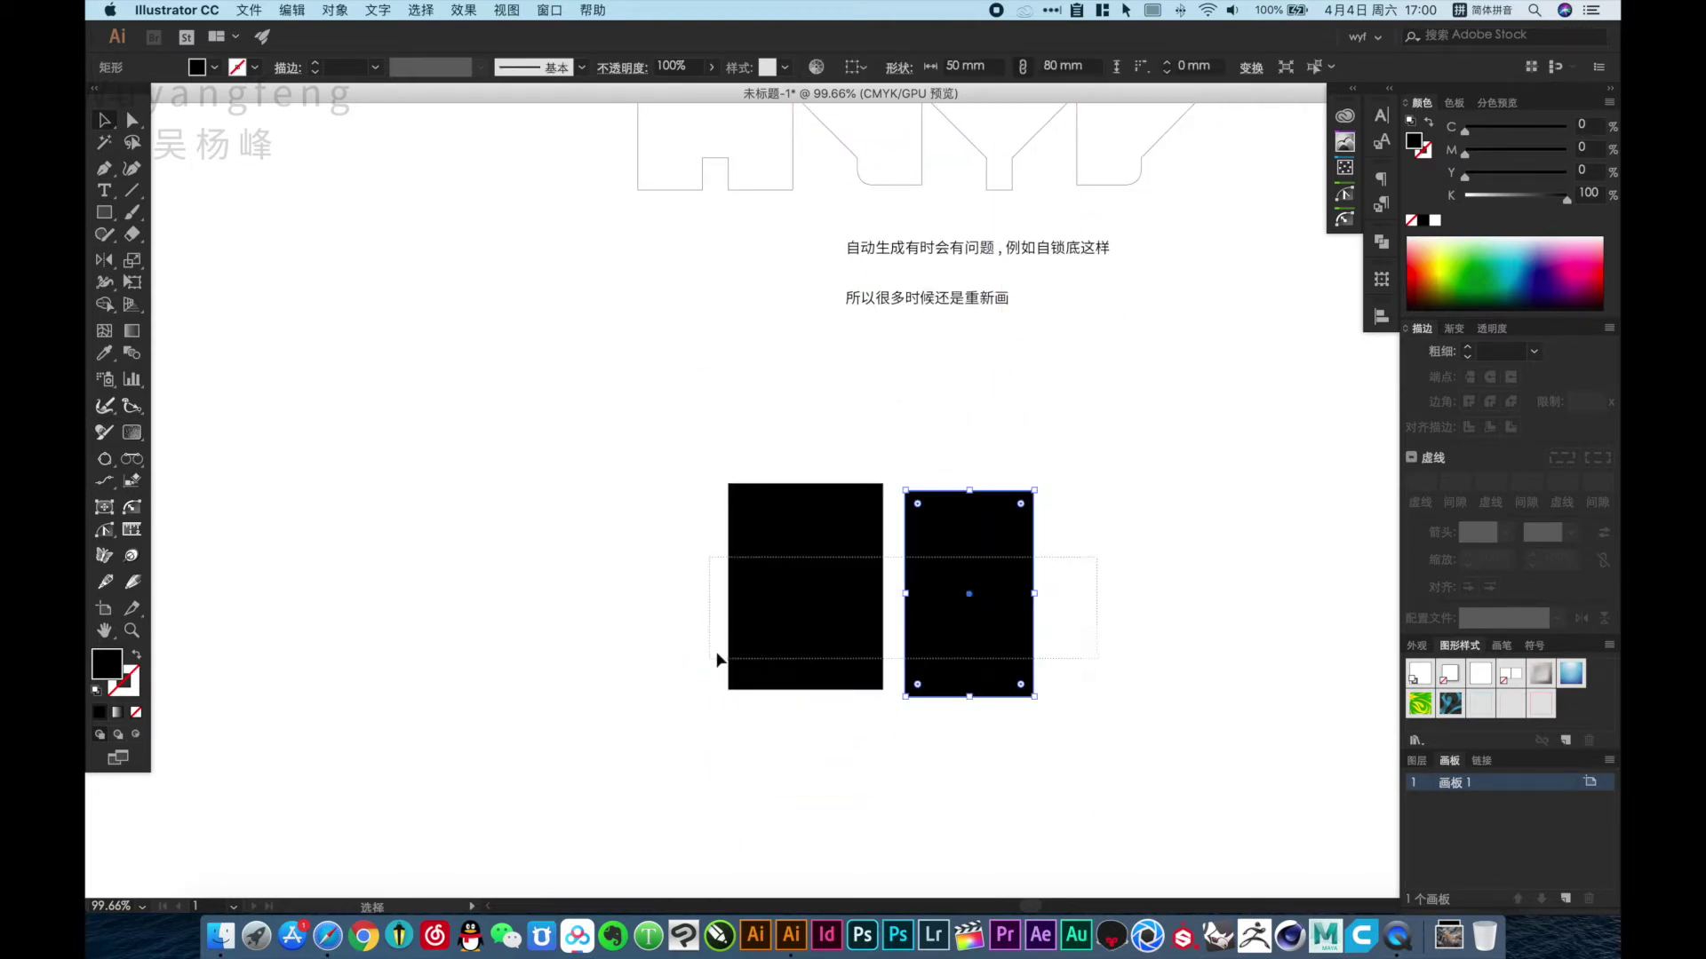
{"action": "left_click_drag", "start_coordinate": [716, 655], "coordinate": [933, 487]}
Give both rectangles the dieline's thin outline style with the Eyedropper.
{"action": "key", "text": "i"}
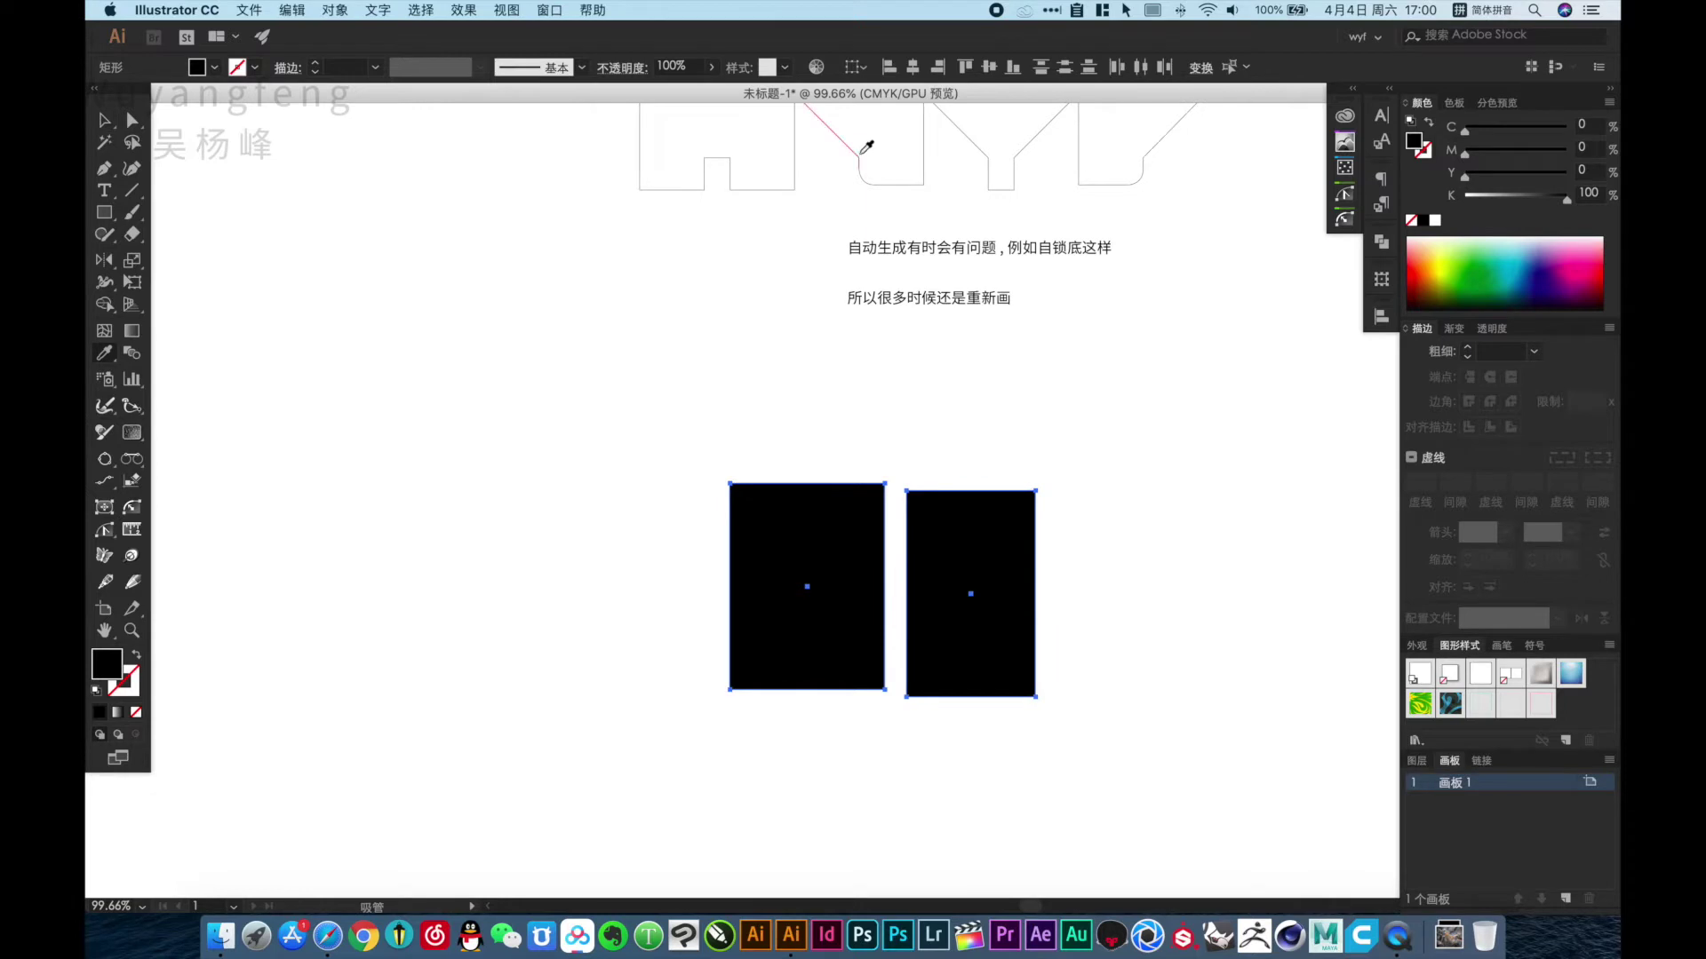
{"action": "left_click", "coordinate": [868, 152]}
{"action": "key", "text": "v"}
{"action": "left_click", "coordinate": [1057, 447]}
Snap the 50 mm rectangle to the 60 mm rectangle's top-right corner.
{"action": "key", "text": "Tab"}
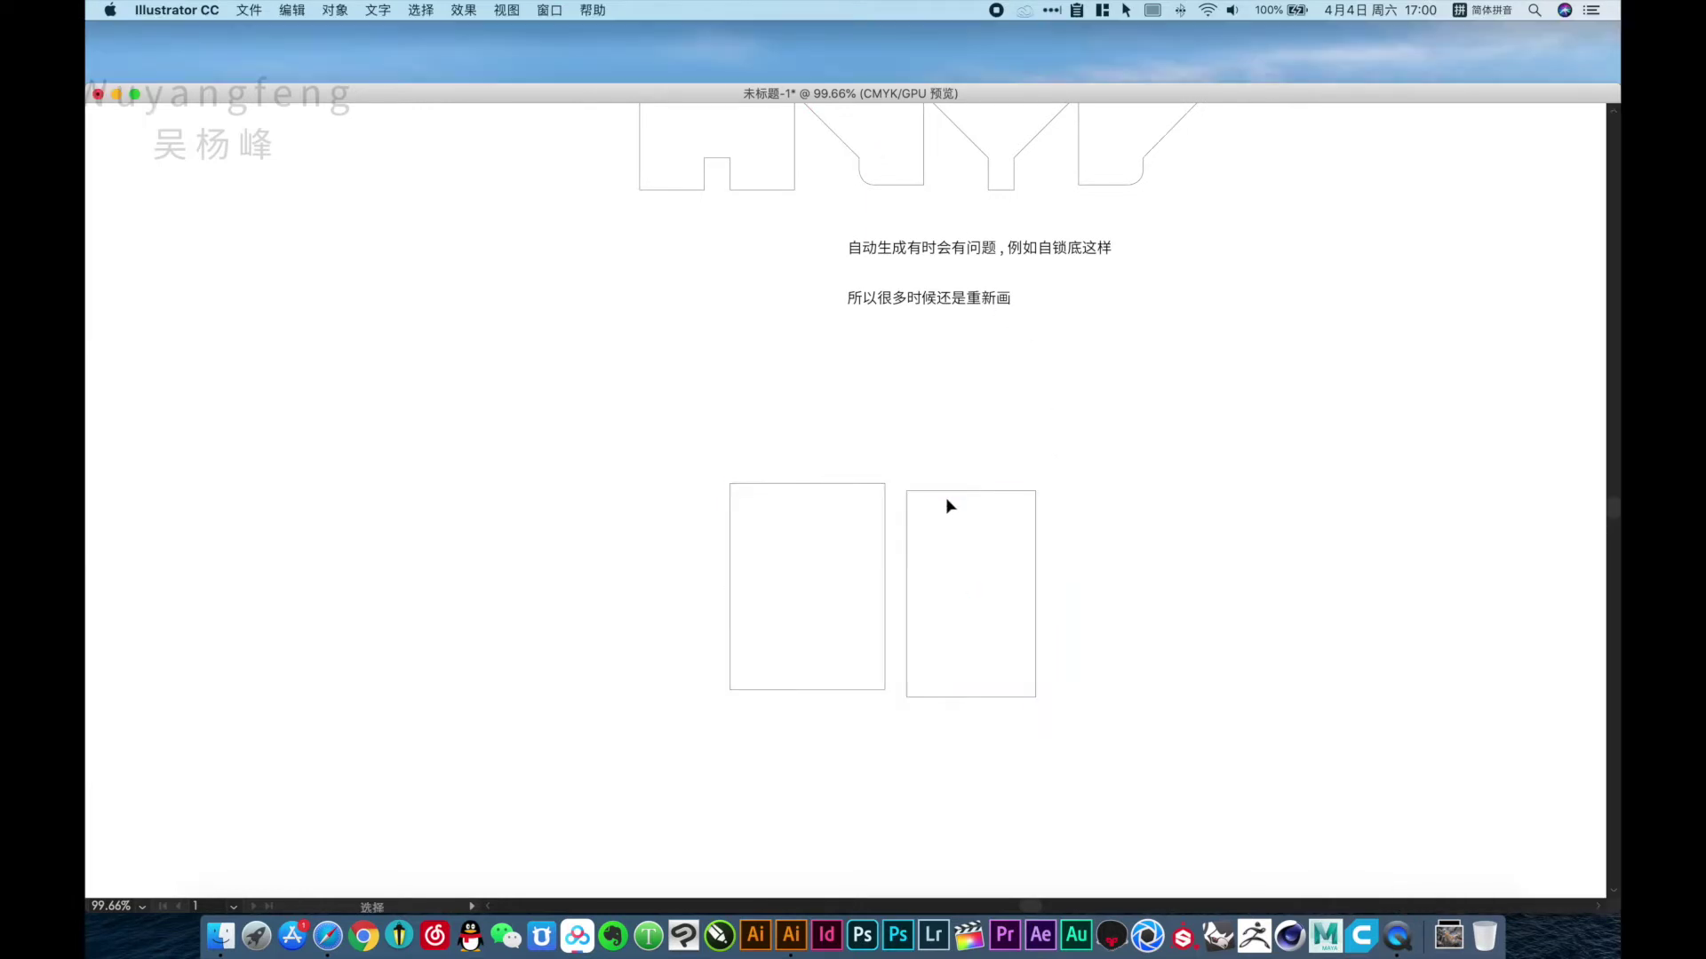
{"action": "left_click_drag", "start_coordinate": [674, 448], "coordinate": [834, 506]}
{"action": "mouse_move", "coordinate": [940, 416]}
{"action": "left_mouse_down"}
{"action": "mouse_move", "coordinate": [872, 392]}
{"action": "mouse_move", "coordinate": [978, 507]}
{"action": "left_mouse_up"}
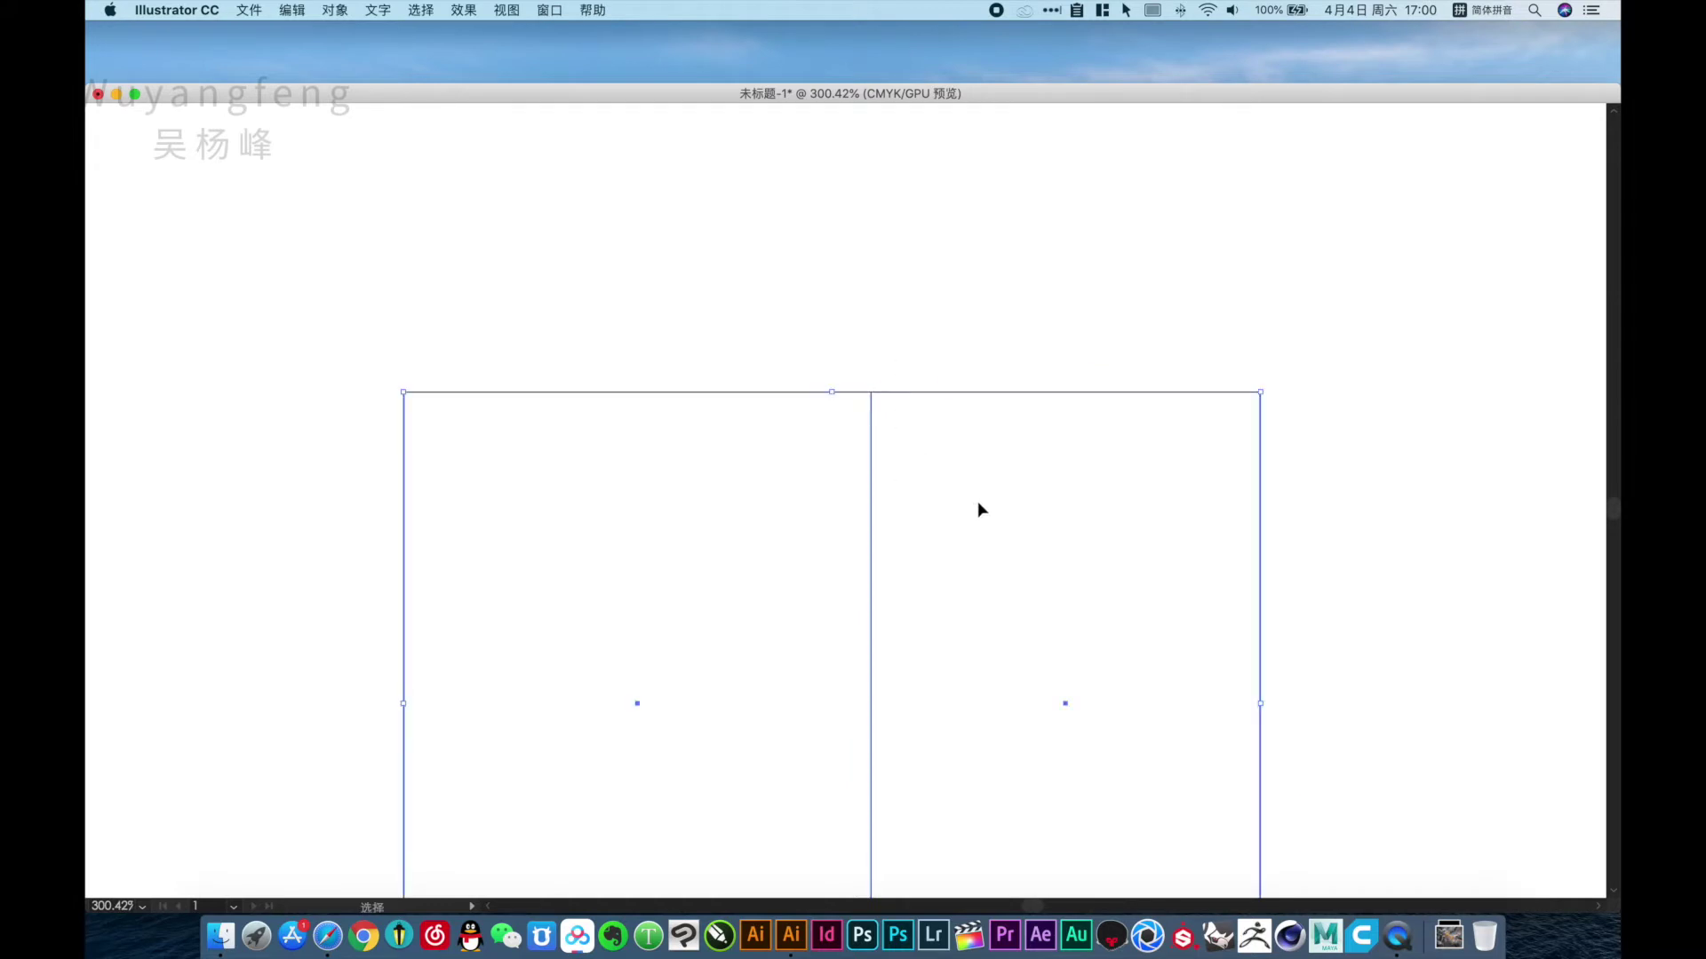
Verify both rectangles' 60×80 and 50×80 mm sizes in the Transform panel.
{"action": "left_click_drag", "start_coordinate": [731, 335], "coordinate": [796, 507]}
{"action": "key", "text": "Tab"}
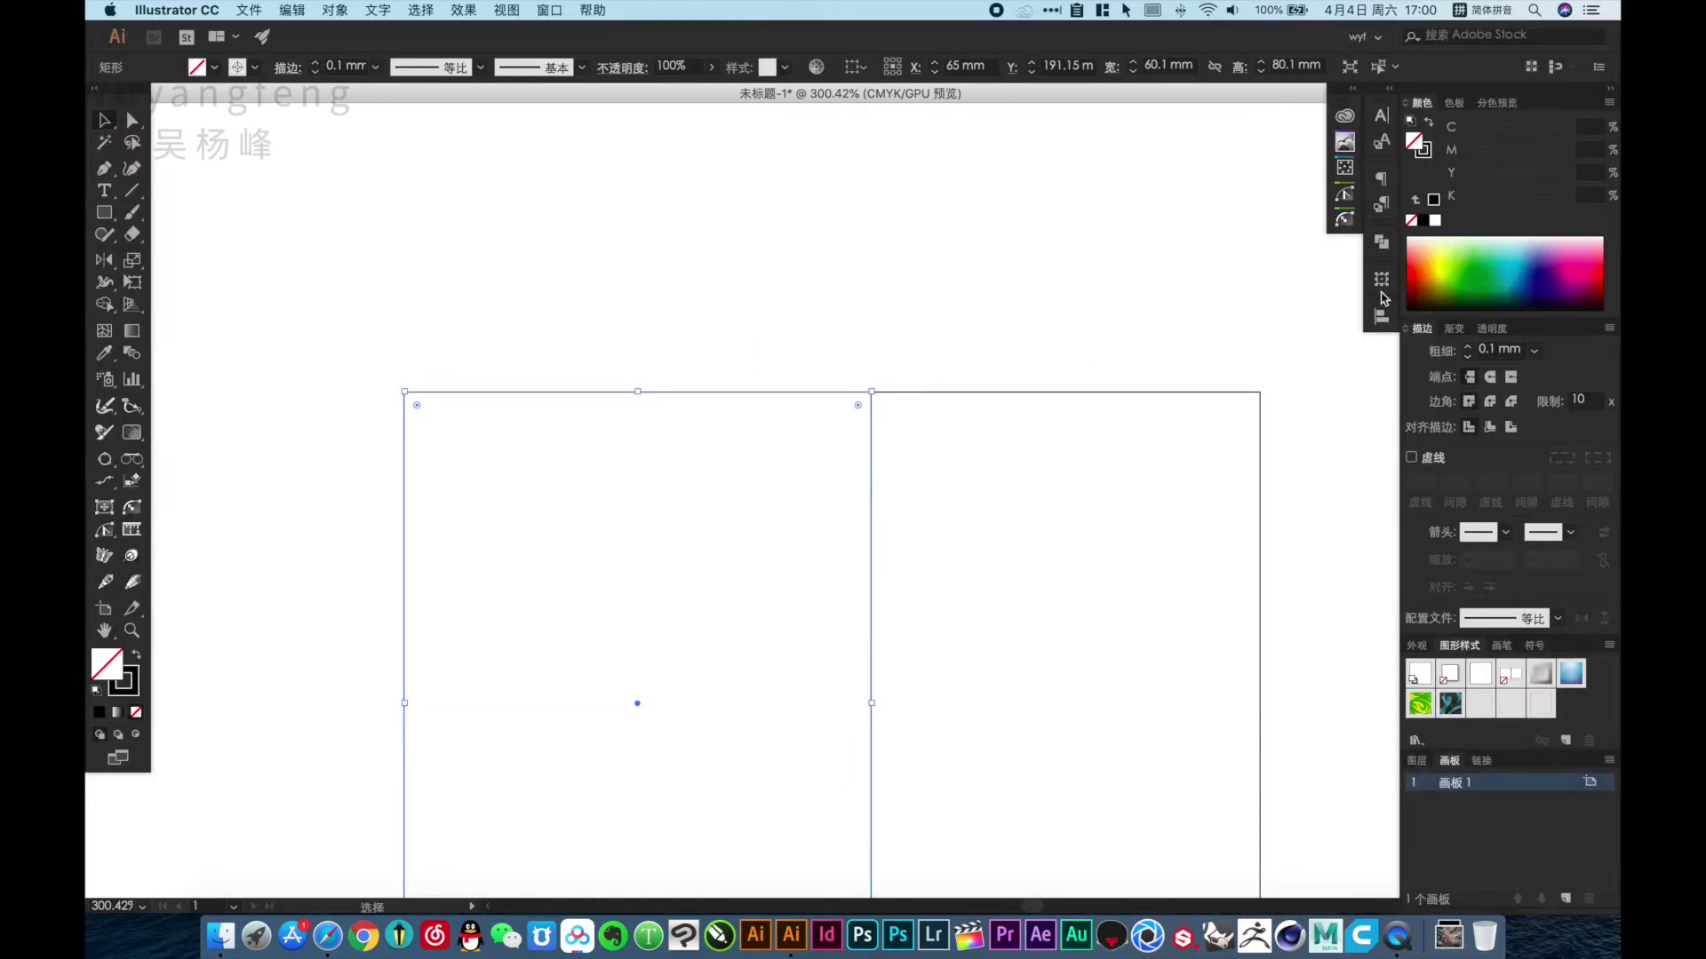
{"action": "left_click", "coordinate": [1388, 283]}
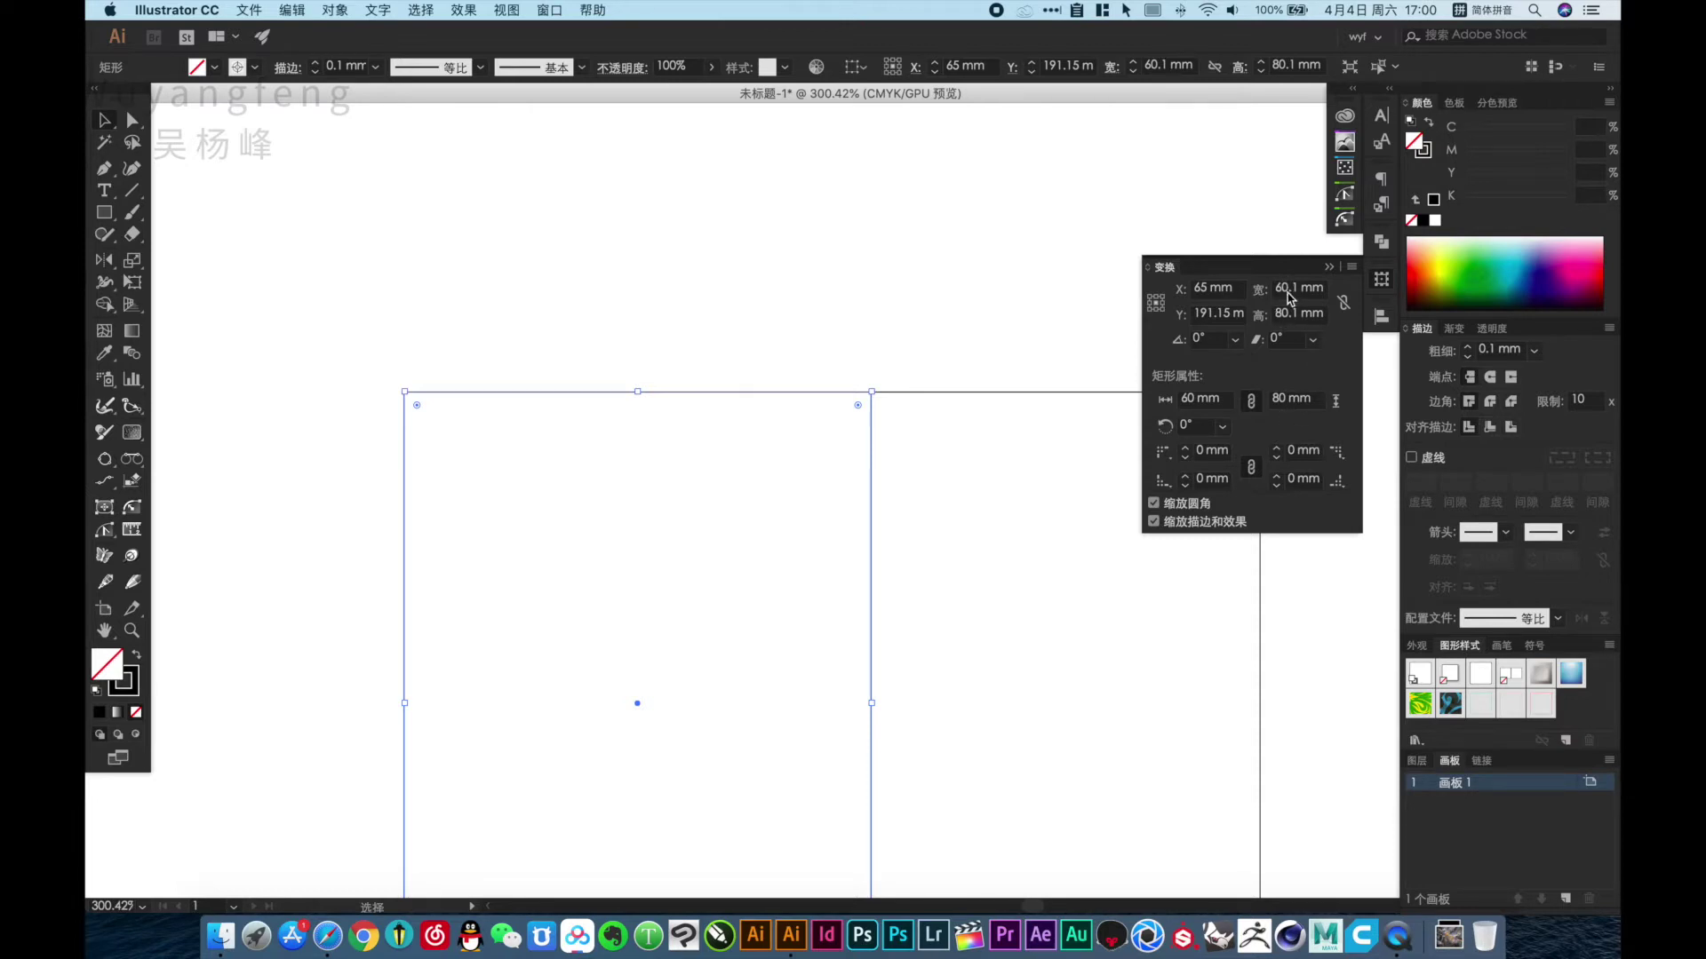
{"action": "left_click", "coordinate": [1077, 392]}
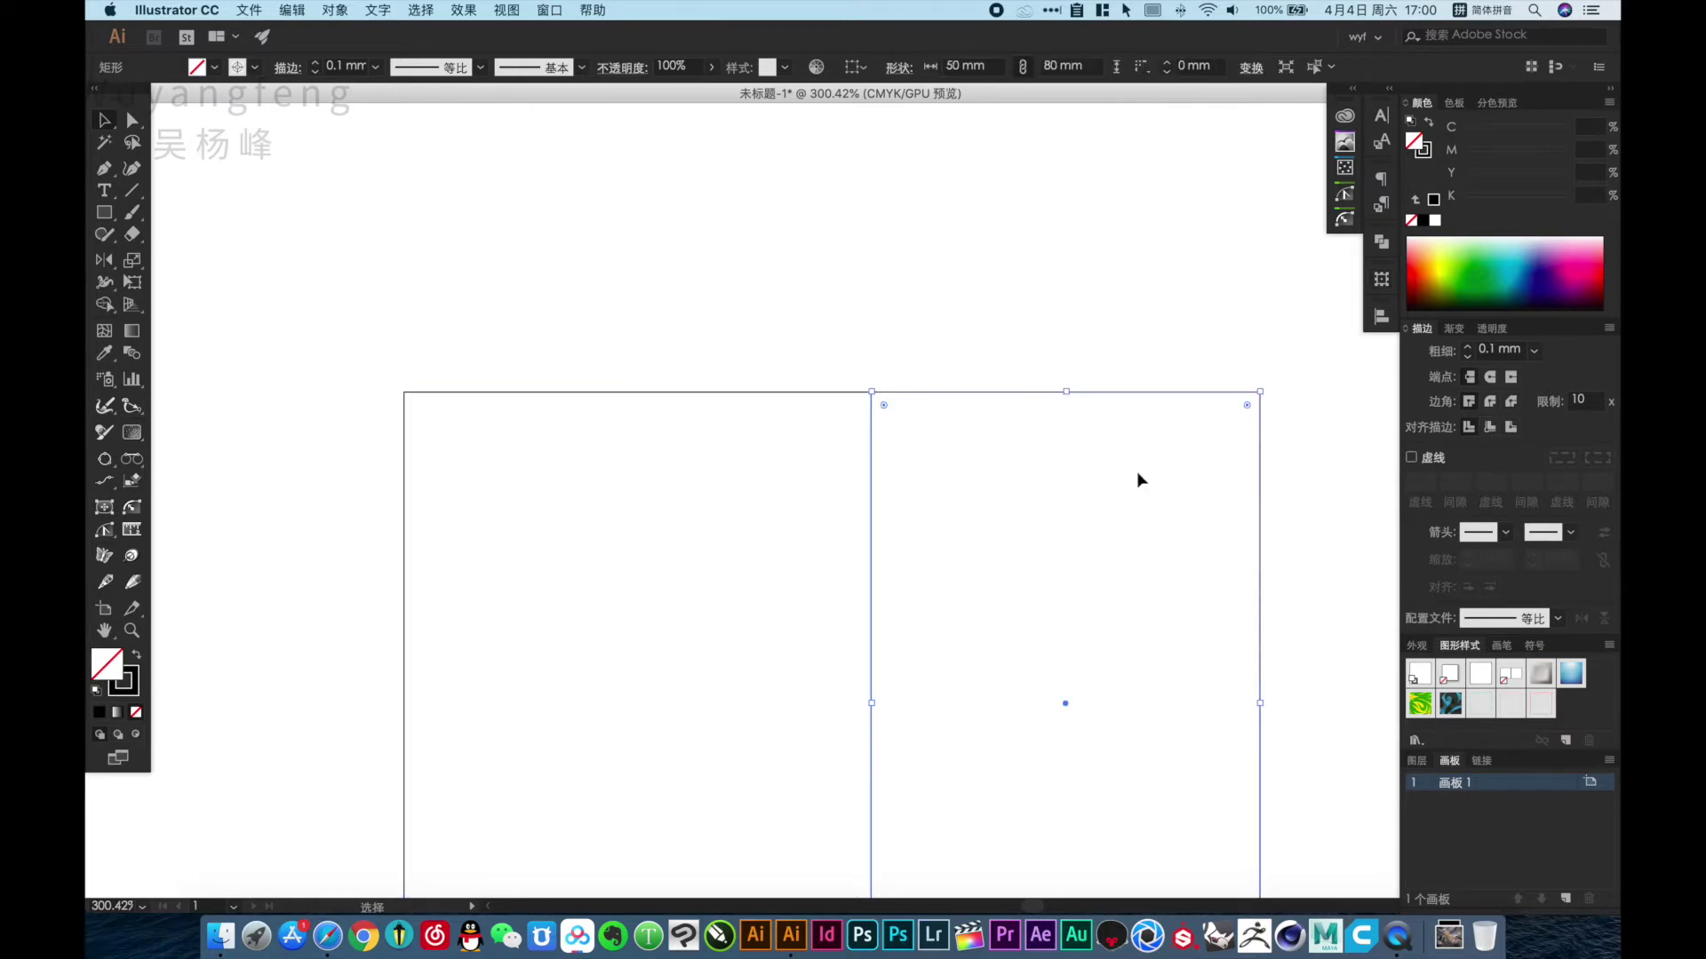
{"action": "left_click", "coordinate": [1382, 281]}
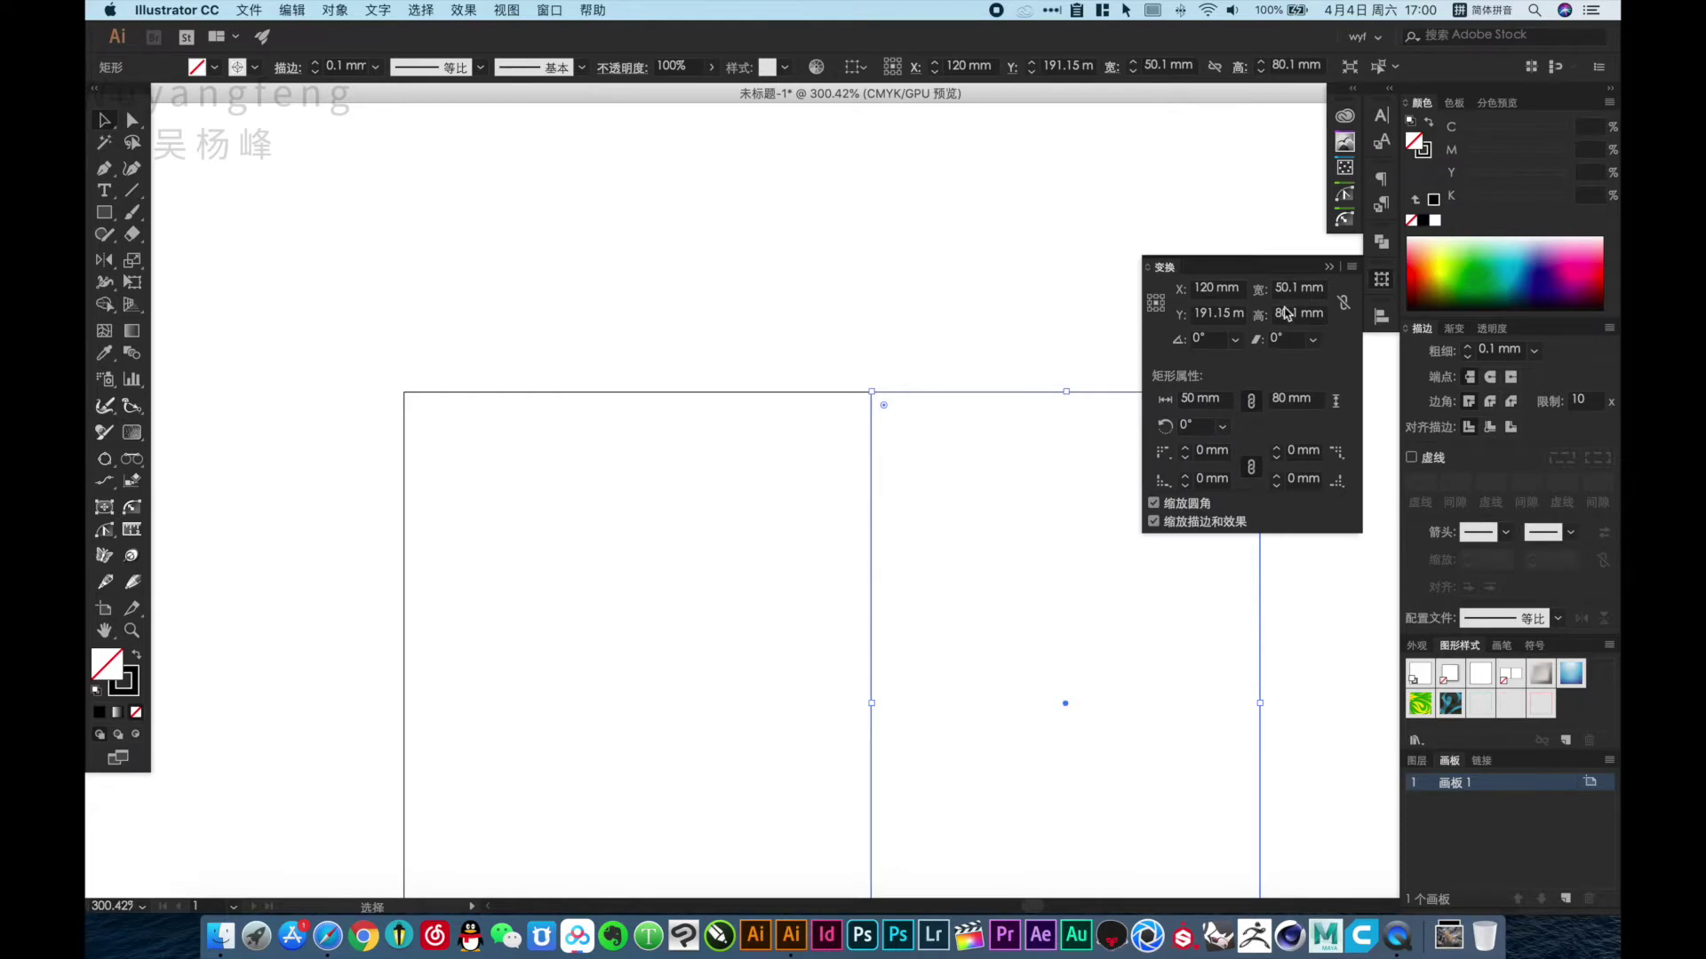
{"action": "left_click", "coordinate": [1027, 267]}
{"action": "key", "text": "Tab"}
{"action": "key", "text": "super+minus"}
{"action": "key", "text": "super+minus"}
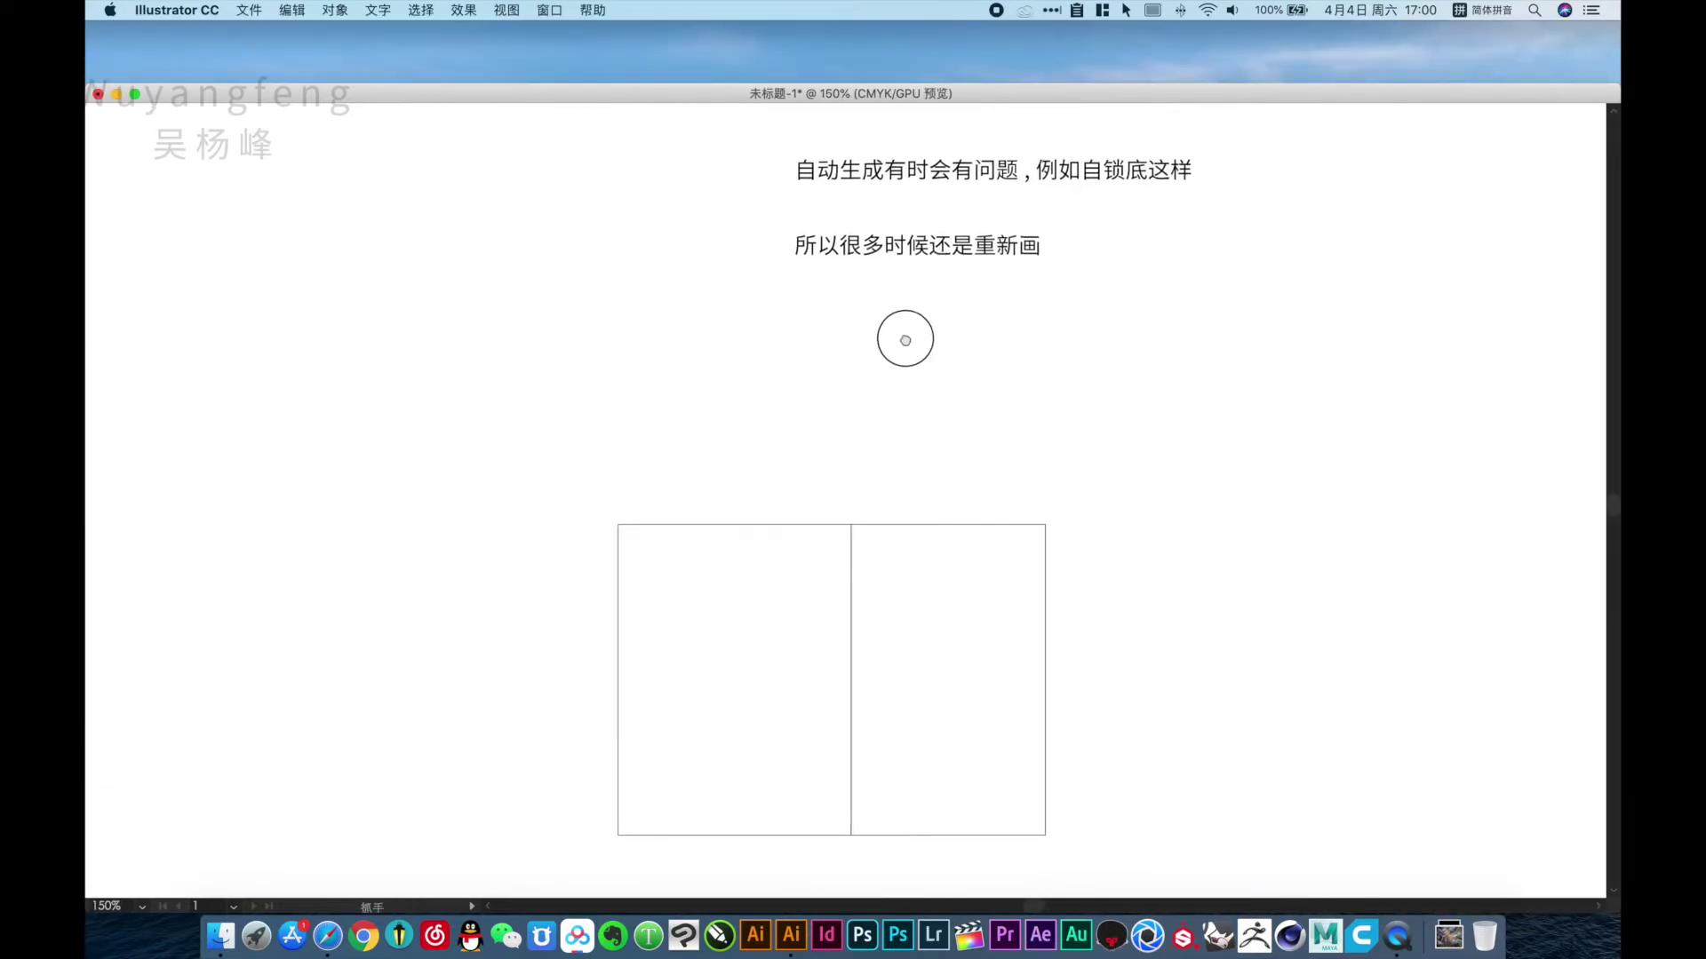
Duplicate the second note line below itself and retype it as 例如这尺寸 via pinyin.
{"action": "left_click_drag", "start_coordinate": [897, 253], "coordinate": [871, 369]}
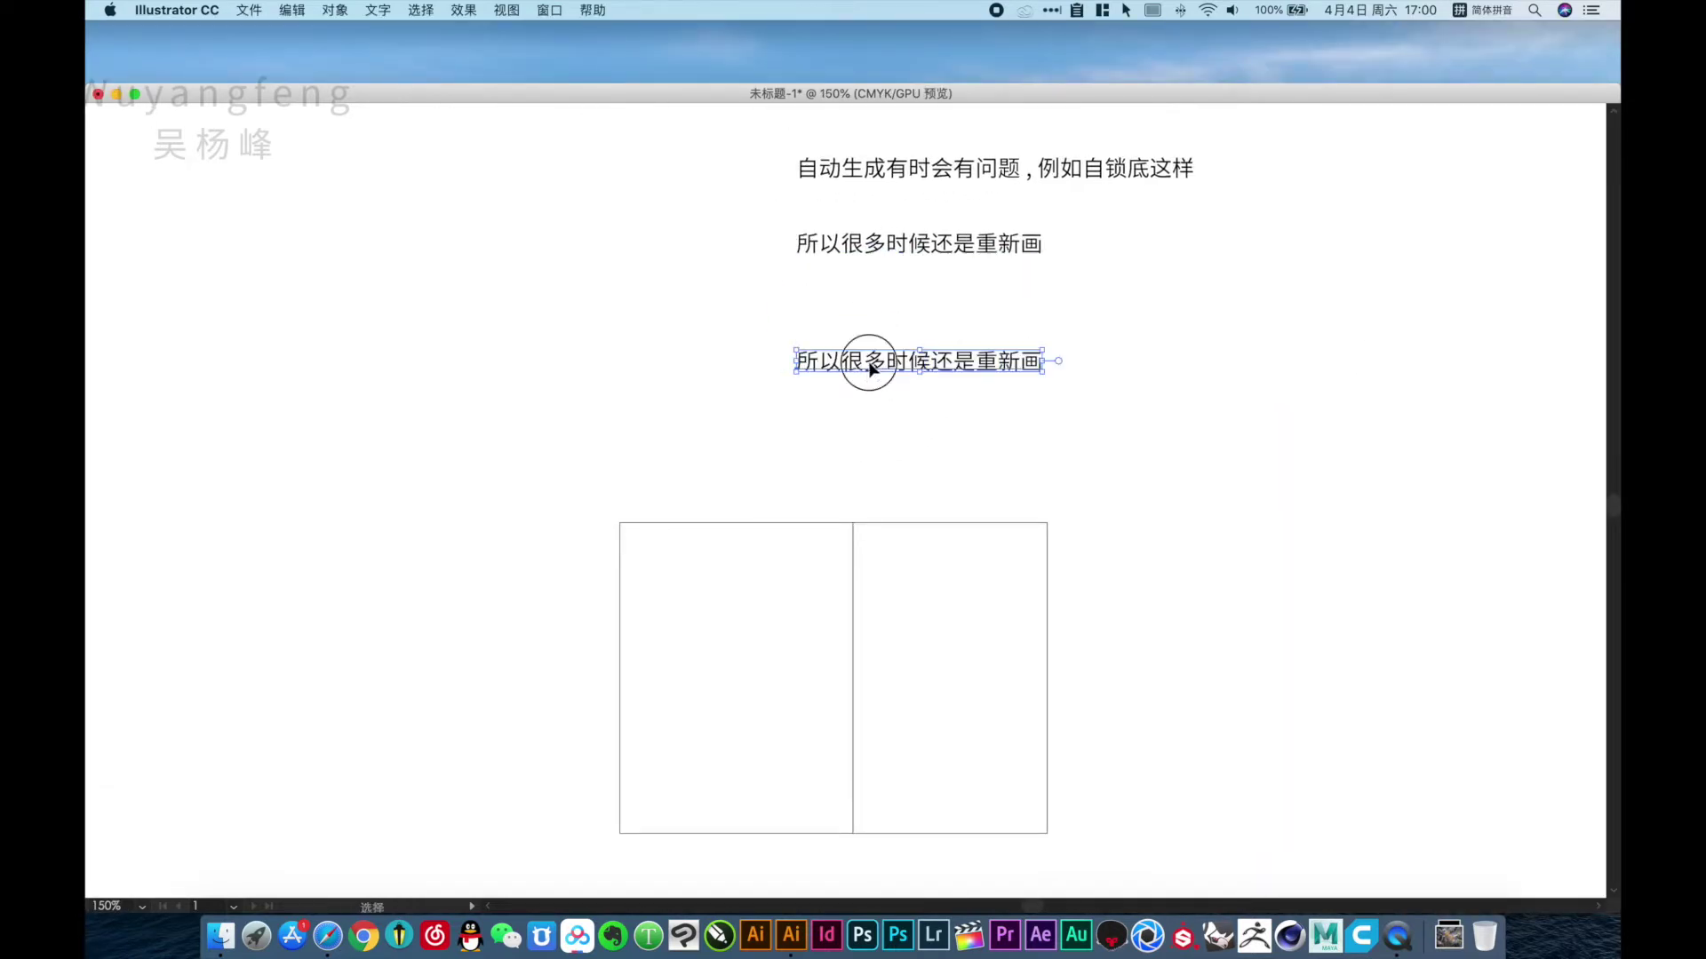
{"action": "double_click", "coordinate": [870, 365]}
{"action": "type", "text": "lir"}
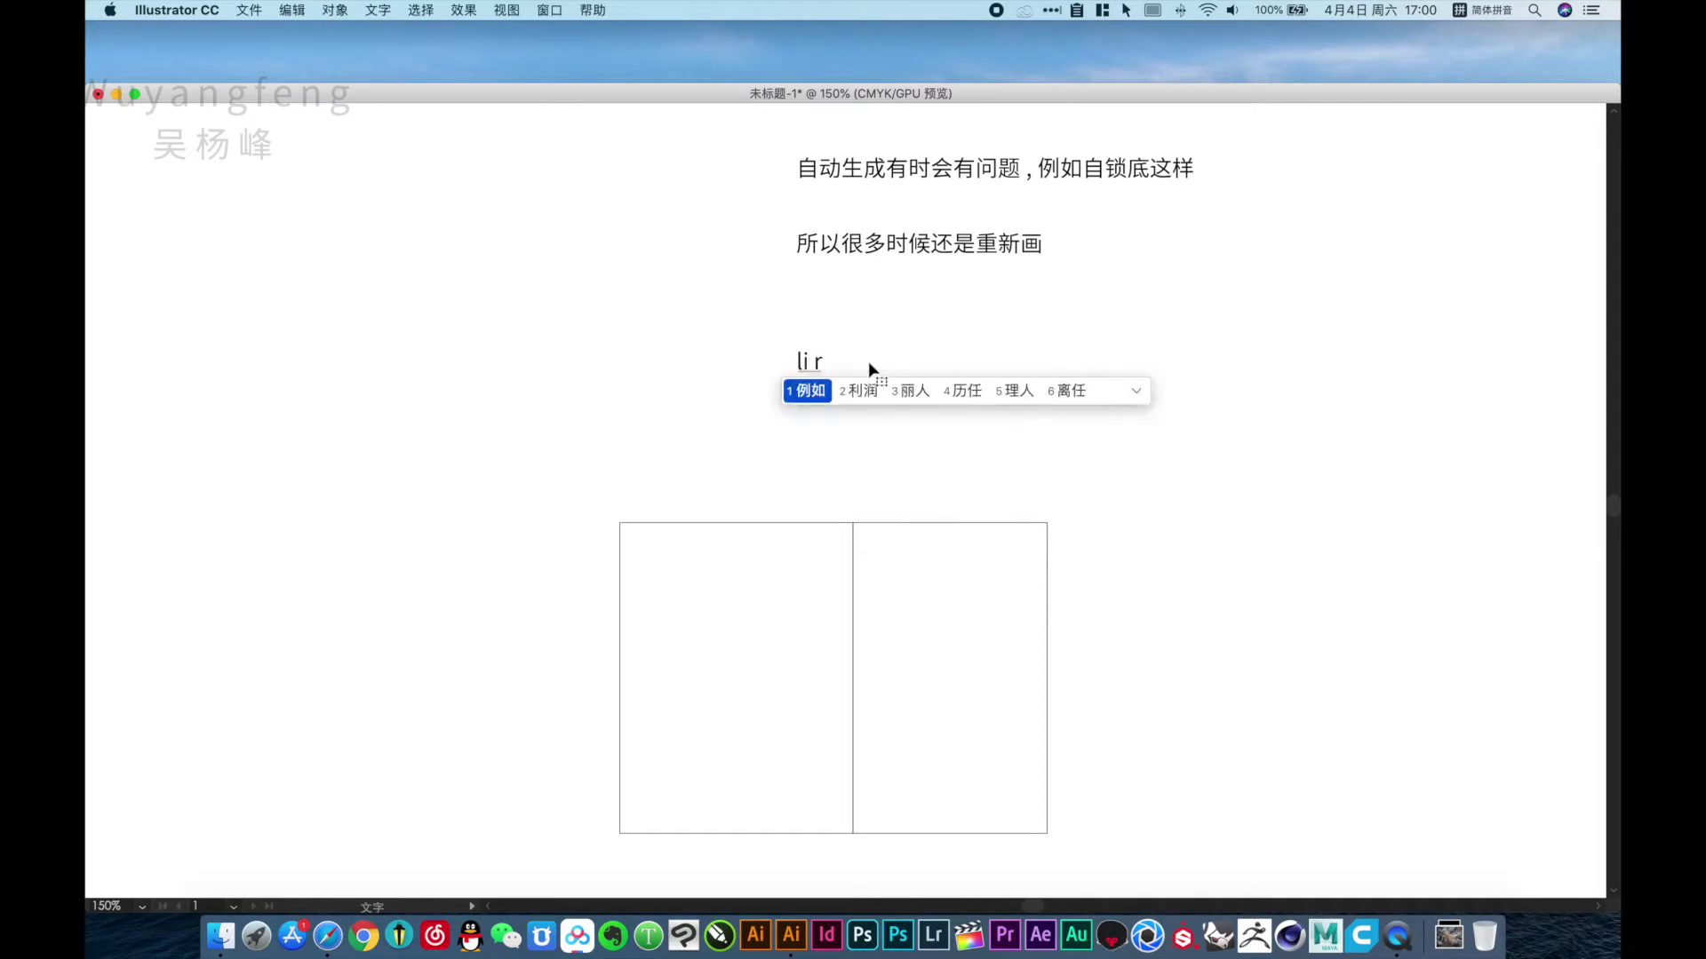
{"action": "type", "text": "u"}
{"action": "key", "text": "space"}
{"action": "type", "text": "zhe"}
{"action": "key", "text": "space"}
{"action": "type", "text": "chi"}
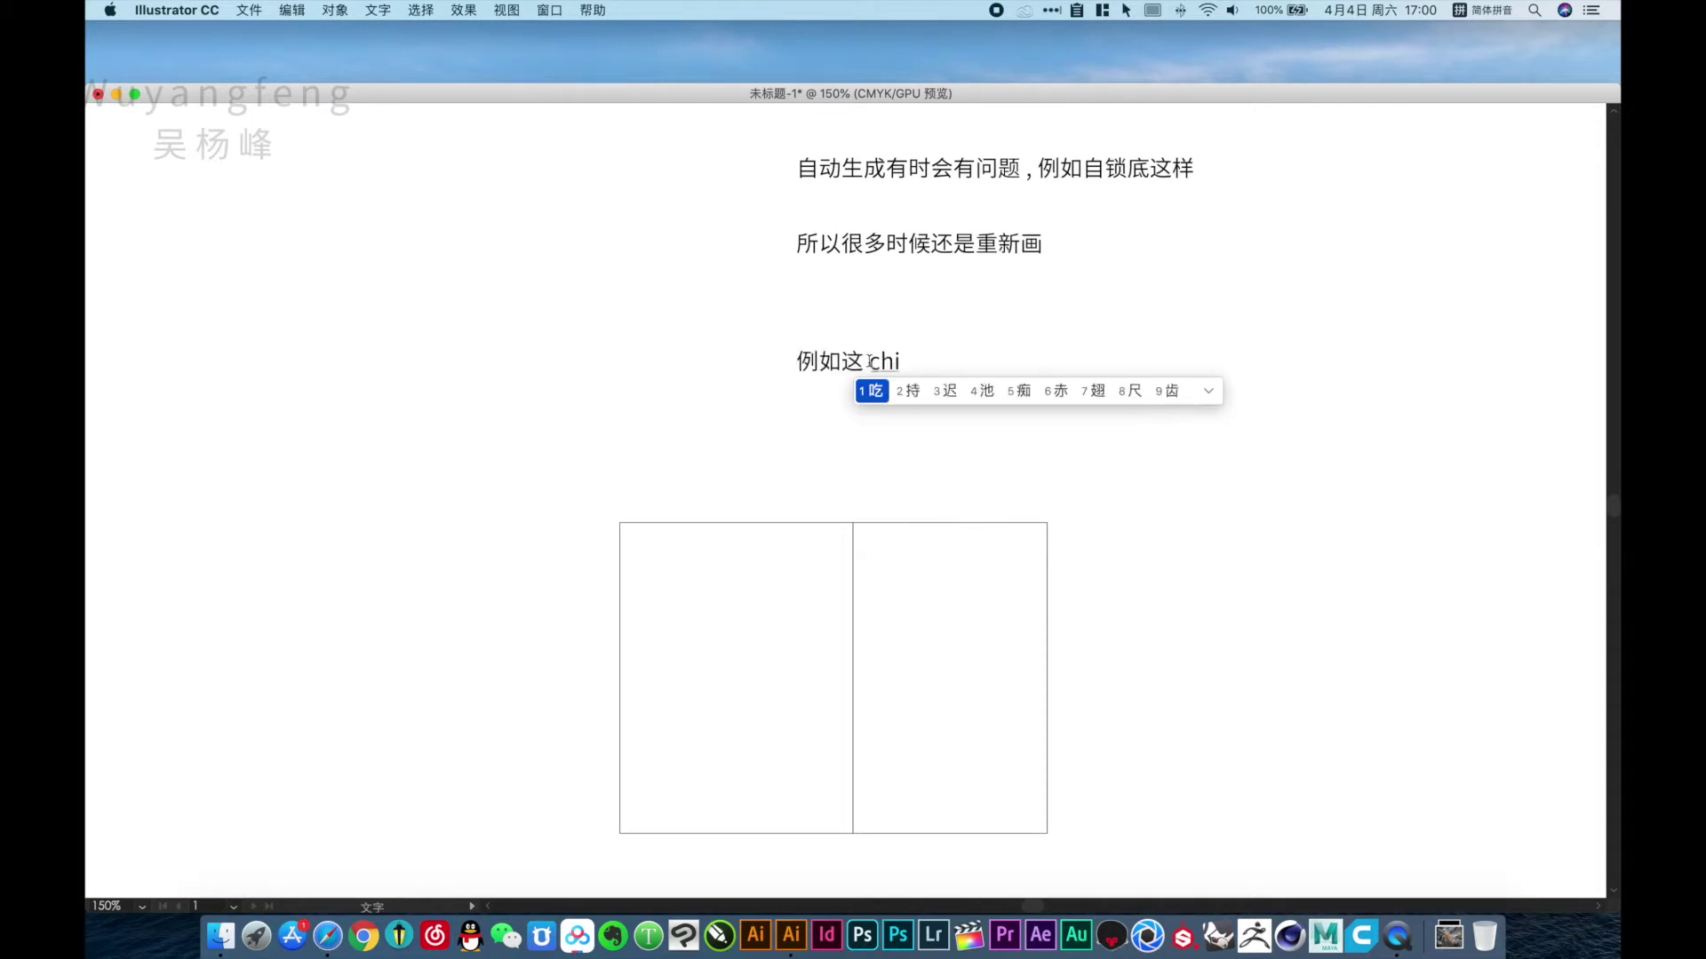
{"action": "type", "text": "cun"}
{"action": "key", "text": "space"}
{"action": "key", "text": "Escape"}
{"action": "left_click", "coordinate": [989, 439]}
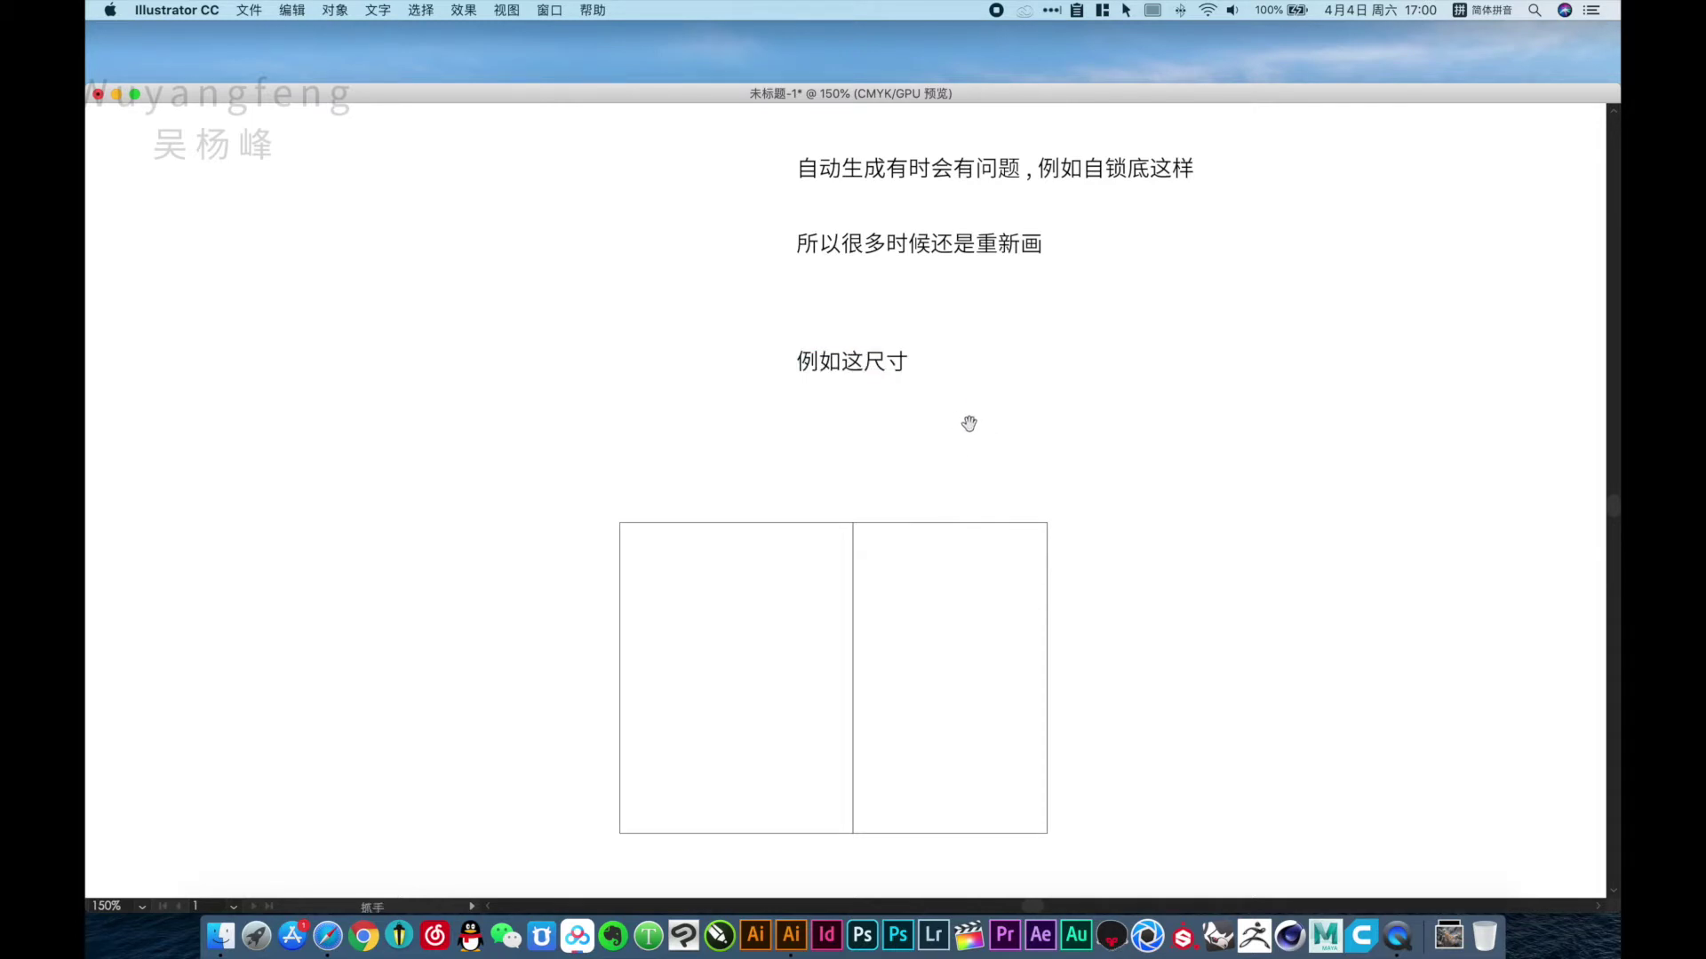
{"action": "scroll", "coordinate": [950, 404], "scroll_direction": "down", "scroll_amount": 1}
Copy the two joined panels into a row of four, plus a separate fifth rectangle.
{"action": "left_click_drag", "start_coordinate": [874, 442], "coordinate": [846, 331]}
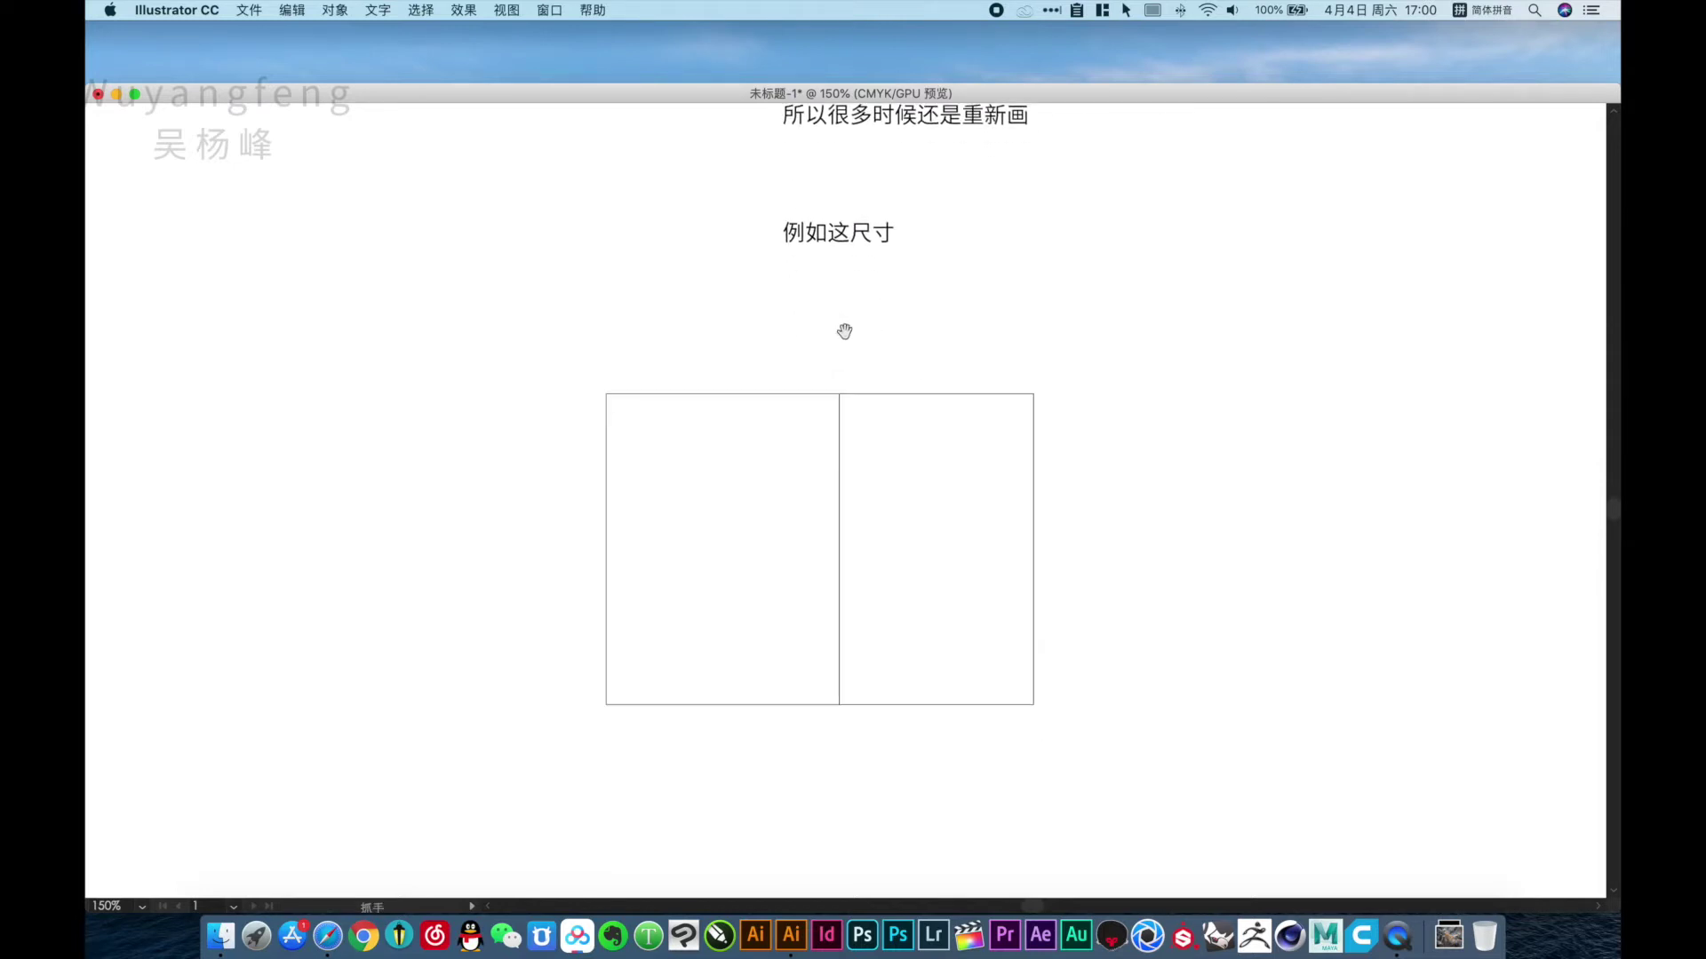
{"action": "left_click", "coordinate": [892, 453]}
{"action": "mouse_move", "coordinate": [865, 392]}
{"action": "left_mouse_down"}
{"action": "mouse_move", "coordinate": [962, 627]}
{"action": "mouse_move", "coordinate": [817, 469]}
{"action": "left_mouse_up"}
{"action": "left_click", "coordinate": [709, 487]}
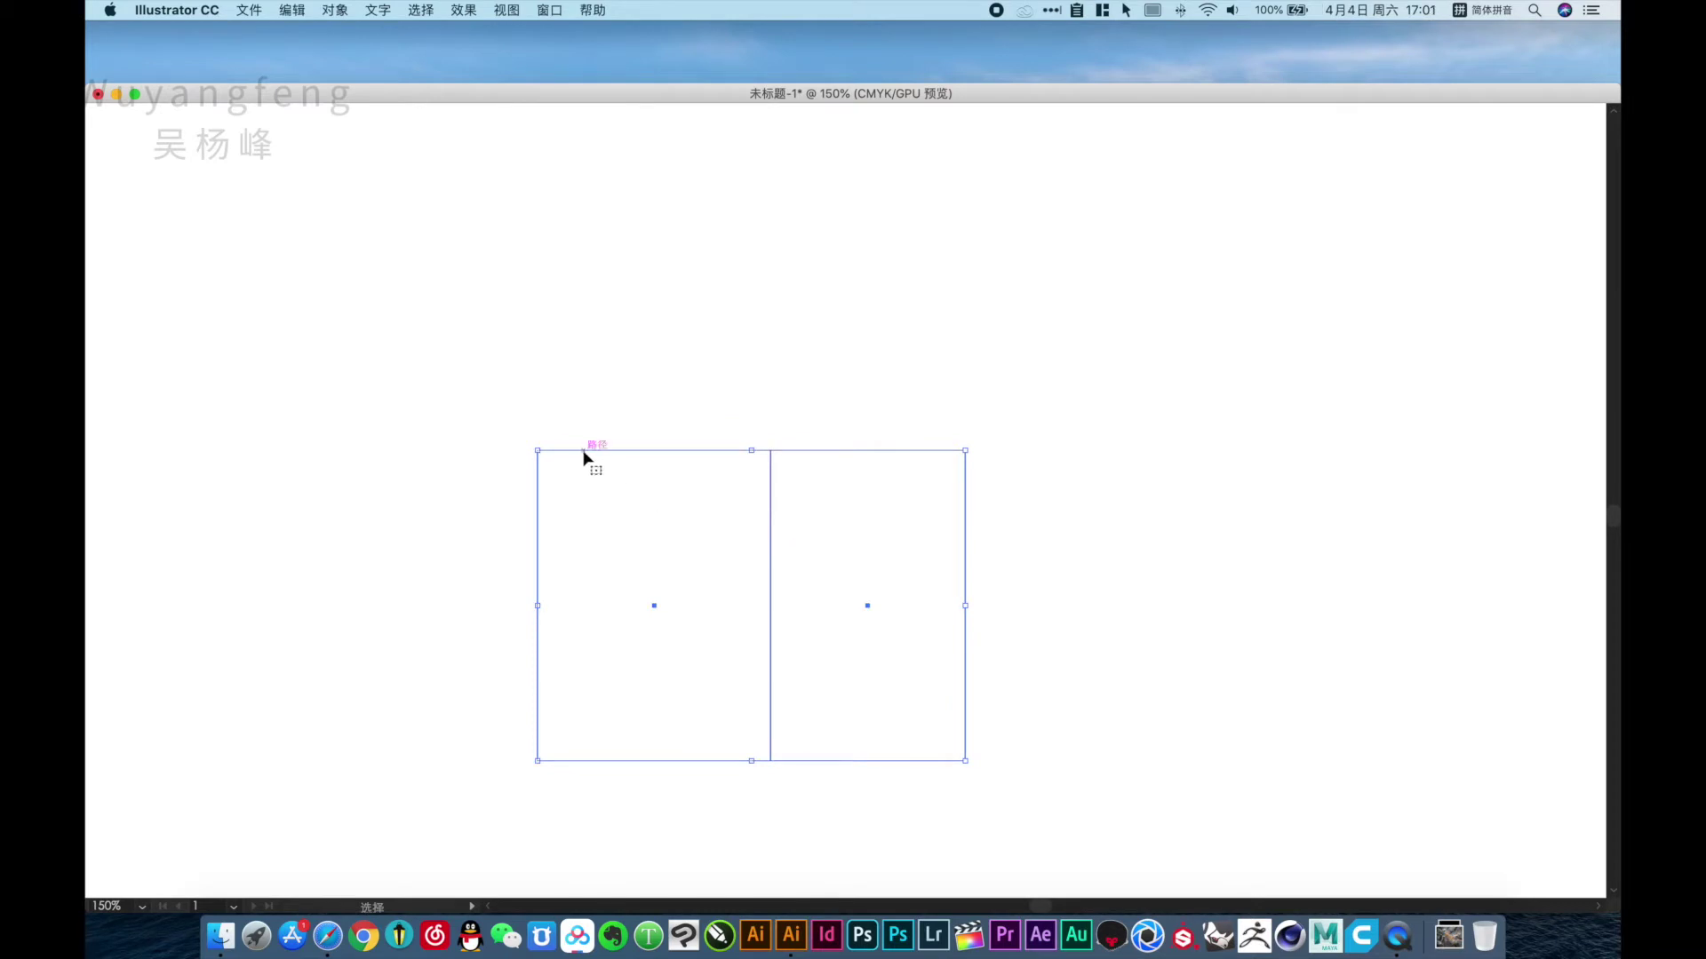
{"action": "mouse_move", "coordinate": [585, 450]}
{"action": "left_mouse_down"}
{"action": "mouse_move", "coordinate": [1079, 468]}
{"action": "mouse_move", "coordinate": [999, 464]}
{"action": "left_mouse_up"}
{"action": "left_click_drag", "start_coordinate": [1053, 386], "coordinate": [735, 456]}
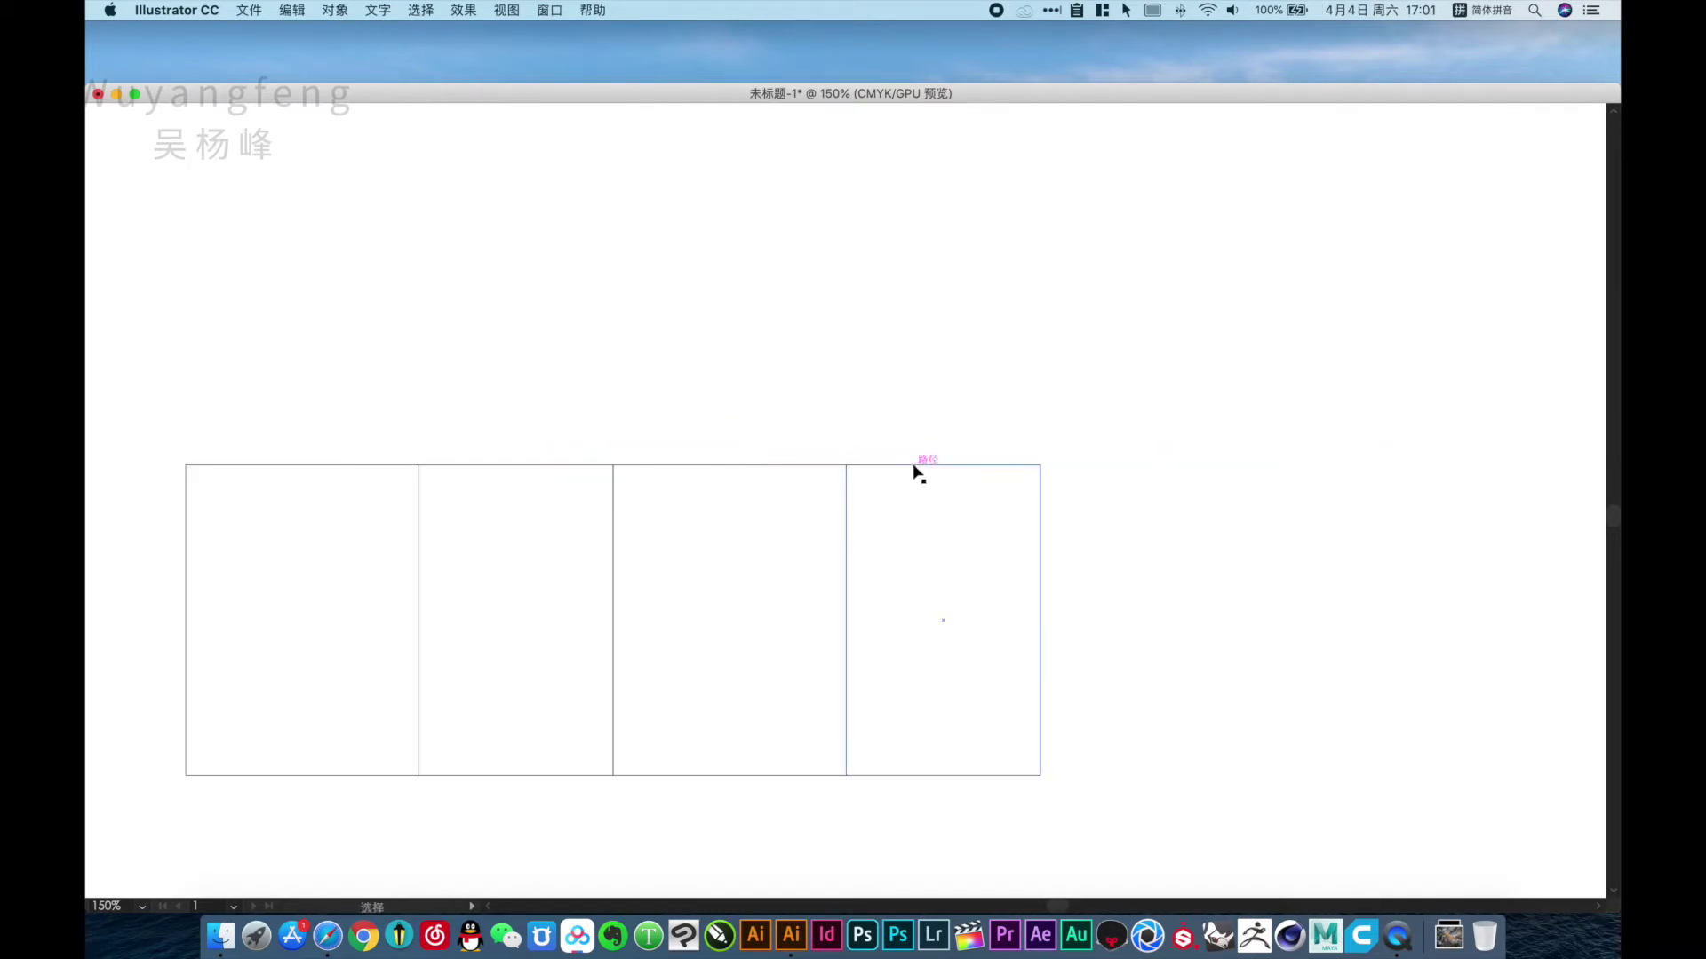
{"action": "mouse_move", "coordinate": [908, 473]}
{"action": "left_mouse_down"}
{"action": "mouse_move", "coordinate": [1101, 462]}
{"action": "mouse_move", "coordinate": [982, 501]}
{"action": "left_mouse_up"}
Turn off Scale Strokes & Effects in the General preferences.
{"action": "key", "text": "Tab"}
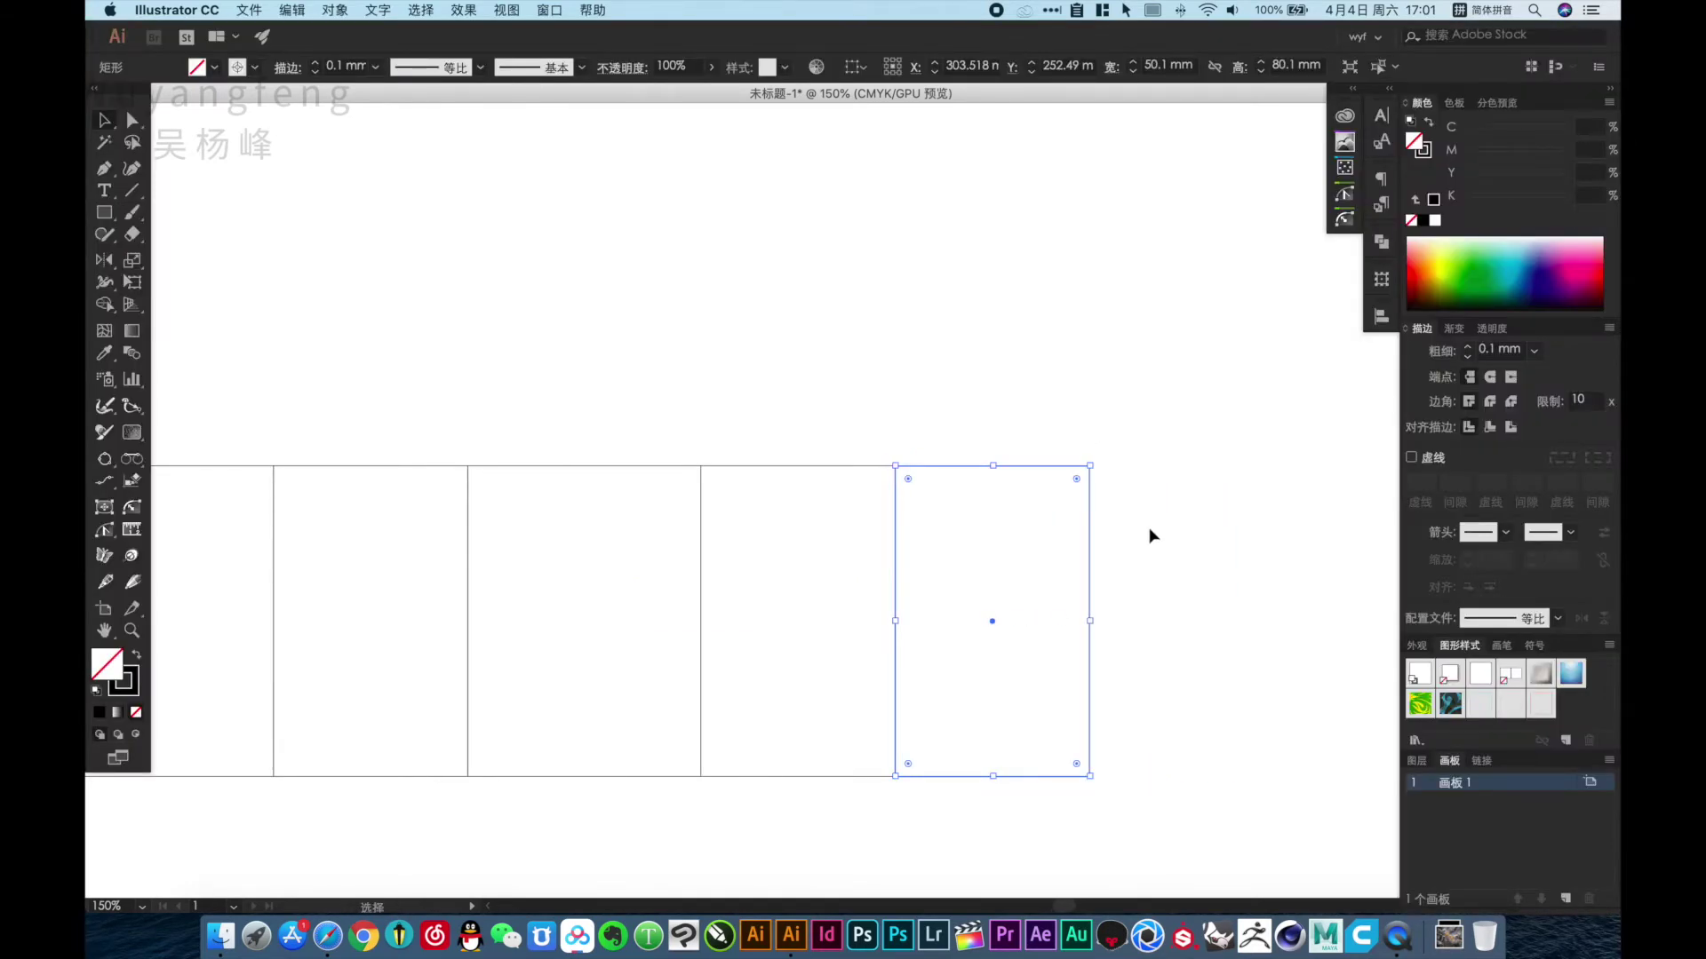
{"action": "left_click", "coordinate": [1385, 282]}
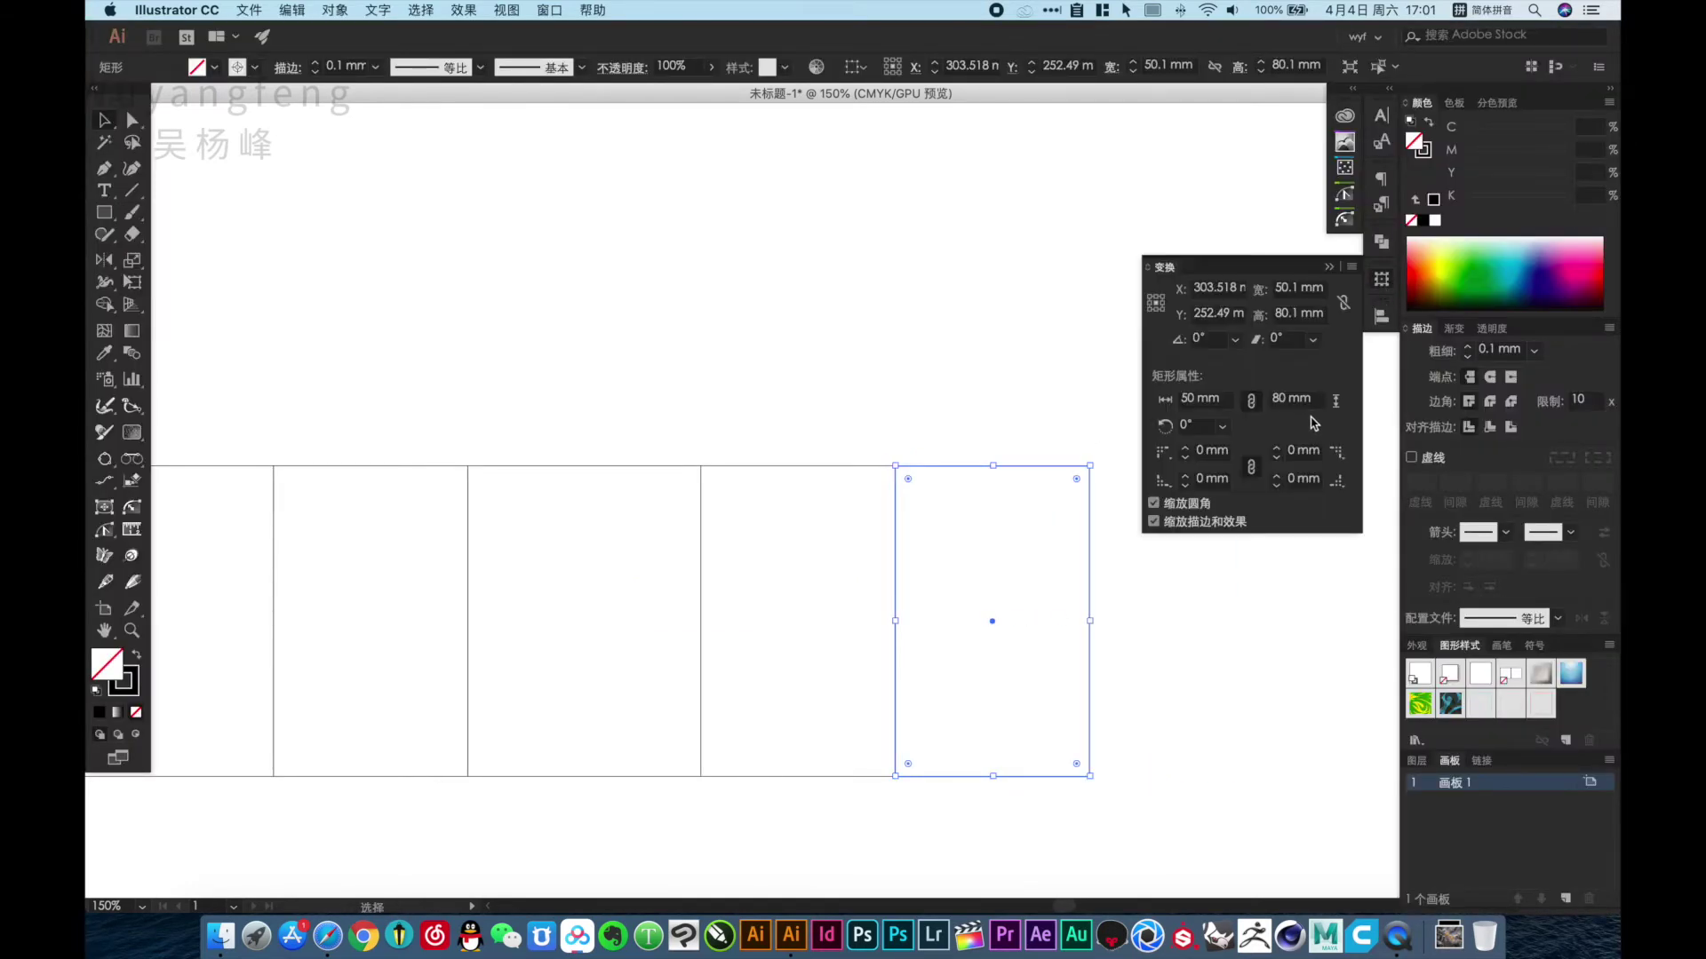
{"action": "key", "text": "ctrl+k"}
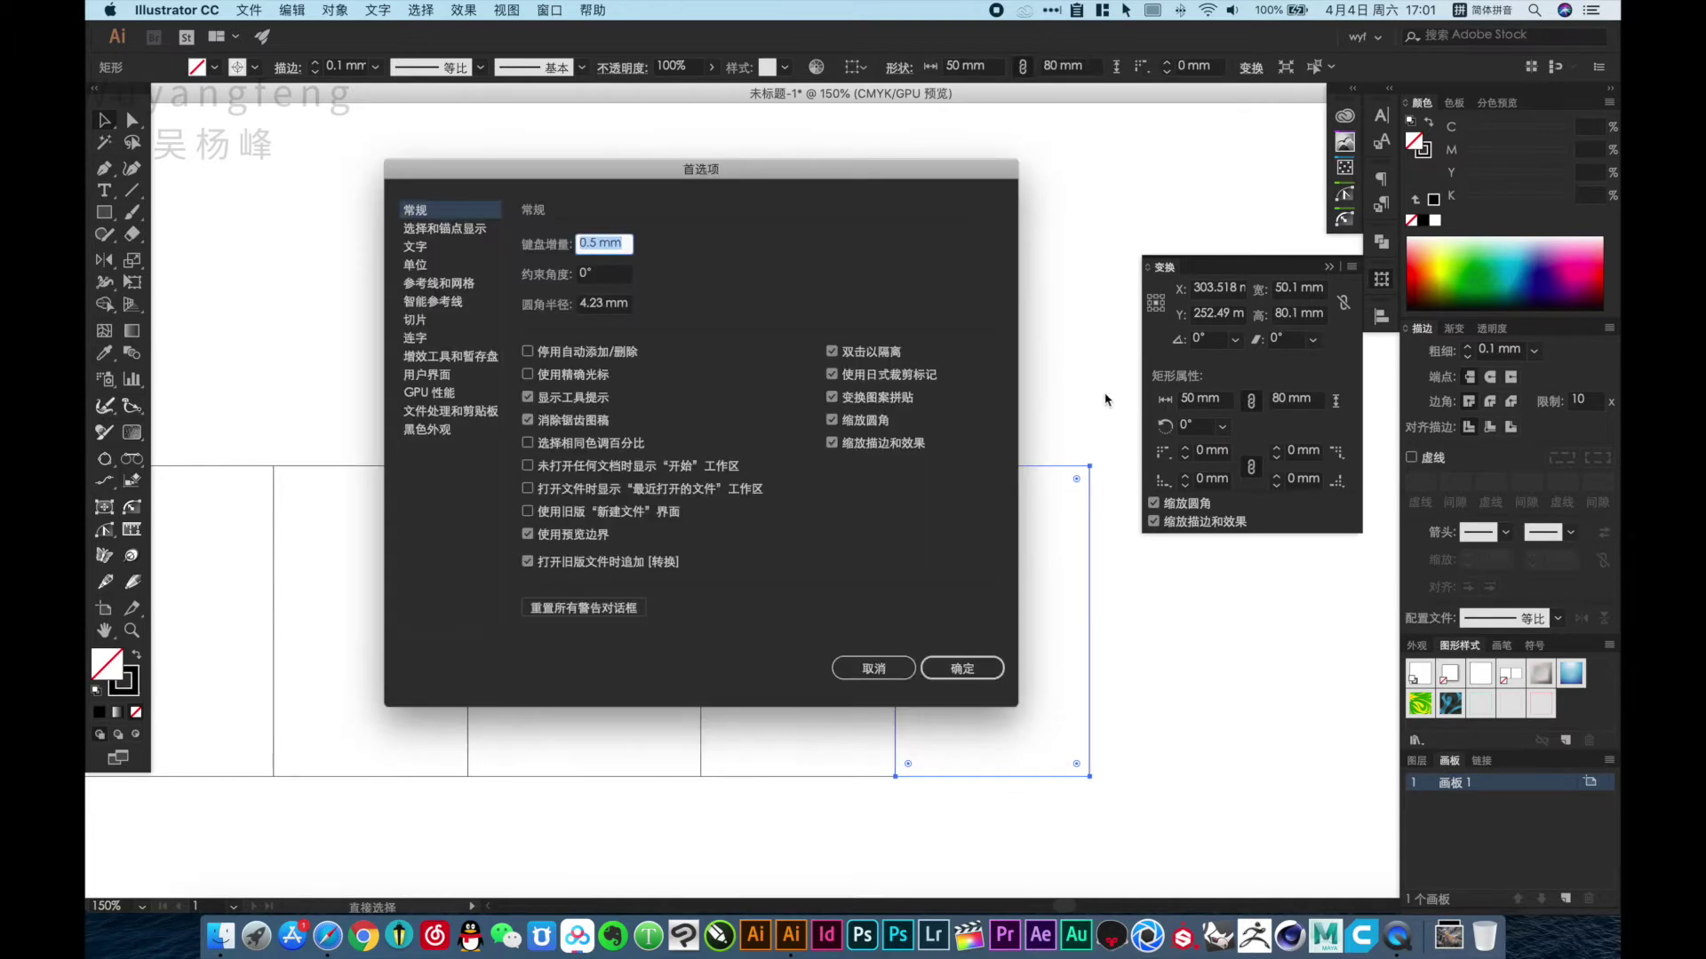
{"action": "left_click", "coordinate": [888, 444]}
{"action": "left_click", "coordinate": [962, 668]}
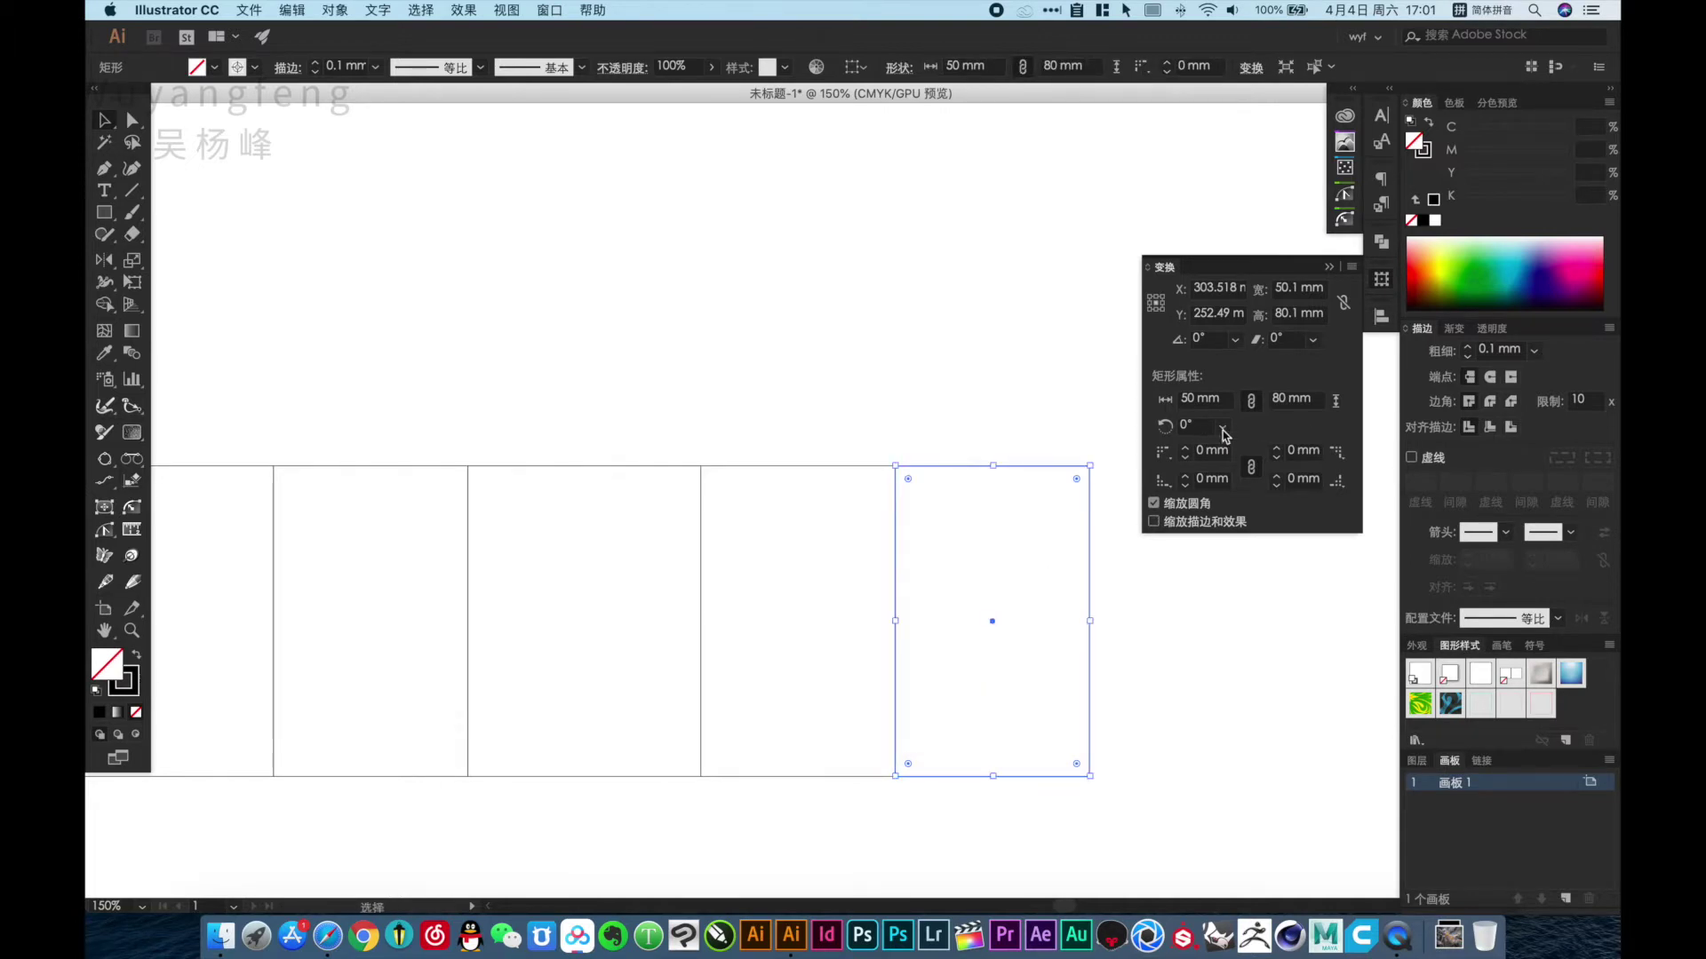
Set the fifth rectangle's width to 20 mm.
{"action": "double_click", "coordinate": [1292, 290]}
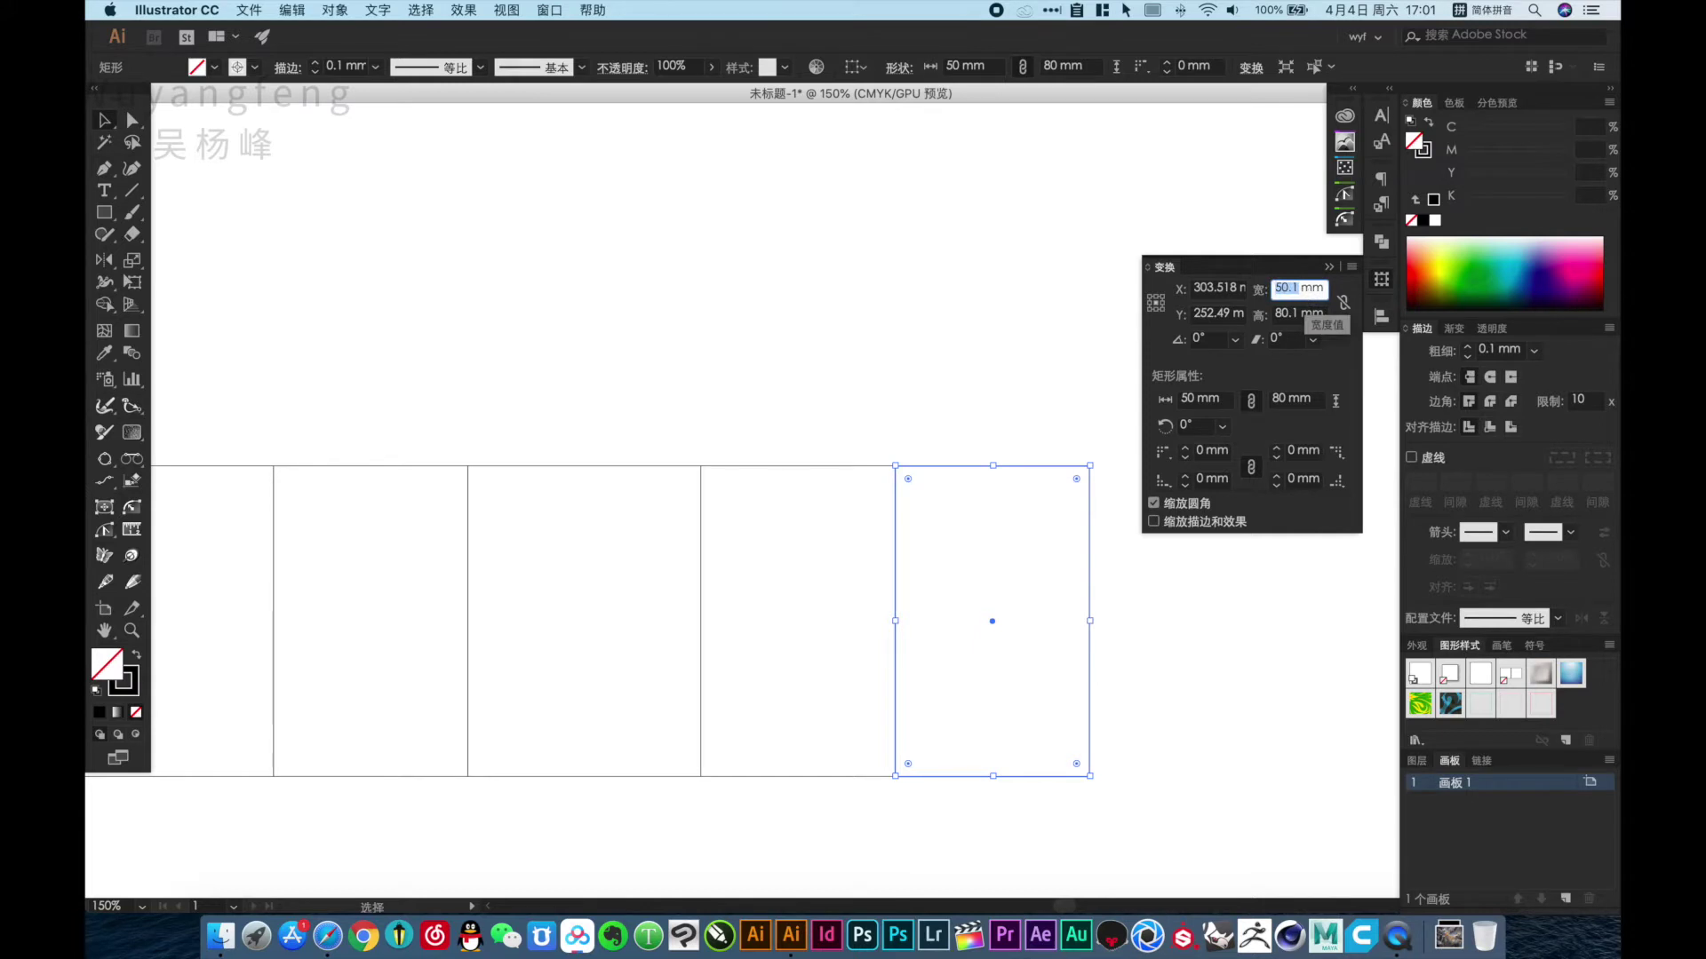
{"action": "type", "text": "20"}
{"action": "key", "text": "Return"}
{"action": "left_click", "coordinate": [925, 365]}
Snap the narrow strip flush against the fourth panel.
{"action": "key", "text": "Tab"}
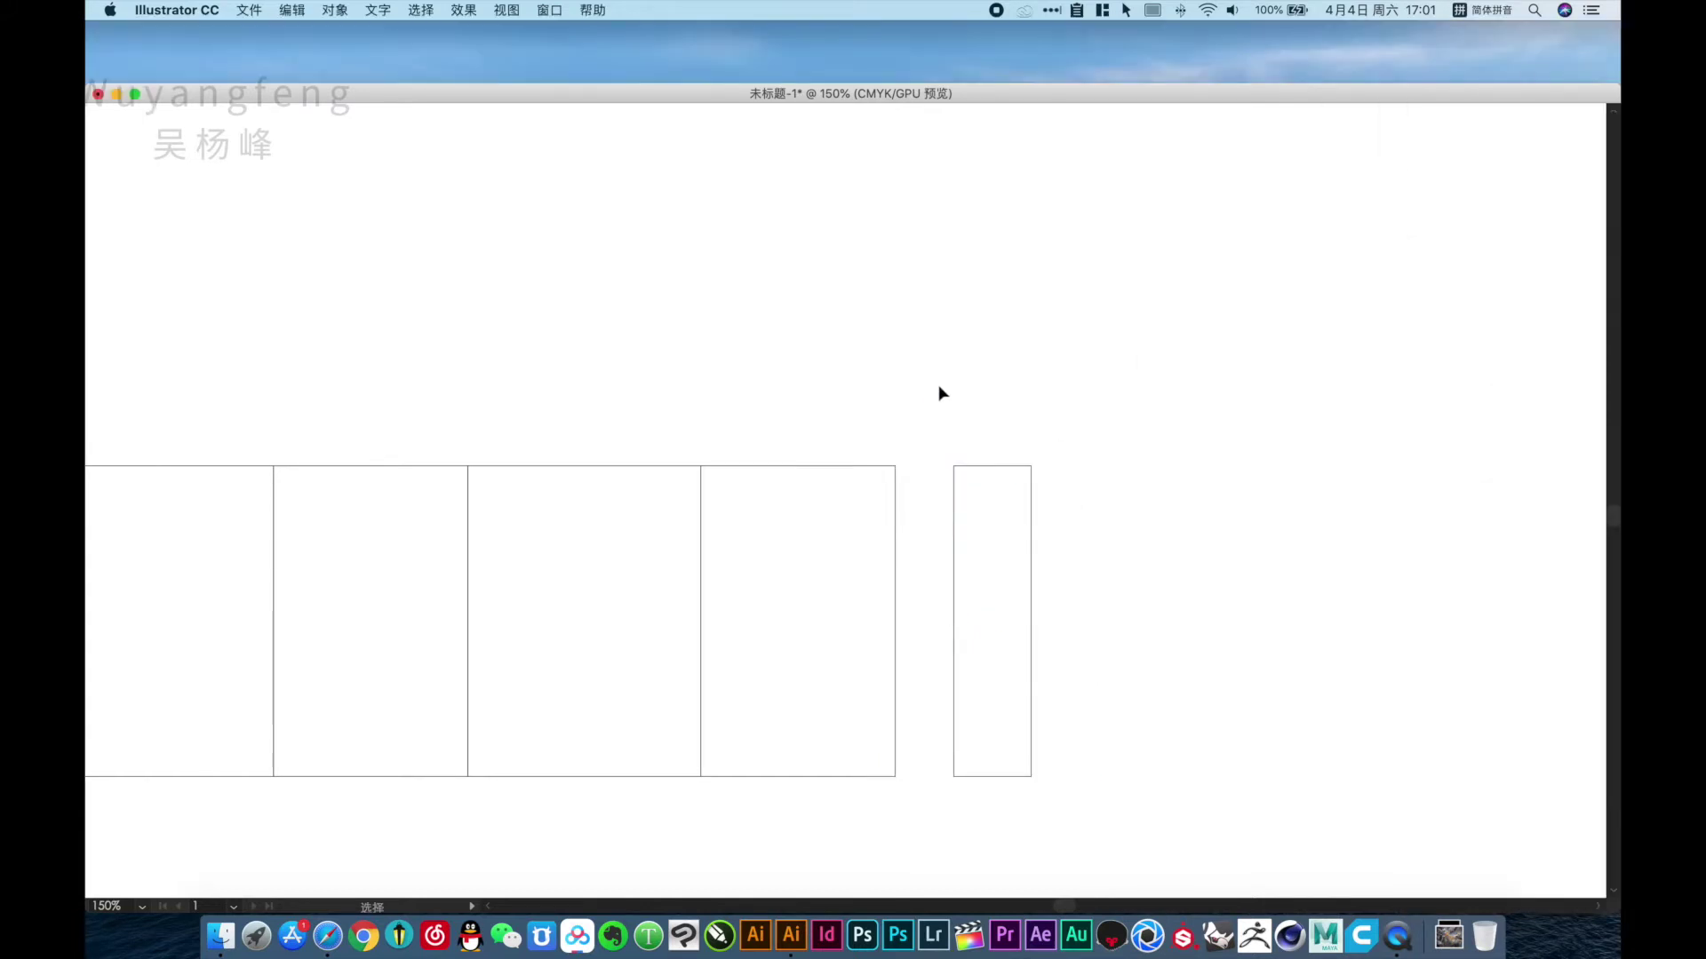
{"action": "key", "text": "z"}
{"action": "left_click_drag", "start_coordinate": [1022, 685], "coordinate": [1058, 564]}
{"action": "key", "text": "v"}
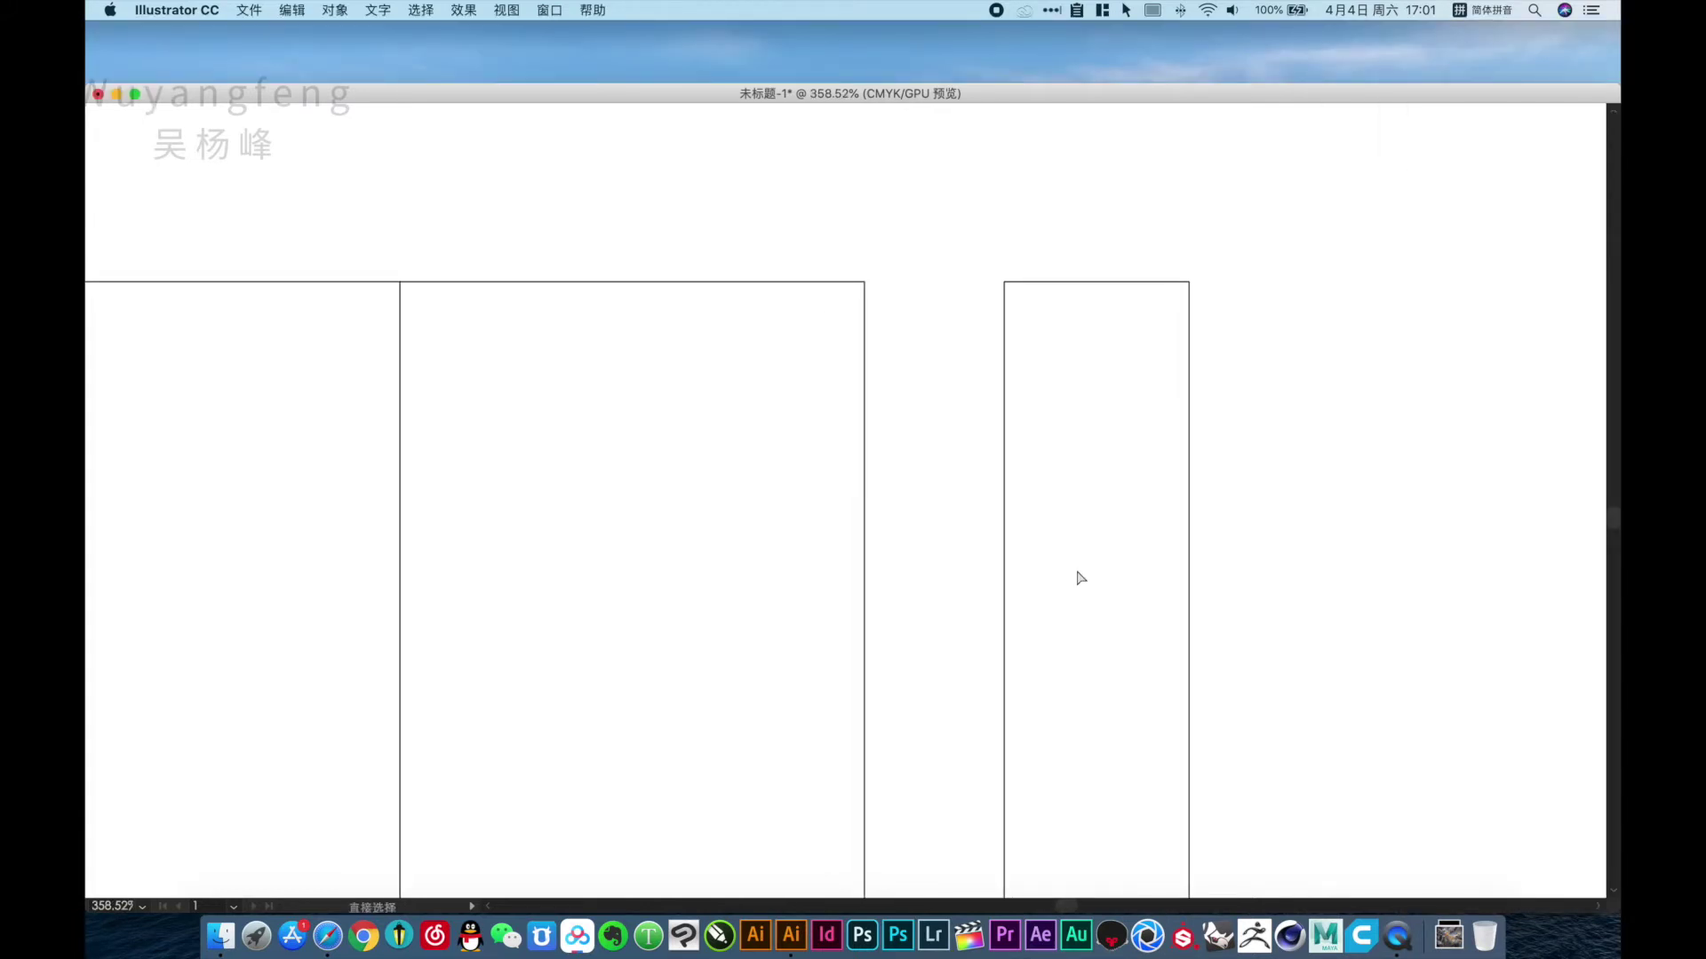
{"action": "key", "text": "super+k"}
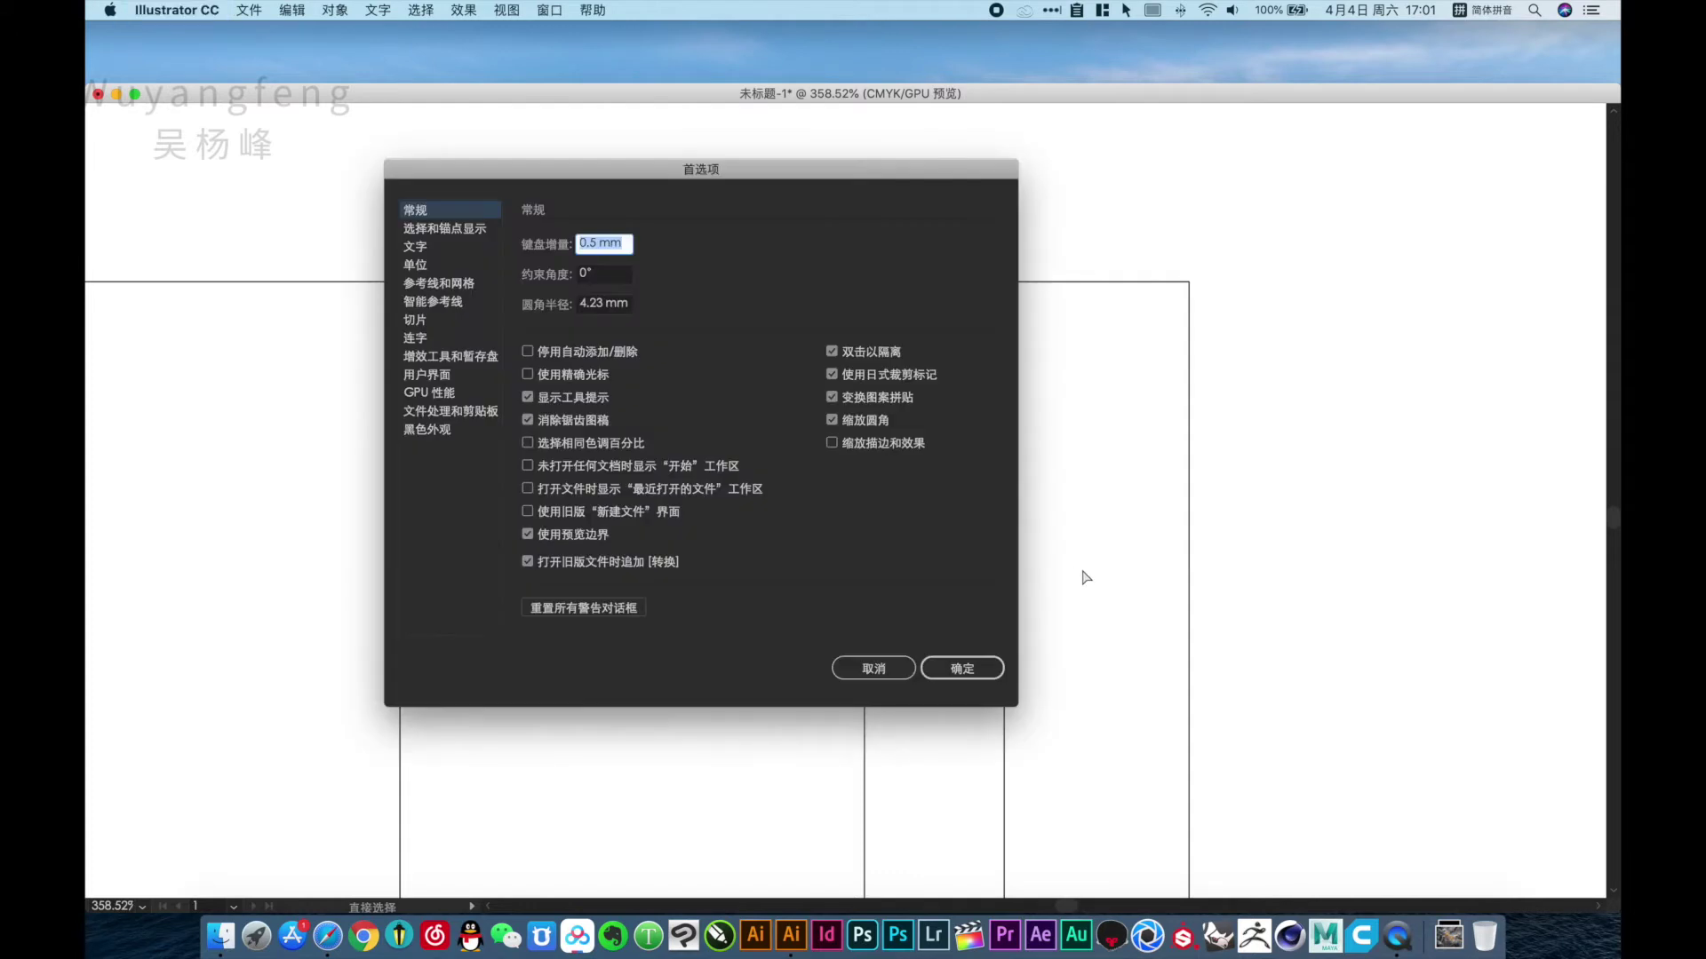
{"action": "key", "text": "Return"}
{"action": "left_click_drag", "start_coordinate": [1010, 295], "coordinate": [870, 293]}
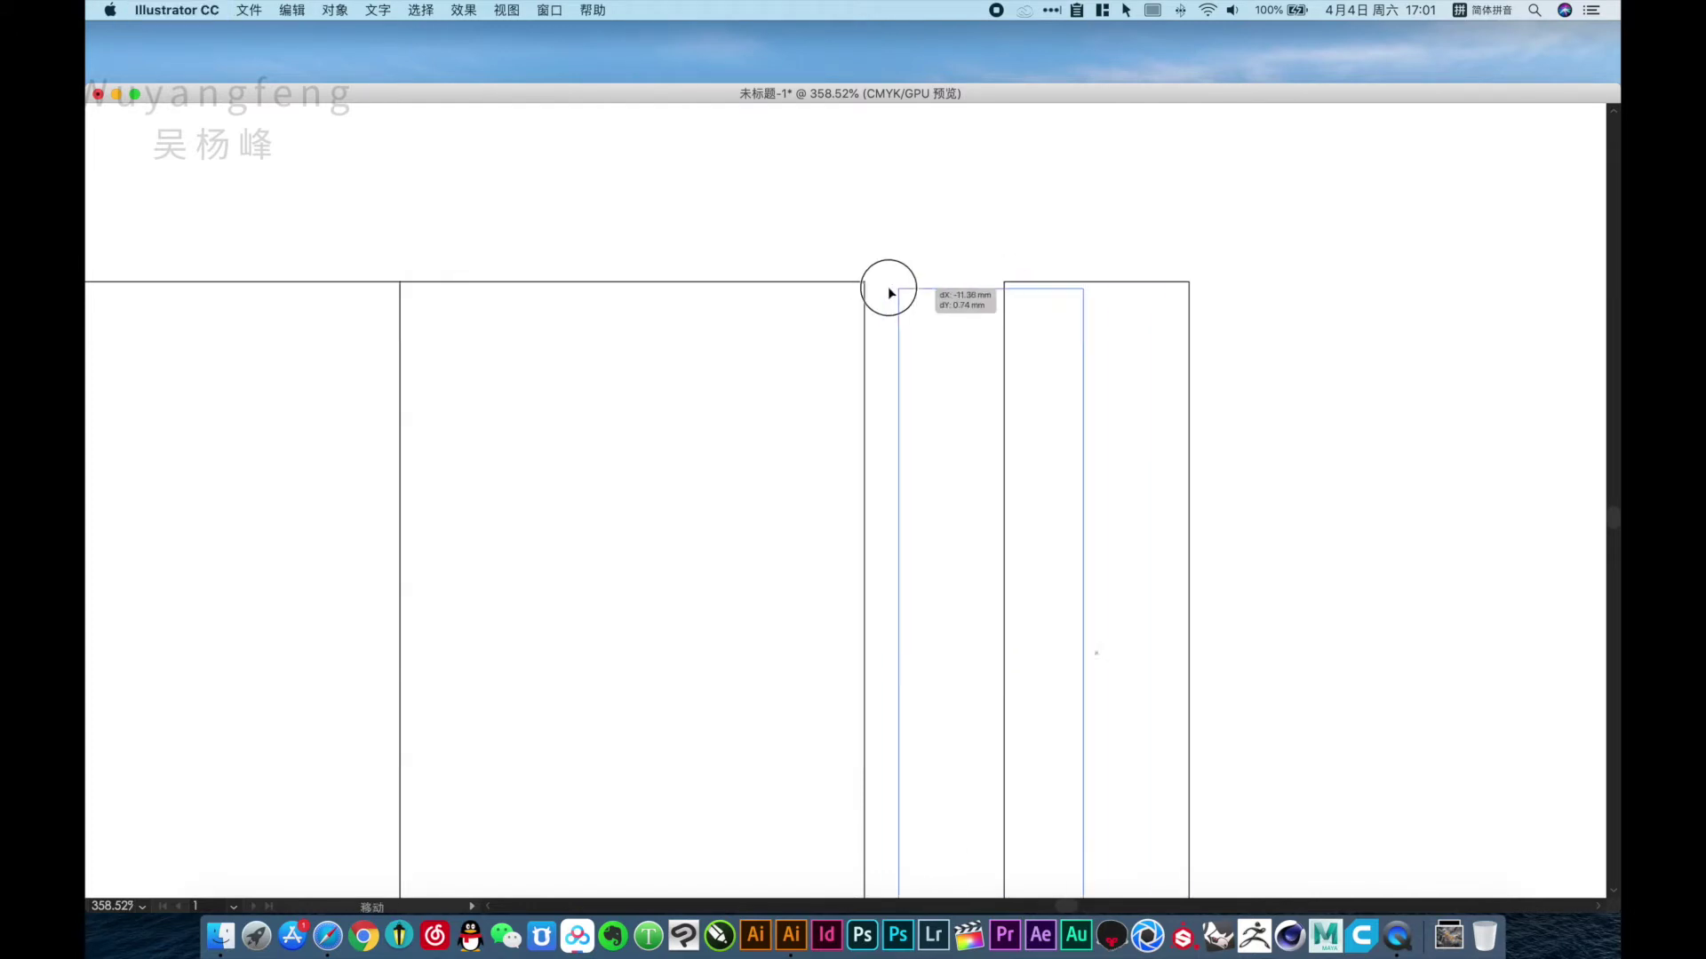
{"action": "left_click", "coordinate": [889, 373], "text": "alt"}
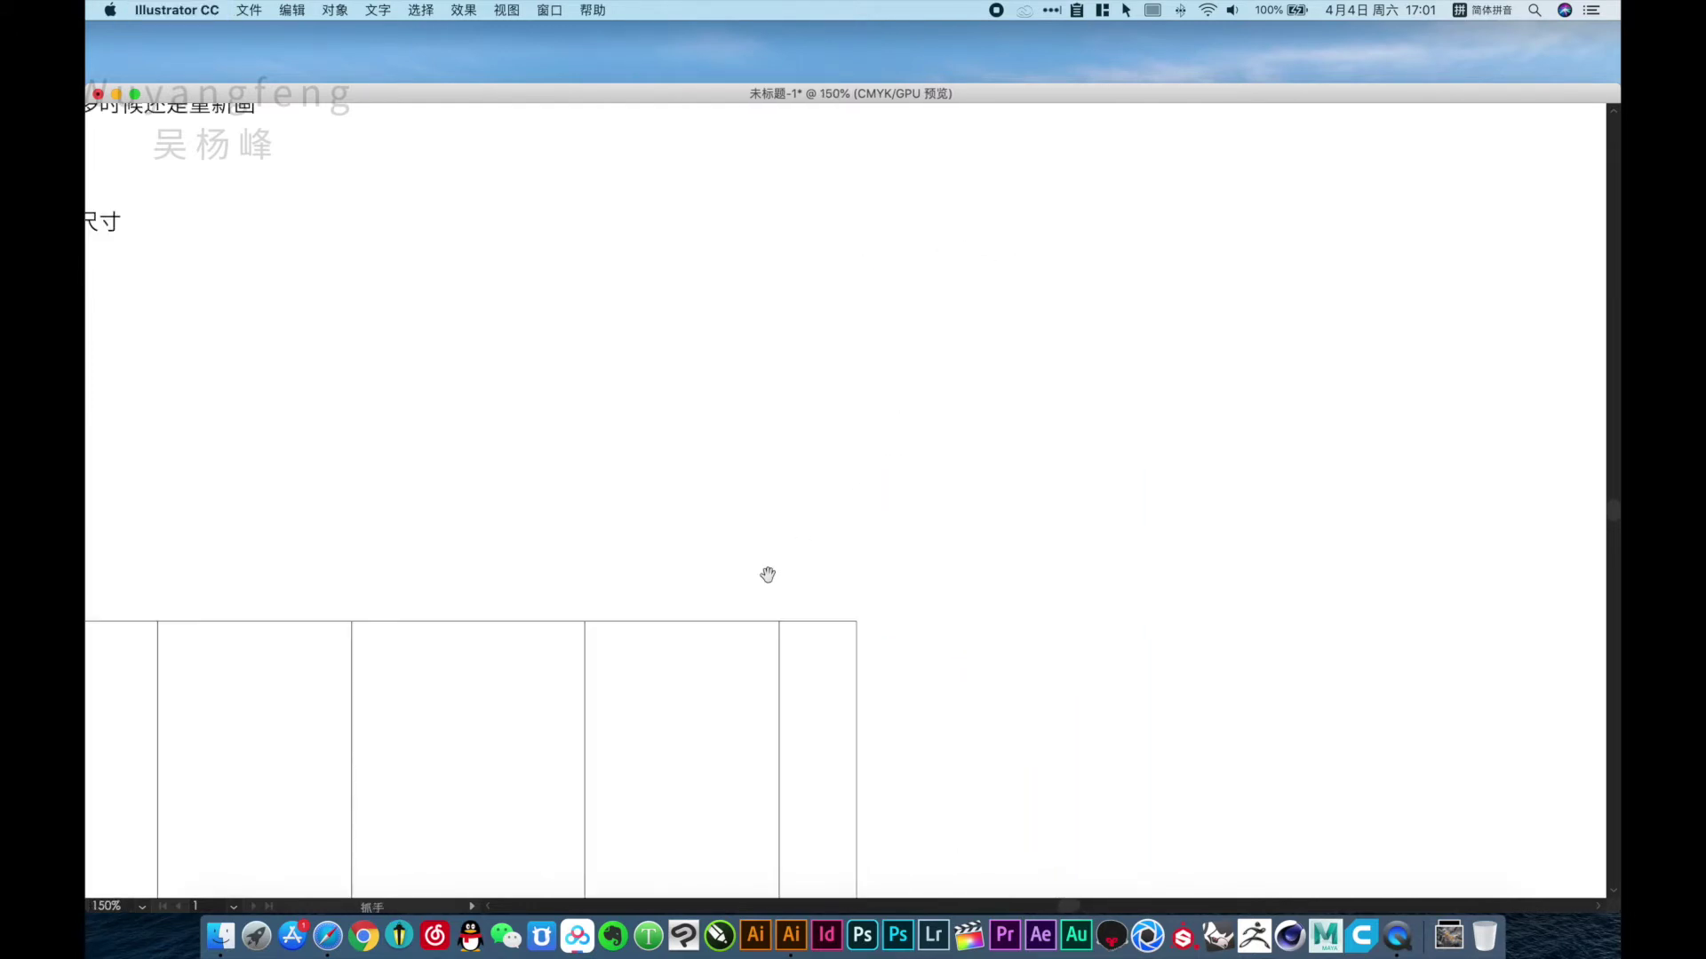
{"action": "mouse_move", "coordinate": [765, 571]}
{"action": "left_mouse_down"}
{"action": "mouse_move", "coordinate": [1020, 417]}
{"action": "mouse_move", "coordinate": [1111, 469]}
{"action": "left_mouse_up"}
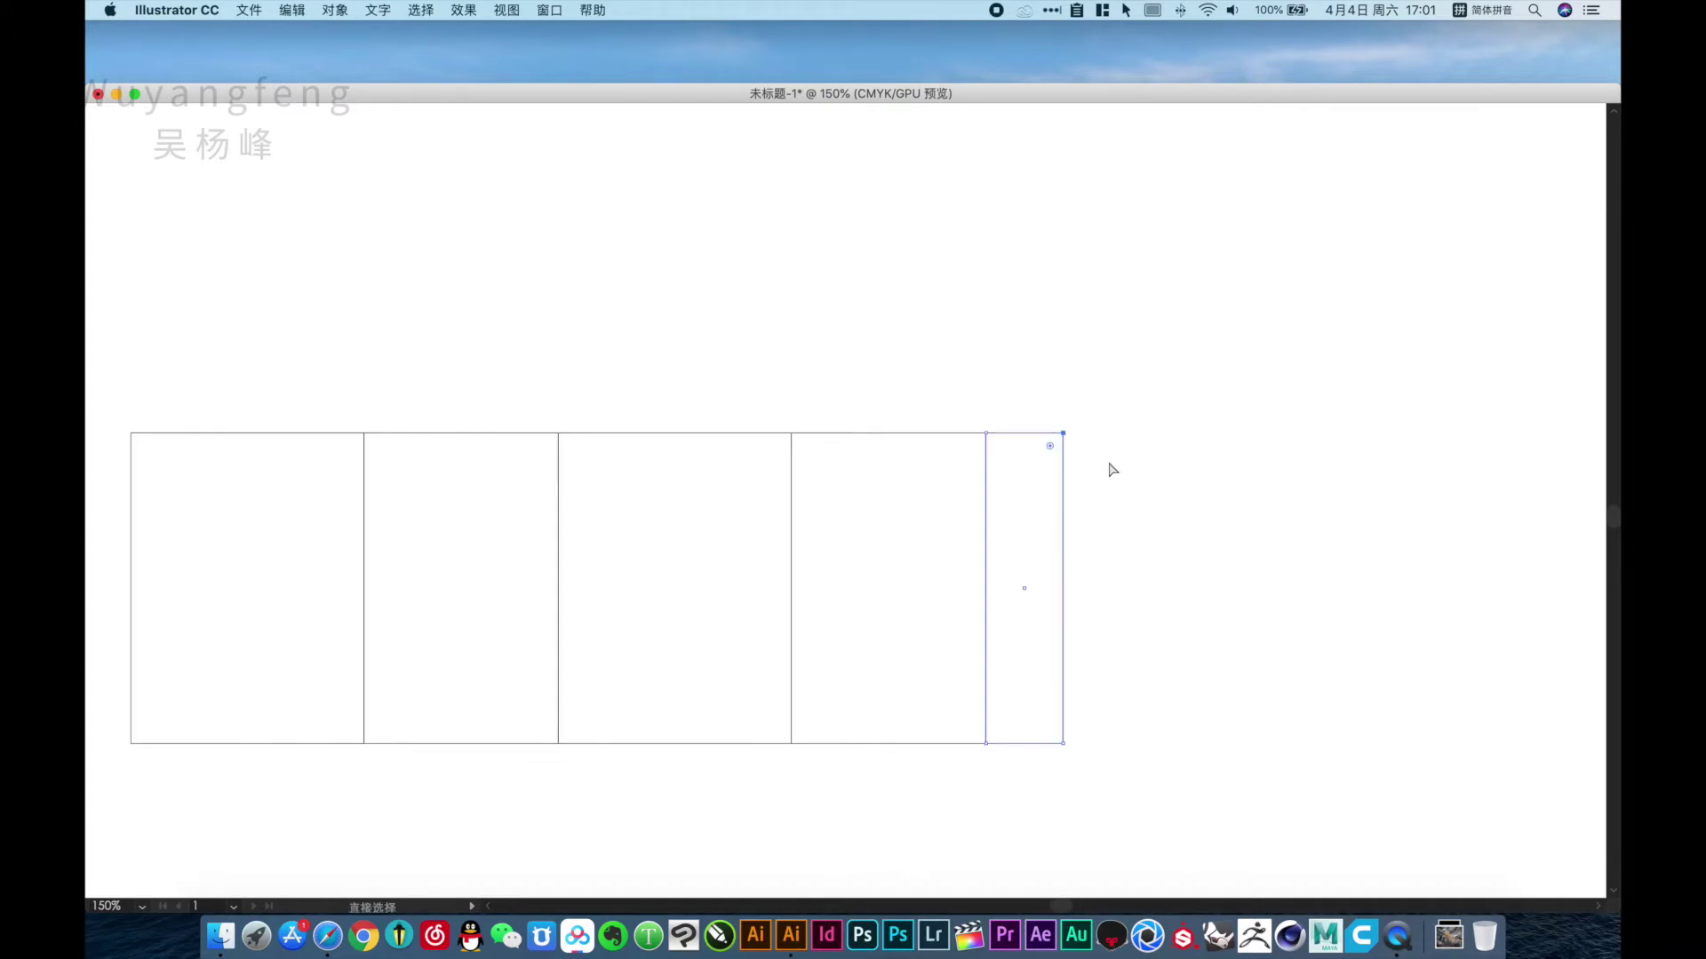
Raise the strip's bottom-right corner and lower its top-right corner into a tapered flap.
{"action": "mouse_move", "coordinate": [1057, 760]}
{"action": "left_mouse_down"}
{"action": "mouse_move", "coordinate": [1092, 648]}
{"action": "mouse_move", "coordinate": [1063, 724]}
{"action": "left_mouse_up"}
{"action": "key", "text": "shift+Down"}
{"action": "left_click", "coordinate": [1138, 453]}
{"action": "left_click_drag", "start_coordinate": [1055, 441], "coordinate": [1236, 466]}
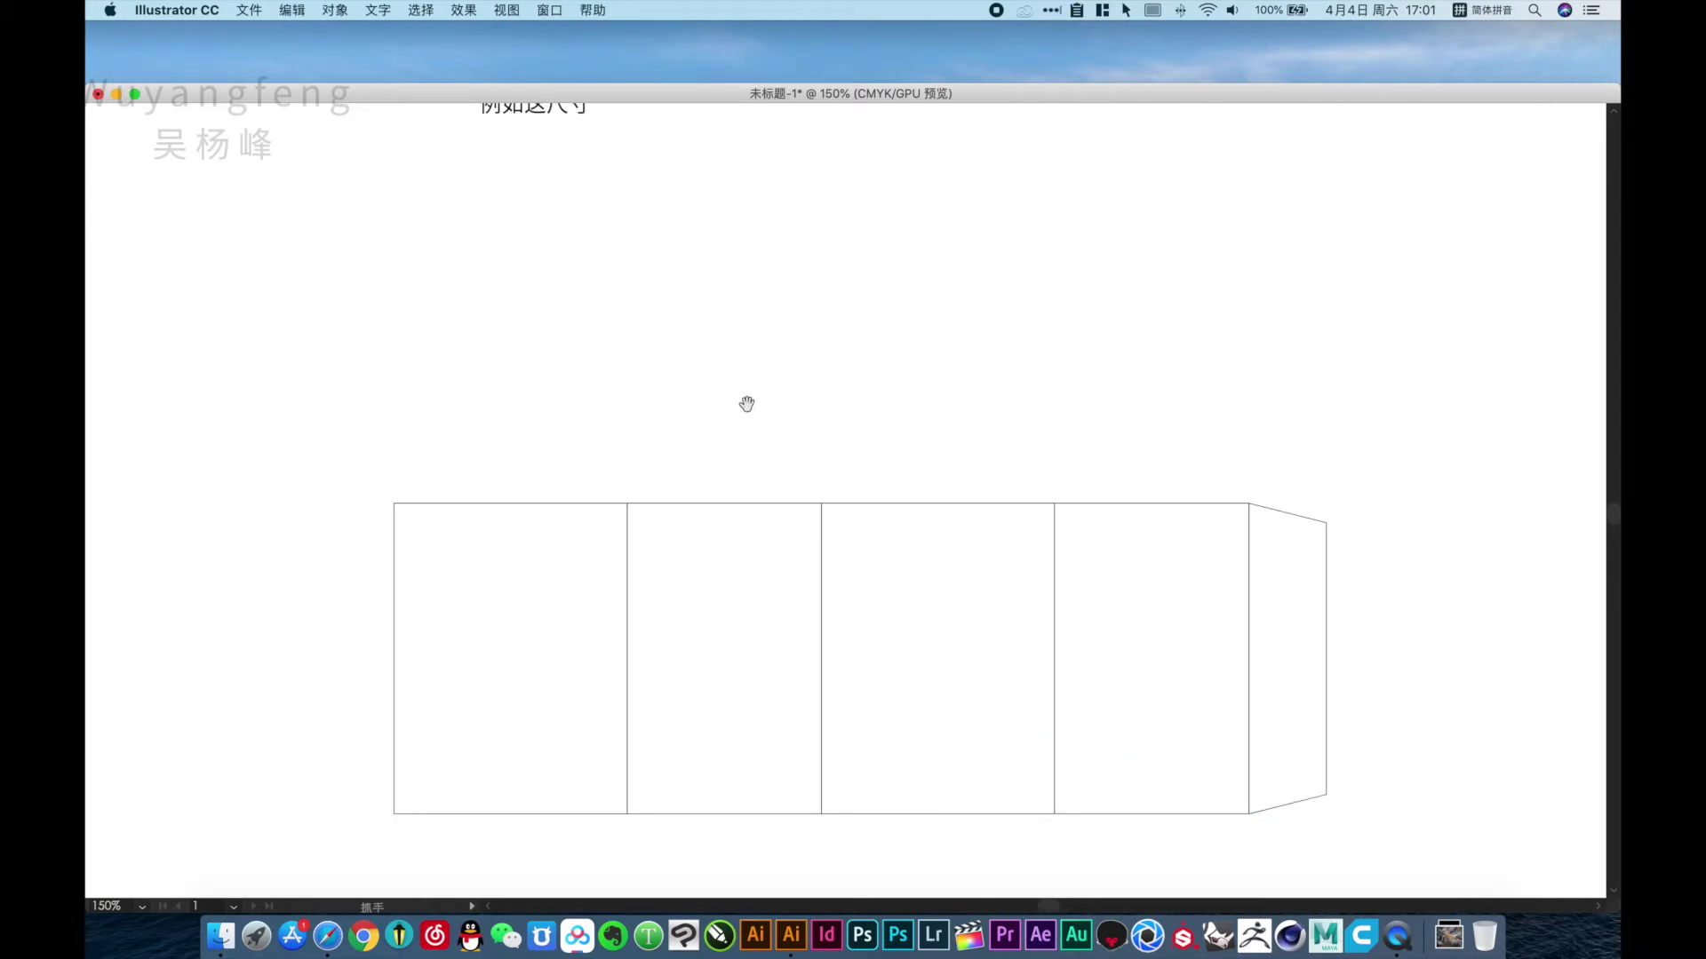
Copy the first panel and place the copy above the row.
{"action": "left_click_drag", "start_coordinate": [746, 404], "coordinate": [835, 409]}
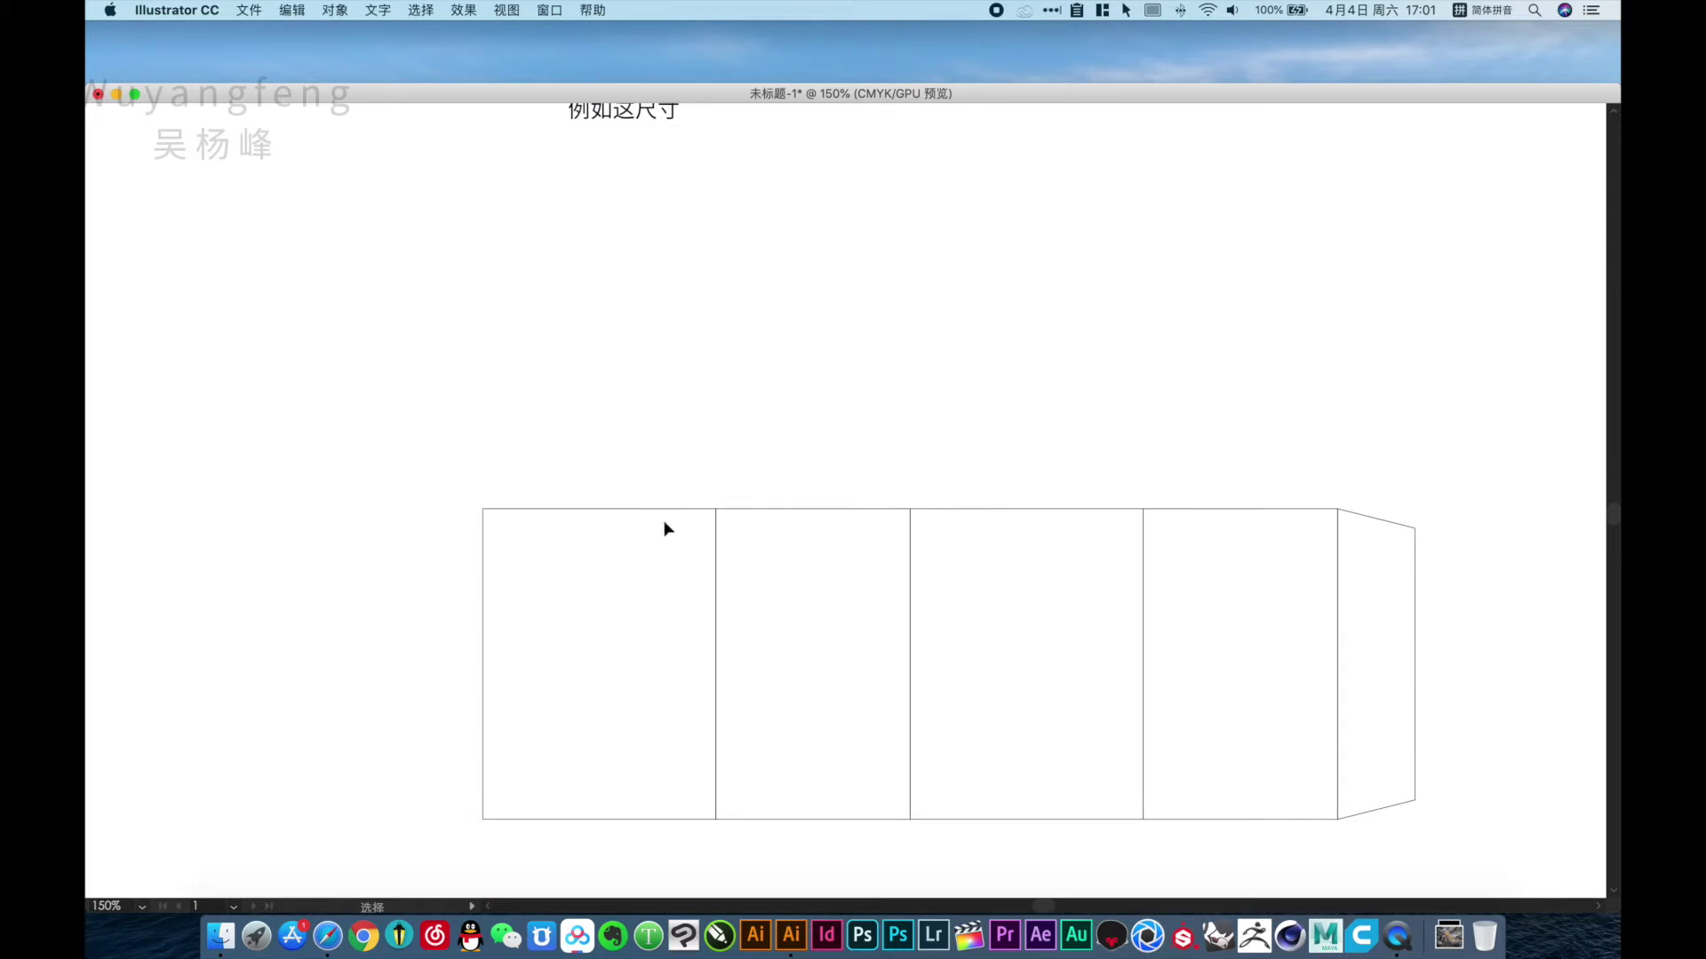
{"action": "left_click_drag", "start_coordinate": [671, 512], "coordinate": [644, 228]}
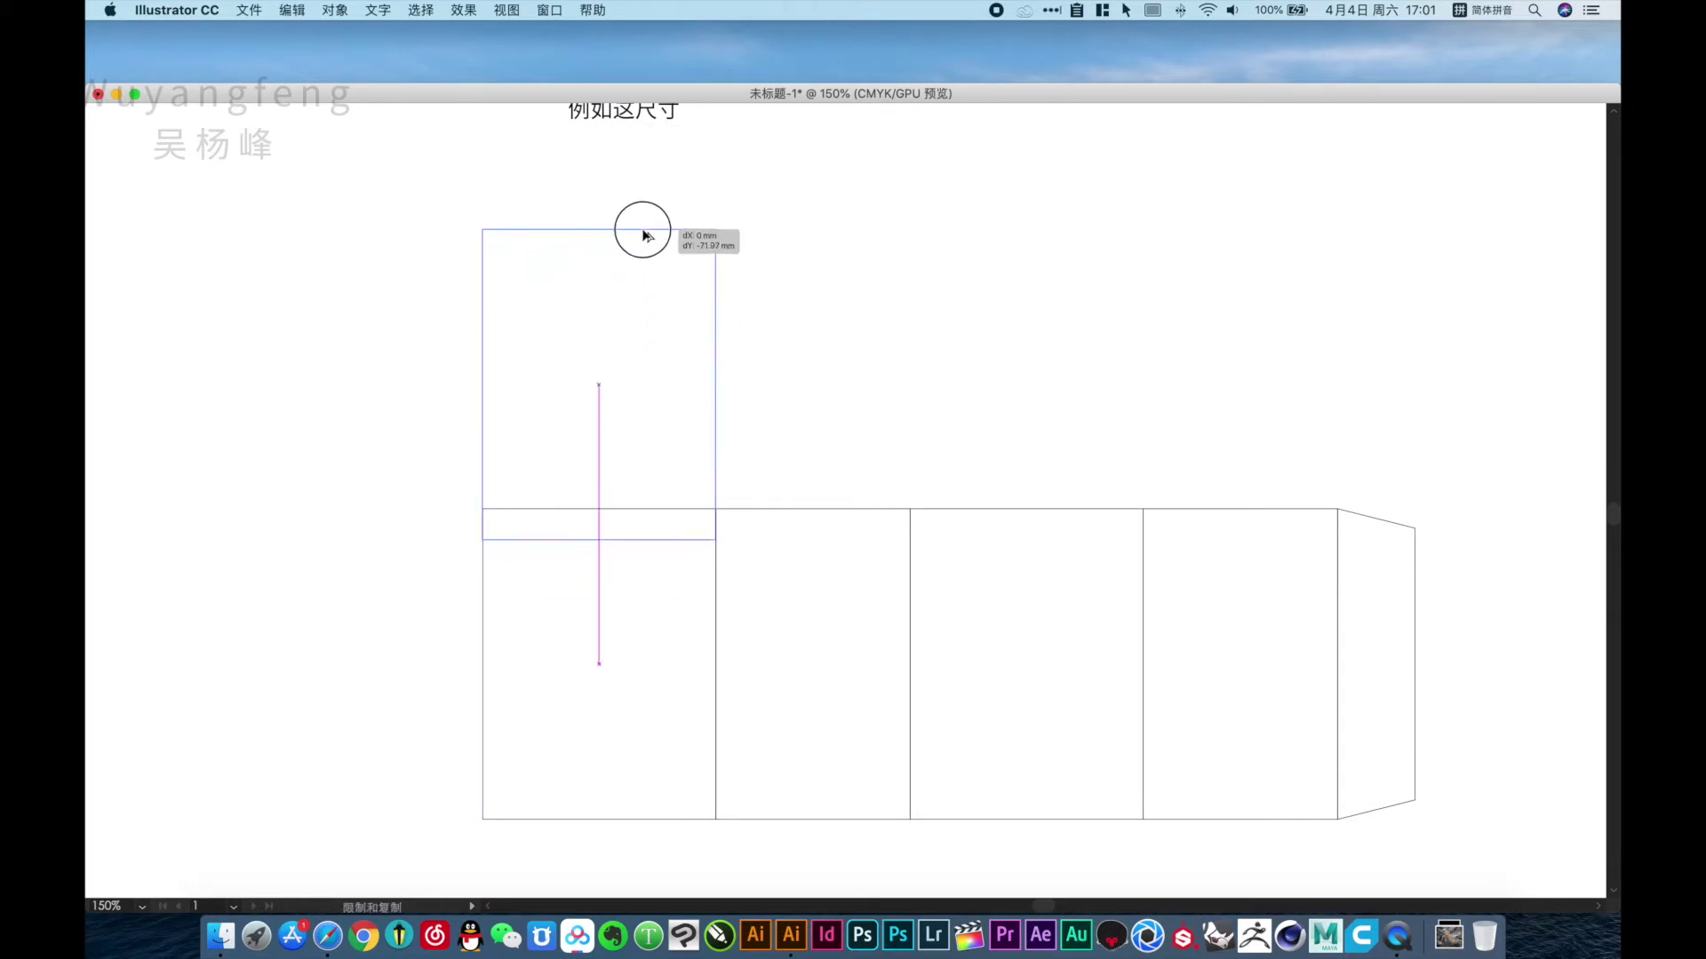
{"action": "scroll", "coordinate": [643, 231], "scroll_direction": "up", "scroll_amount": 1}
{"action": "left_click", "coordinate": [857, 530]}
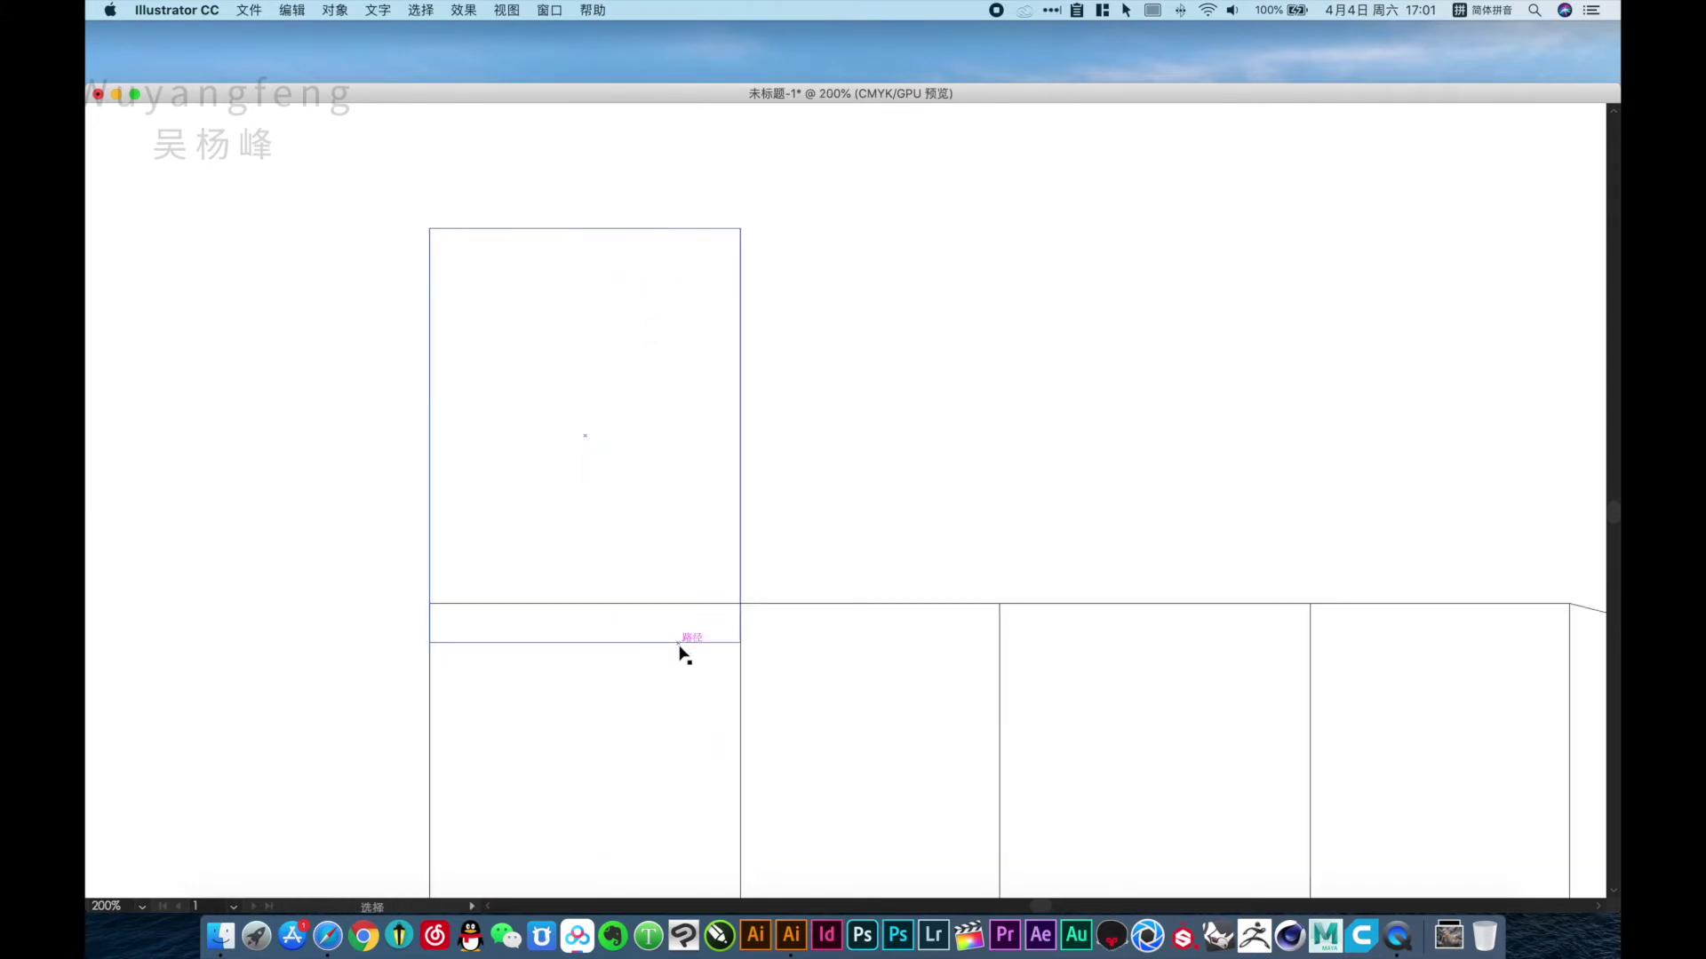
{"action": "mouse_move", "coordinate": [684, 642]}
{"action": "left_mouse_down"}
{"action": "mouse_move", "coordinate": [684, 558]}
{"action": "mouse_move", "coordinate": [677, 611]}
{"action": "left_mouse_up"}
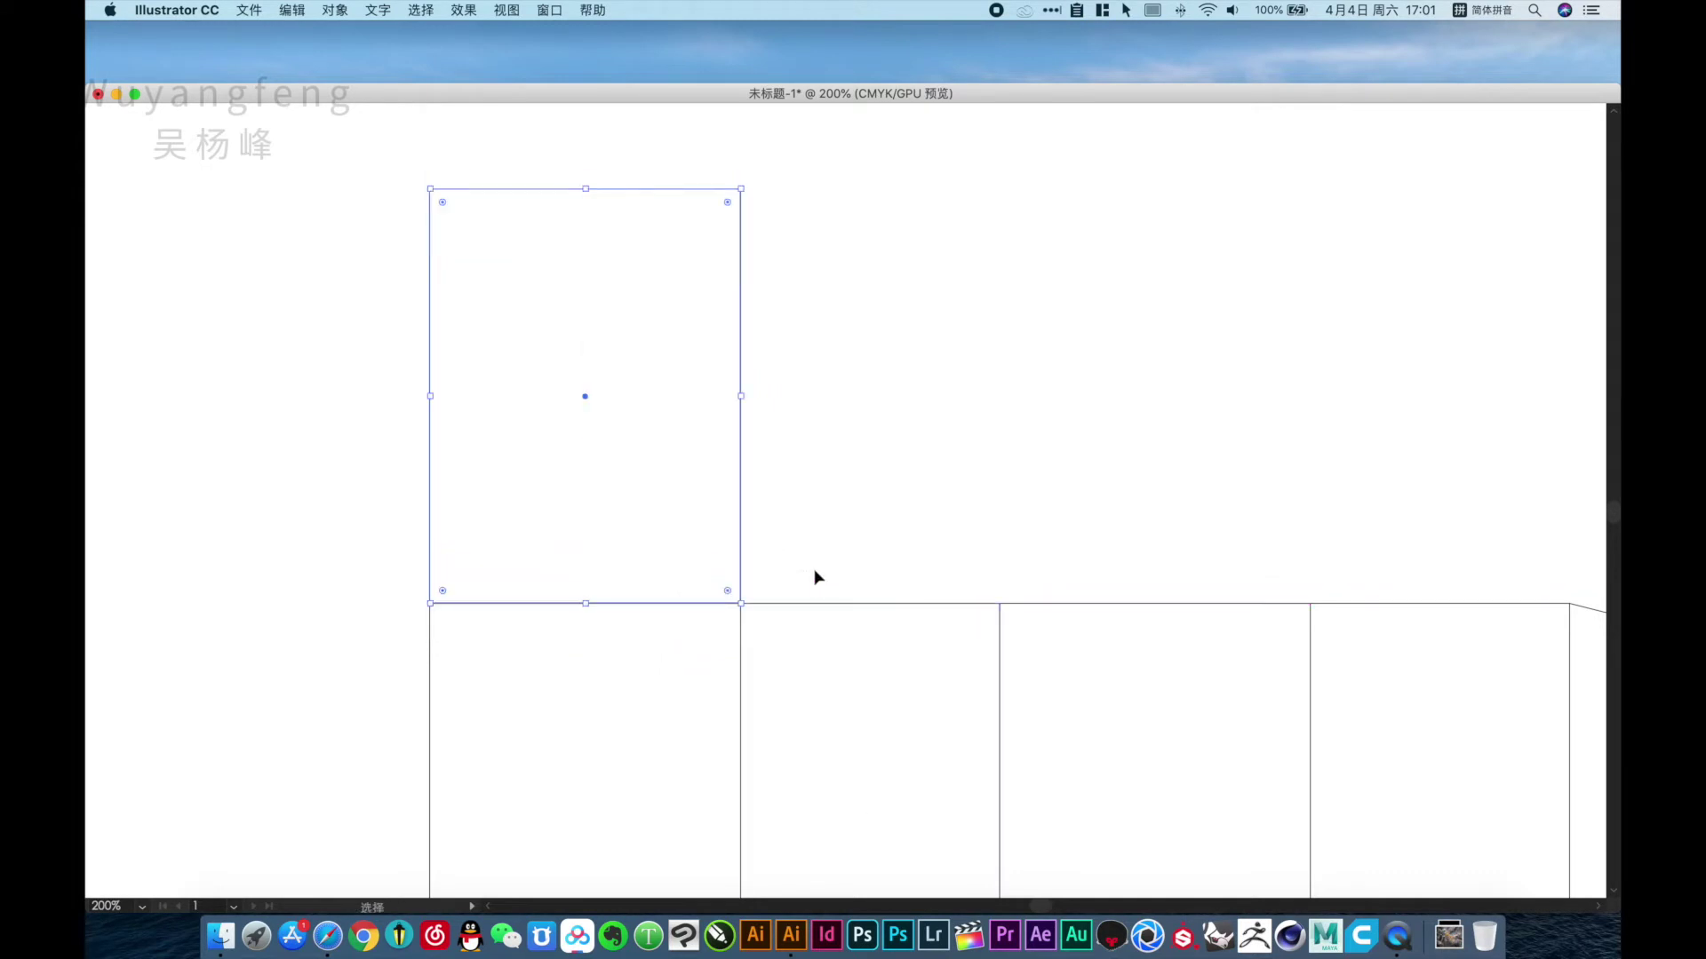
Set the upper rectangle's height to 50 mm in the Transform panel.
{"action": "left_click", "coordinate": [848, 666]}
{"action": "key", "text": "Tab"}
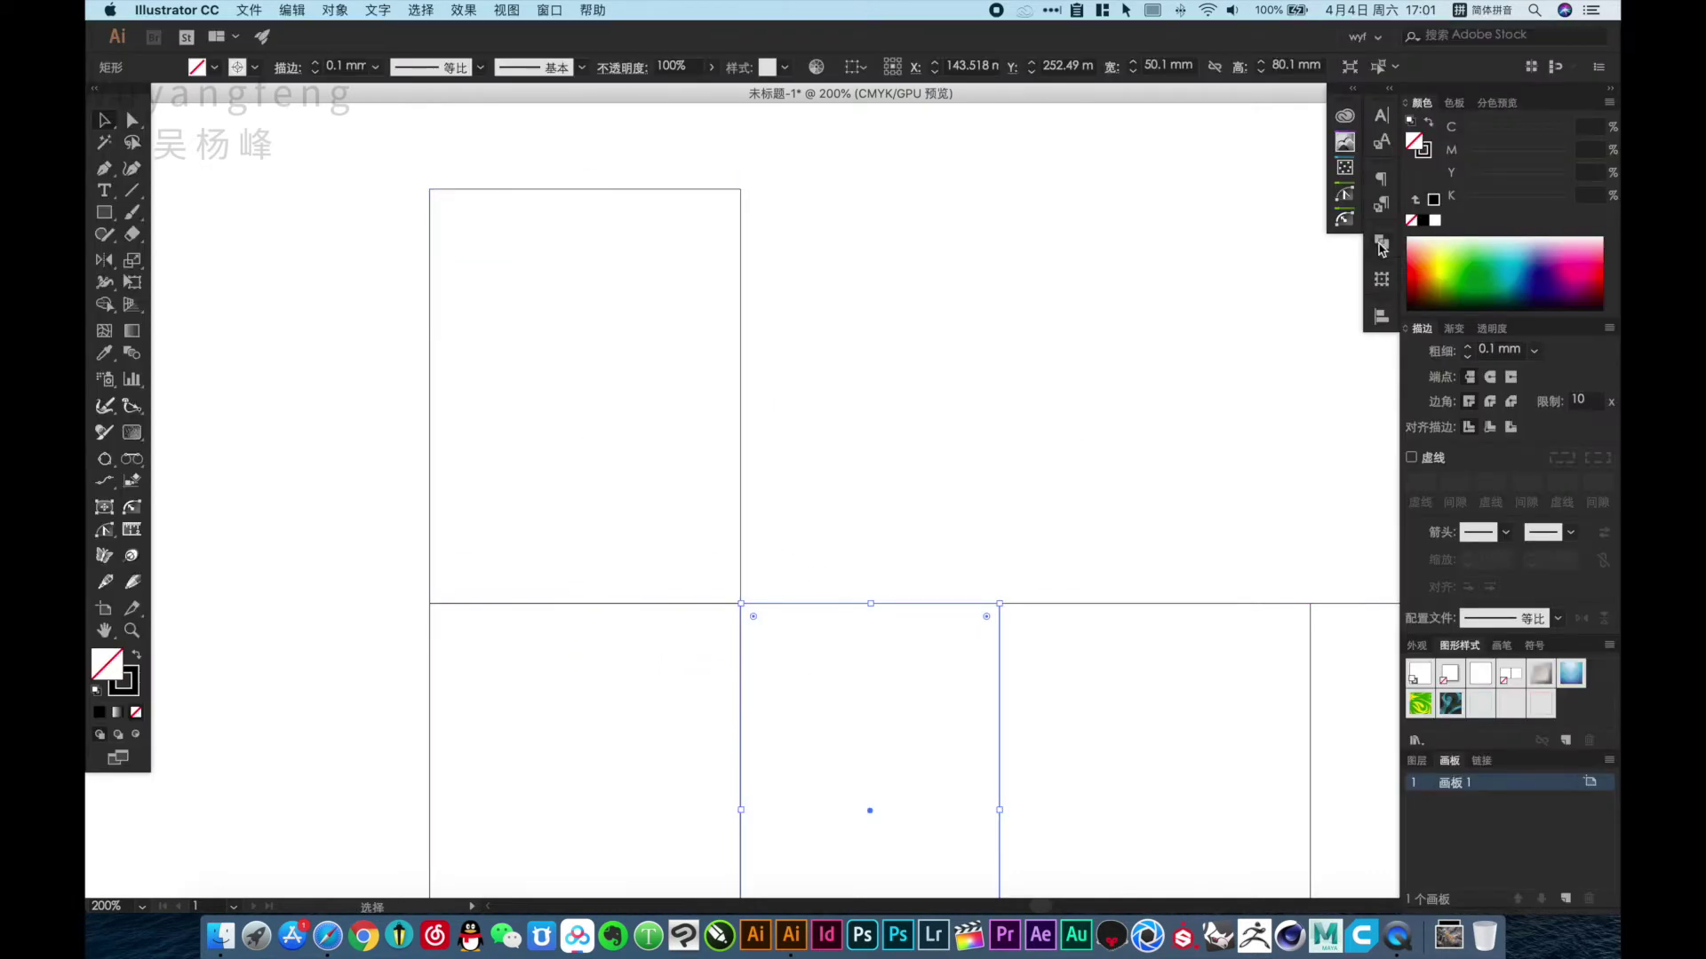
{"action": "left_click", "coordinate": [1381, 246]}
{"action": "left_click", "coordinate": [1382, 281]}
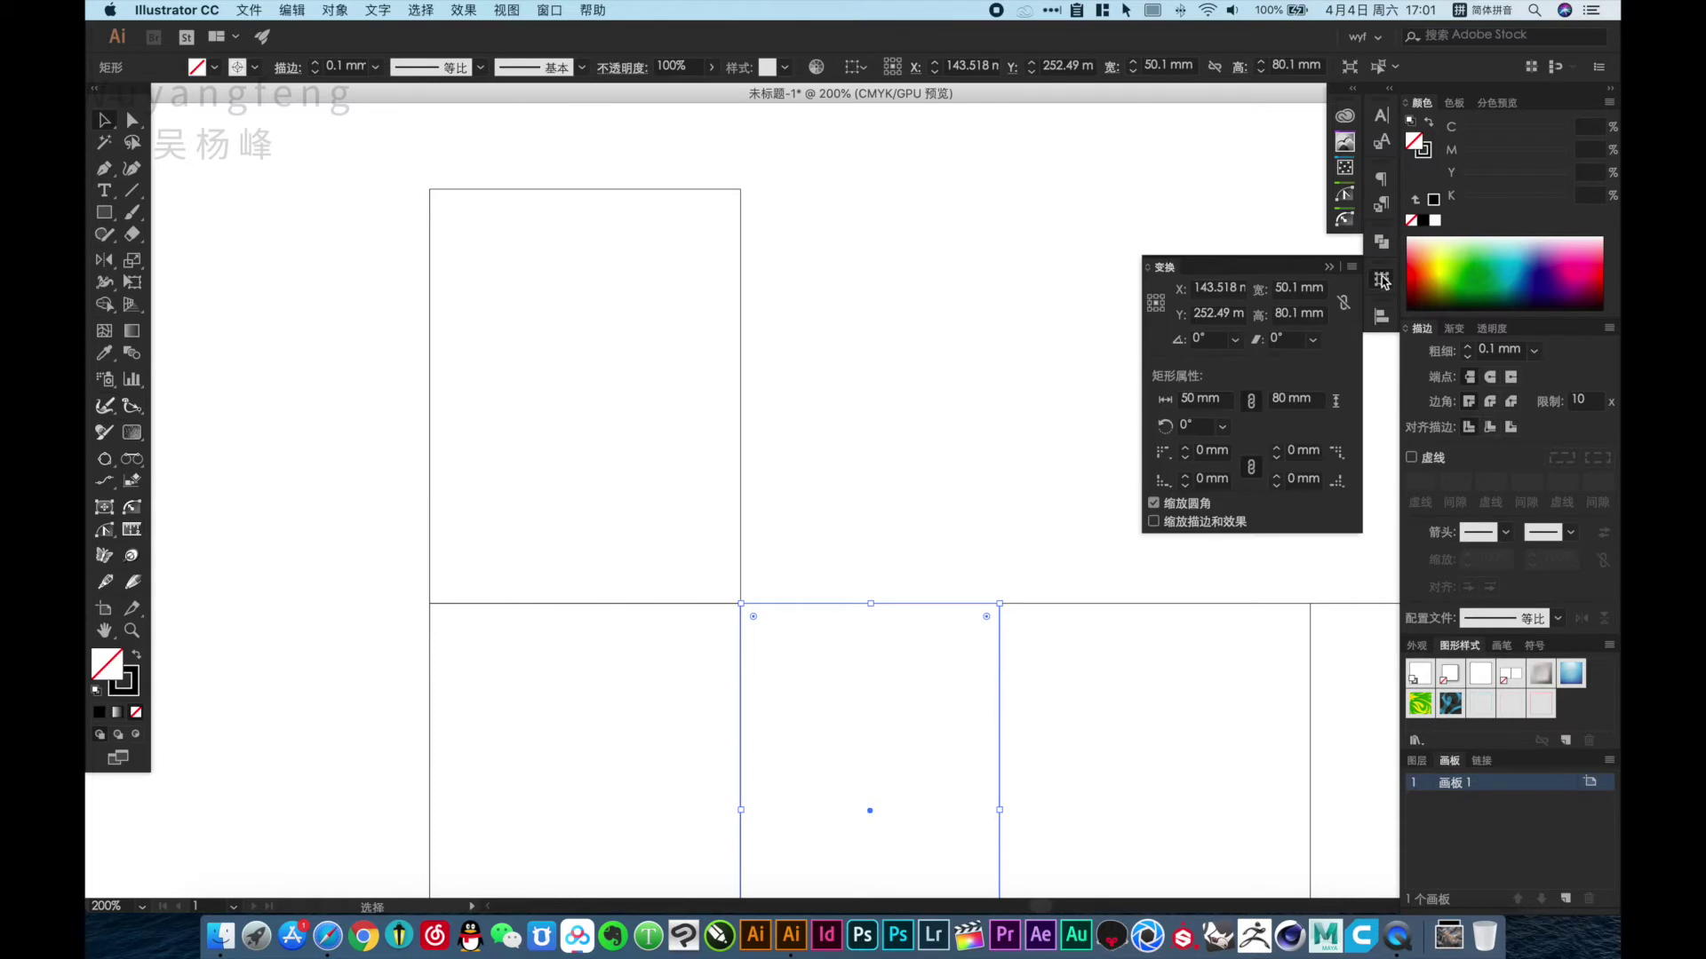
{"action": "left_click", "coordinate": [593, 425]}
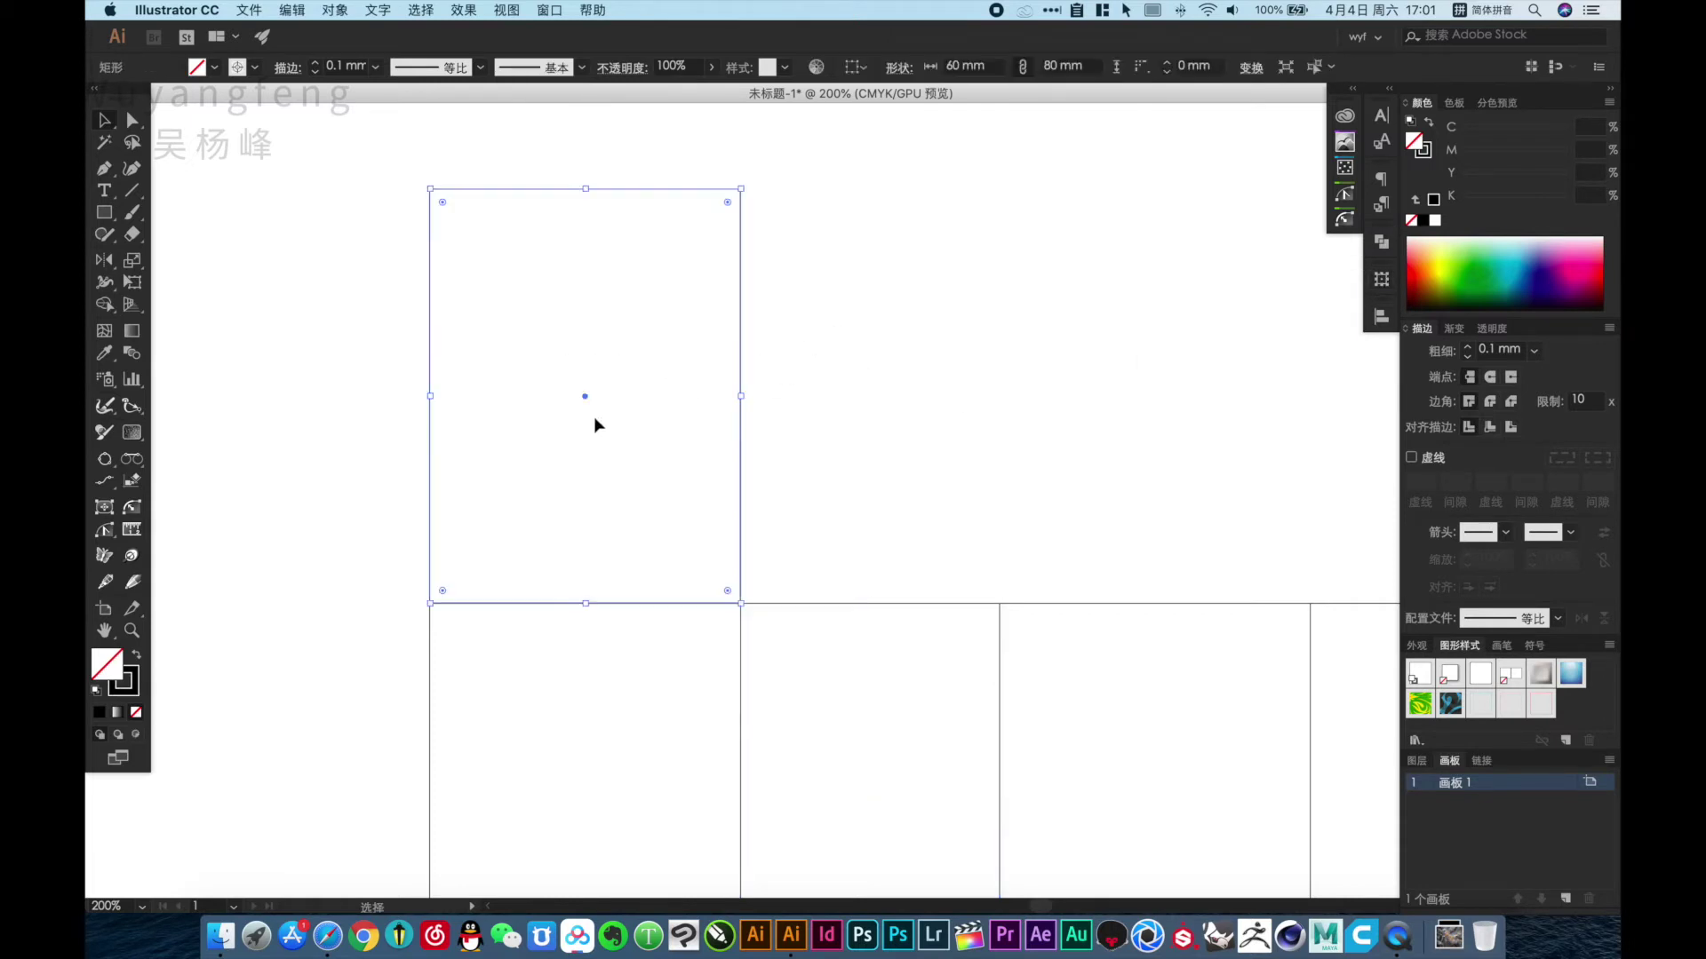
{"action": "left_click", "coordinate": [1382, 281]}
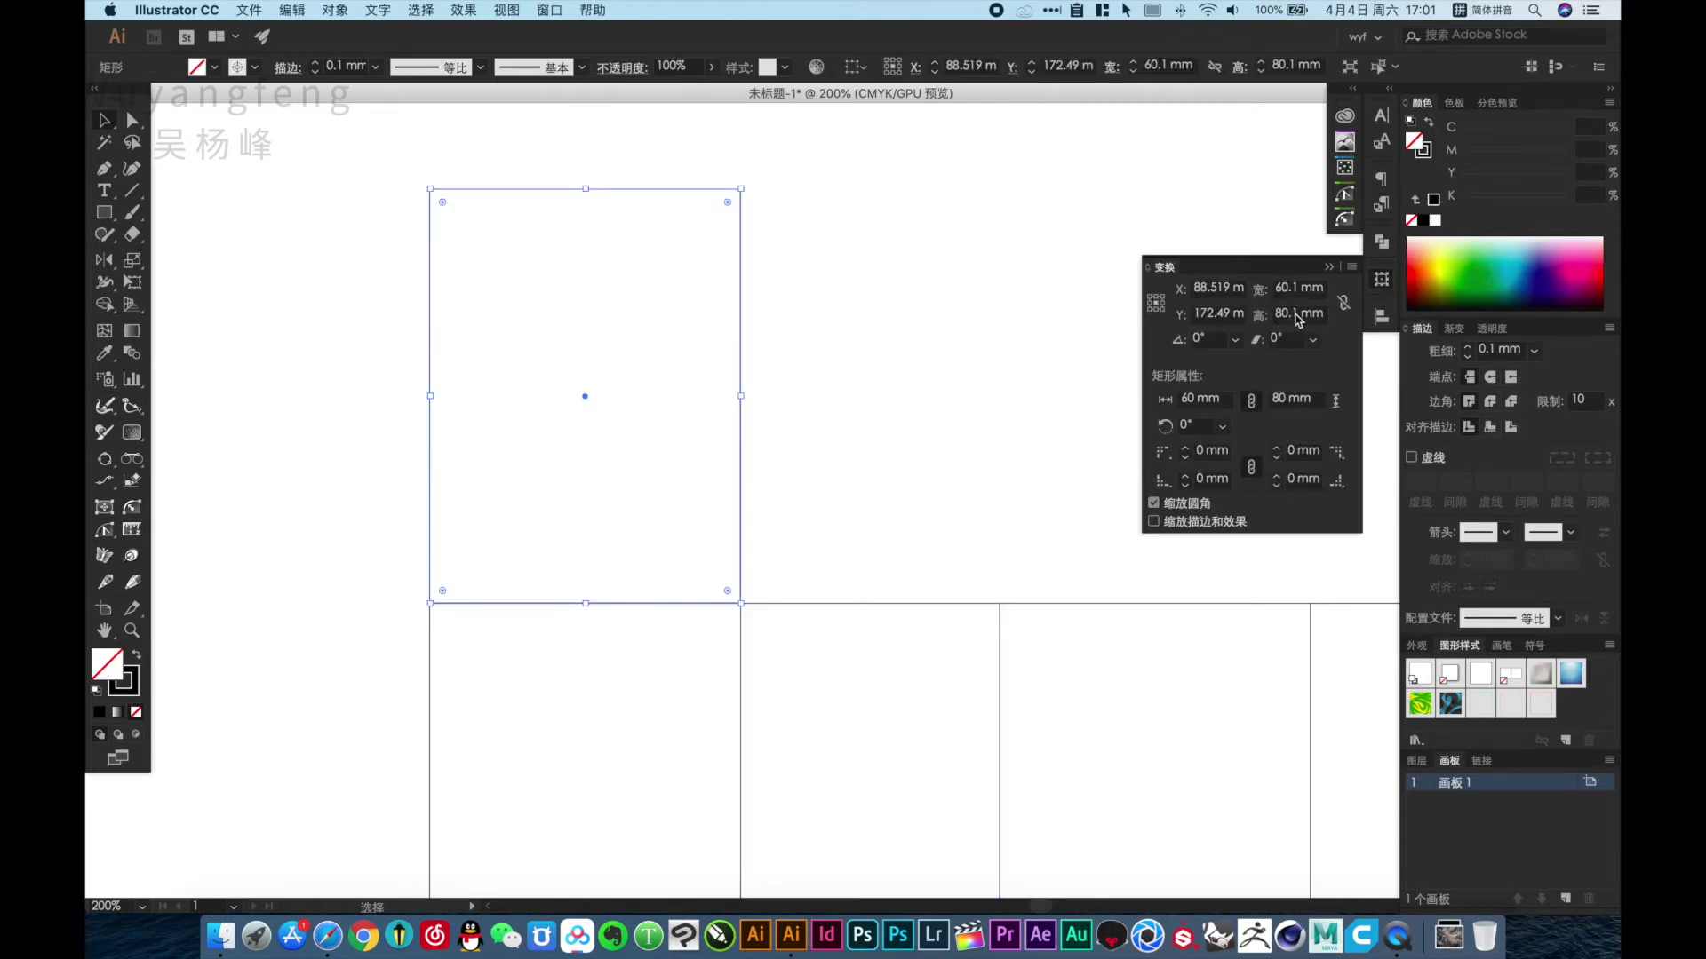
{"action": "left_click", "coordinate": [1299, 316]}
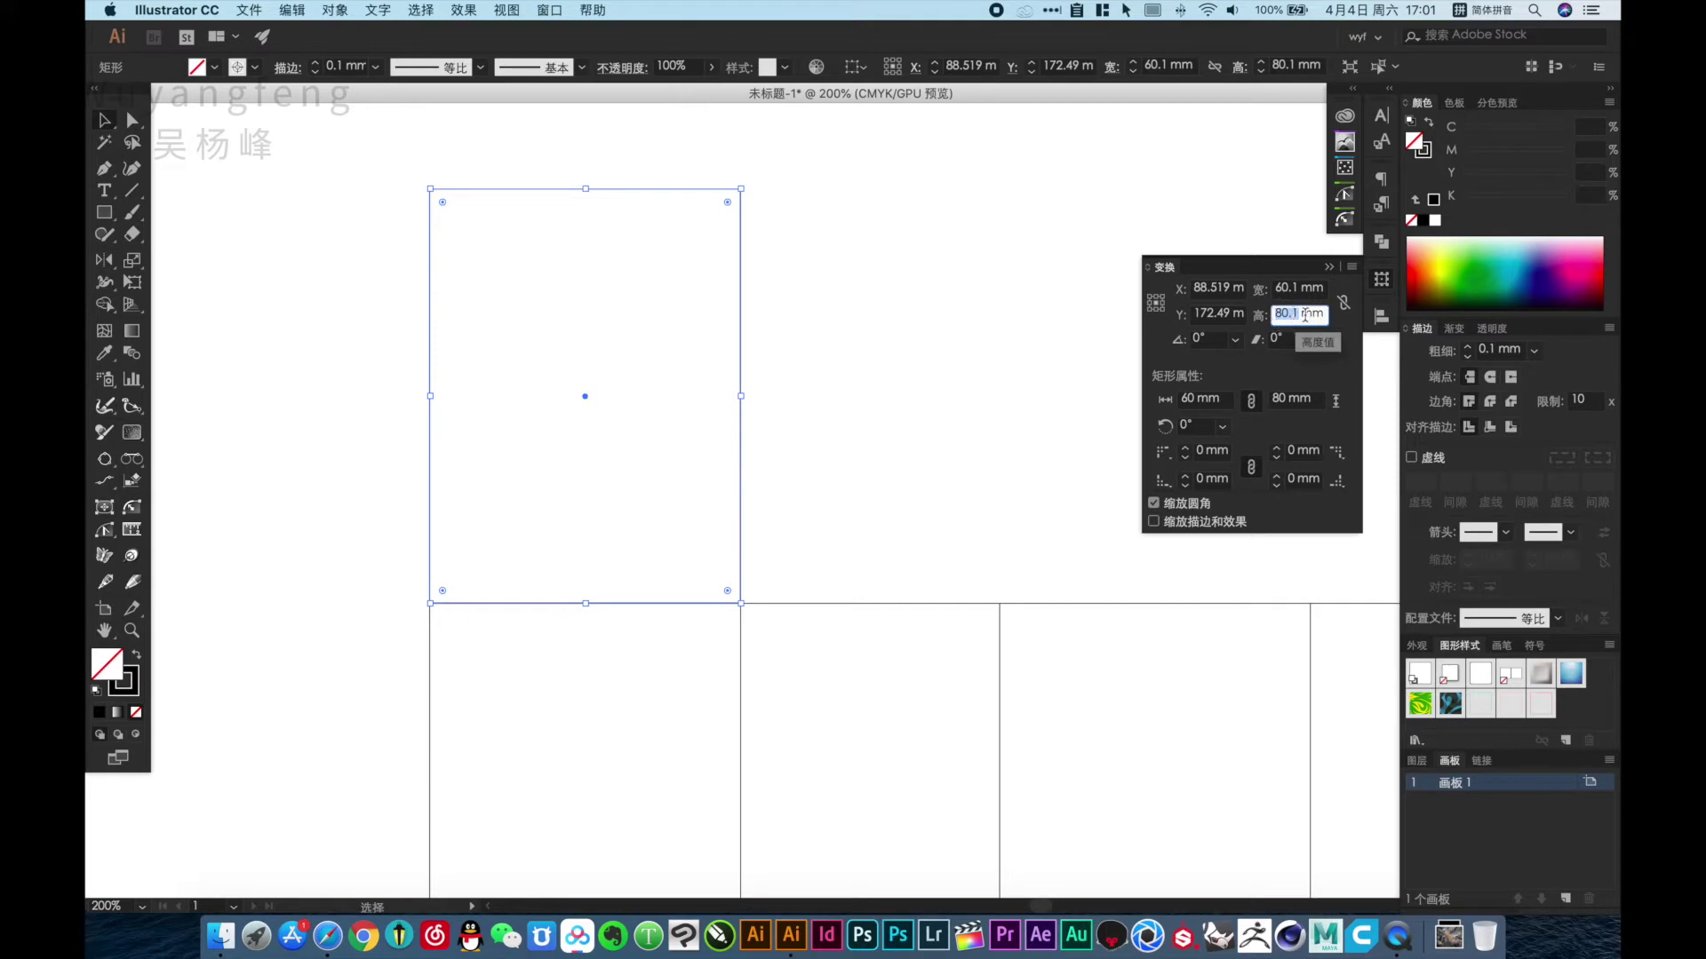
{"action": "type", "text": "50"}
{"action": "key", "text": "Return"}
Snap the 50 mm top panel onto the first panel and center the box net at 150%.
{"action": "left_click", "coordinate": [869, 399]}
{"action": "key", "text": "Tab"}
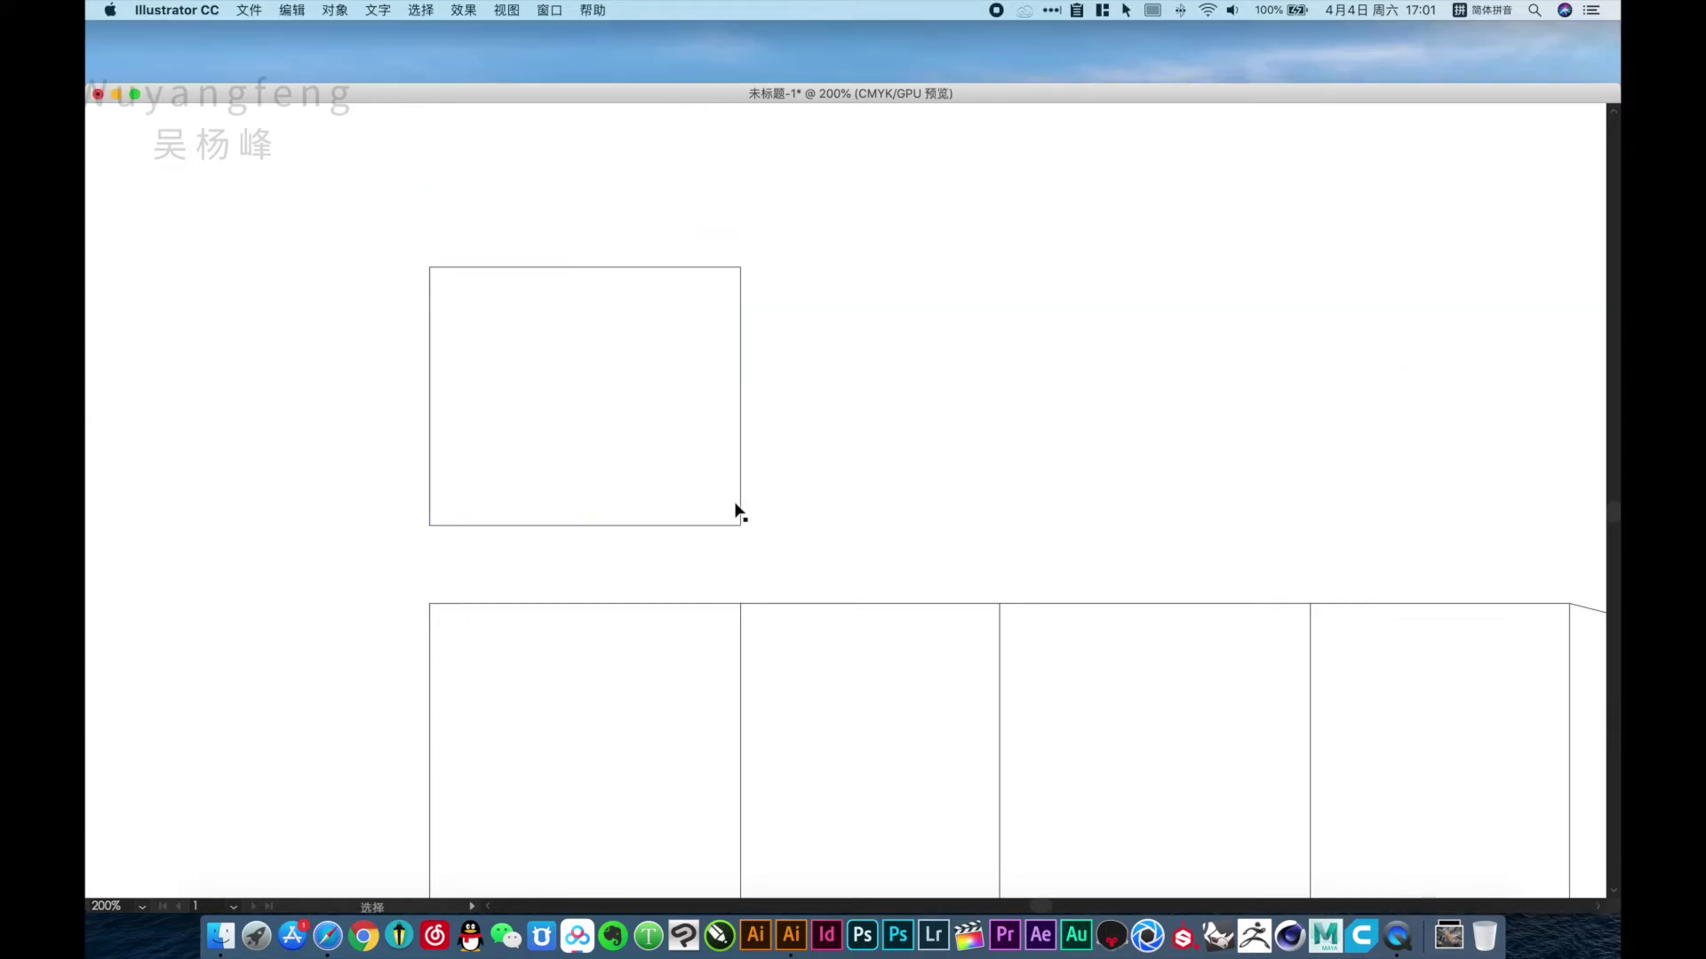
{"action": "left_click_drag", "start_coordinate": [721, 529], "coordinate": [722, 610]}
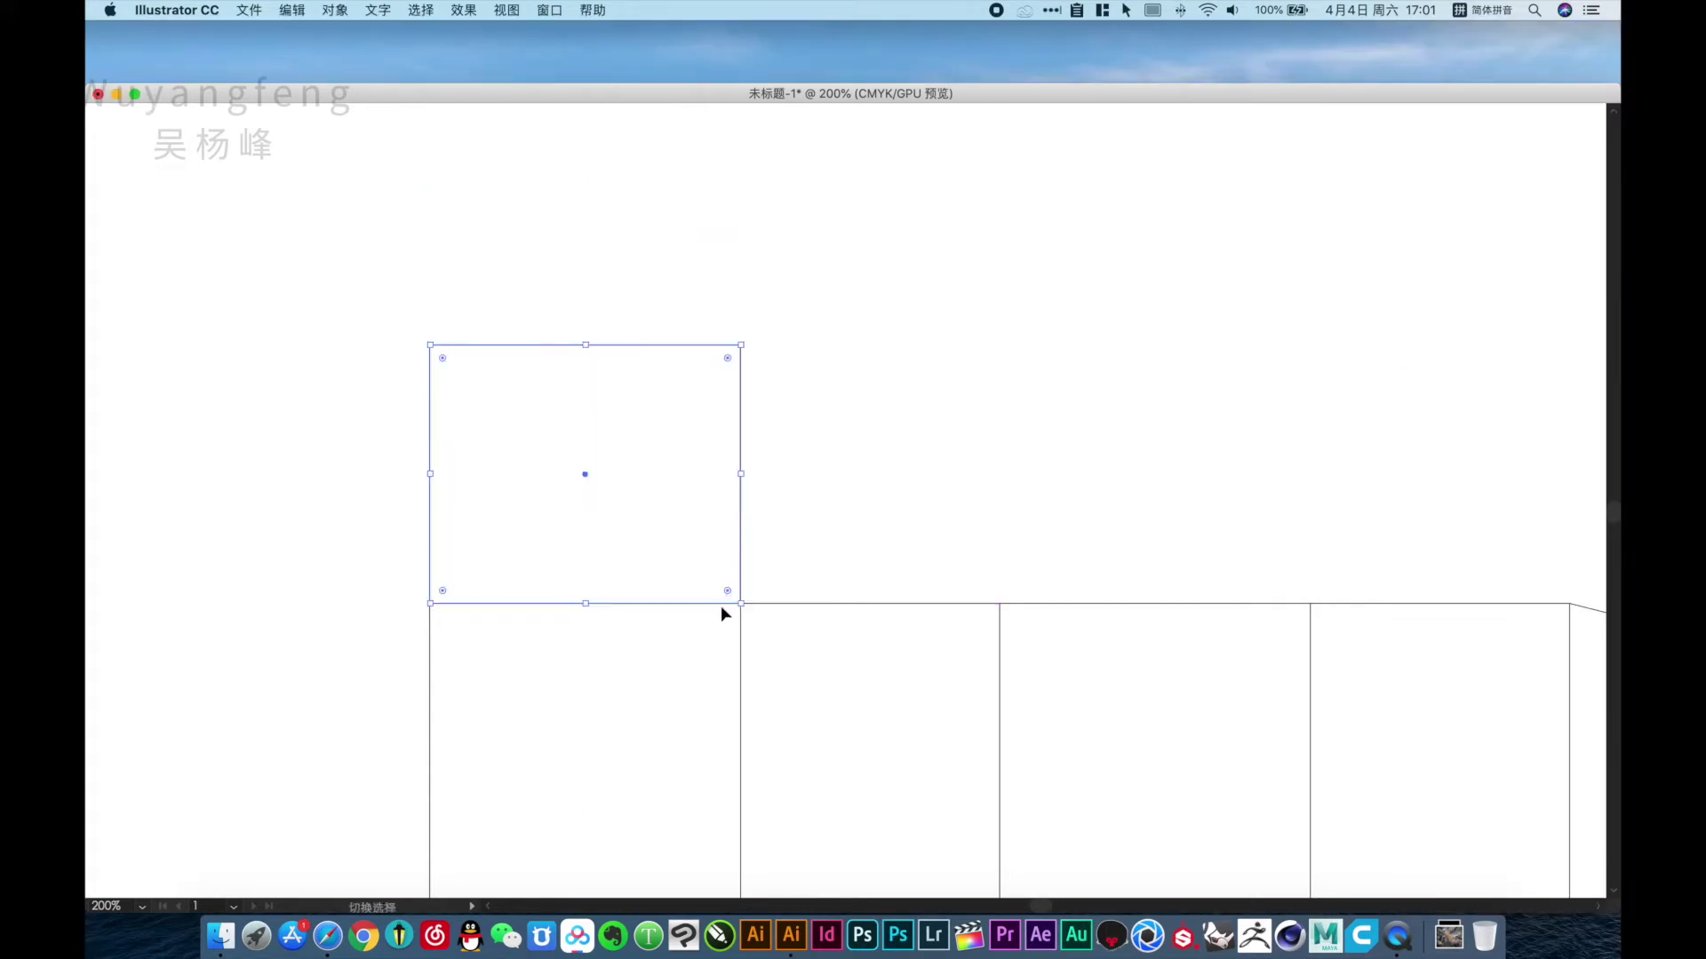
{"action": "left_click", "coordinate": [812, 540]}
{"action": "left_click_drag", "start_coordinate": [803, 498], "coordinate": [560, 385]}
{"action": "left_click", "coordinate": [581, 404], "text": "alt"}
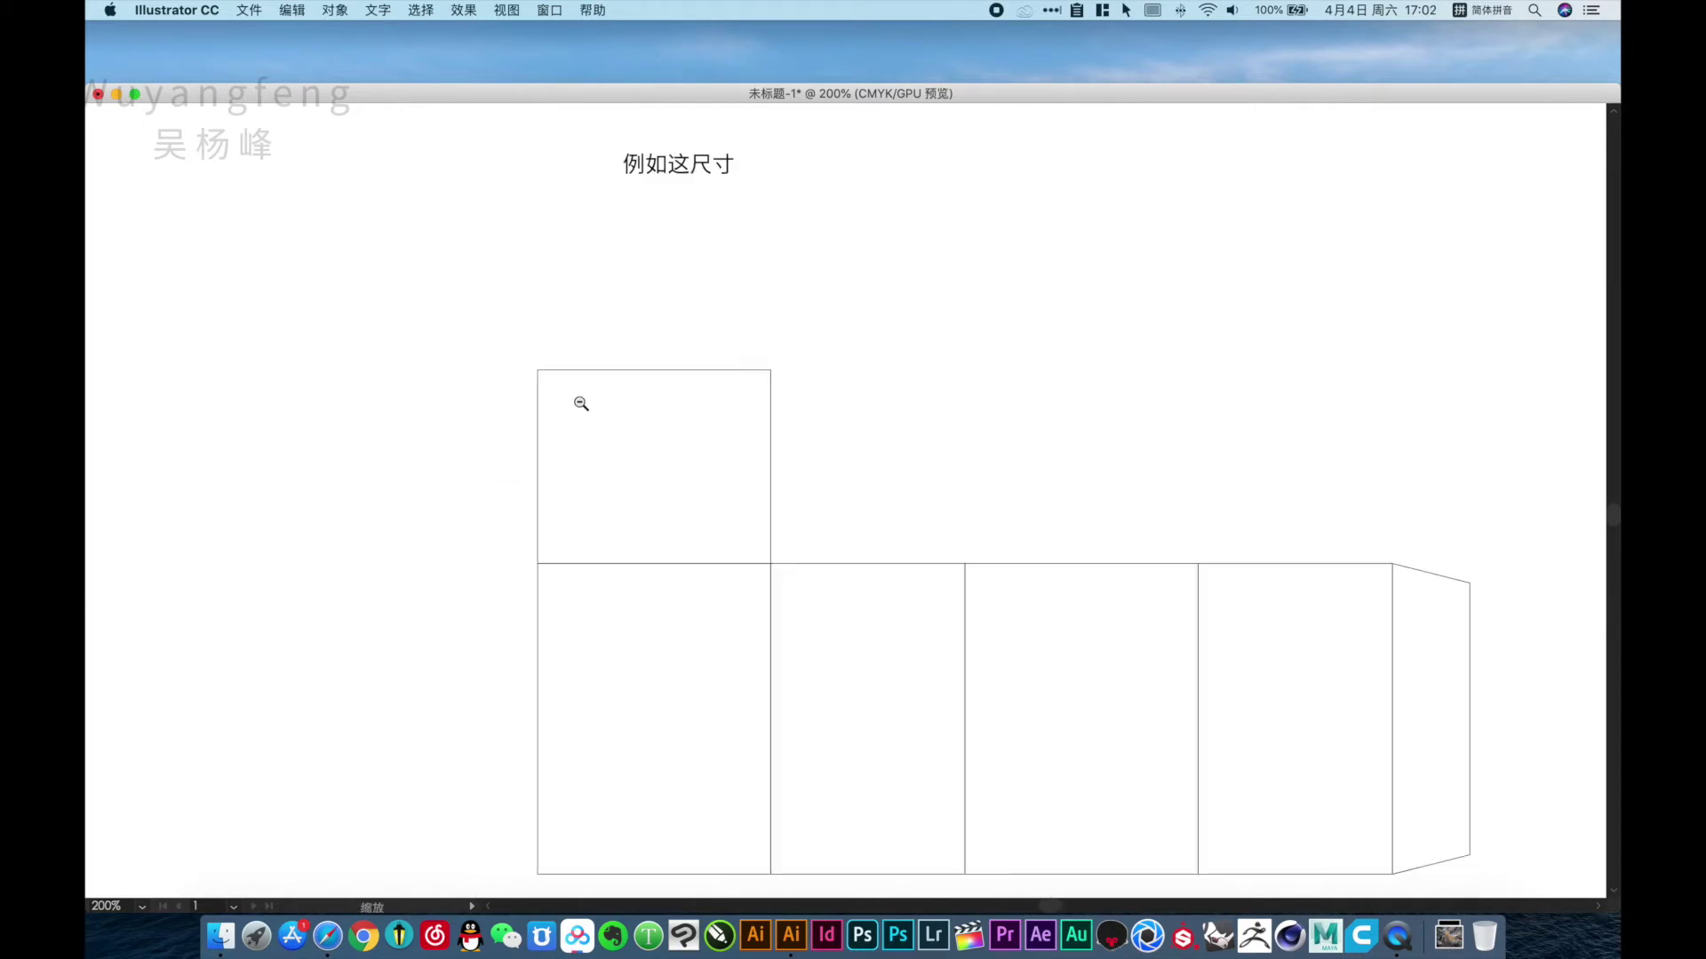
{"action": "left_click", "coordinate": [773, 339]}
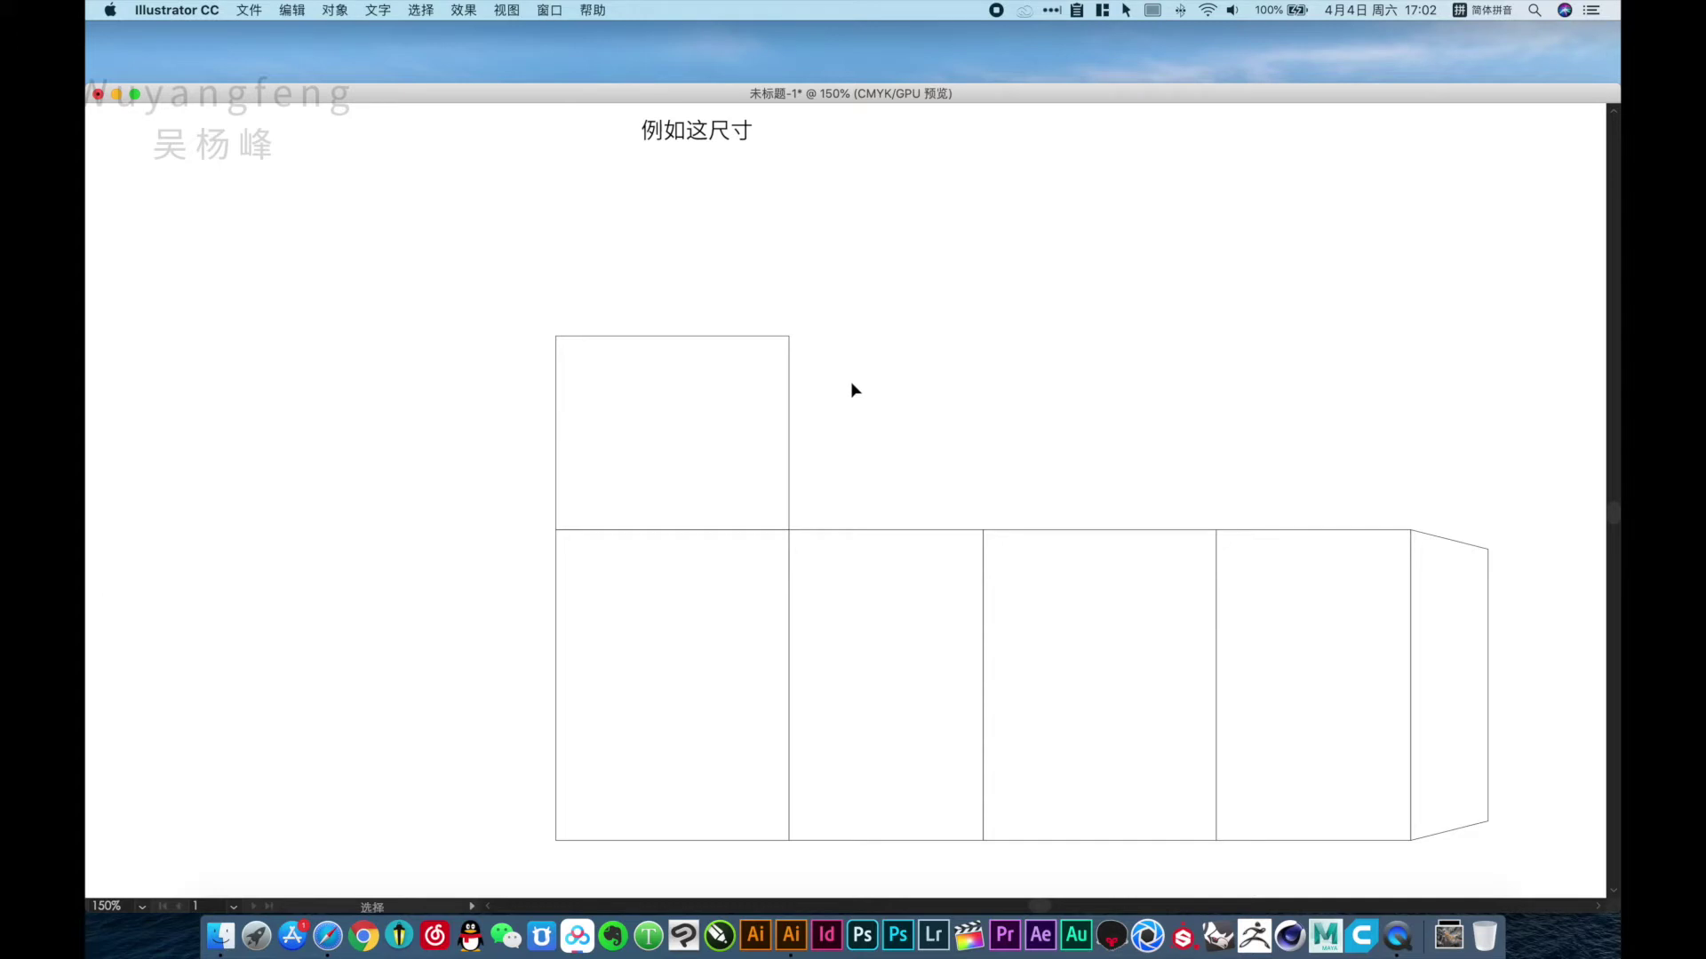
{"action": "left_click_drag", "start_coordinate": [846, 385], "coordinate": [787, 446]}
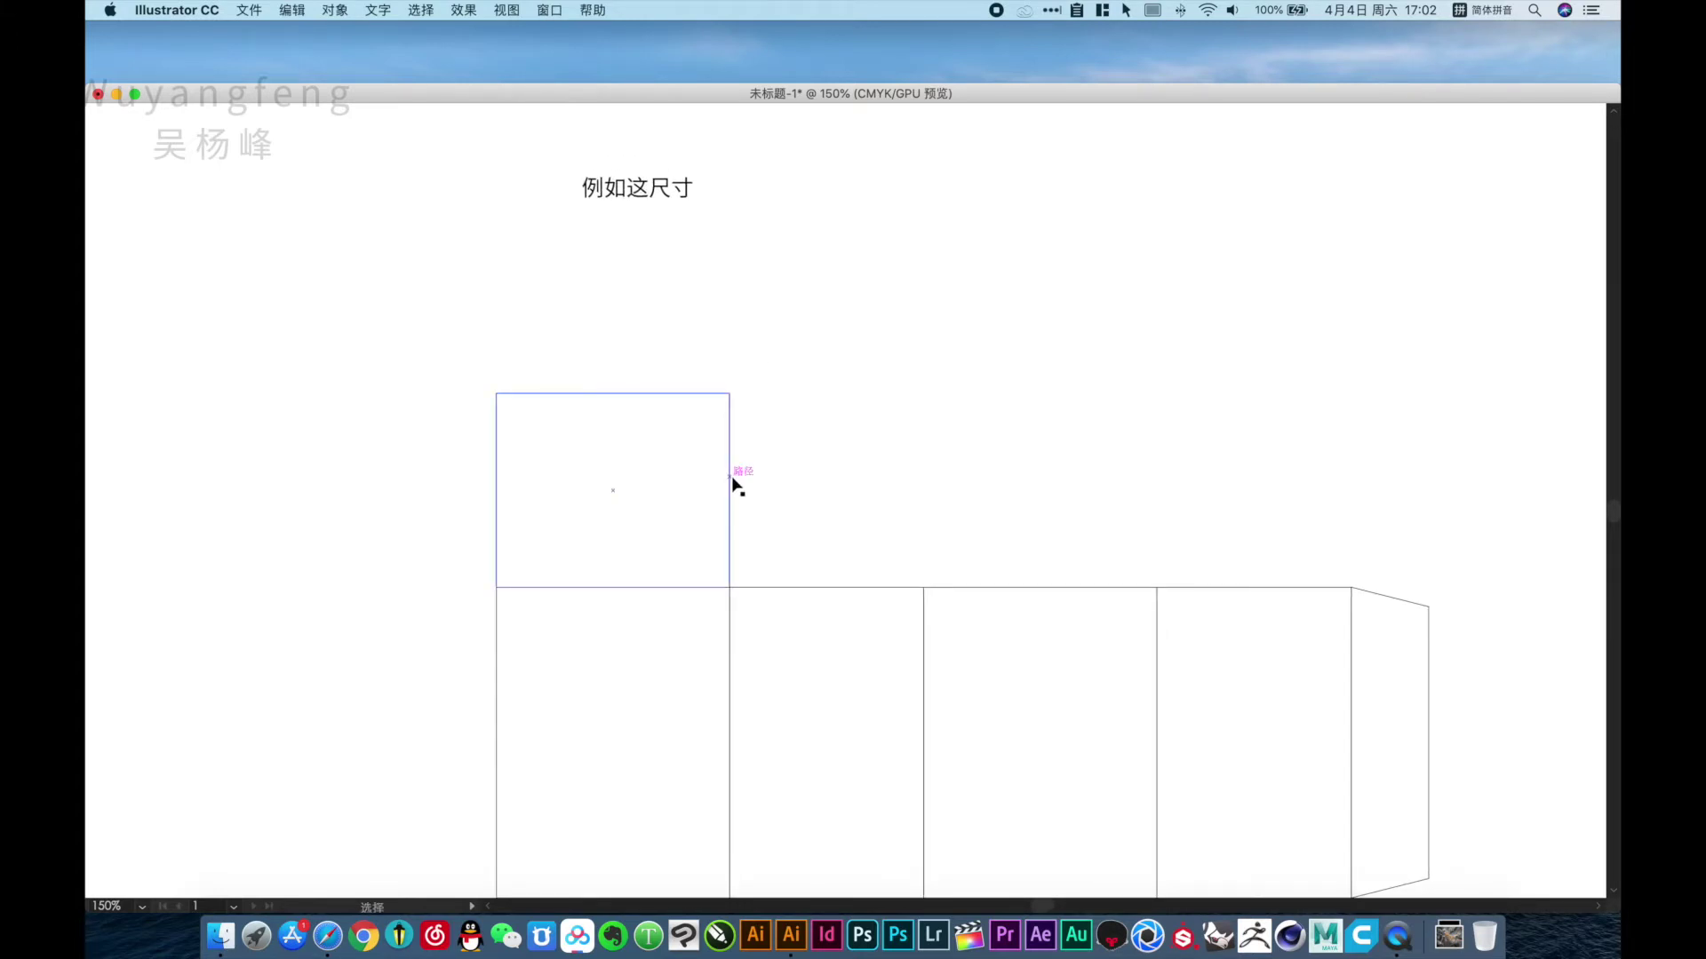
{"action": "left_click_drag", "start_coordinate": [746, 473], "coordinate": [699, 349]}
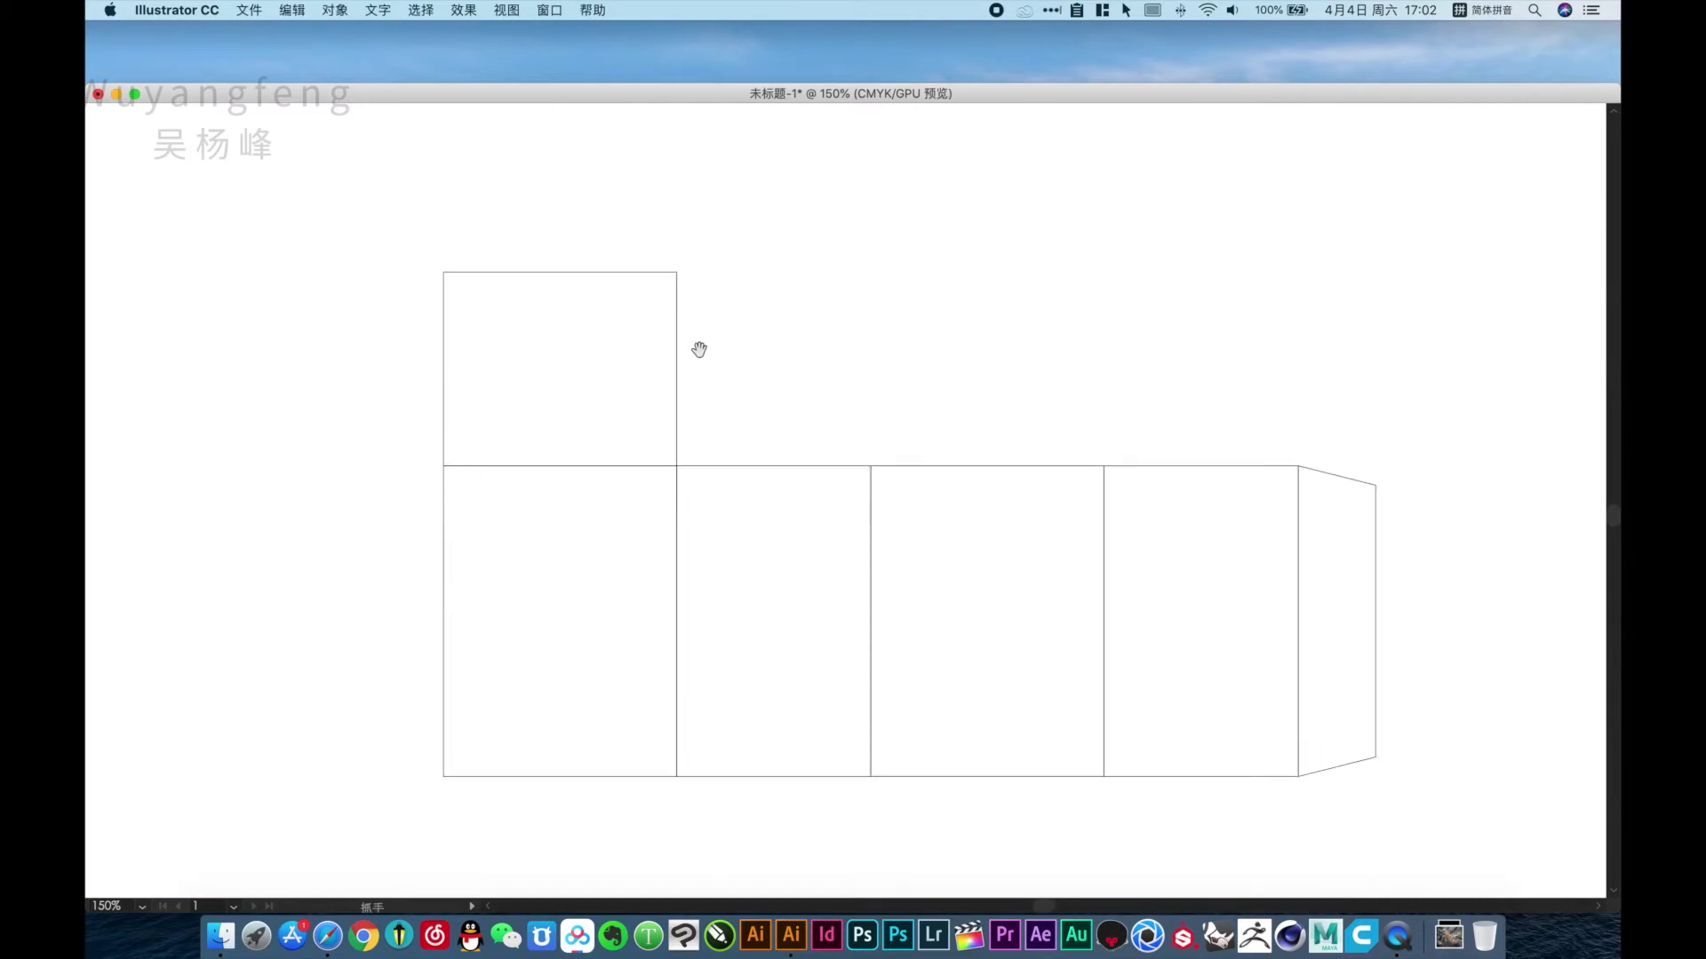
Duplicate the top panel upward and drag the copy shorter.
{"action": "key", "text": "super+a"}
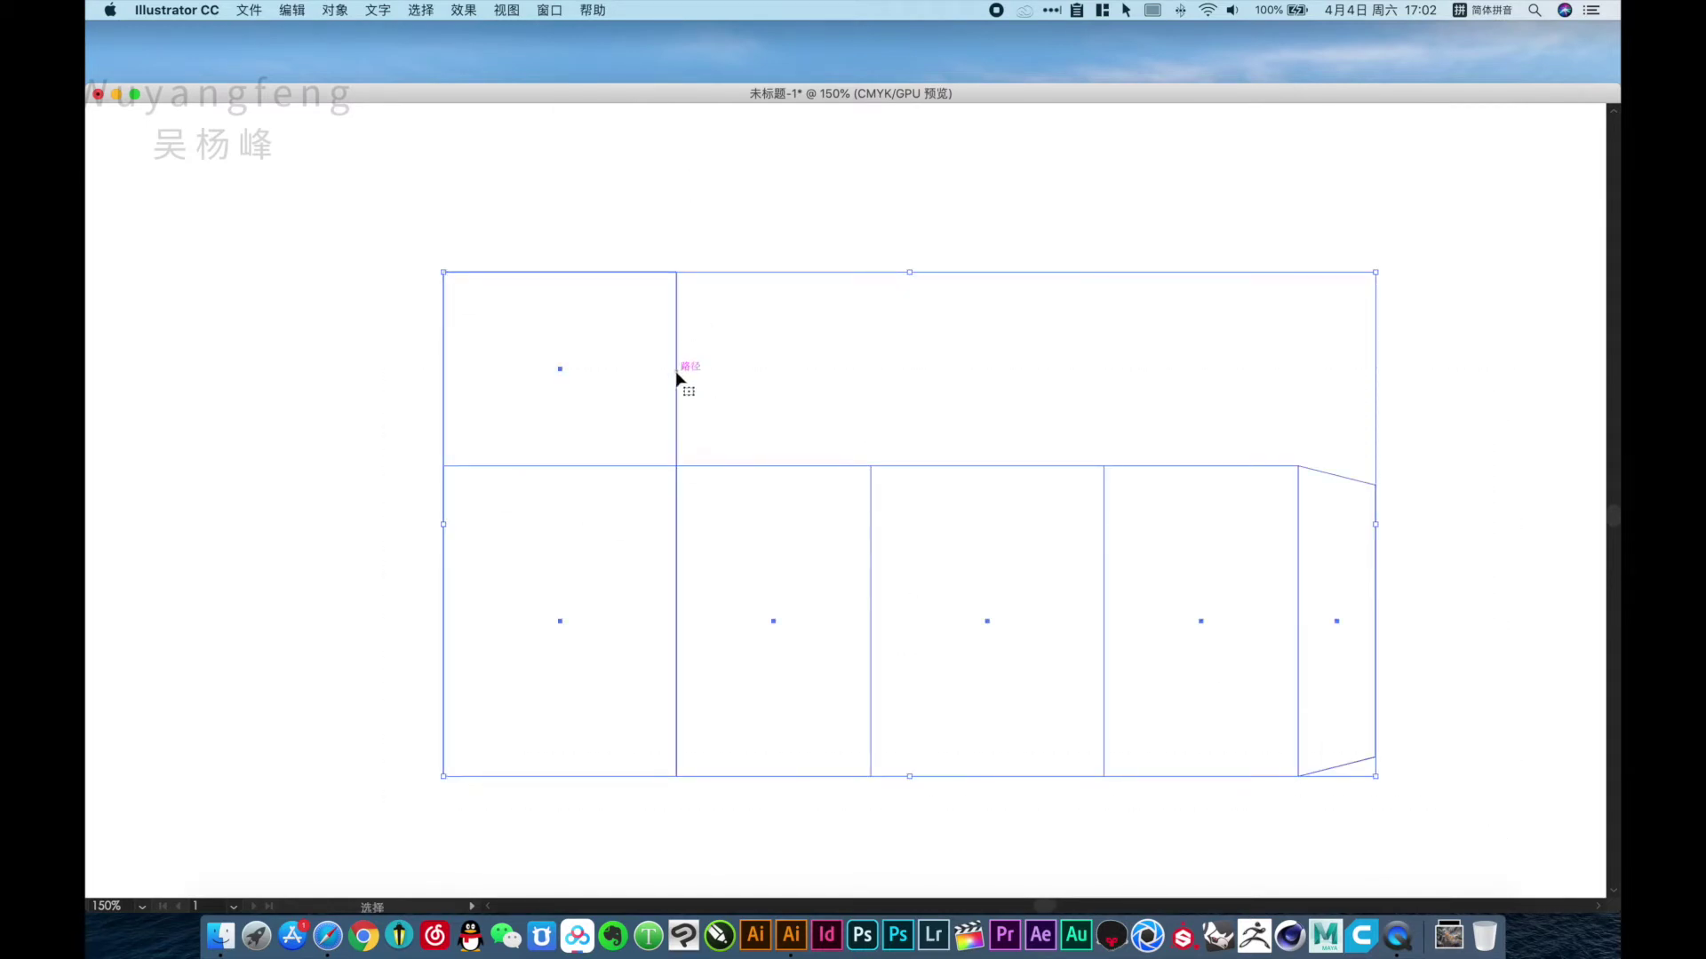
{"action": "left_click", "coordinate": [758, 430]}
{"action": "key", "text": "z"}
{"action": "left_click", "coordinate": [762, 429], "text": "alt"}
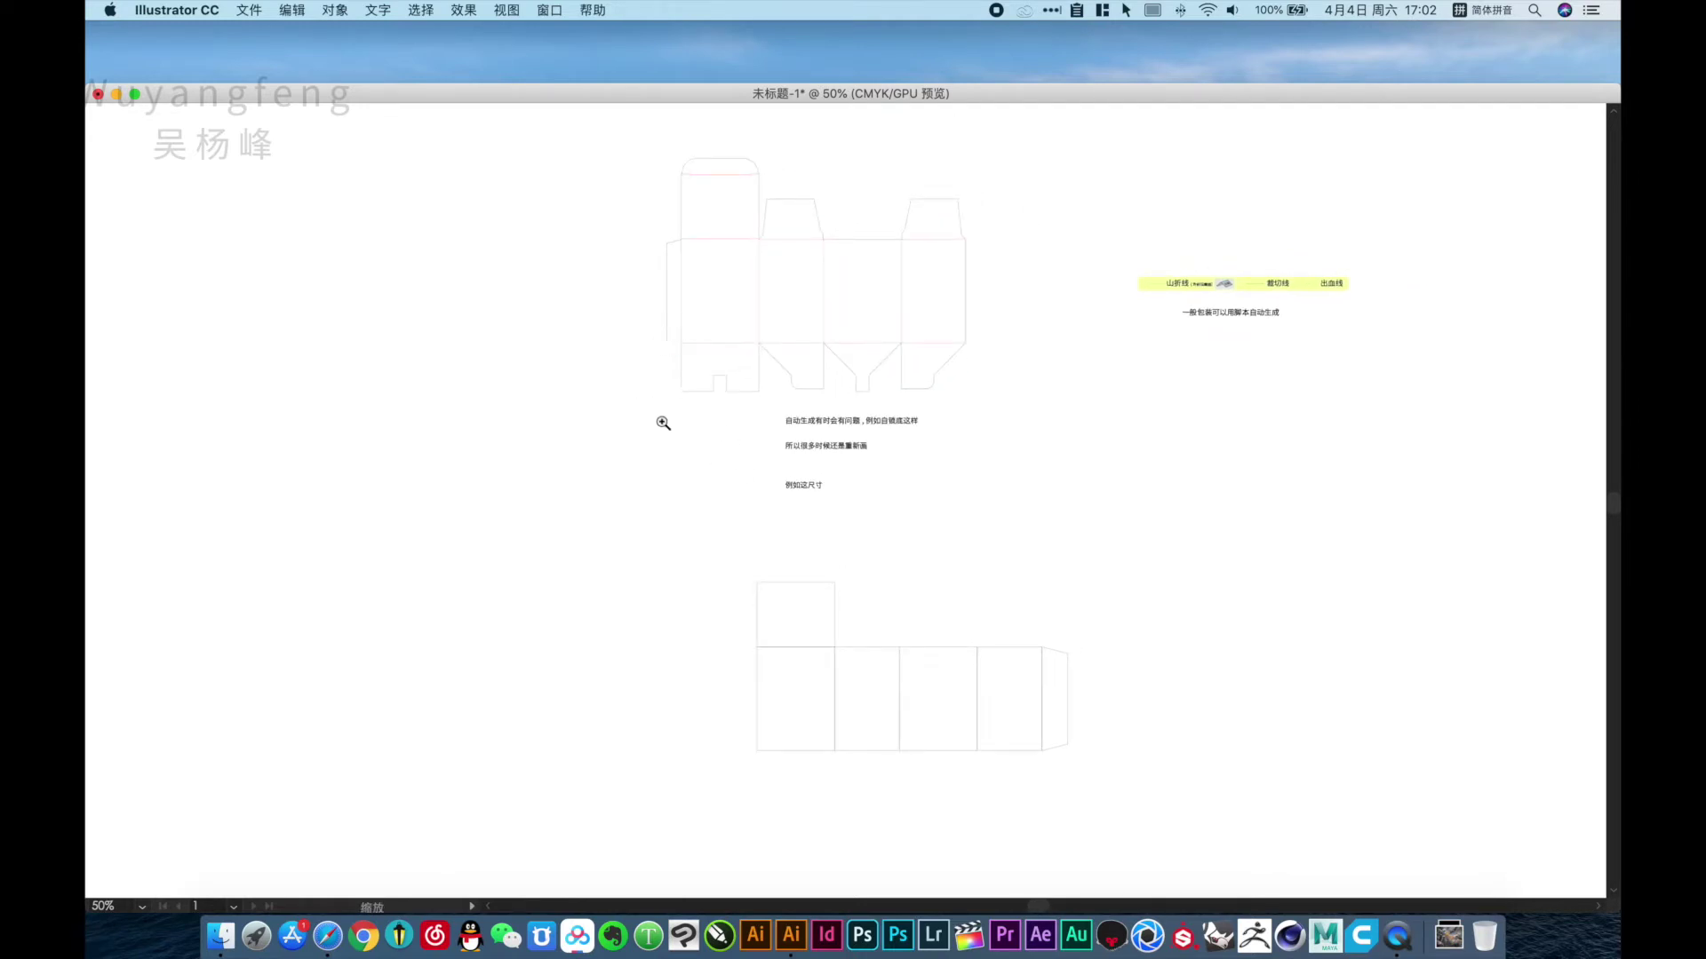
{"action": "left_click_drag", "start_coordinate": [684, 512], "coordinate": [1070, 704]}
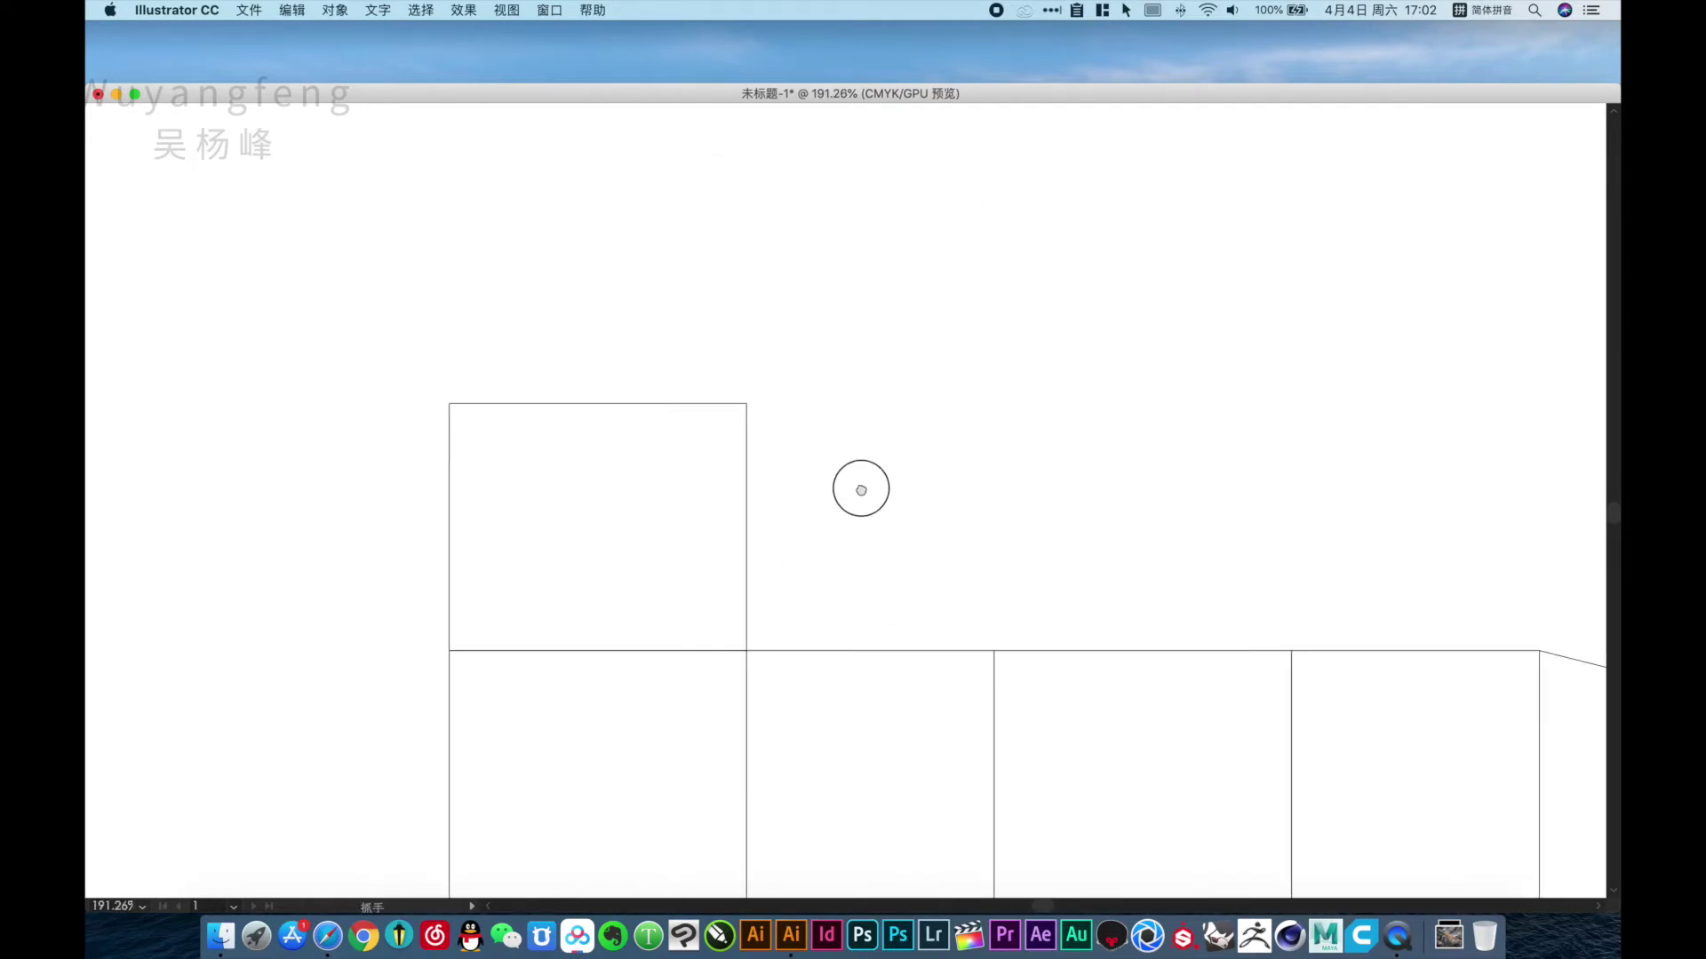
{"action": "key", "text": "v"}
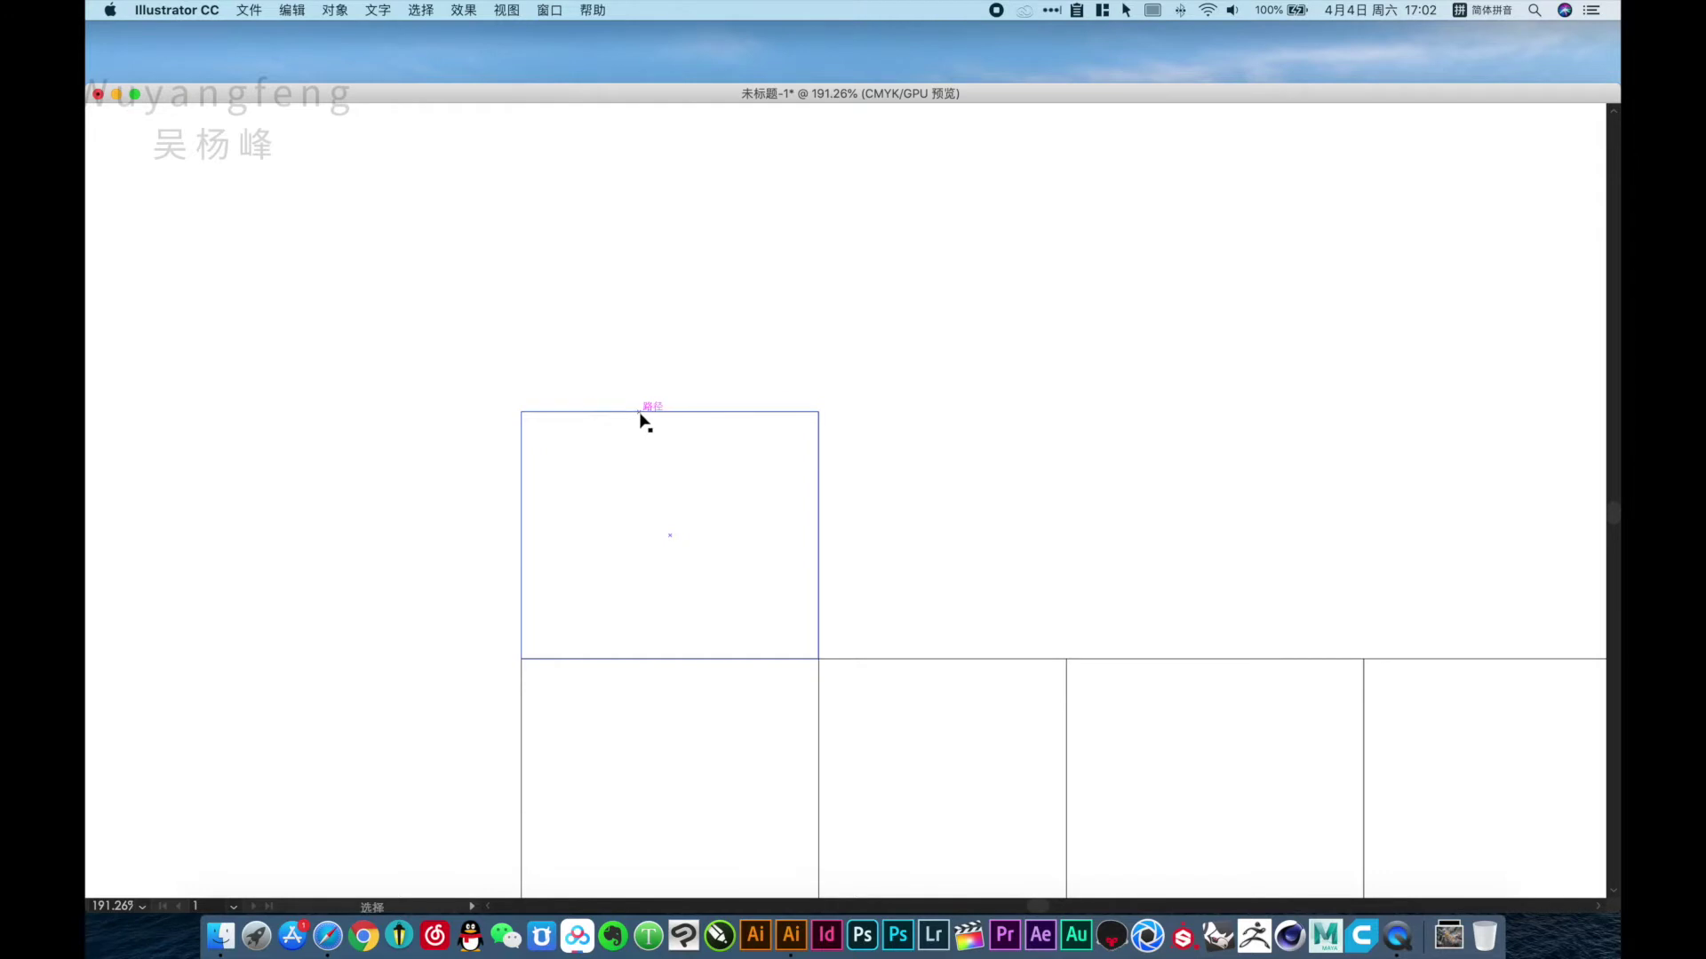
{"action": "left_click_drag", "start_coordinate": [644, 413], "coordinate": [644, 278]}
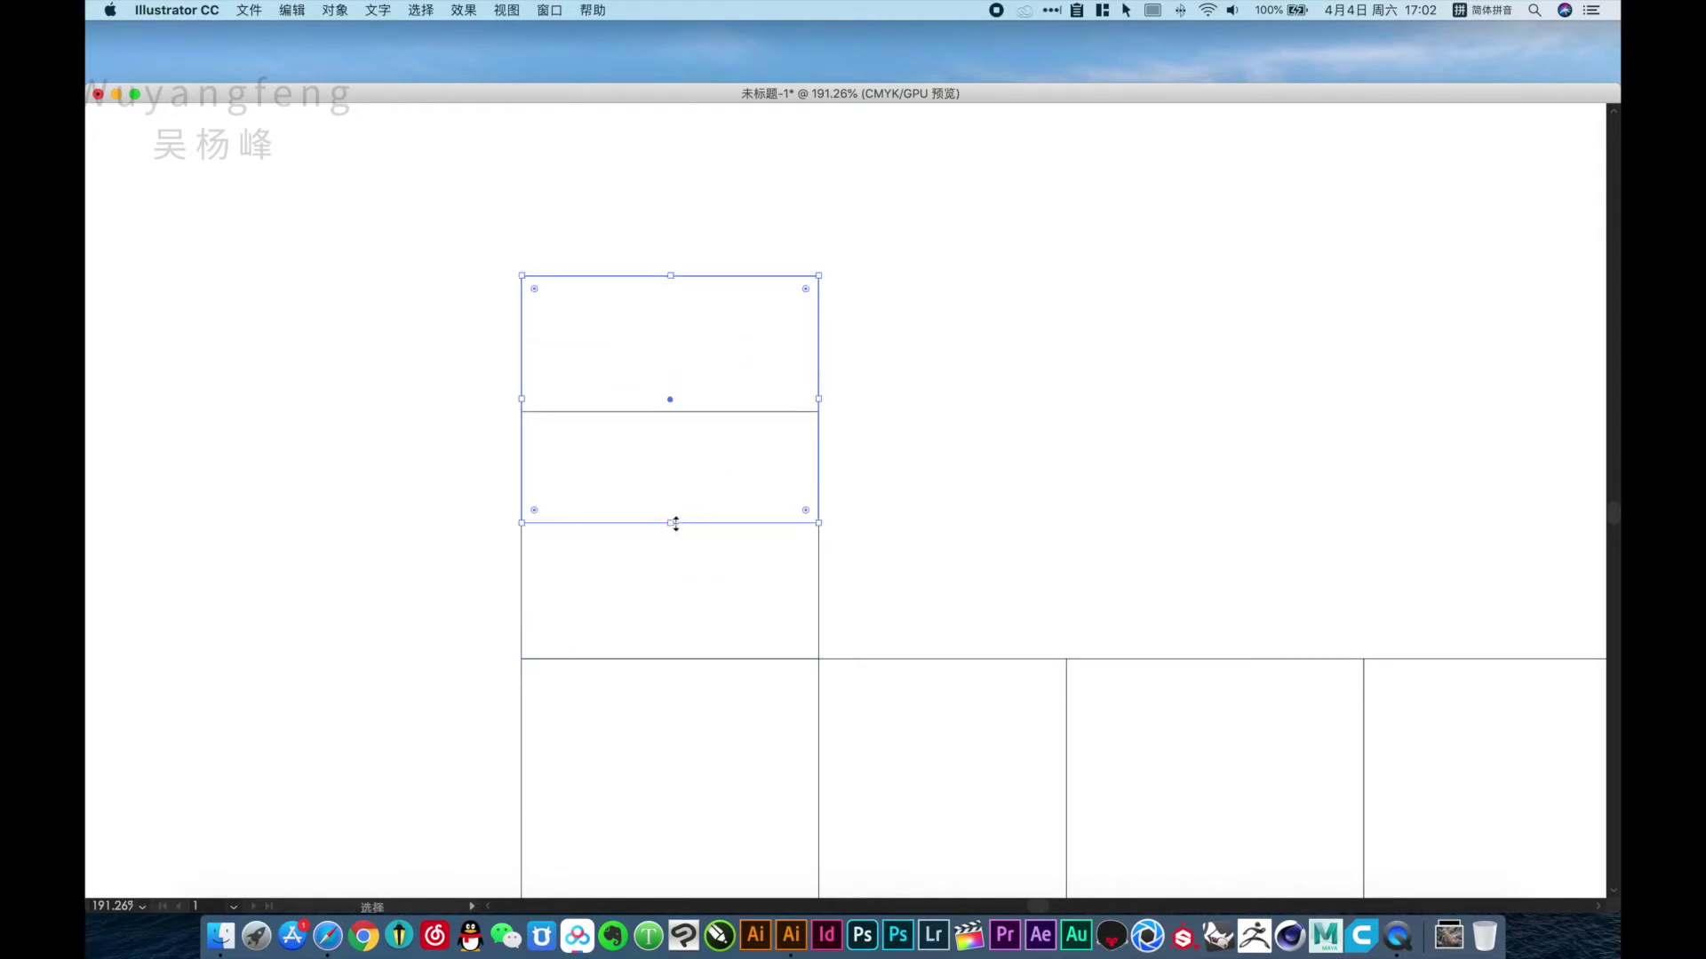
{"action": "left_click_drag", "start_coordinate": [672, 524], "coordinate": [671, 412]}
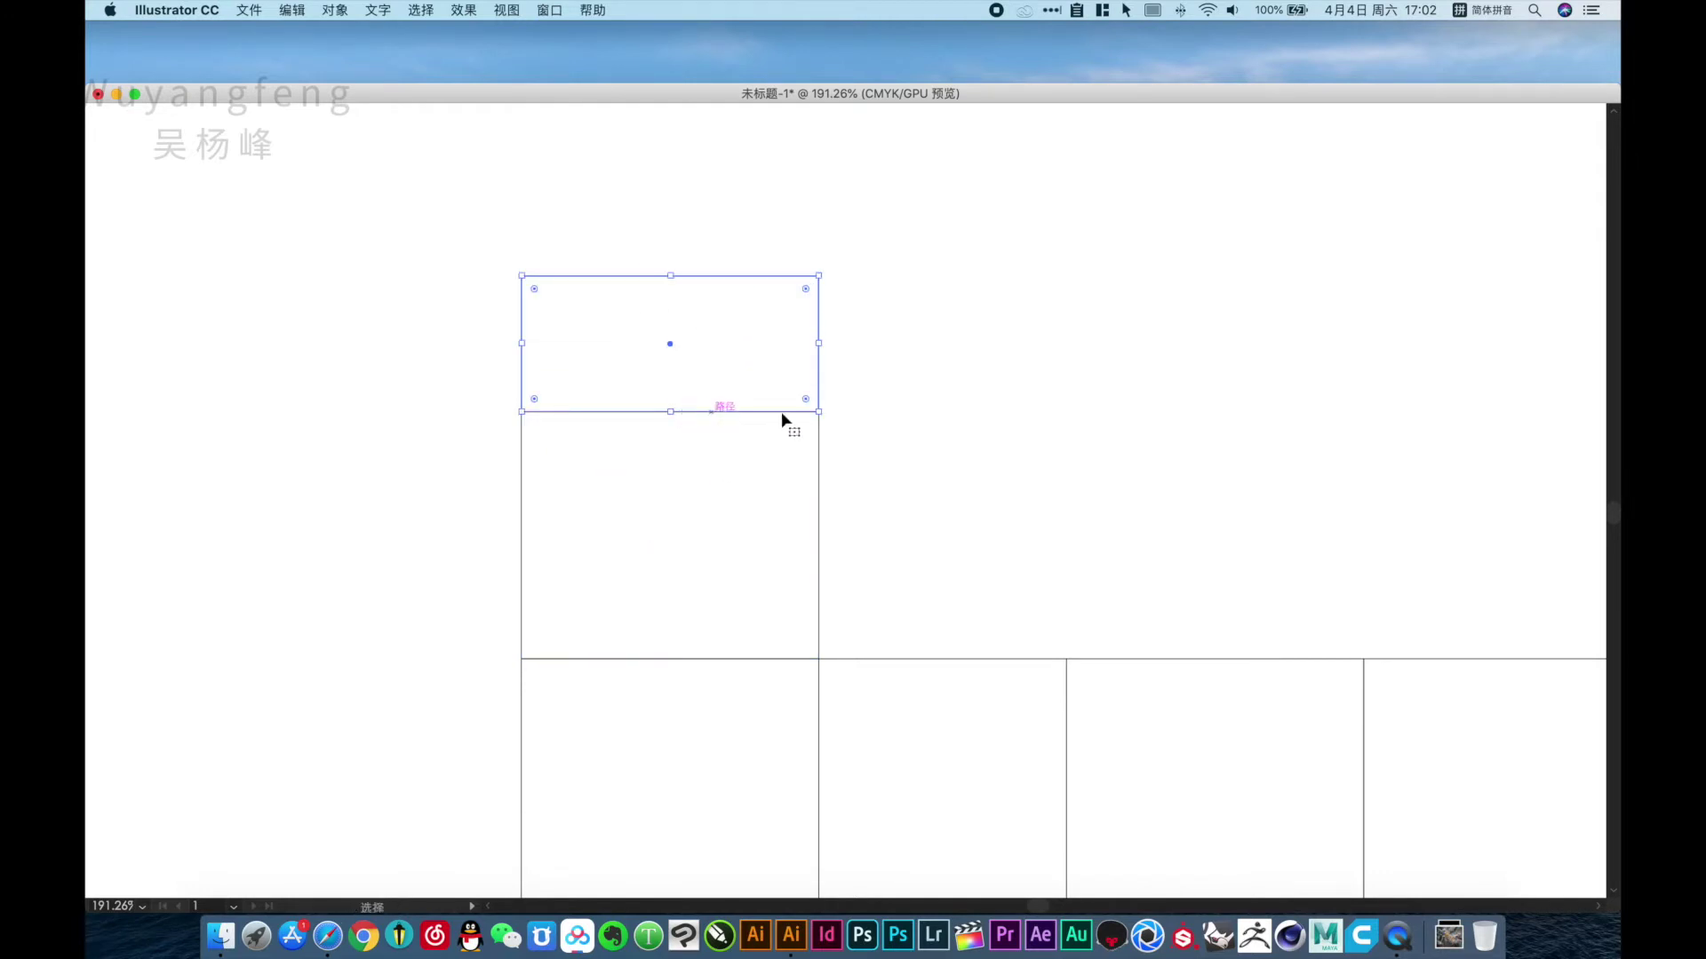
Set the copied rectangle's height to 20 mm in the Transform panel.
{"action": "key", "text": "Tab"}
{"action": "left_click", "coordinate": [1383, 281]}
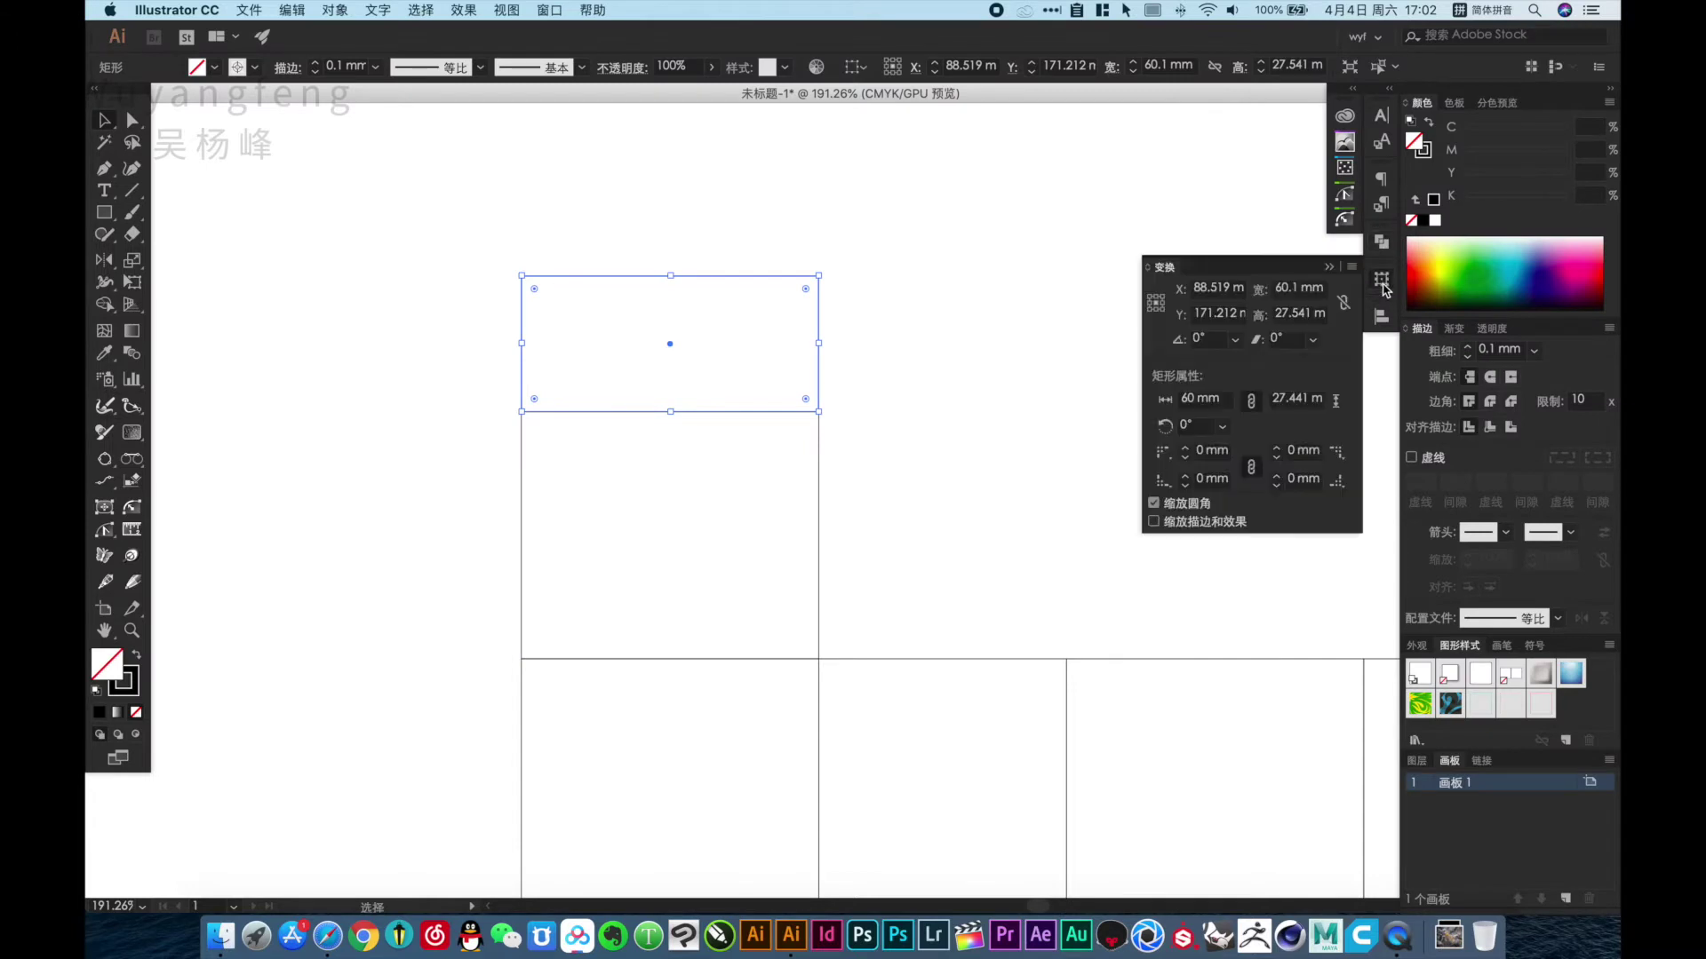
{"action": "double_click", "coordinate": [1290, 314]}
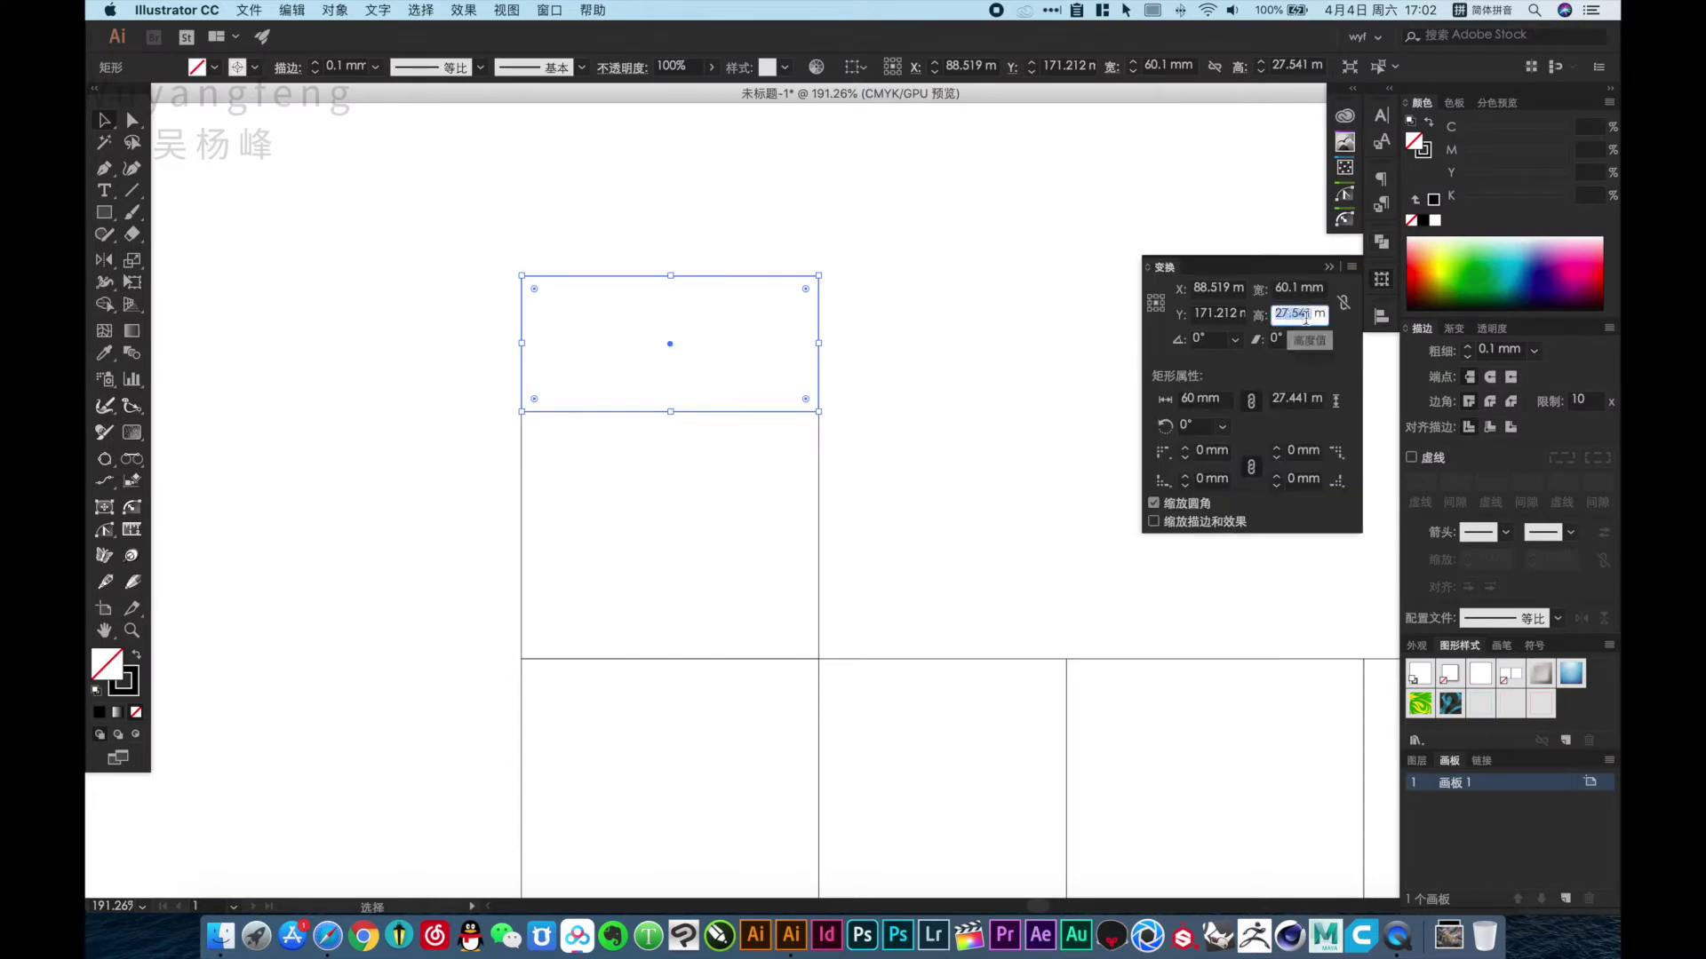
{"action": "type", "text": "20mm"}
{"action": "key", "text": "Return"}
Snap the flap rectangle onto the top panel and nudge its top-left corner inward.
{"action": "left_click", "coordinate": [902, 391]}
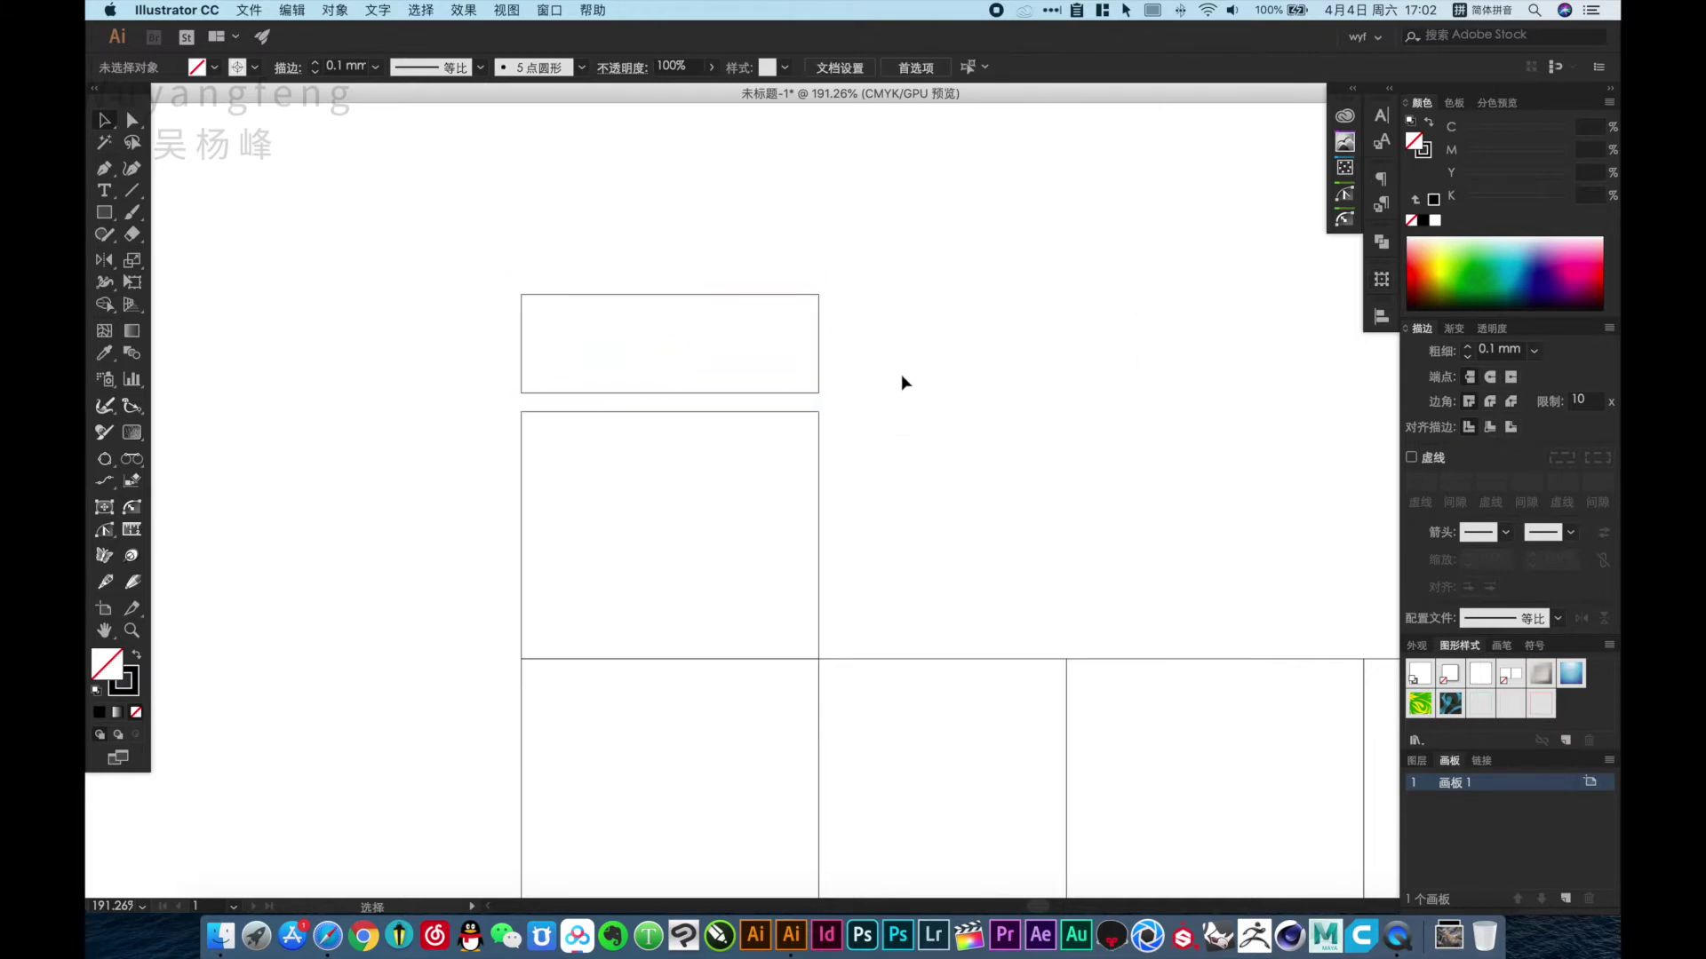
{"action": "mouse_move", "coordinate": [282, 177]}
{"action": "left_mouse_down"}
{"action": "mouse_move", "coordinate": [943, 538]}
{"action": "mouse_move", "coordinate": [977, 599]}
{"action": "left_mouse_up"}
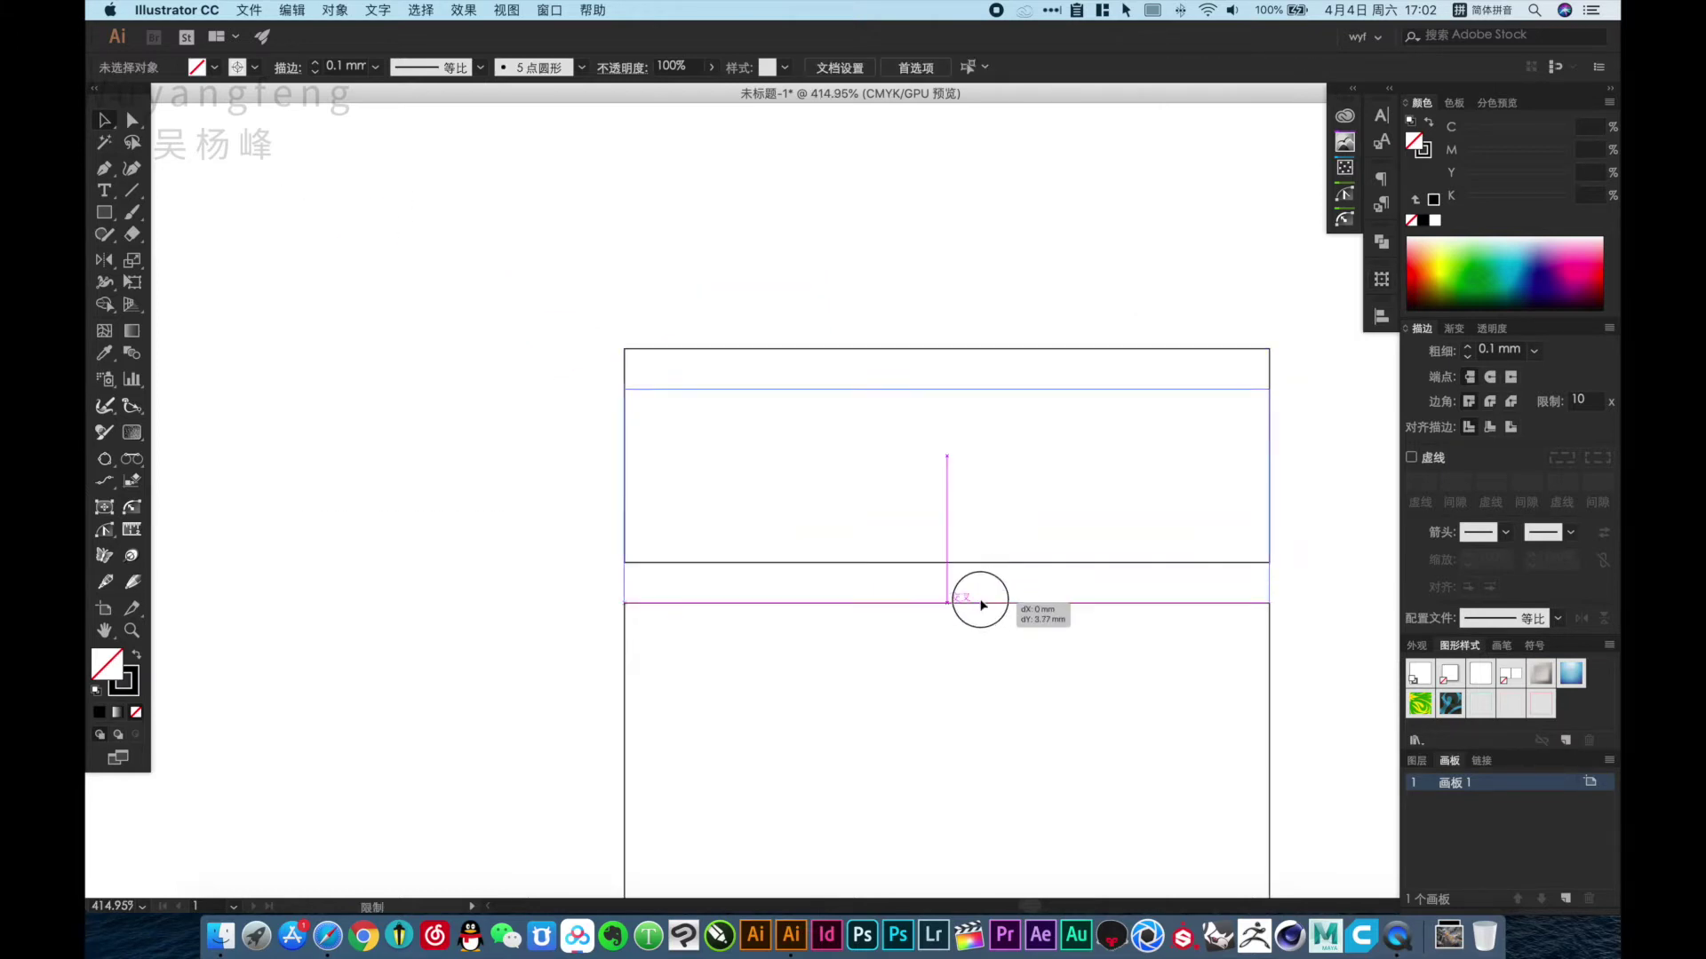
{"action": "left_click", "coordinate": [708, 288]}
{"action": "key", "text": "a"}
{"action": "left_click_drag", "start_coordinate": [591, 356], "coordinate": [662, 418]}
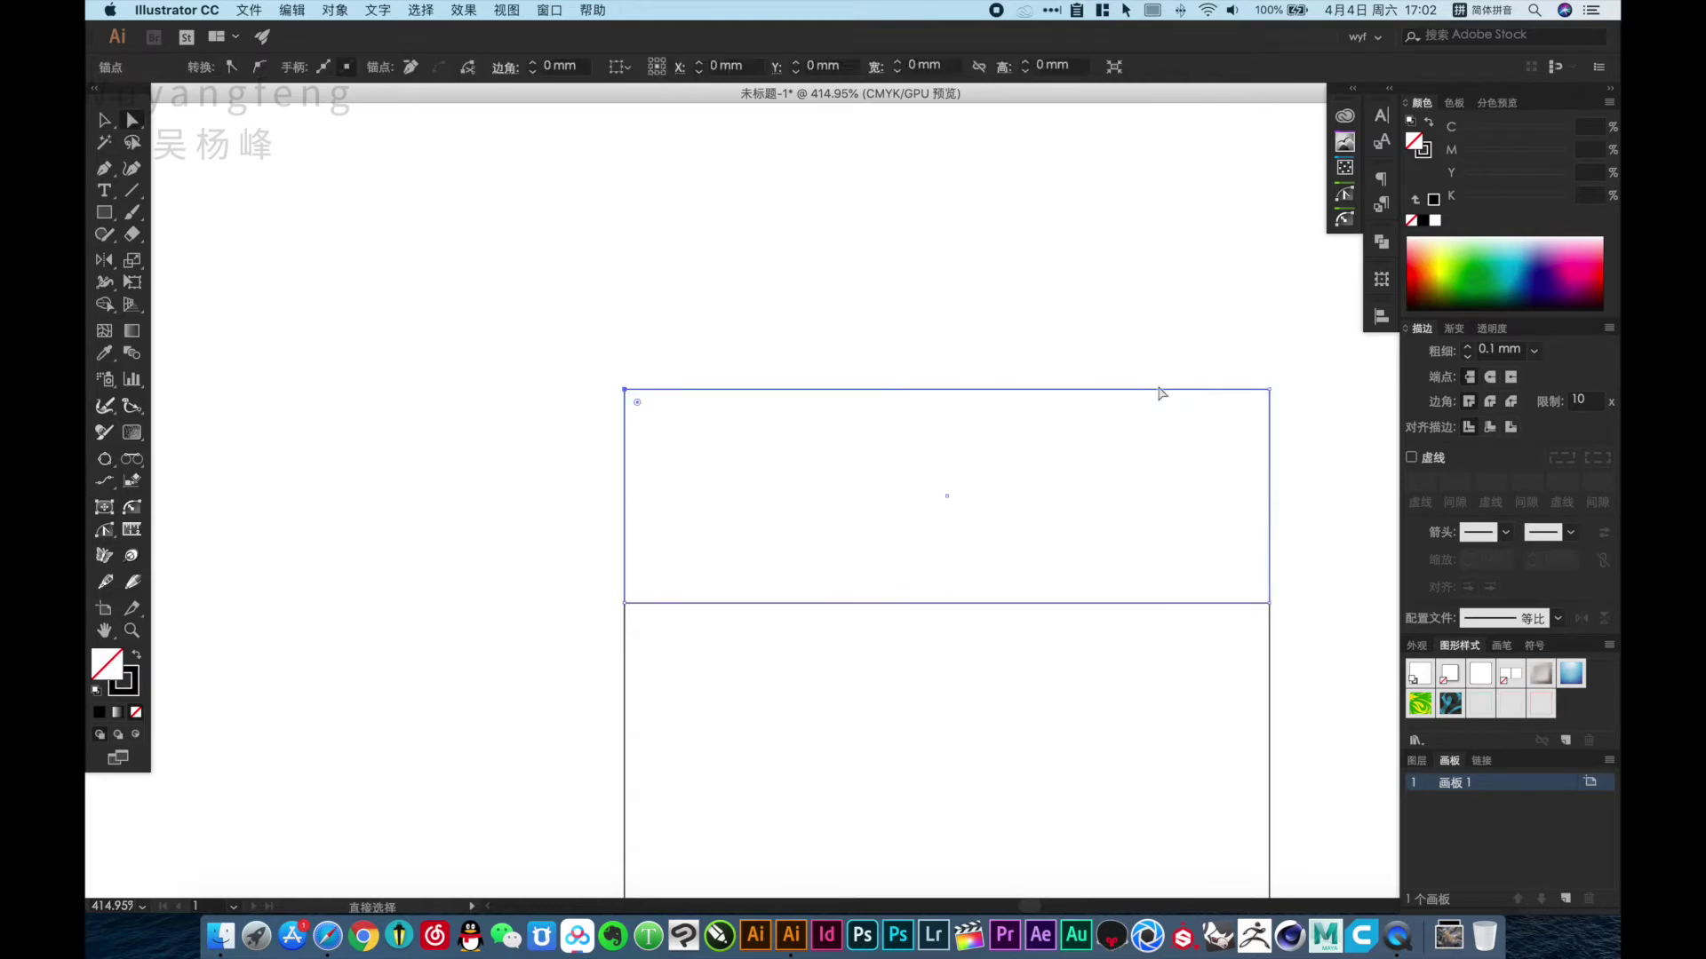
{"action": "key", "text": "shift+Right"}
Nudge the flap's top corners sideways and check the nudge step in Preferences.
{"action": "left_click_drag", "start_coordinate": [1226, 350], "coordinate": [1295, 430]}
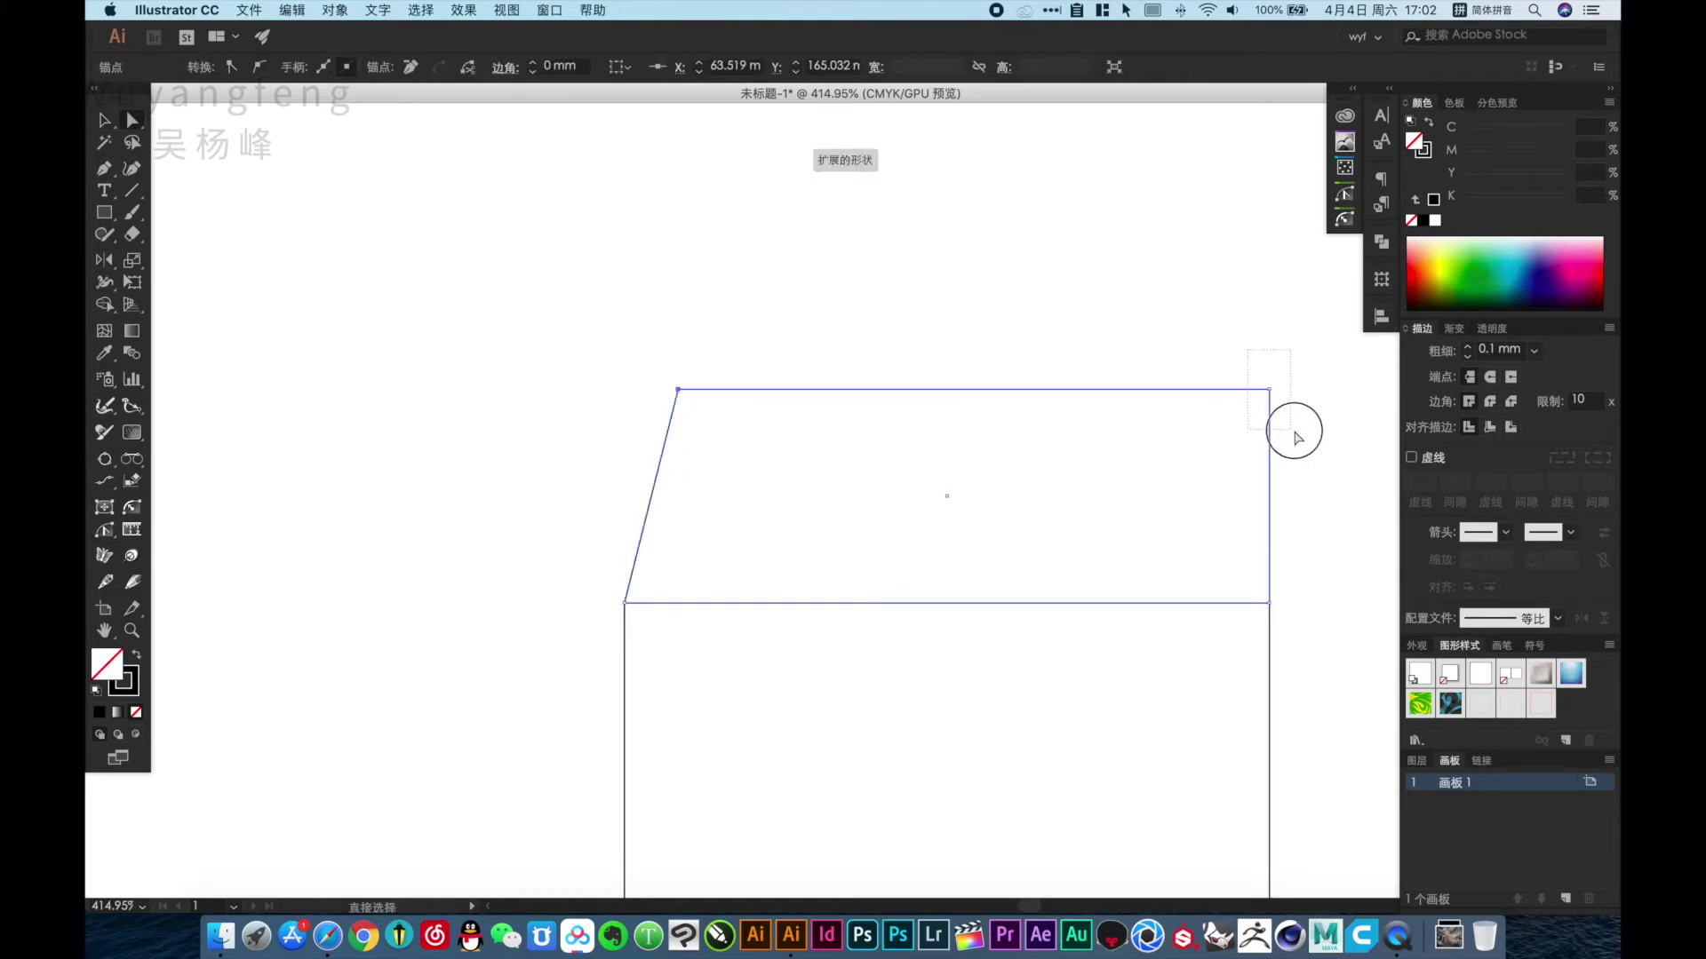
{"action": "key", "text": "shift+Left"}
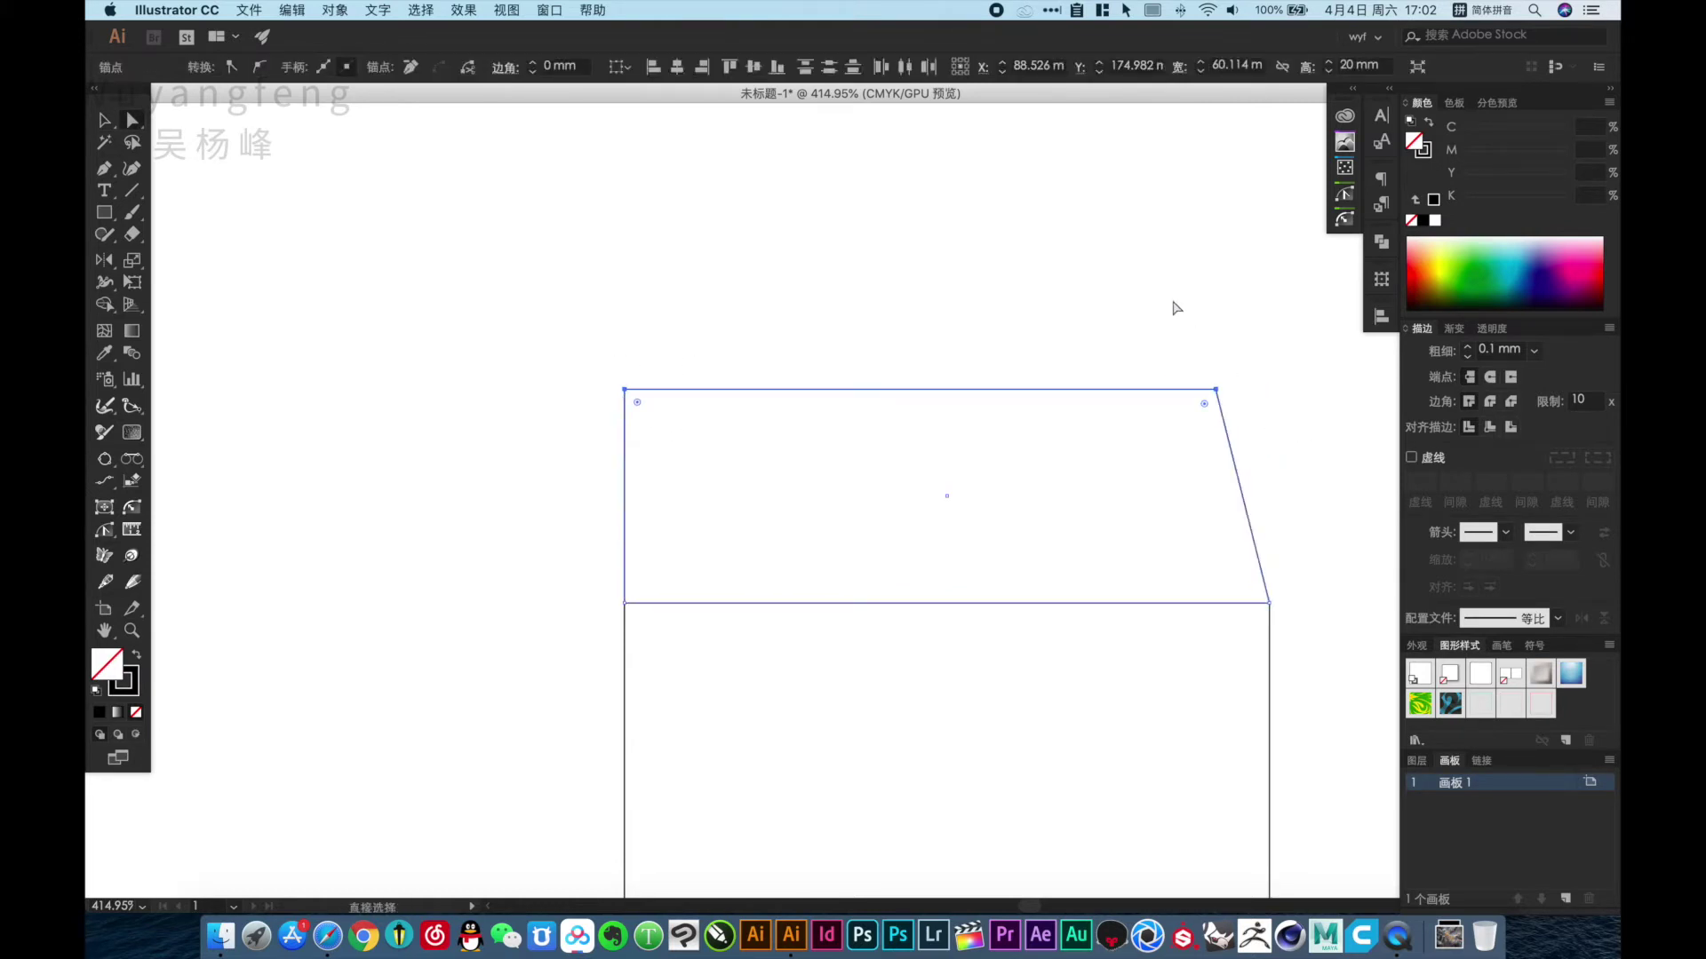
{"action": "key", "text": "Right"}
{"action": "key", "text": "Right"}
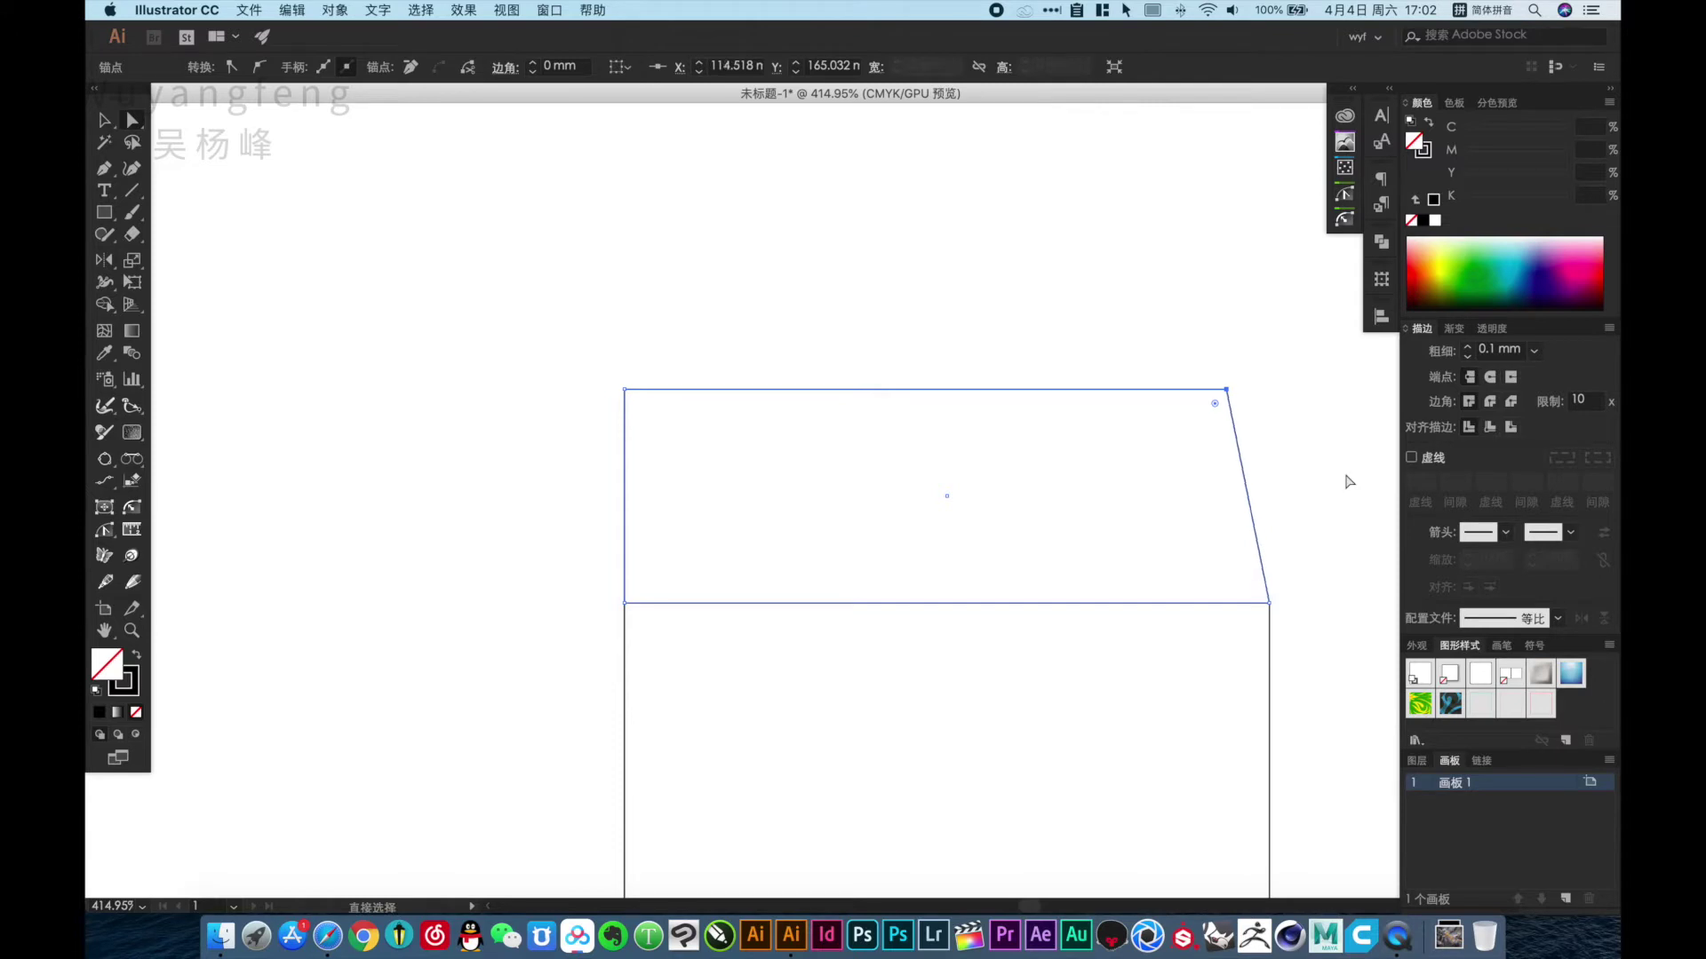
{"action": "key", "text": "Right"}
{"action": "key", "text": "Right"}
{"action": "key", "text": "Right"}
{"action": "key", "text": "Right"}
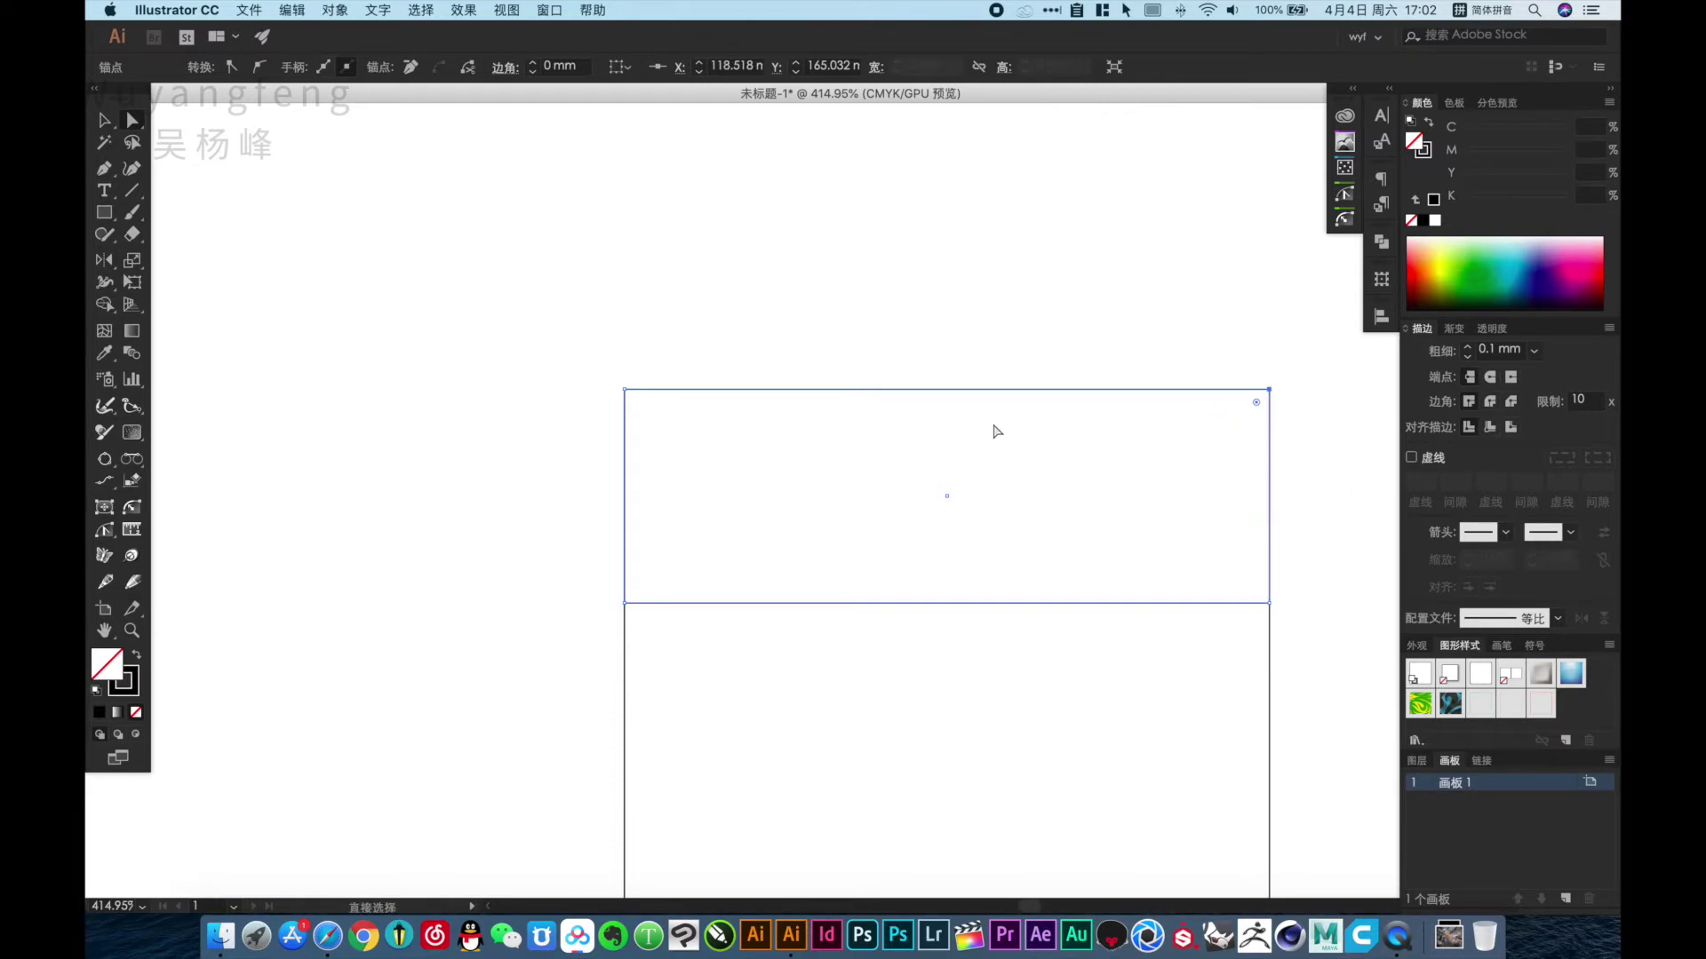
{"action": "key", "text": "super"}
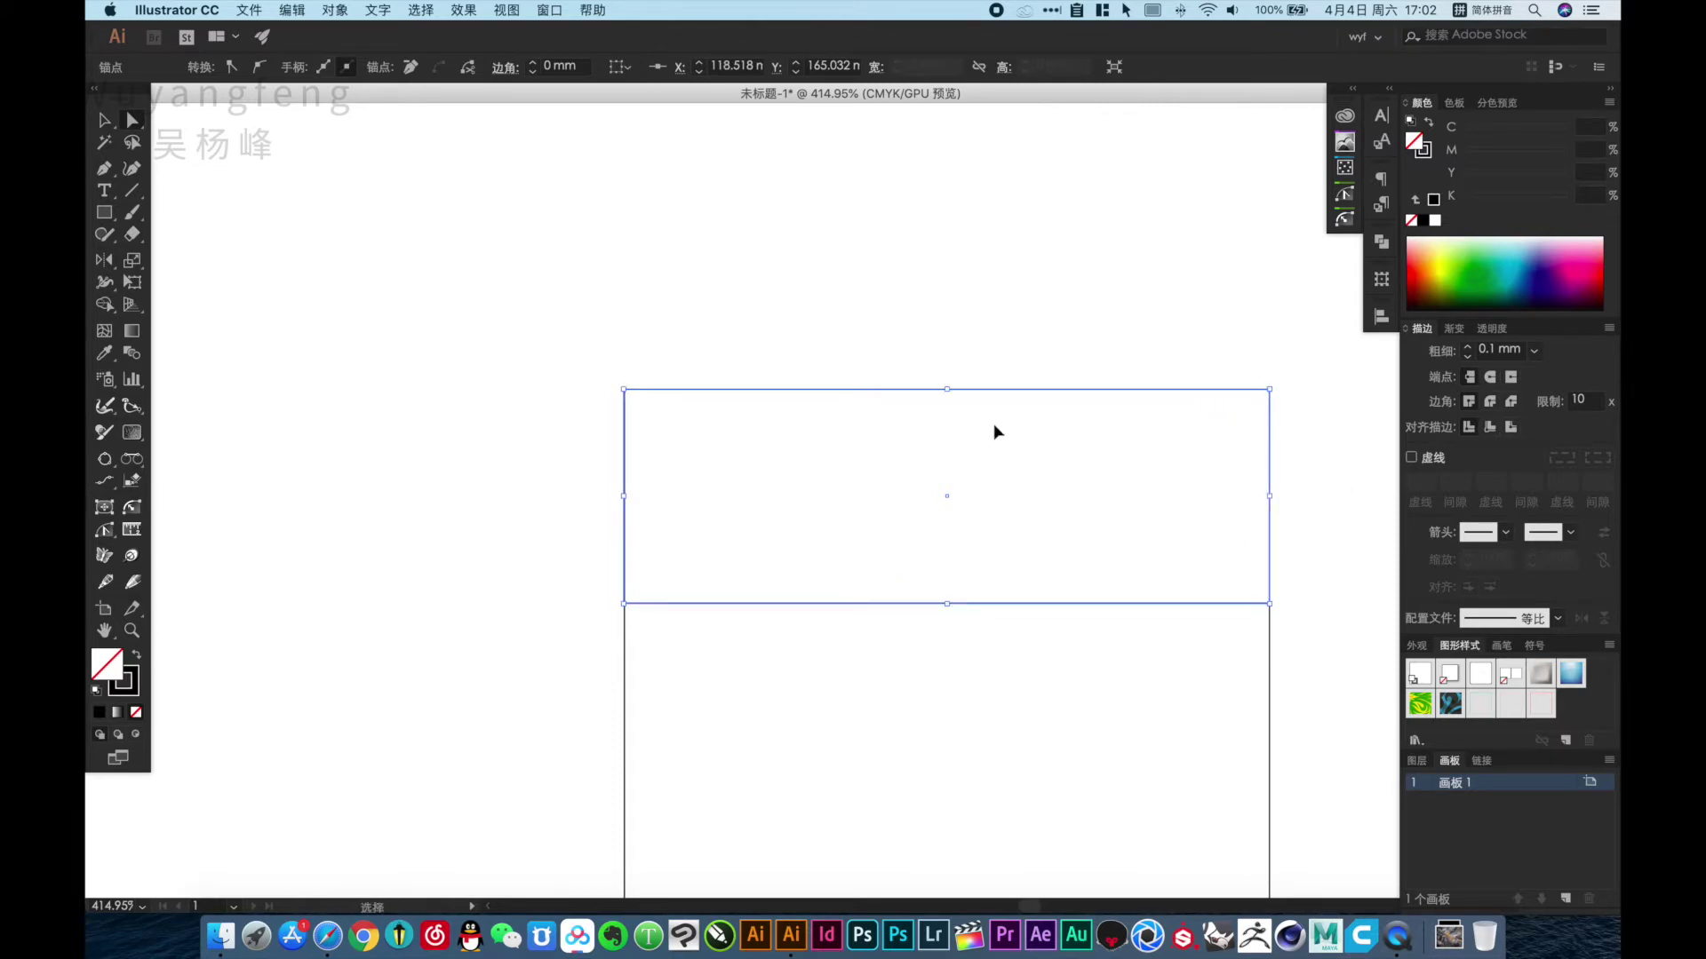
{"action": "key", "text": "super+k"}
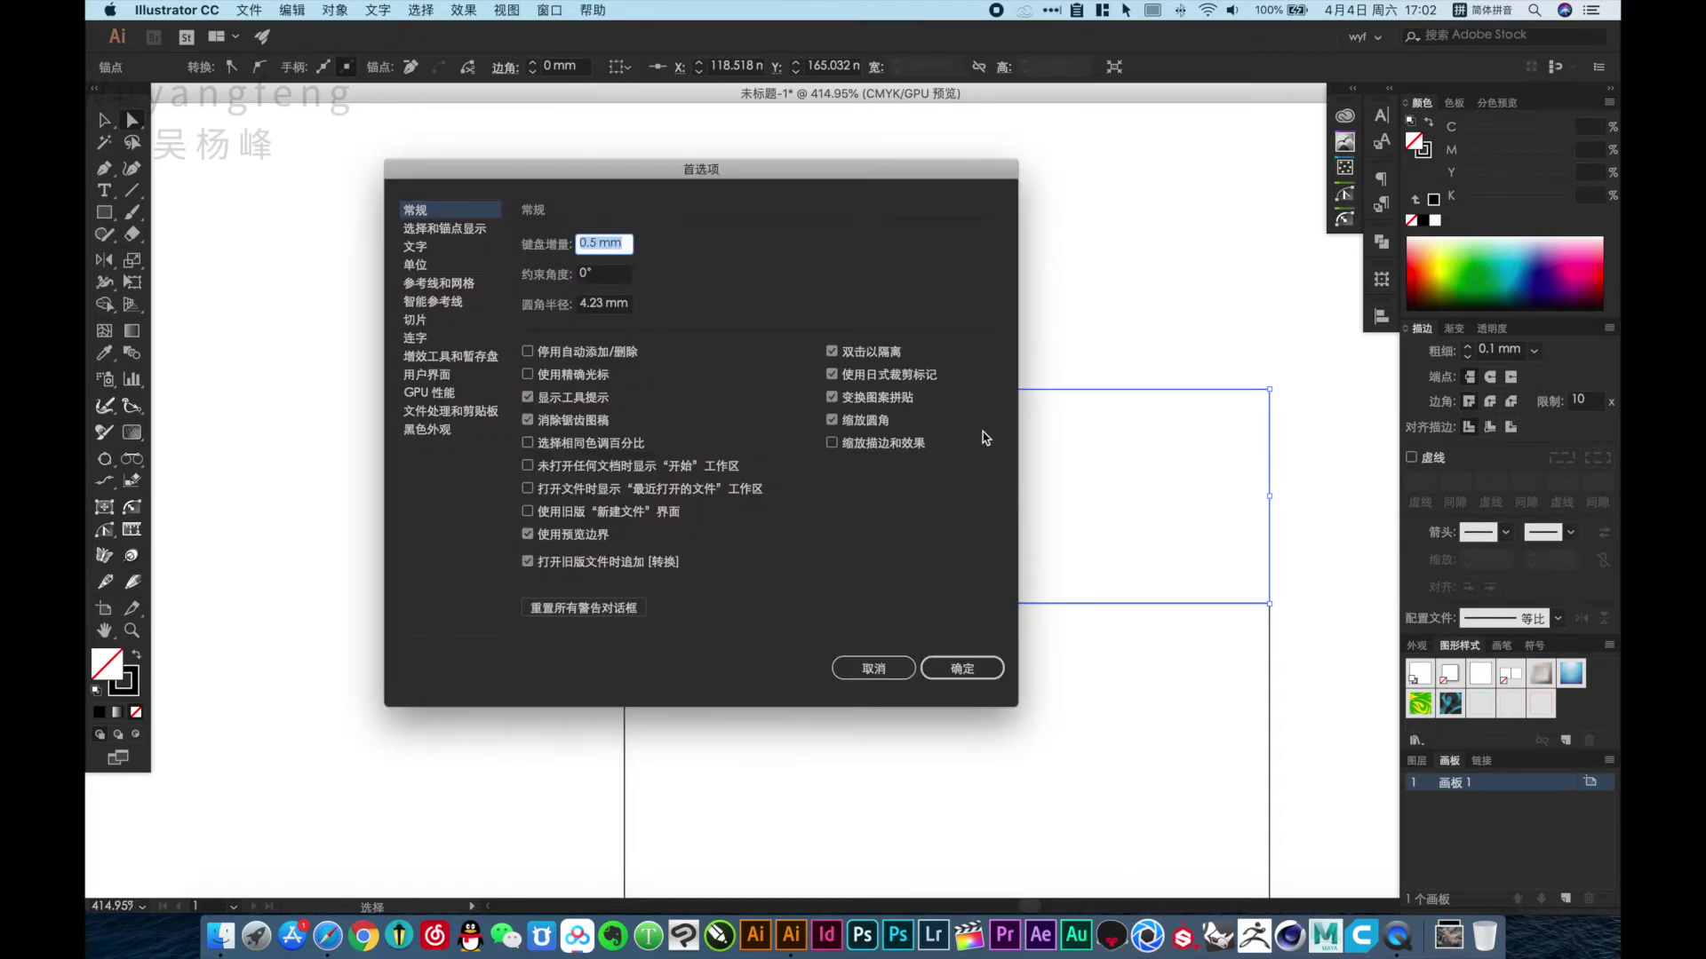
{"action": "key", "text": "Return"}
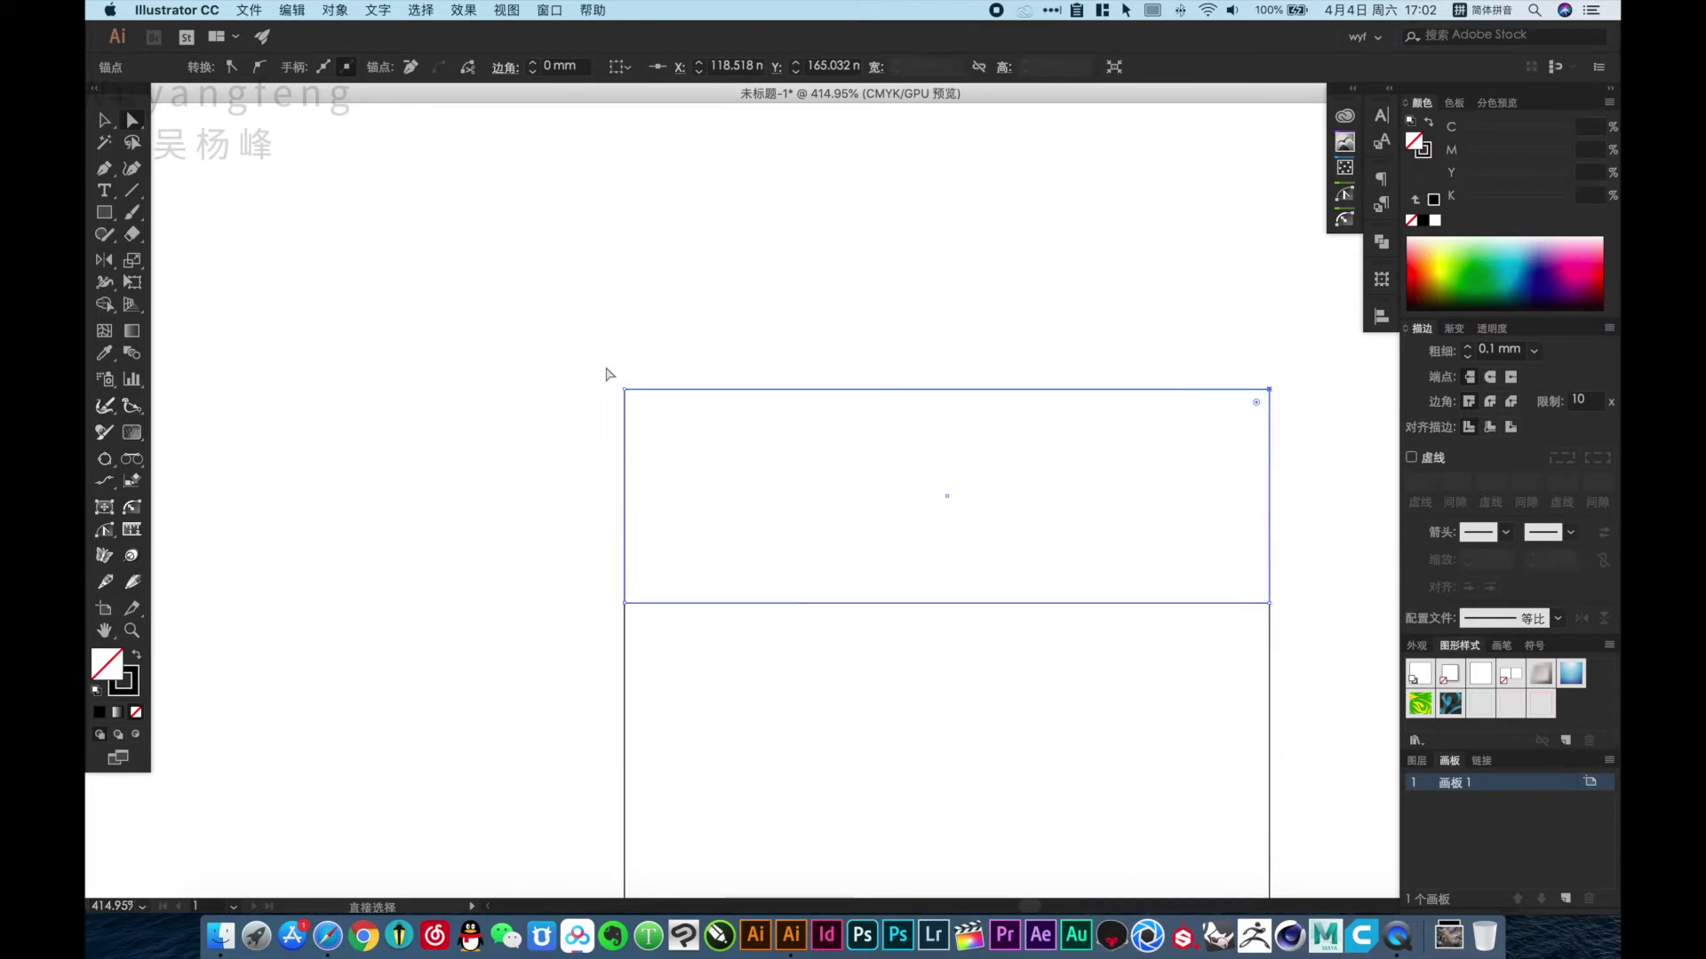
Nudge both top corners inward to finish the trapezoid tuck flap.
{"action": "key", "text": "Right"}
{"action": "left_click", "coordinate": [1269, 389]}
{"action": "key", "text": "Left"}
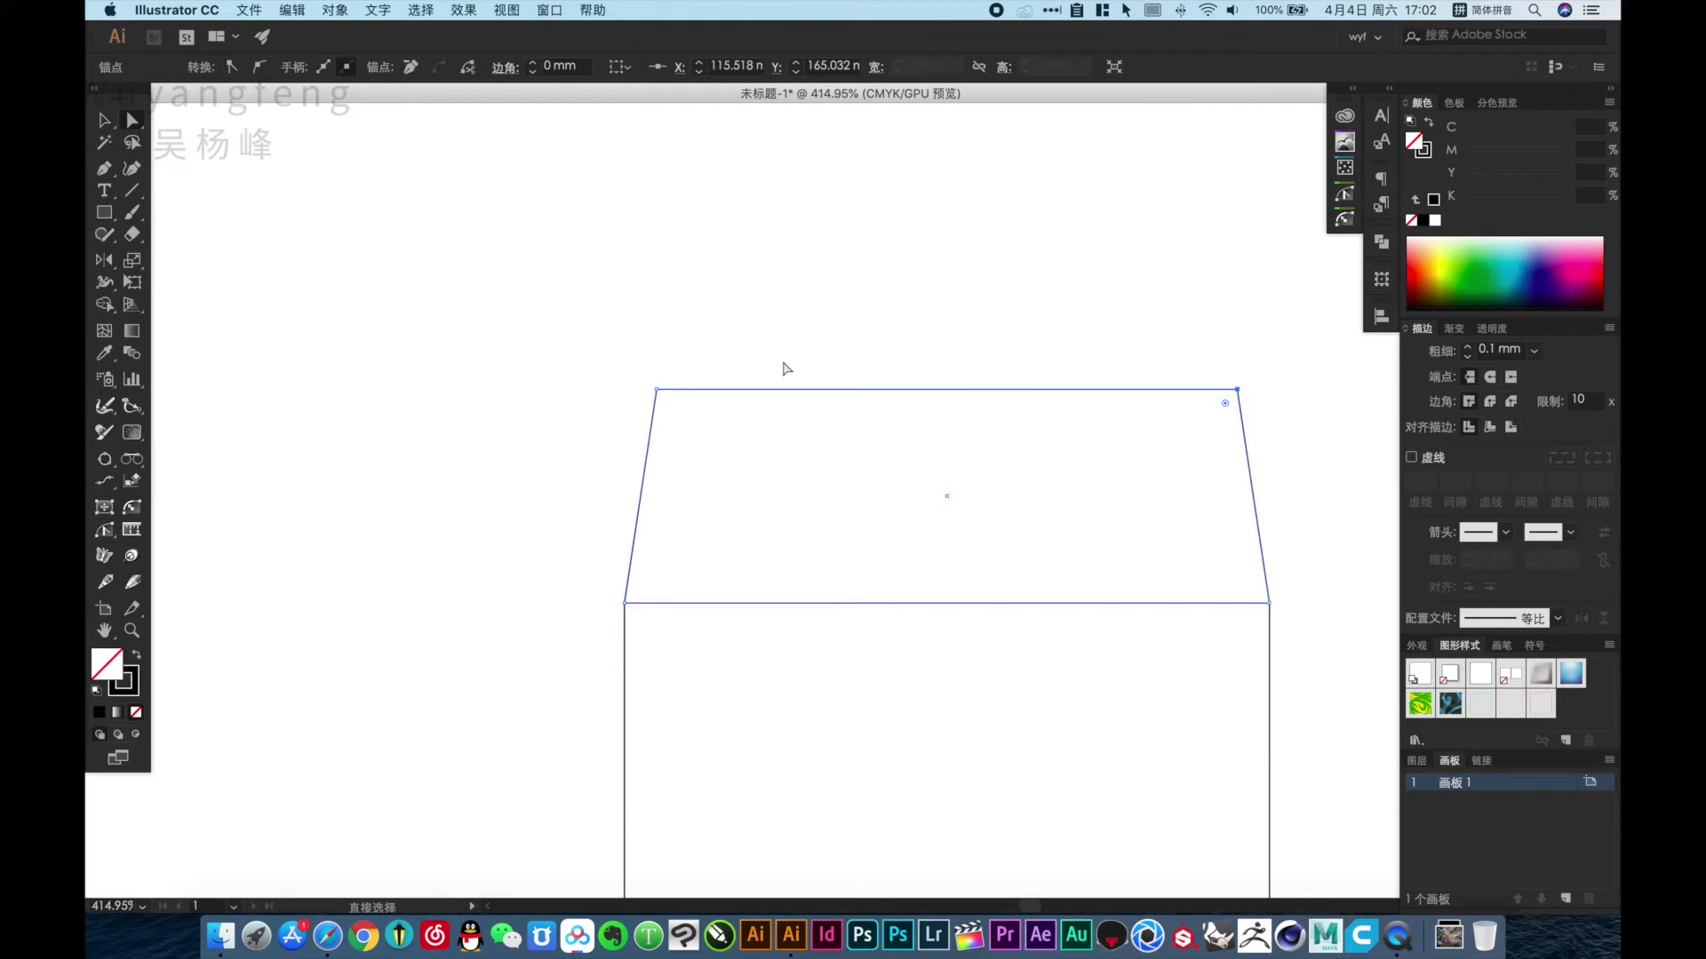
{"action": "left_click", "coordinate": [855, 300]}
{"action": "left_click", "coordinate": [952, 503], "text": "alt"}
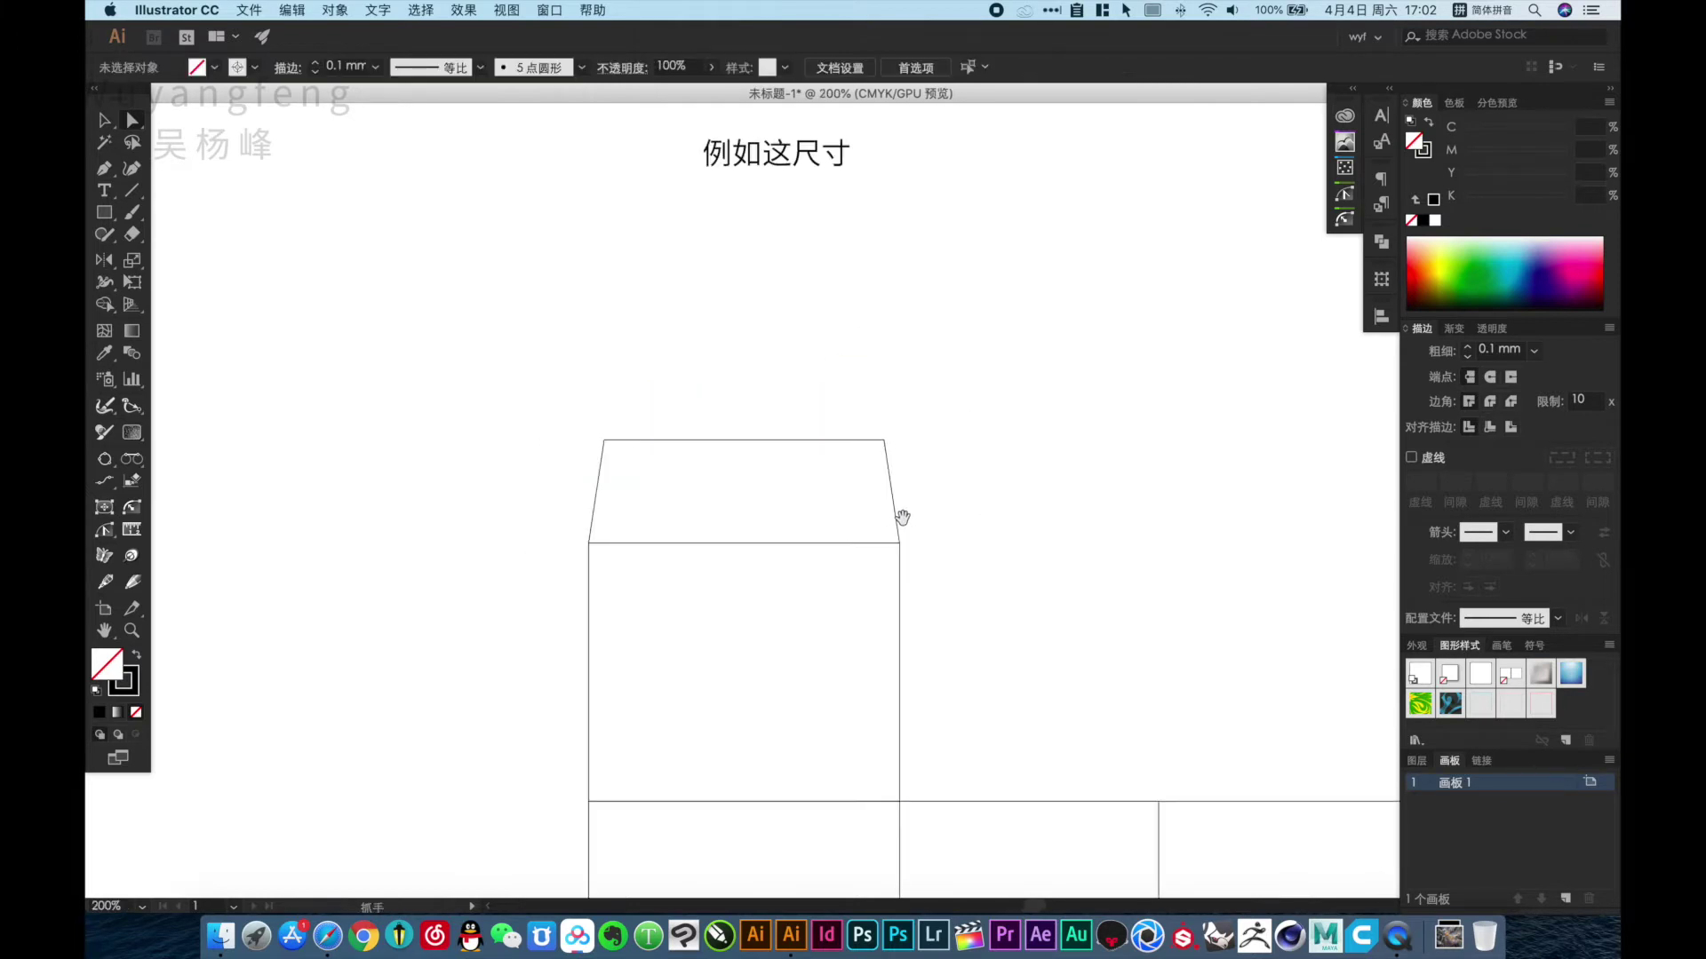
Select the tuck flap's two top anchors and give them a 5 mm corner radius.
{"action": "left_click", "coordinate": [898, 510], "text": "alt"}
{"action": "left_click", "coordinate": [835, 508], "text": "alt"}
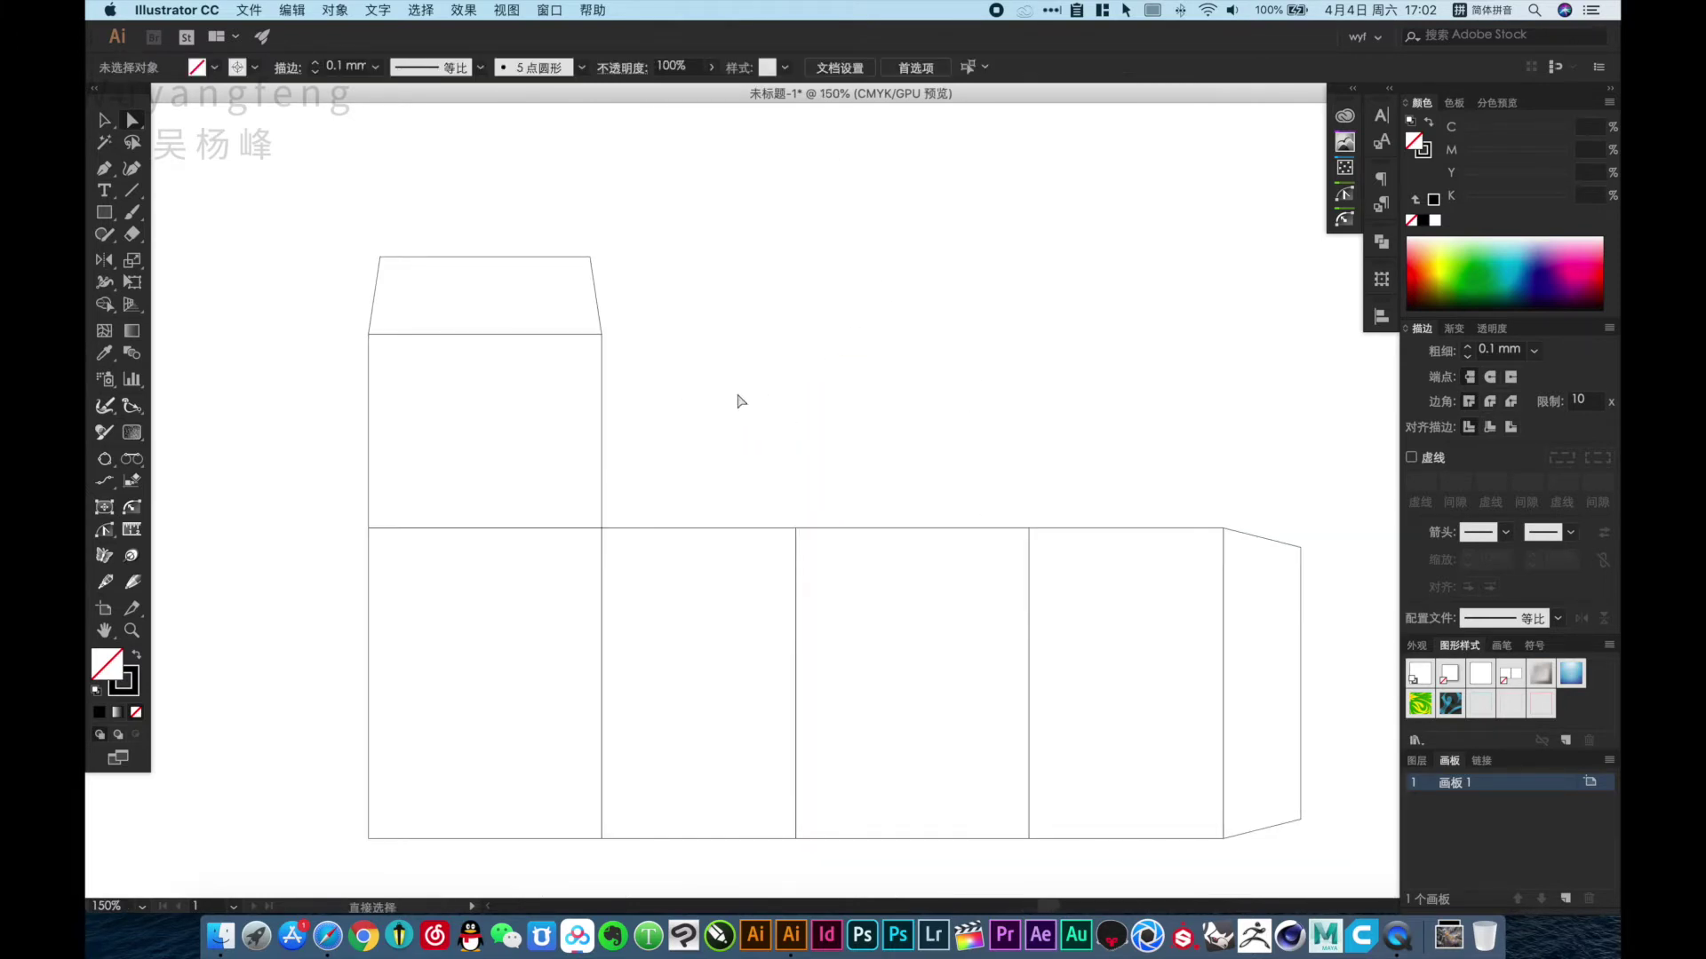
{"action": "scroll", "coordinate": [769, 418], "scroll_direction": "down", "scroll_amount": 3}
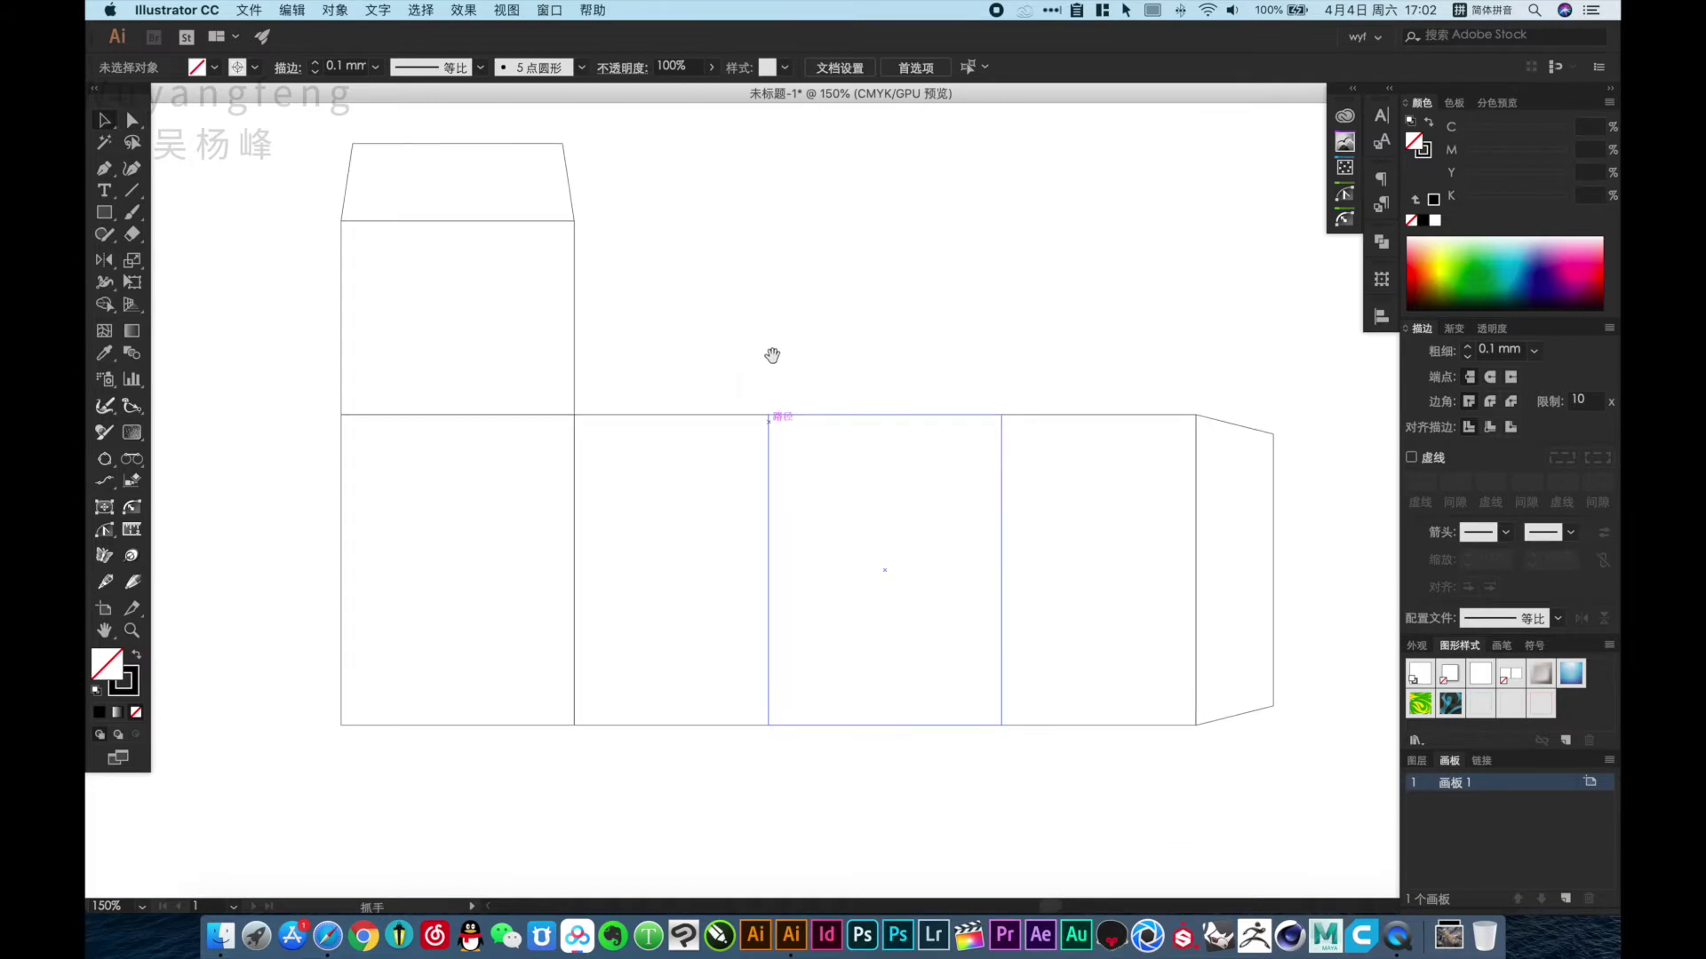
{"action": "scroll", "coordinate": [746, 320], "scroll_direction": "up", "scroll_amount": 2}
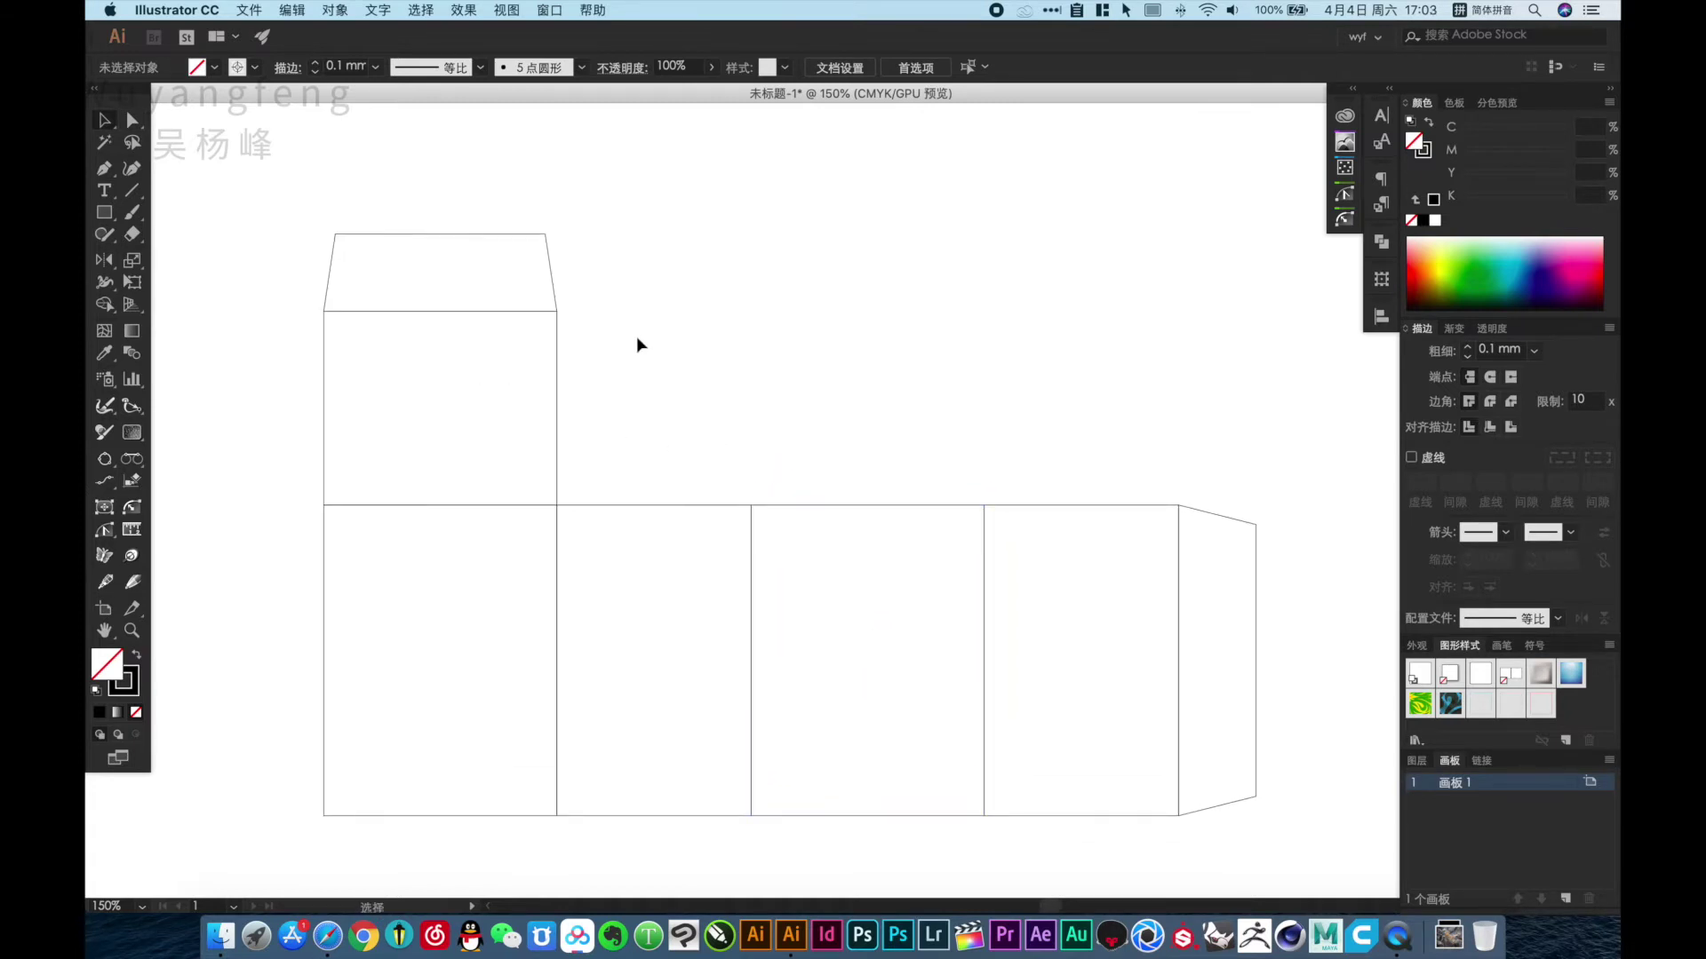
{"action": "key", "text": "a"}
{"action": "left_click_drag", "start_coordinate": [305, 210], "coordinate": [653, 284]}
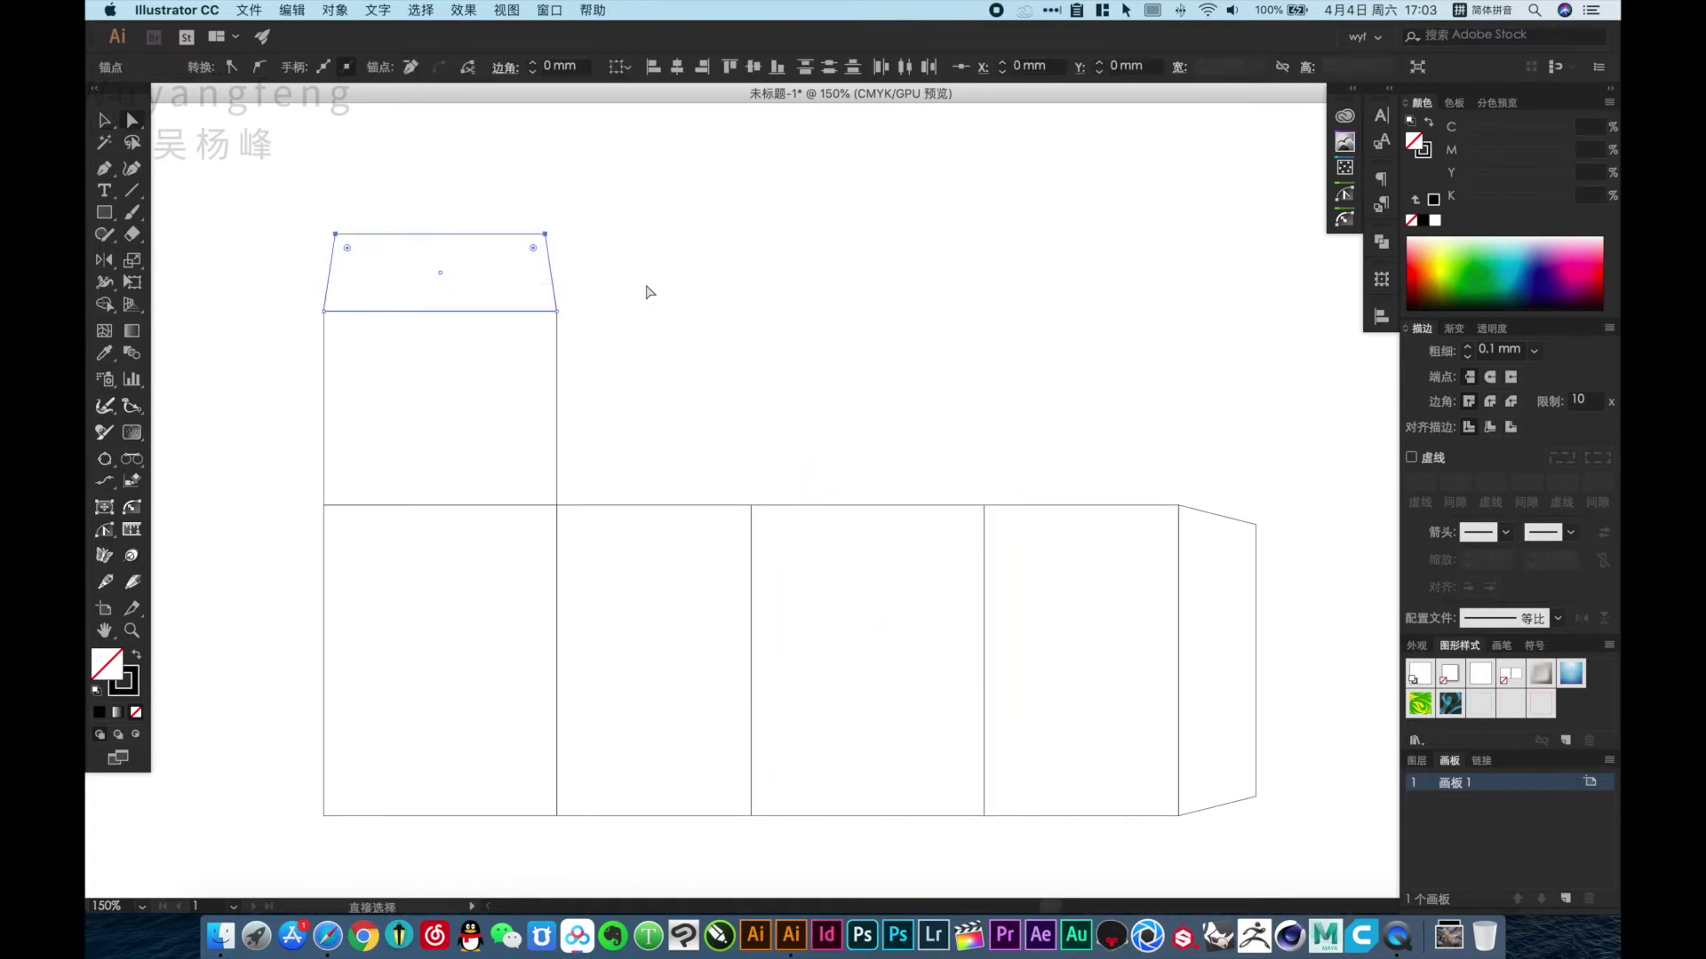
{"action": "left_click", "coordinate": [533, 66]}
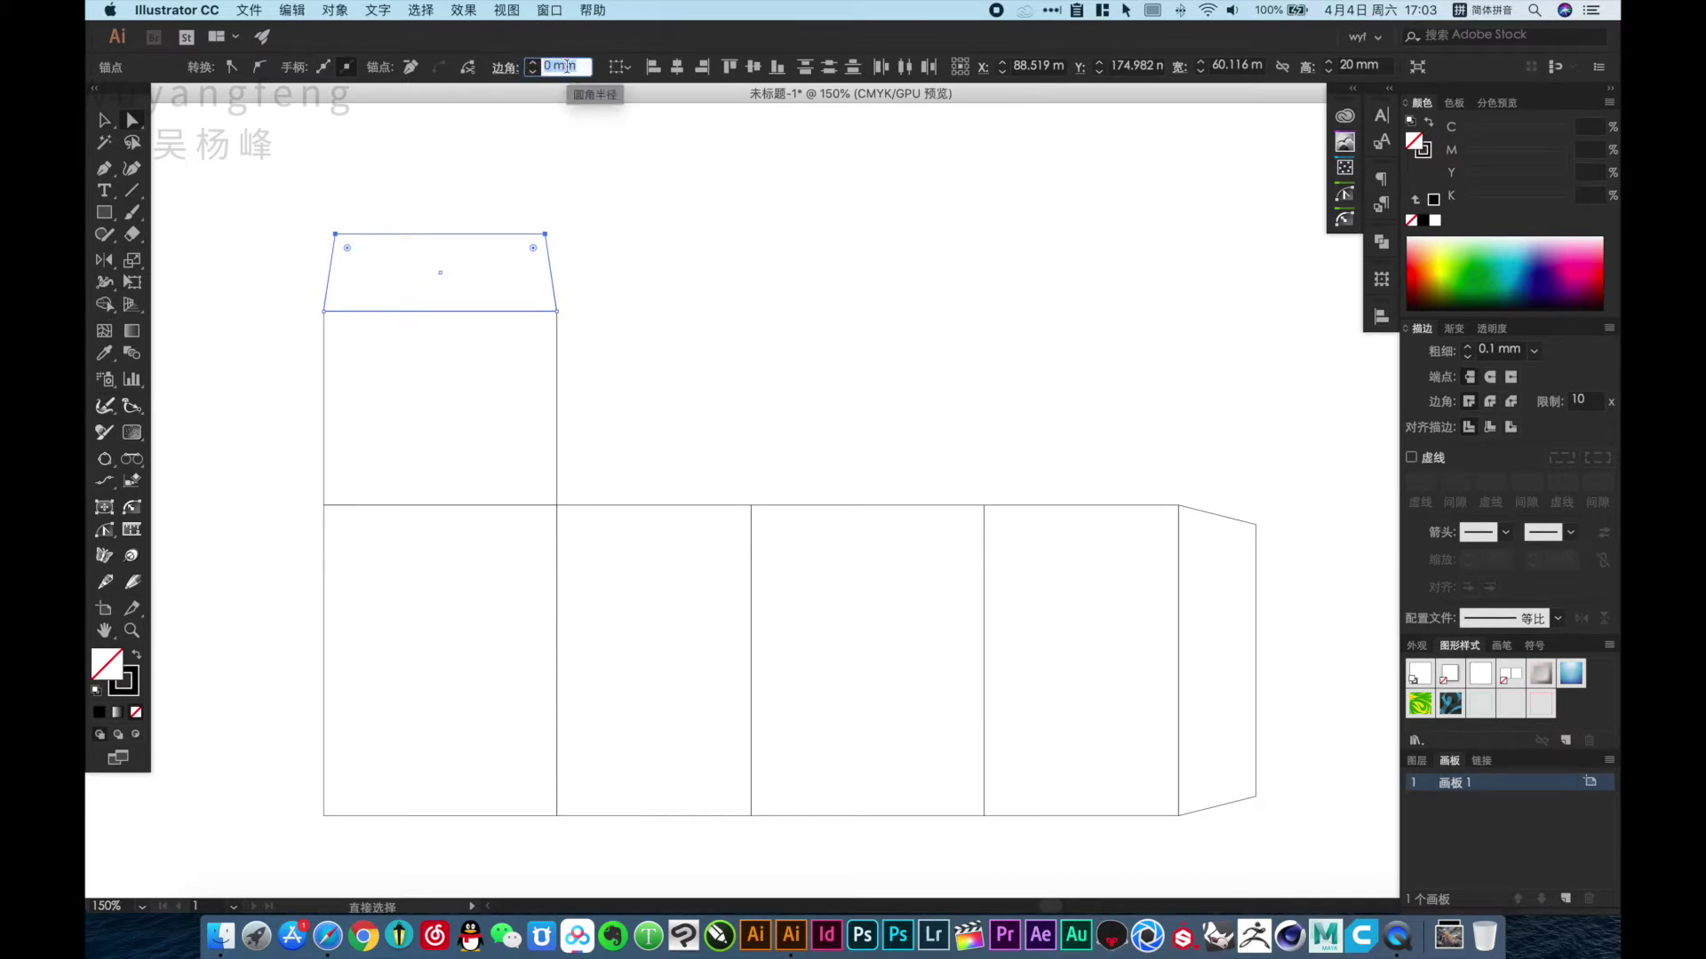
{"action": "type", "text": "5"}
{"action": "key", "text": "Return"}
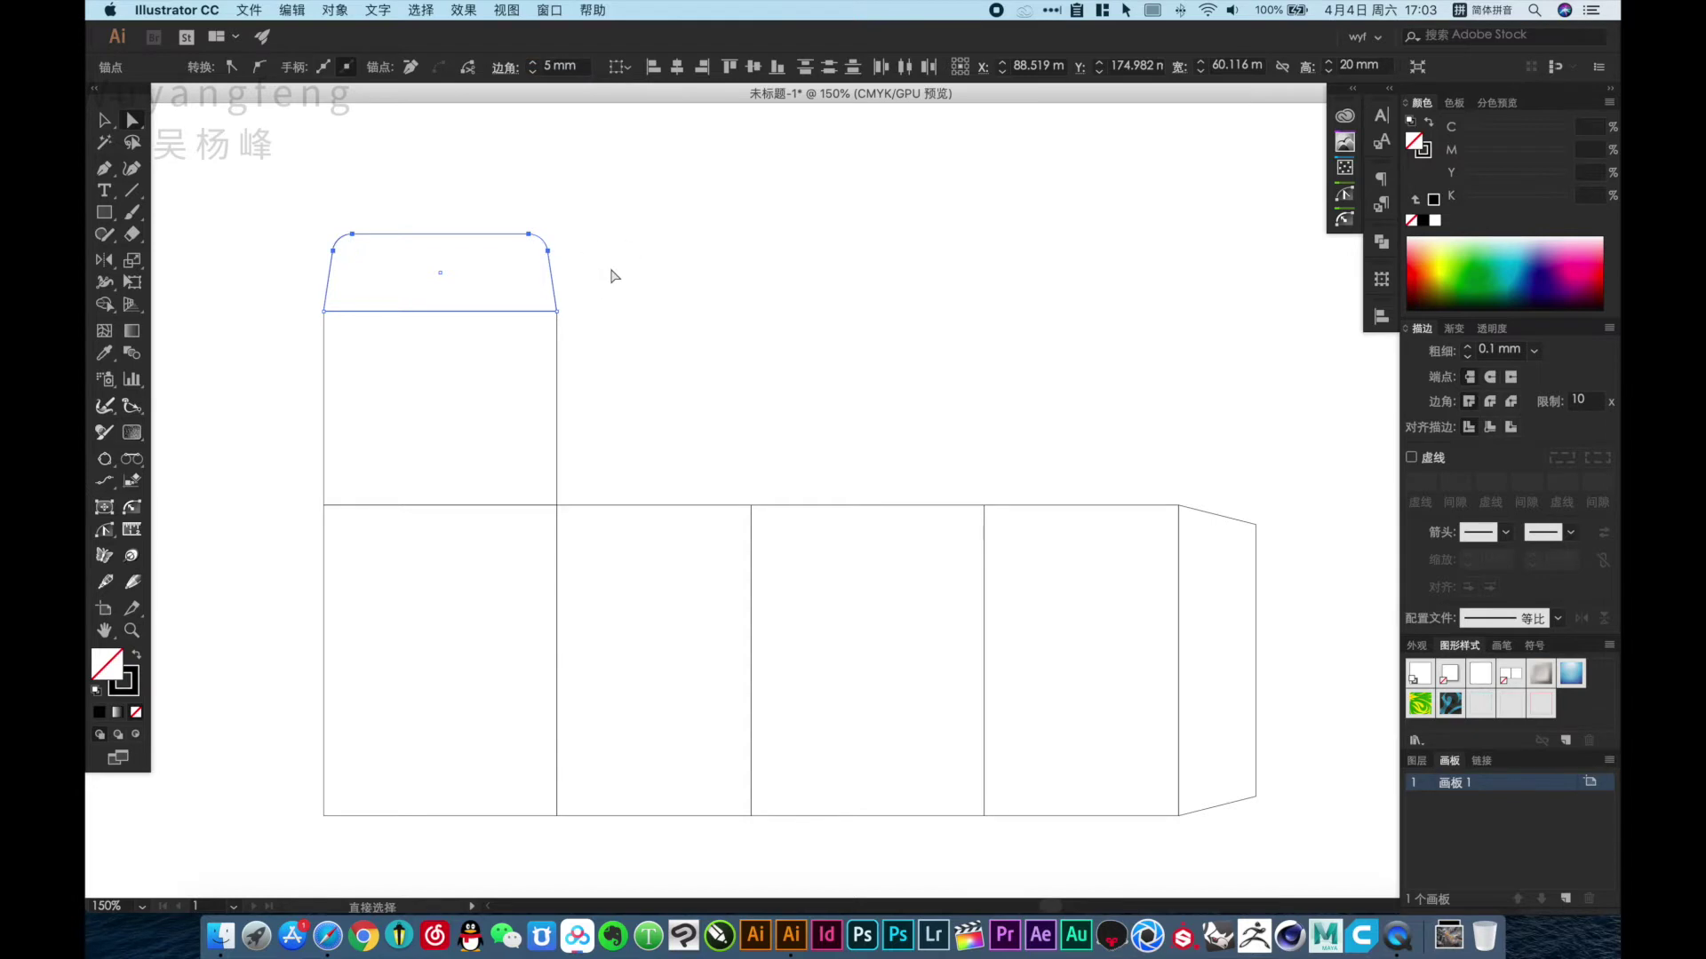
{"action": "left_click", "coordinate": [613, 276]}
{"action": "scroll", "coordinate": [704, 347], "scroll_direction": "left", "scroll_amount": 3}
{"action": "scroll", "coordinate": [704, 346], "scroll_direction": "up", "scroll_amount": 1}
Copy the 50 mm top square over to sit above the second side panel.
{"action": "key", "text": "v"}
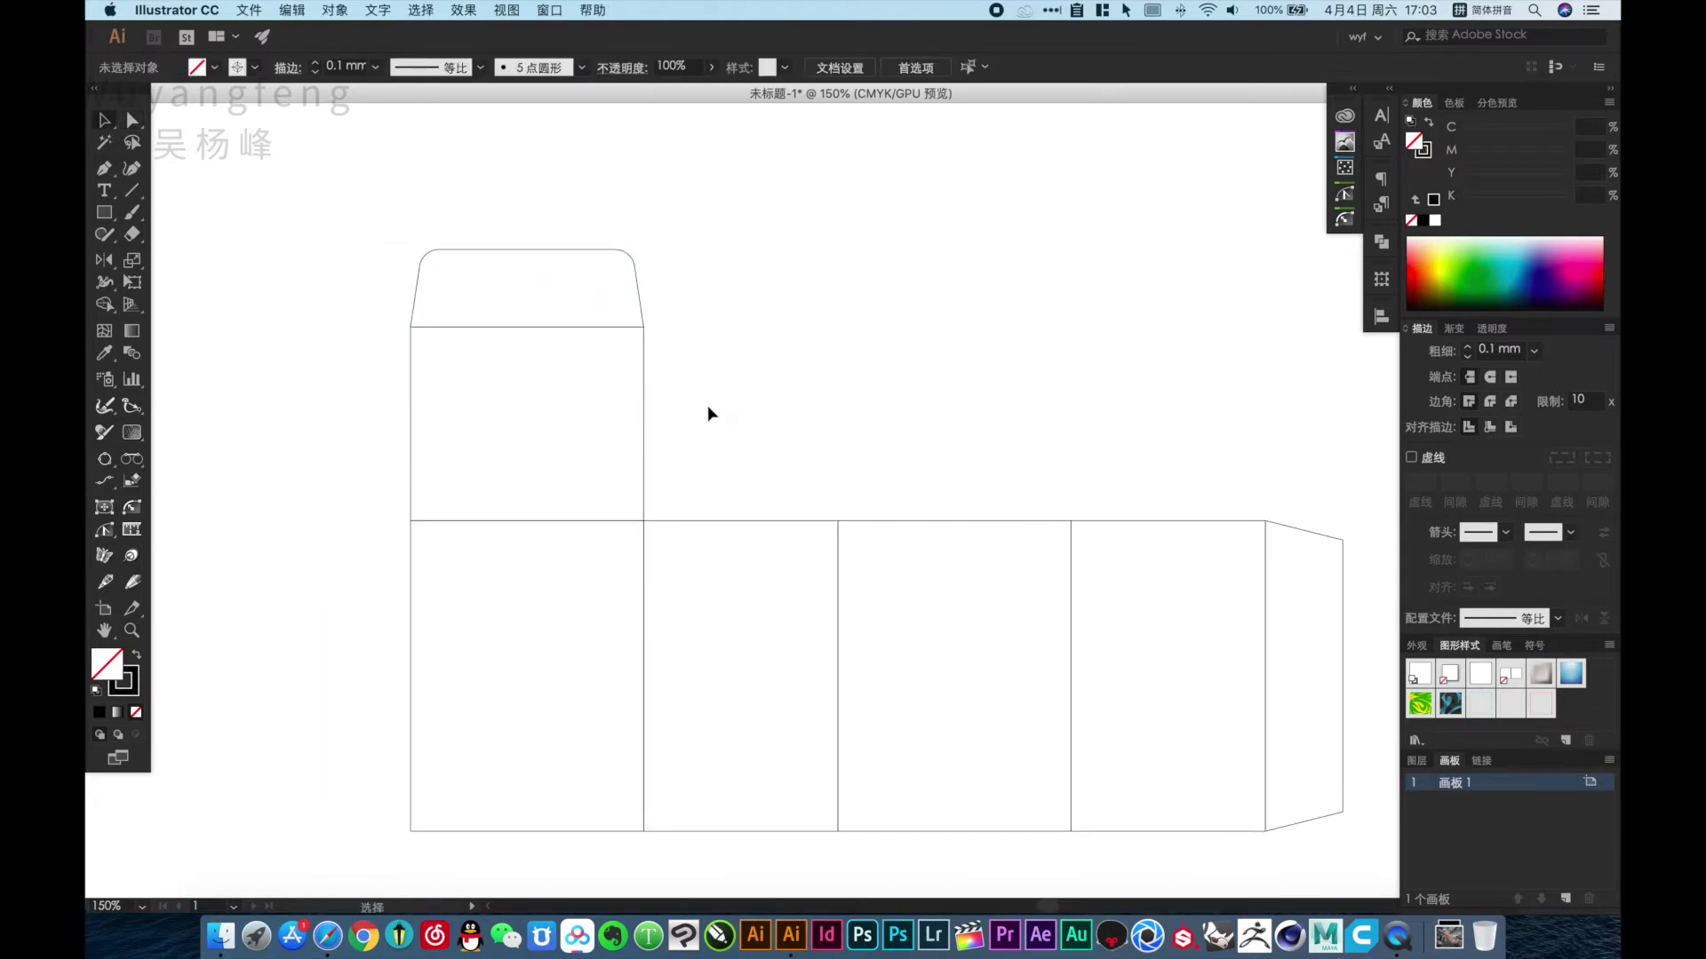
{"action": "left_click", "coordinate": [645, 462]}
{"action": "left_click_drag", "start_coordinate": [645, 463], "coordinate": [902, 471]}
{"action": "left_click", "coordinate": [866, 467]}
{"action": "key", "text": "a"}
{"action": "key", "text": "v"}
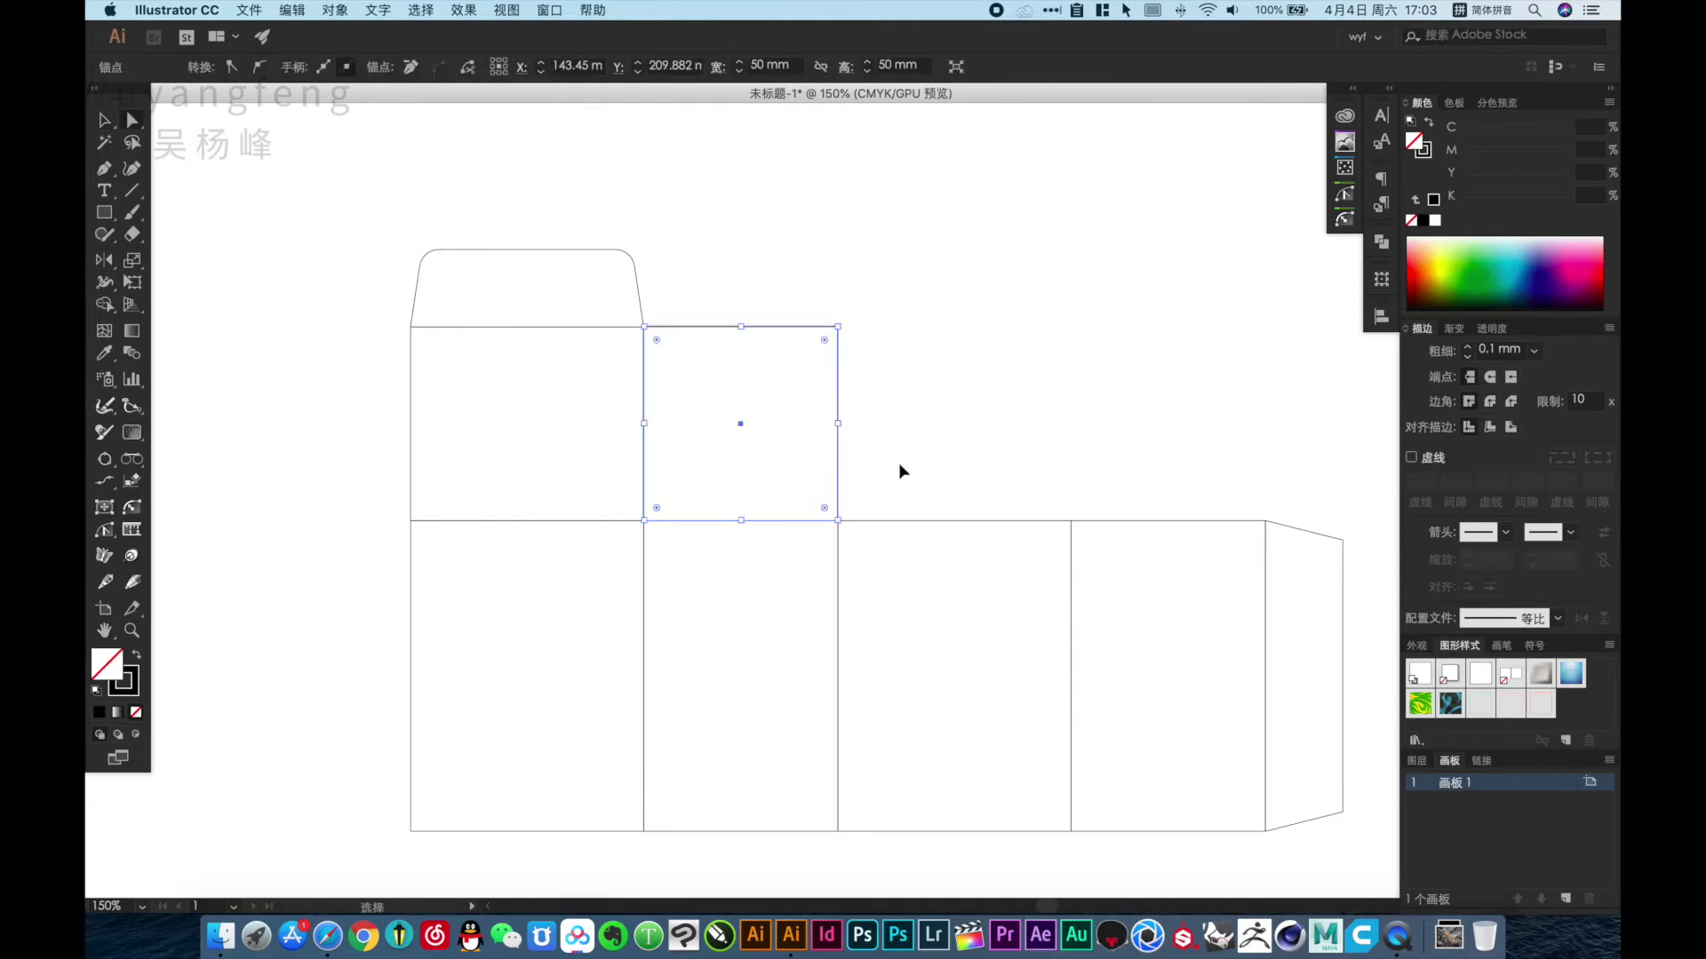
Set the keyboard increment to 0.1 mm in General preferences.
{"action": "key", "text": "ctrl+k"}
{"action": "type", "text": "0."}
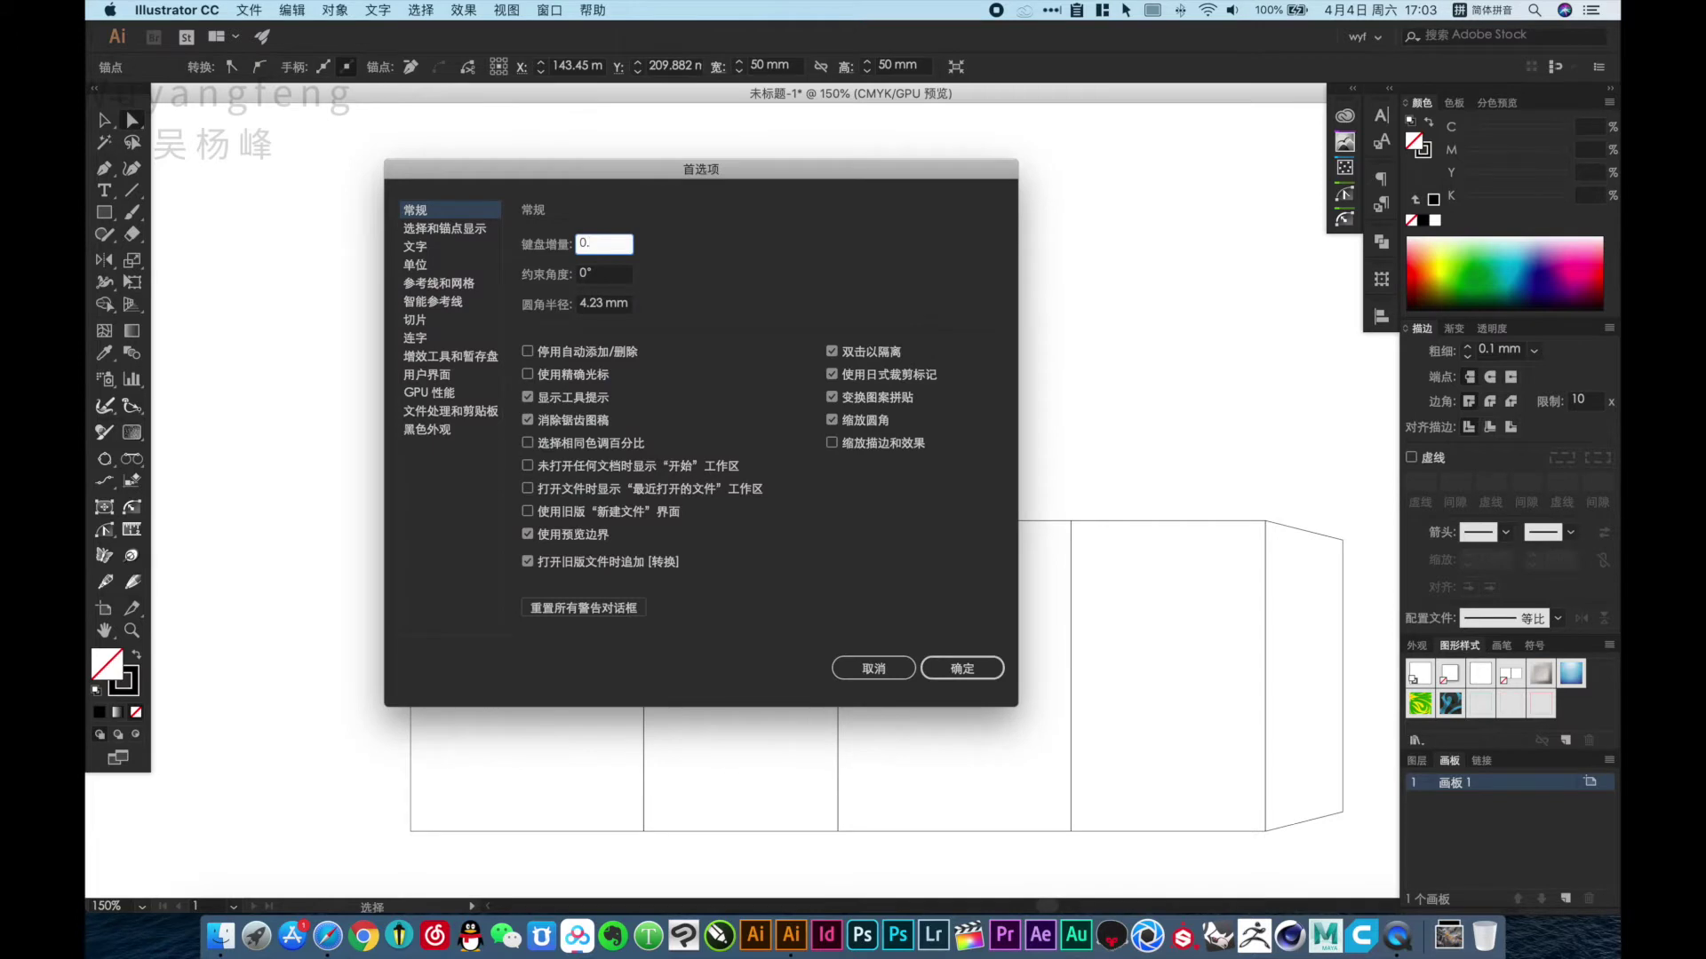
{"action": "type", "text": "1"}
{"action": "key", "text": "Return"}
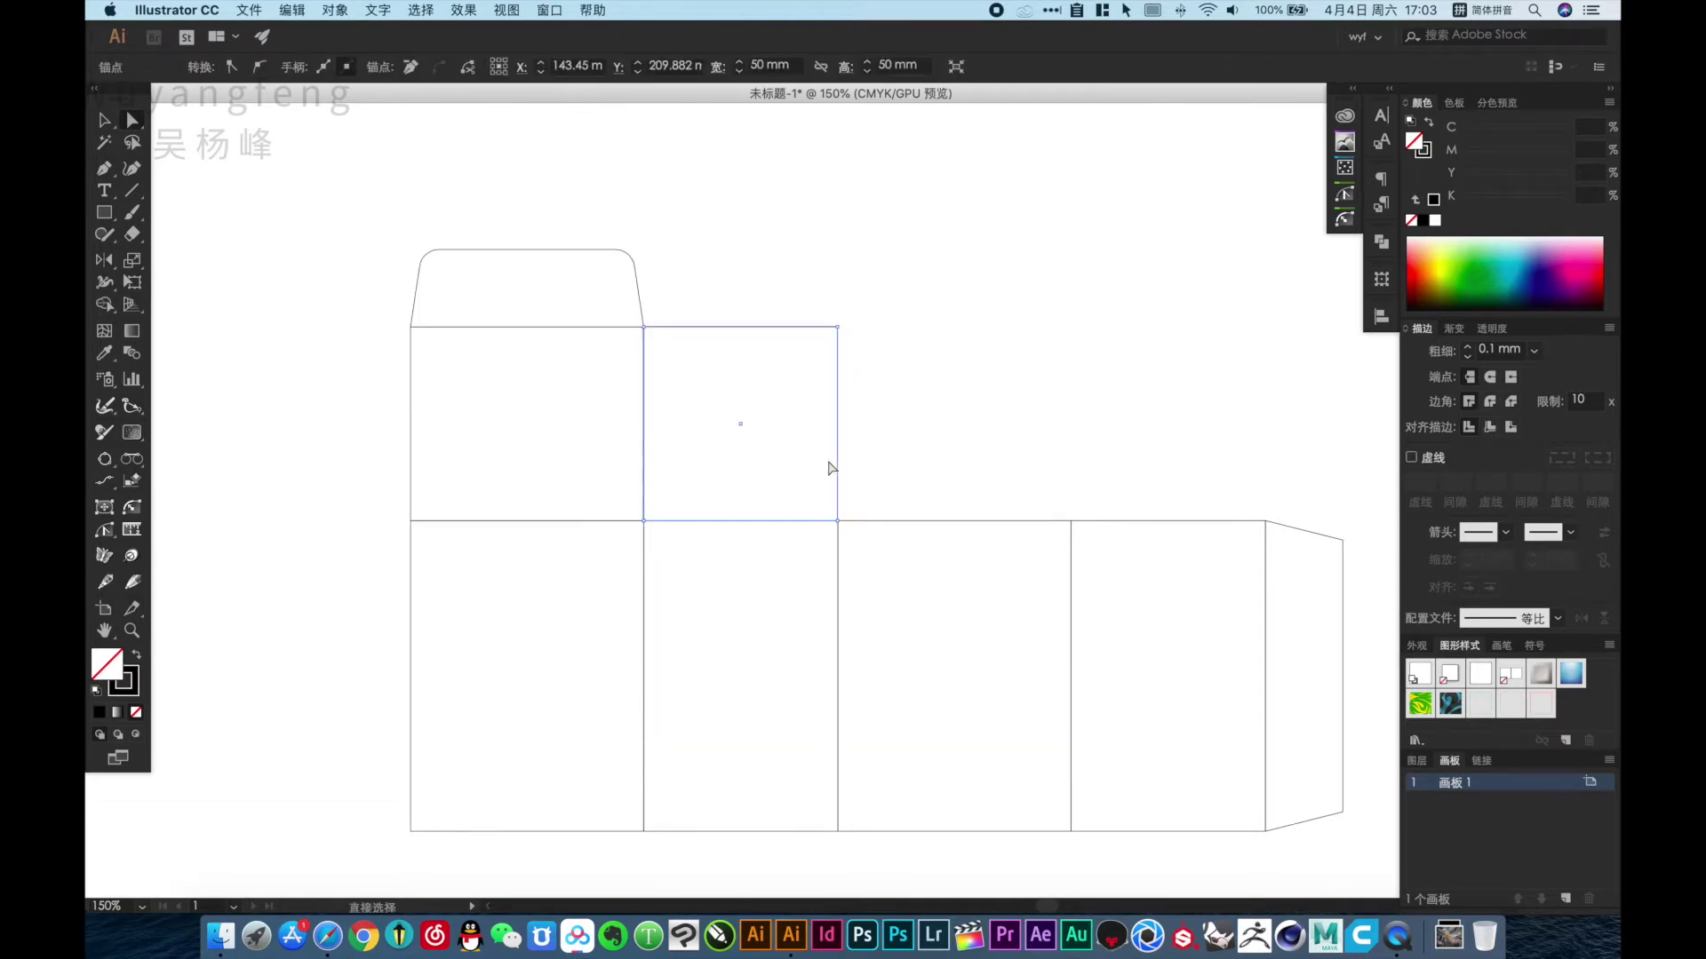
{"action": "left_click", "coordinate": [831, 468]}
{"action": "key", "text": "z"}
{"action": "left_click_drag", "start_coordinate": [670, 362], "coordinate": [947, 564]}
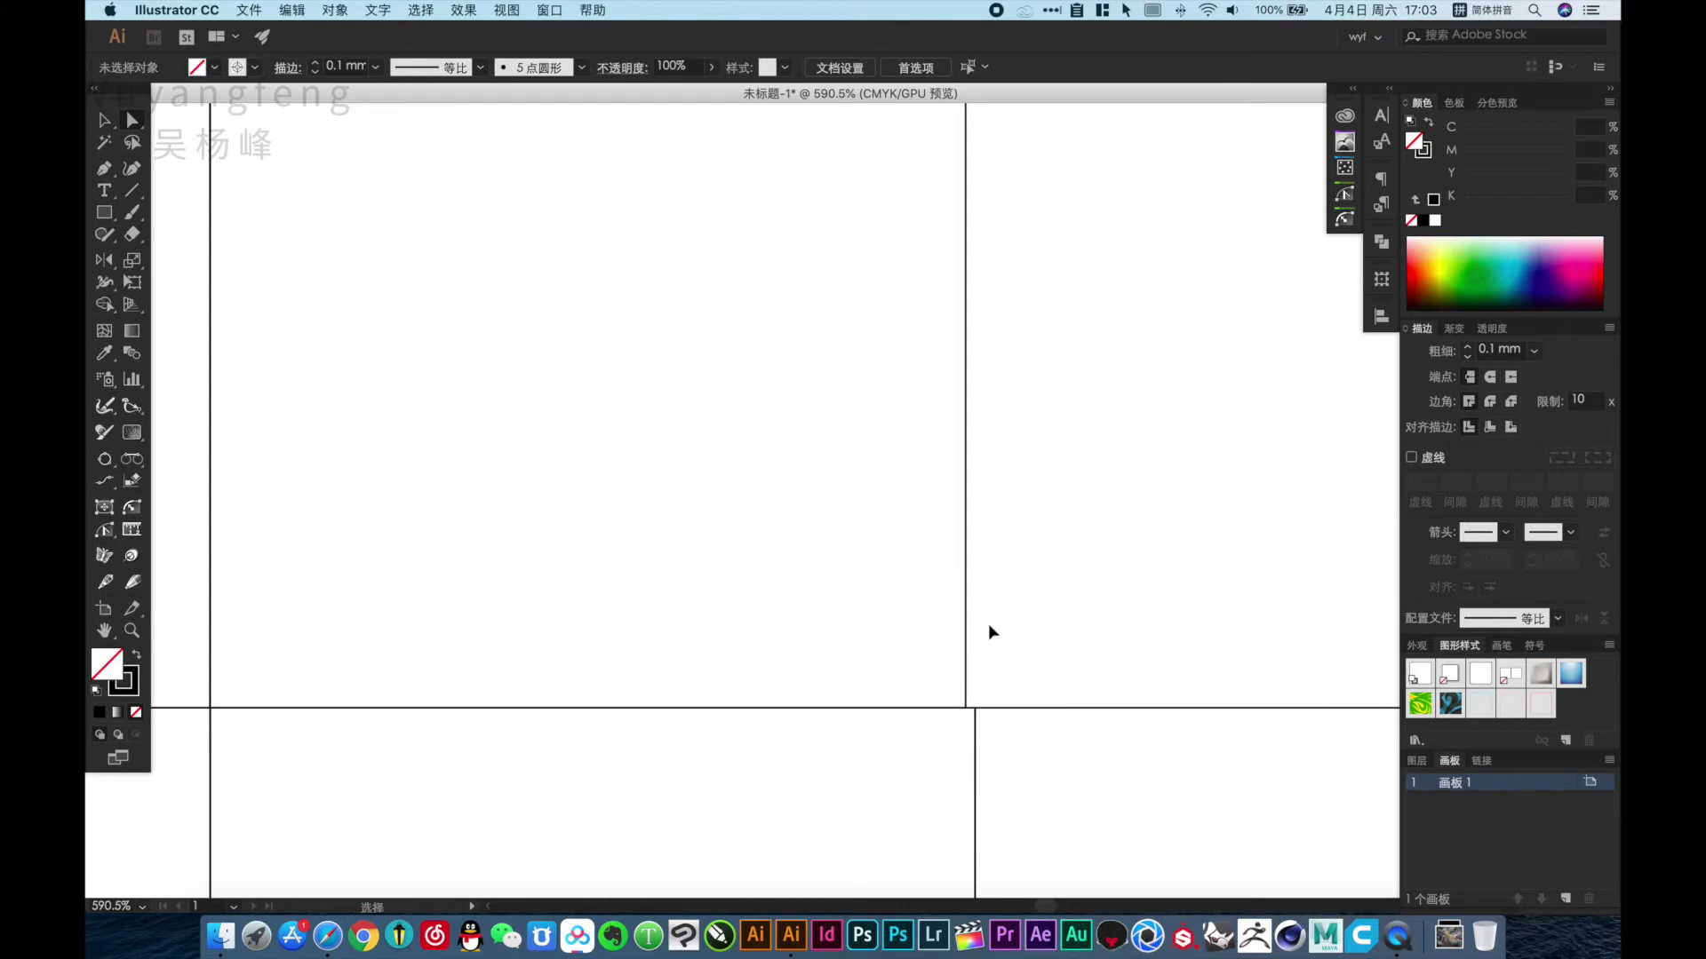
Verify the keyboard increment and snap a point onto the flap's bottom-right corner.
{"action": "key", "text": "ctrl+k"}
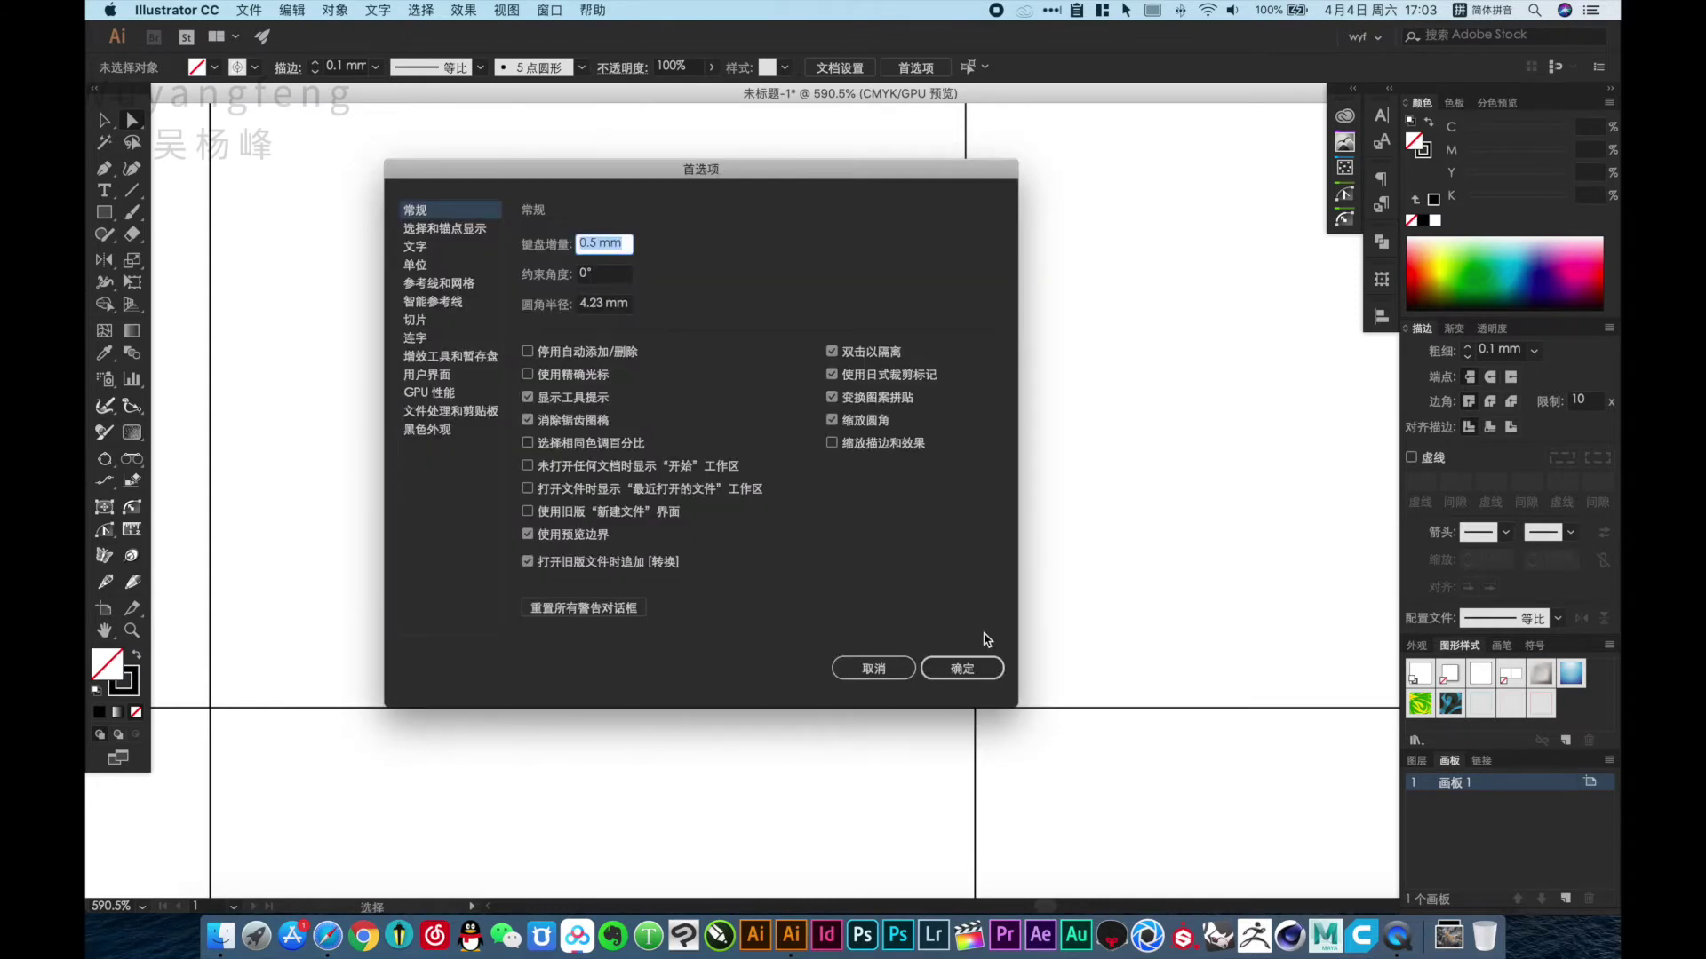
{"action": "type", "text": "5"}
{"action": "key", "text": "Return"}
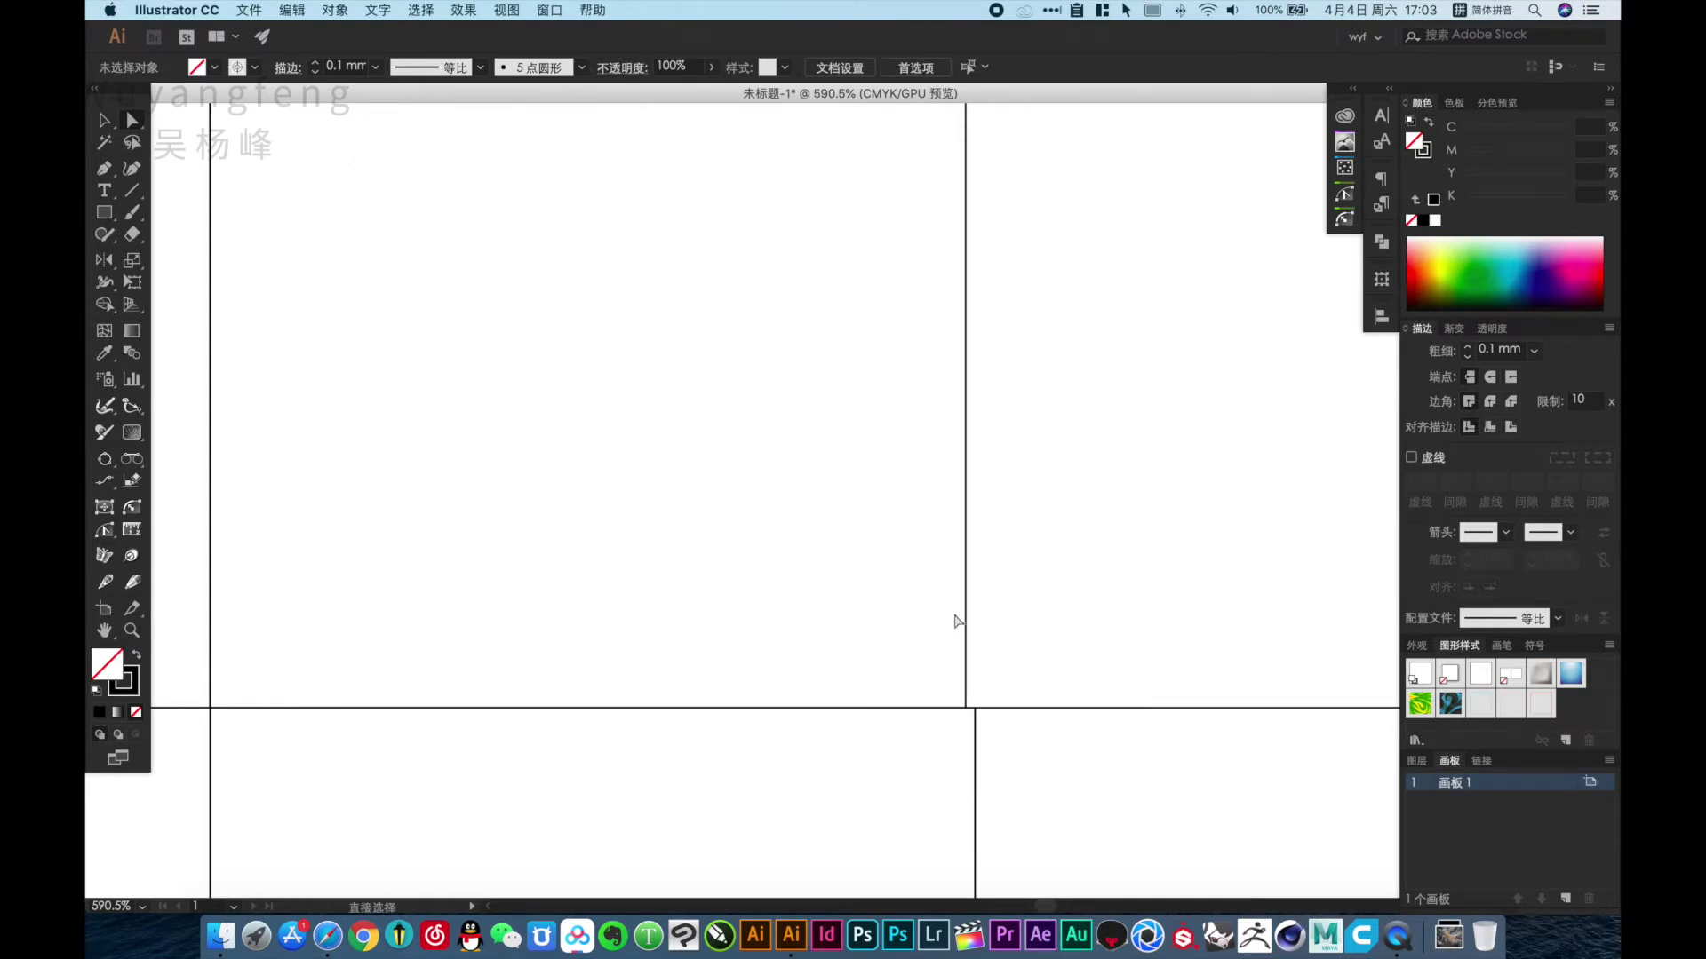
{"action": "left_click", "coordinate": [971, 624]}
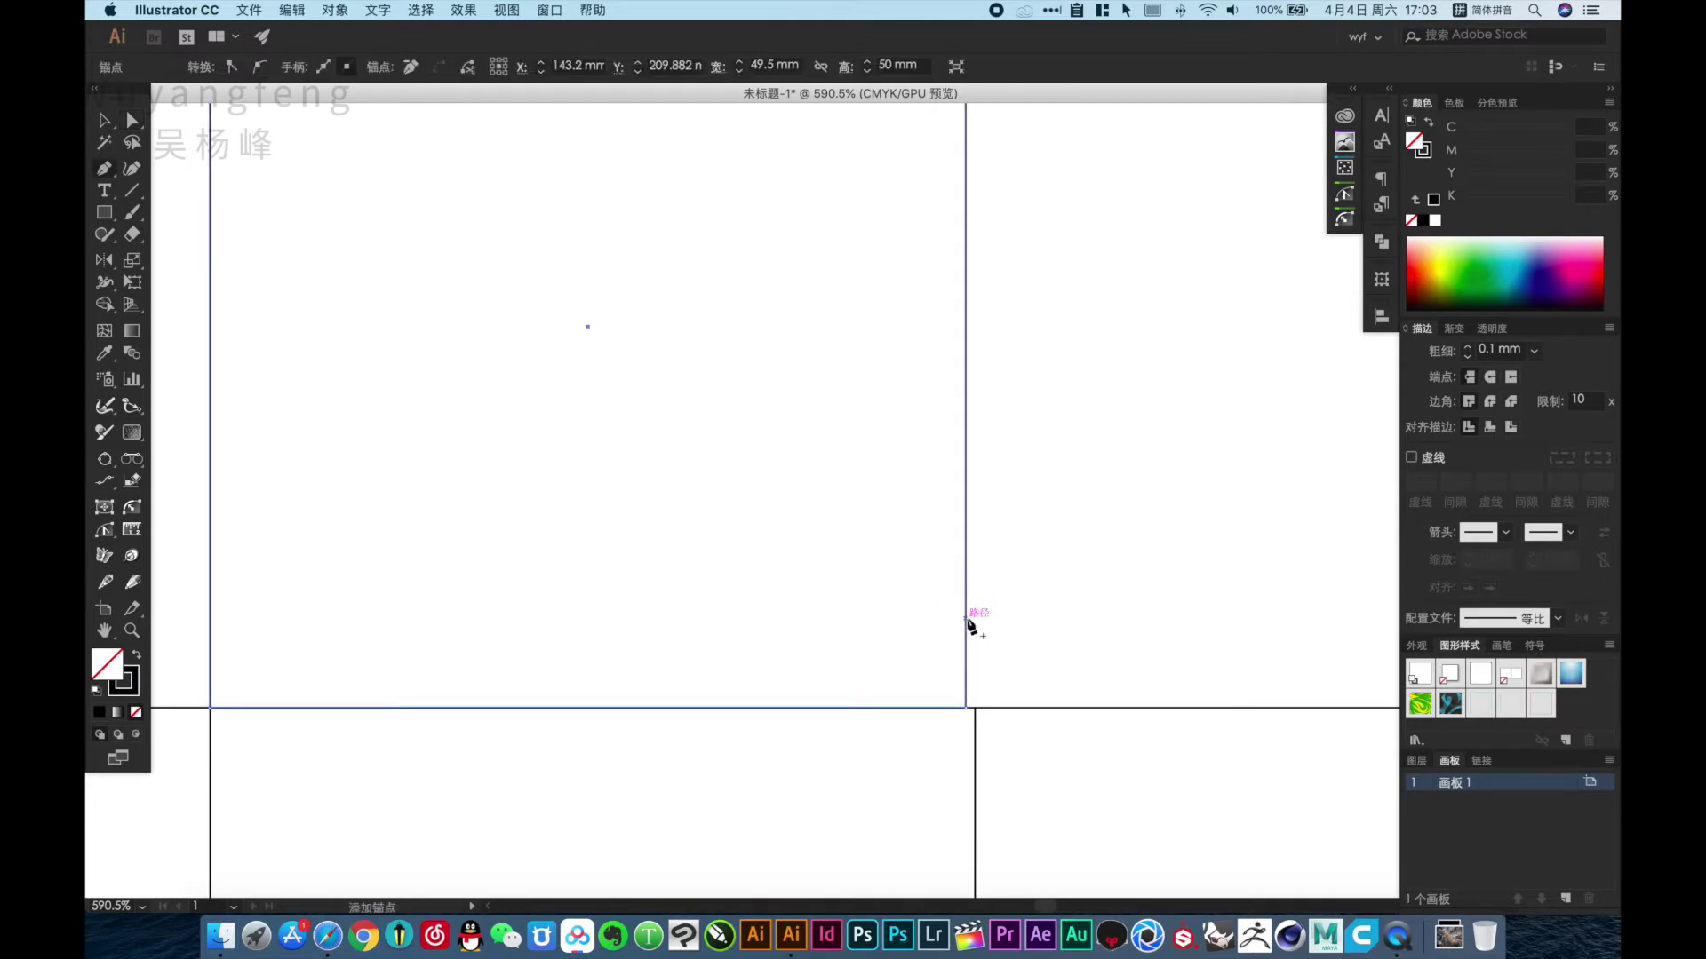
{"action": "left_click_drag", "start_coordinate": [972, 624], "coordinate": [977, 706]}
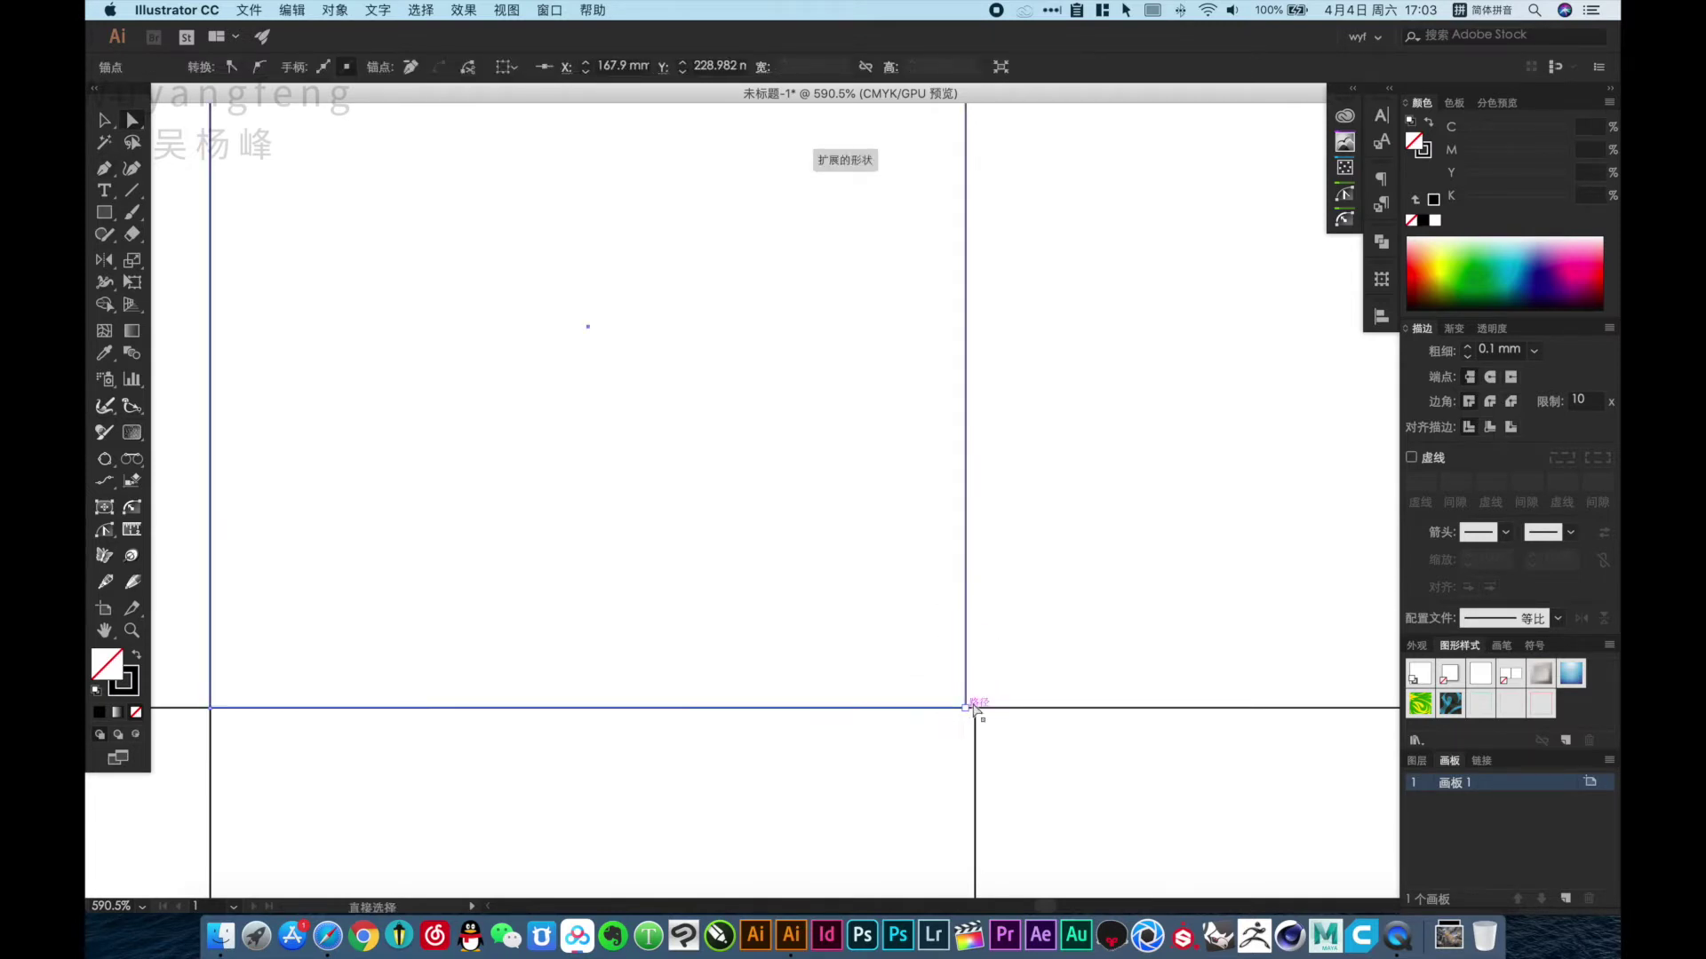
Add a notch point on the dust flap's right edge and slant that edge inward.
{"action": "key", "text": "p"}
{"action": "left_click", "coordinate": [966, 597]}
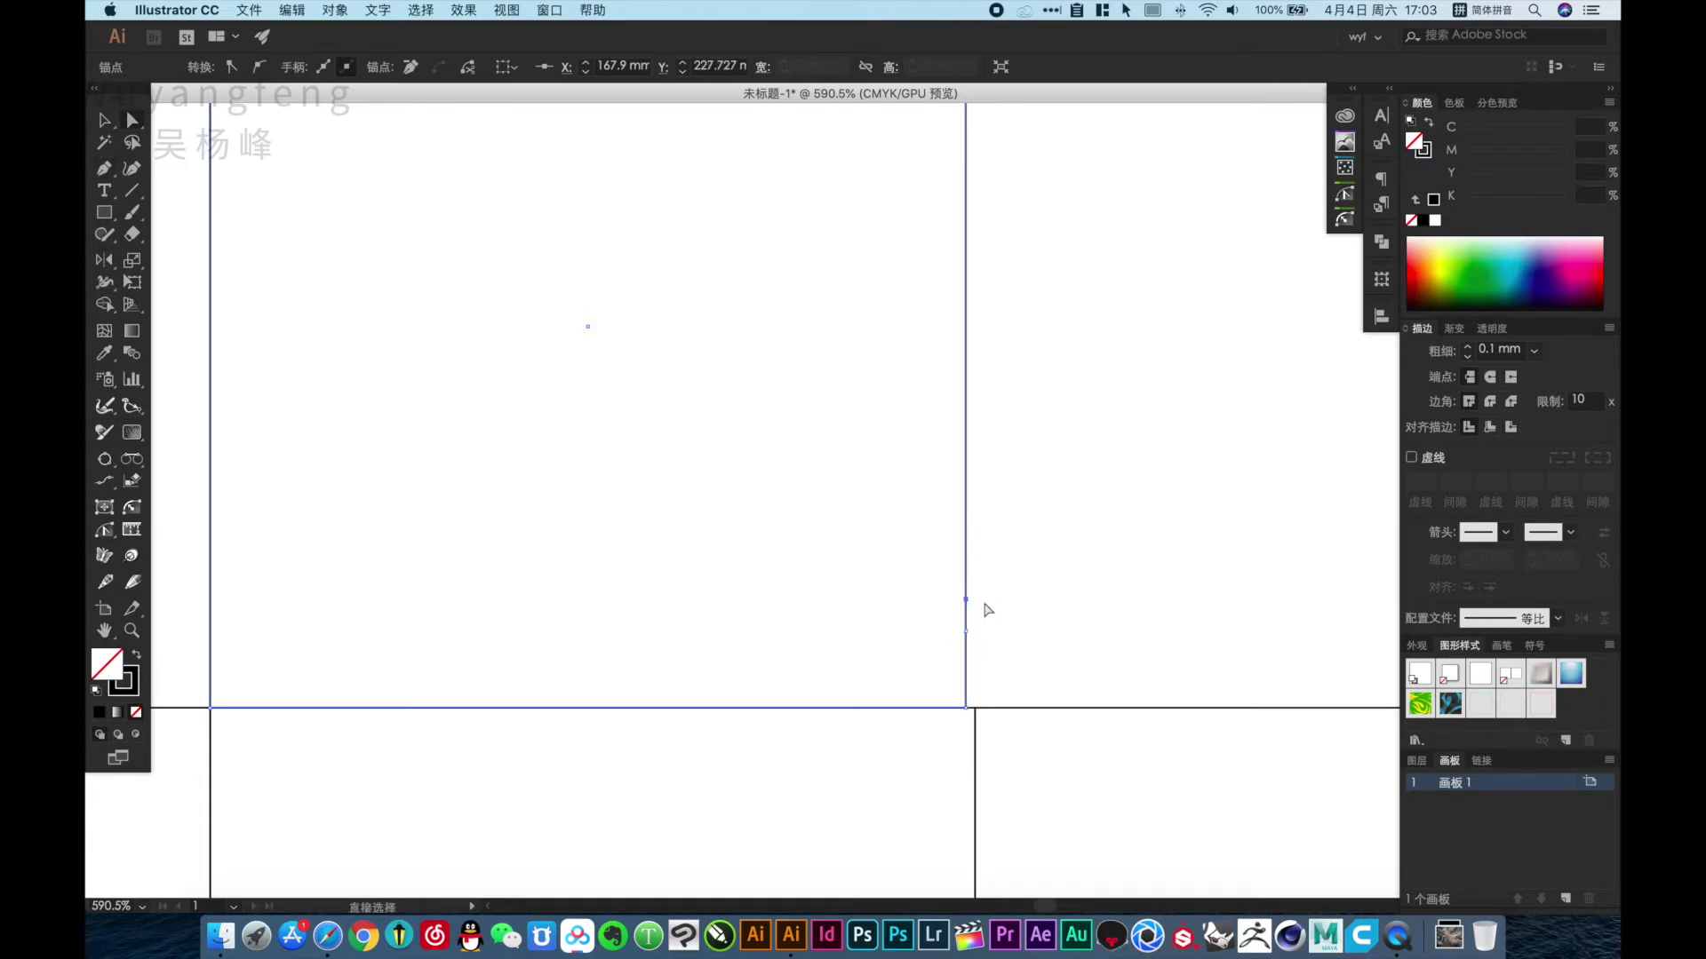
{"action": "key", "text": "a"}
{"action": "left_click_drag", "start_coordinate": [966, 597], "coordinate": [946, 600]}
{"action": "left_click", "coordinate": [713, 374], "text": "alt+super"}
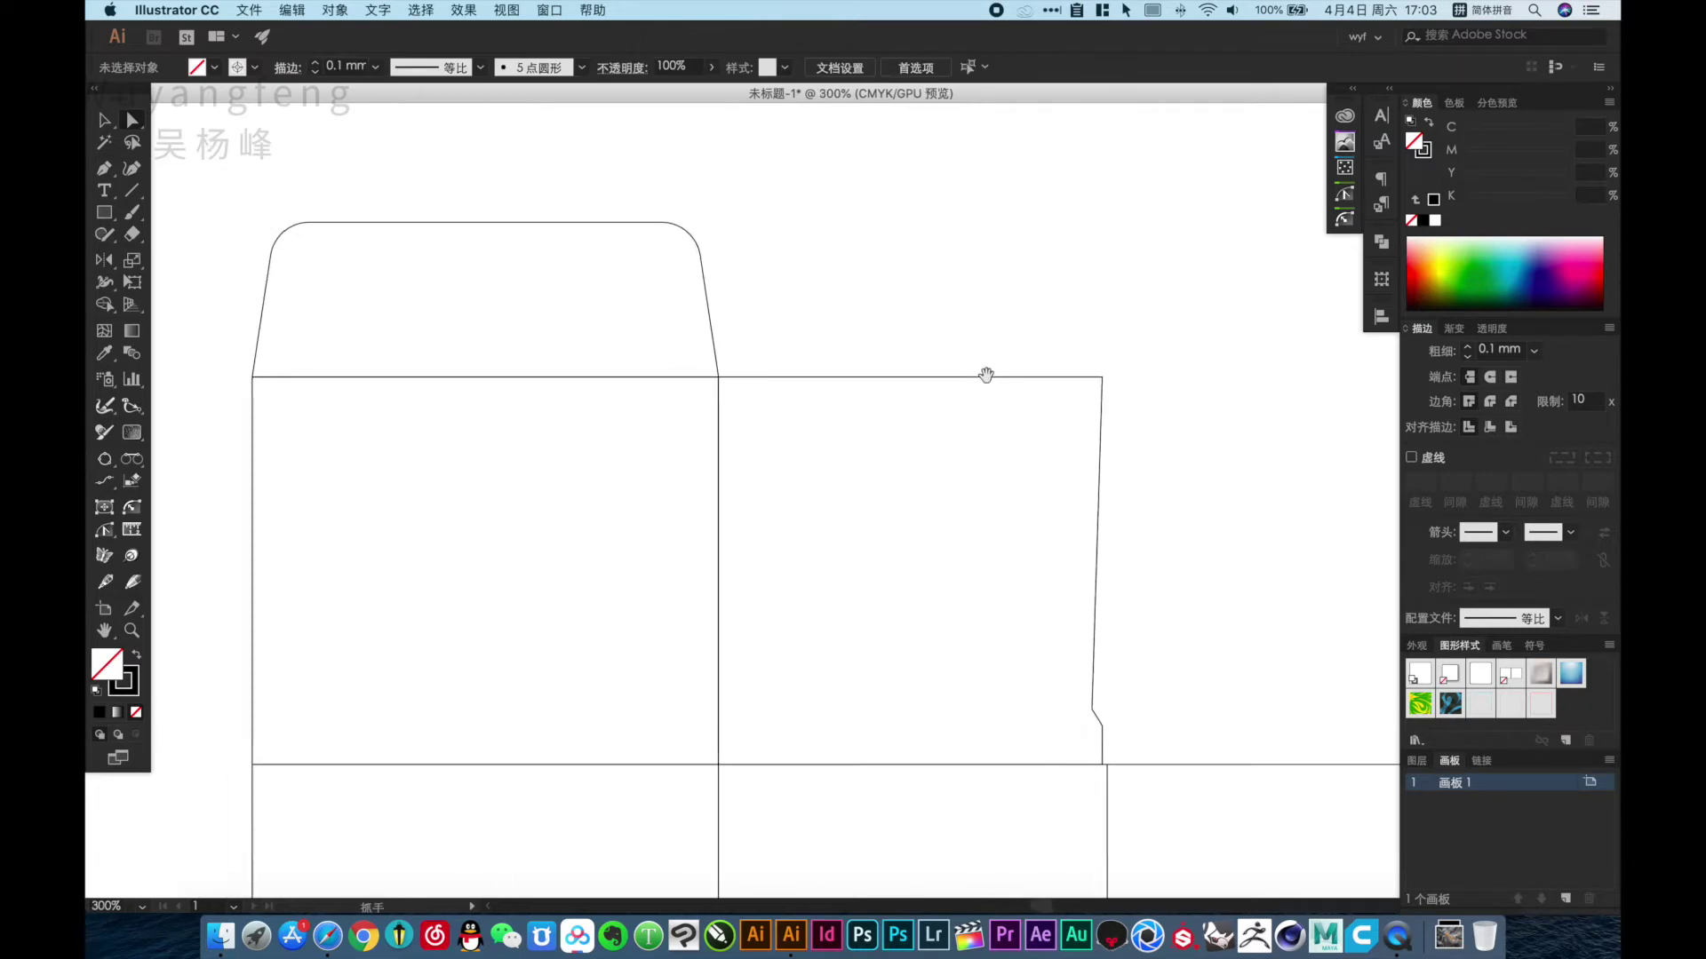
{"action": "mouse_move", "coordinate": [1107, 374]}
{"action": "left_mouse_down"}
{"action": "mouse_move", "coordinate": [1004, 377]}
{"action": "mouse_move", "coordinate": [1045, 377]}
{"action": "left_mouse_up"}
{"action": "left_click", "coordinate": [1104, 457]}
{"action": "left_click_drag", "start_coordinate": [987, 447], "coordinate": [1066, 464]}
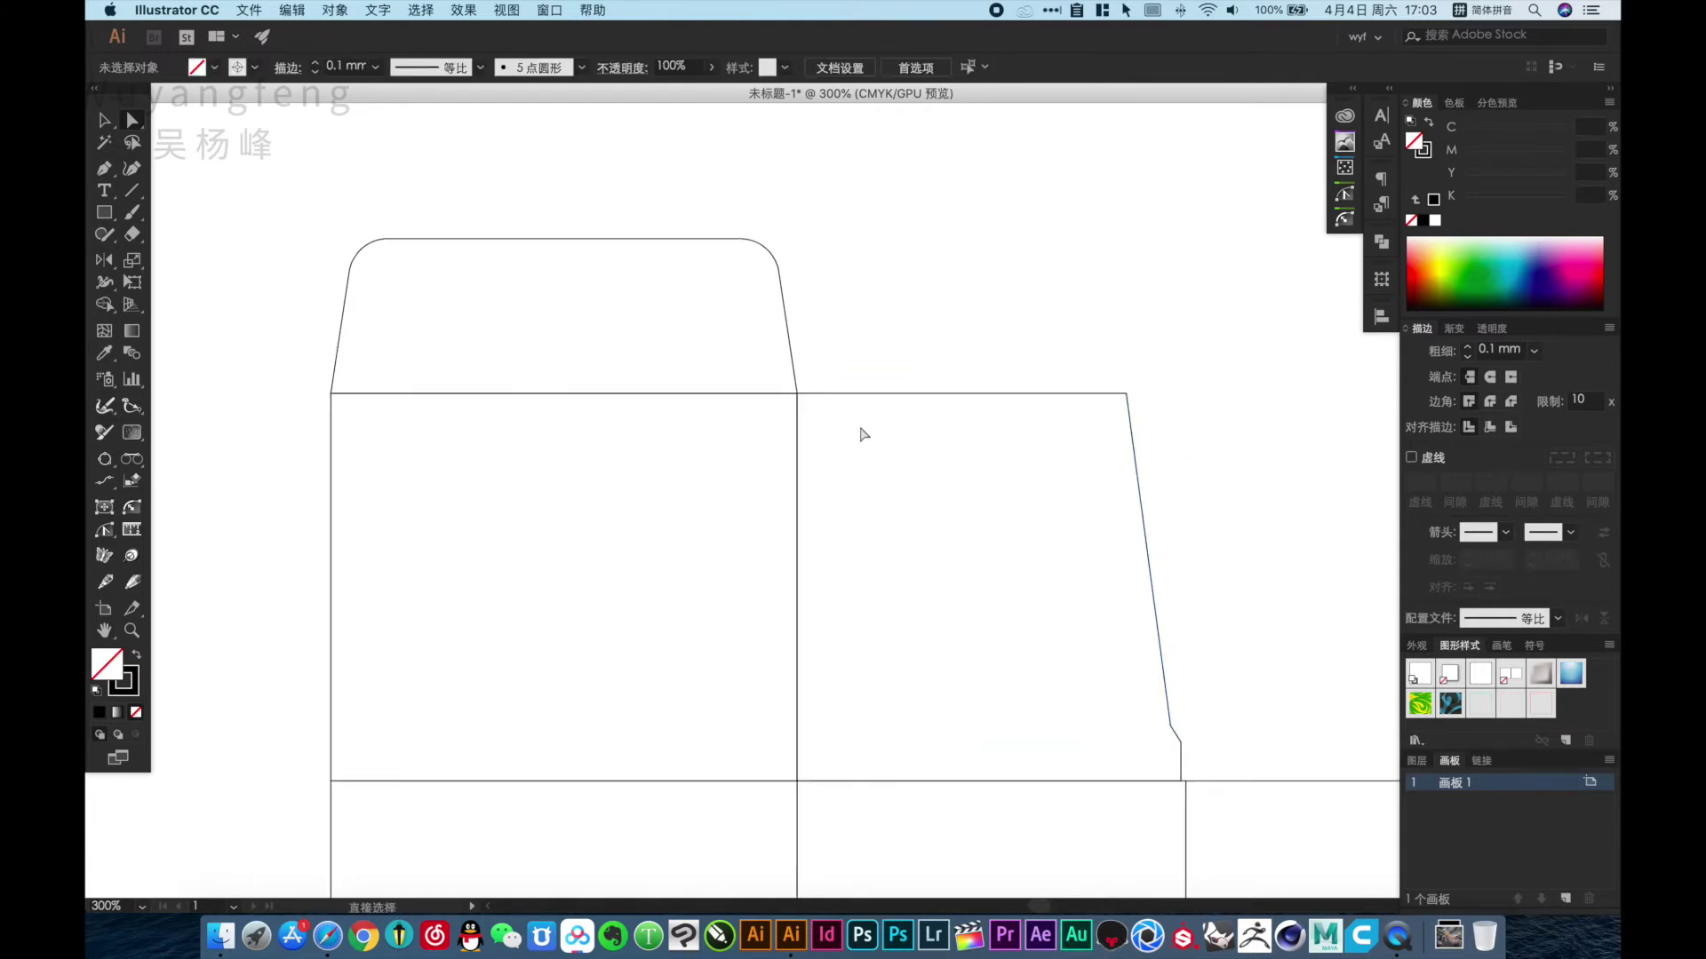
Nudge the flap's bottom-left point and left edge slightly inward.
{"action": "left_click", "coordinate": [845, 395]}
{"action": "key", "text": "p"}
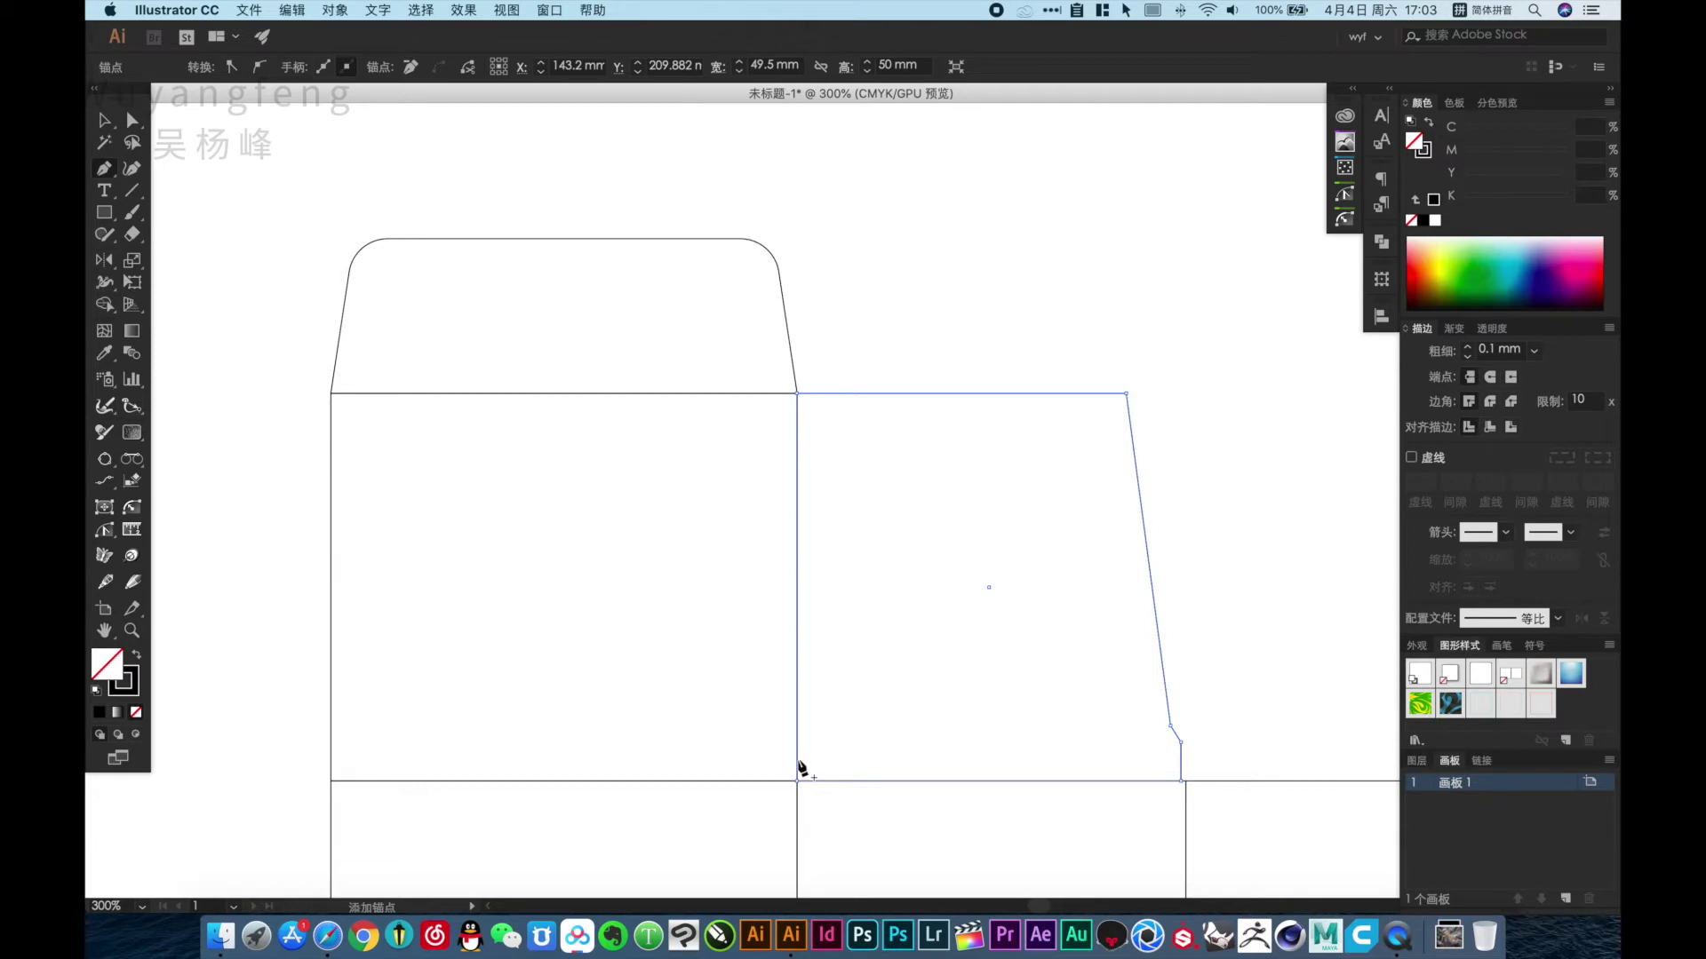
{"action": "key", "text": "a"}
{"action": "left_click_drag", "start_coordinate": [801, 762], "coordinate": [803, 762]}
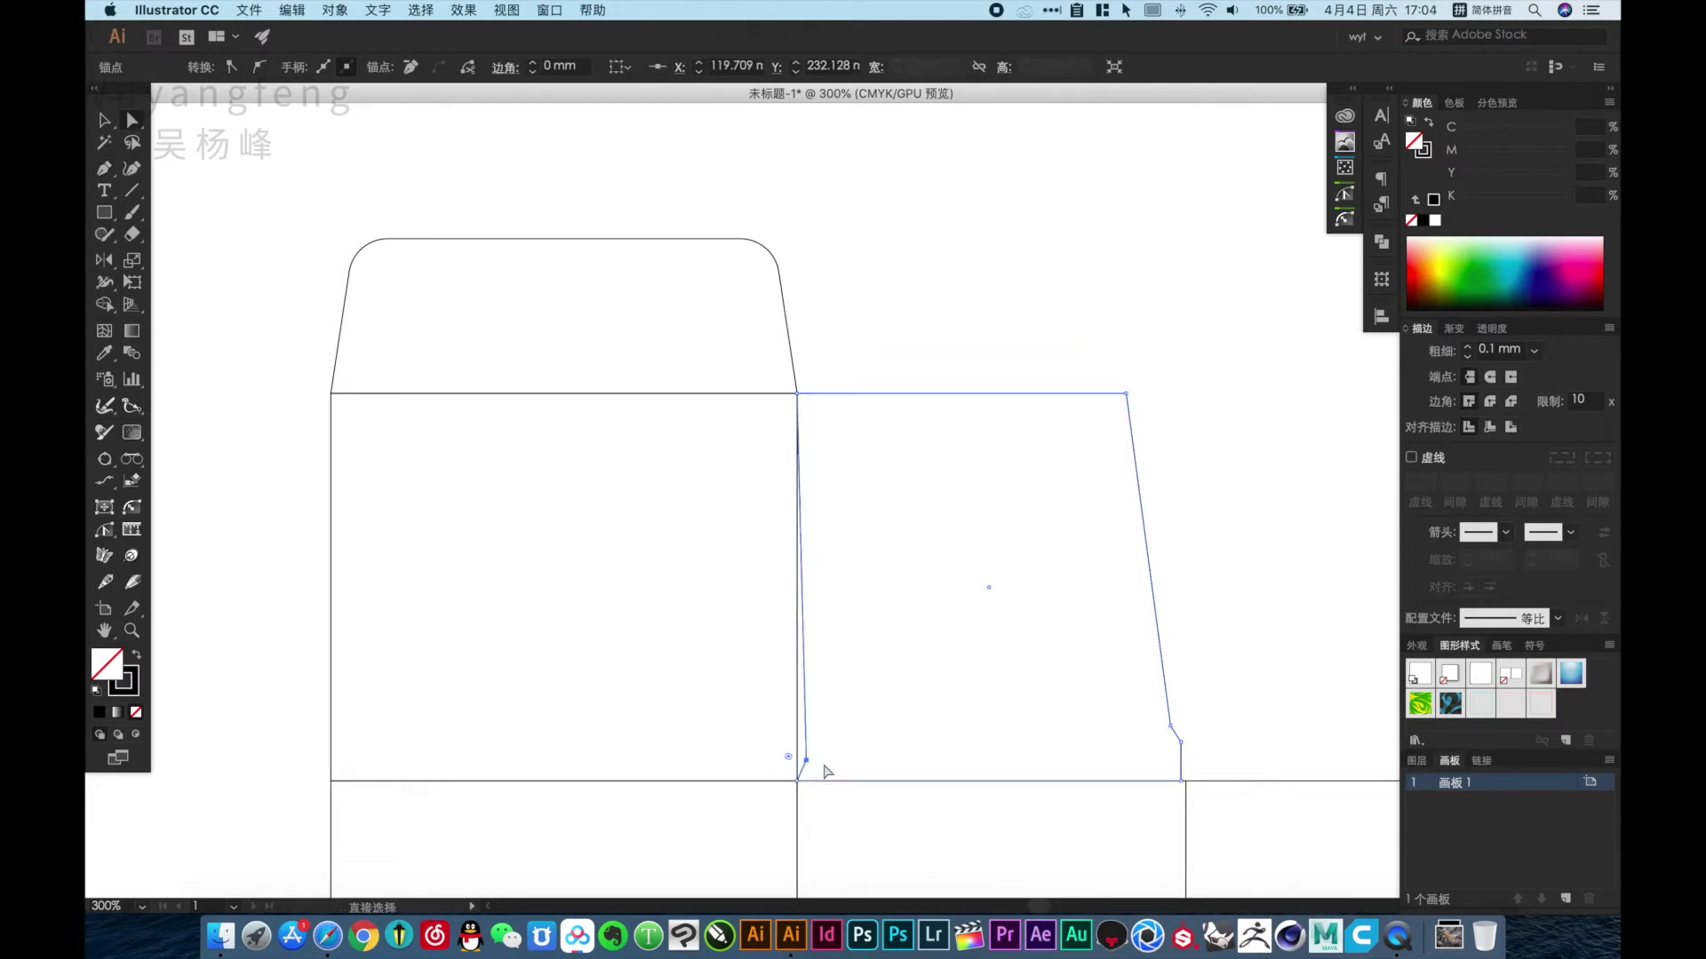
{"action": "left_click", "coordinate": [803, 693]}
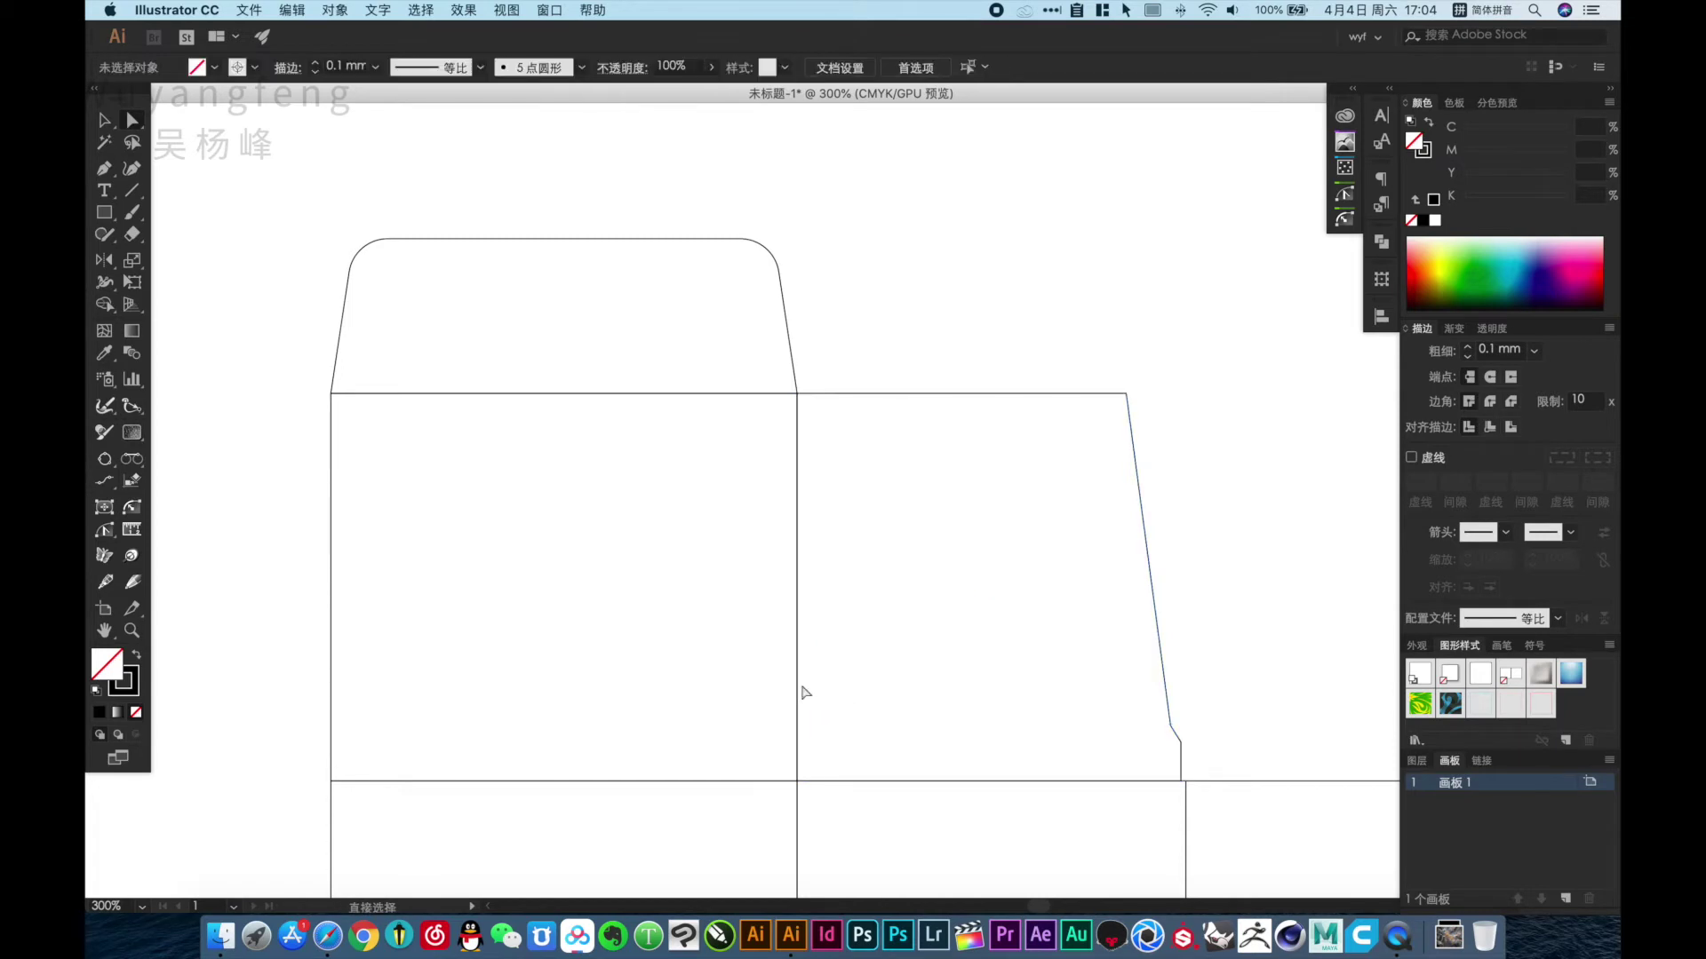
{"action": "left_click_drag", "start_coordinate": [799, 693], "coordinate": [805, 689]}
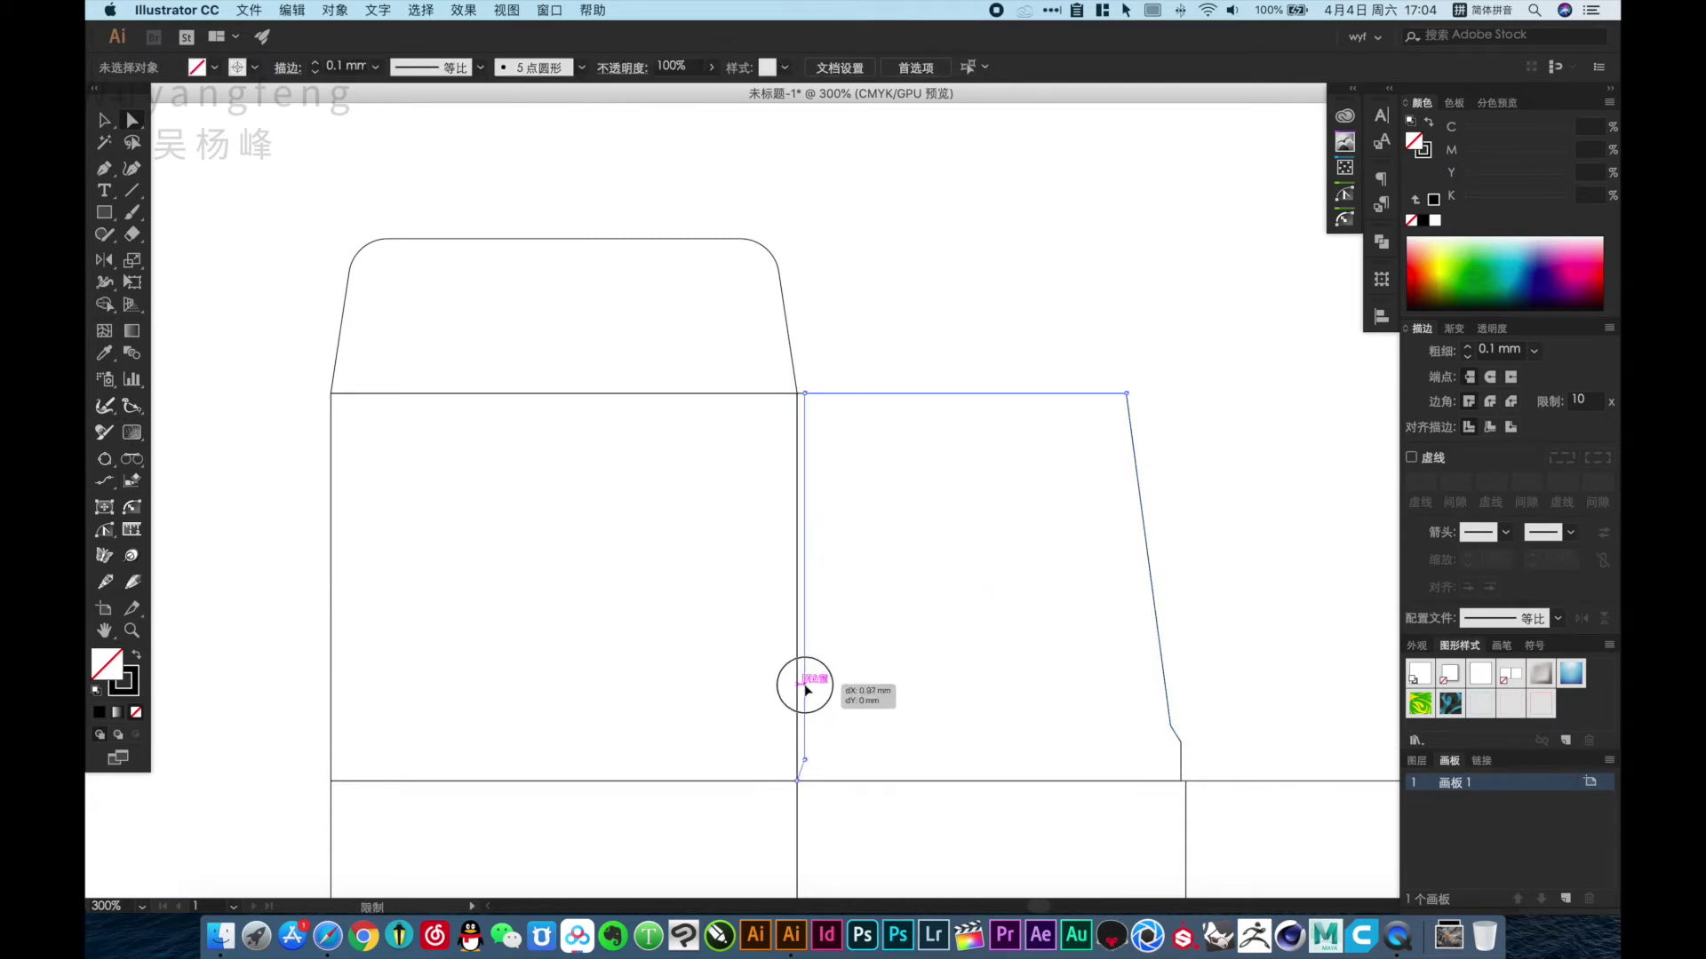
{"action": "left_click", "coordinate": [833, 689]}
{"action": "left_click", "coordinate": [872, 672], "text": "alt"}
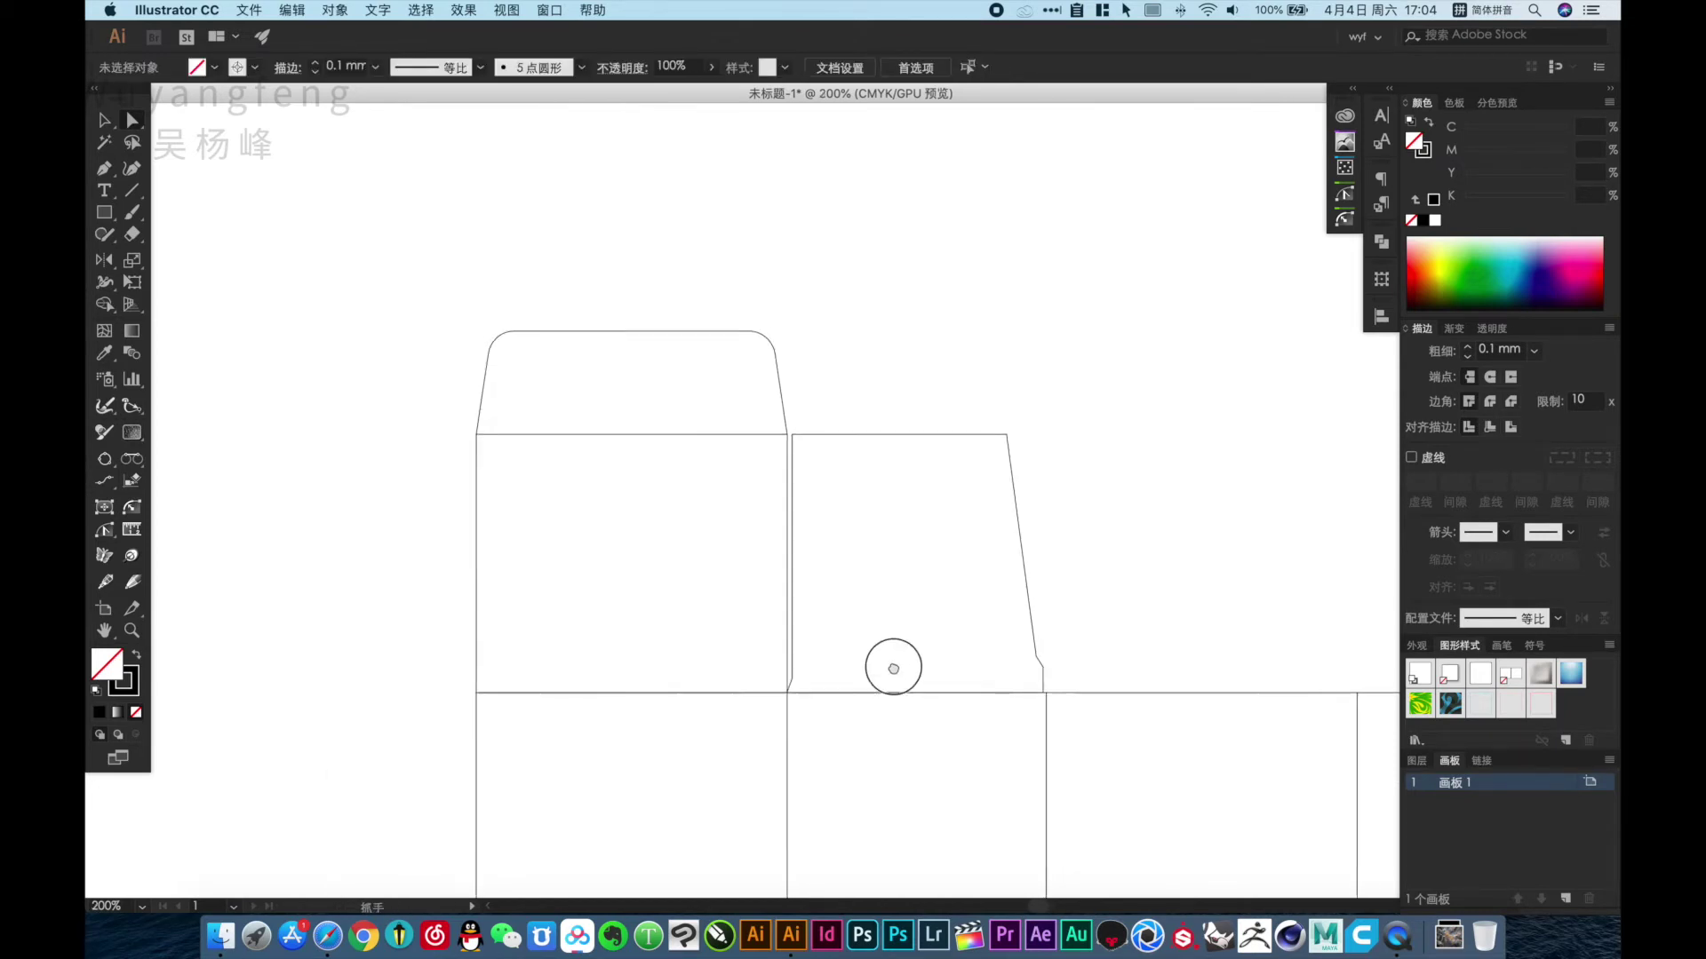
{"action": "left_click", "coordinate": [804, 436]}
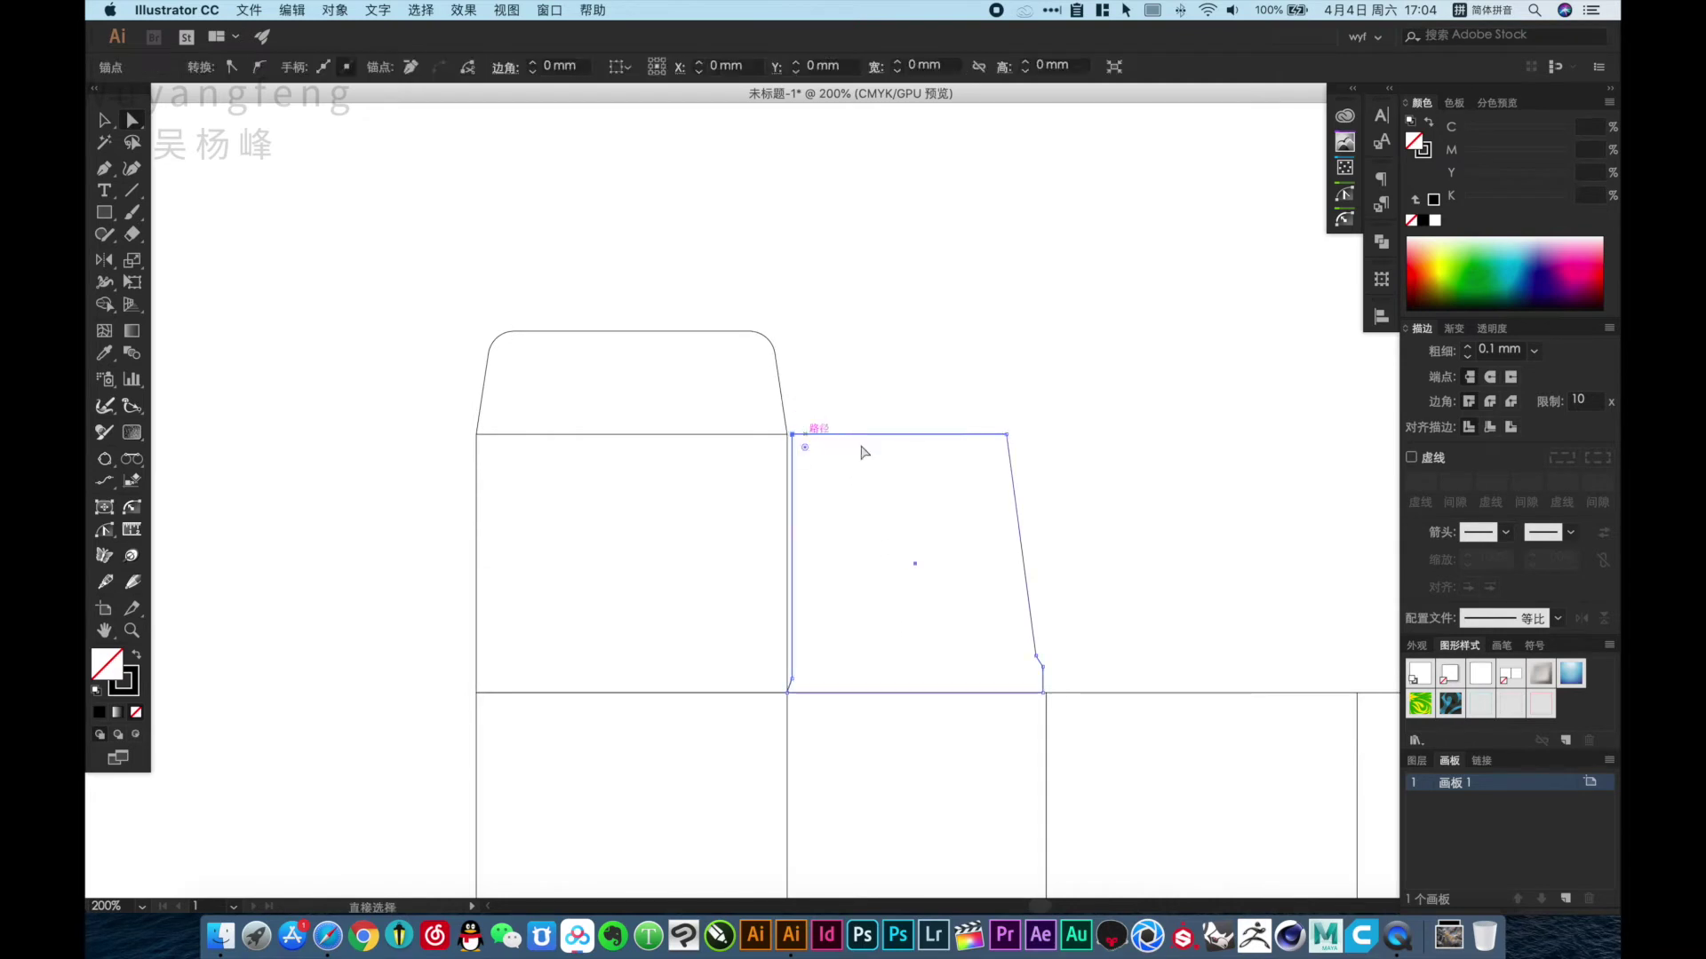
Round the dust flap's two top corners with a 3 mm corner radius.
{"action": "left_click", "coordinate": [1006, 434], "text": "shift"}
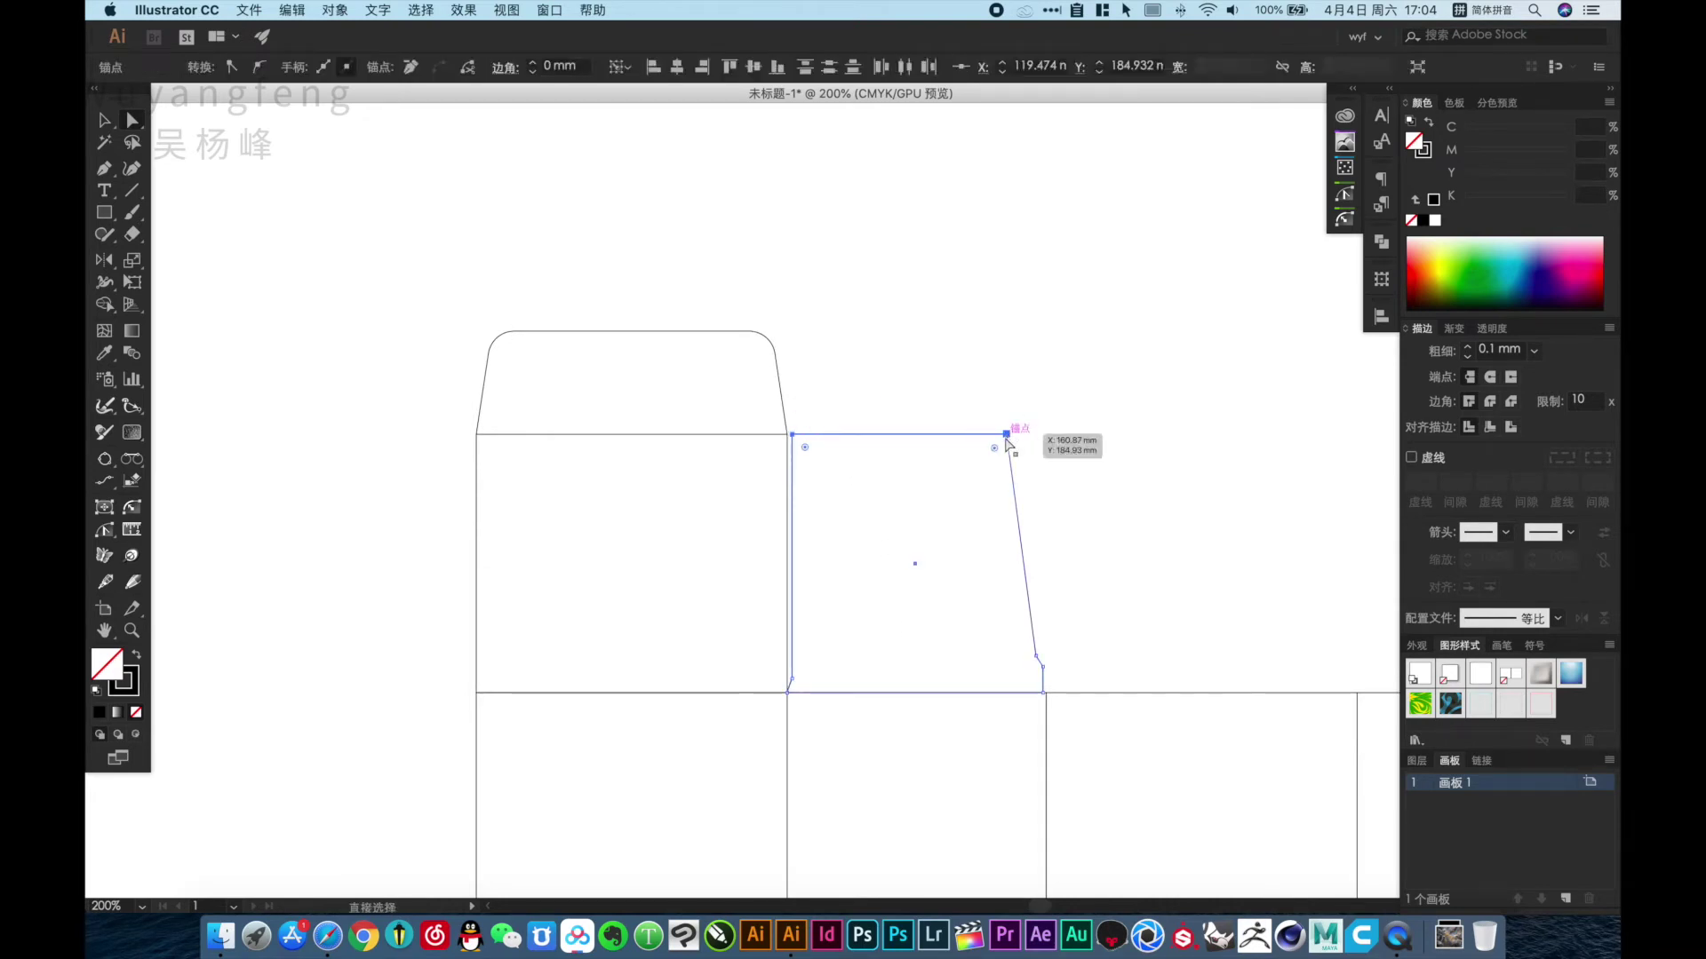
{"action": "left_click", "coordinate": [580, 71]}
{"action": "type", "text": "3"}
{"action": "key", "text": "Return"}
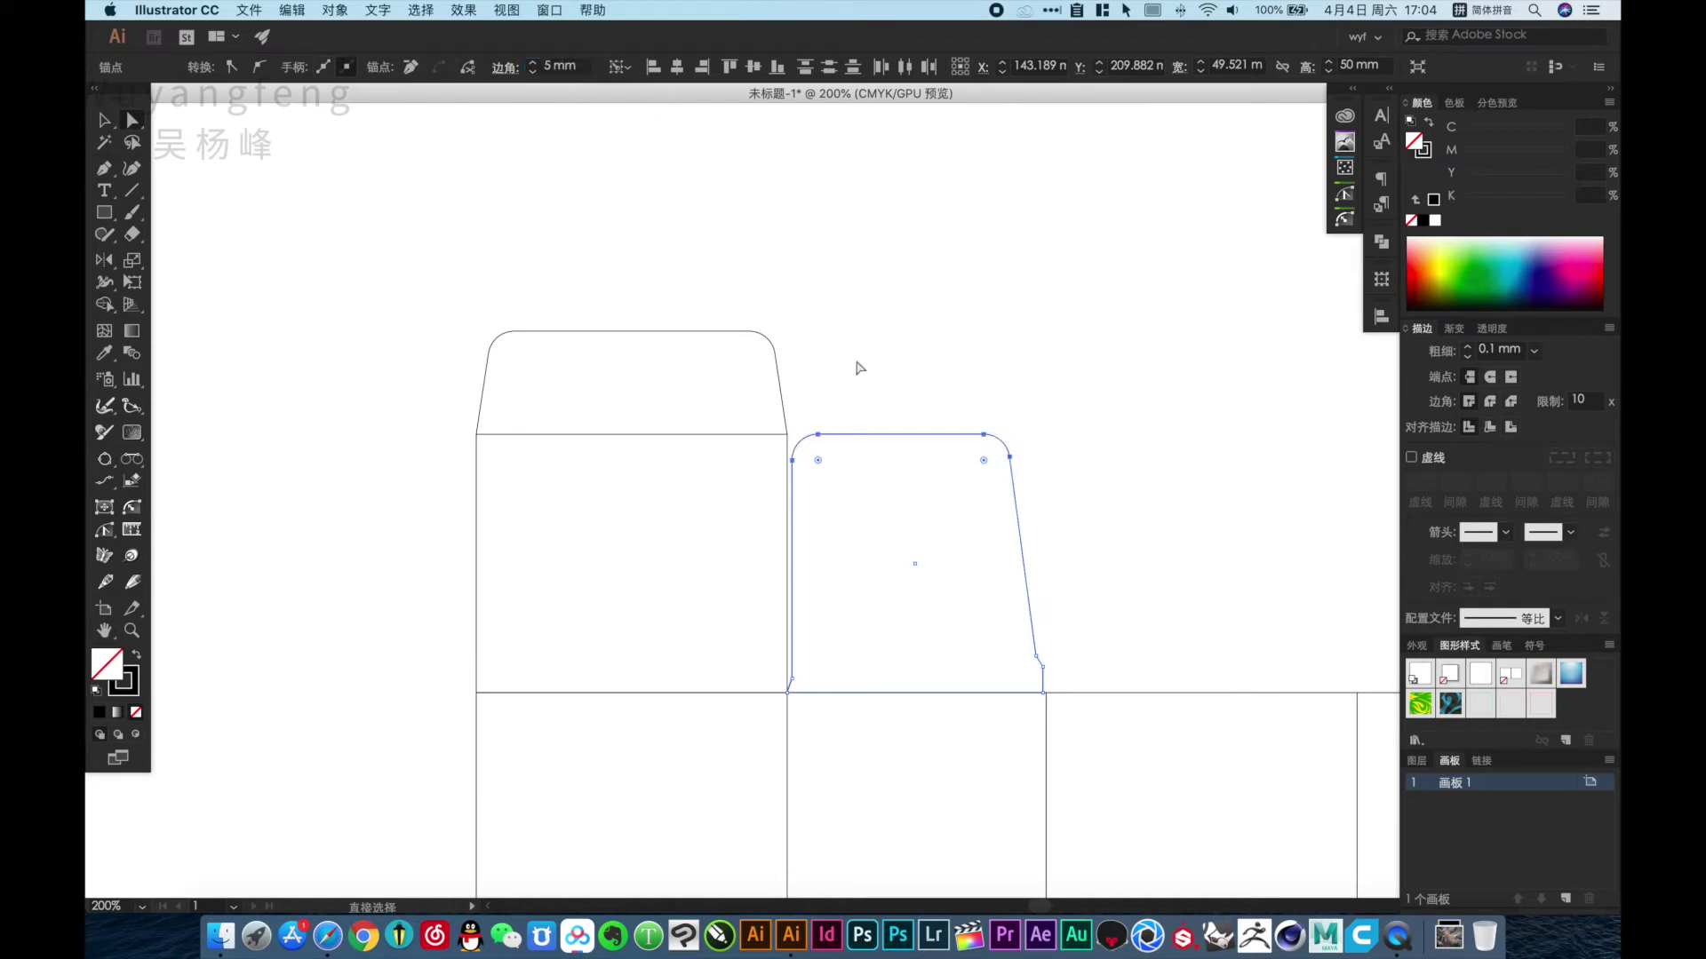
{"action": "left_click", "coordinate": [1051, 393]}
Drag the flap's top edge down with Direct Selection to shorten the flap.
{"action": "left_click_drag", "start_coordinate": [894, 469], "coordinate": [894, 391]}
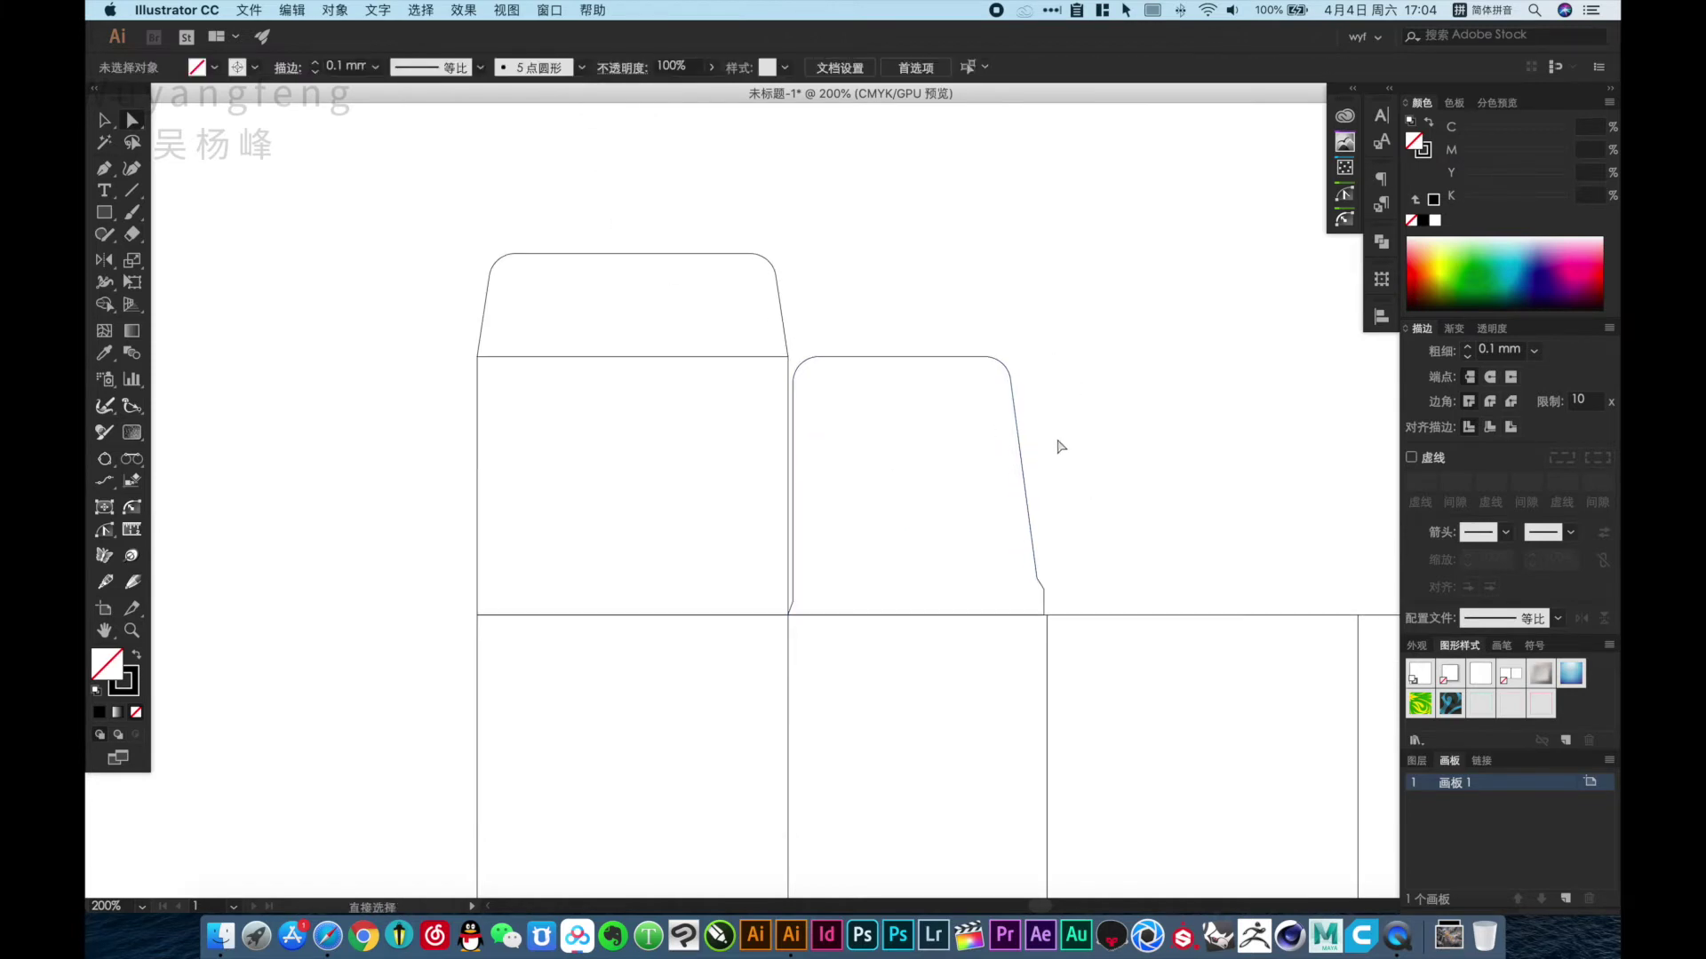
{"action": "left_click_drag", "start_coordinate": [1059, 438], "coordinate": [793, 302]}
{"action": "left_click_drag", "start_coordinate": [819, 359], "coordinate": [824, 461]}
{"action": "left_click", "coordinate": [1082, 445]}
Draw a 30 mm rectangle on the neighbouring side panel.
{"action": "left_click_drag", "start_coordinate": [1081, 445], "coordinate": [924, 390]}
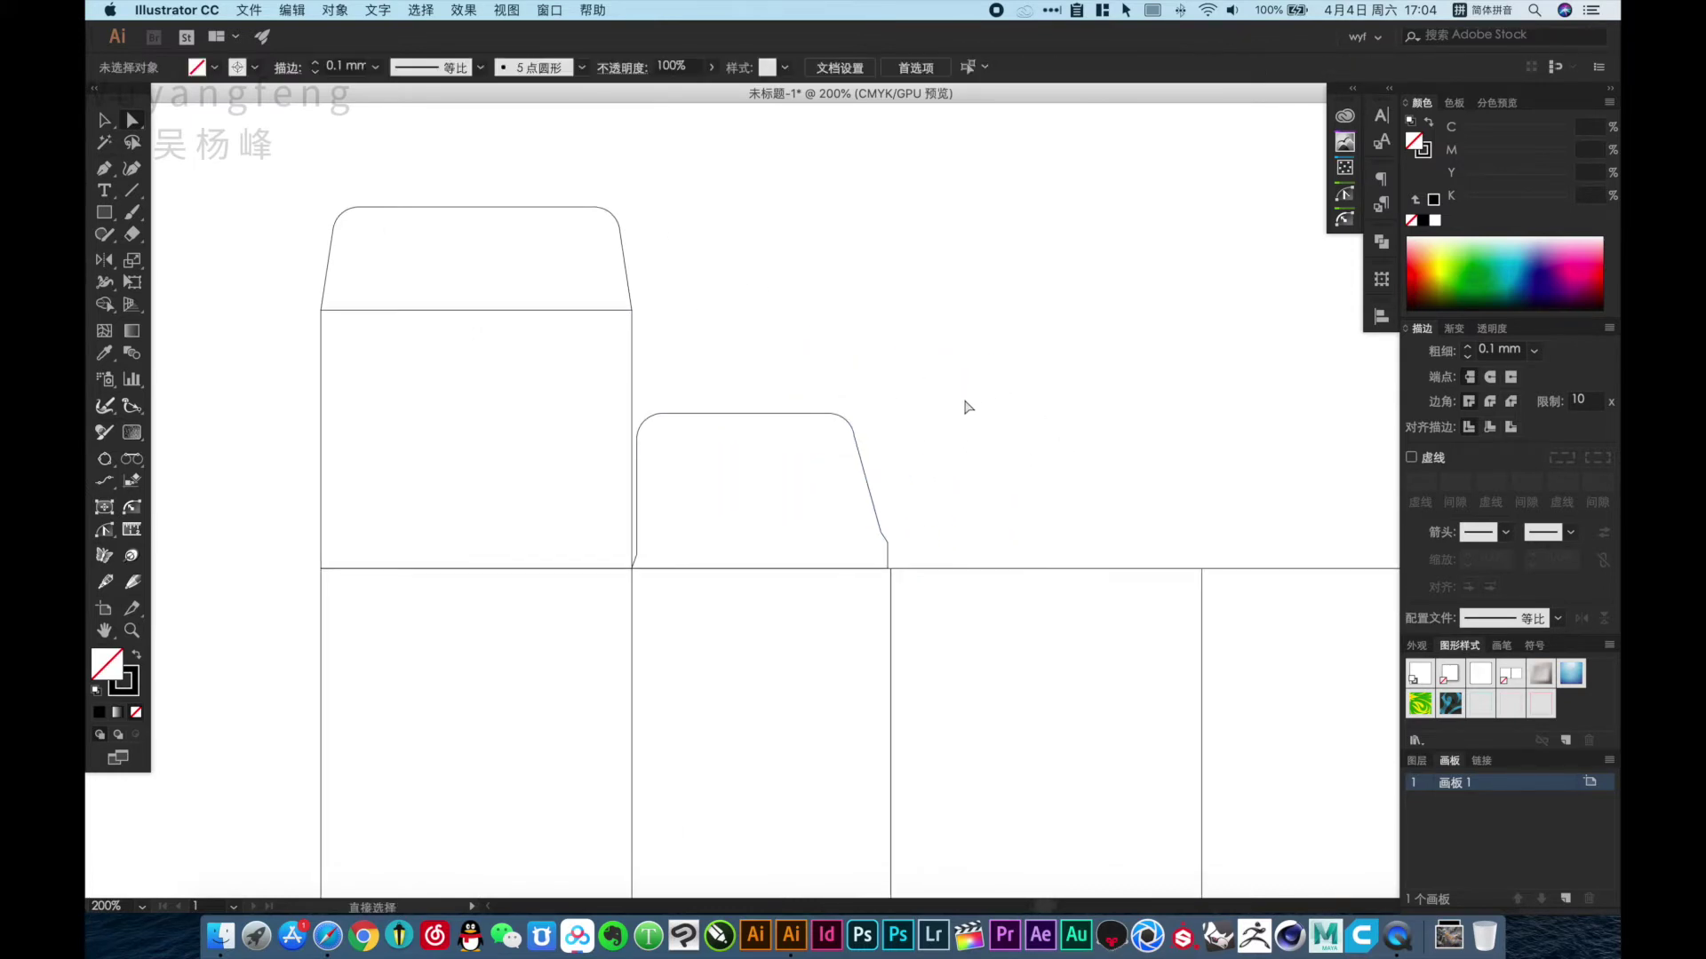
{"action": "key", "text": "m"}
{"action": "mouse_move", "coordinate": [891, 621]}
{"action": "left_mouse_down"}
{"action": "mouse_move", "coordinate": [1198, 707]}
{"action": "mouse_move", "coordinate": [1049, 674]}
{"action": "mouse_move", "coordinate": [1001, 601]}
{"action": "left_mouse_up"}
{"action": "key", "text": "v"}
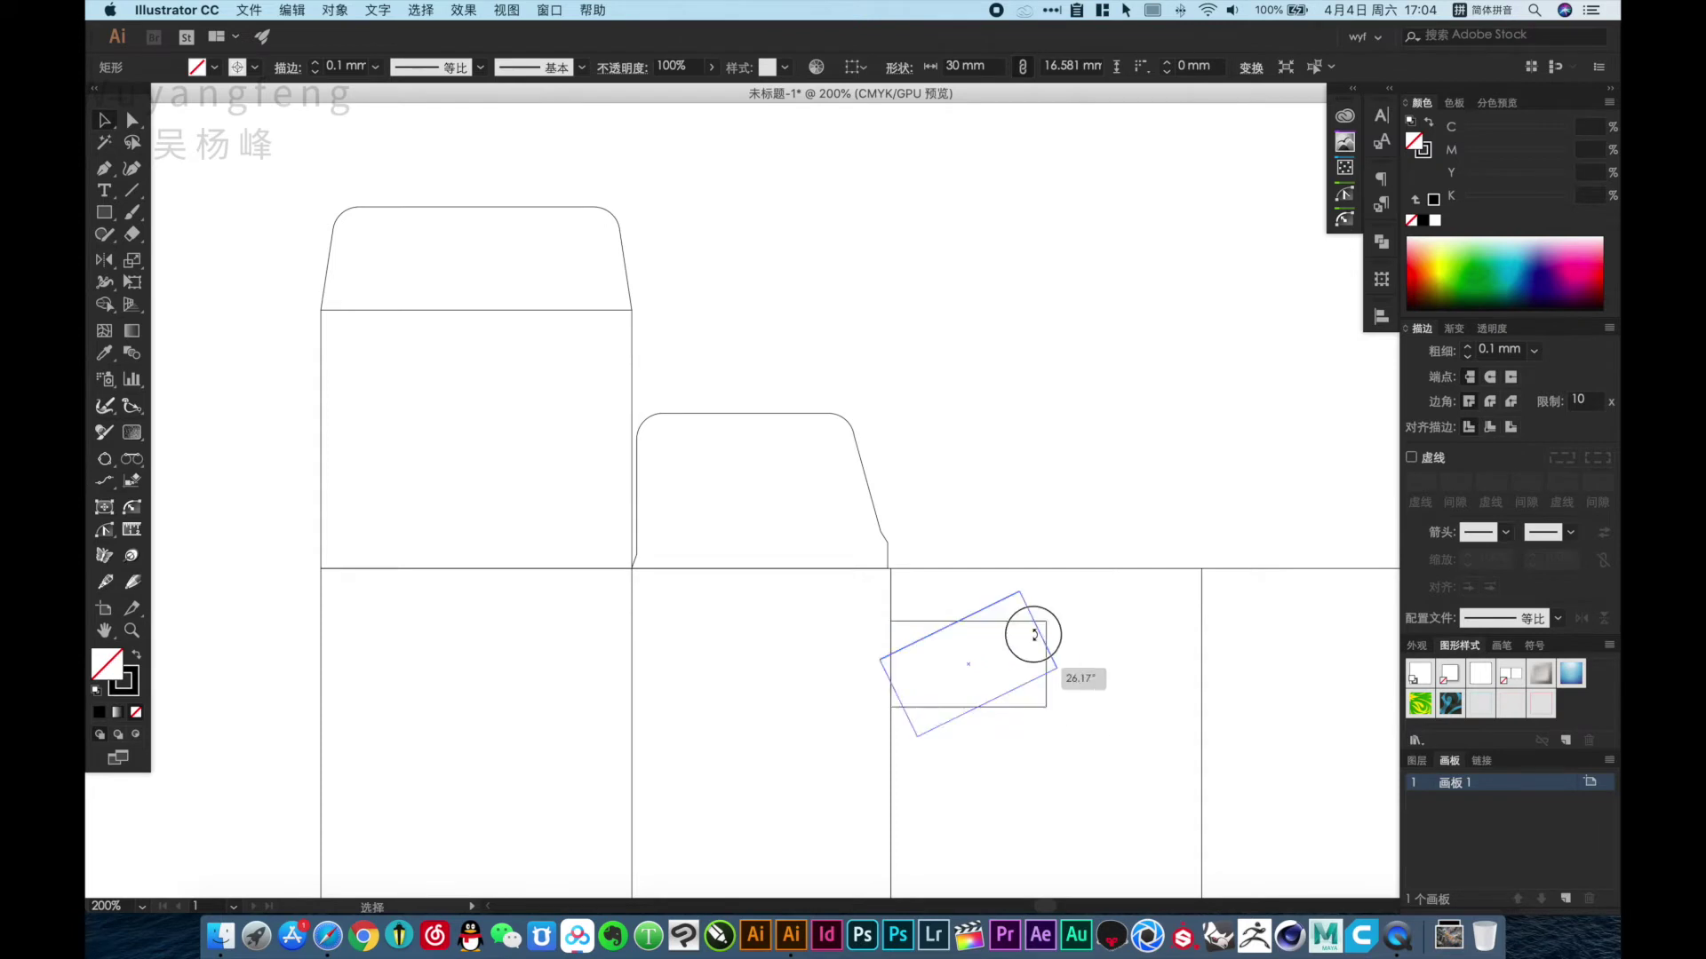
Turn the guide rectangle upright, move it onto the dust flap, and isolate the flap.
{"action": "left_click", "coordinate": [1051, 749]}
{"action": "left_click_drag", "start_coordinate": [1007, 745], "coordinate": [823, 574]}
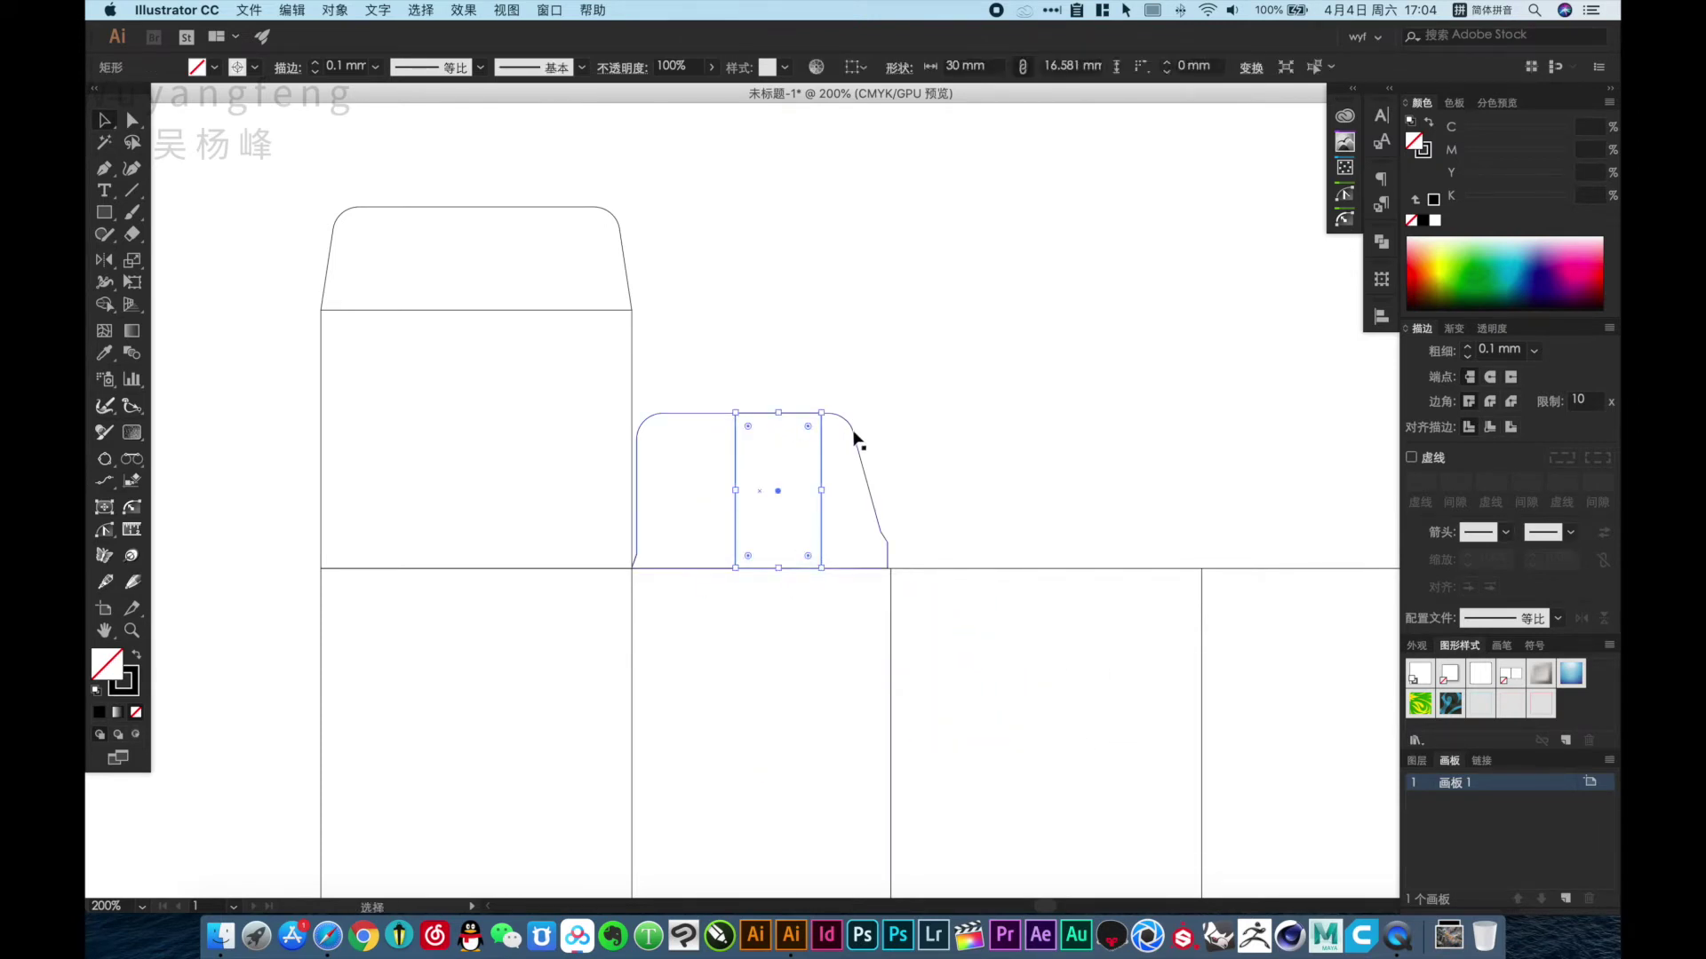
{"action": "double_click", "coordinate": [852, 430]}
Lower the flap's top anchor points to just below the guide rectangle.
{"action": "key", "text": "a"}
{"action": "left_click_drag", "start_coordinate": [891, 391], "coordinate": [555, 455]}
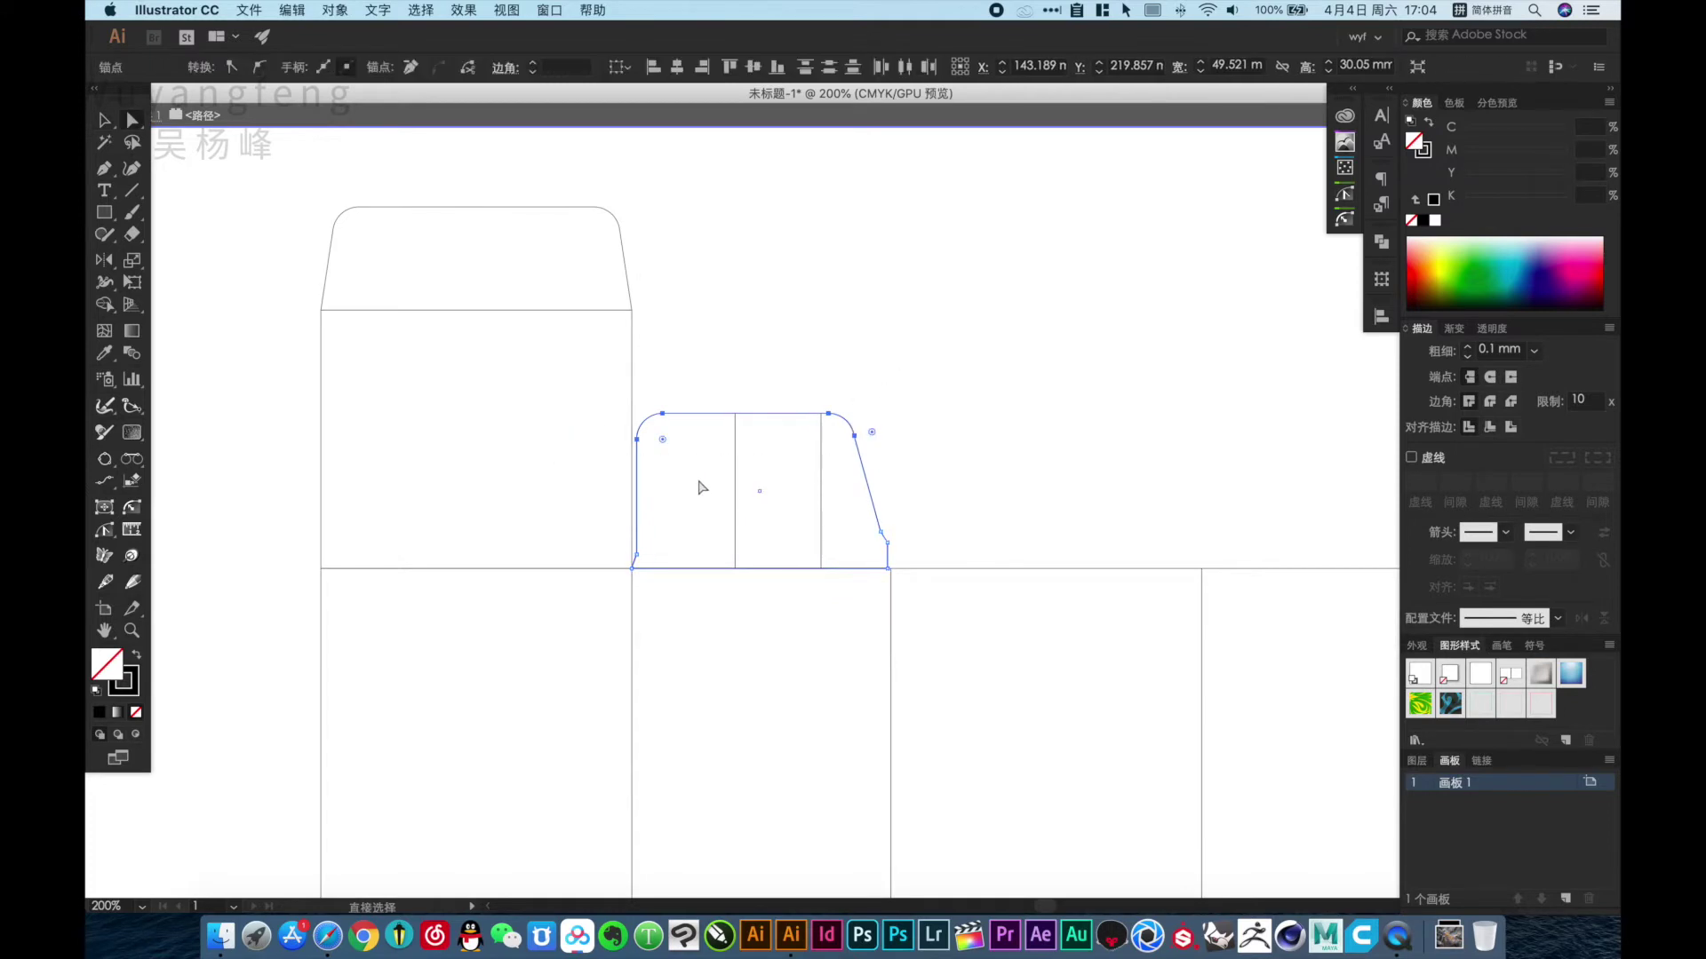
{"action": "key", "text": "shift+Down"}
{"action": "key", "text": "shift+Up"}
{"action": "left_click_drag", "start_coordinate": [575, 354], "coordinate": [920, 555]}
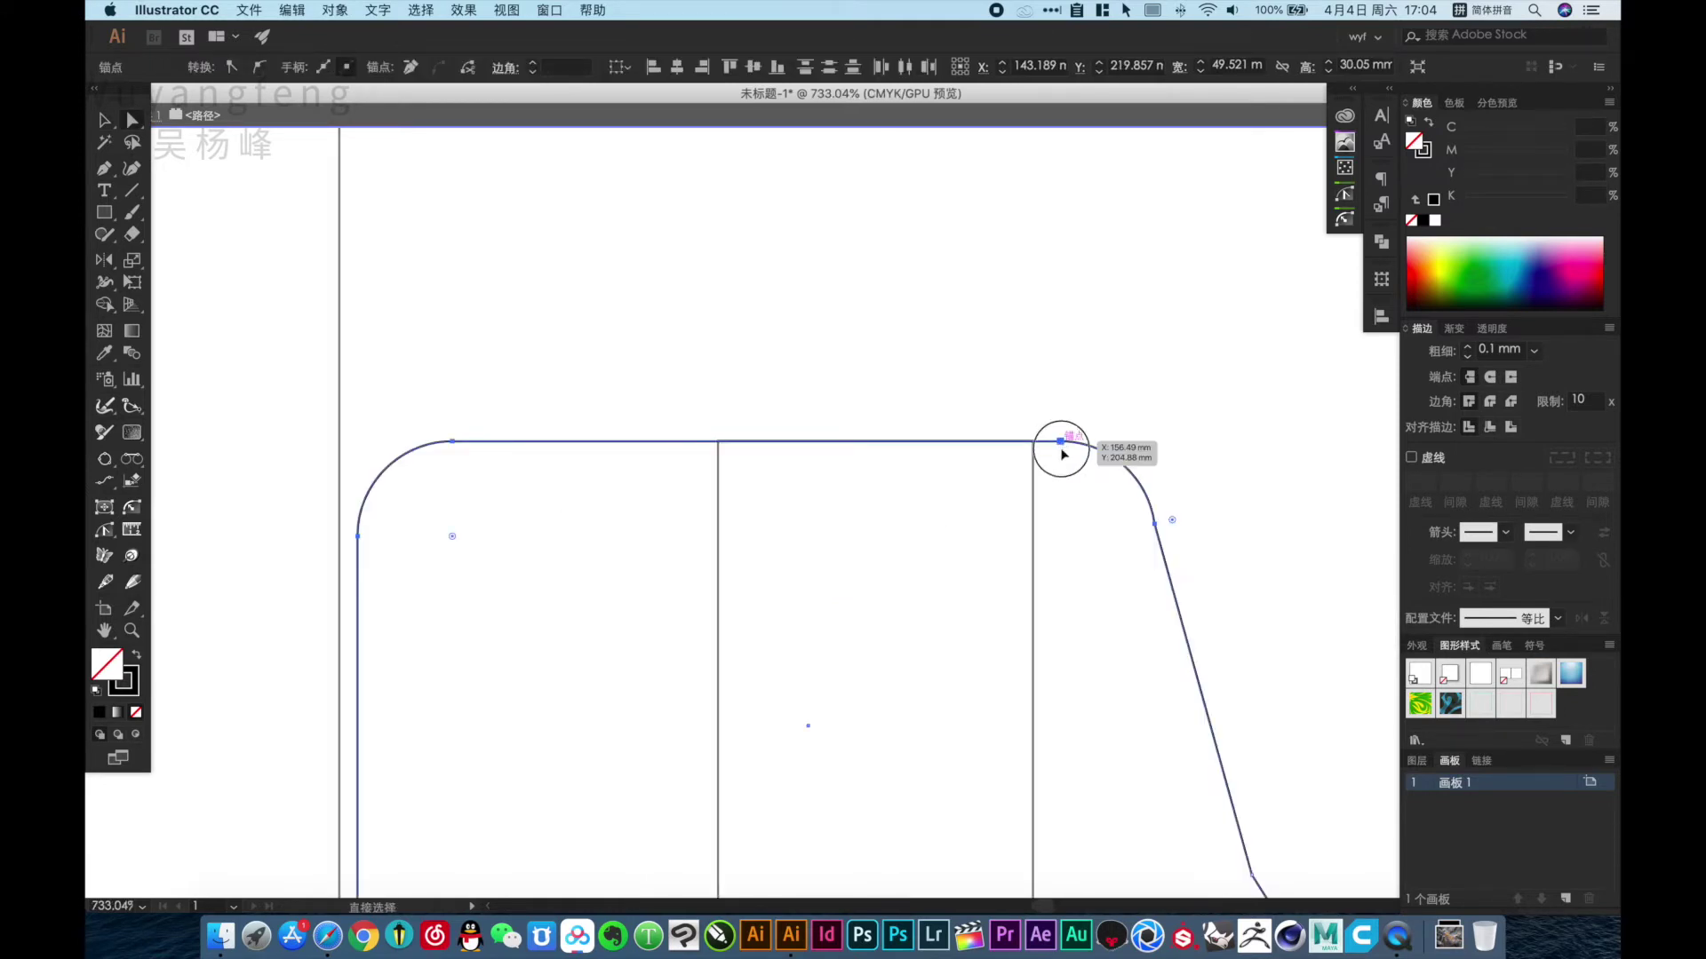
{"action": "left_click_drag", "start_coordinate": [1062, 442], "coordinate": [1063, 468]}
{"action": "left_click", "coordinate": [1069, 397]}
{"action": "key", "text": "v"}
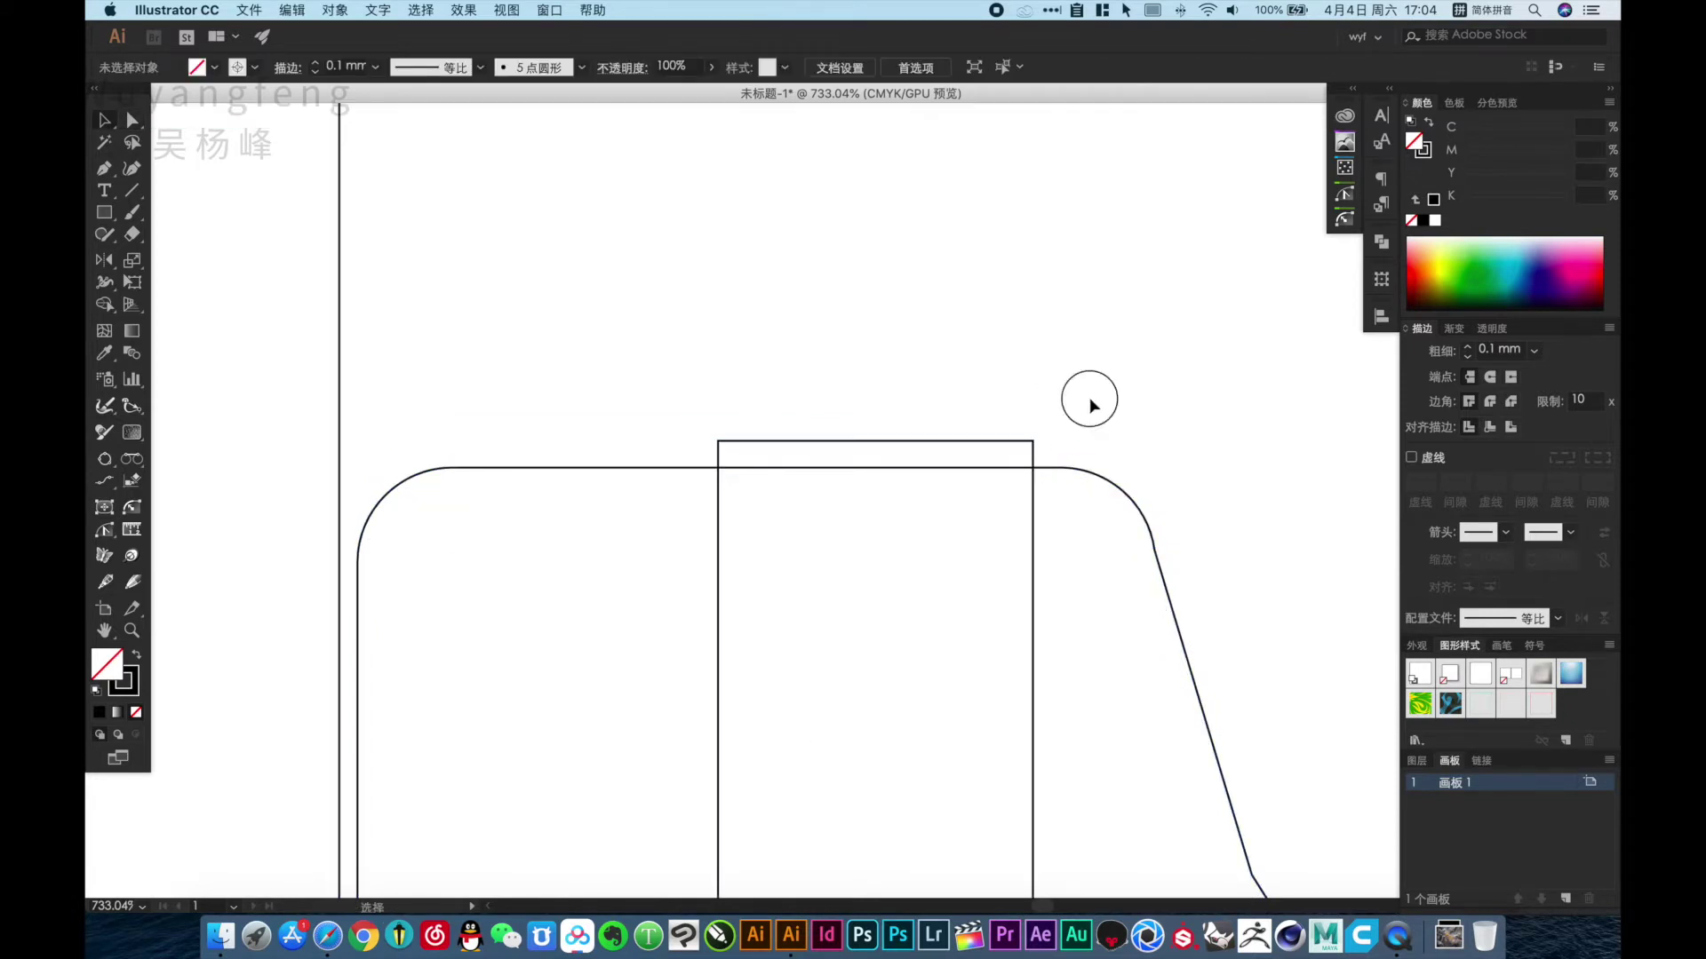
Delete the temporary guide rectangle, keeping the flap, and deselect everything.
{"action": "key", "text": "ctrl+minus"}
{"action": "key", "text": "ctrl+minus"}
{"action": "left_click_drag", "start_coordinate": [978, 629], "coordinate": [1148, 691]}
{"action": "key", "text": "Delete"}
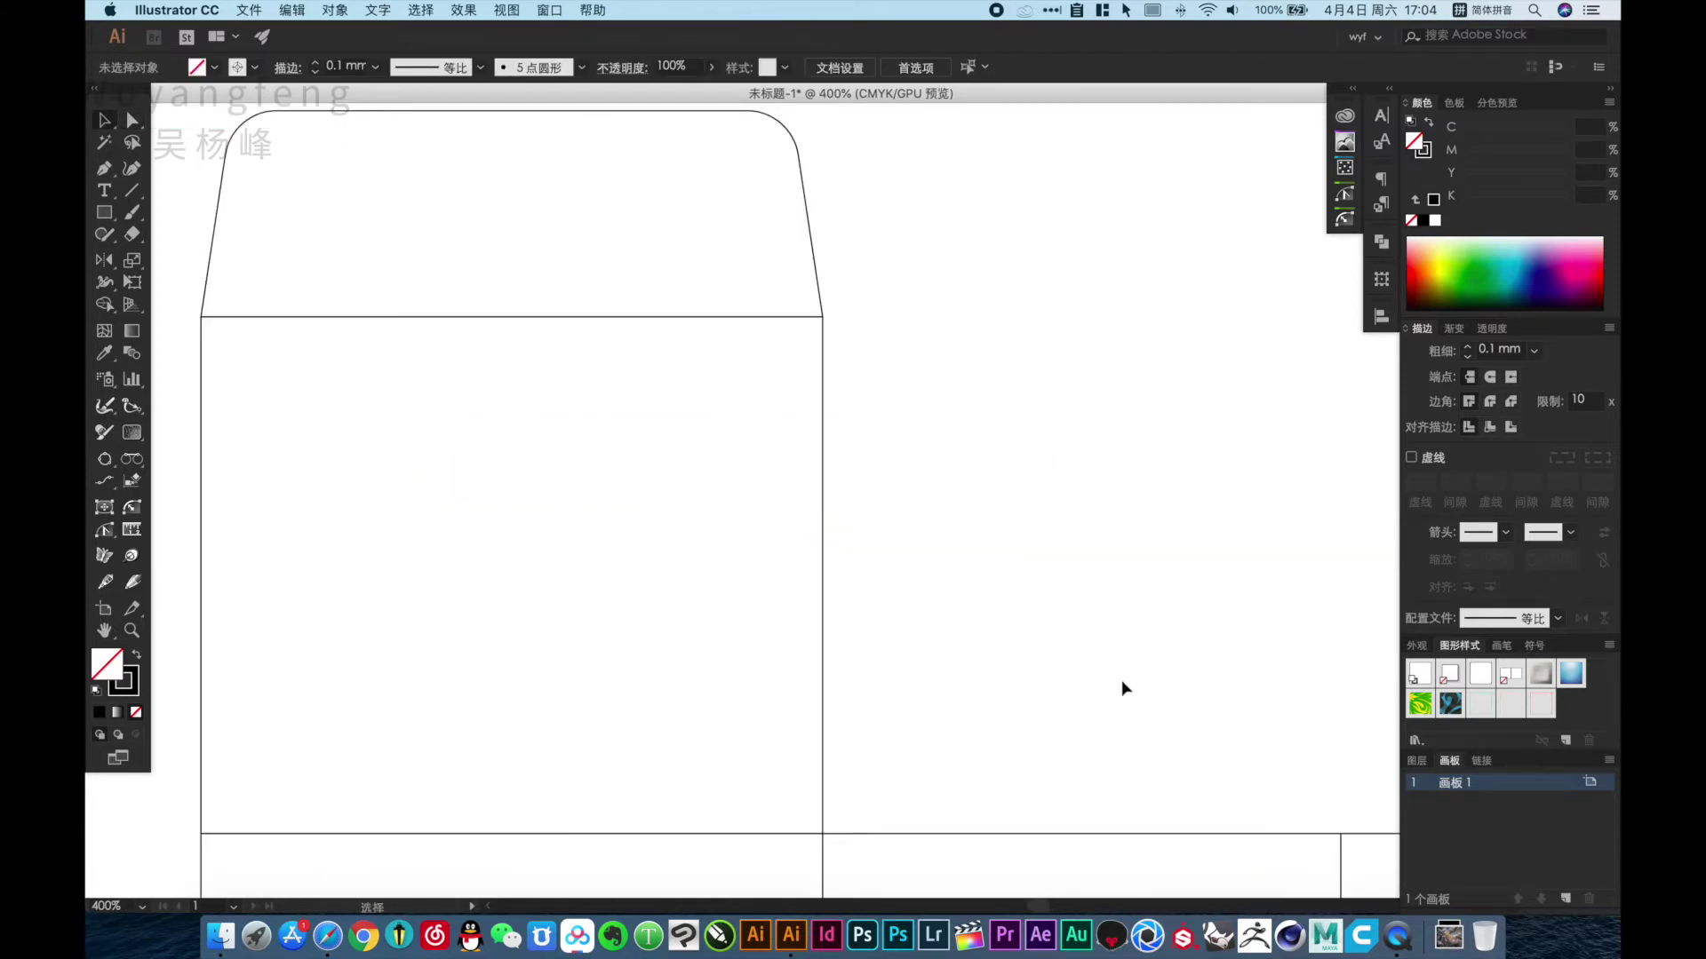
{"action": "key", "text": "a"}
{"action": "left_click", "coordinate": [1281, 589], "text": "shift"}
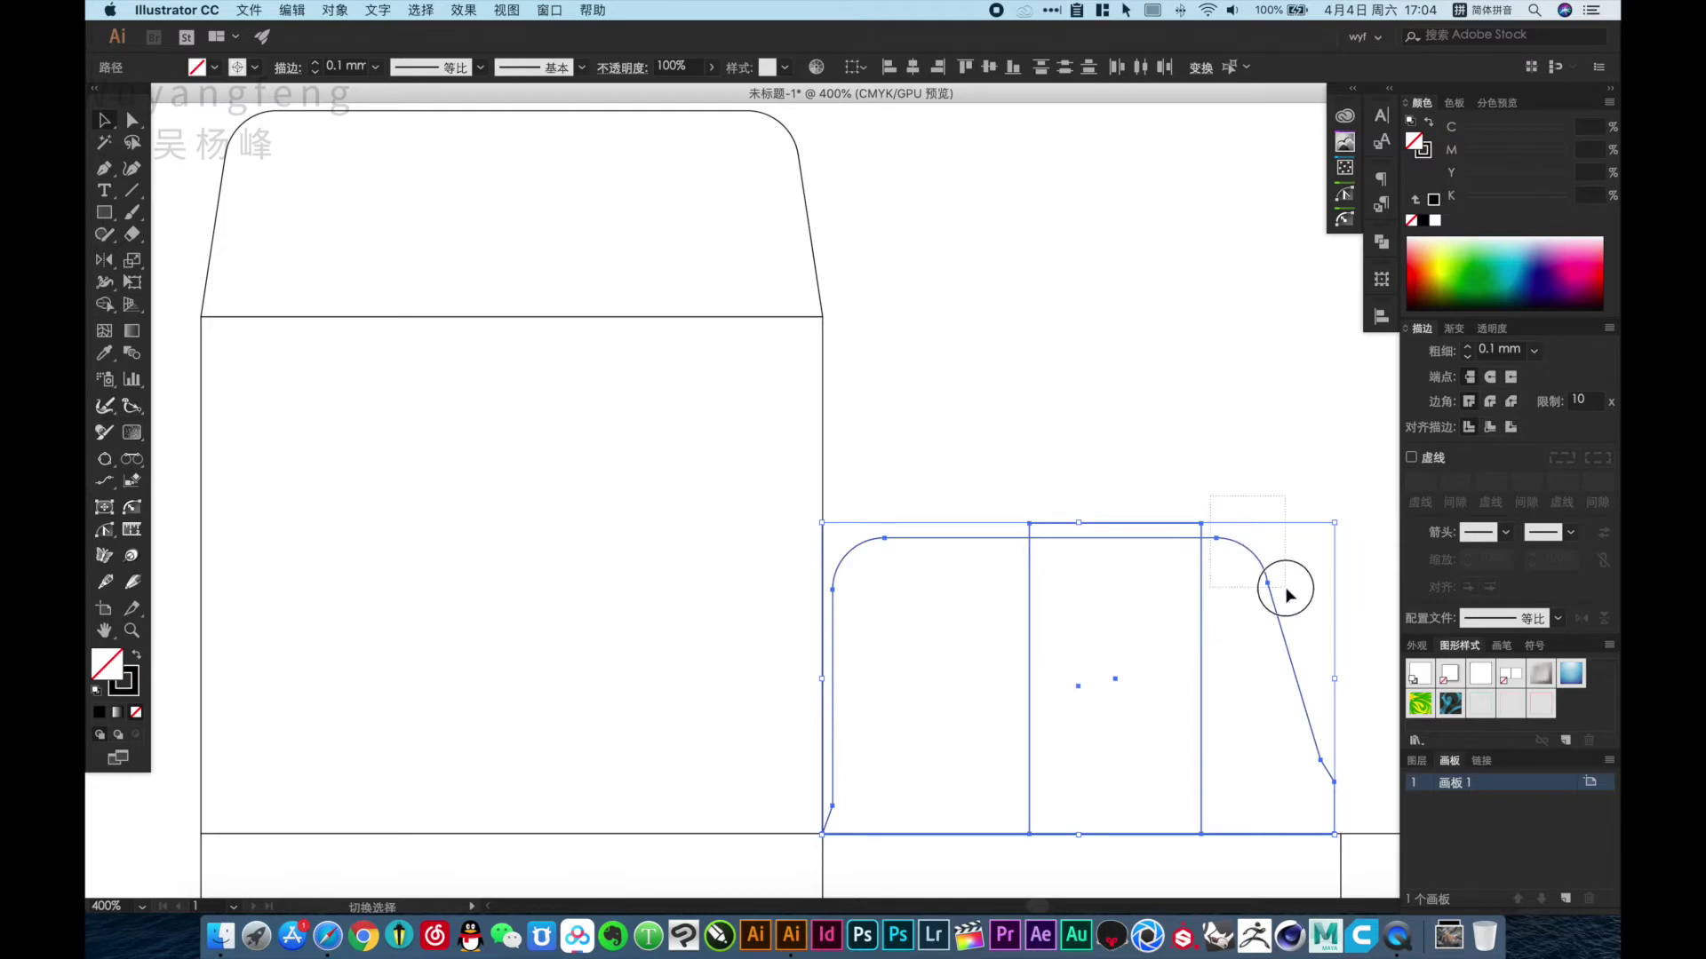
{"action": "key", "text": "Delete"}
{"action": "key", "text": "super+shift+a"}
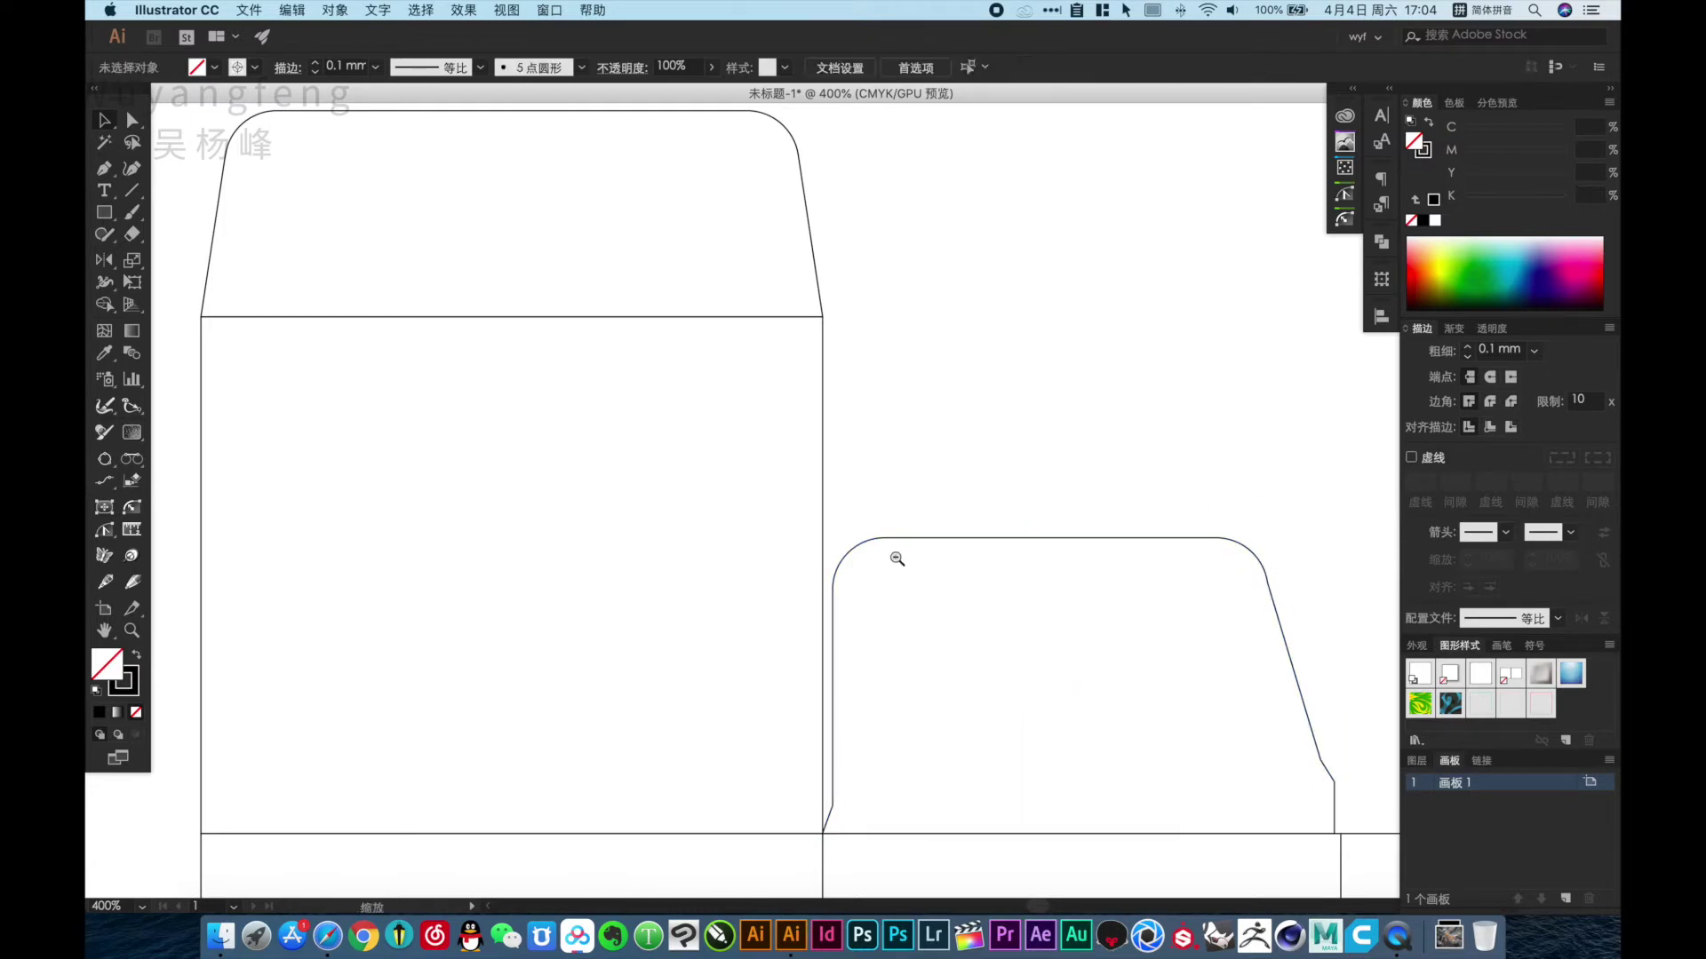
Hide all panels and zoom out to view the whole dieline.
{"action": "key", "text": "super+minus"}
{"action": "key", "text": "super+minus"}
{"action": "key", "text": "Tab"}
{"action": "key", "text": "super+minus"}
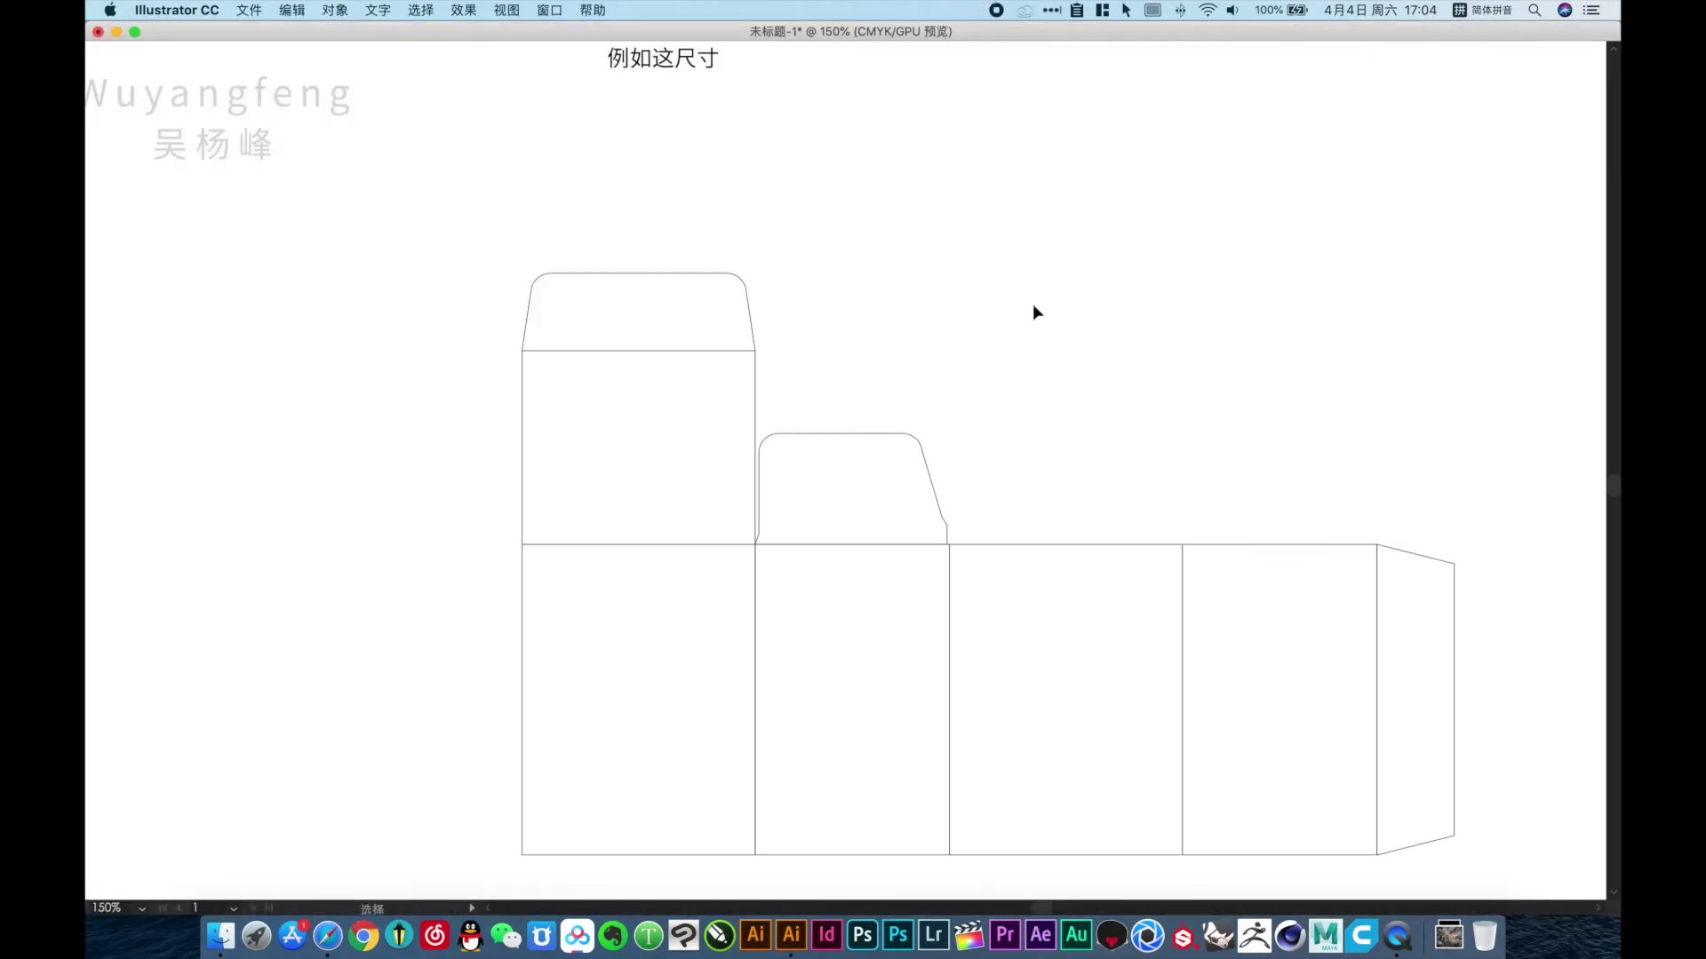
Select the dust flap copy and mirror it with the Reflect tool.
{"action": "left_click", "coordinate": [944, 448], "text": "alt+super"}
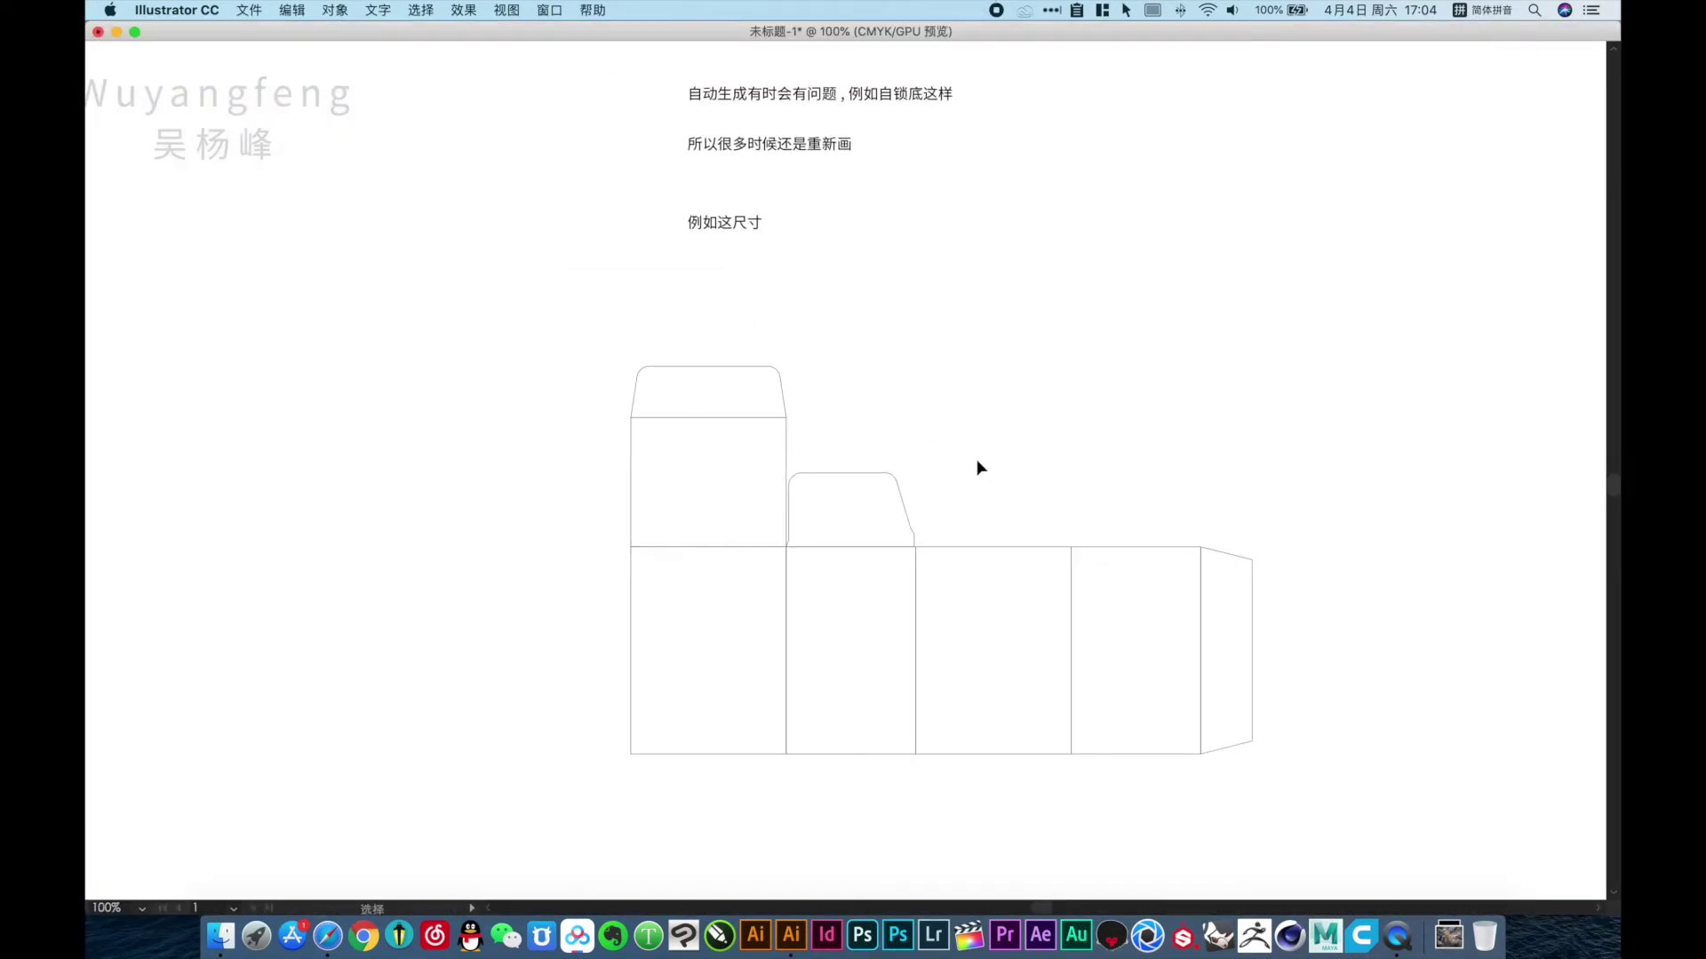
{"action": "mouse_move", "coordinate": [977, 460]}
{"action": "left_mouse_down"}
{"action": "mouse_move", "coordinate": [956, 471]}
{"action": "mouse_move", "coordinate": [1146, 527]}
{"action": "left_mouse_up"}
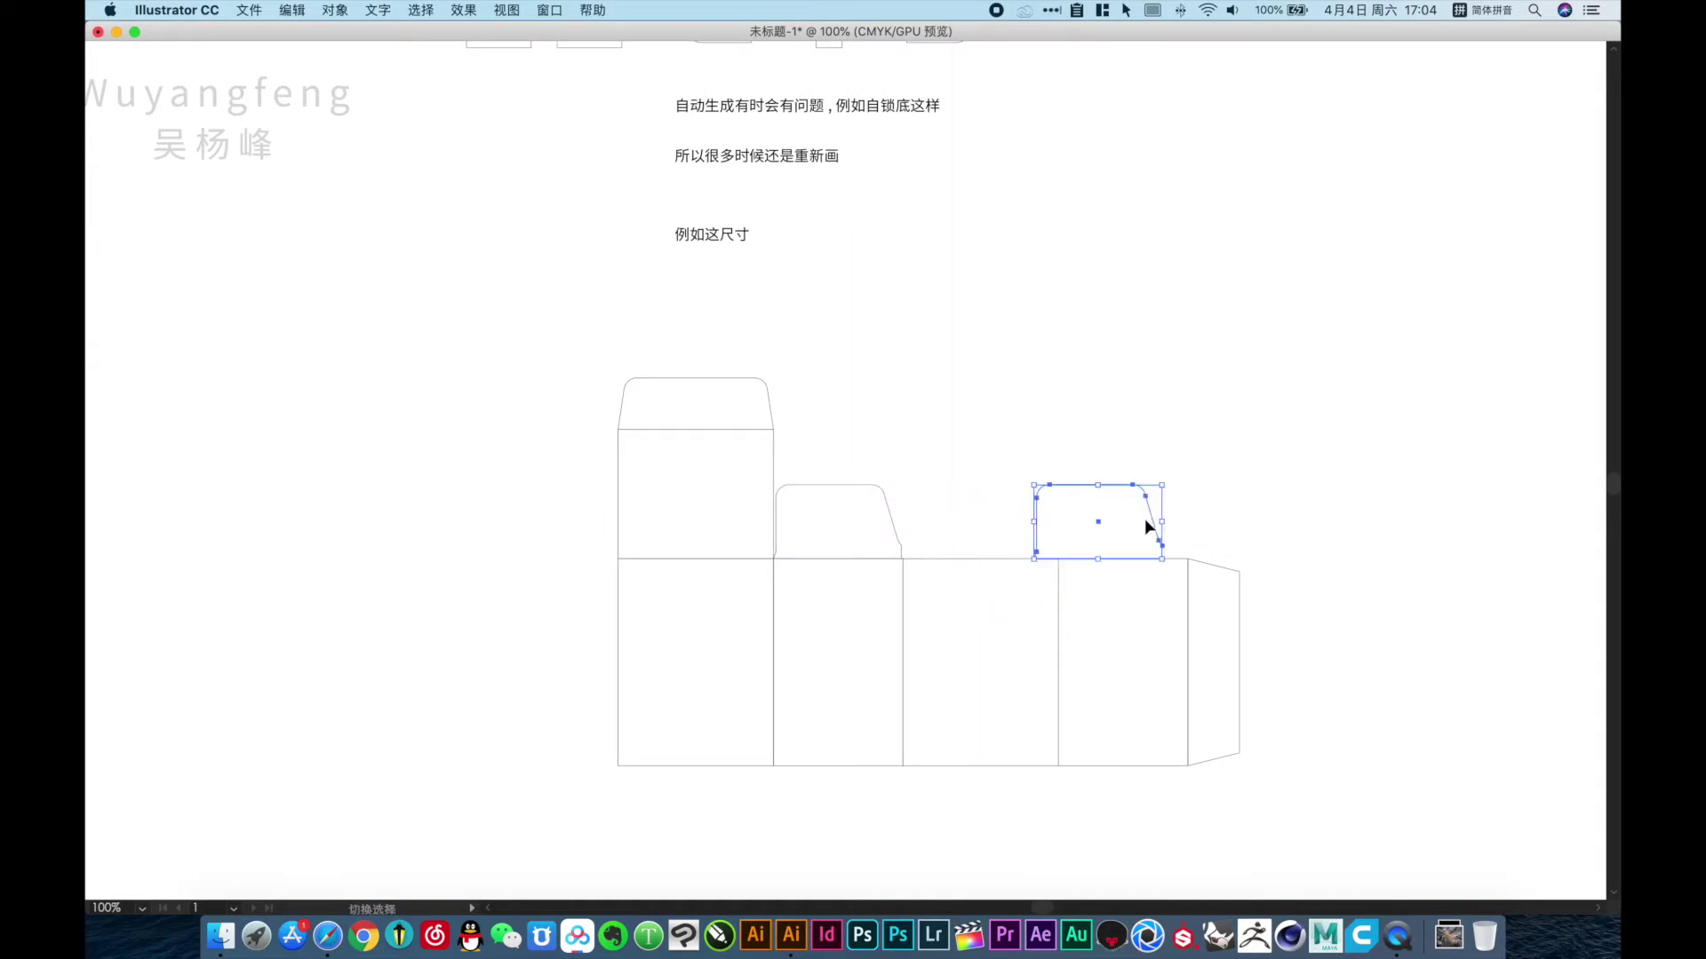
{"action": "key", "text": "o"}
{"action": "left_click_drag", "start_coordinate": [998, 502], "coordinate": [1241, 534]}
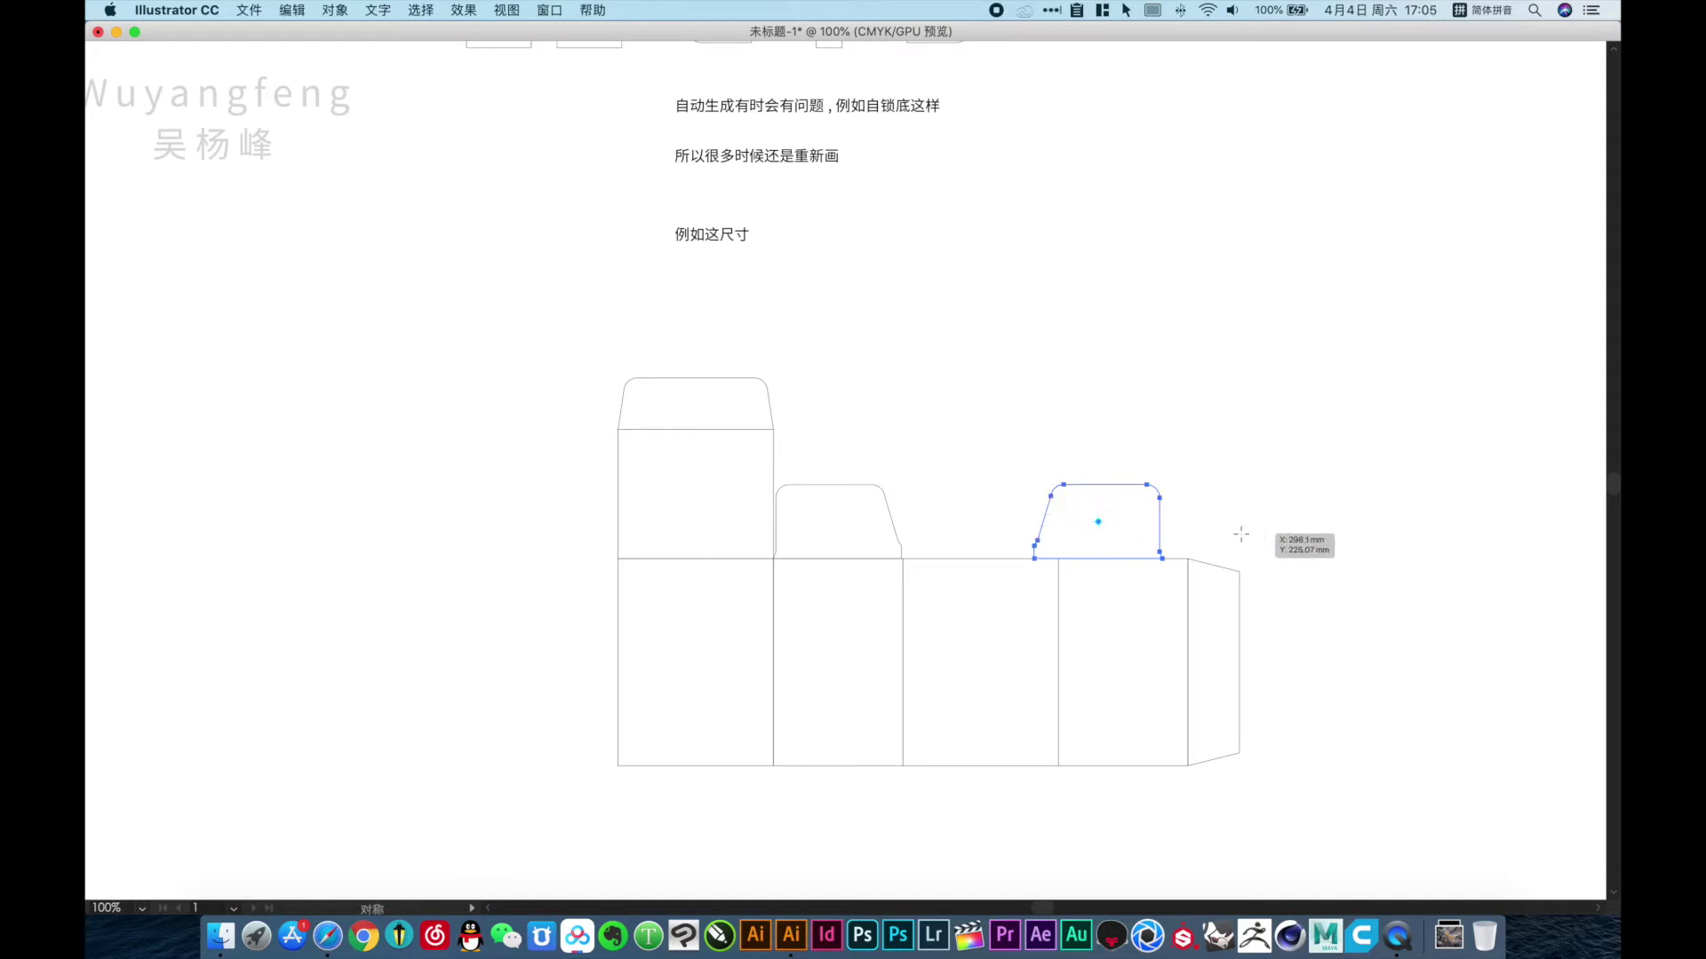
Slide the mirrored flap so it snaps onto the fourth panel's top edge.
{"action": "key", "text": "v"}
{"action": "left_click", "coordinate": [1229, 498]}
{"action": "left_click_drag", "start_coordinate": [1093, 495], "coordinate": [1244, 598]}
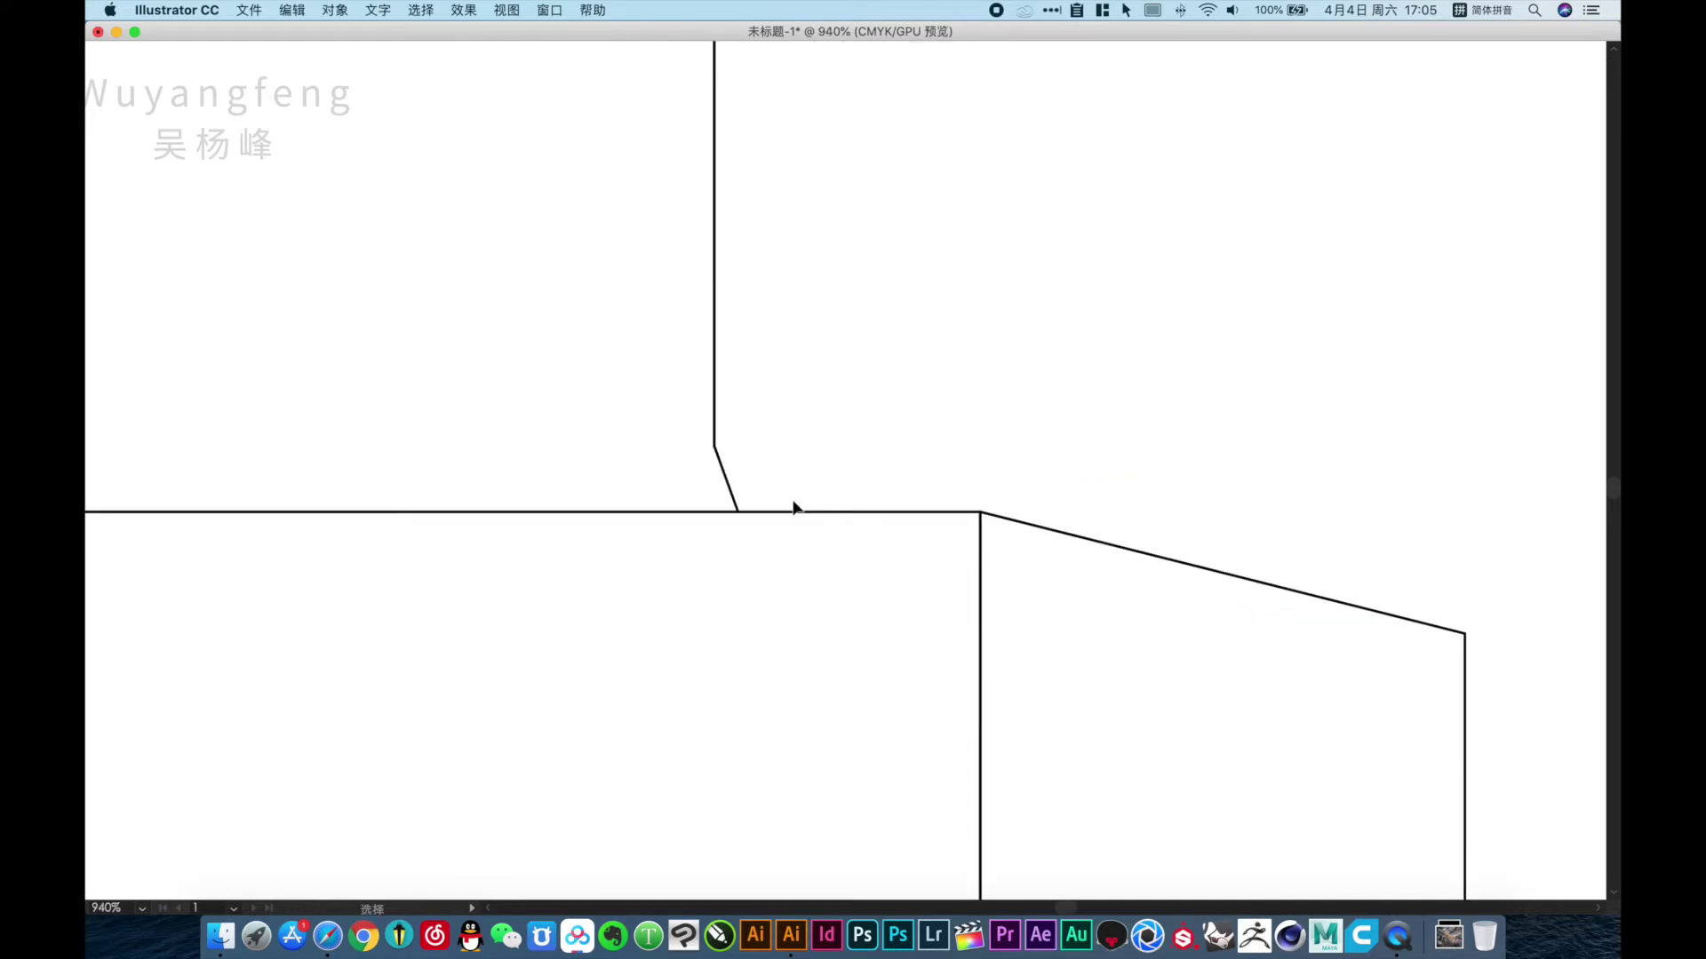
{"action": "left_click_drag", "start_coordinate": [737, 510], "coordinate": [977, 511]}
{"action": "left_click", "coordinate": [1138, 398]}
Zoom out to the whole dieline, then zoom in on the middle flap's slanted edge.
{"action": "key", "text": "z"}
{"action": "left_click", "coordinate": [674, 435], "text": "alt"}
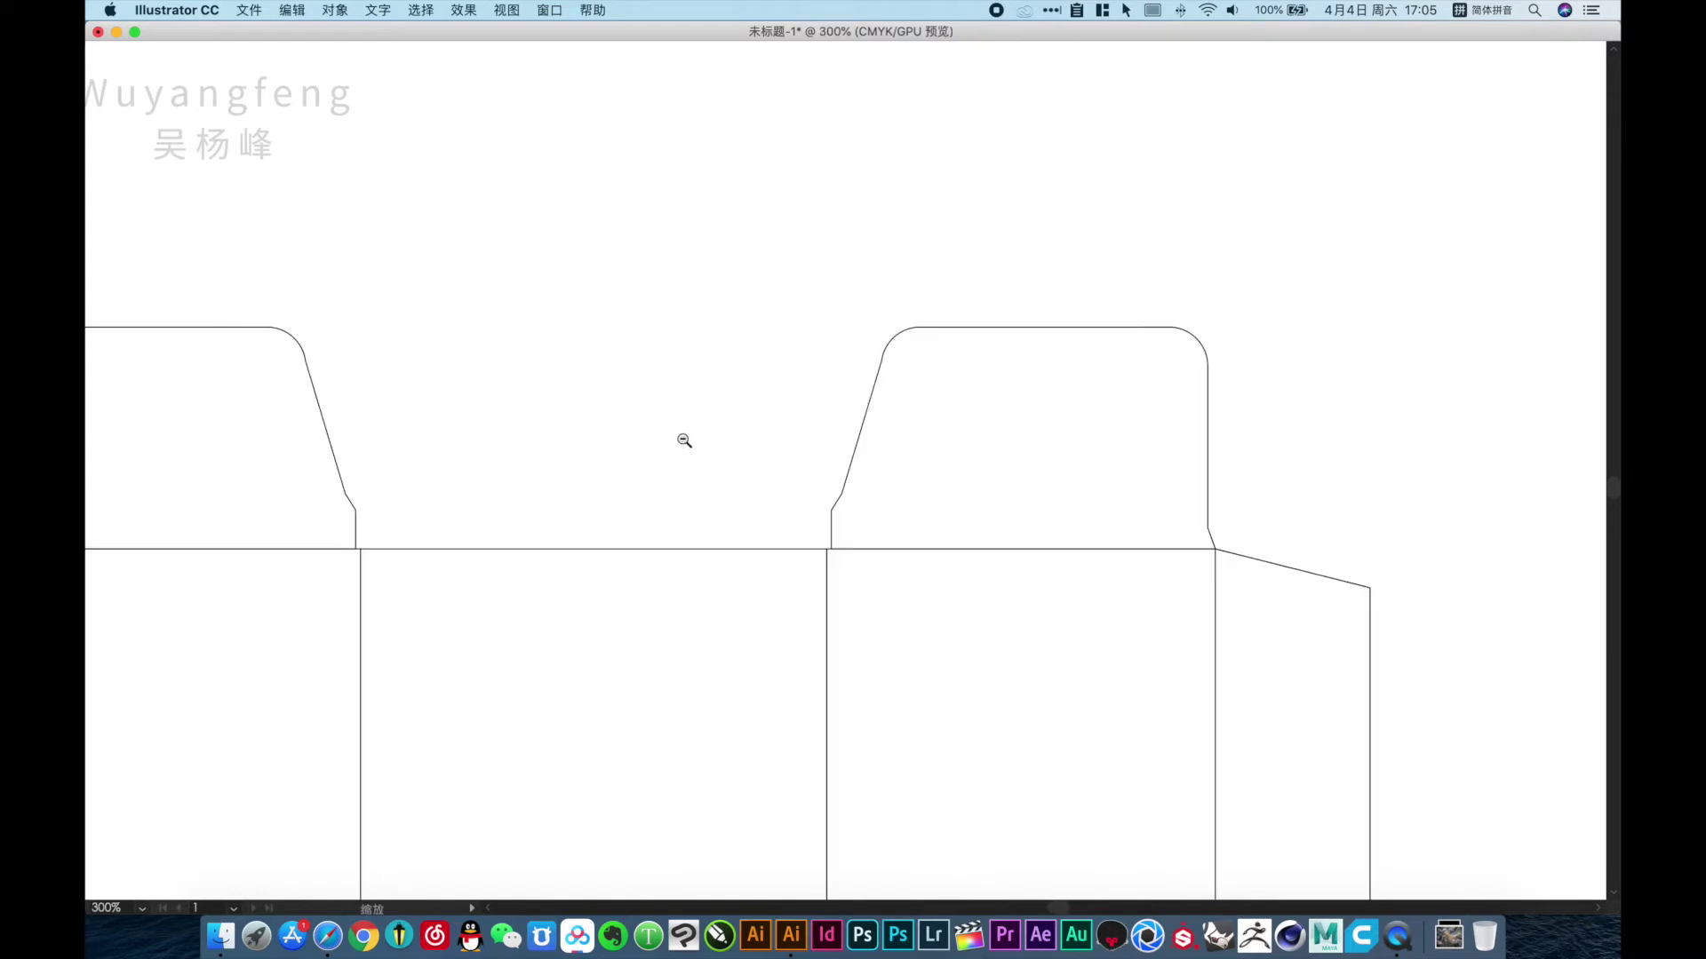
{"action": "left_click", "coordinate": [811, 471], "text": "alt"}
{"action": "key", "text": "v"}
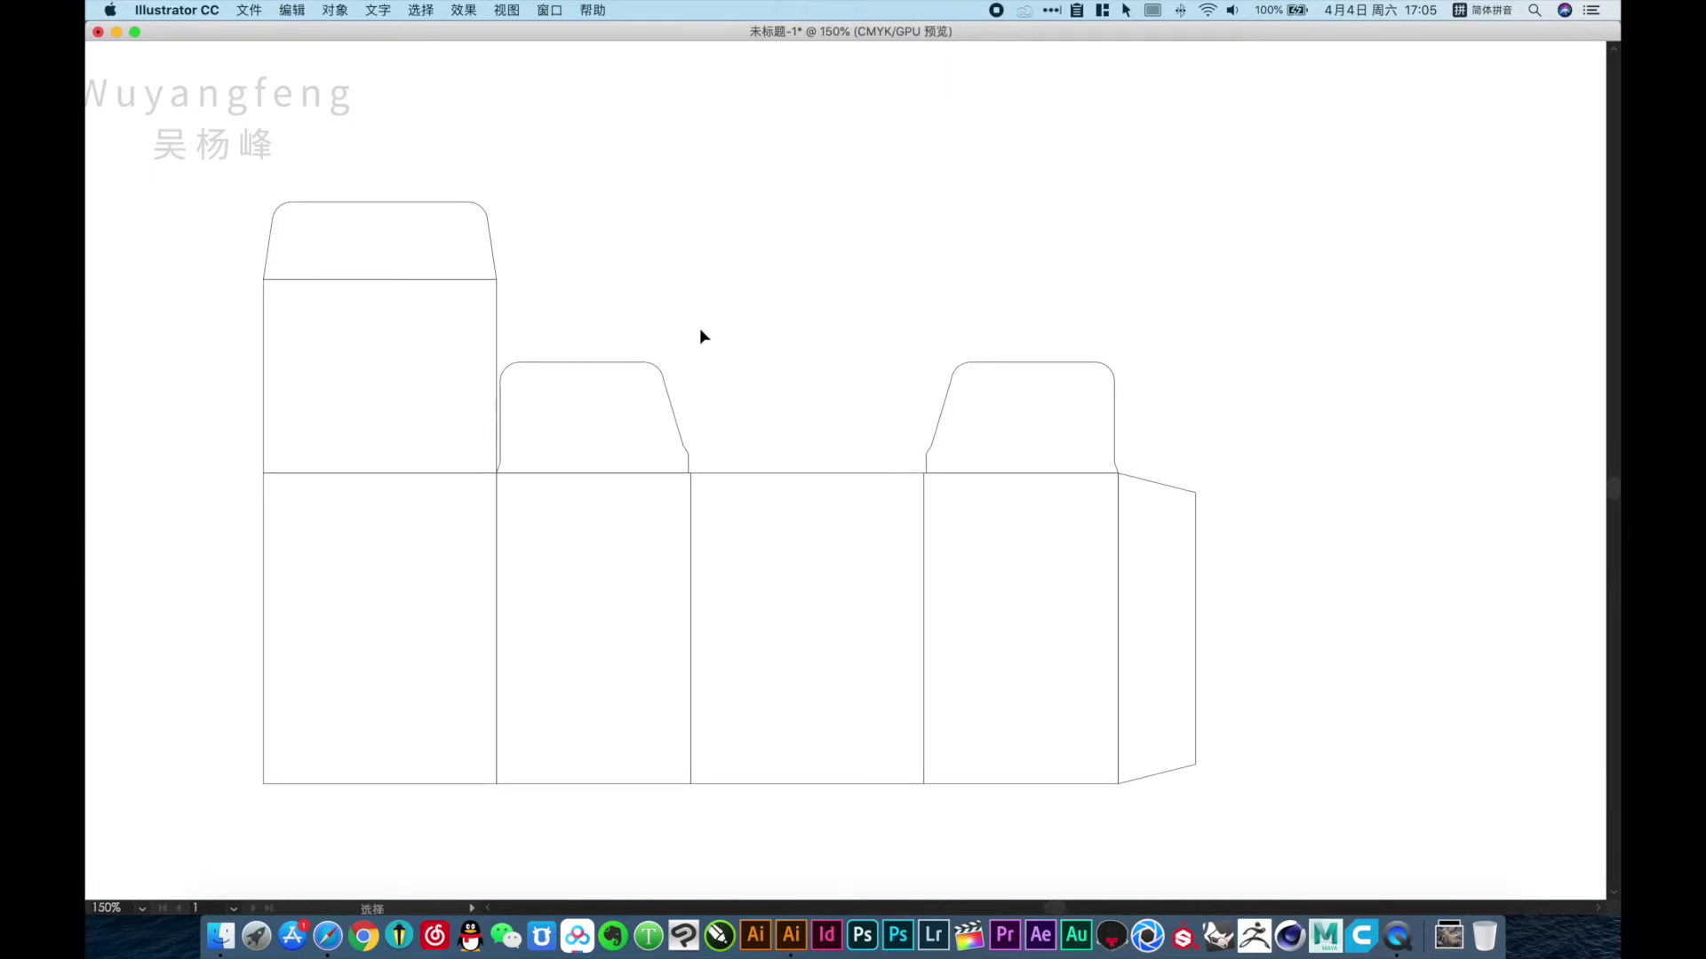
{"action": "left_click_drag", "start_coordinate": [552, 362], "coordinate": [817, 533]}
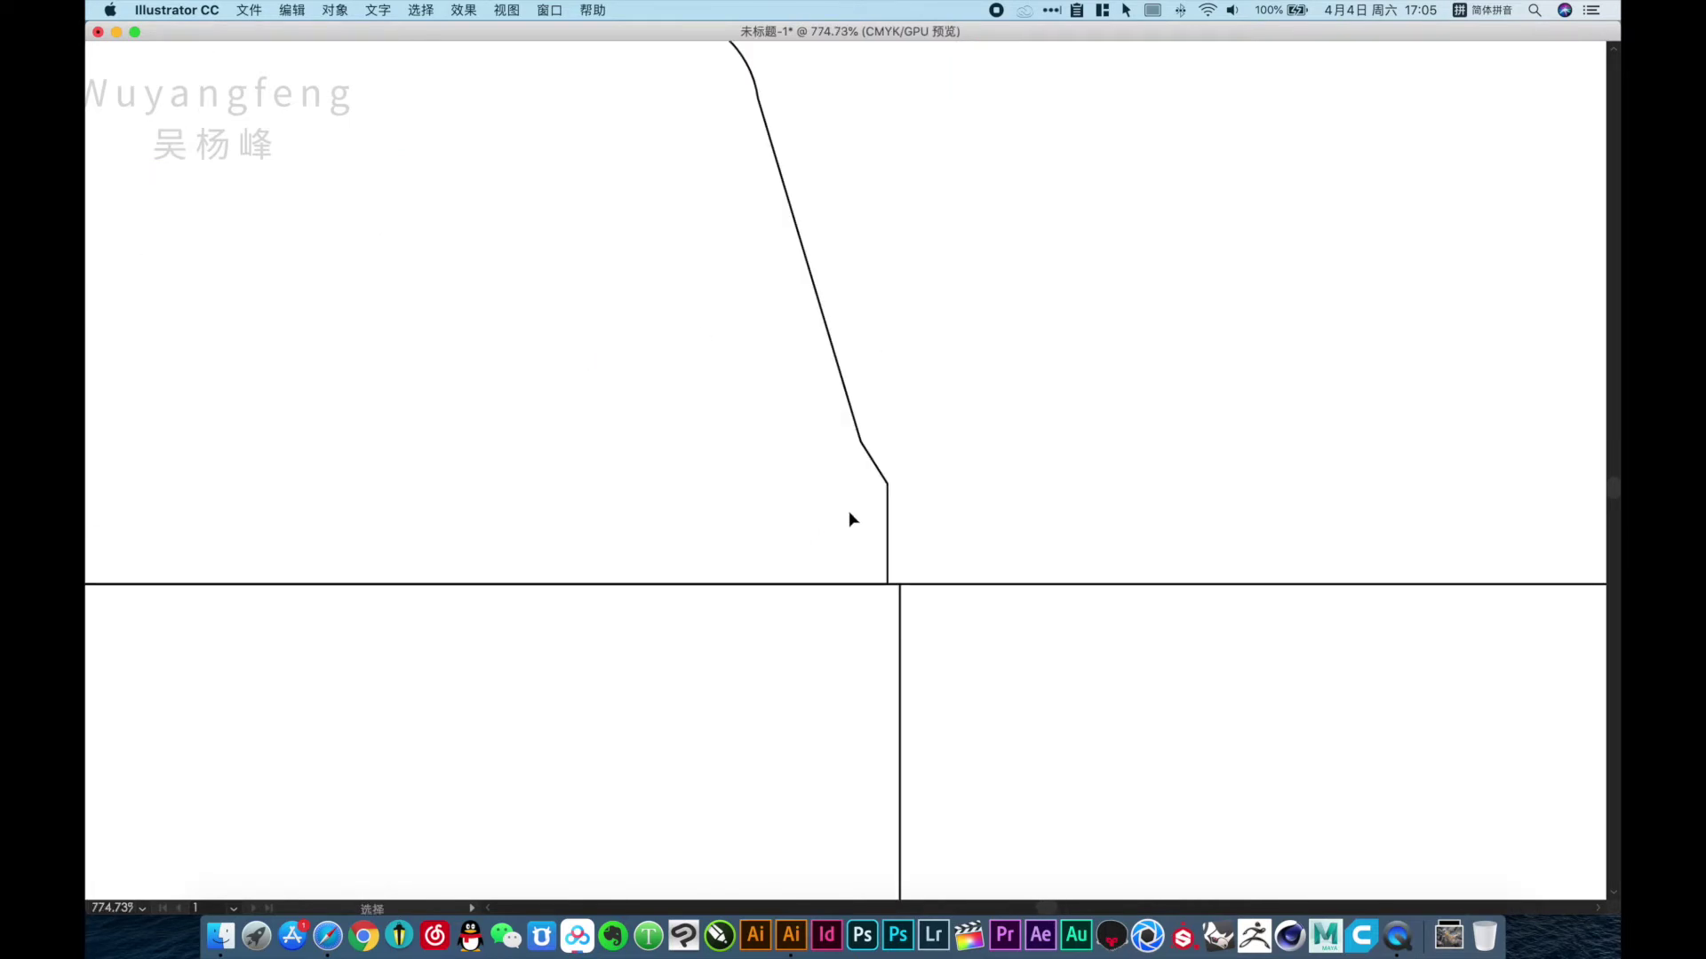
{"action": "key", "text": "m"}
{"action": "left_click", "coordinate": [869, 526], "text": "ctrl"}
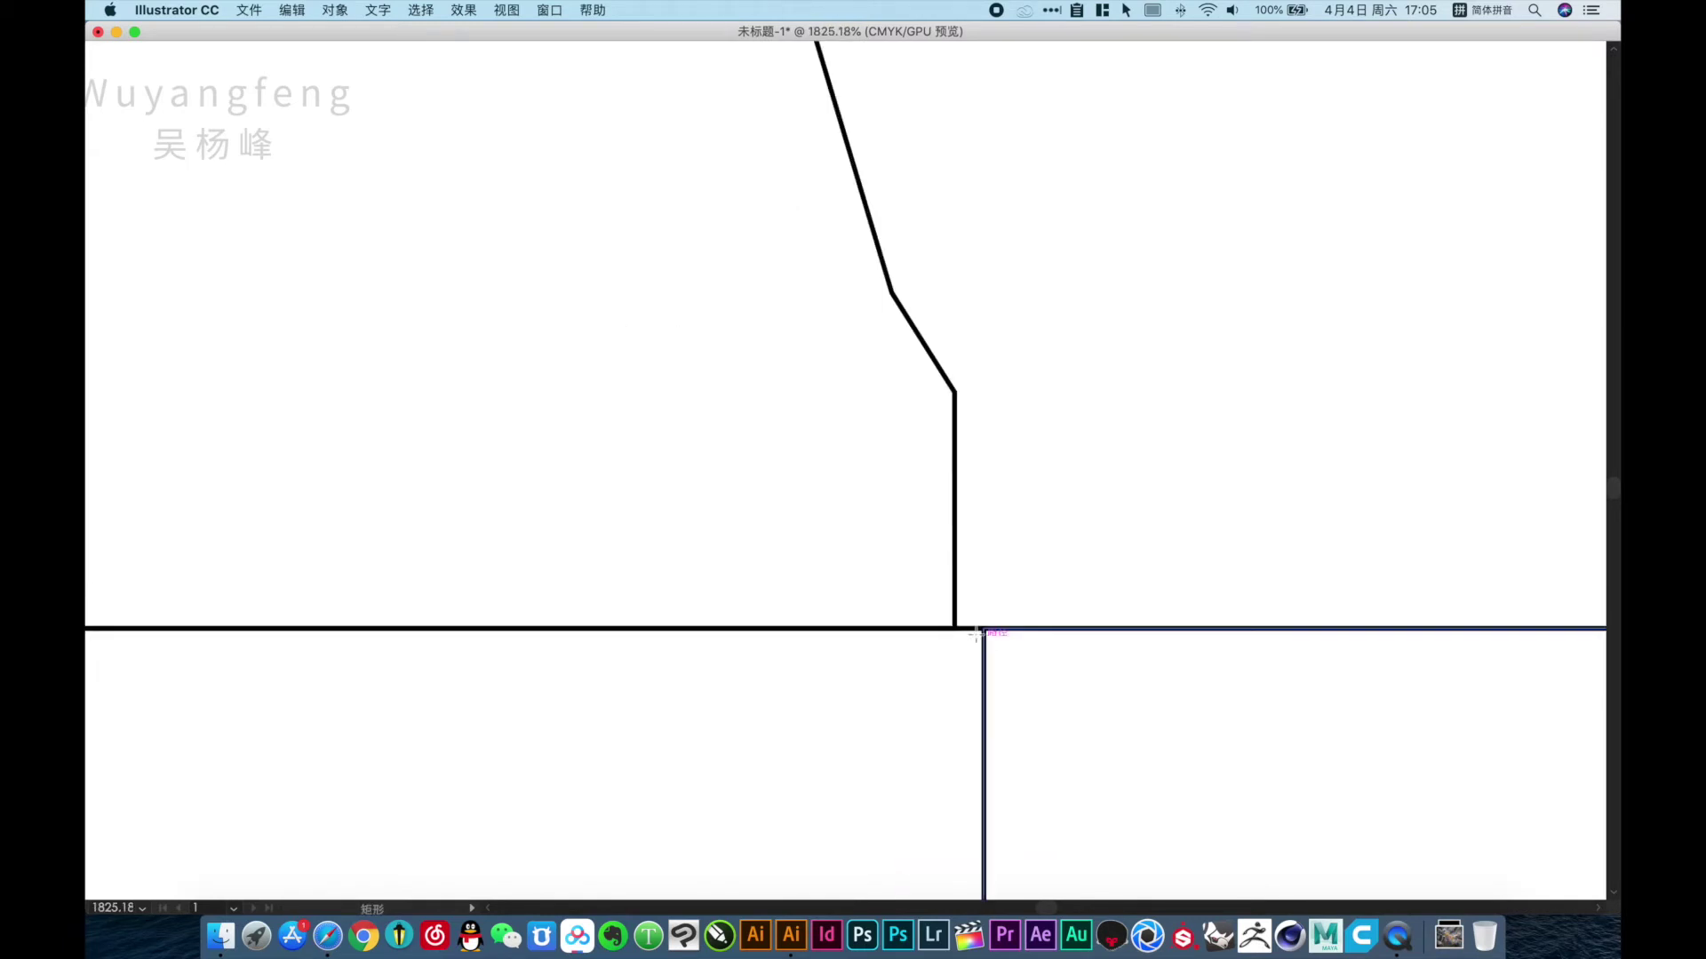
Draw a narrow rectangle upward from the flap corner.
{"action": "left_click_drag", "start_coordinate": [955, 628], "coordinate": [912, 357]}
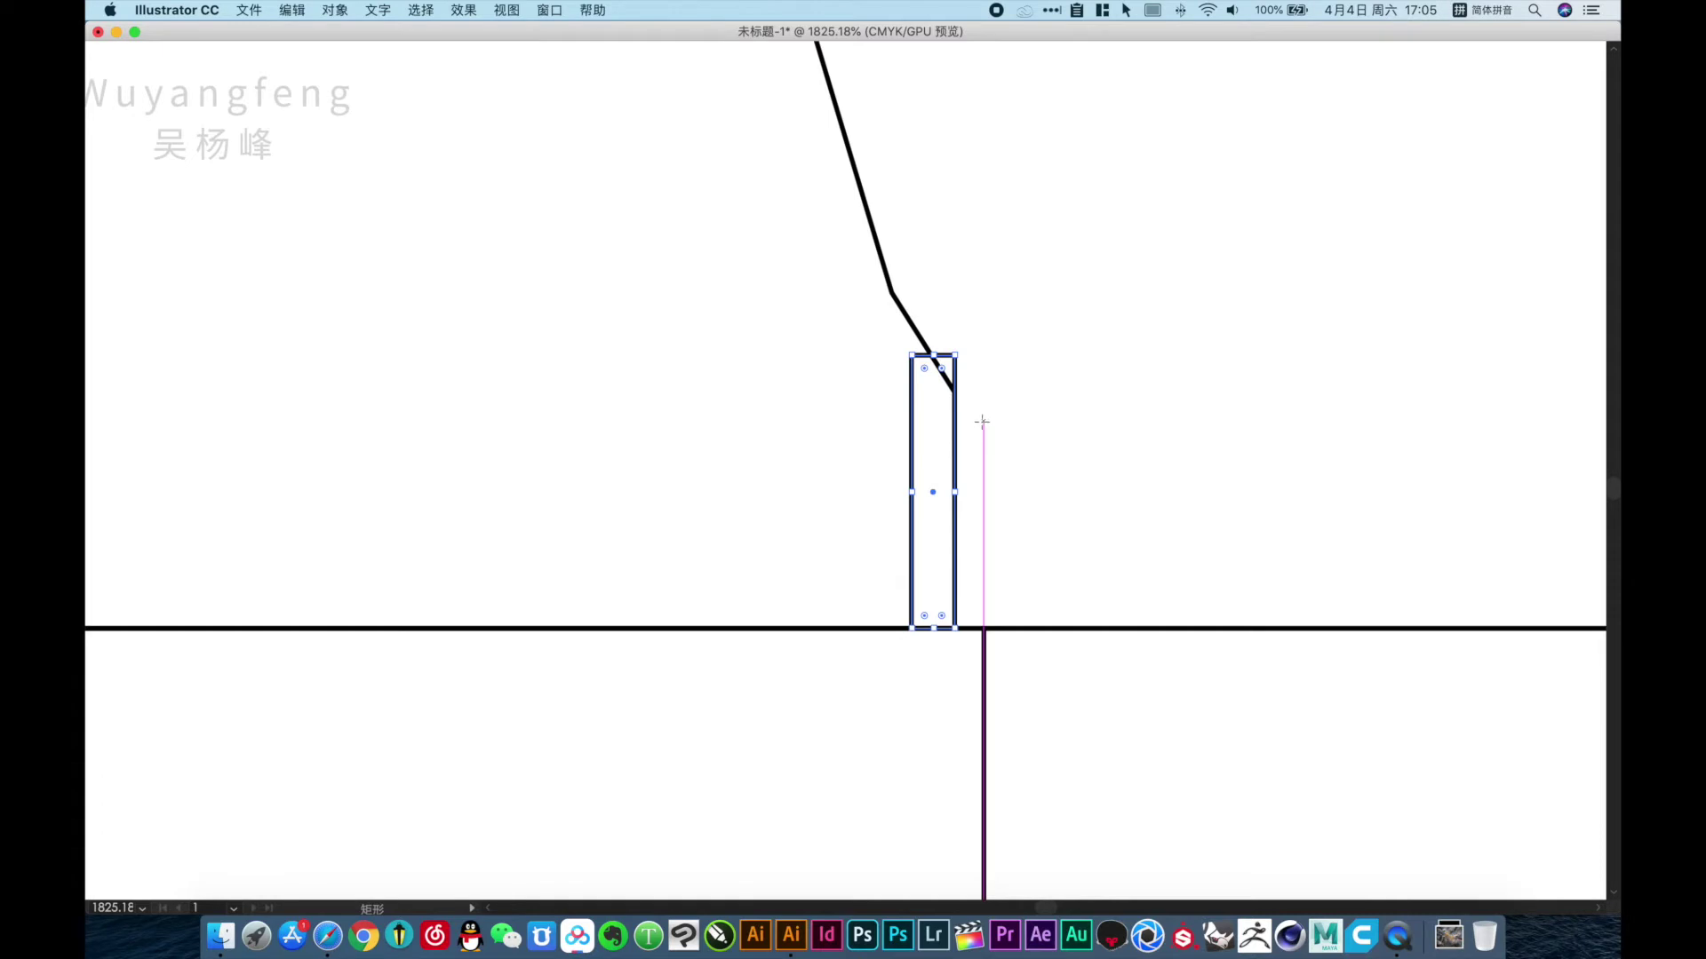
{"action": "key", "text": "a"}
{"action": "key", "text": "v"}
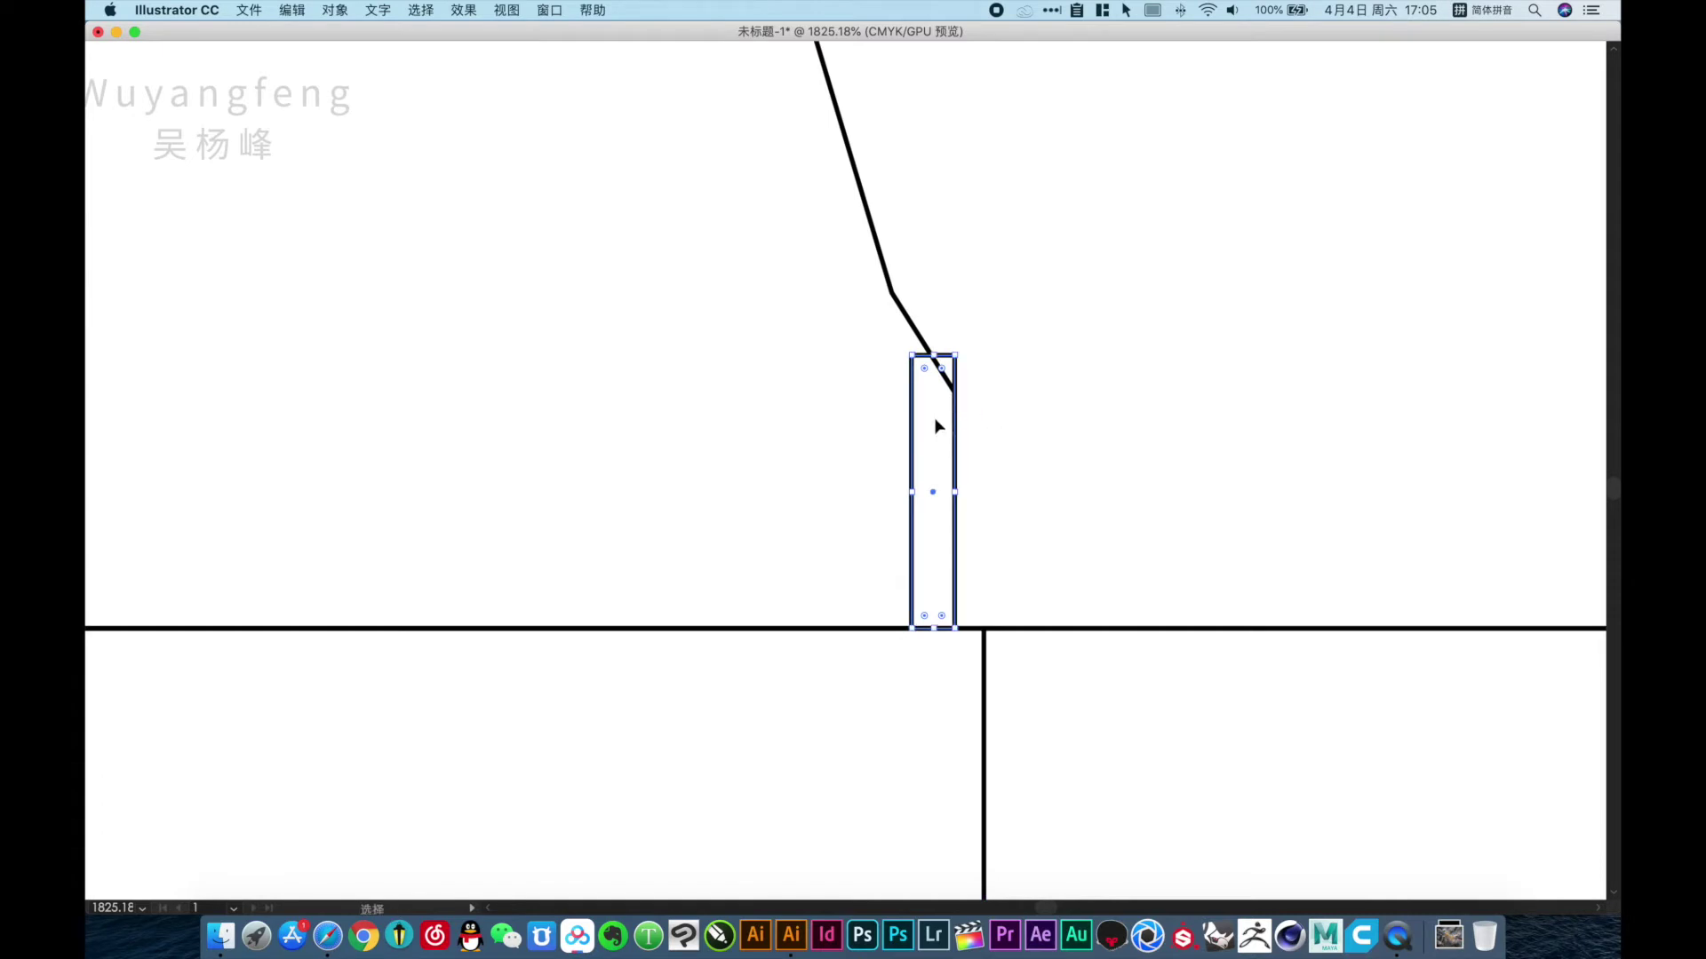
{"action": "key", "text": "Delete"}
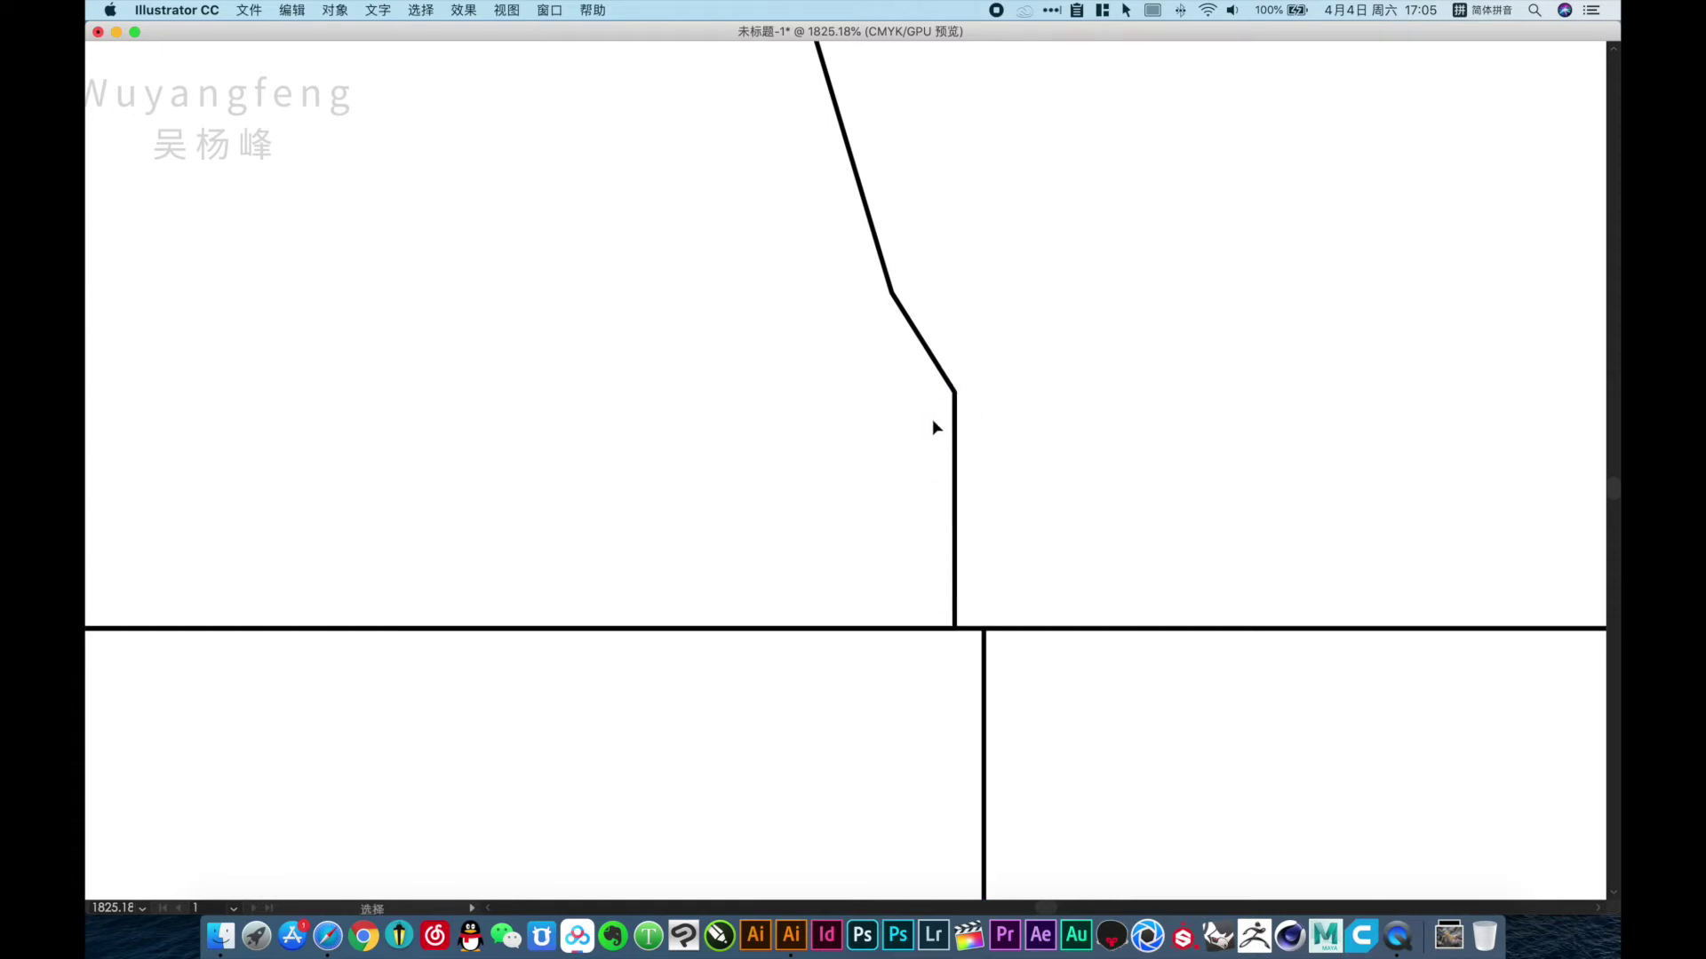
{"action": "key", "text": "ctrl+z"}
{"action": "left_click", "coordinate": [1043, 423]}
Round the narrow rectangle's top-right corner and adjust the arc.
{"action": "key", "text": "a"}
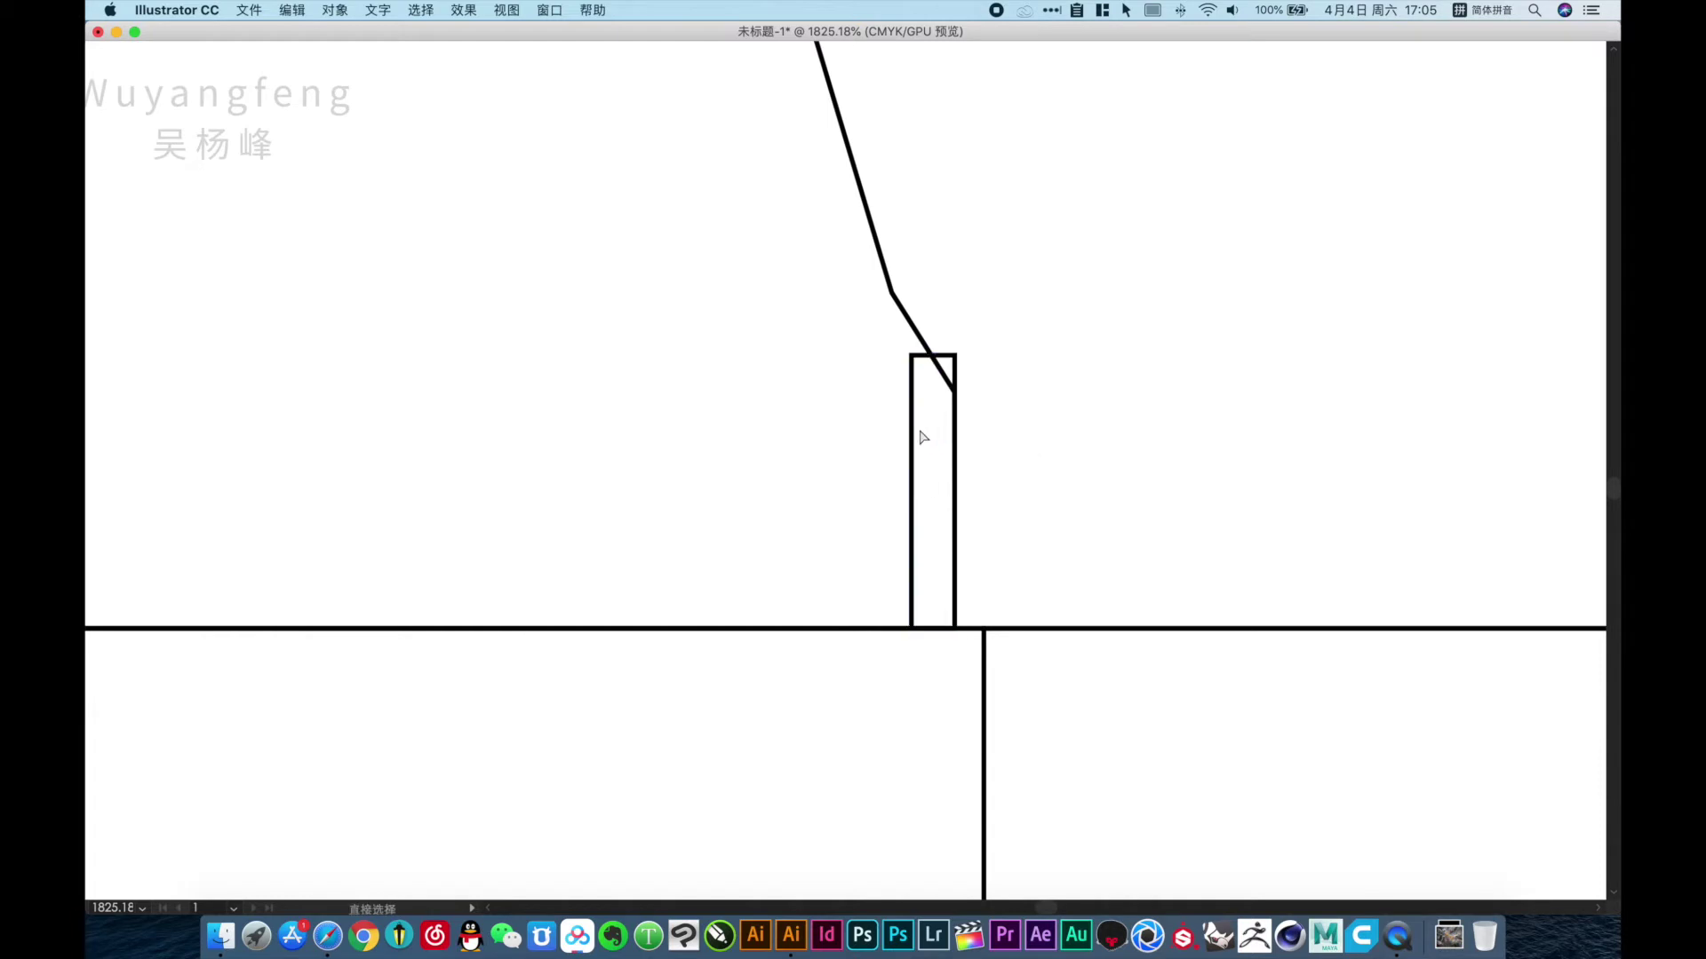
{"action": "left_click", "coordinate": [923, 437]}
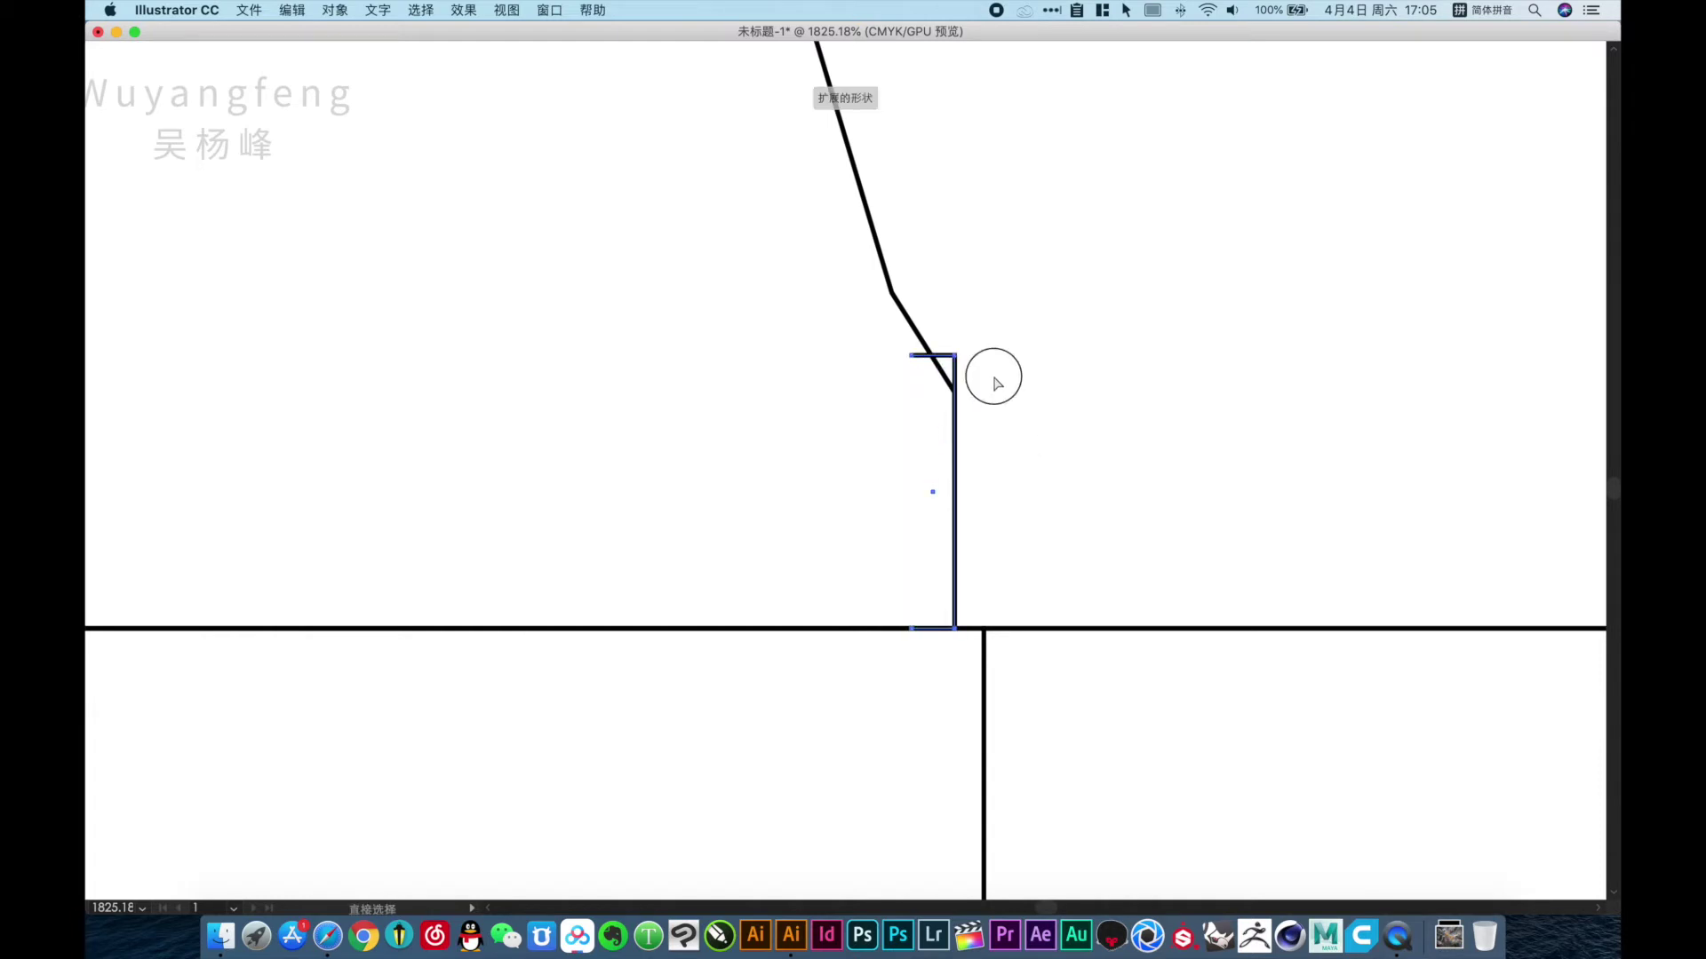
{"action": "left_click_drag", "start_coordinate": [941, 368], "coordinate": [886, 435]}
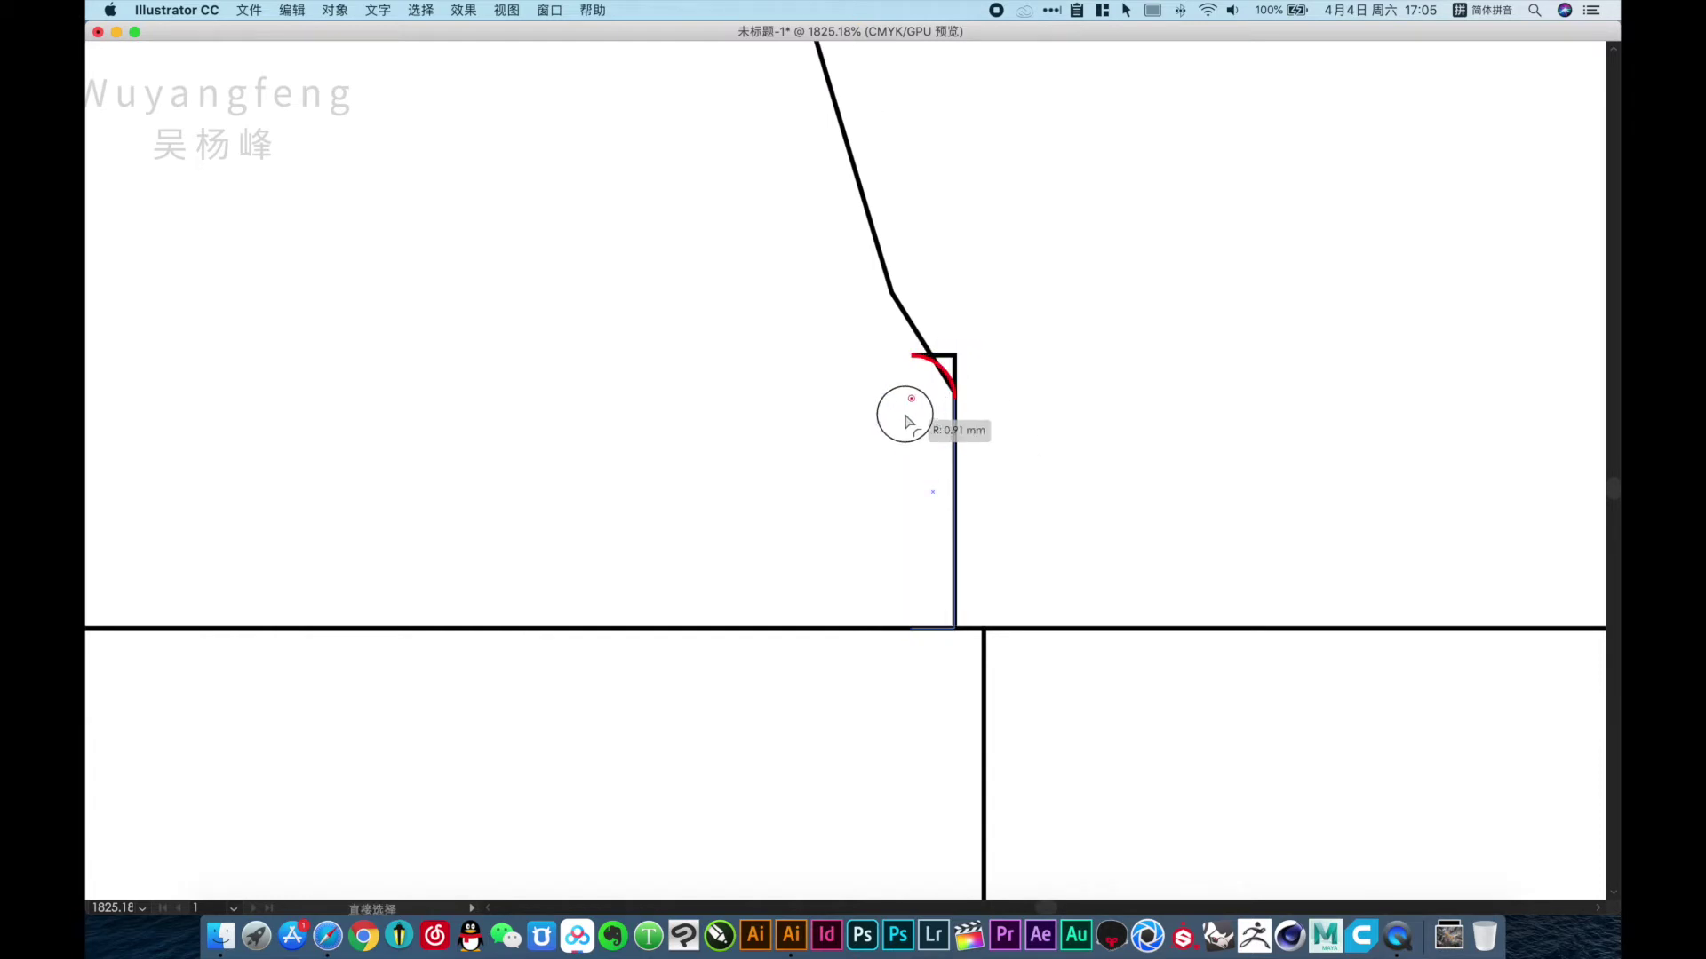
{"action": "double_click", "coordinate": [931, 360]}
{"action": "left_click_drag", "start_coordinate": [956, 393], "coordinate": [958, 373]}
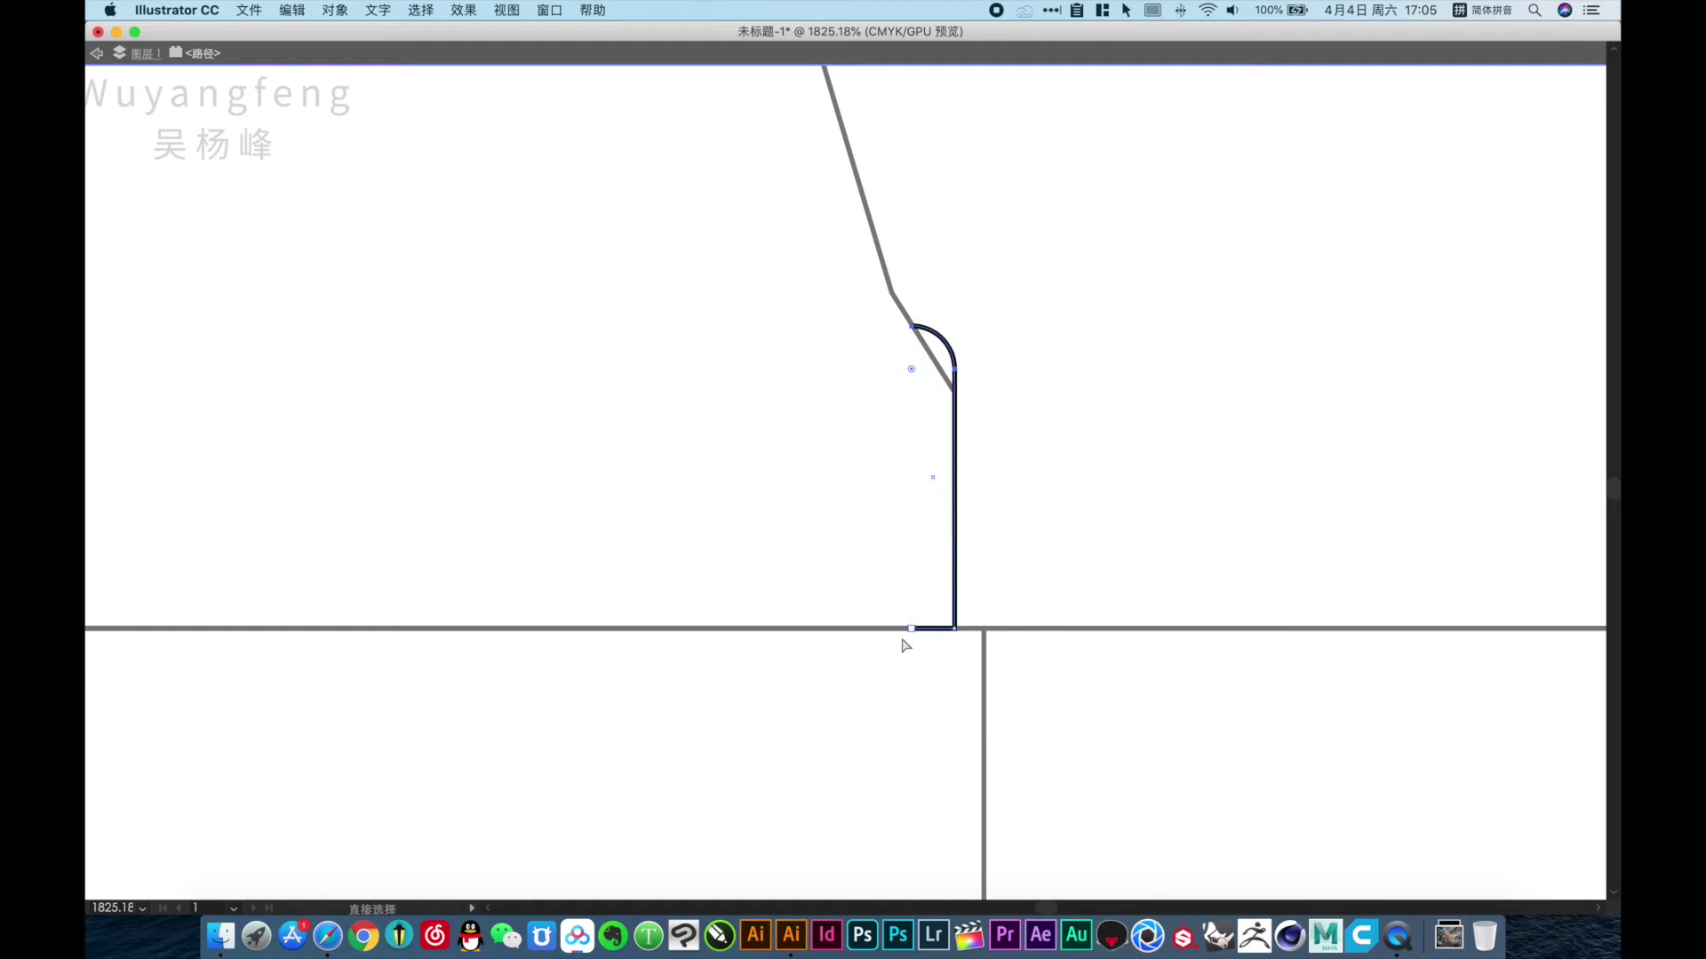
Remove the path's short bottom segment, leaving the rounded-corner curve.
{"action": "left_click_drag", "start_coordinate": [911, 632], "coordinate": [955, 630]}
{"action": "key", "text": "v"}
{"action": "left_click", "coordinate": [1015, 464]}
{"action": "left_click", "coordinate": [961, 355]}
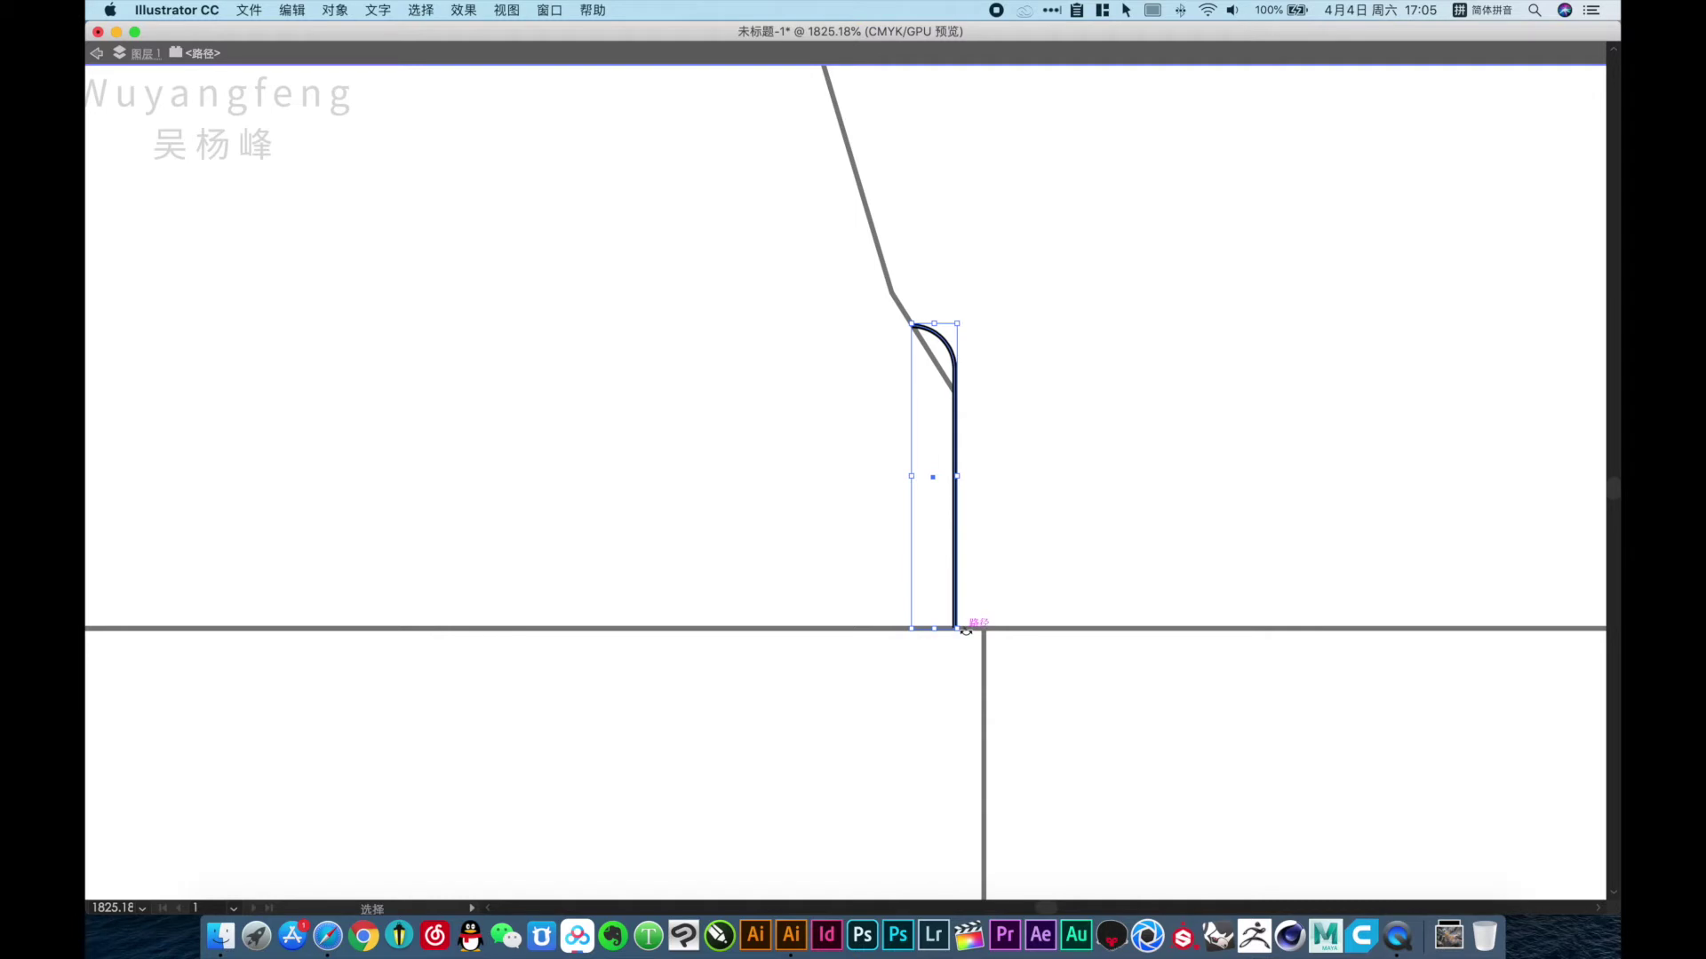
Rotate the curve piece to lie horizontally and reflect it across a 45° axis.
{"action": "left_click_drag", "start_coordinate": [965, 631], "coordinate": [792, 483]}
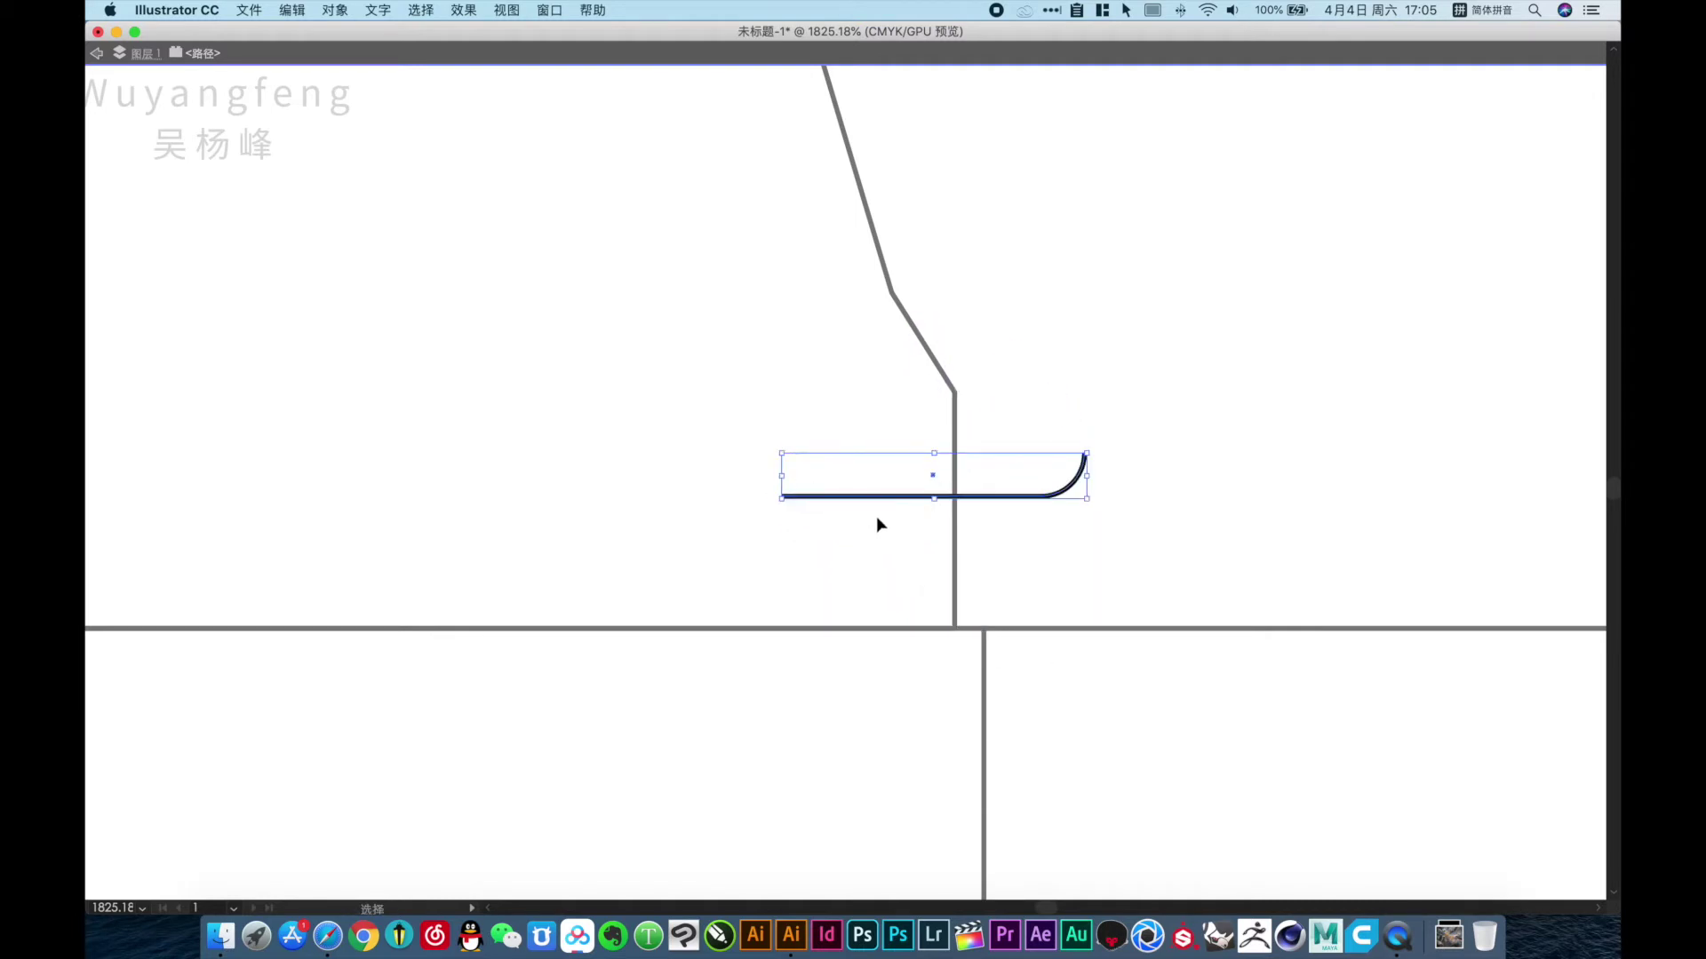
{"action": "key", "text": "o"}
{"action": "mouse_move", "coordinate": [924, 544]}
{"action": "left_mouse_down"}
{"action": "mouse_move", "coordinate": [897, 396]}
{"action": "mouse_move", "coordinate": [929, 471]}
{"action": "left_mouse_up"}
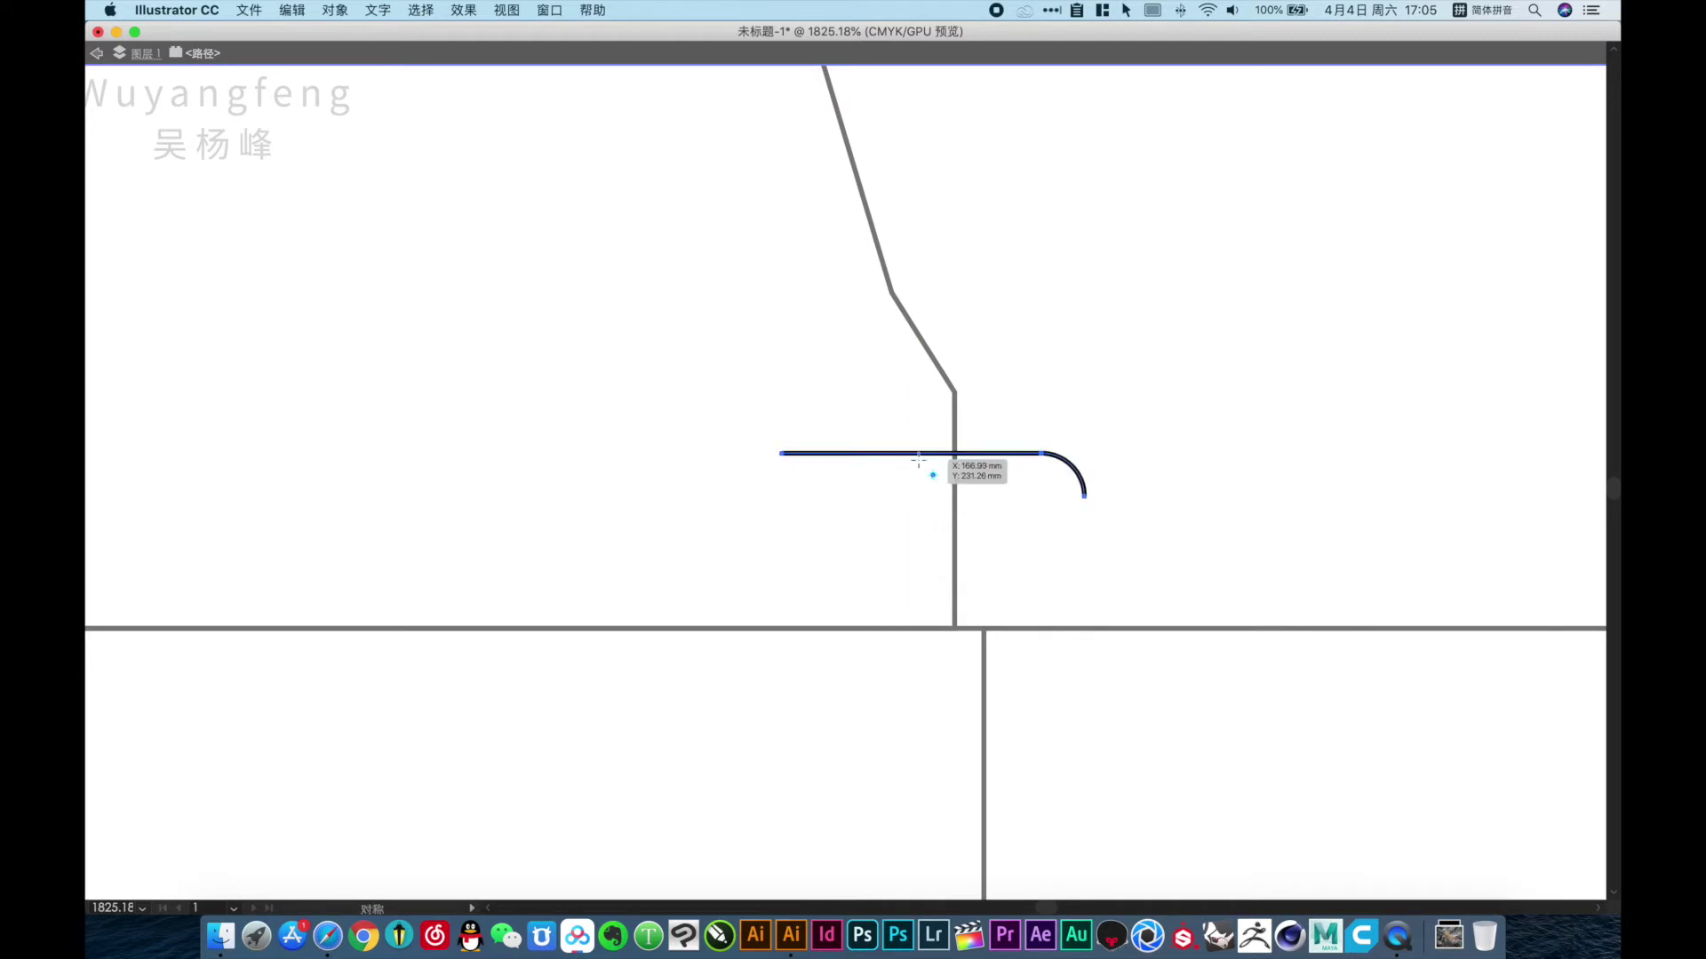
{"action": "left_click", "coordinate": [753, 313], "text": "alt"}
{"action": "left_click", "coordinate": [833, 369], "text": "alt"}
Snap the curve piece to the left end of the tuck flap's fold line.
{"action": "left_click_drag", "start_coordinate": [960, 535], "coordinate": [1266, 505]}
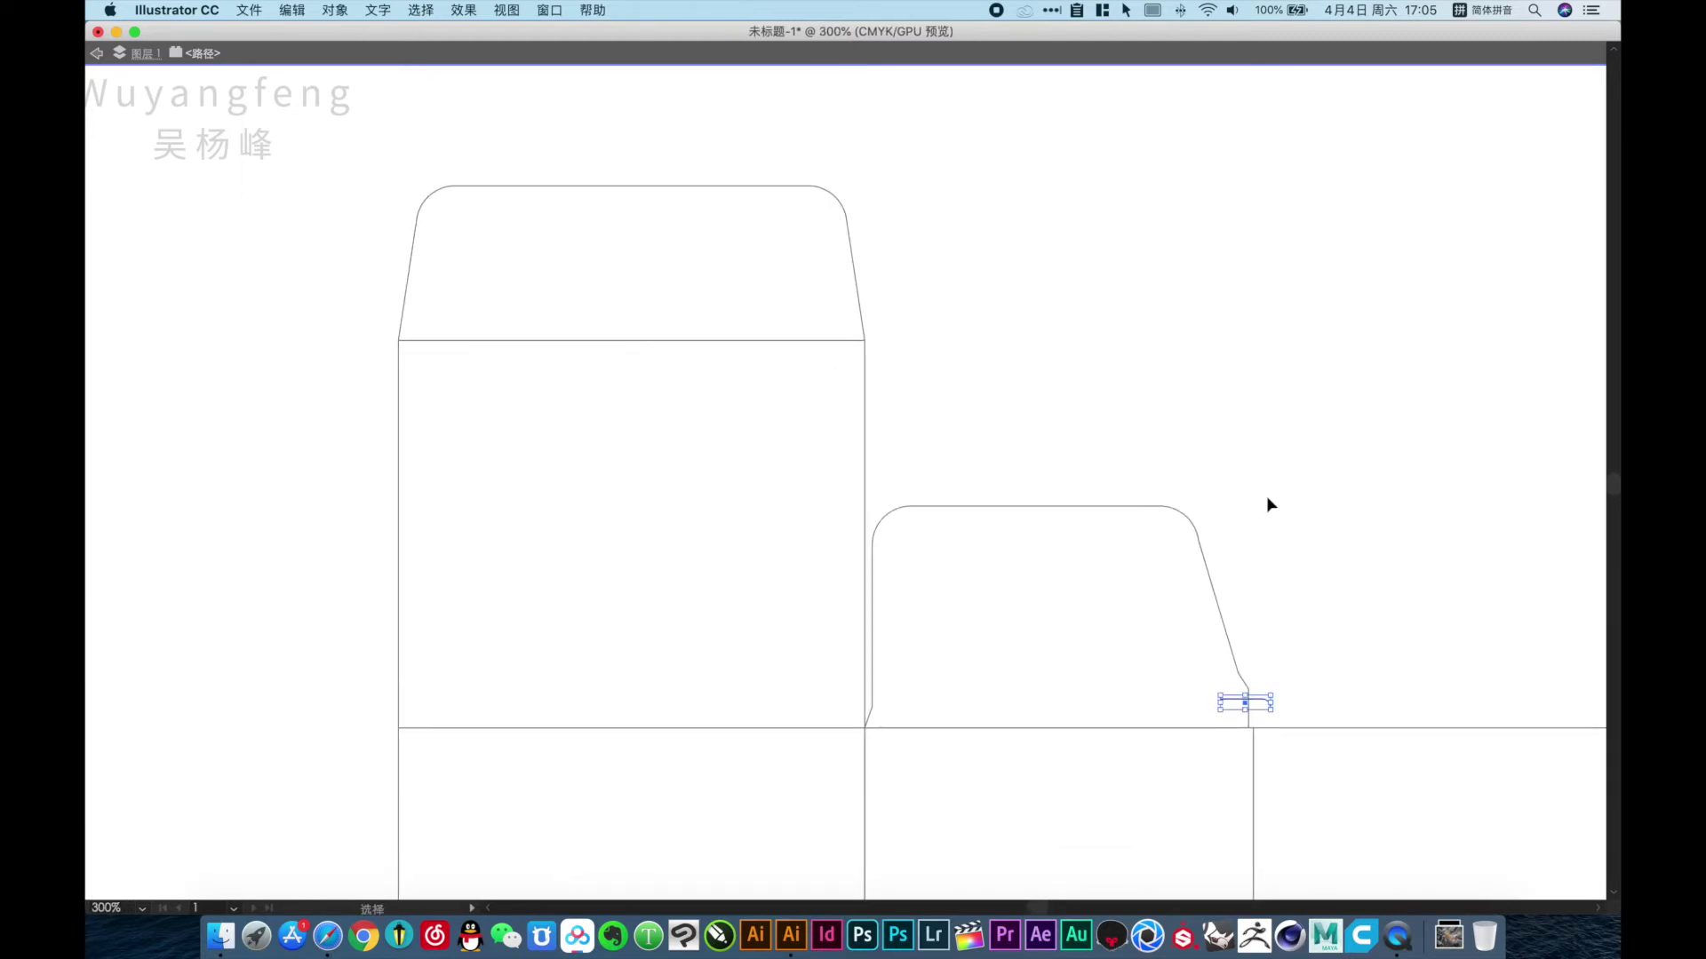
{"action": "left_click_drag", "start_coordinate": [1256, 700], "coordinate": [460, 373]}
{"action": "left_click_drag", "start_coordinate": [407, 318], "coordinate": [530, 462]}
{"action": "left_click_drag", "start_coordinate": [604, 358], "coordinate": [472, 197]}
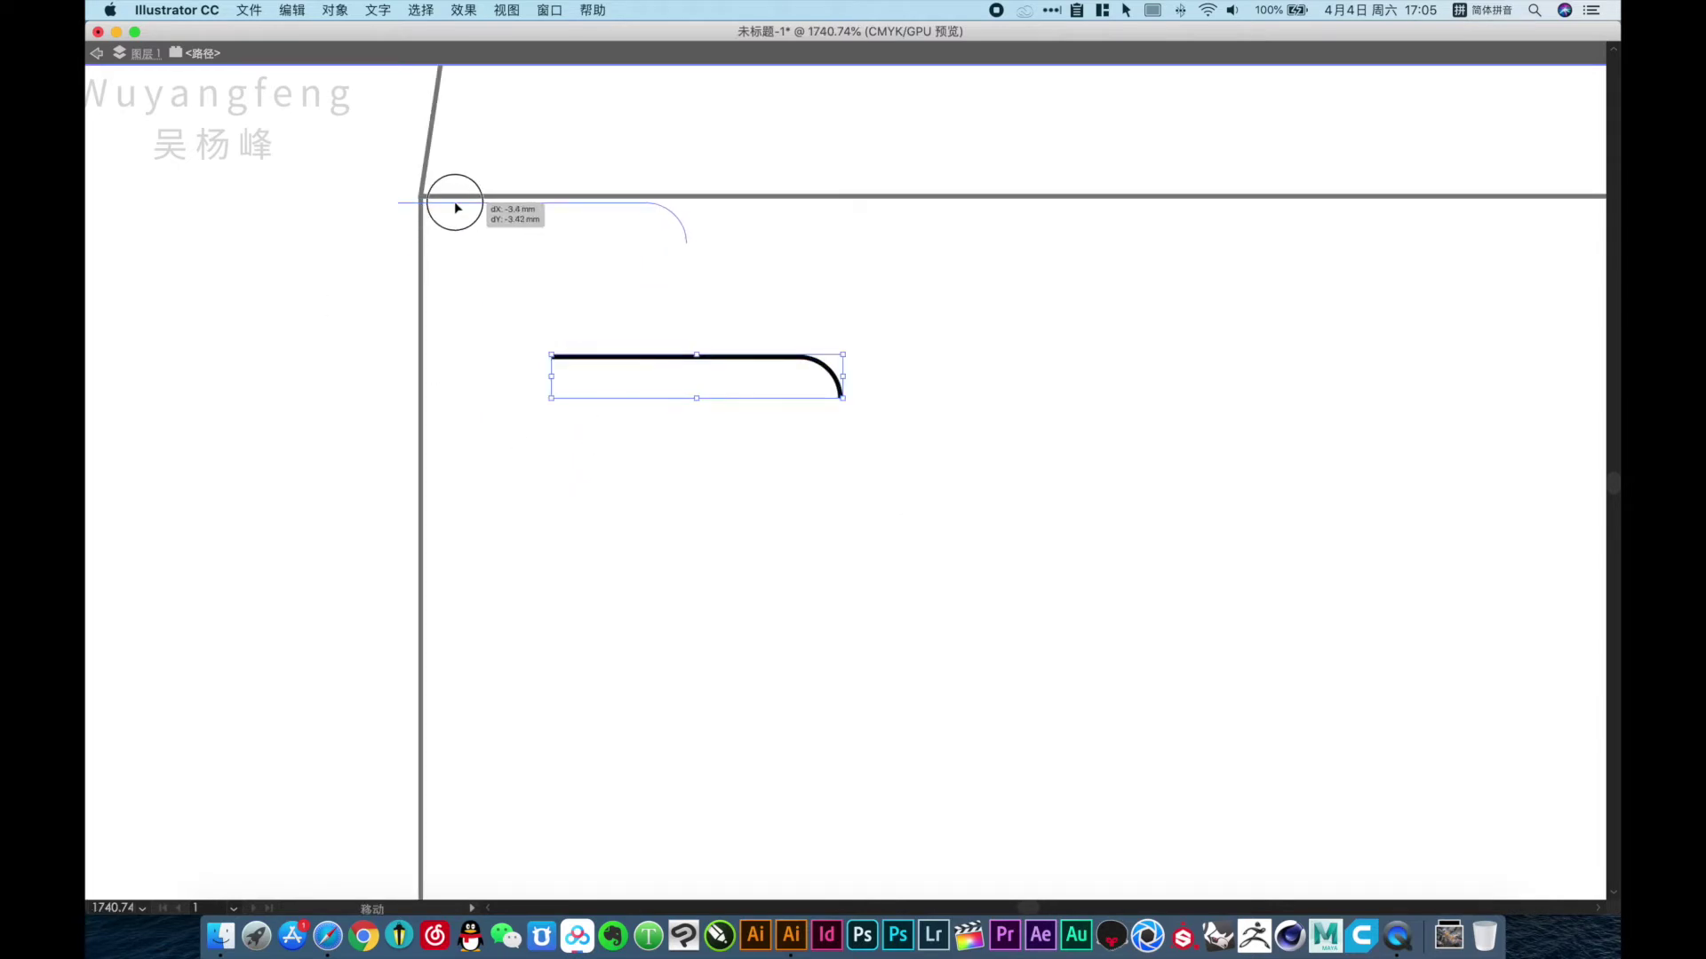
{"action": "key", "text": "super+minus"}
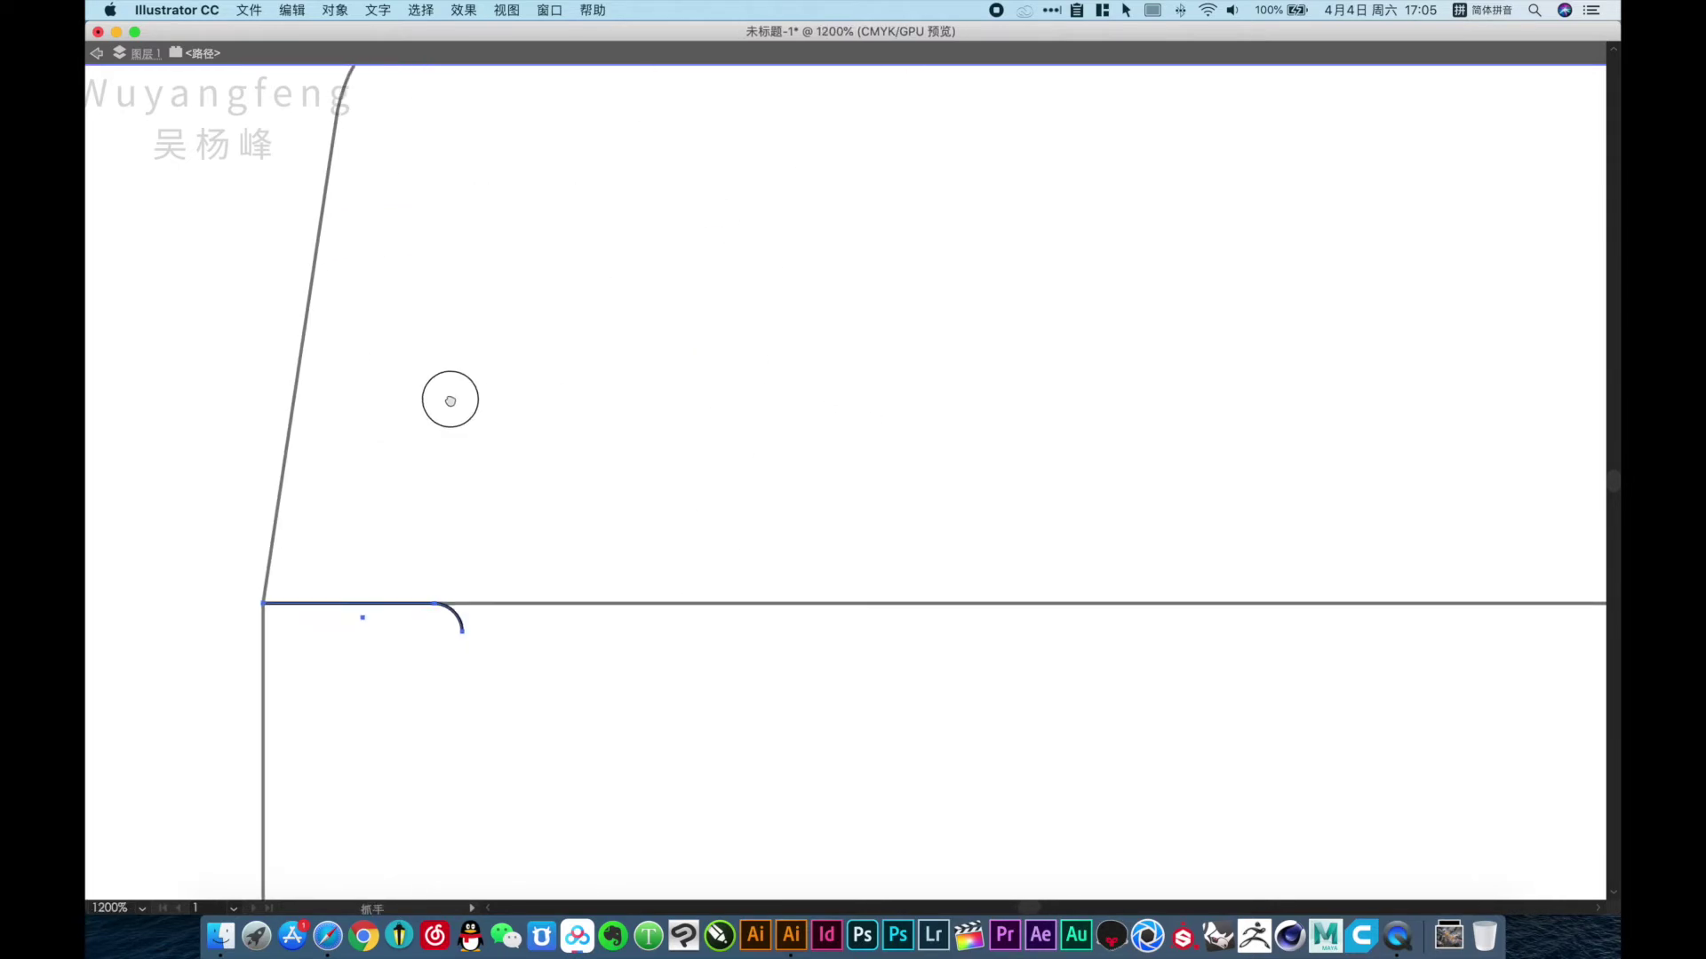
Duplicate the curve to the fold's right end and mirror the copy.
{"action": "left_click_drag", "start_coordinate": [965, 465], "coordinate": [451, 400]}
{"action": "left_click", "coordinate": [382, 606]}
{"action": "left_click_drag", "start_coordinate": [384, 608], "coordinate": [1099, 618]}
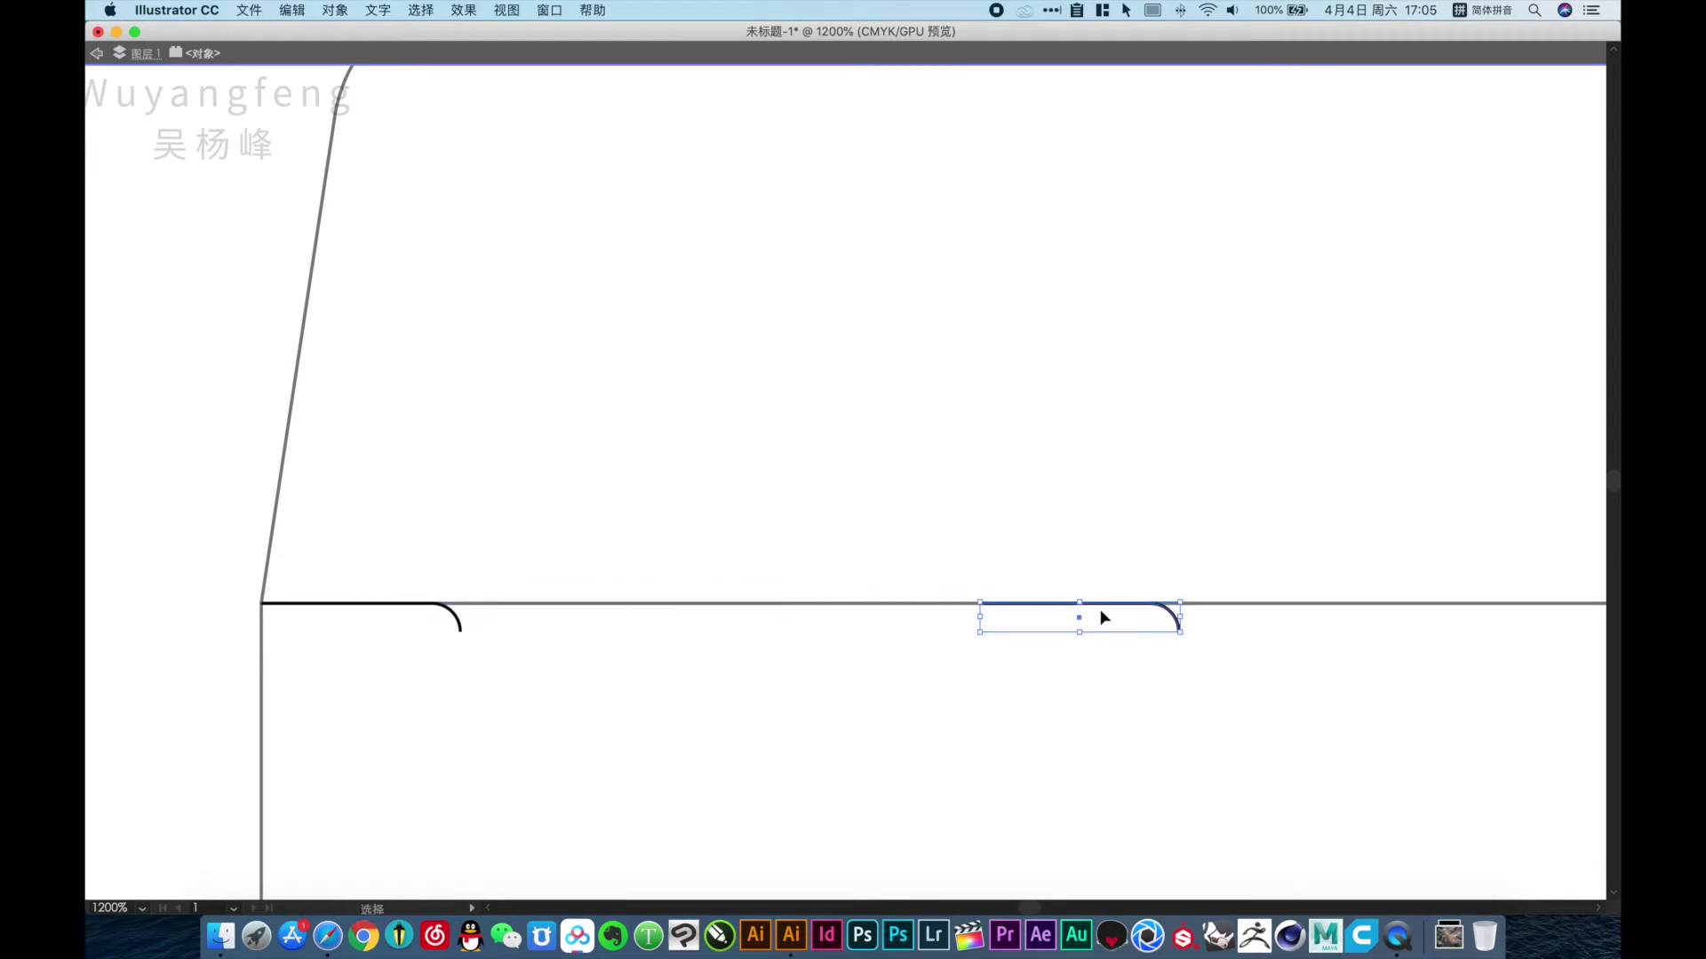
{"action": "key", "text": "o"}
{"action": "left_click_drag", "start_coordinate": [966, 578], "coordinate": [1022, 622]}
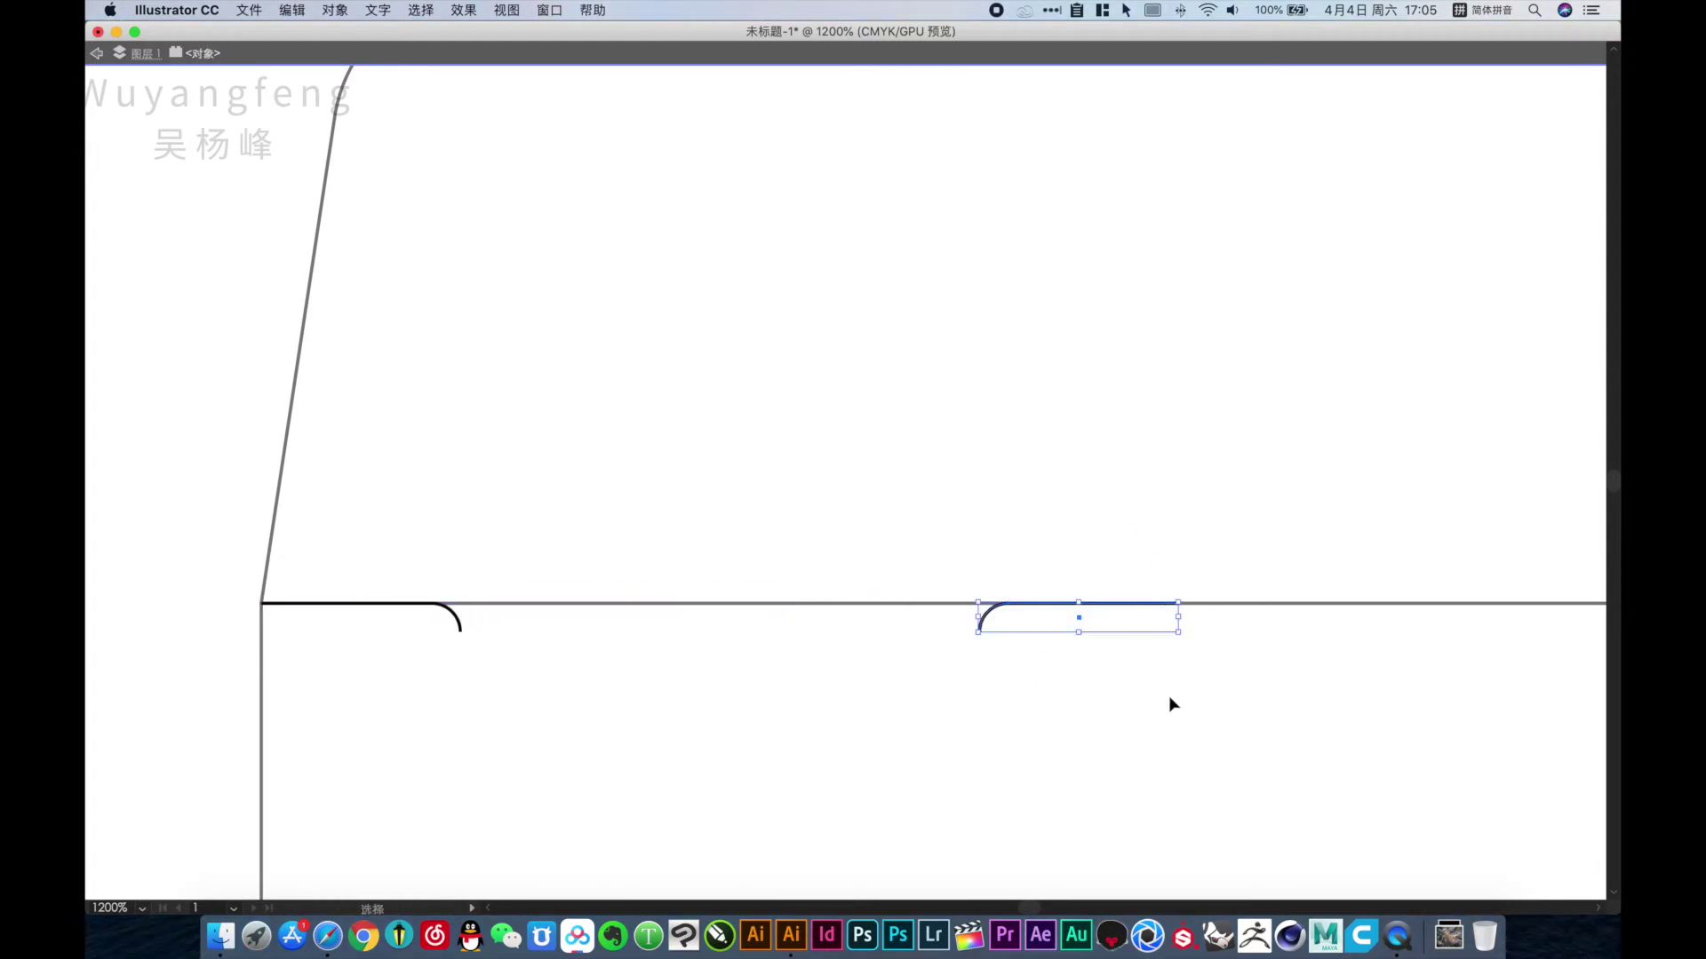
Move the mirrored curve onto the tuck flap's right fold corner.
{"action": "left_click", "coordinate": [1117, 574]}
{"action": "key", "text": "super+minus"}
{"action": "left_click_drag", "start_coordinate": [798, 504], "coordinate": [1422, 505]}
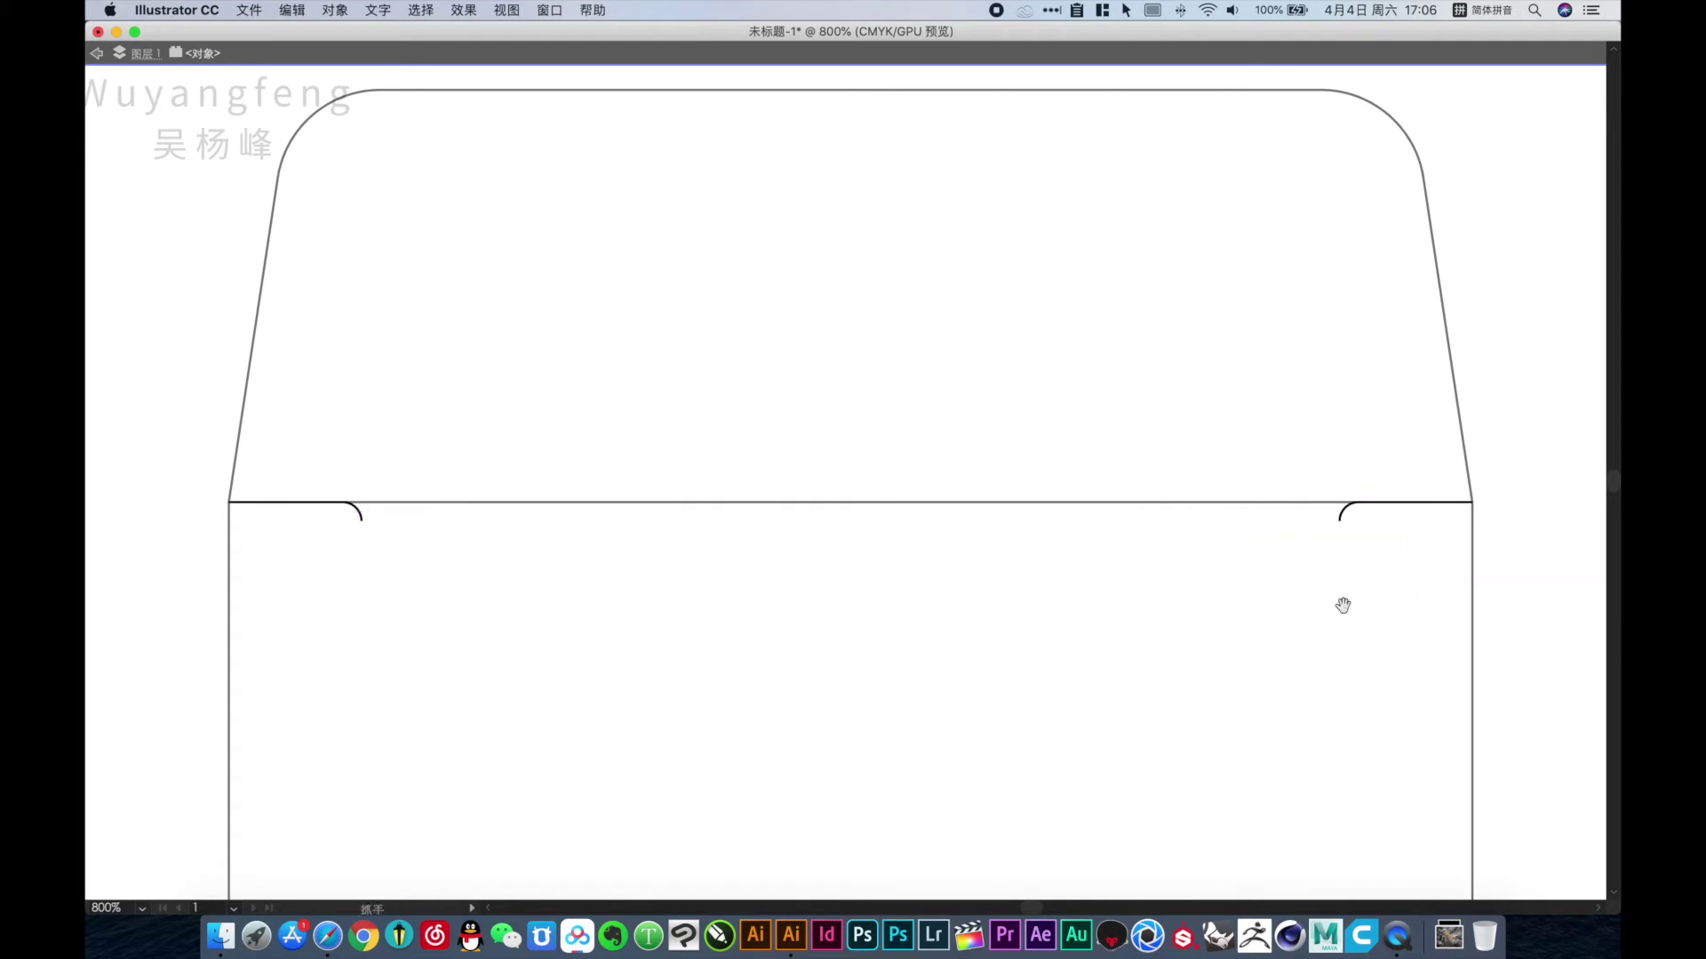
{"action": "key", "text": "super+minus"}
{"action": "key", "text": "super+minus"}
{"action": "key", "text": "super+minus"}
{"action": "key", "text": "super+minus"}
Draw a 60 mm wide rectangle from the leftmost panel's bottom corner.
{"action": "scroll", "coordinate": [773, 533], "scroll_direction": "right", "scroll_amount": 5}
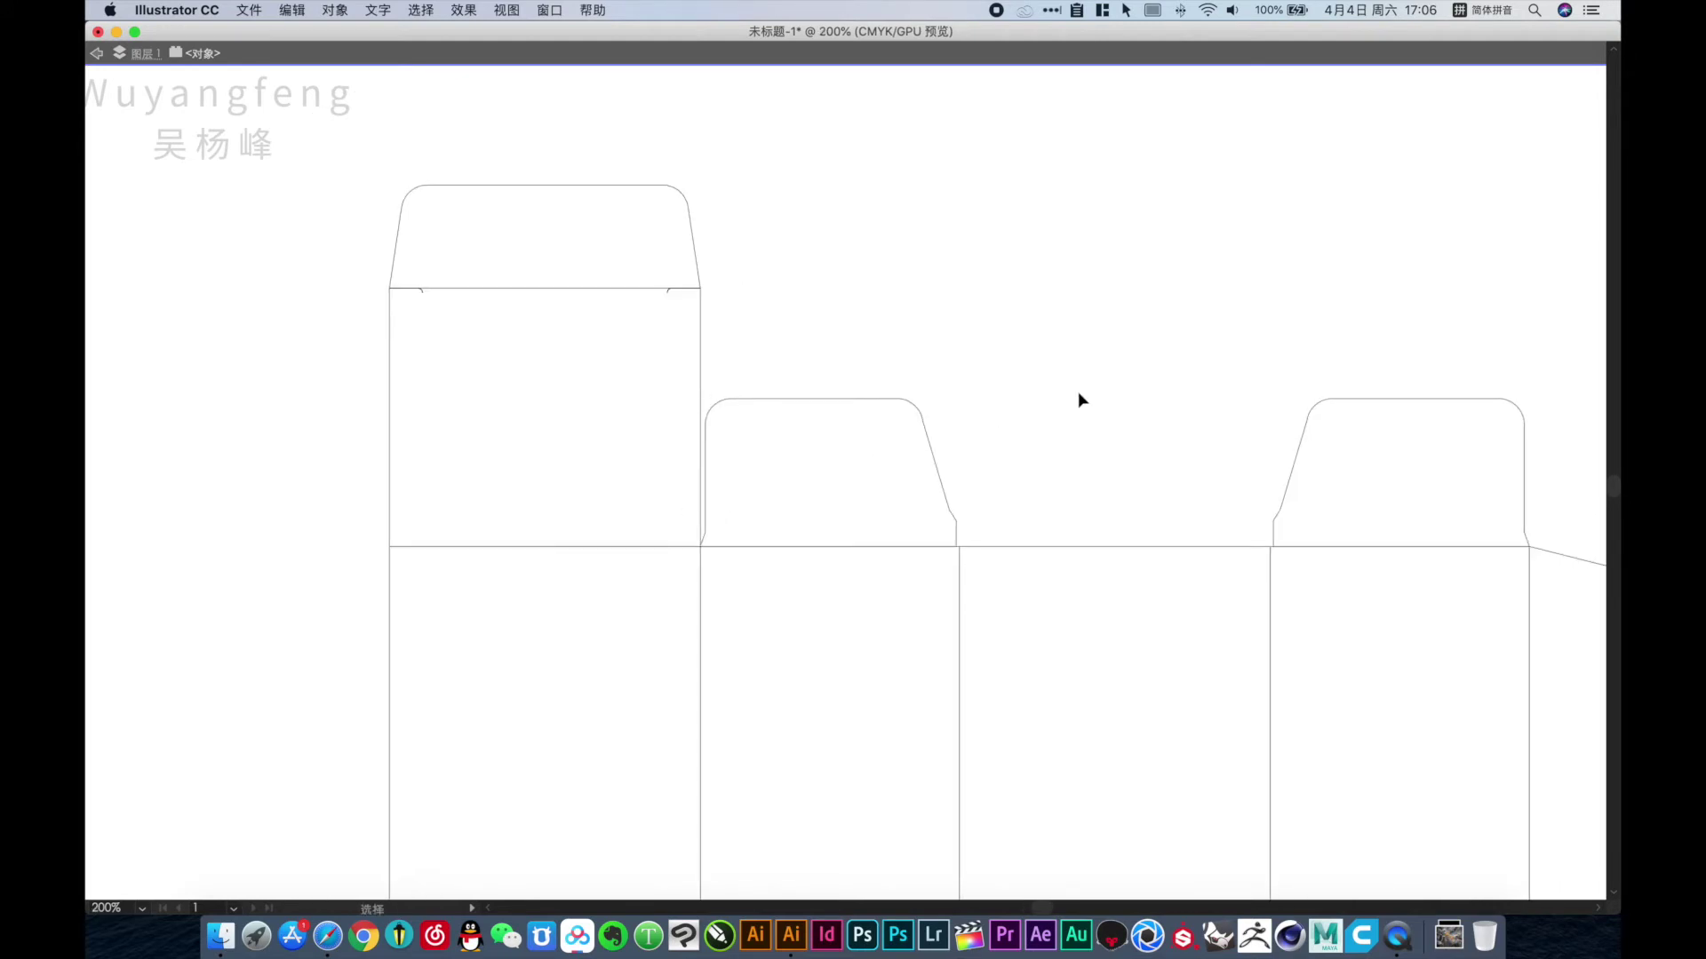
{"action": "key", "text": "Escape"}
{"action": "left_click", "coordinate": [811, 503], "text": "alt+super"}
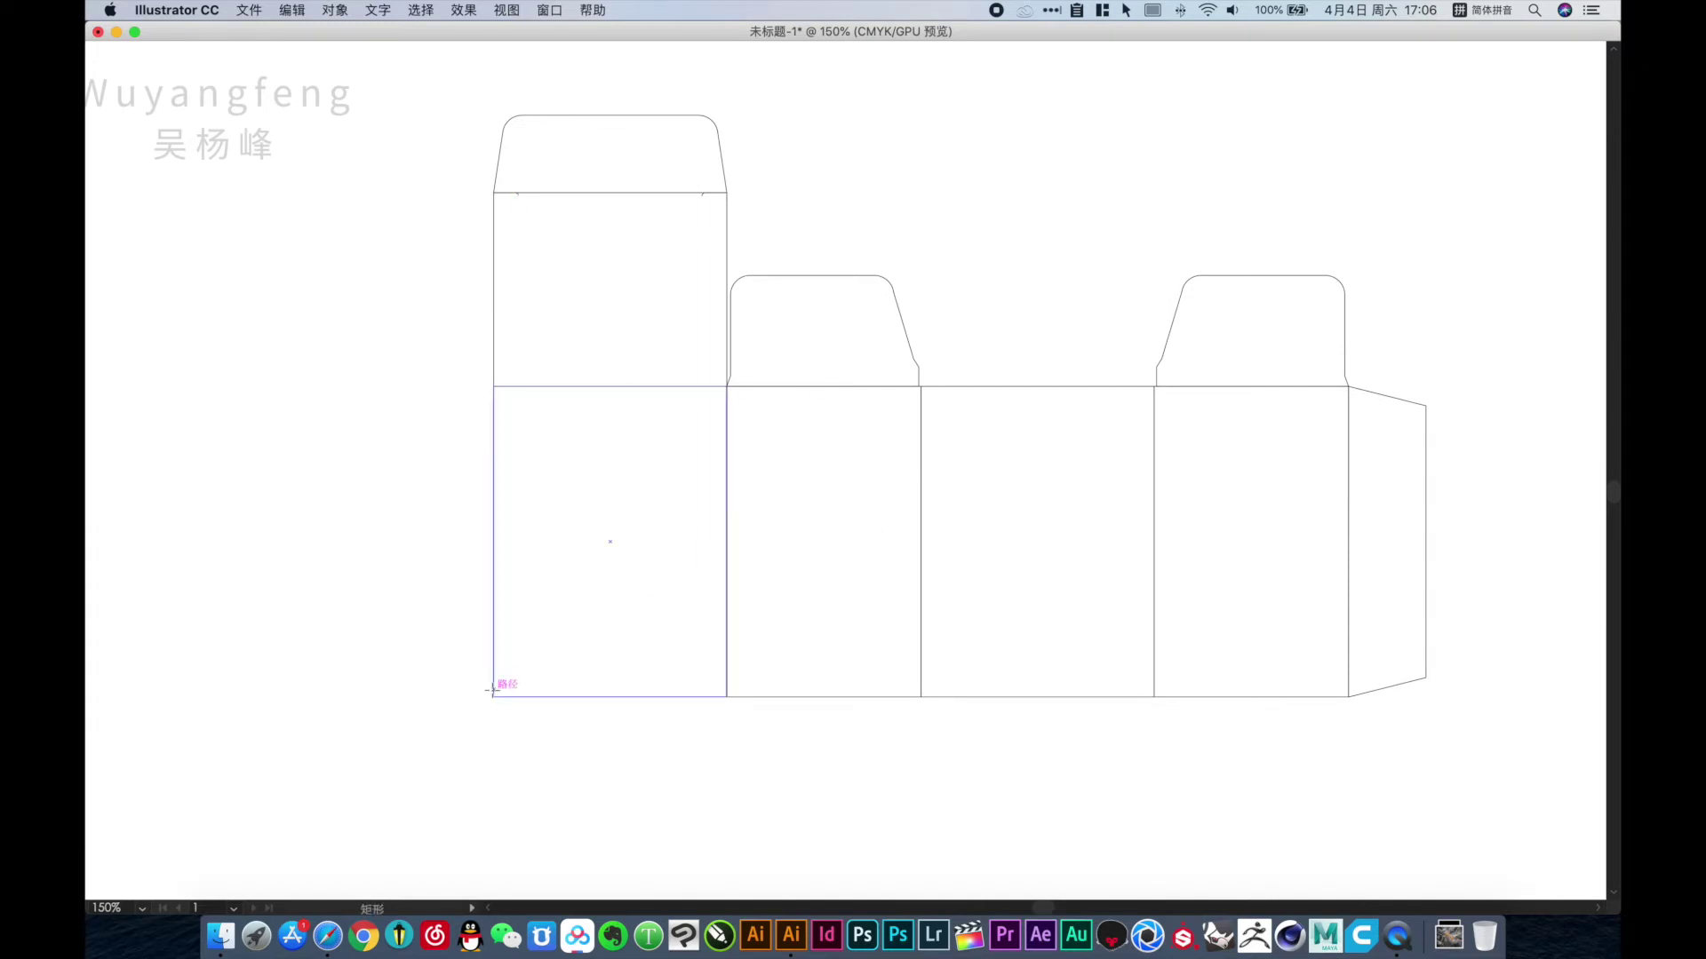
{"action": "left_click_drag", "start_coordinate": [492, 695], "coordinate": [727, 531]}
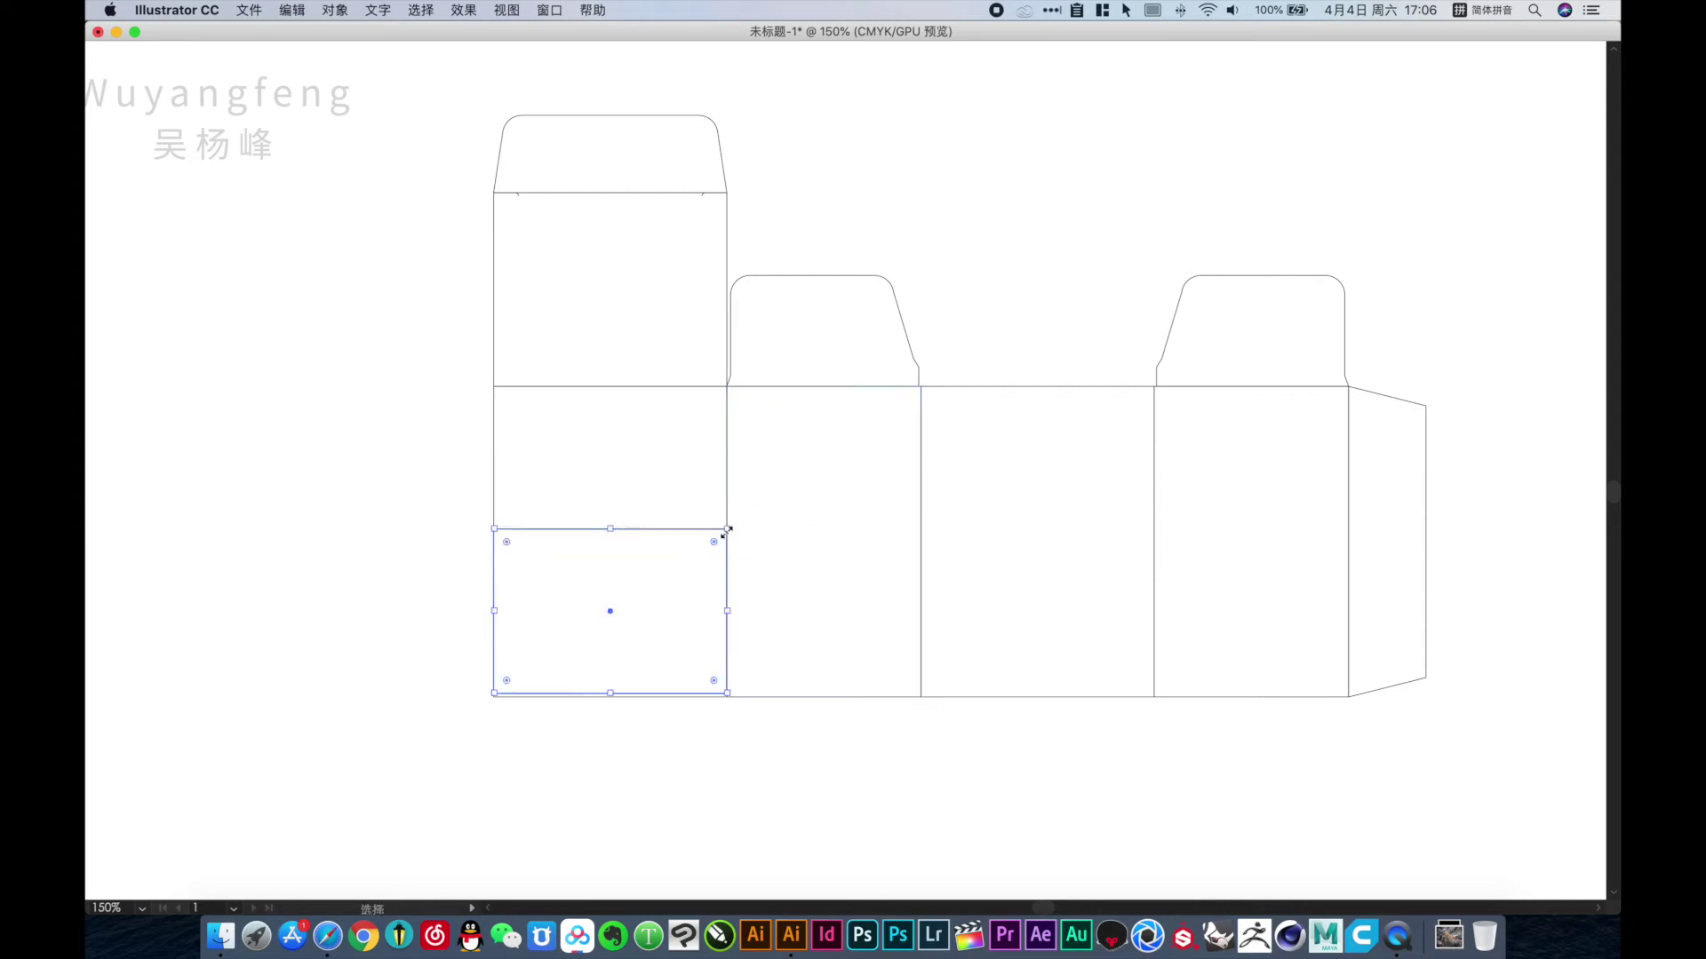
Set the rectangle's height to 50 mm in the Transform panel.
{"action": "key", "text": "Tab"}
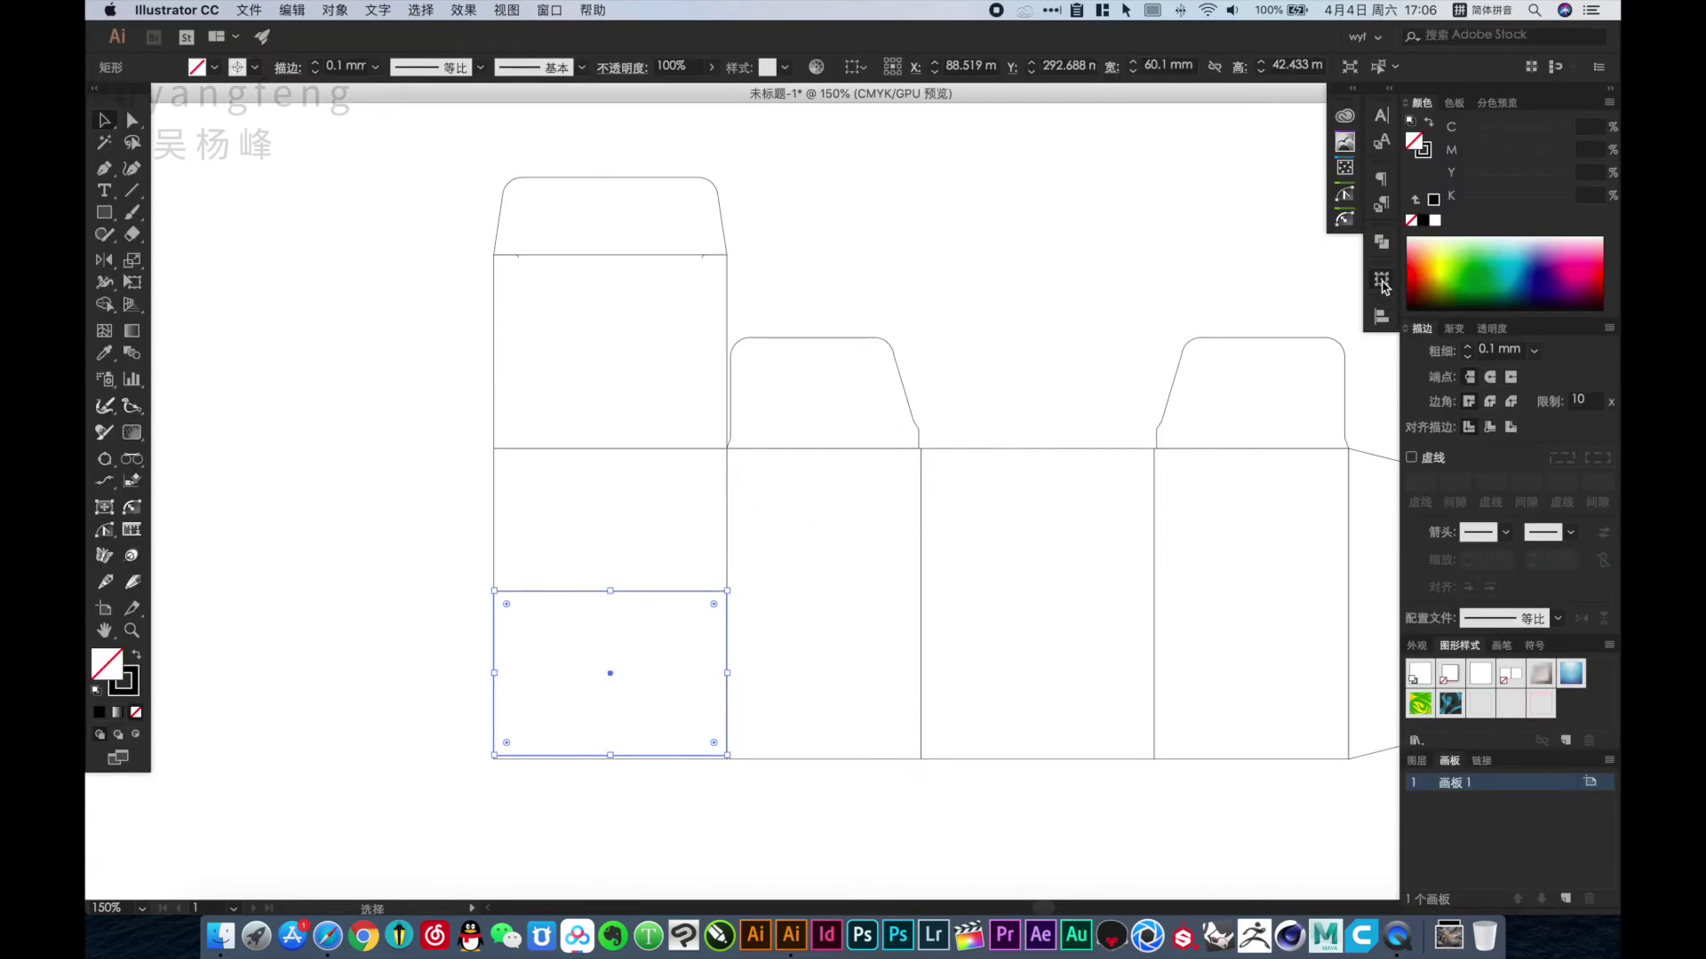
{"action": "left_click", "coordinate": [1383, 282]}
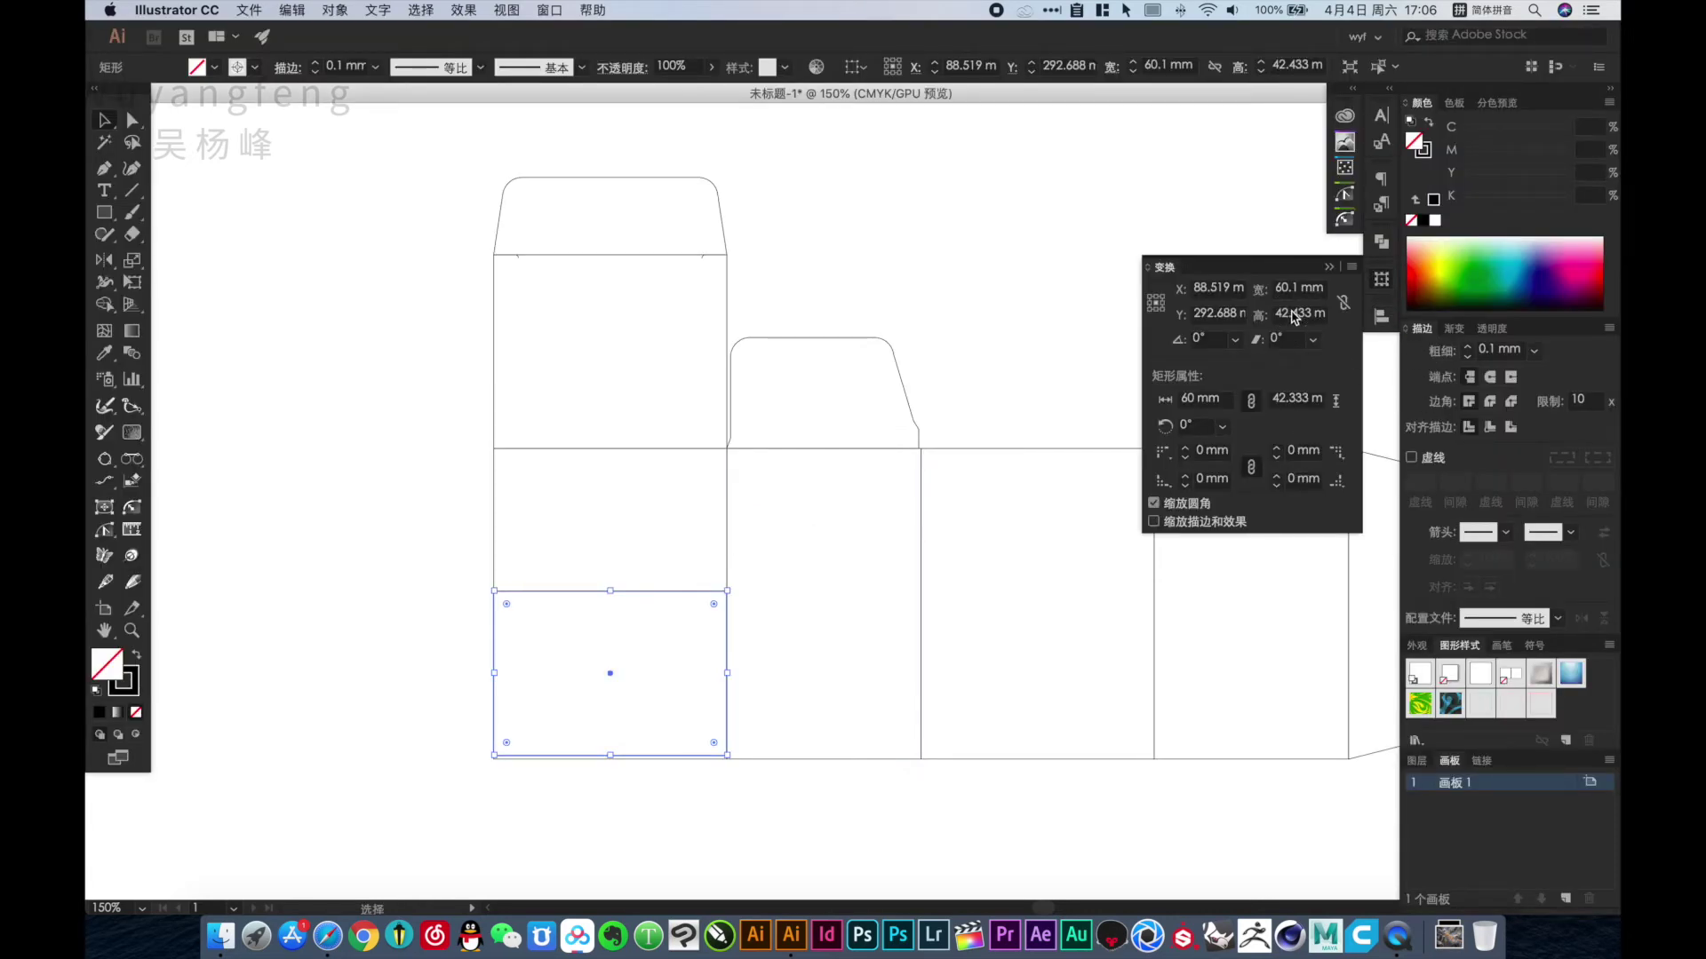
{"action": "left_click", "coordinate": [1295, 317]}
{"action": "type", "text": "50"}
{"action": "key", "text": "Return"}
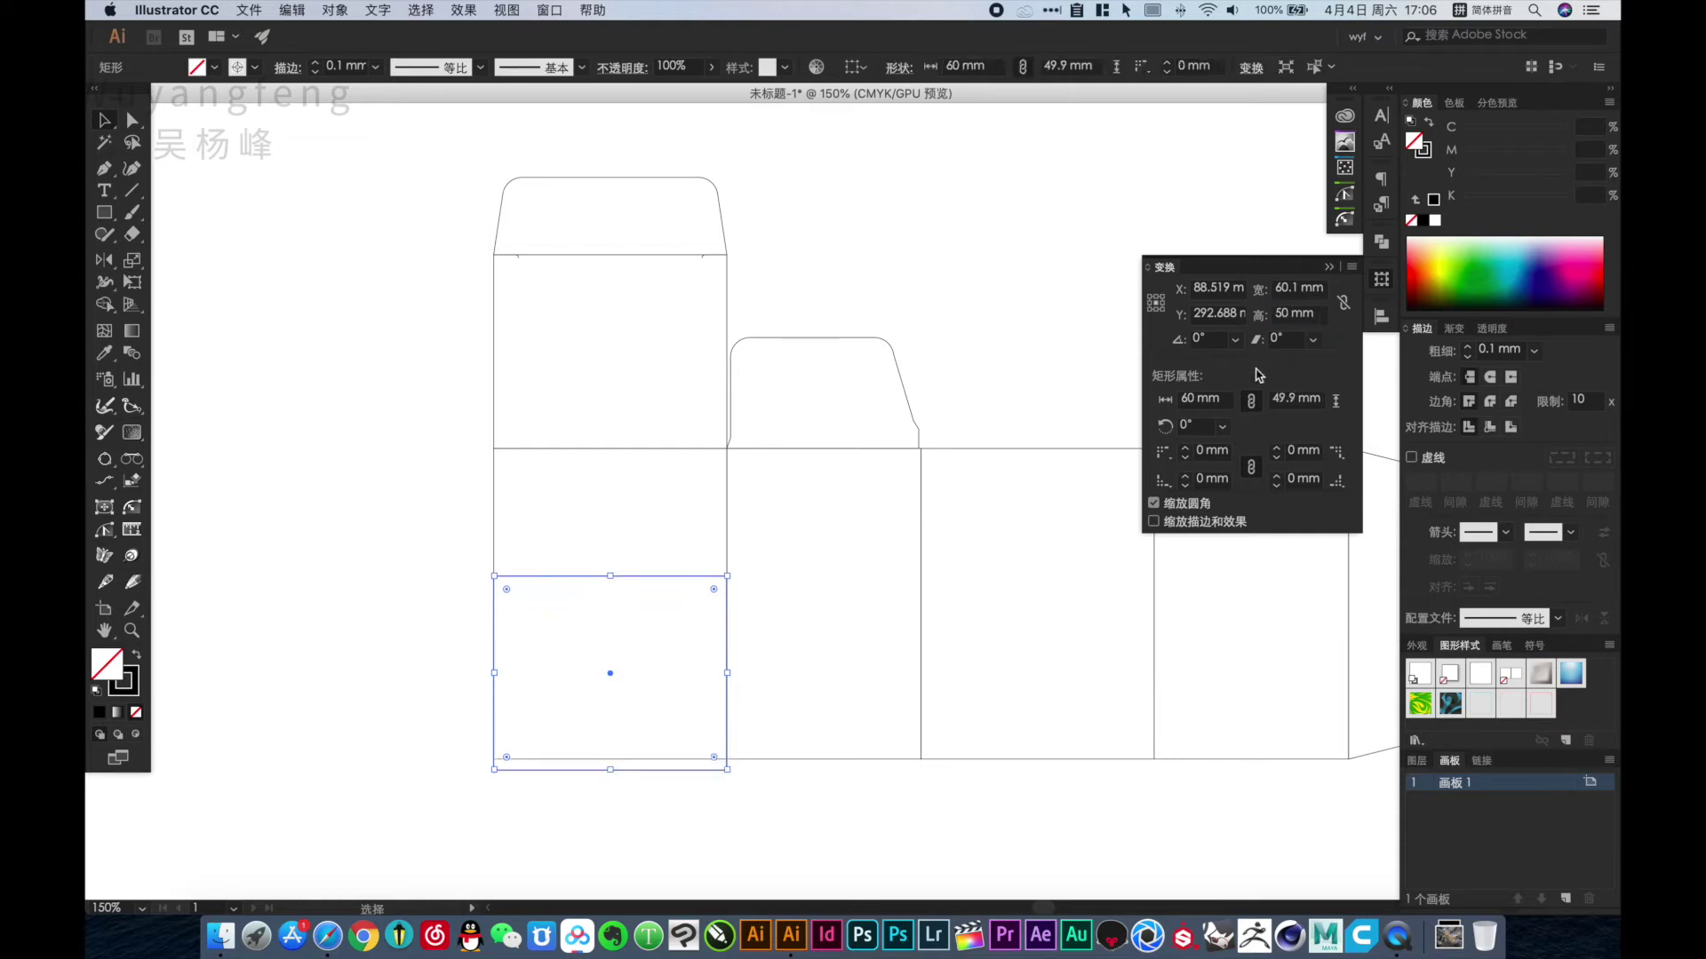
{"action": "left_click", "coordinate": [856, 637]}
{"action": "key", "text": "Tab"}
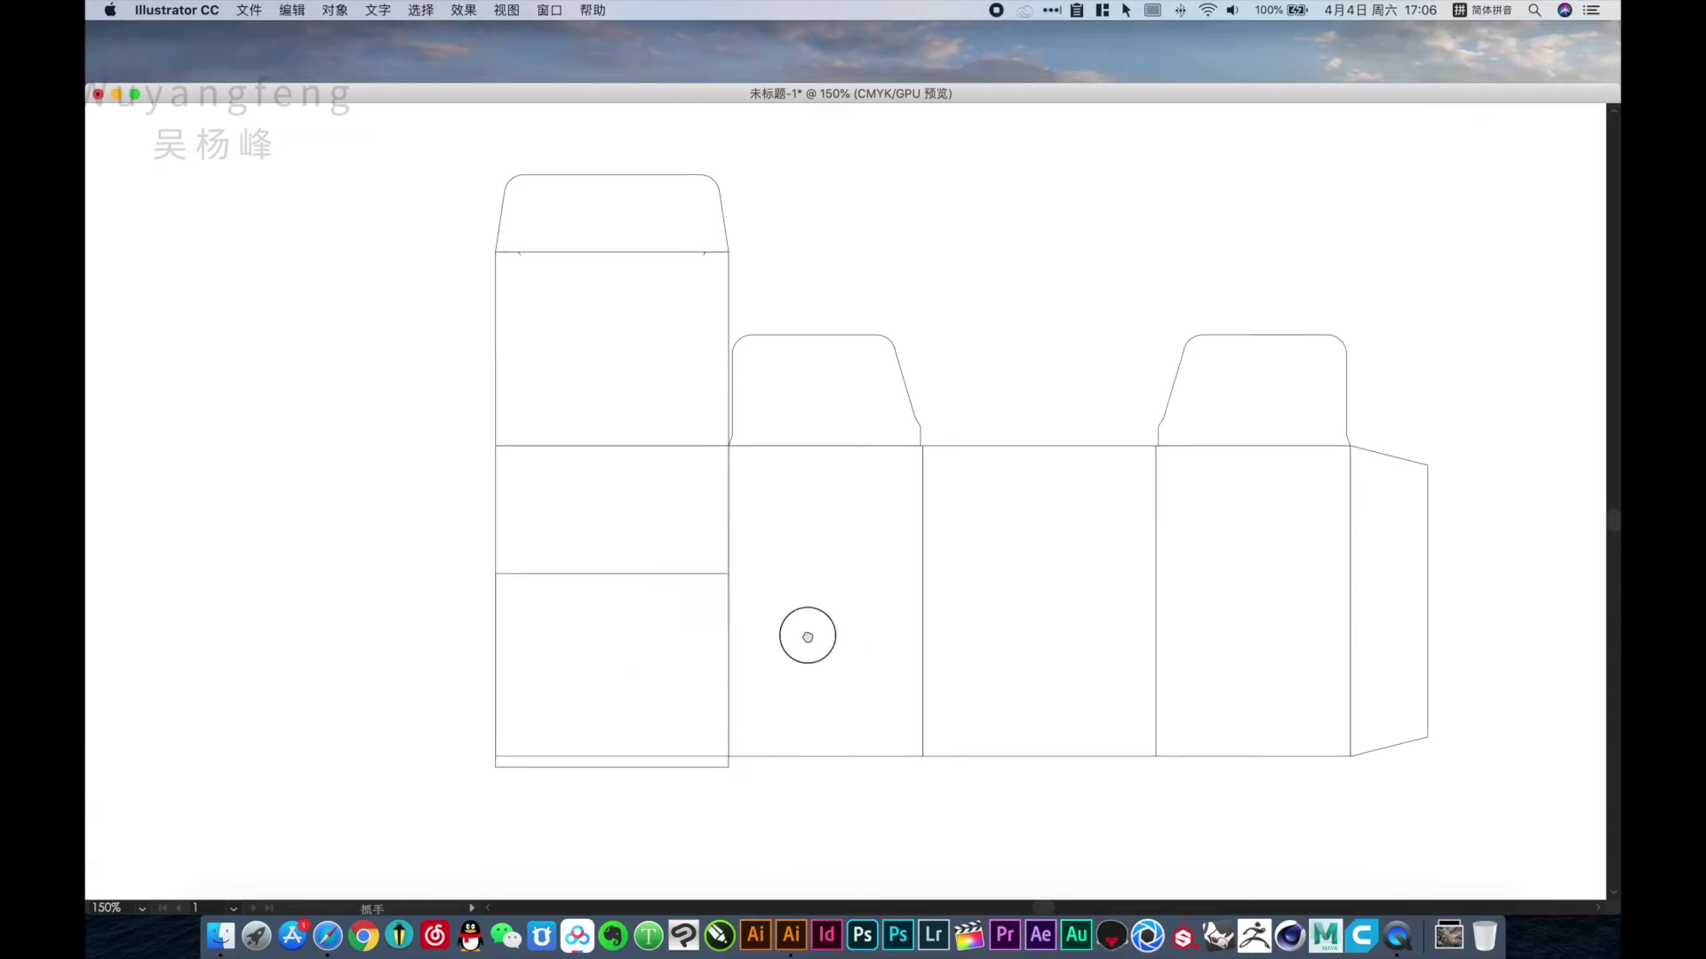
{"action": "scroll", "coordinate": [808, 632], "scroll_direction": "down", "scroll_amount": 3}
{"action": "scroll", "coordinate": [808, 631], "scroll_direction": "left", "scroll_amount": 2}
Copy the 60×50 mm rectangle below the box net and draw a thin slot bar inside it.
{"action": "left_click_drag", "start_coordinate": [700, 470], "coordinate": [839, 783]}
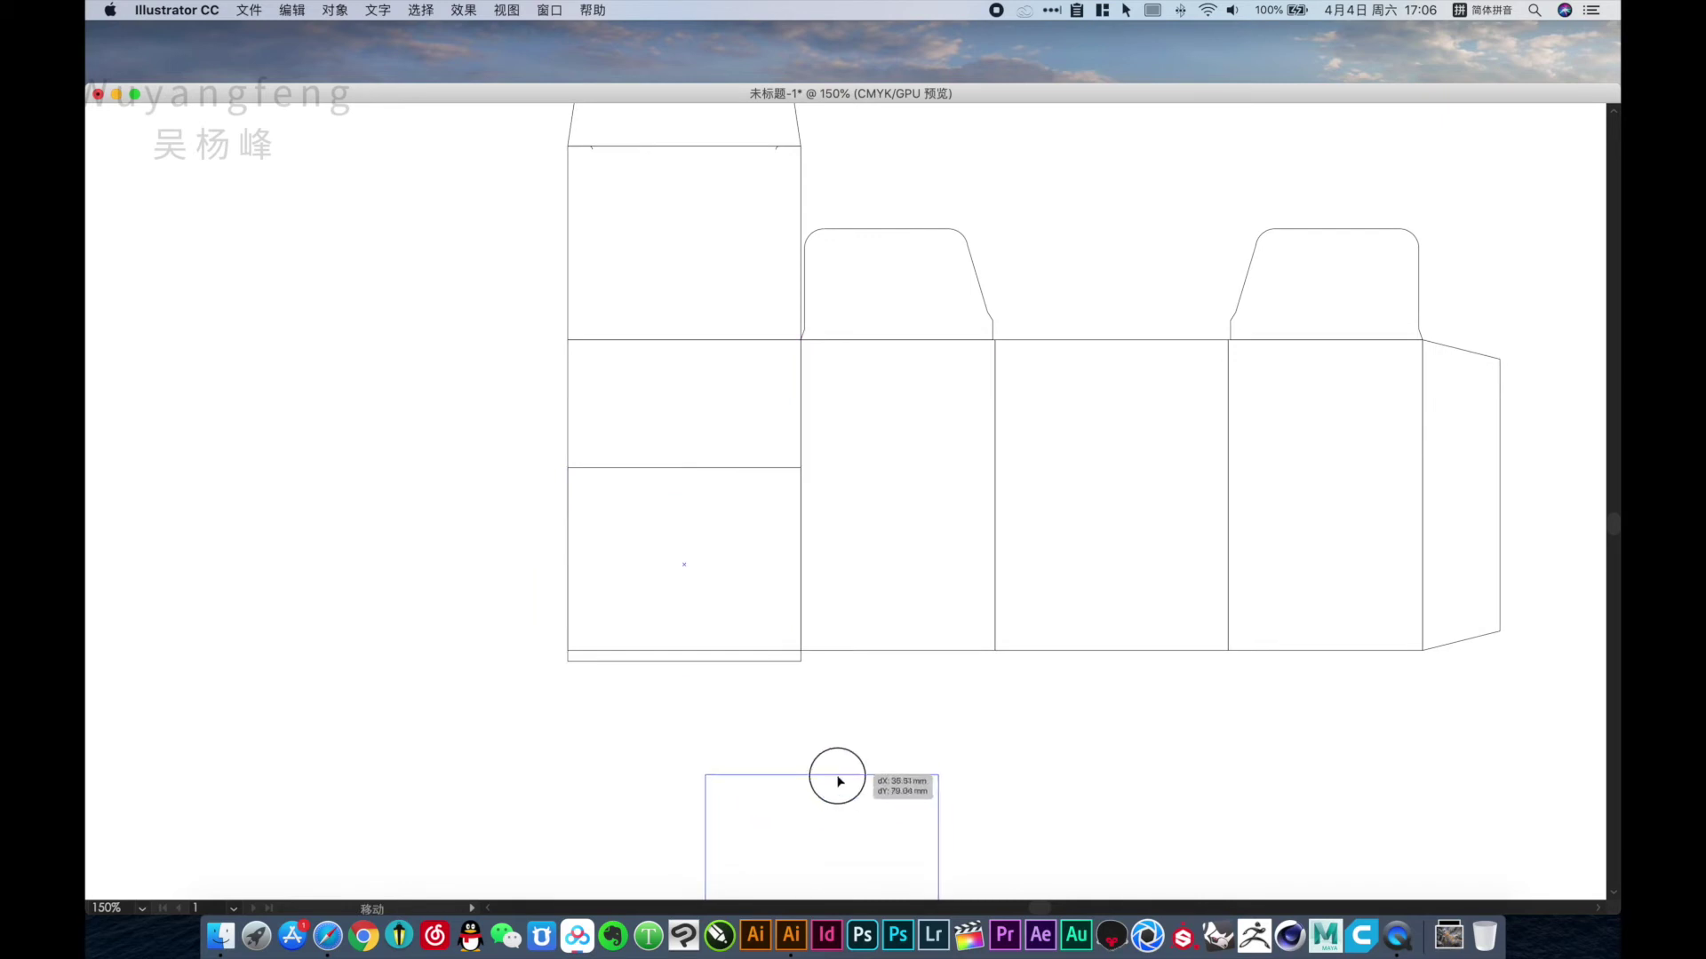
{"action": "mouse_move", "coordinate": [1021, 779]}
{"action": "left_mouse_down"}
{"action": "mouse_move", "coordinate": [977, 662]}
{"action": "mouse_move", "coordinate": [994, 578]}
{"action": "left_mouse_up"}
{"action": "key", "text": "Tab"}
{"action": "key", "text": "Tab"}
{"action": "left_click_drag", "start_coordinate": [560, 485], "coordinate": [1078, 829]}
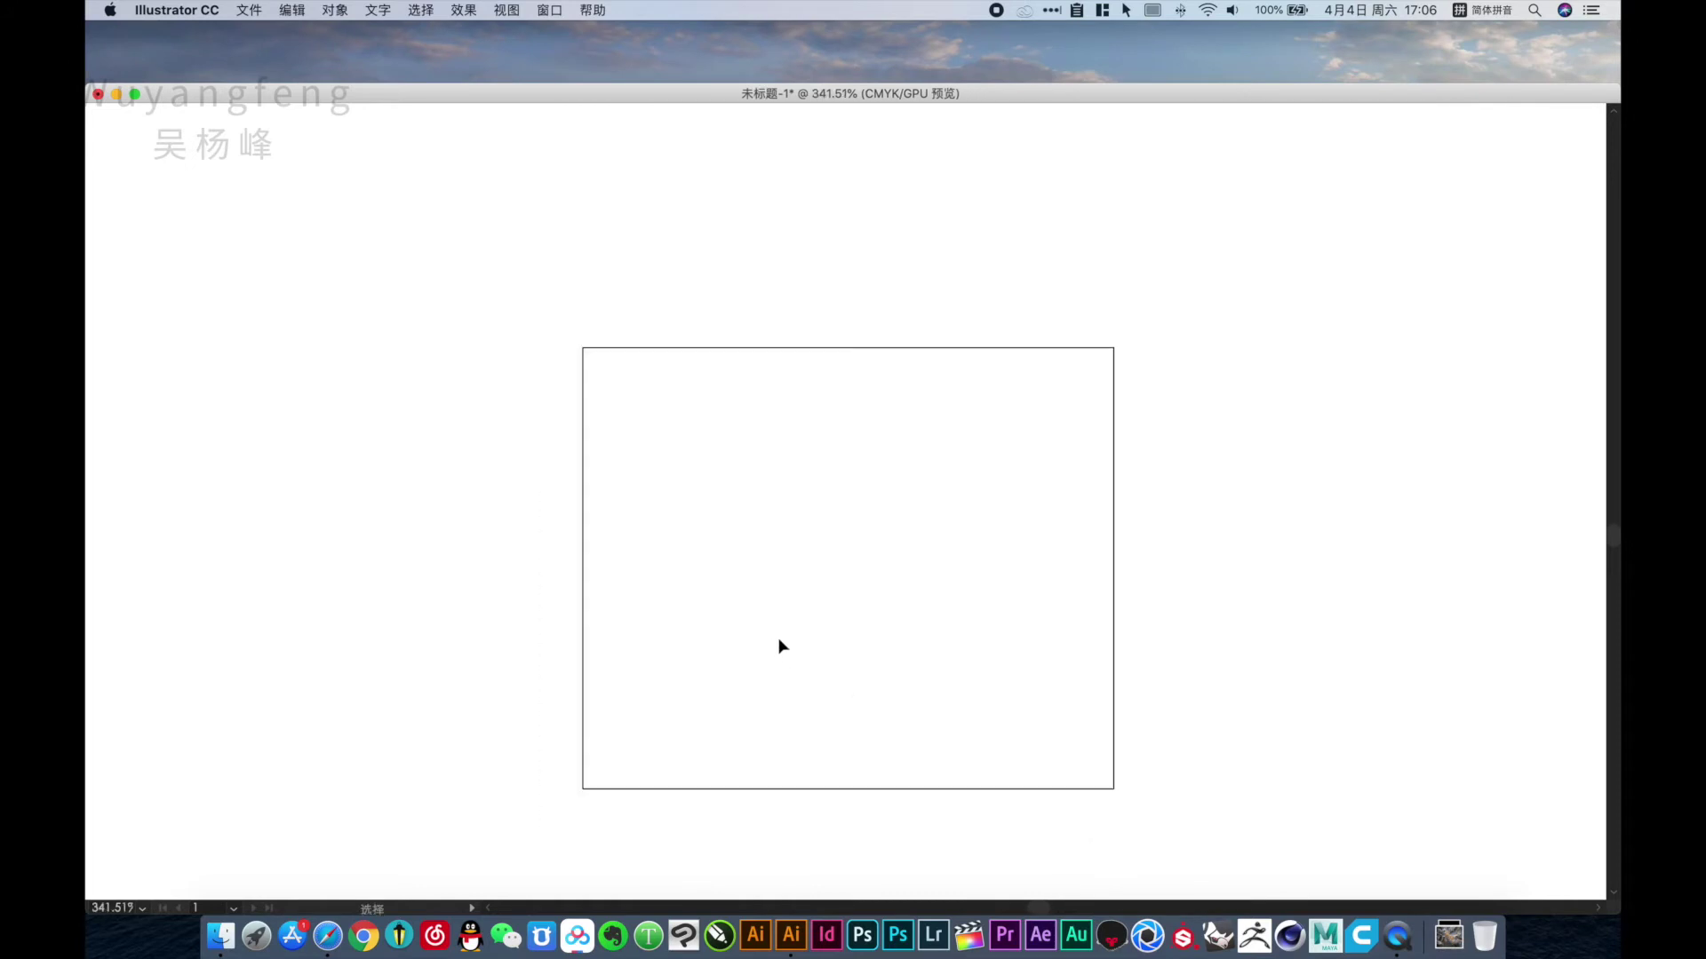
{"action": "key", "text": "m"}
{"action": "left_click_drag", "start_coordinate": [729, 577], "coordinate": [965, 586]}
Resize the slot bar to 1 mm high and 25 mm wide in the Transform panel.
{"action": "key", "text": "v"}
{"action": "key", "text": "Tab"}
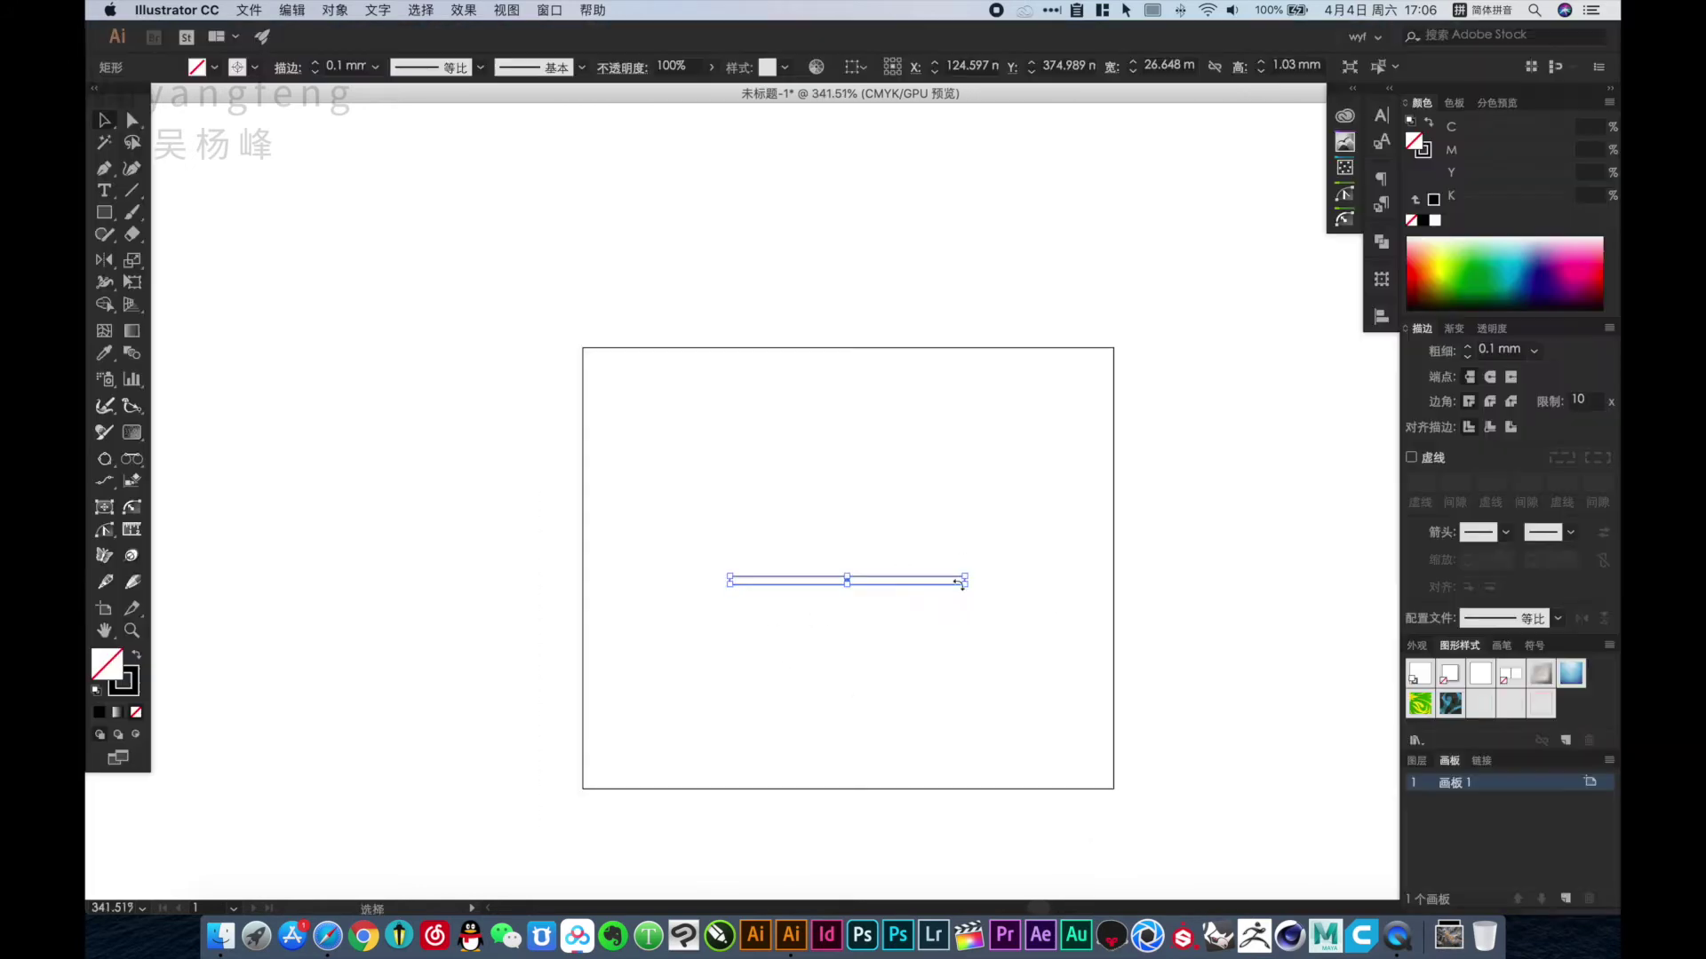
{"action": "left_click", "coordinate": [1382, 282]}
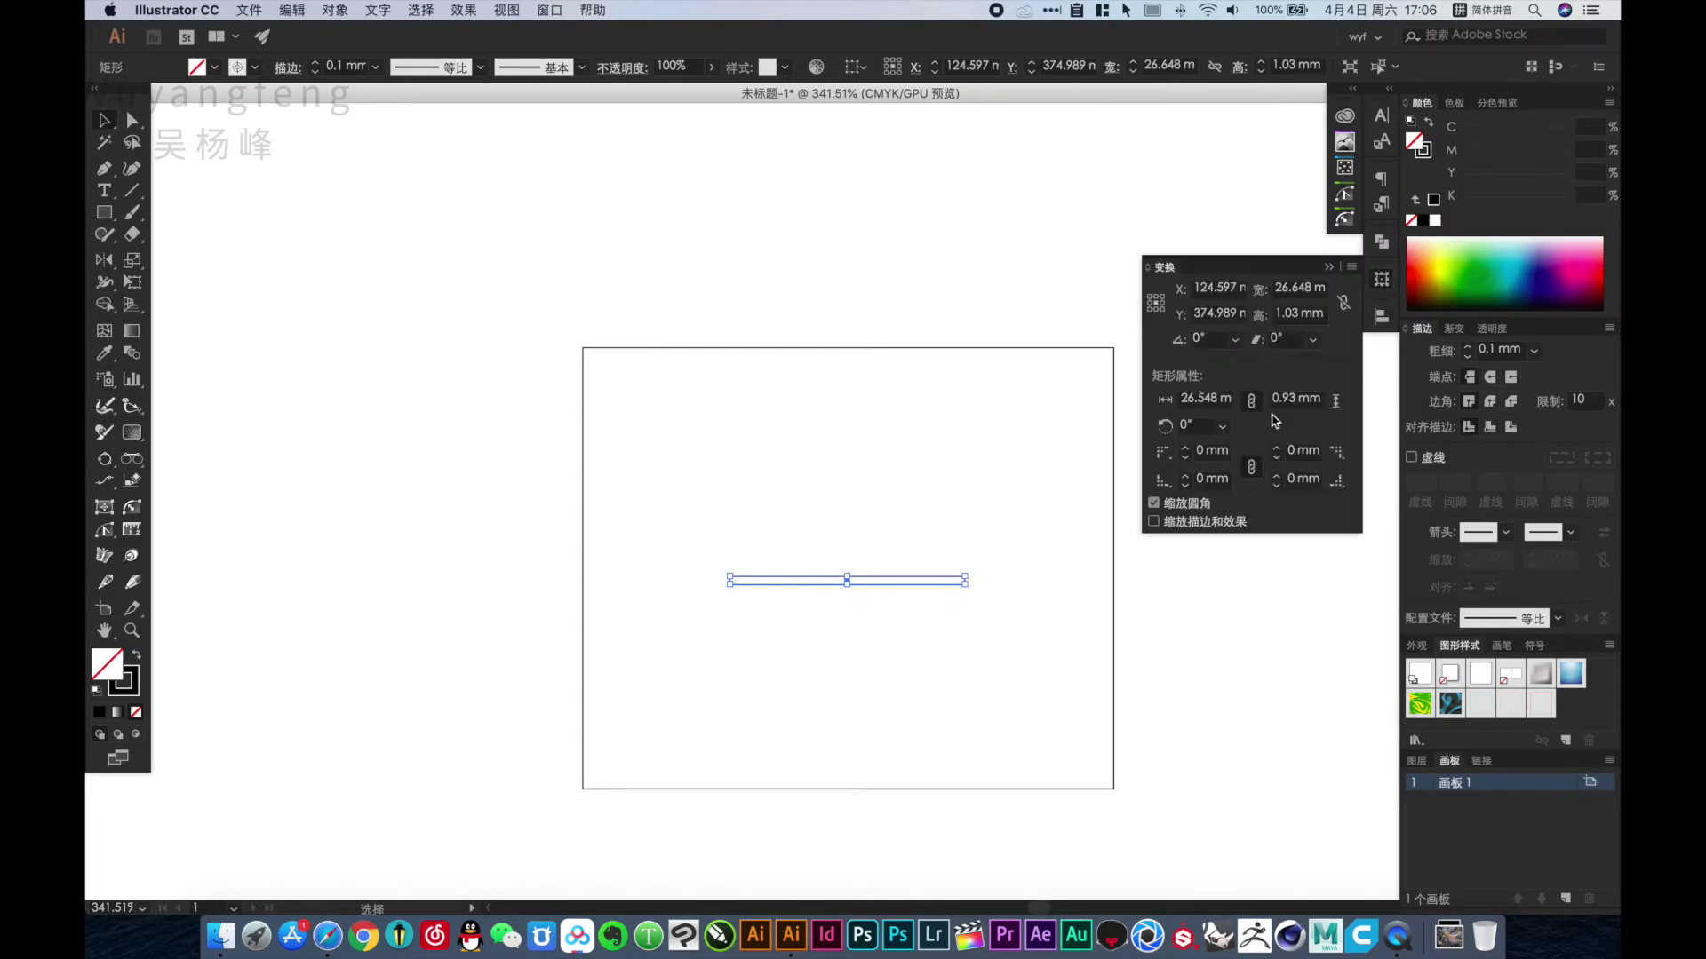
{"action": "left_click", "coordinate": [1303, 315]}
{"action": "type", "text": "1"}
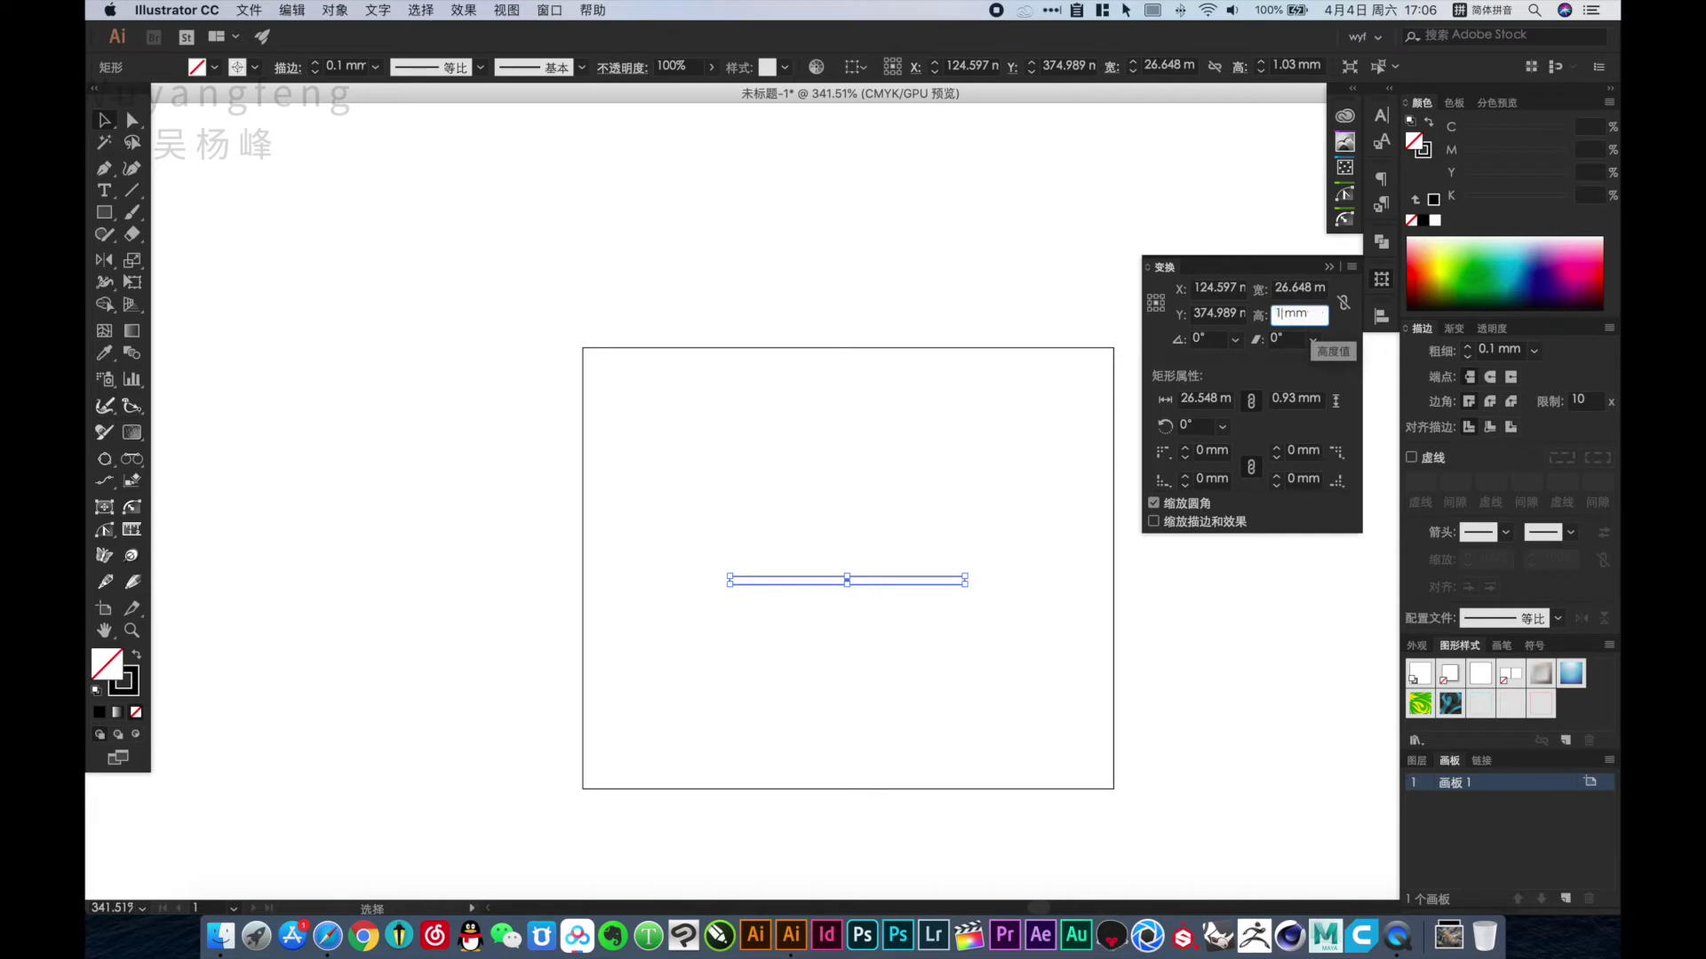
{"action": "key", "text": "Return"}
{"action": "left_click", "coordinate": [1293, 291]}
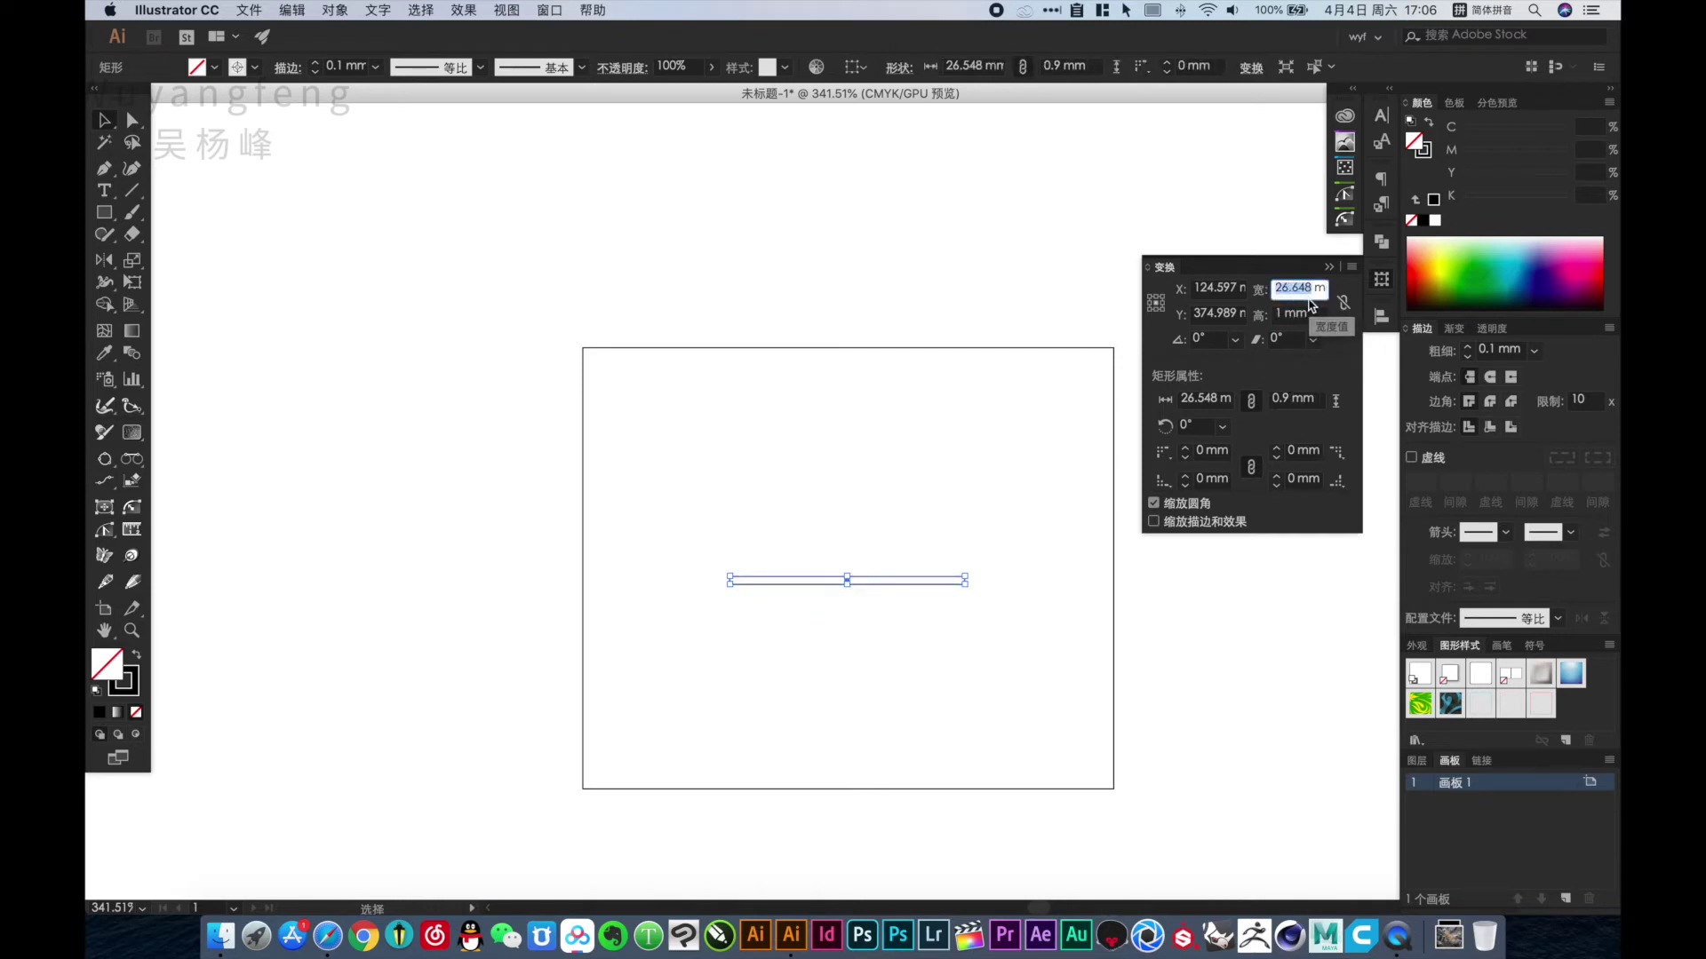
{"action": "type", "text": "25mm"}
{"action": "key", "text": "Return"}
{"action": "left_click", "coordinate": [1184, 636]}
{"action": "key", "text": "Tab"}
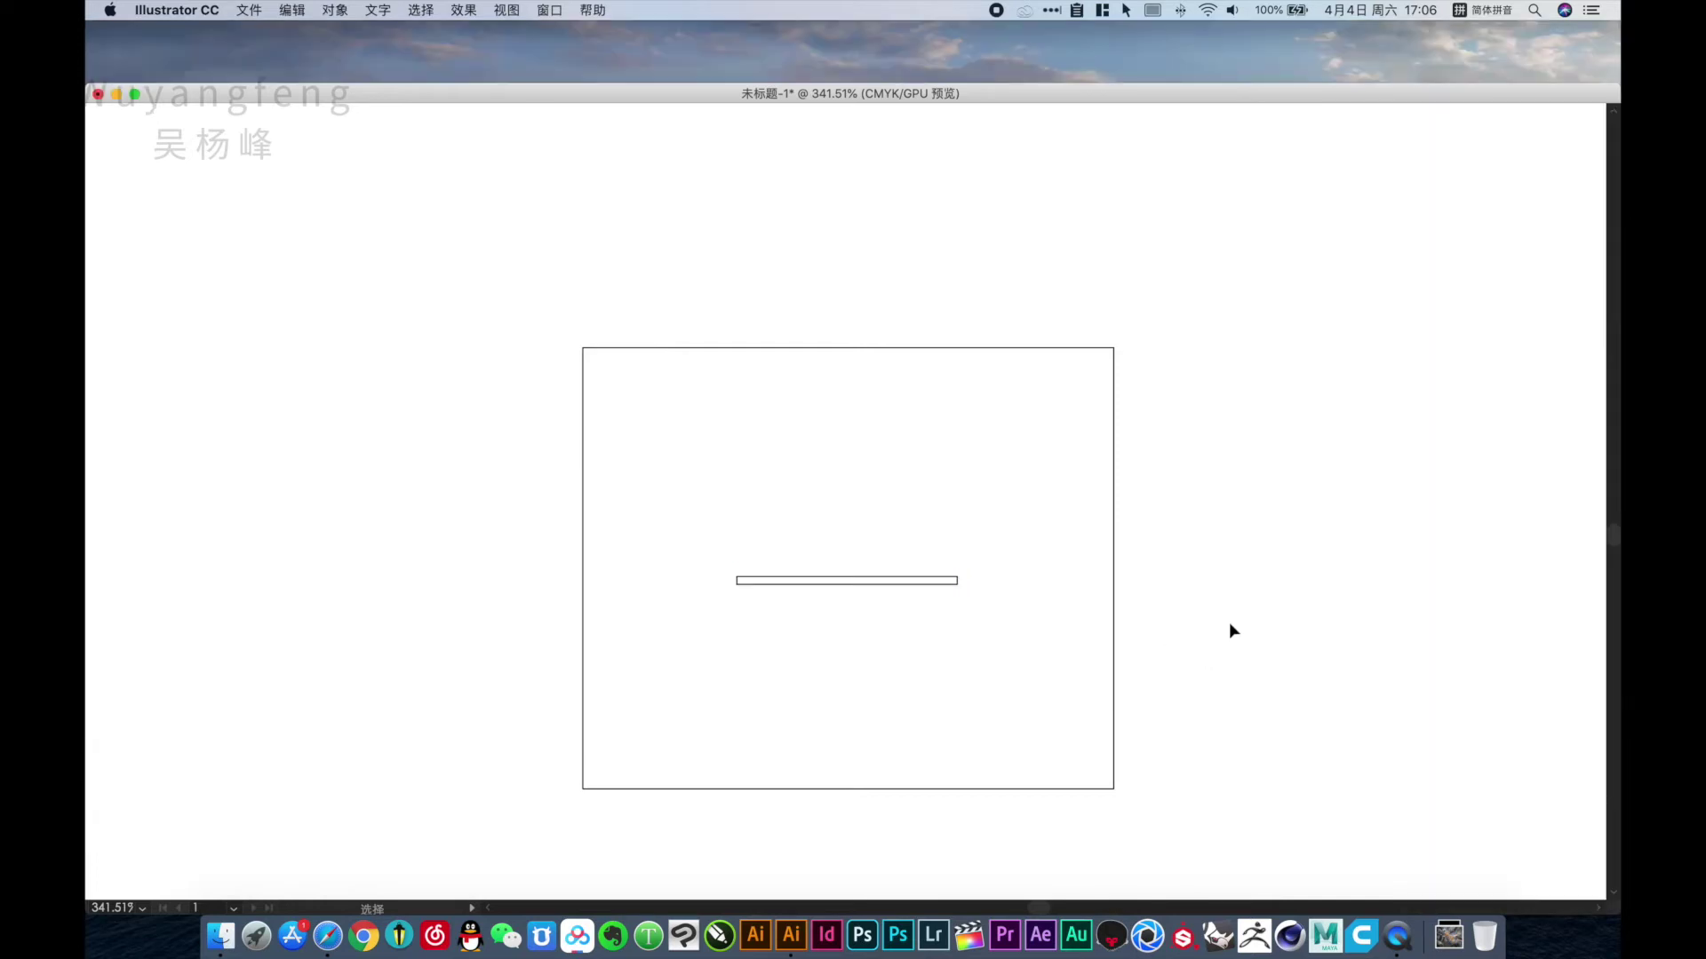
Select the detail box and slot bar and centre the bar within the box.
{"action": "left_click_drag", "start_coordinate": [1009, 477], "coordinate": [1020, 524]}
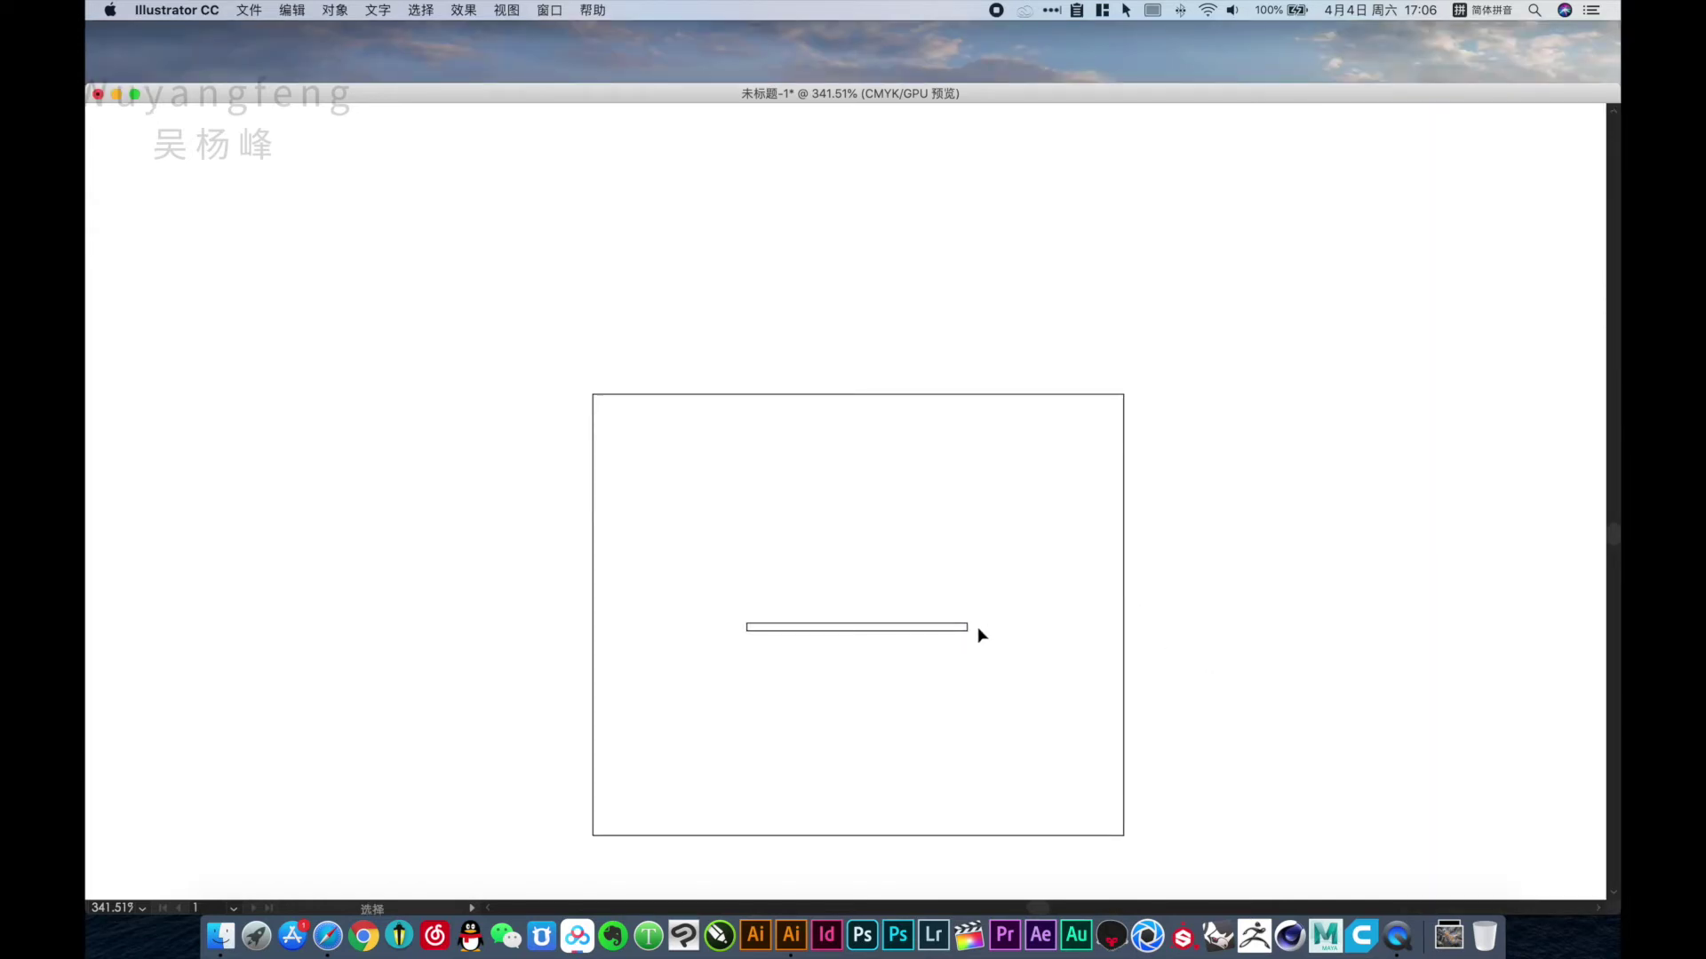
{"action": "left_click", "coordinate": [1013, 685]}
{"action": "key", "text": "ctrl+a"}
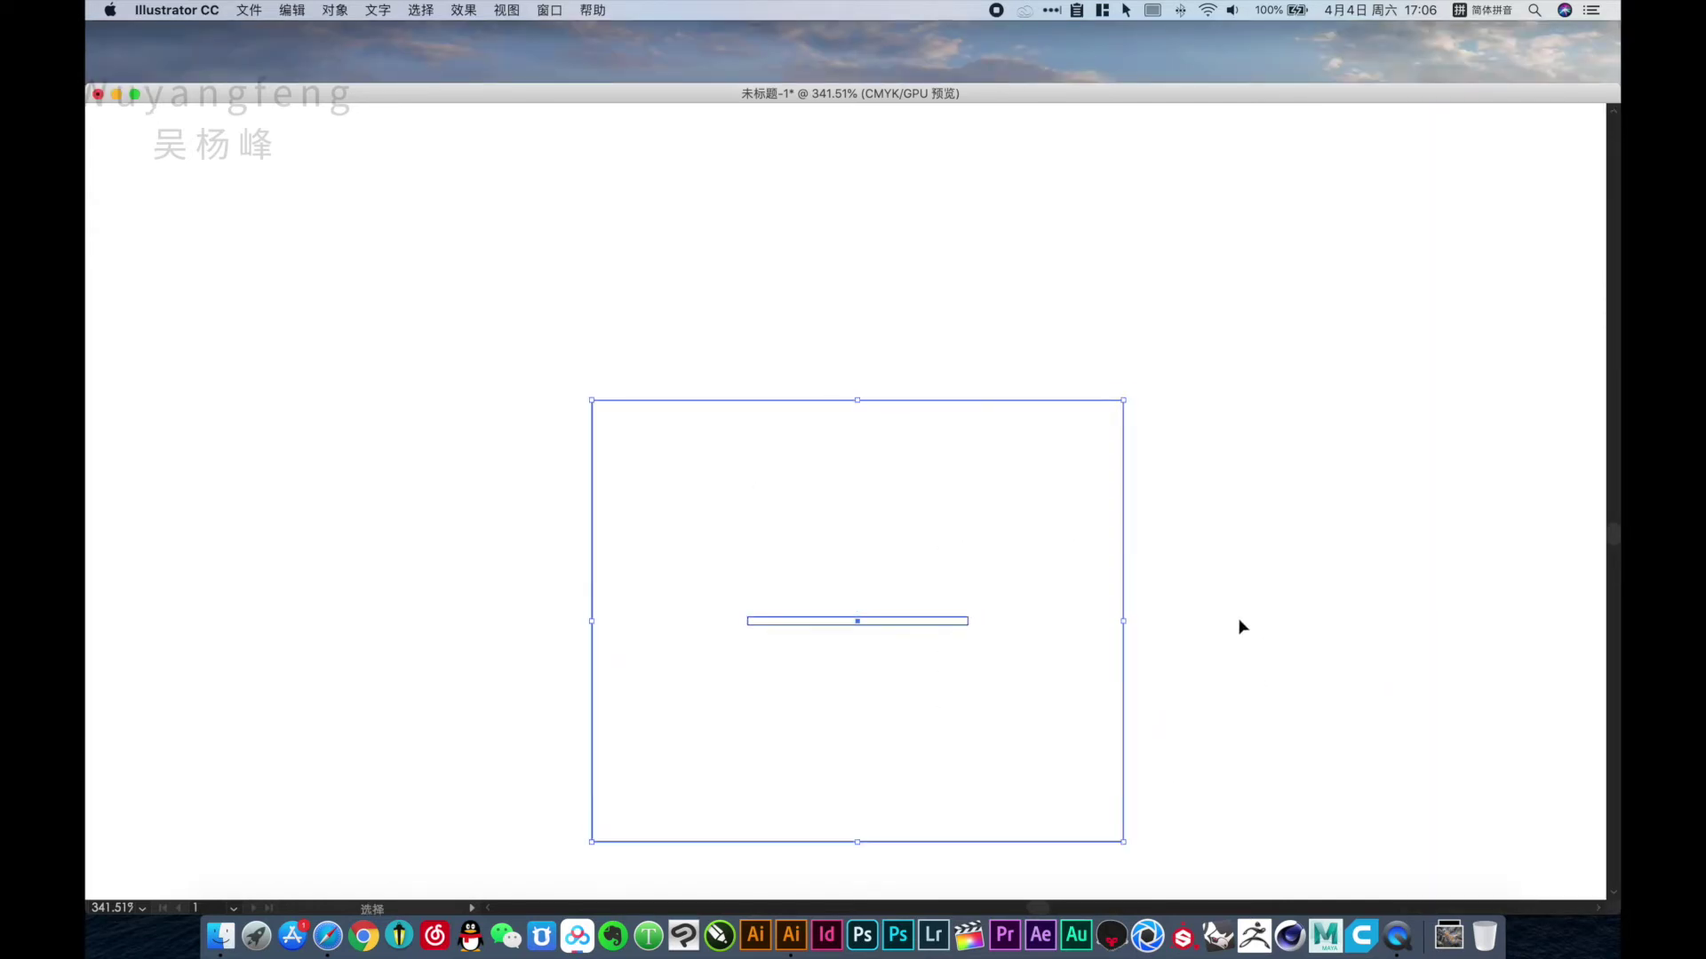
{"action": "left_click", "coordinate": [1238, 621]}
Draw a horizontal fold line spanning the full width of the detail rectangle.
{"action": "left_click_drag", "start_coordinate": [1234, 617], "coordinate": [1276, 568]}
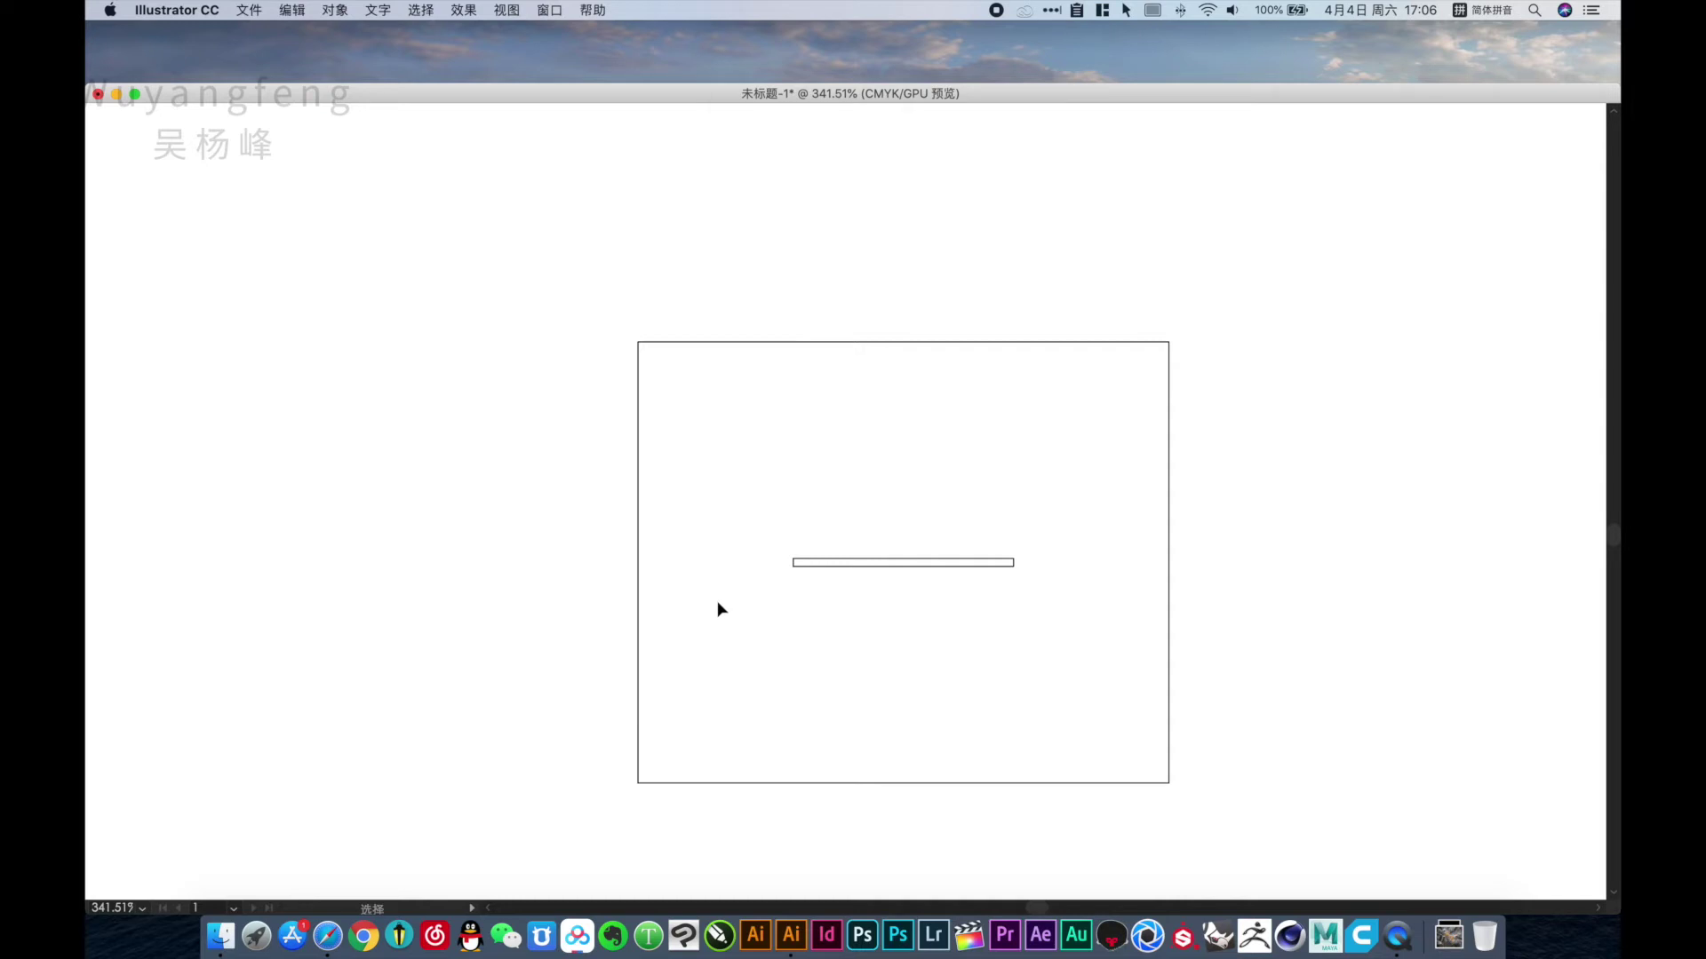
{"action": "key", "text": "backslash"}
{"action": "key", "text": "m"}
{"action": "left_click_drag", "start_coordinate": [792, 558], "coordinate": [877, 341]}
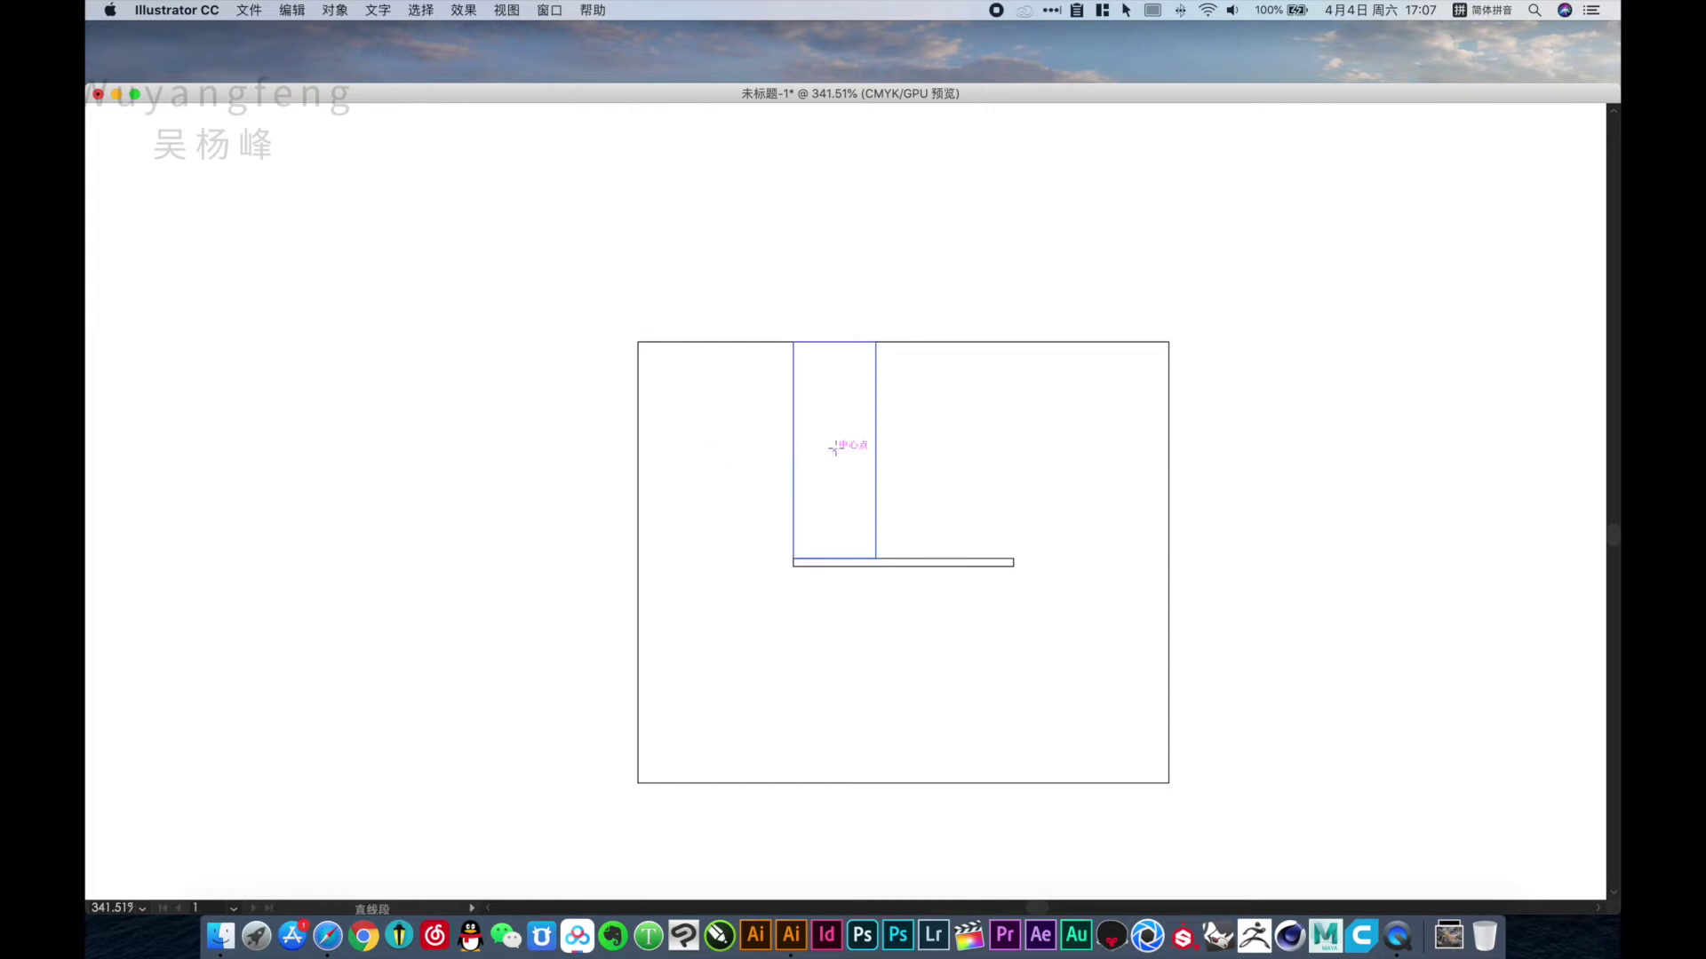
{"action": "left_click_drag", "start_coordinate": [835, 450], "coordinate": [1083, 451]}
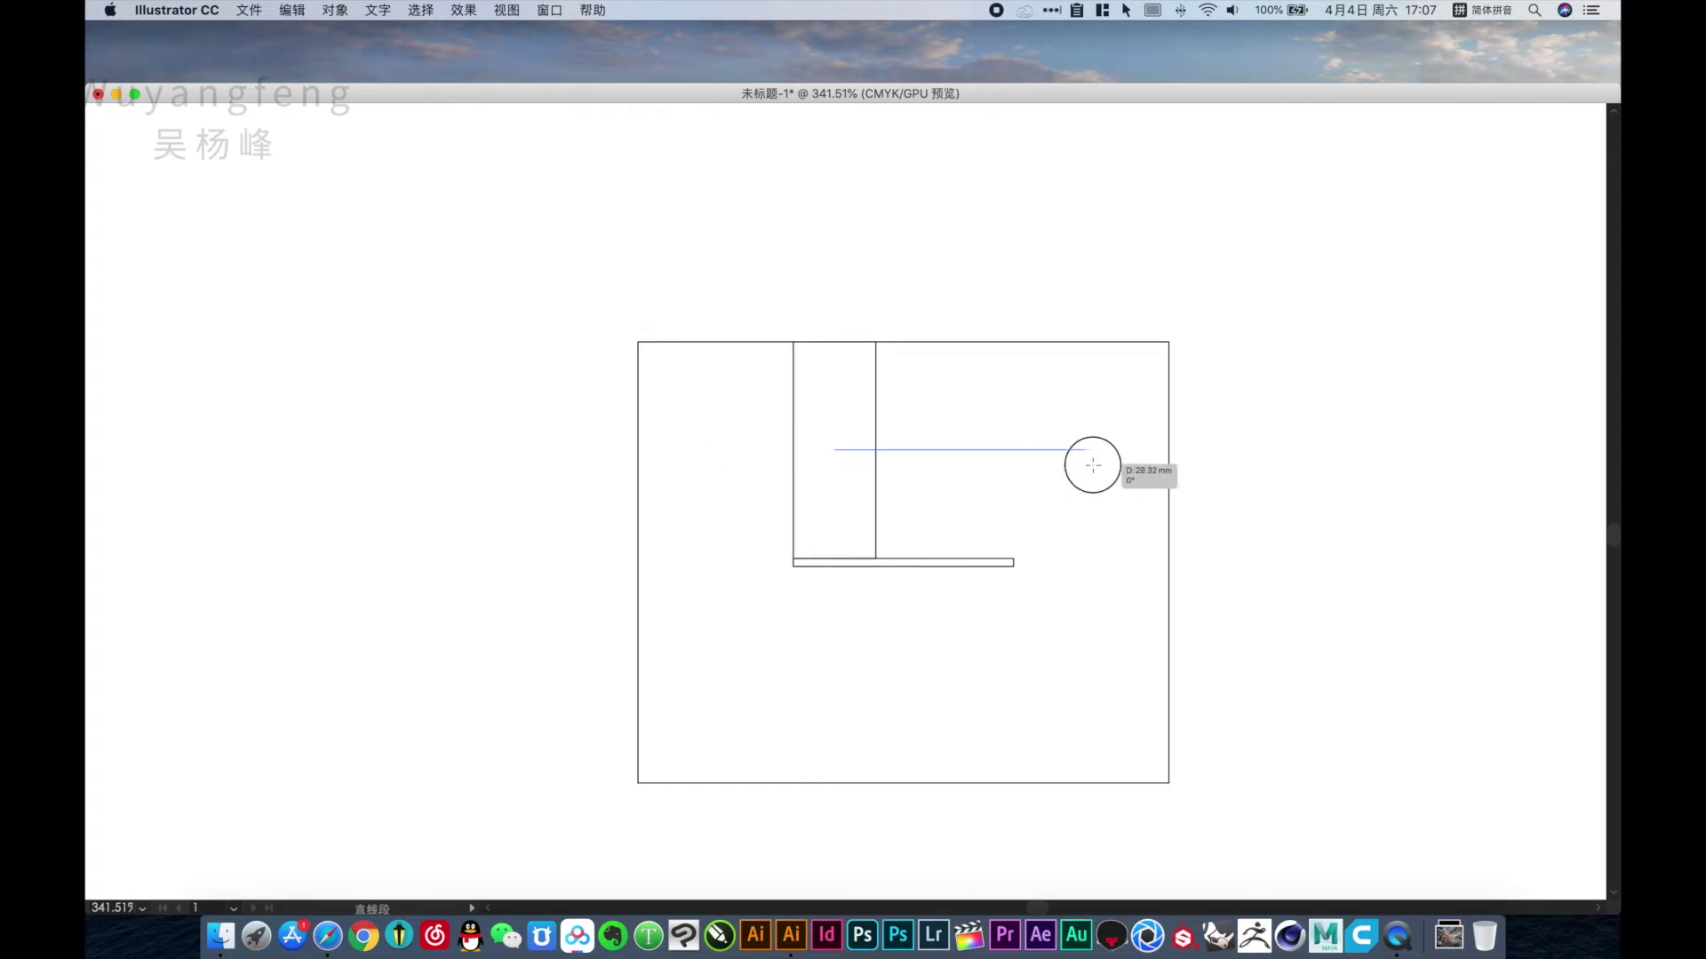
{"action": "left_click", "coordinate": [937, 494]}
{"action": "left_click", "coordinate": [876, 494]}
{"action": "key", "text": "Delete"}
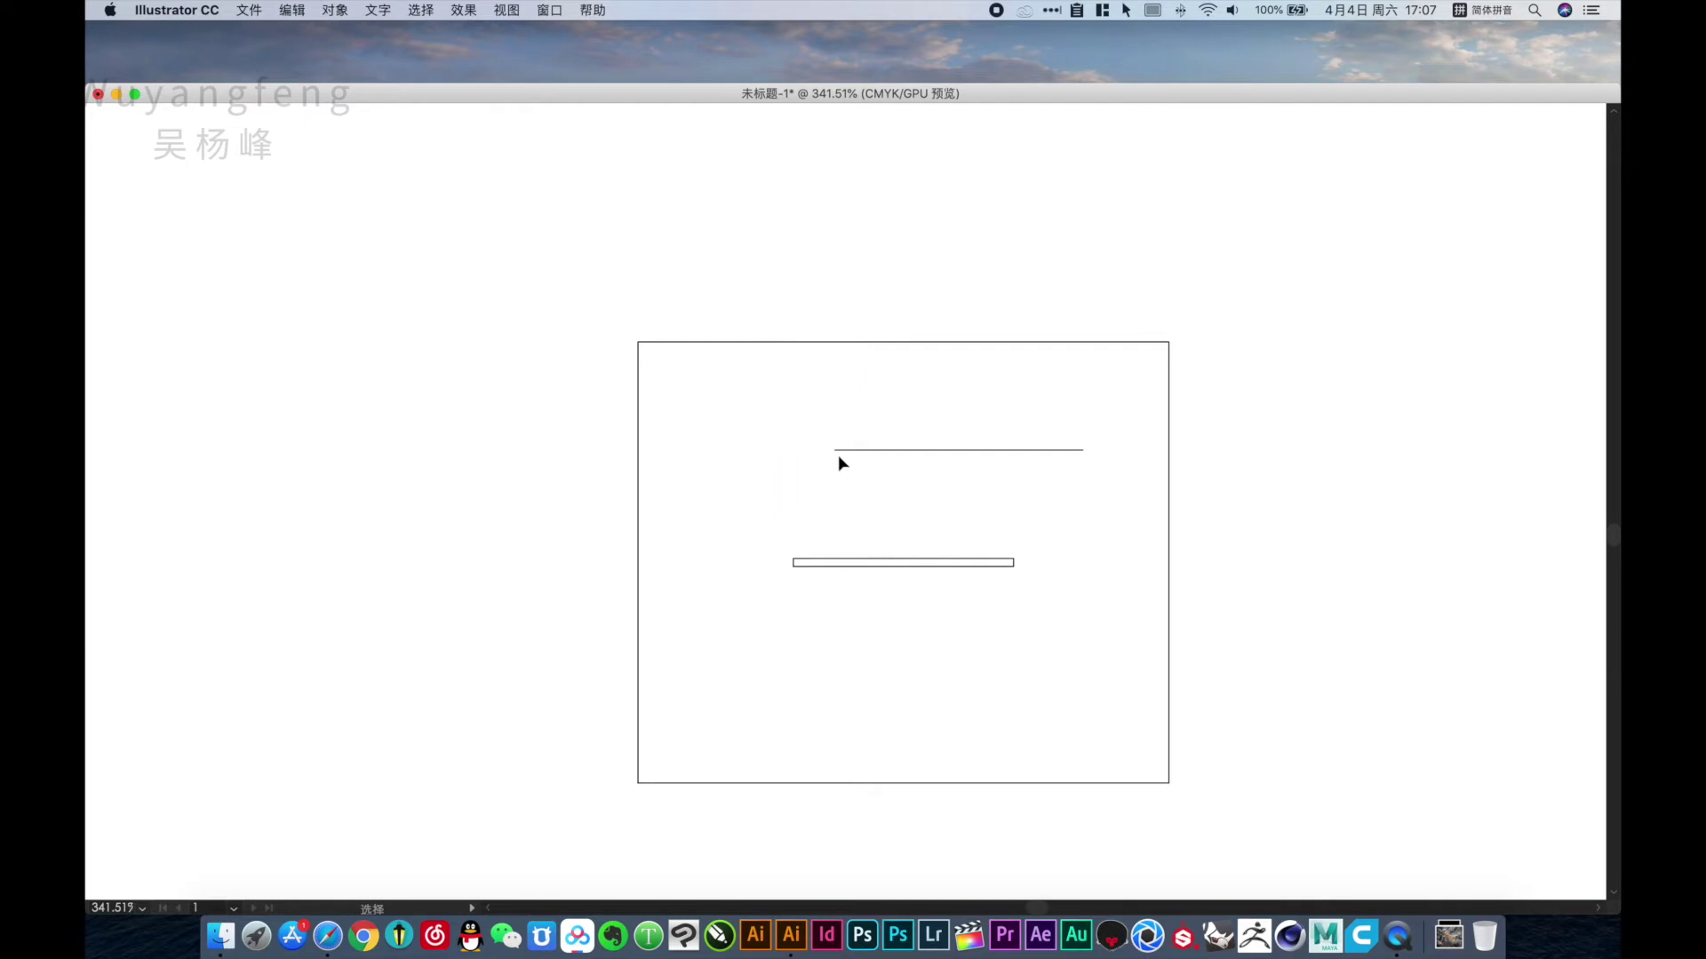
{"action": "key", "text": "a"}
{"action": "left_click_drag", "start_coordinate": [836, 450], "coordinate": [638, 450]}
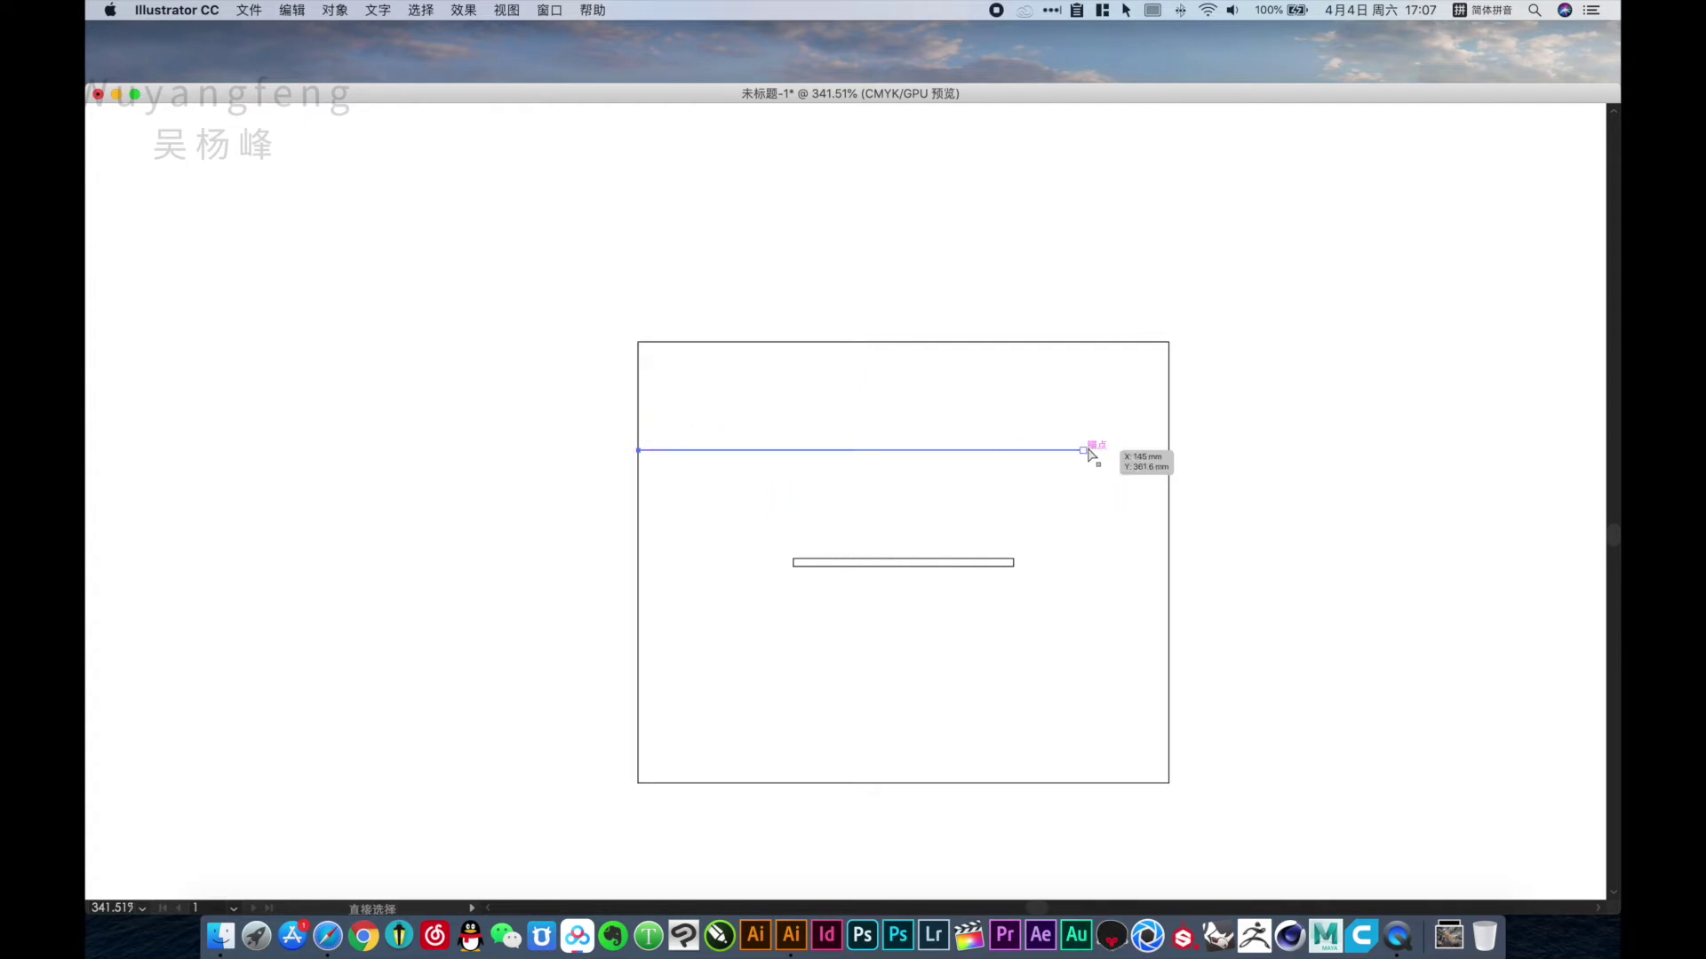
{"action": "left_click_drag", "start_coordinate": [1084, 450], "coordinate": [1168, 451]}
{"action": "left_click", "coordinate": [1178, 479]}
Duplicate the fold line downward and align the copy through the slot bar's centre.
{"action": "scroll", "coordinate": [1139, 449], "scroll_direction": "down", "scroll_amount": 1}
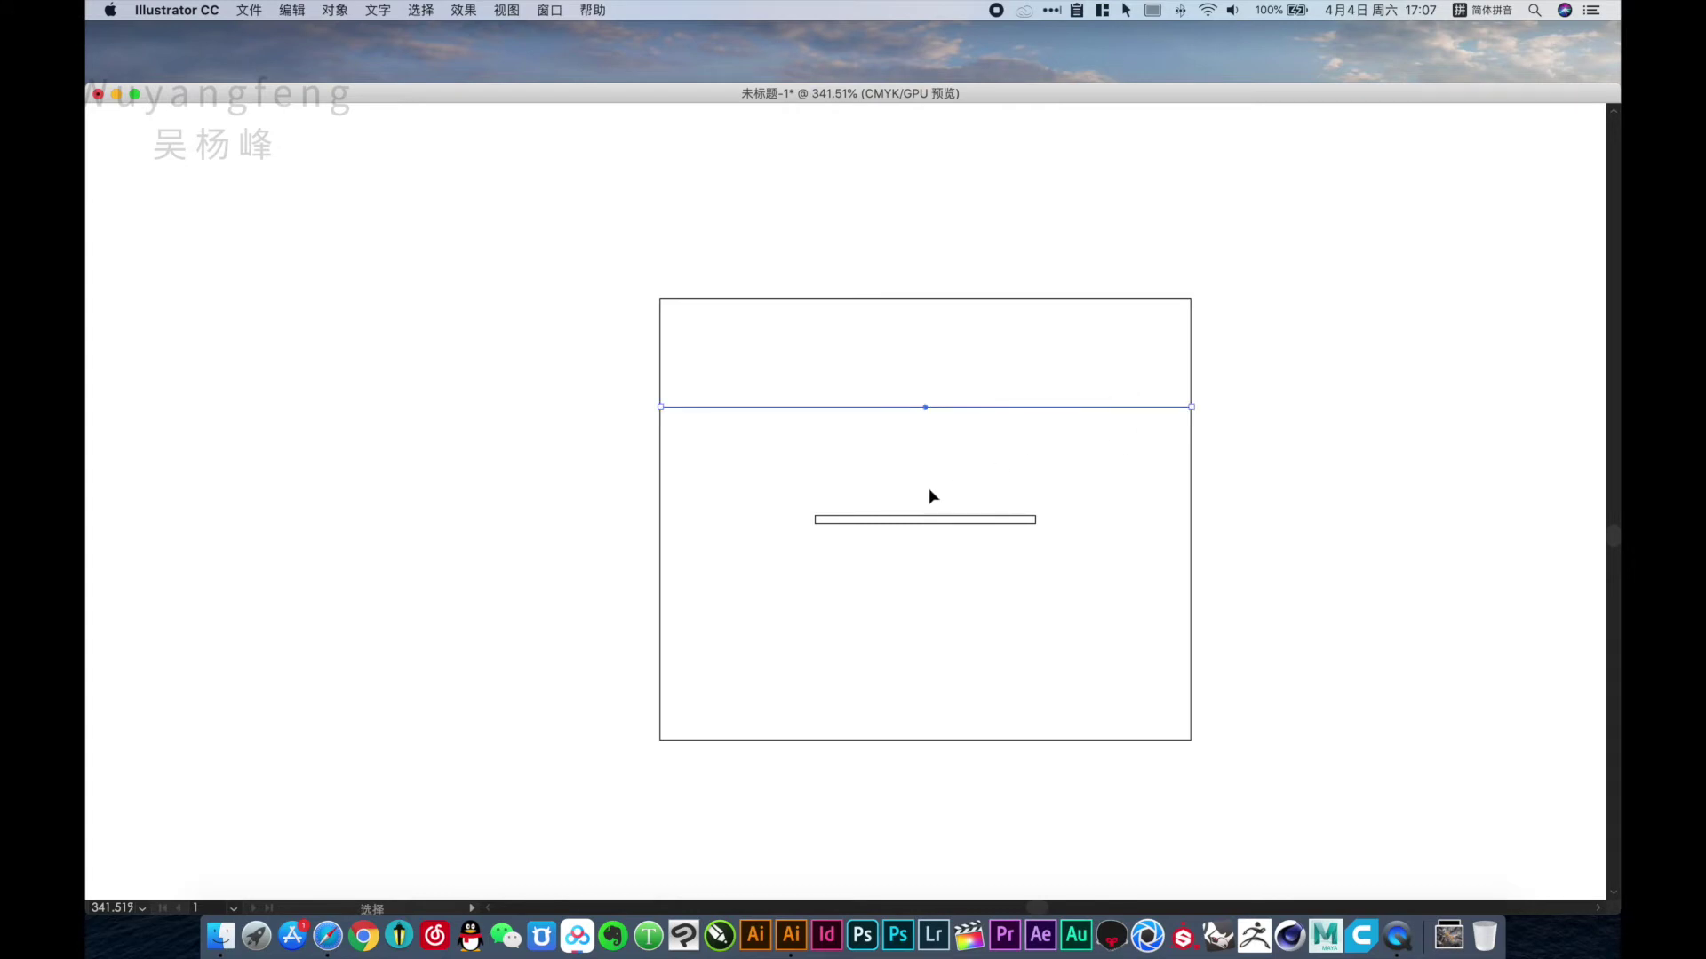
{"action": "left_click_drag", "start_coordinate": [974, 409], "coordinate": [975, 480]}
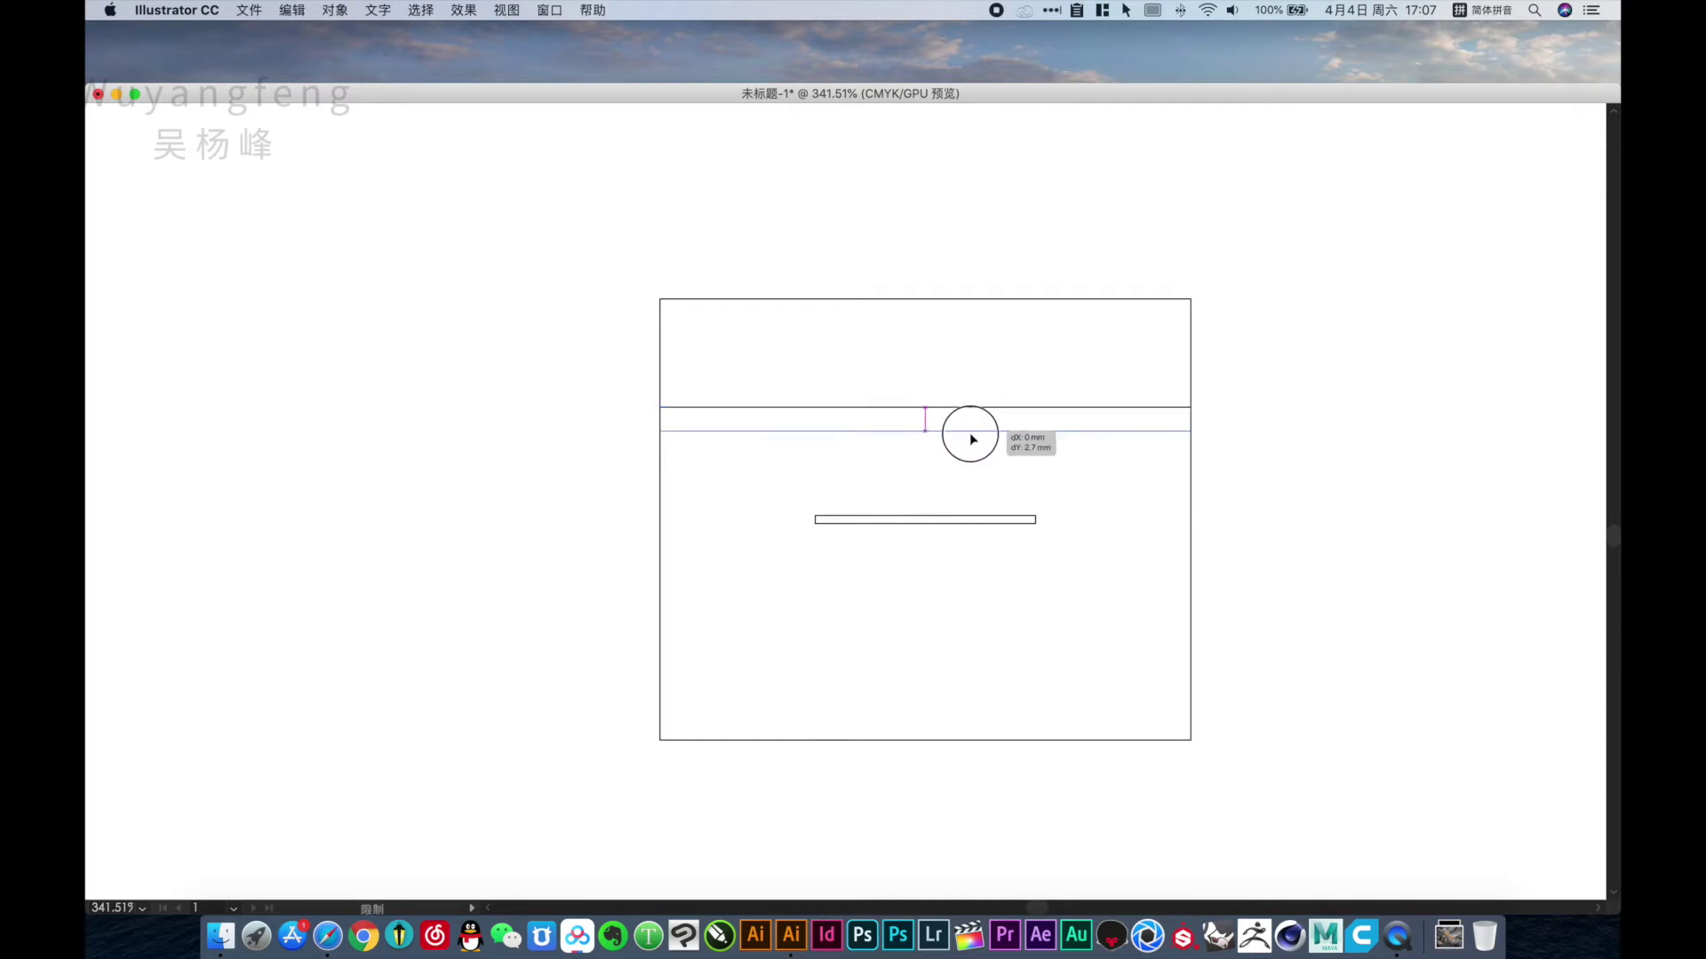
{"action": "left_click", "coordinate": [1002, 520], "text": "shift"}
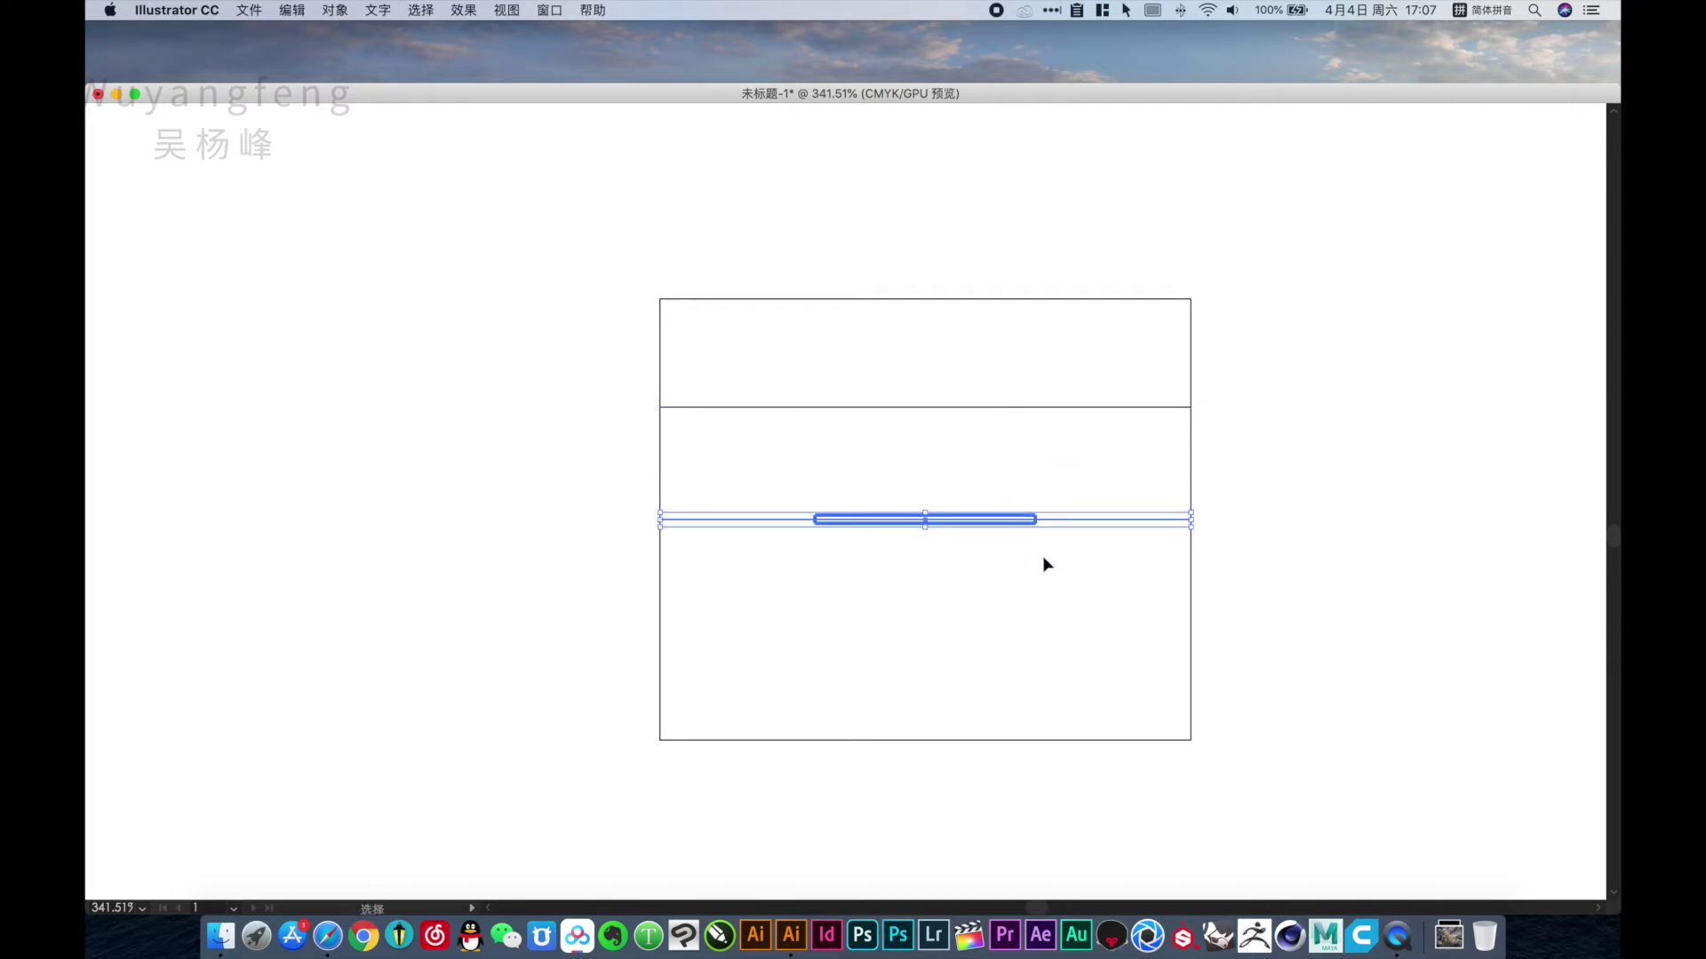
{"action": "left_click", "coordinate": [1074, 461]}
Mirror the upper fold line into a third fold line below the slot bar.
{"action": "left_click", "coordinate": [1112, 407]}
{"action": "key", "text": "o"}
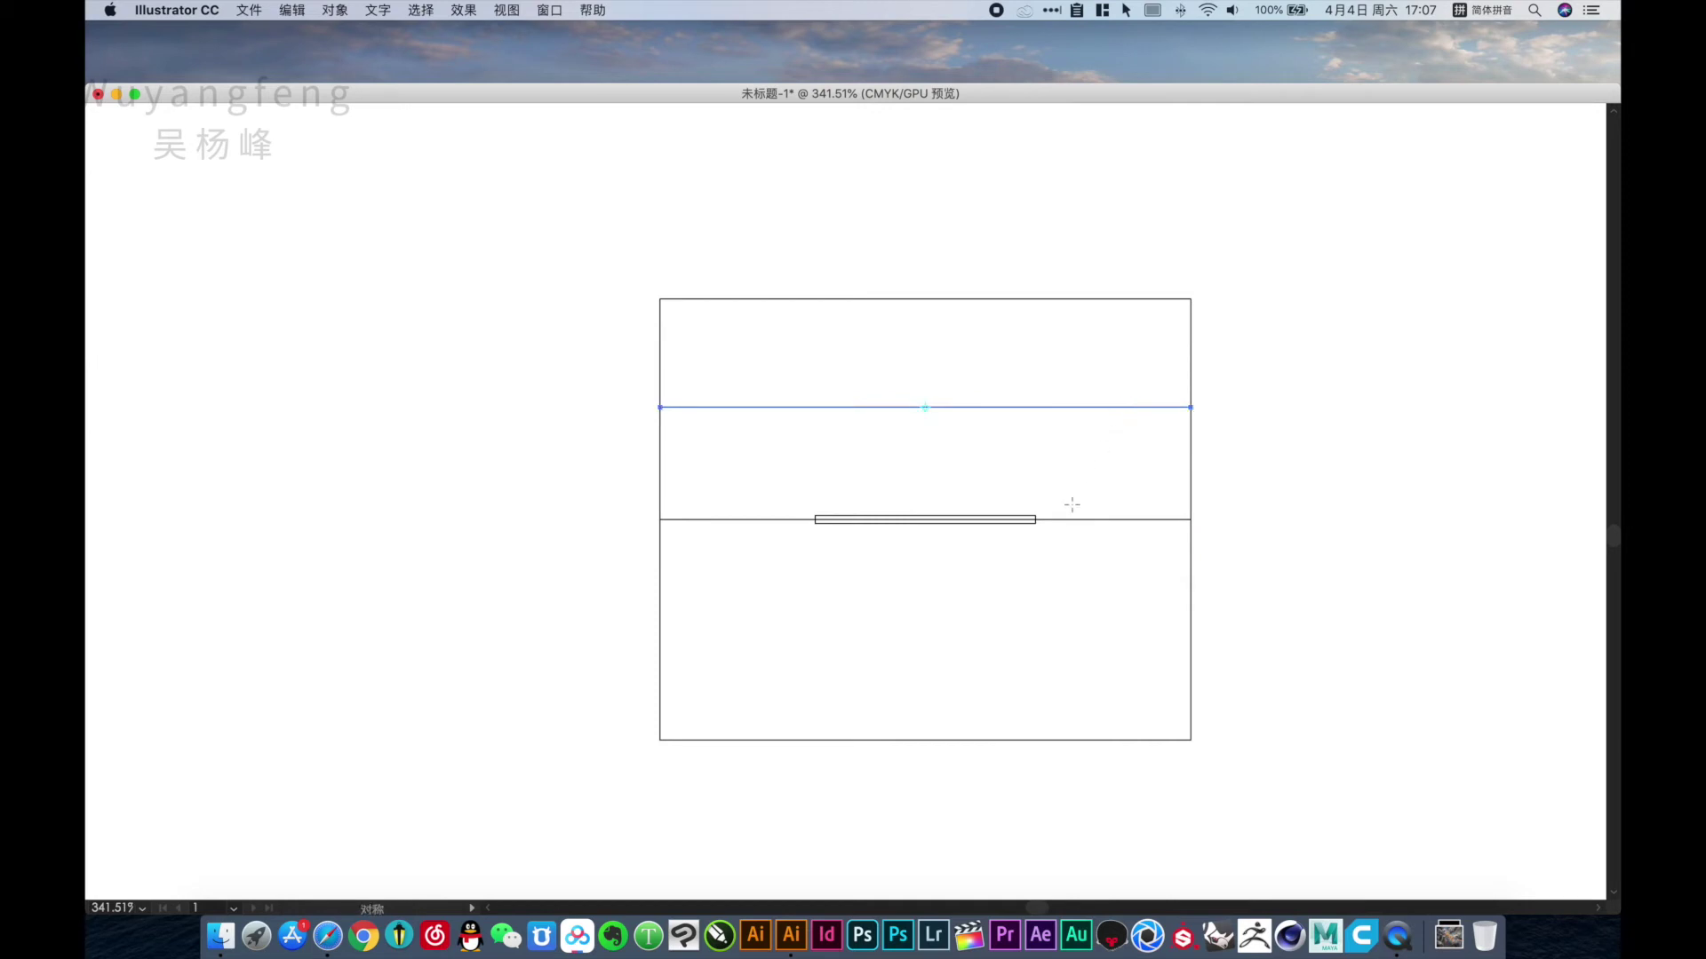
{"action": "left_click_drag", "start_coordinate": [999, 432], "coordinate": [985, 591]}
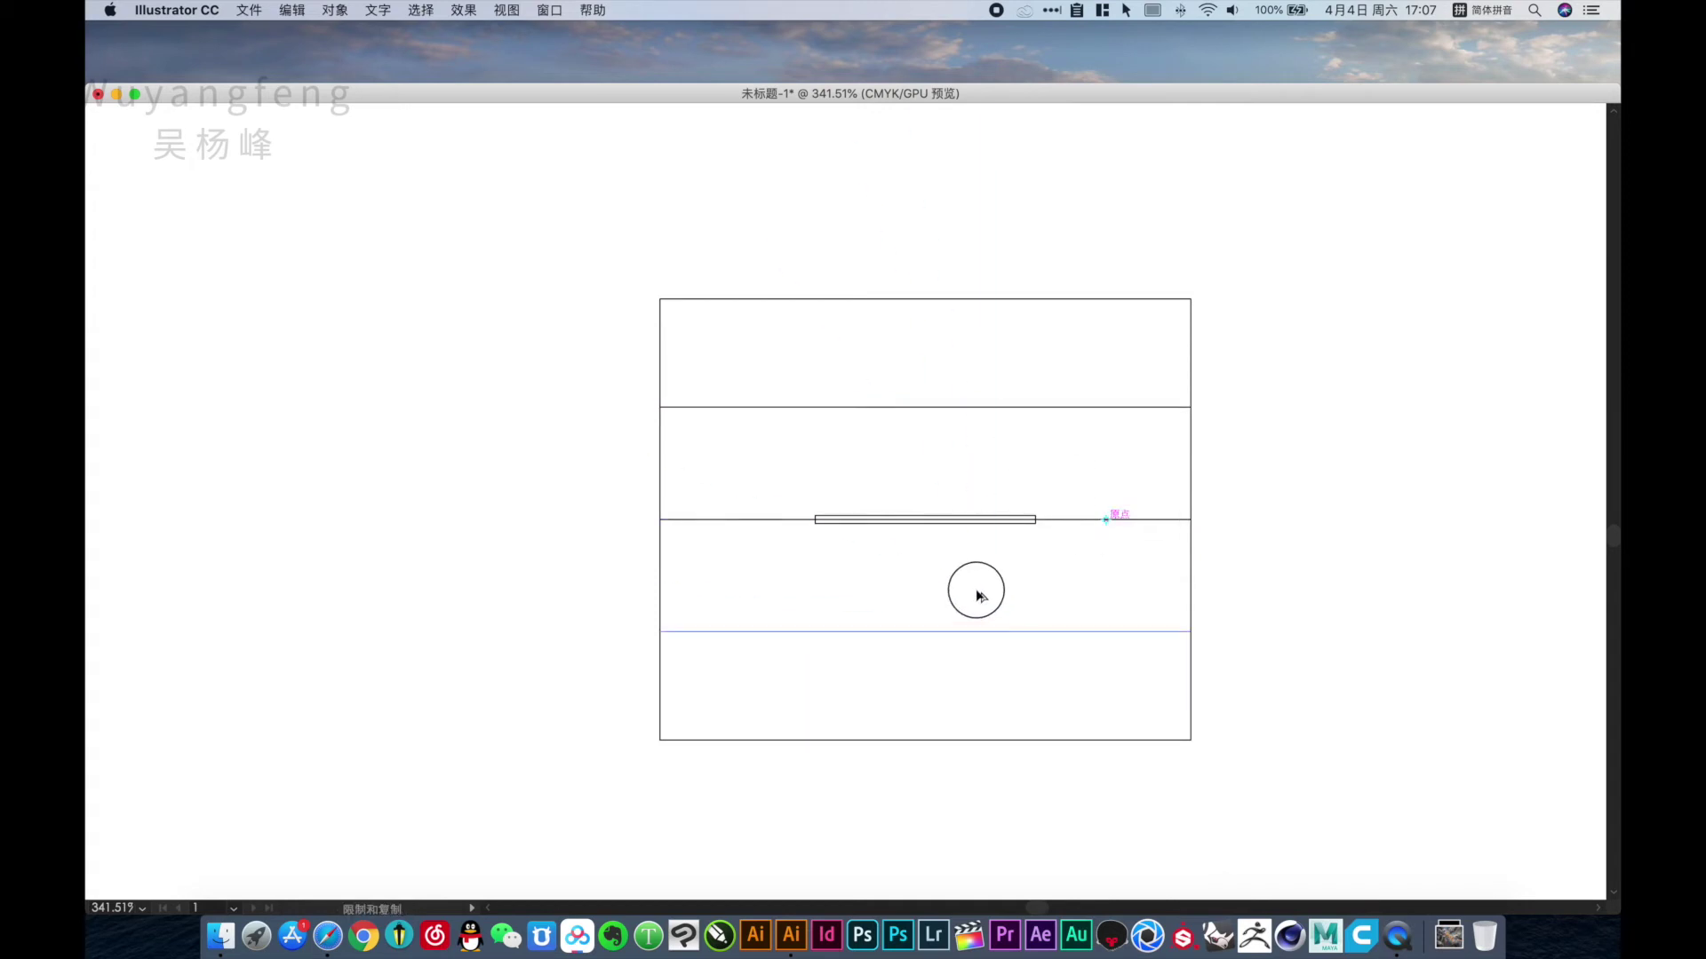
{"action": "key", "text": "ctrl+z"}
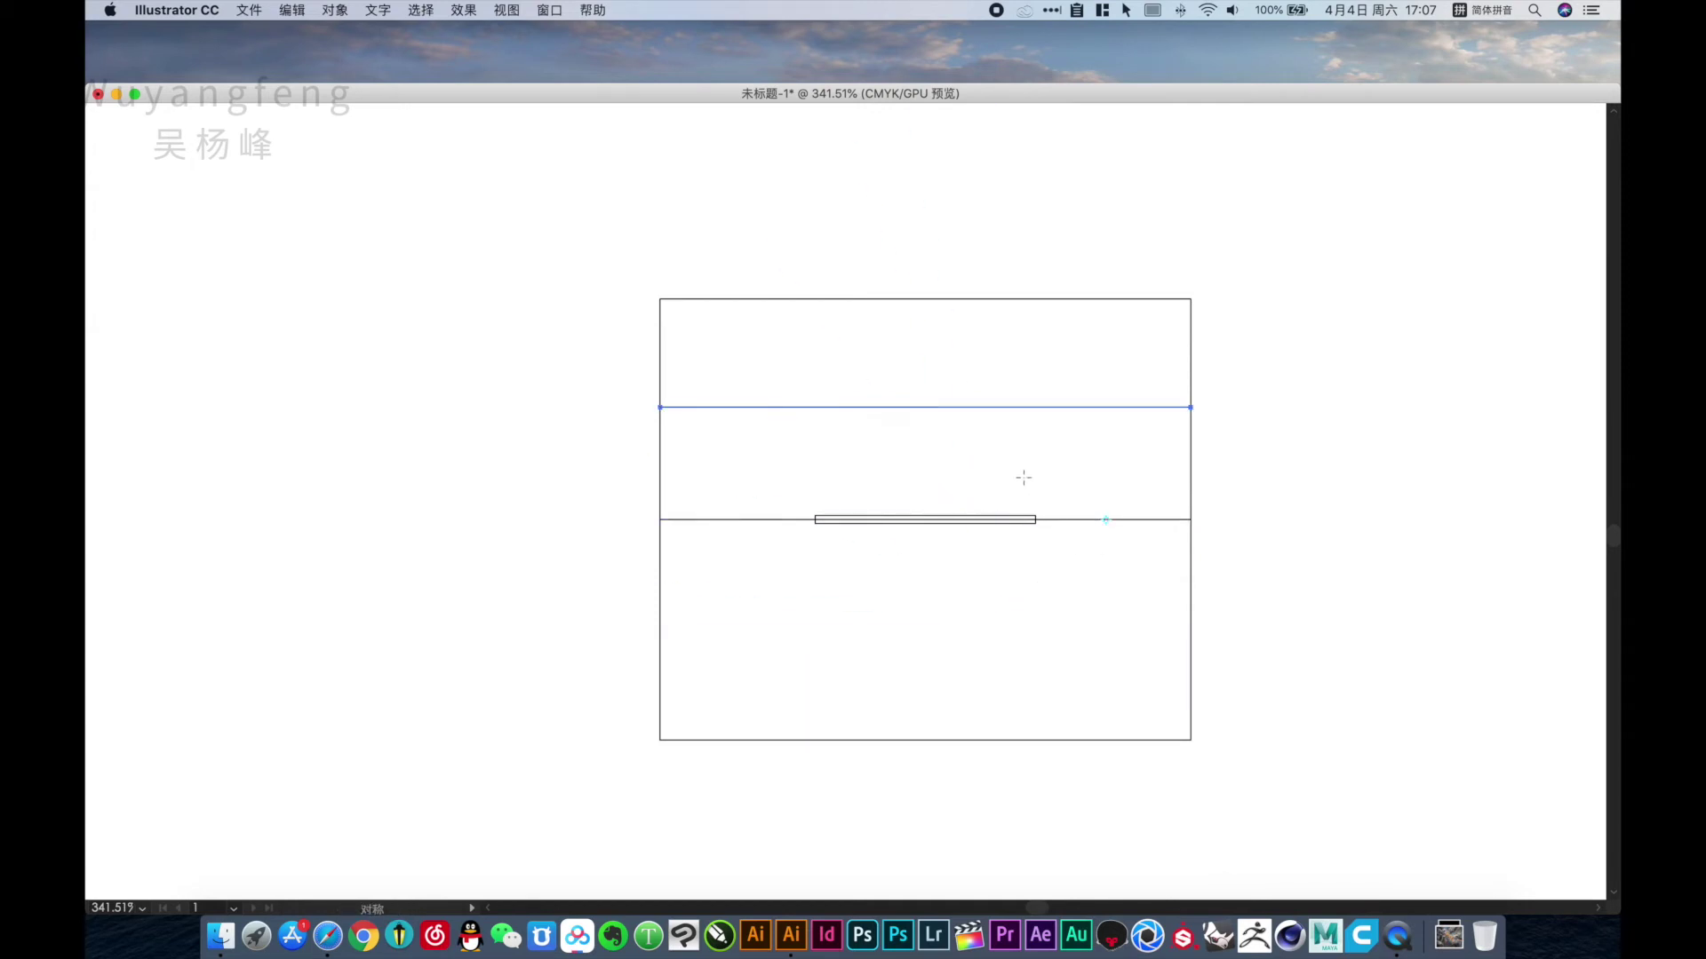
{"action": "left_click_drag", "start_coordinate": [1046, 591], "coordinate": [1010, 612]}
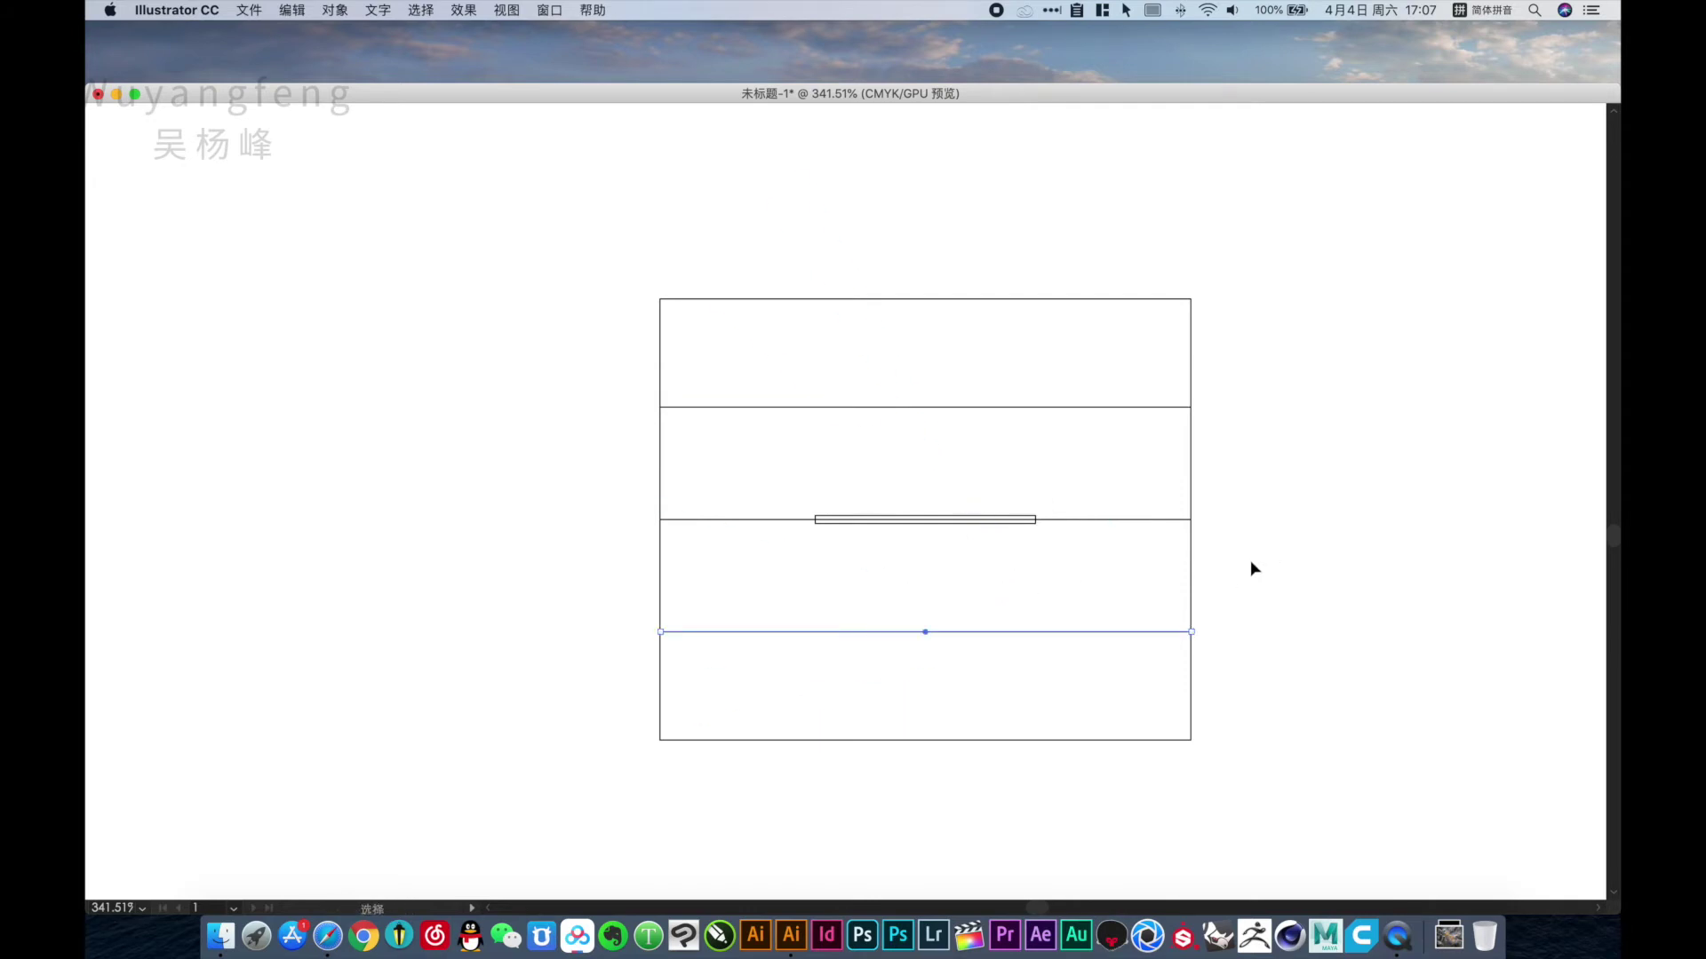
{"action": "left_click", "coordinate": [1252, 472]}
{"action": "scroll", "coordinate": [1252, 472], "scroll_direction": "up", "scroll_amount": 1}
{"action": "left_click_drag", "start_coordinate": [1277, 724], "coordinate": [546, 297]}
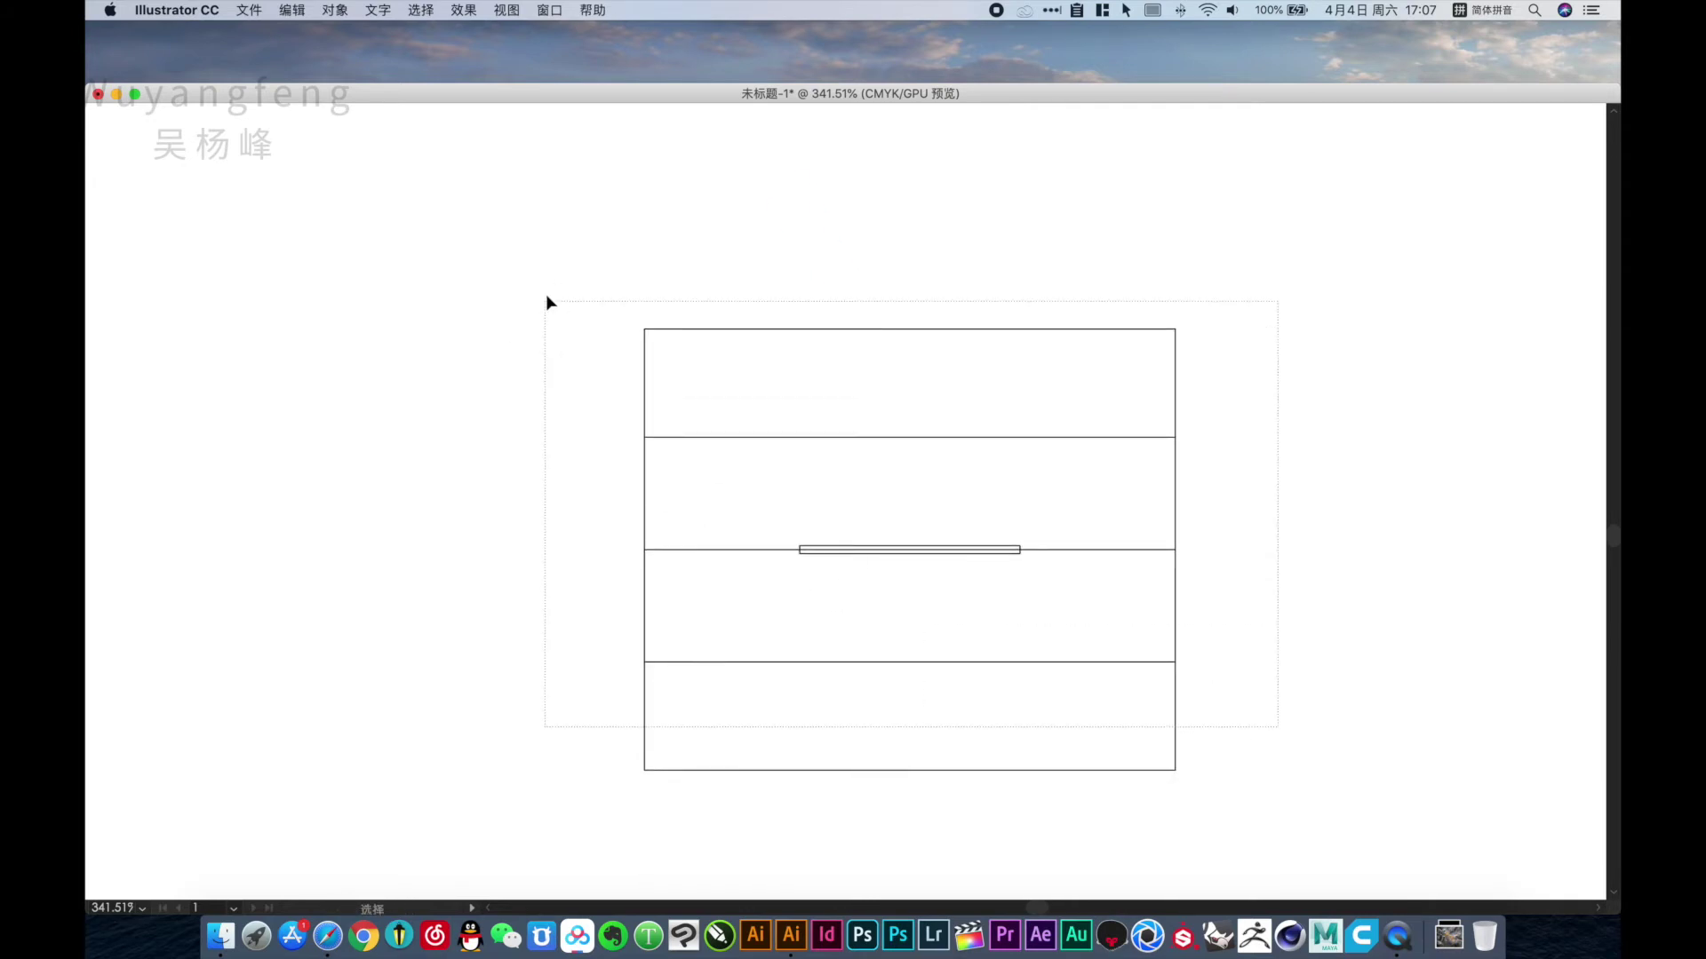
Set the stroke colour to CMYK red: C0 M100 Y100 K0.
{"action": "left_click", "coordinate": [845, 501]}
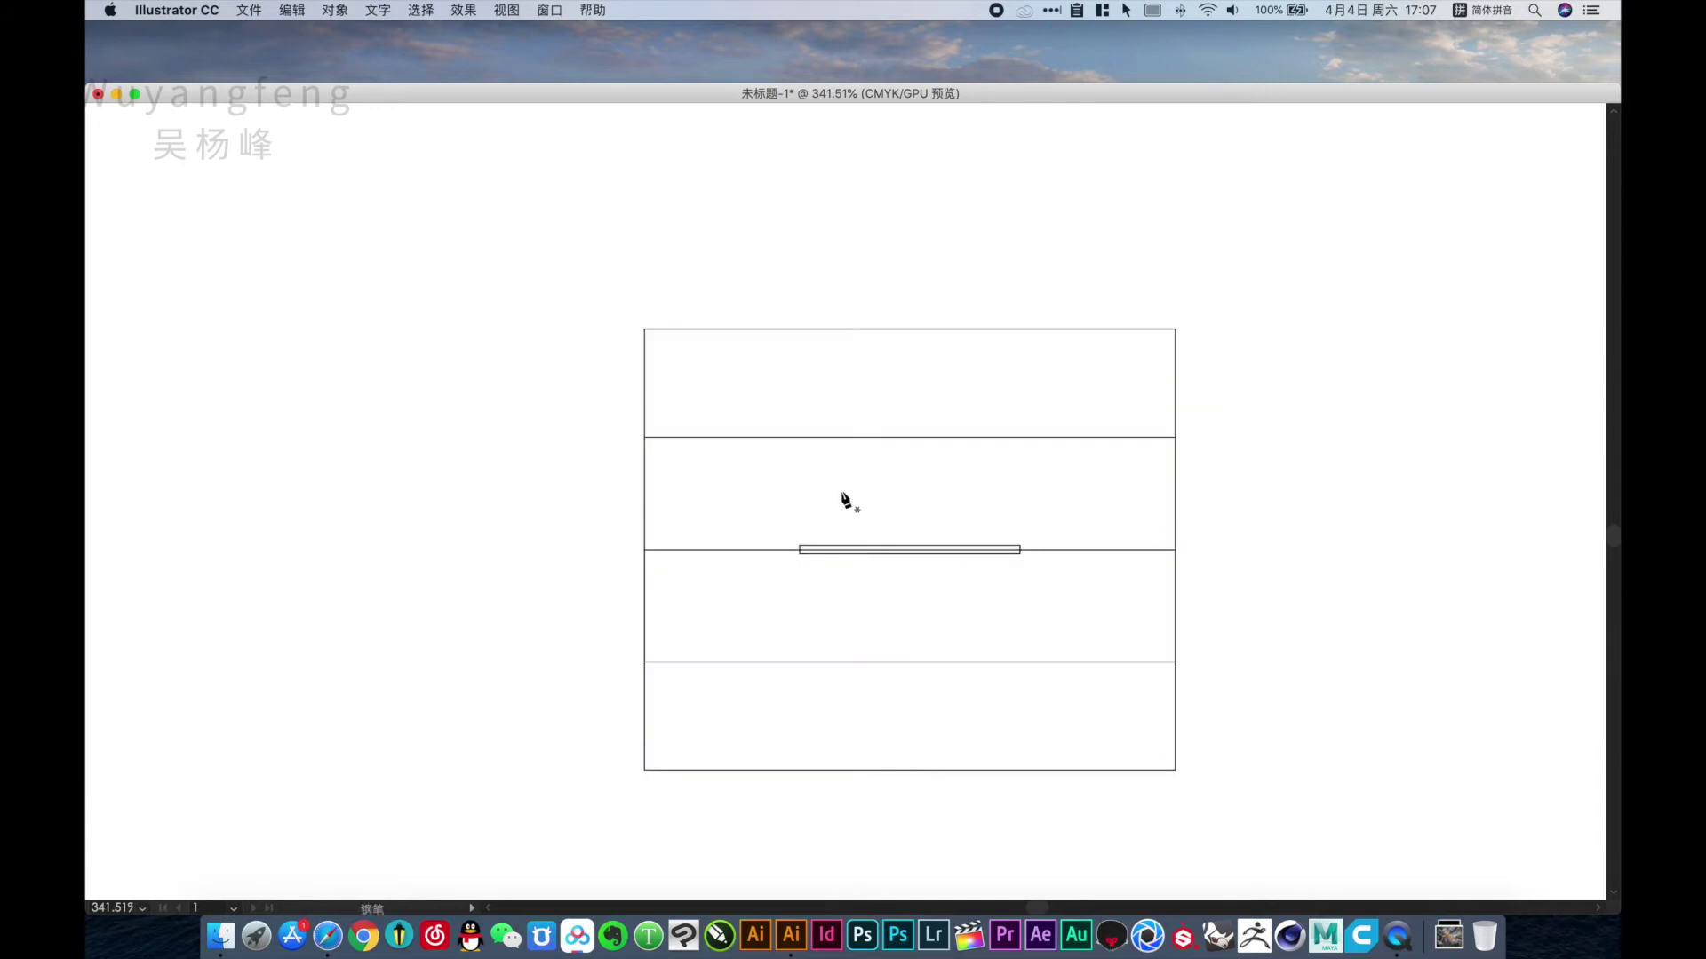
{"action": "key", "text": "Tab"}
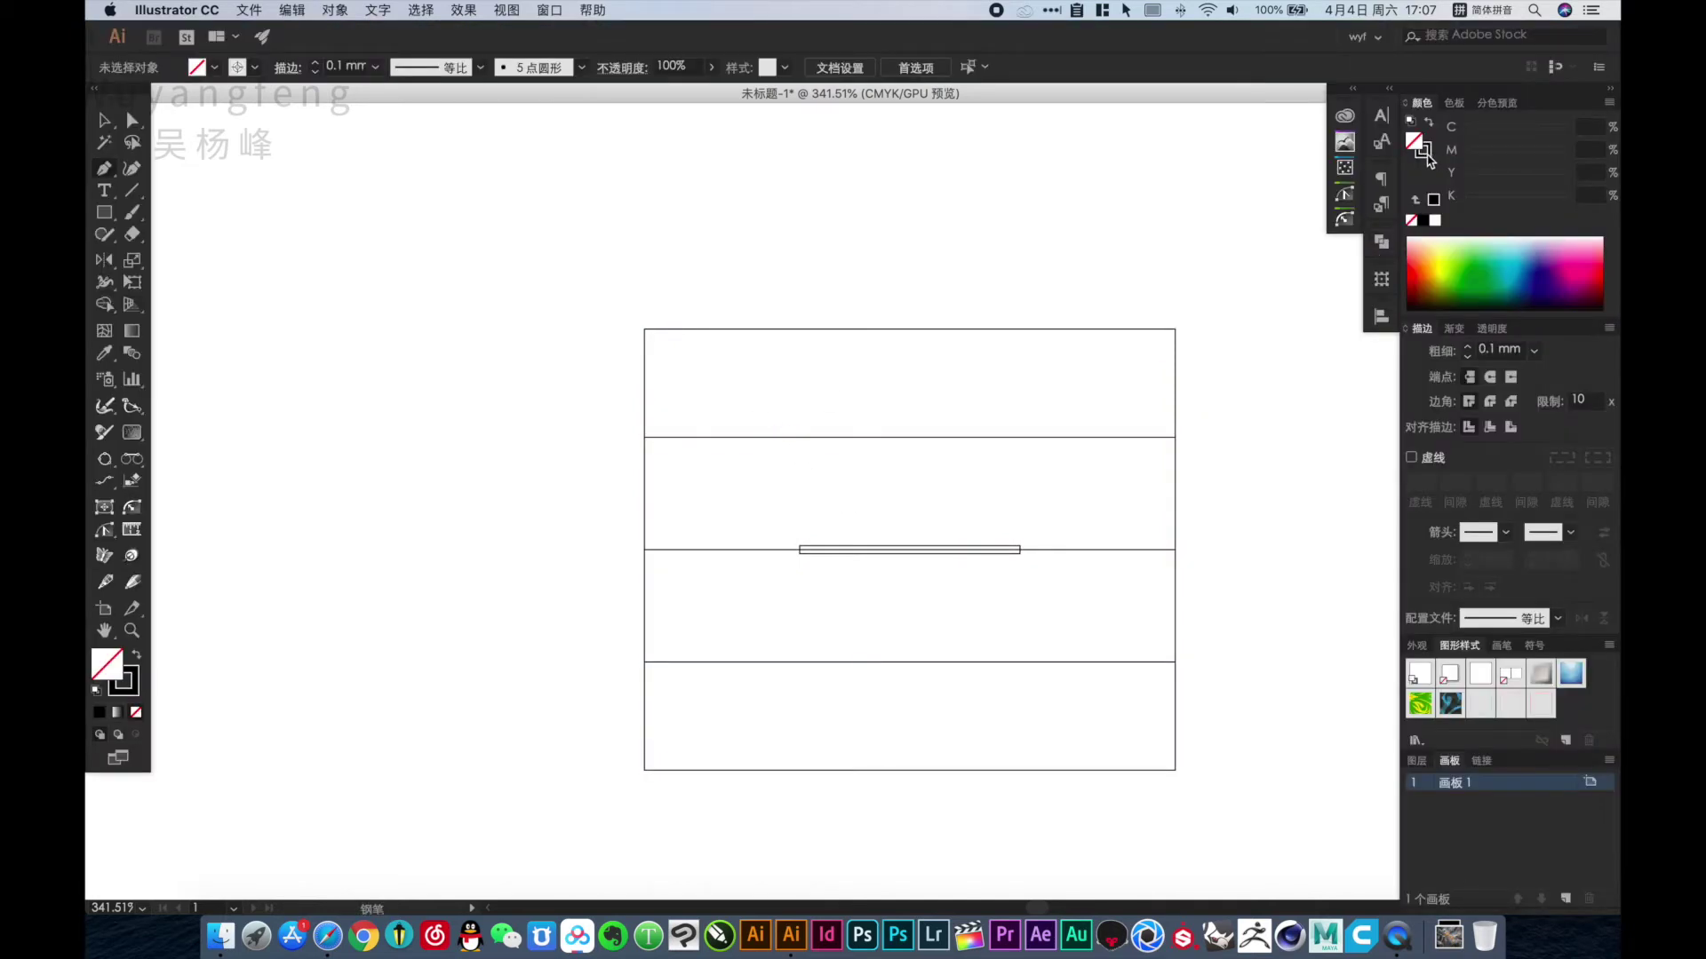
{"action": "left_click", "coordinate": [1432, 157]}
{"action": "left_click", "coordinate": [1608, 104]}
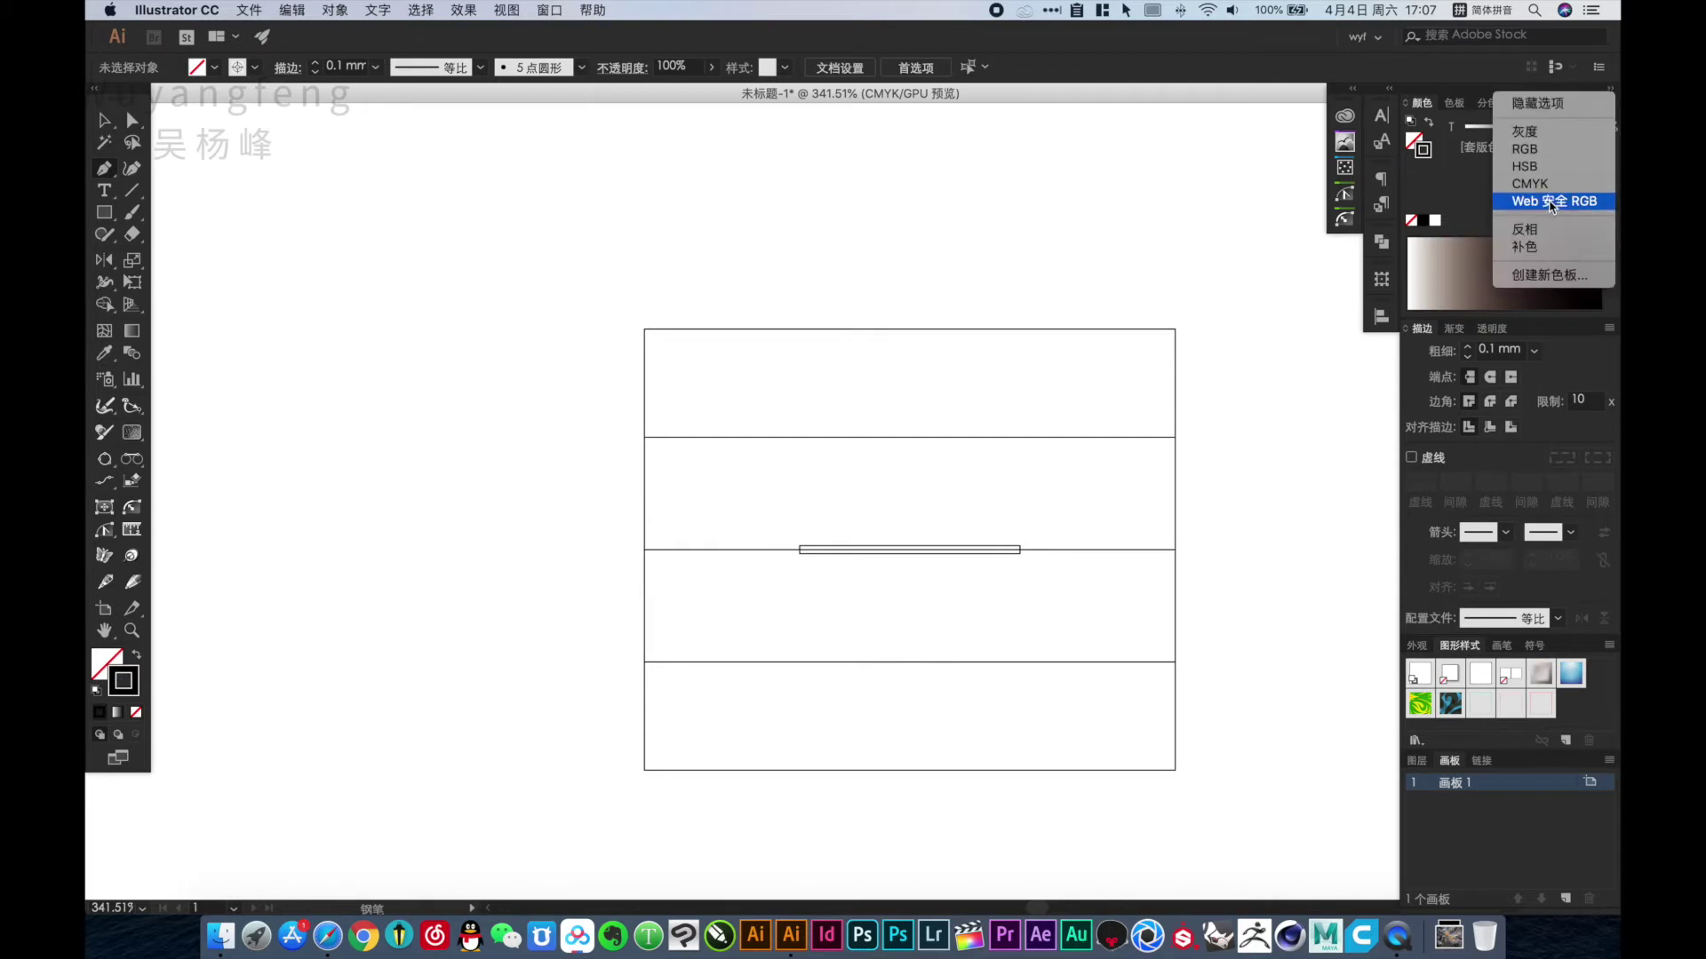
{"action": "left_click", "coordinate": [1544, 179]}
{"action": "left_click_drag", "start_coordinate": [1566, 132], "coordinate": [1466, 131]}
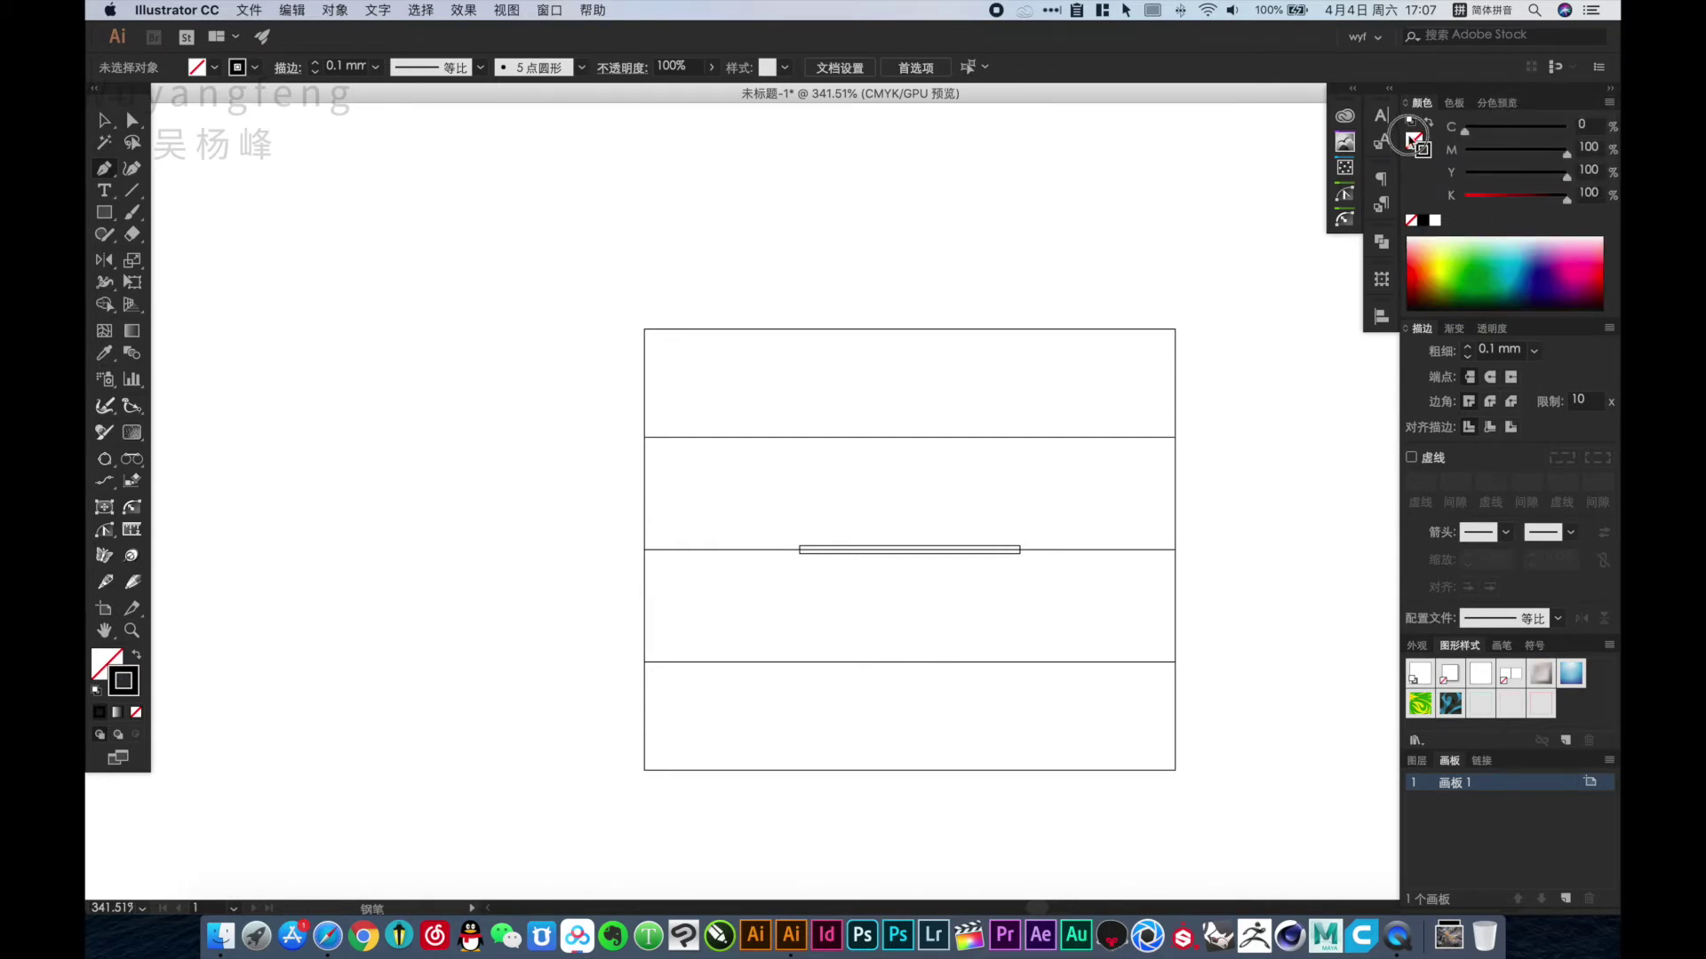
{"action": "left_click_drag", "start_coordinate": [1567, 199], "coordinate": [1466, 199]}
{"action": "key", "text": "Tab"}
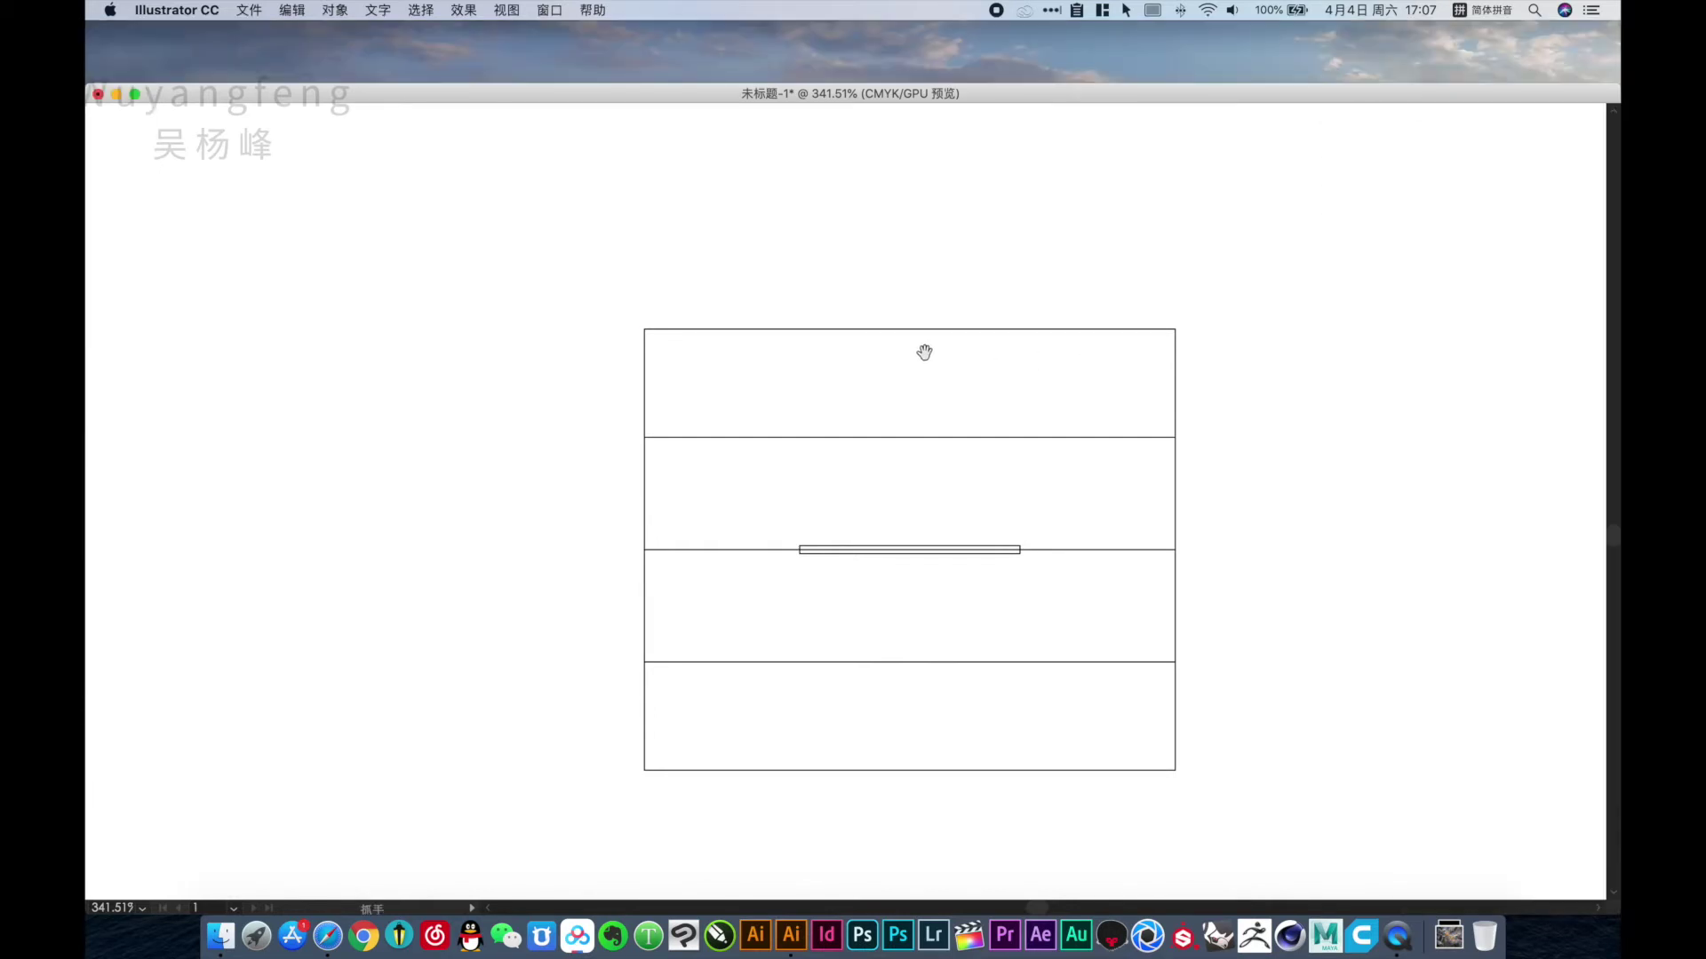
{"action": "scroll", "coordinate": [925, 346], "scroll_direction": "left", "scroll_amount": 2}
{"action": "scroll", "coordinate": [925, 347], "scroll_direction": "down", "scroll_amount": 2}
Pen a cut path from top-left corner down, around the slot-bar notch, up to top-right.
{"action": "left_click", "coordinate": [711, 284]}
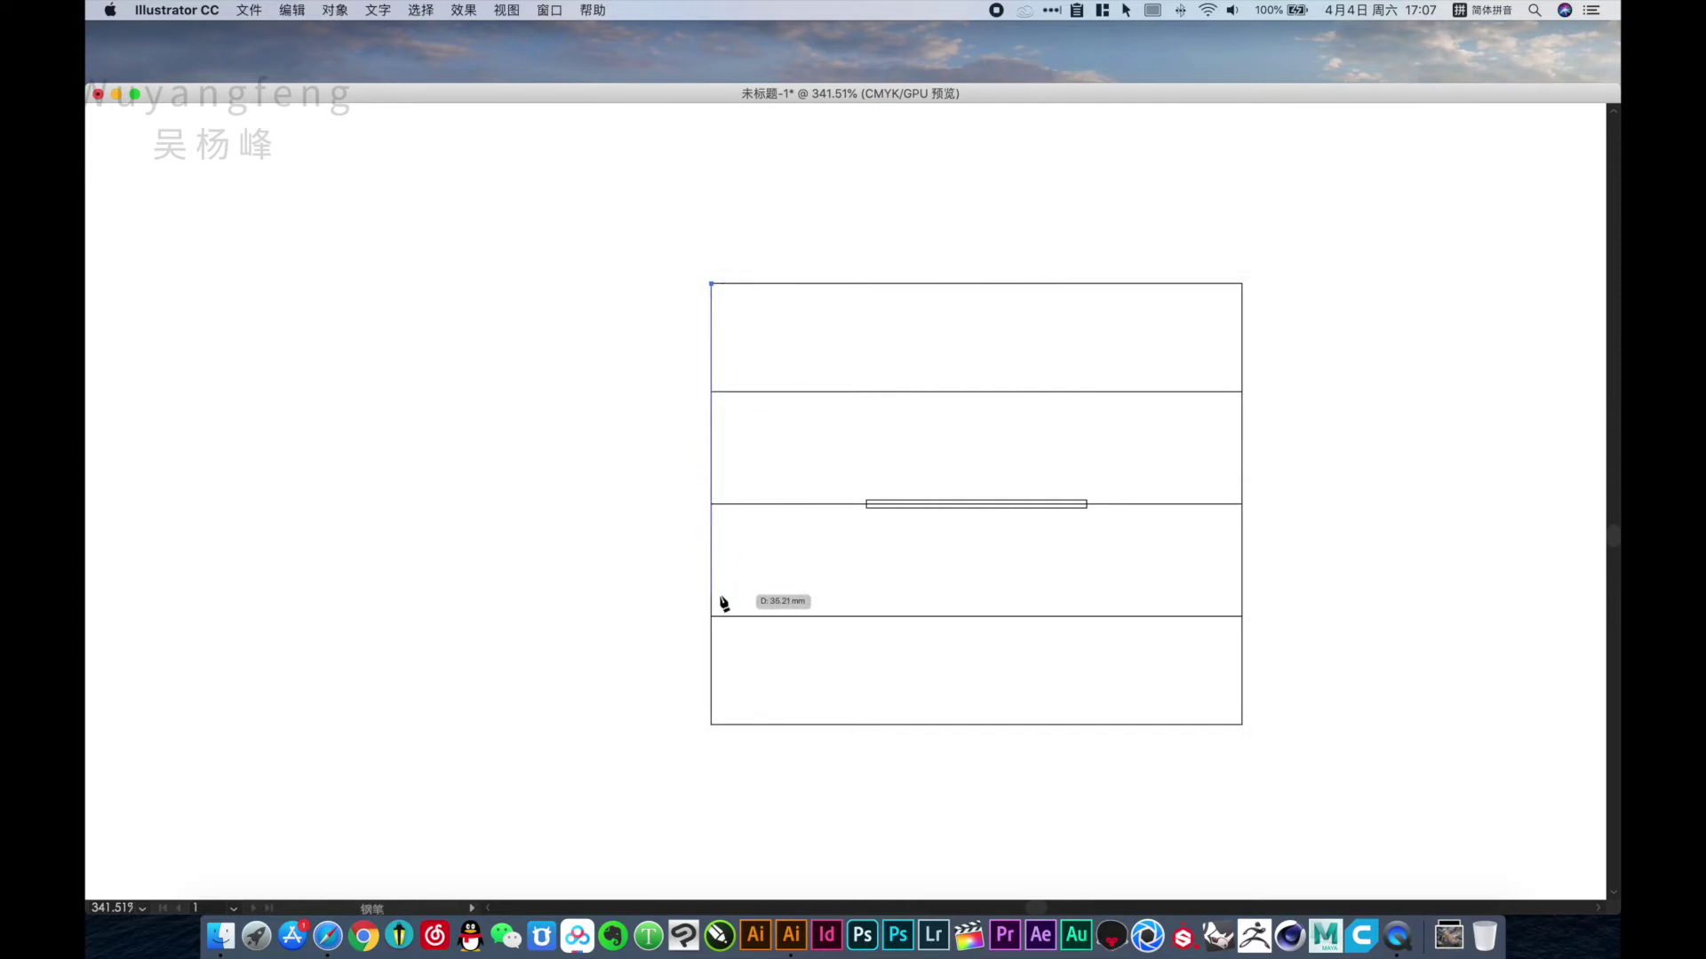
{"action": "left_click", "coordinate": [712, 617]}
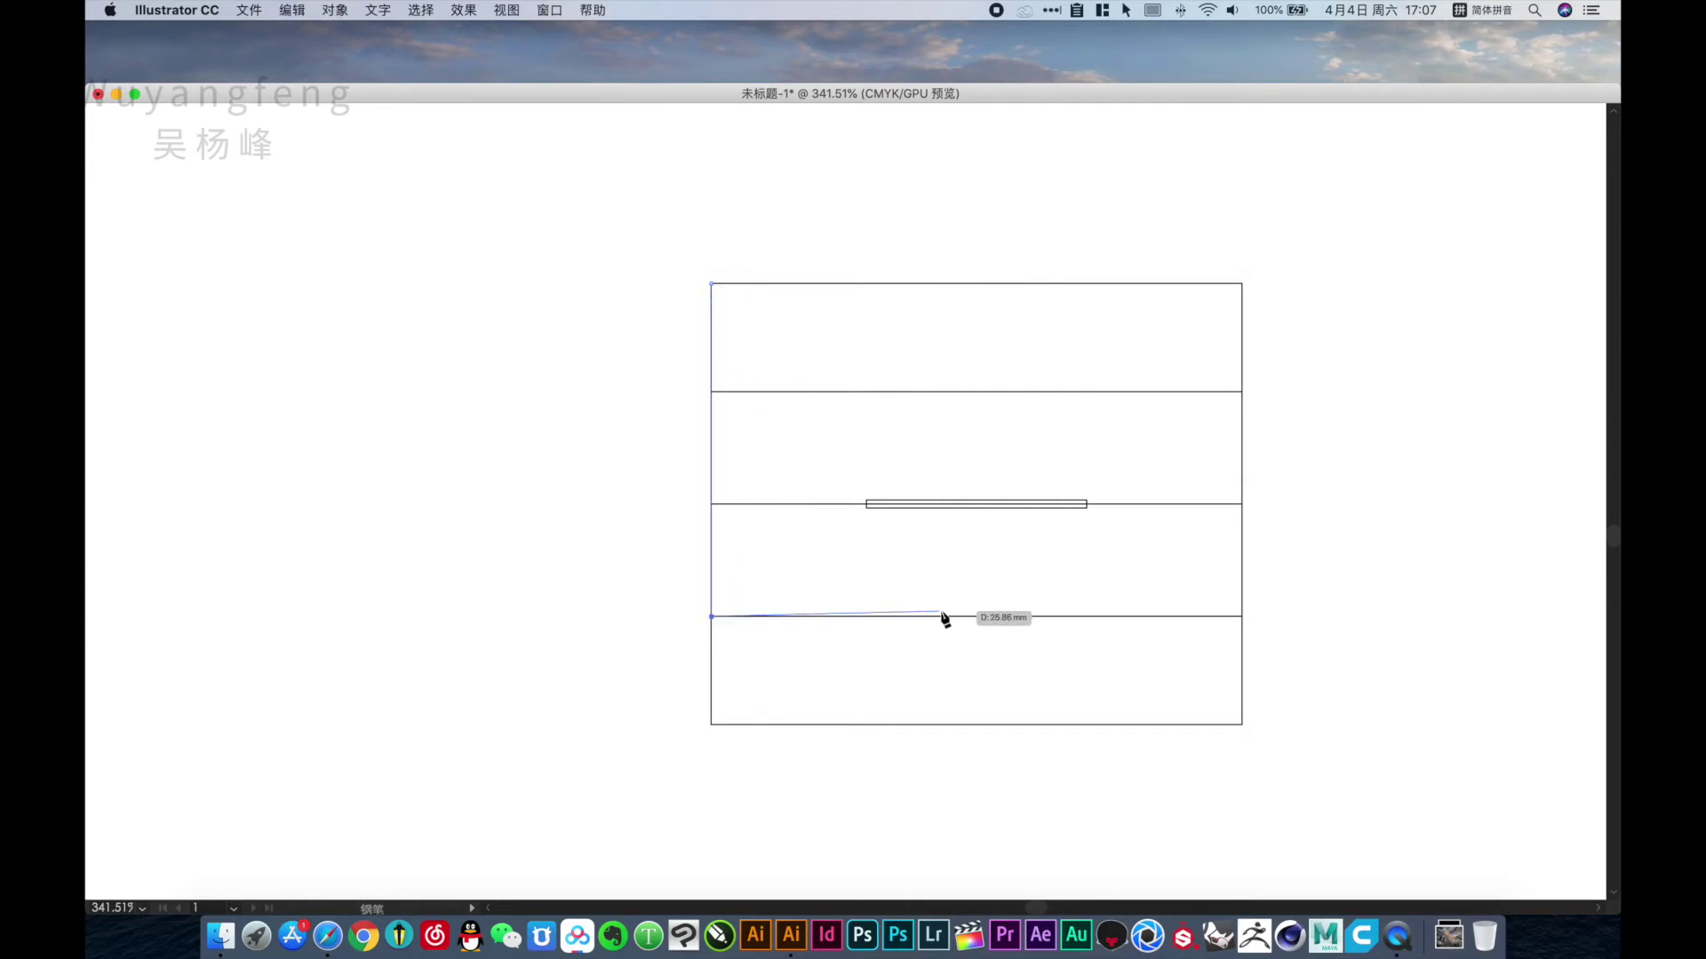
{"action": "left_click", "coordinate": [866, 616]}
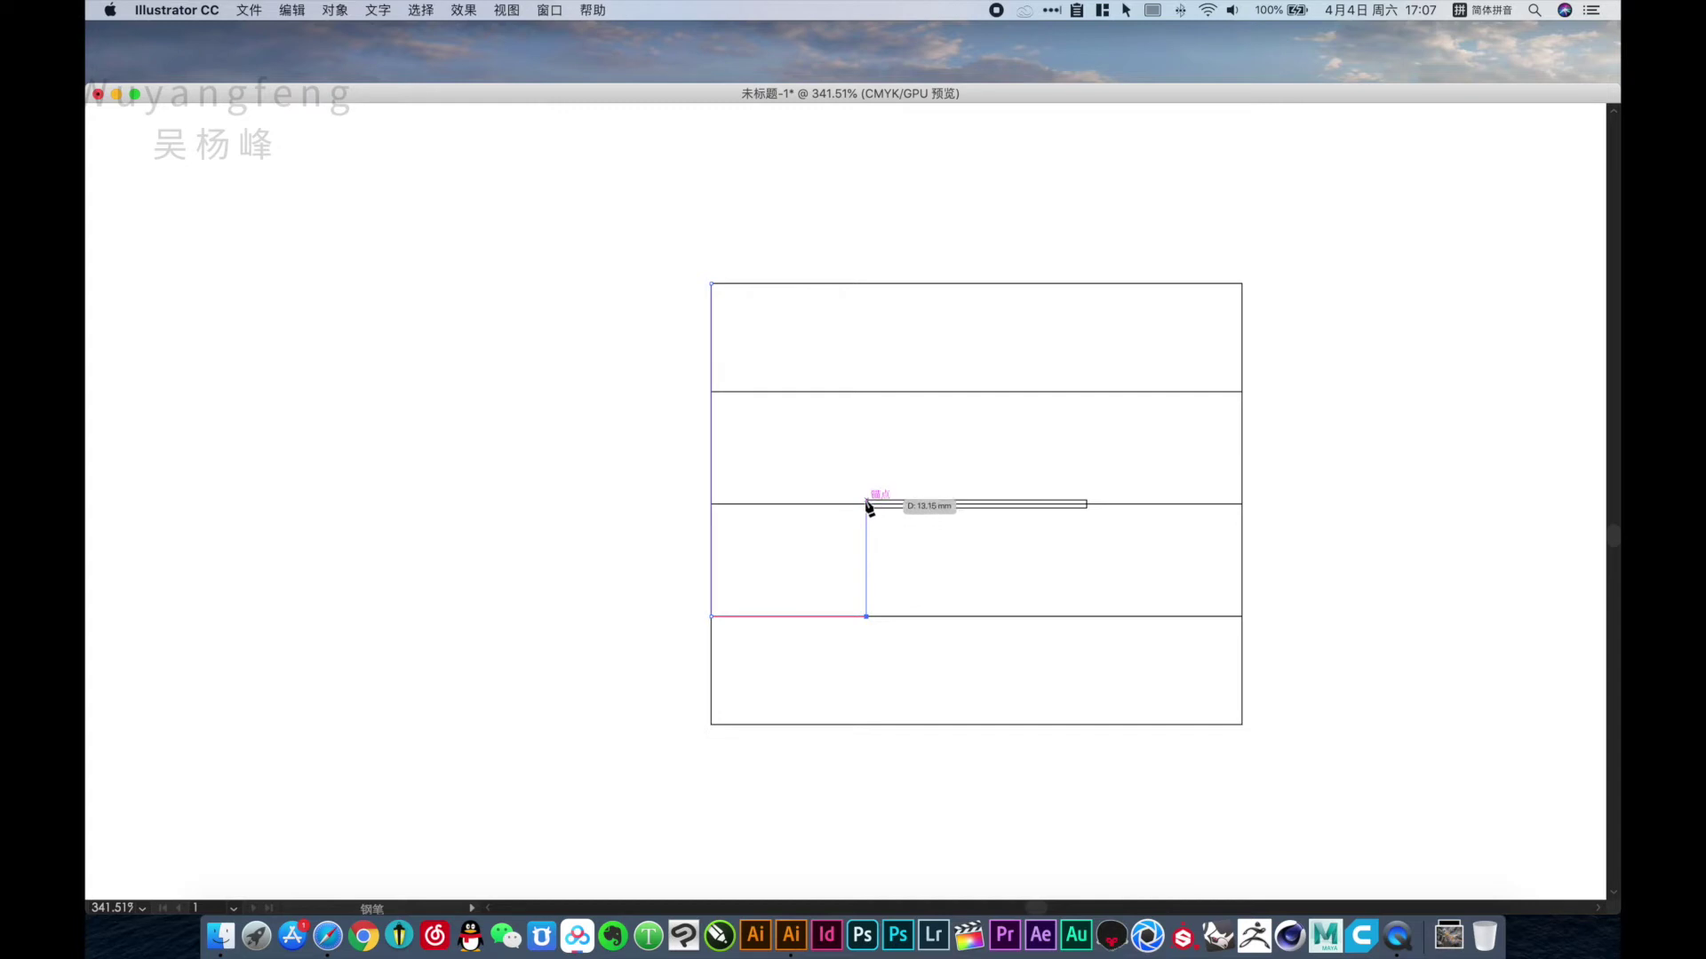
{"action": "left_click", "coordinate": [867, 500]}
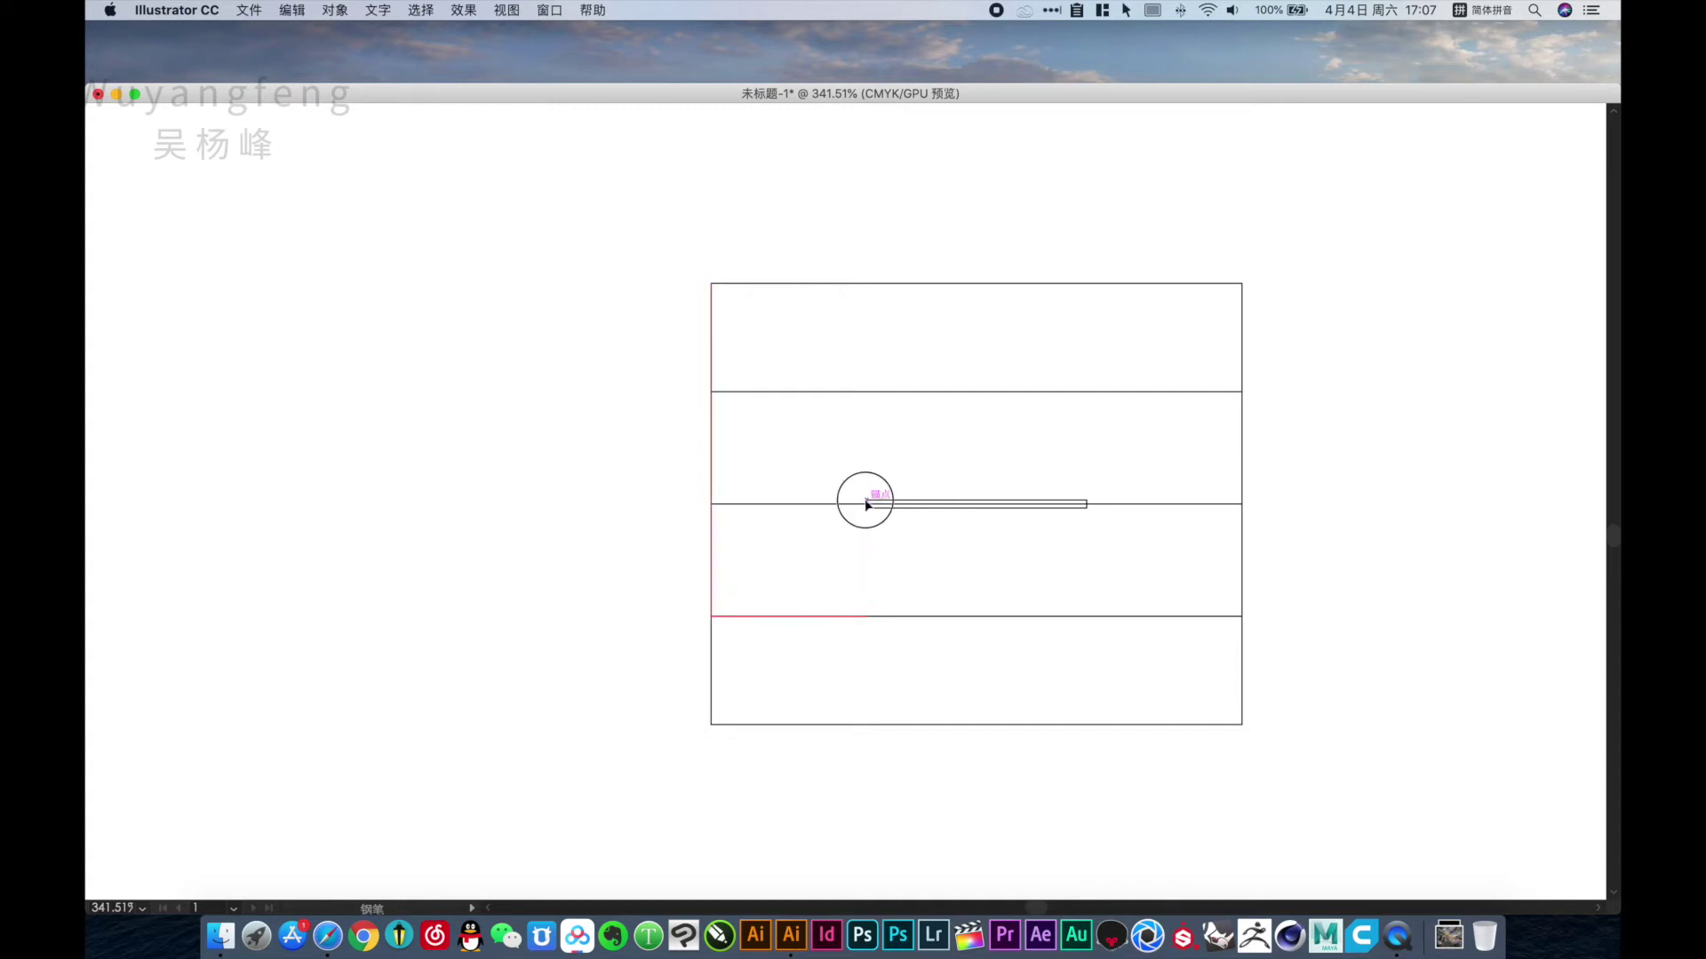
{"action": "left_click", "coordinate": [1085, 500]}
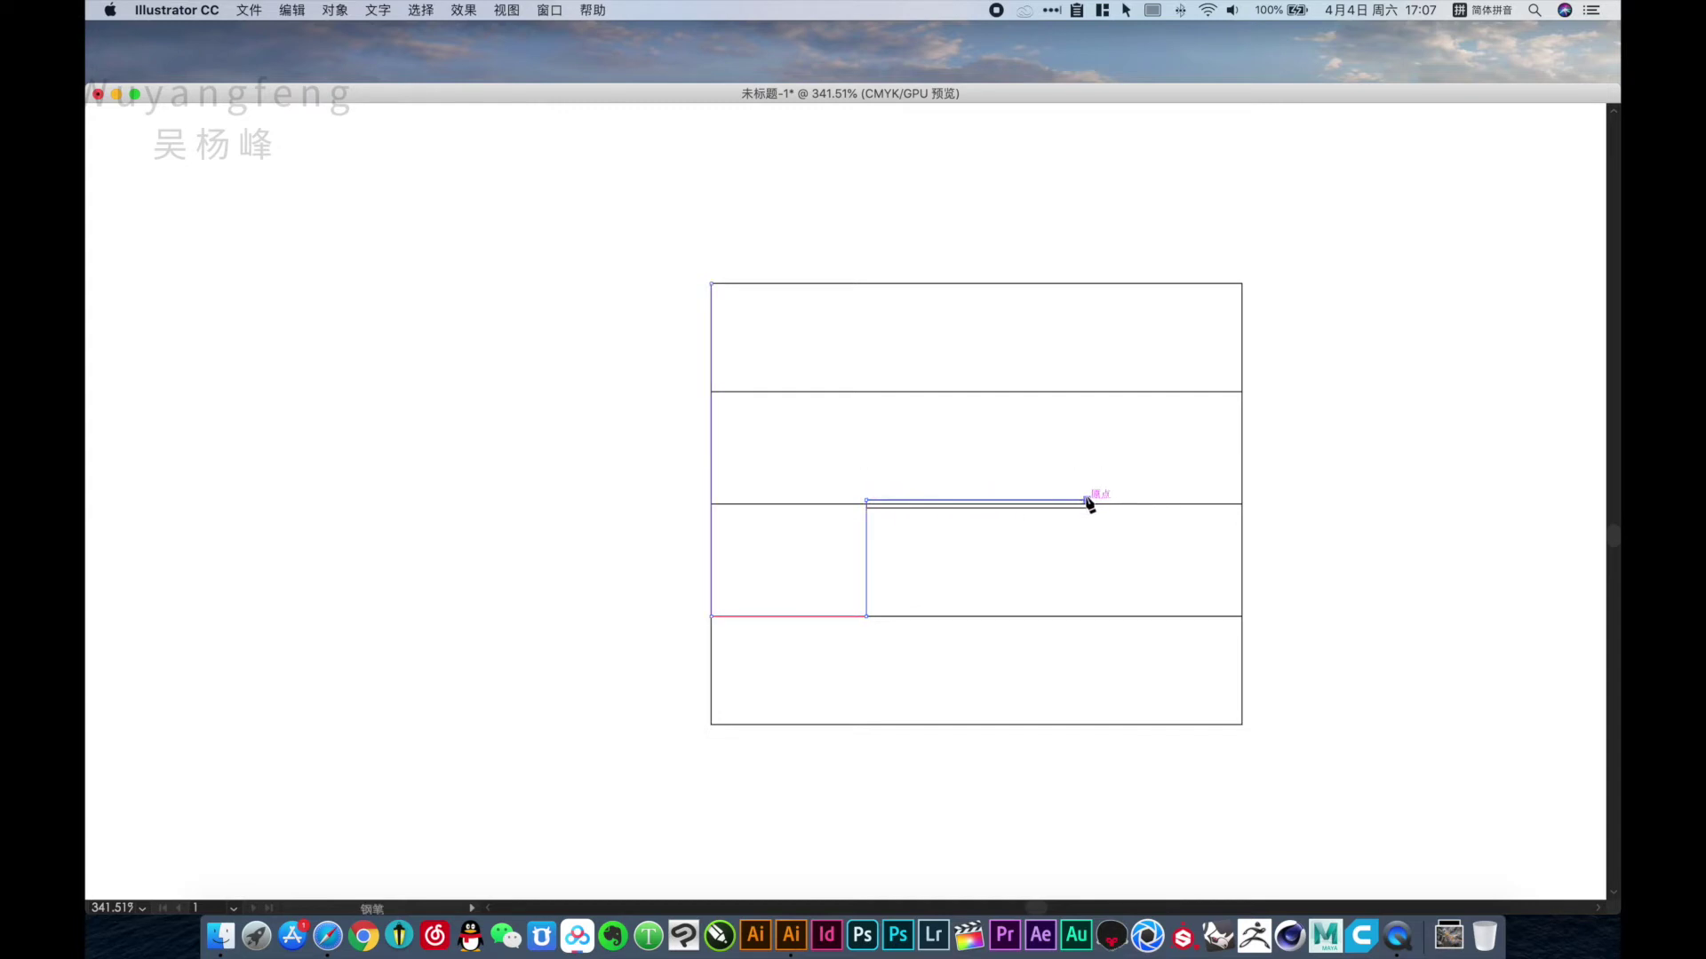
{"action": "left_click", "coordinate": [1085, 616]}
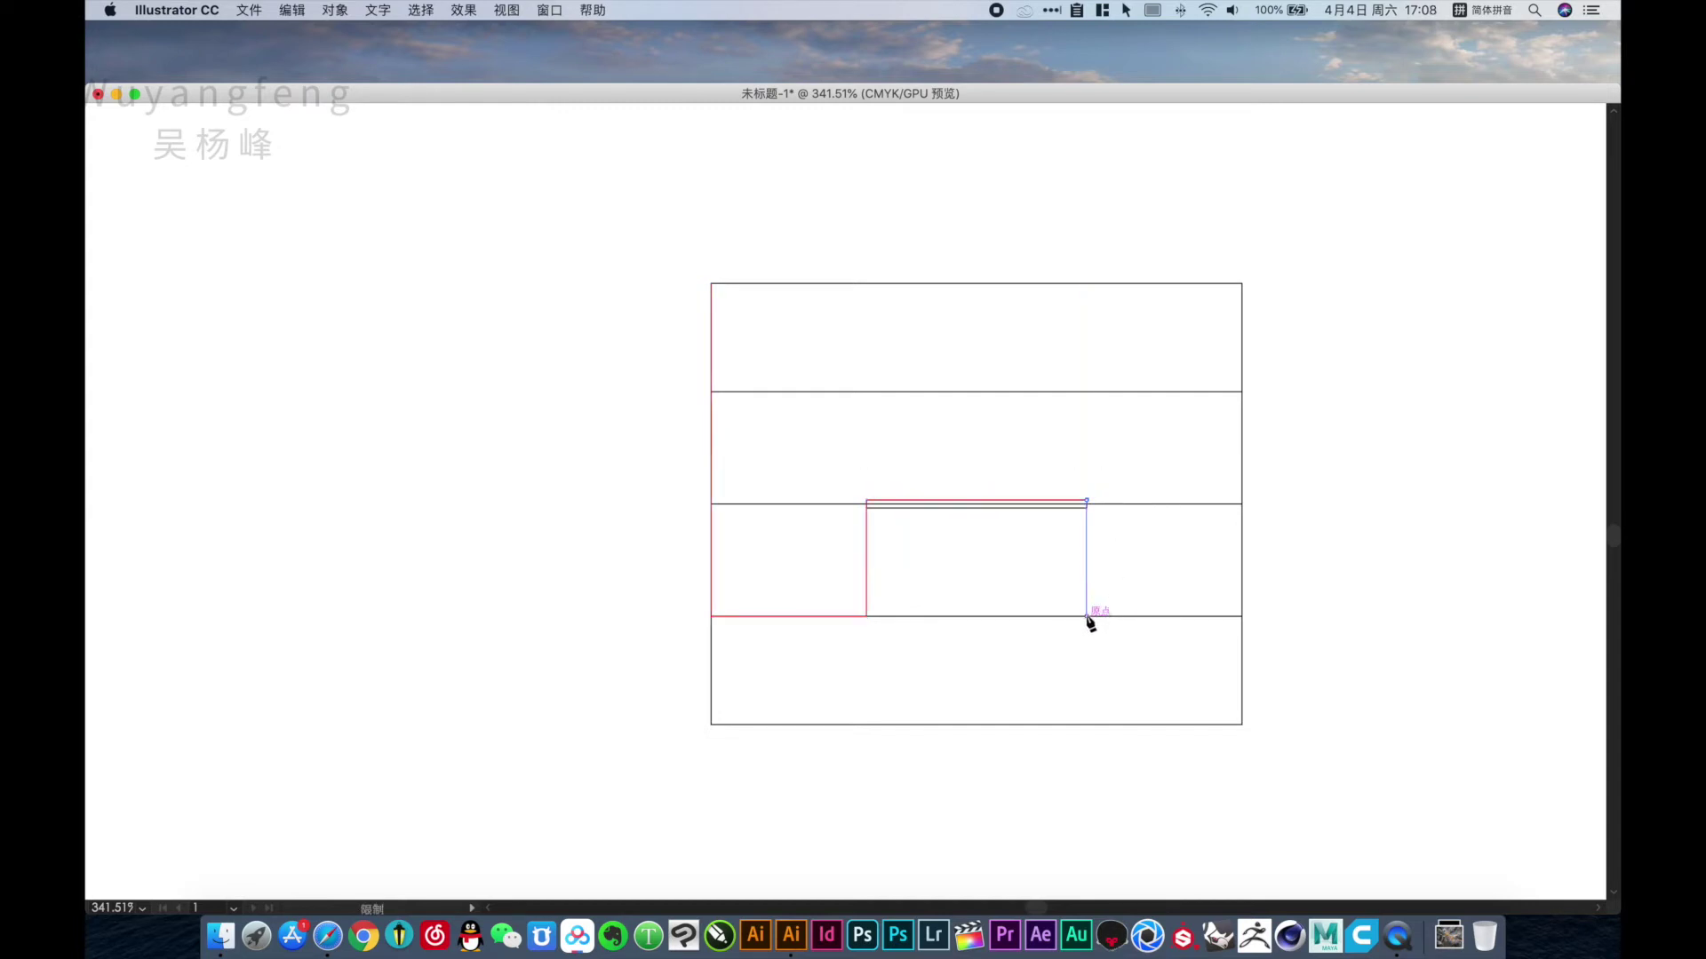
{"action": "left_click", "coordinate": [1241, 616]}
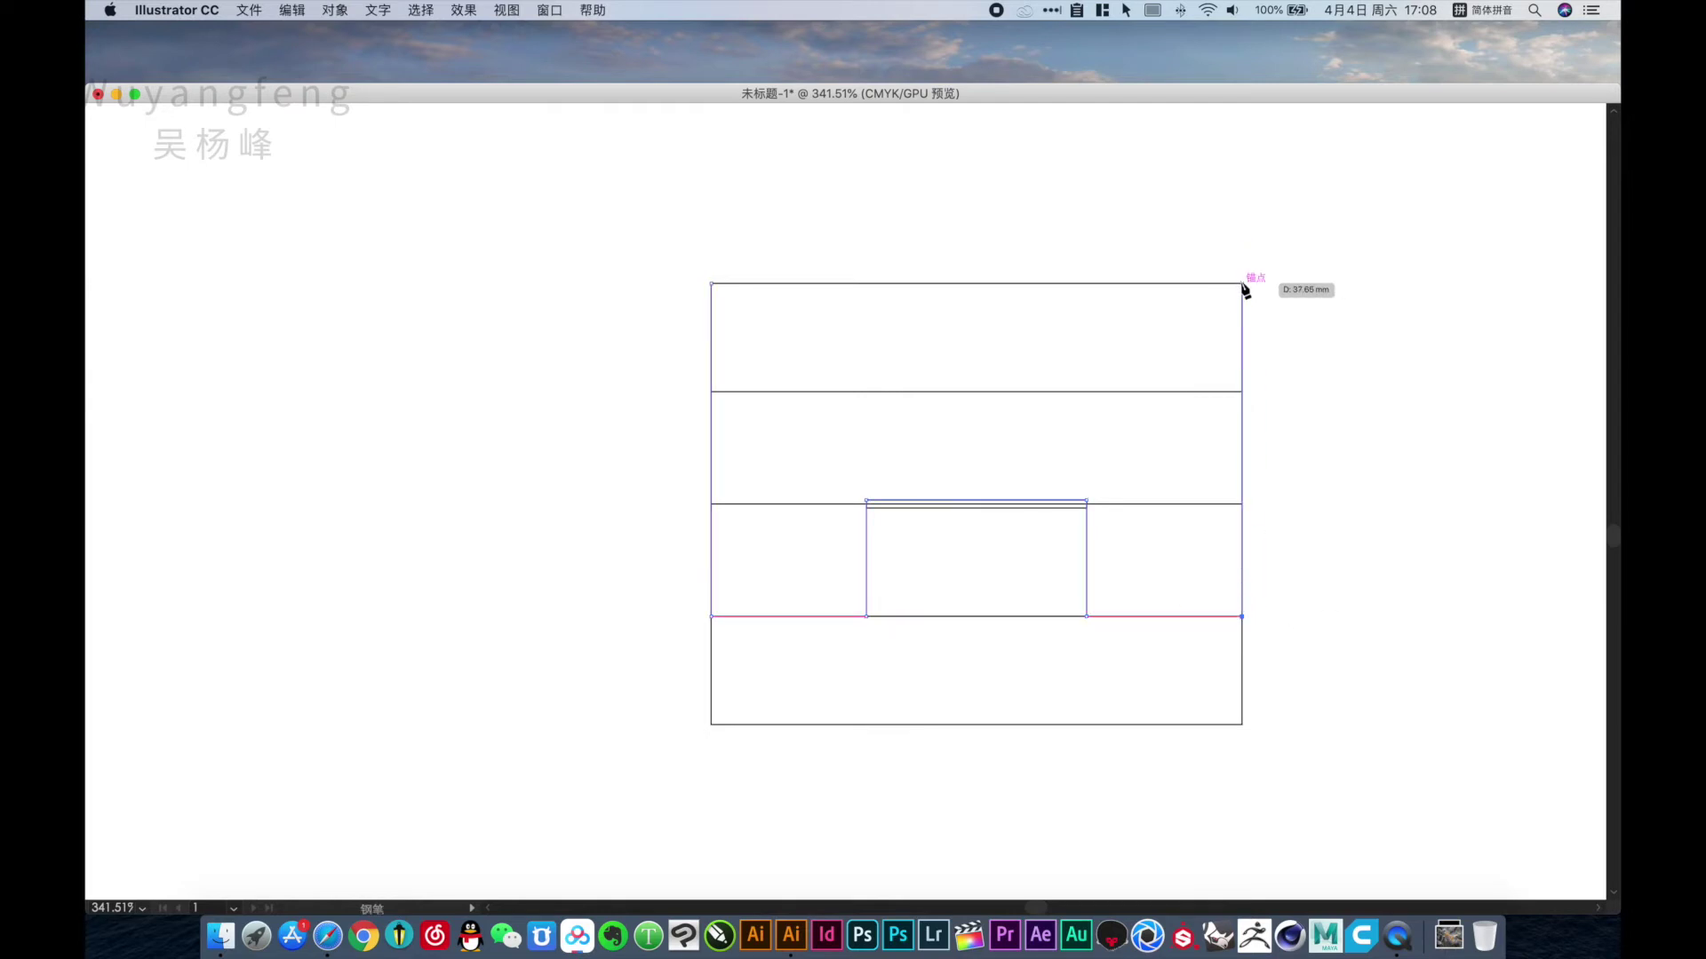
{"action": "left_click", "coordinate": [1242, 284]}
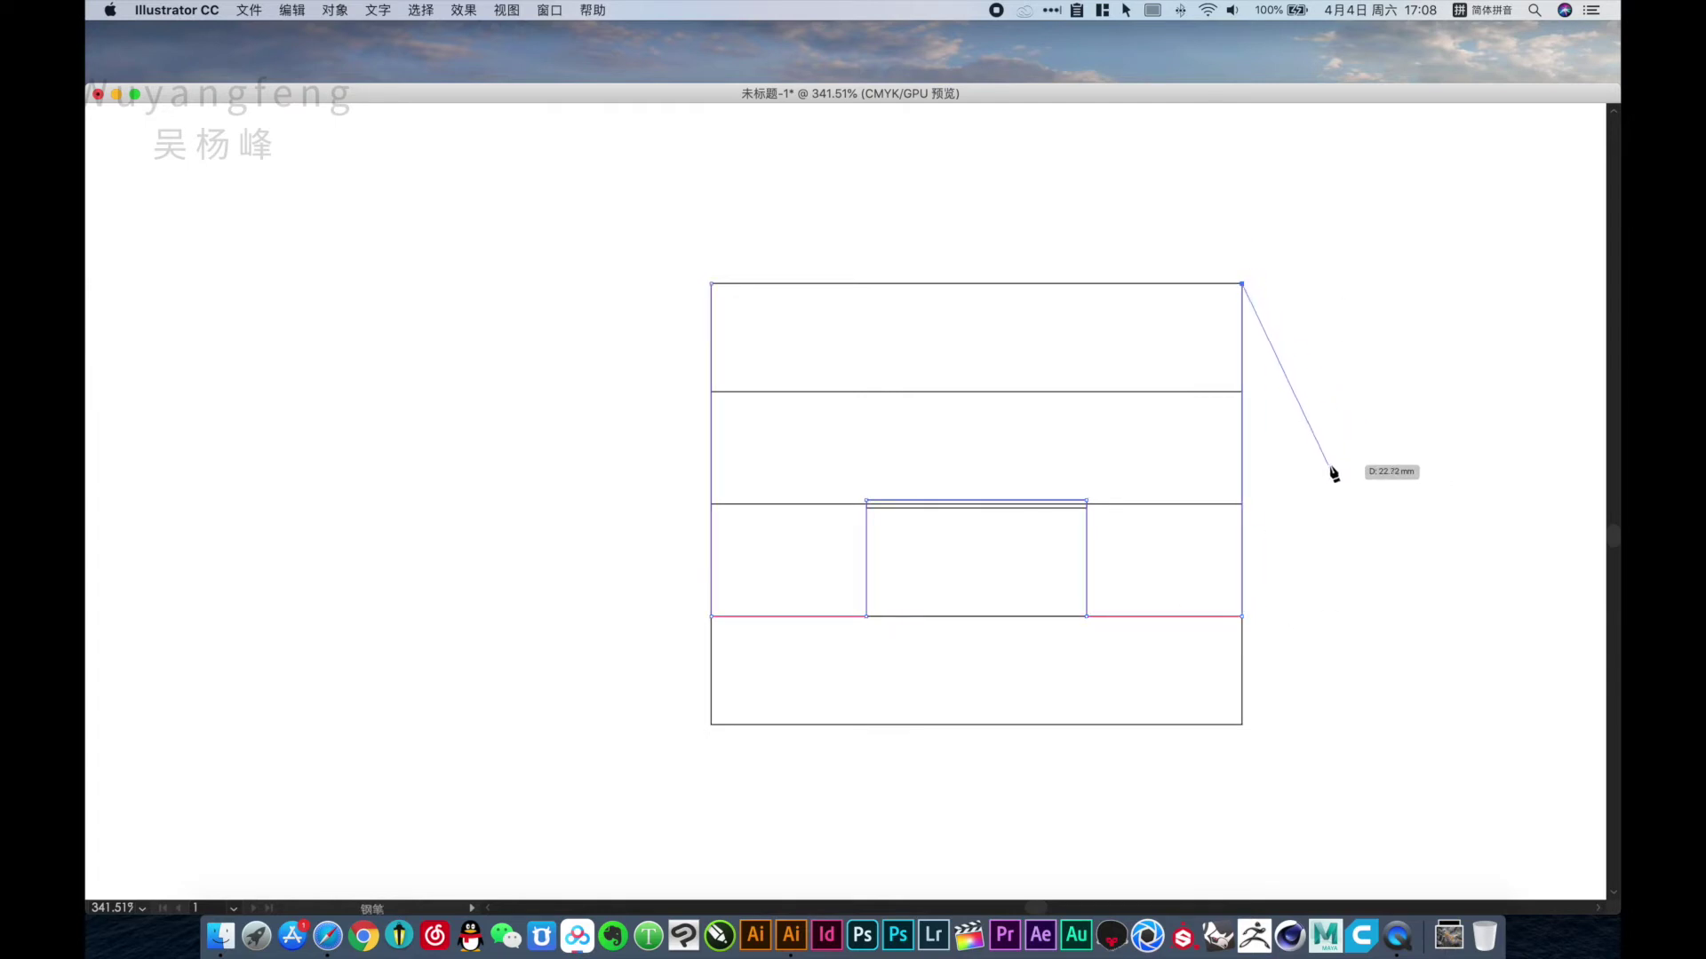
{"action": "key", "text": "a"}
{"action": "left_click_drag", "start_coordinate": [1308, 490], "coordinate": [1332, 491]}
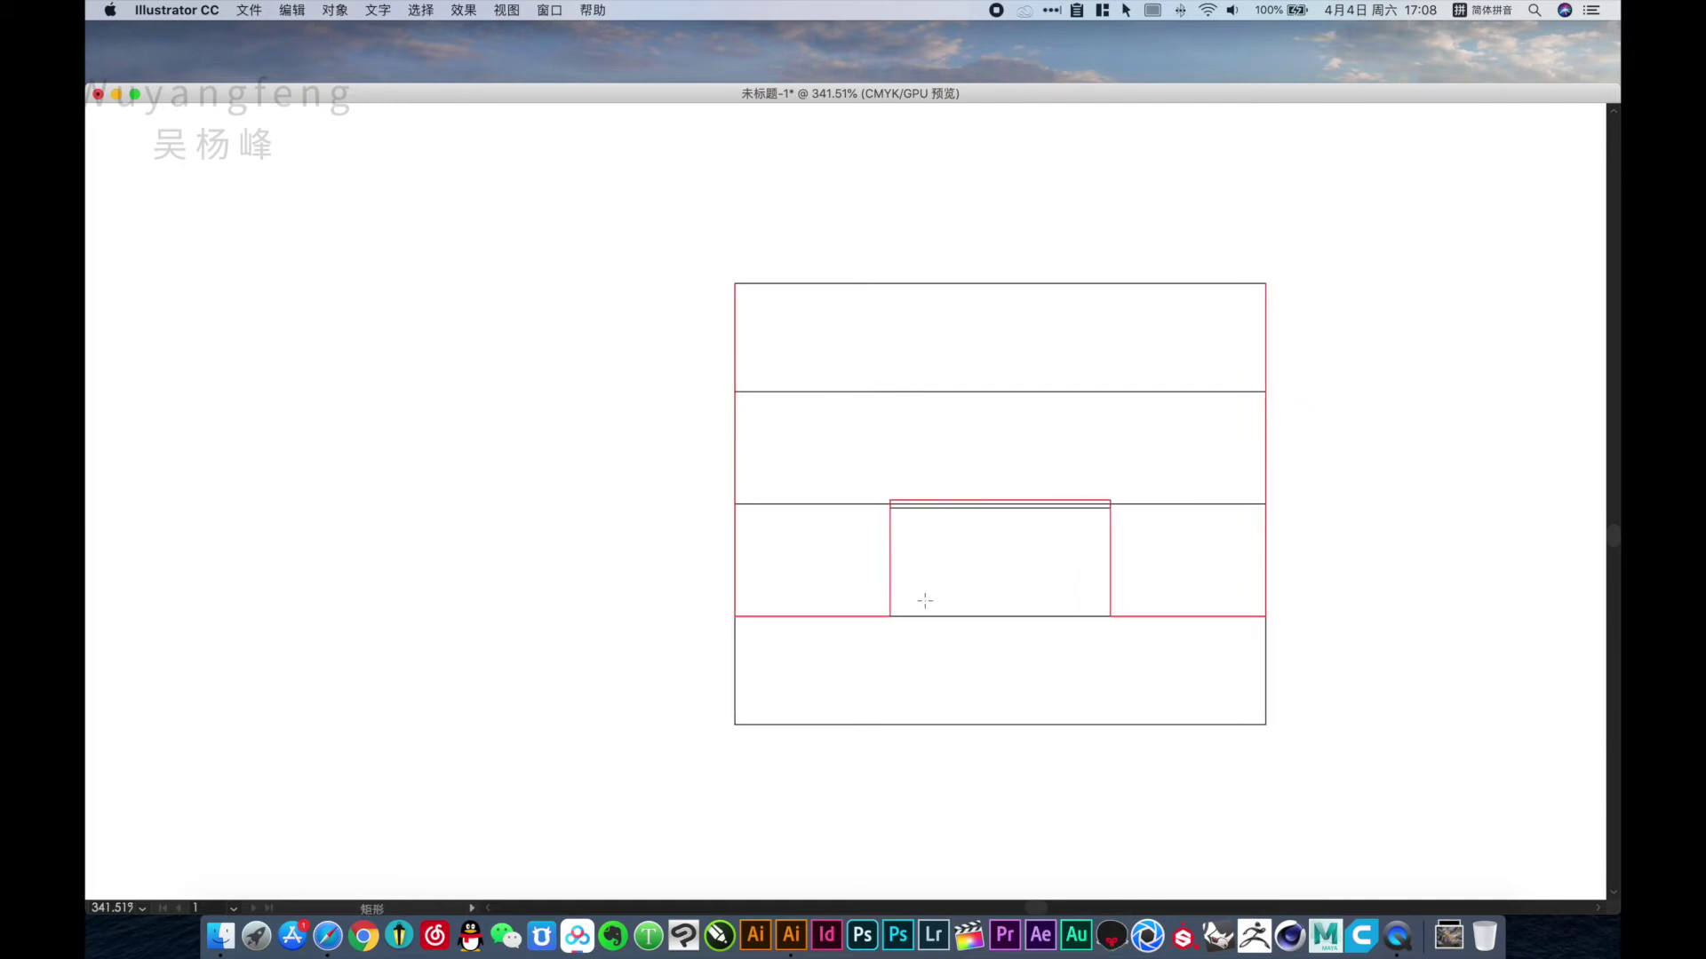
{"action": "mouse_move", "coordinate": [919, 615]}
{"action": "left_mouse_down"}
{"action": "mouse_move", "coordinate": [955, 283]}
{"action": "mouse_move", "coordinate": [1146, 457]}
{"action": "mouse_move", "coordinate": [1265, 480]}
{"action": "left_mouse_up"}
{"action": "key", "text": "v"}
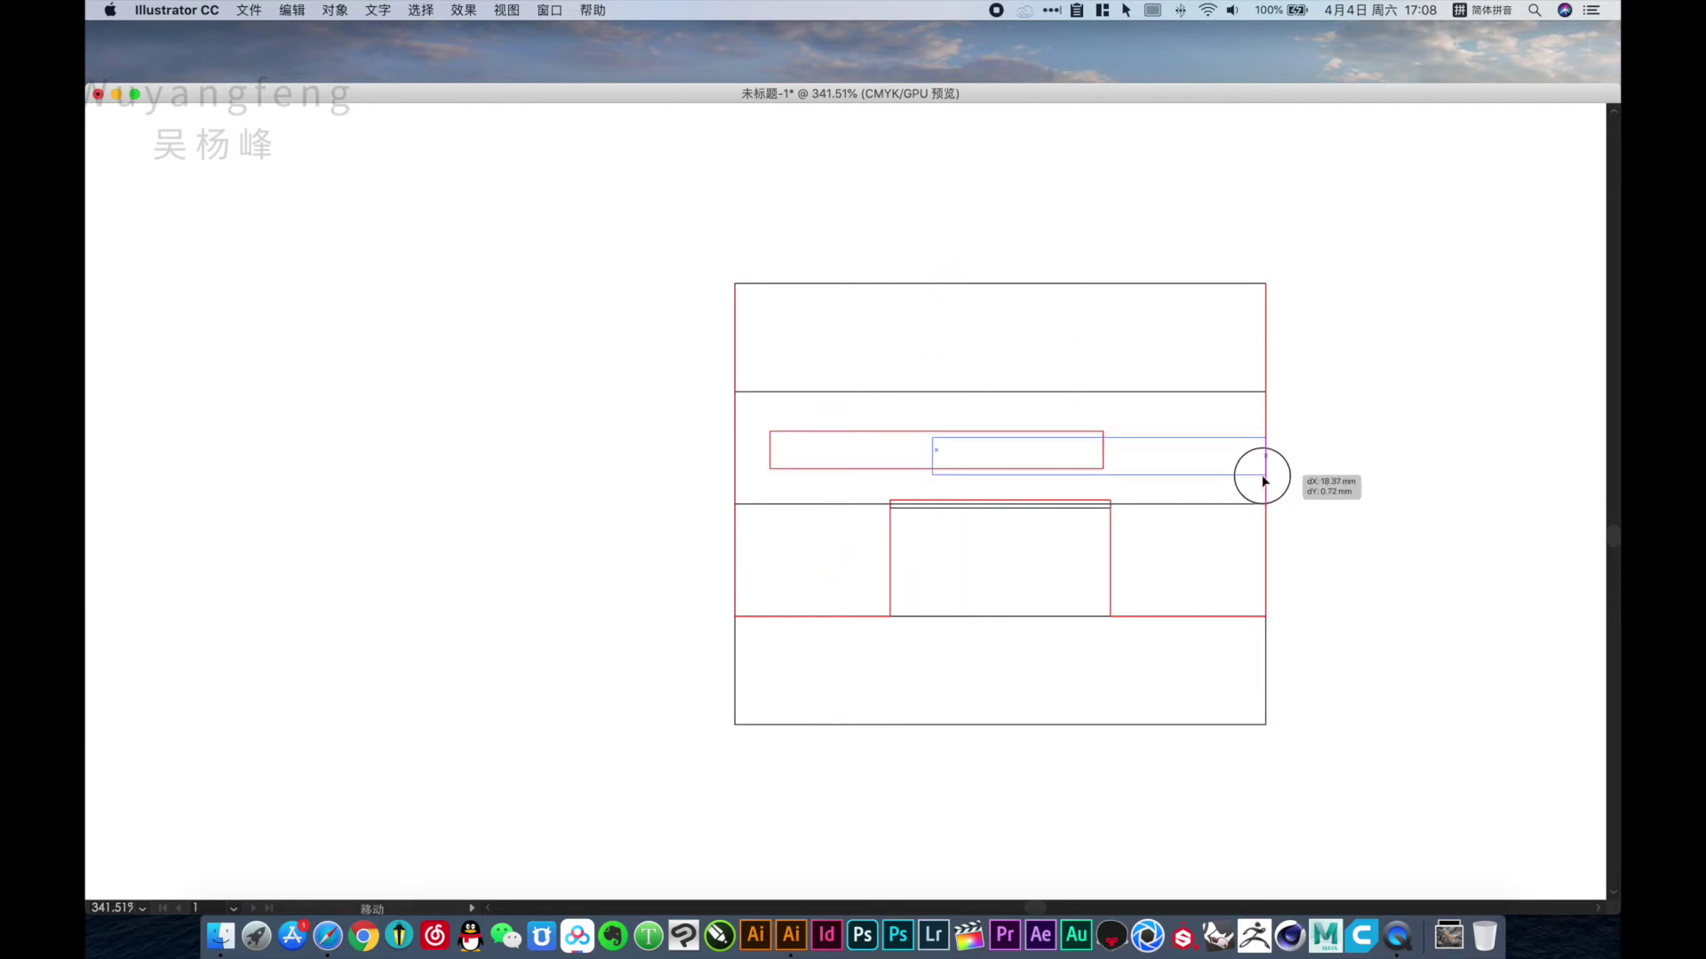
{"action": "left_click_drag", "start_coordinate": [1265, 481], "coordinate": [1266, 479]}
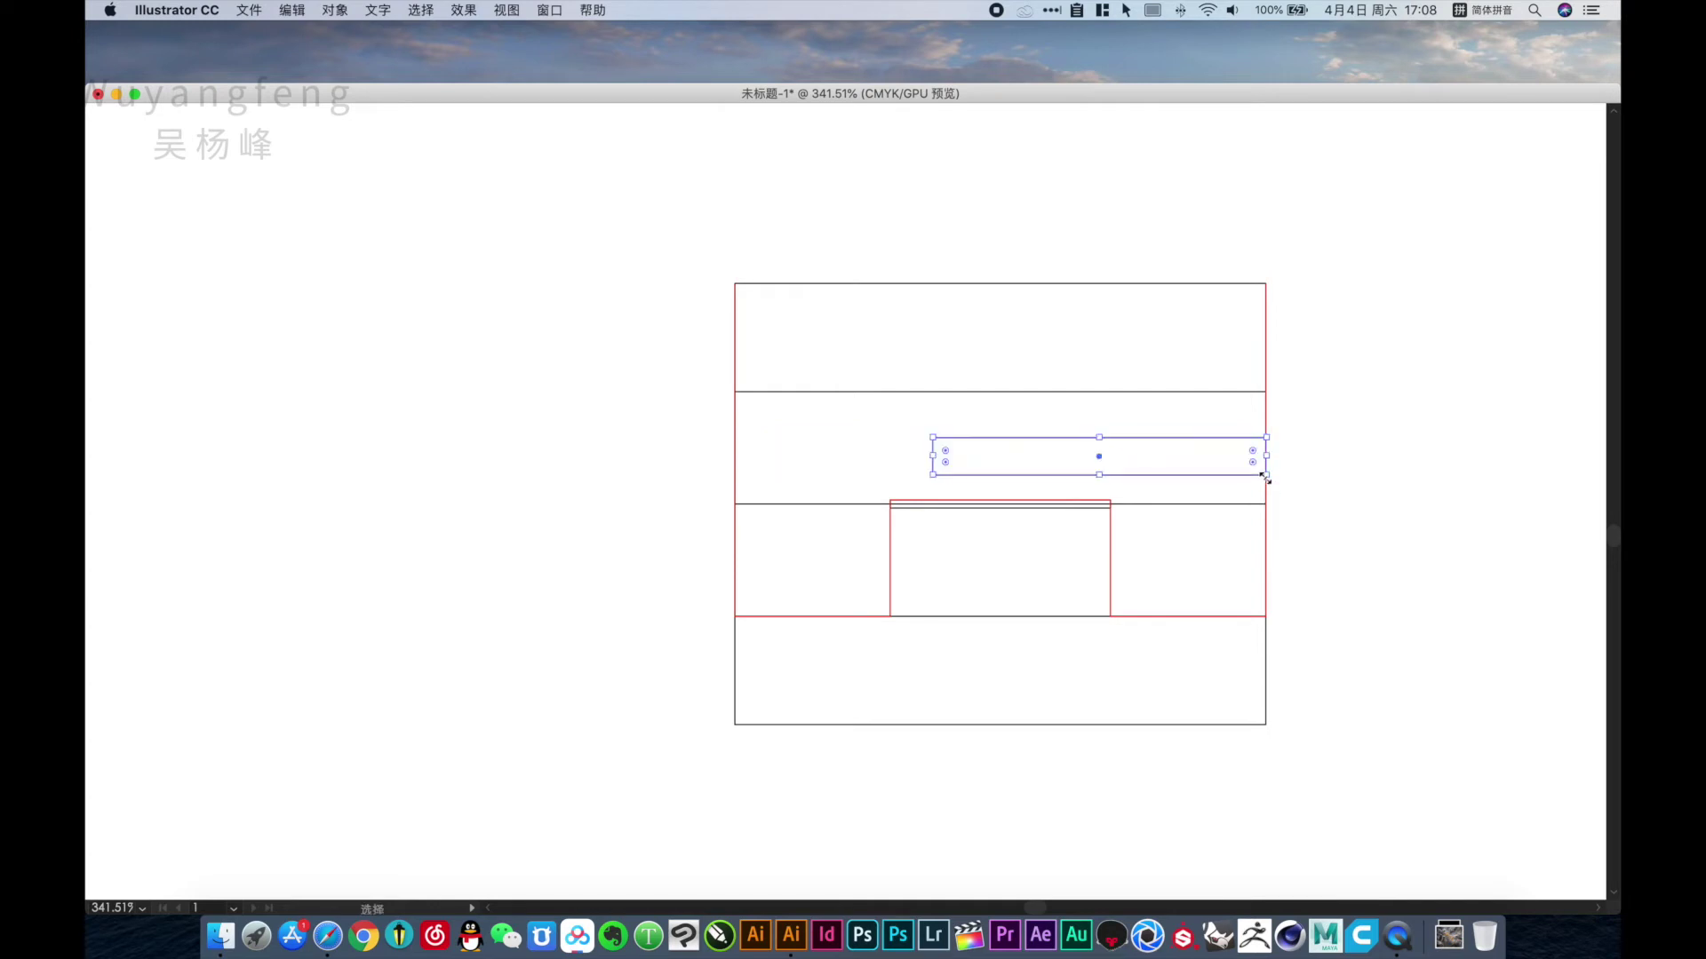
{"action": "key", "text": "Delete"}
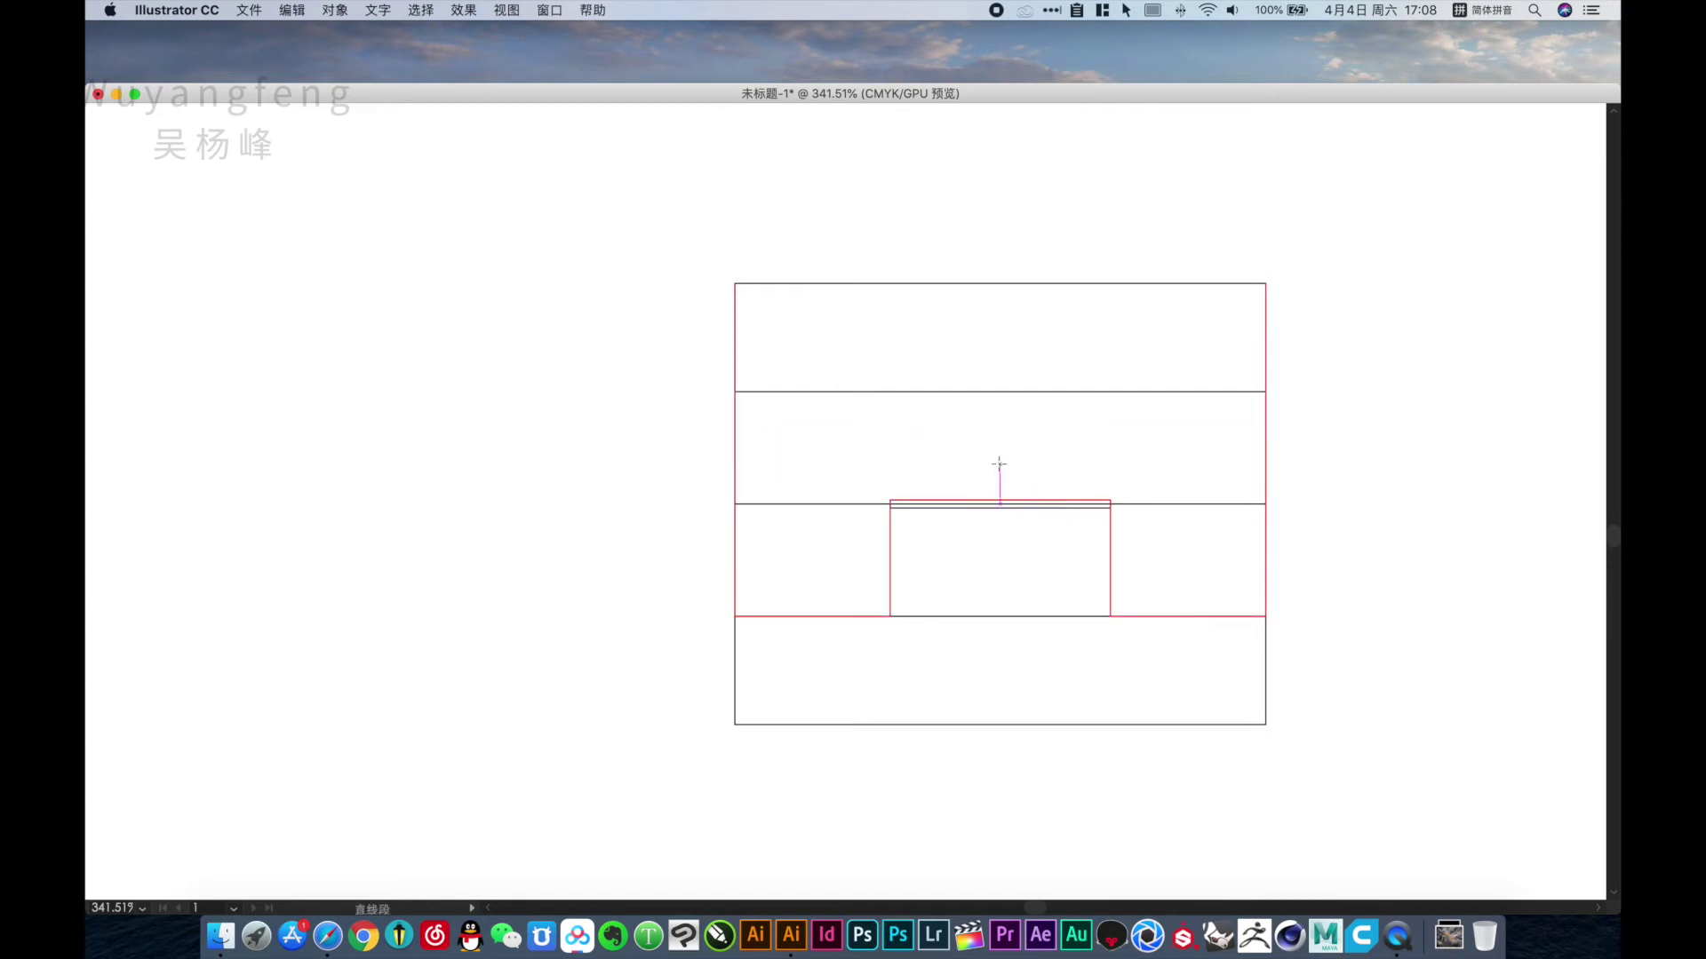
Draw a vertical line through the centre of the box.
{"action": "left_click_drag", "start_coordinate": [999, 463], "coordinate": [1000, 595]}
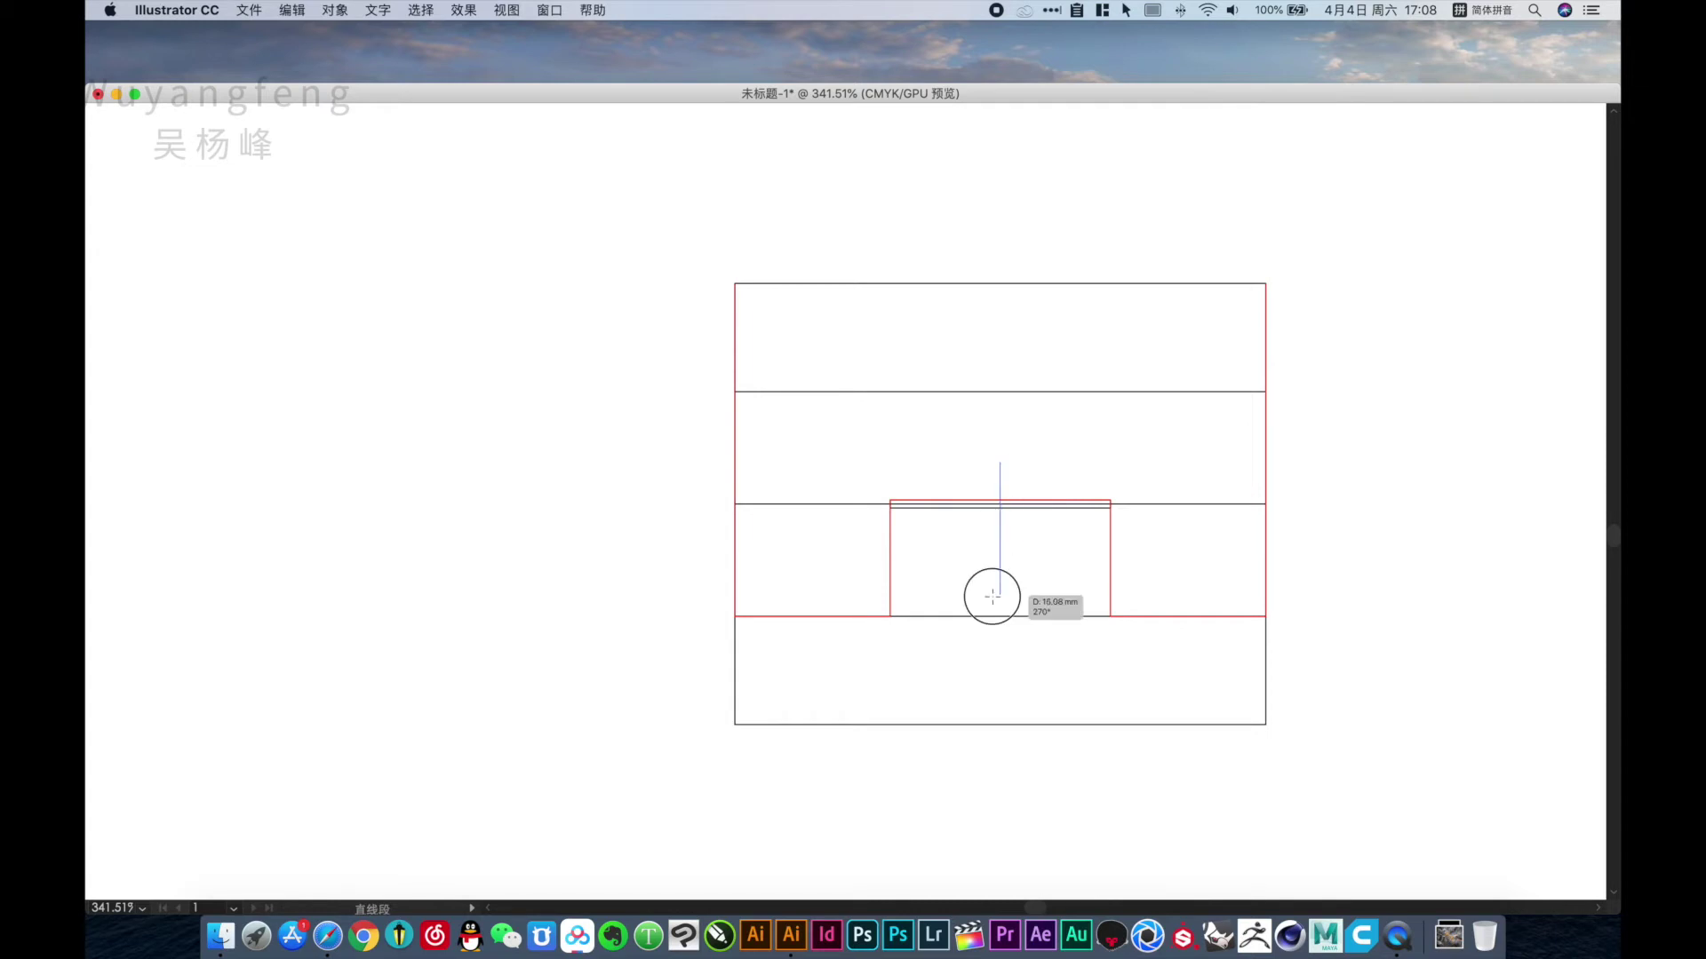
{"action": "left_click", "coordinate": [1055, 566]}
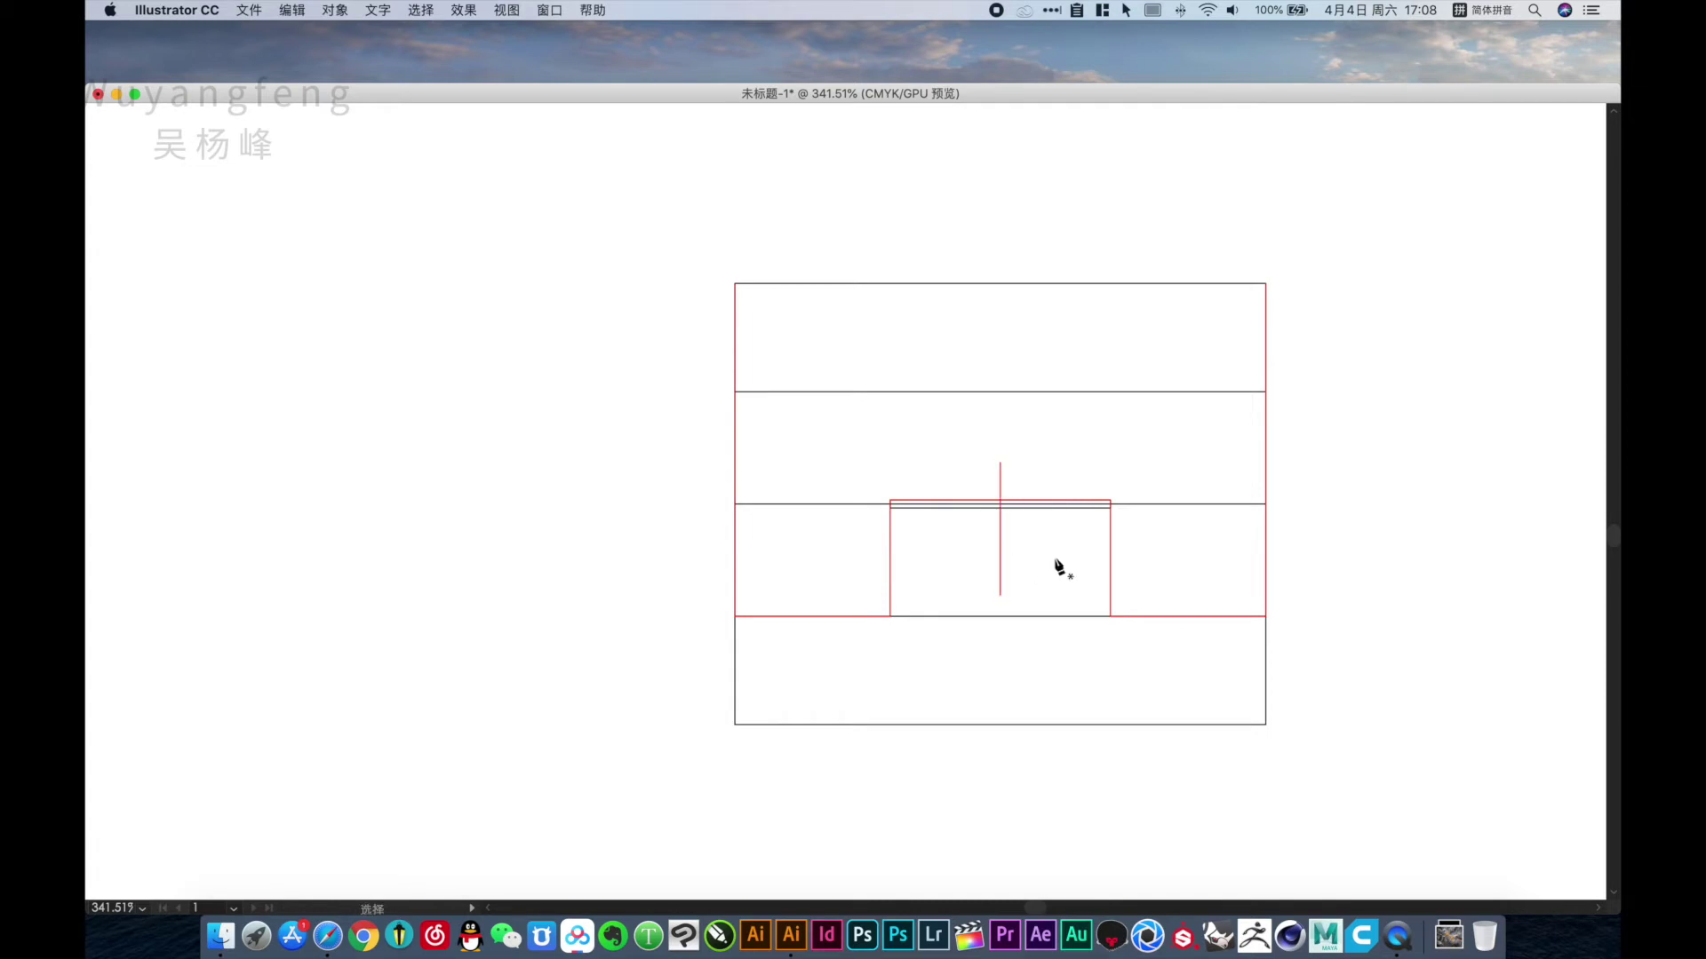
{"action": "key", "text": "p"}
{"action": "left_click", "coordinate": [1267, 331]}
{"action": "key", "text": "a"}
{"action": "key", "text": "p"}
Start a red cut path at the top-right corner, angle it to the flap corner, then left to the centre line.
{"action": "left_click", "coordinate": [1266, 284]}
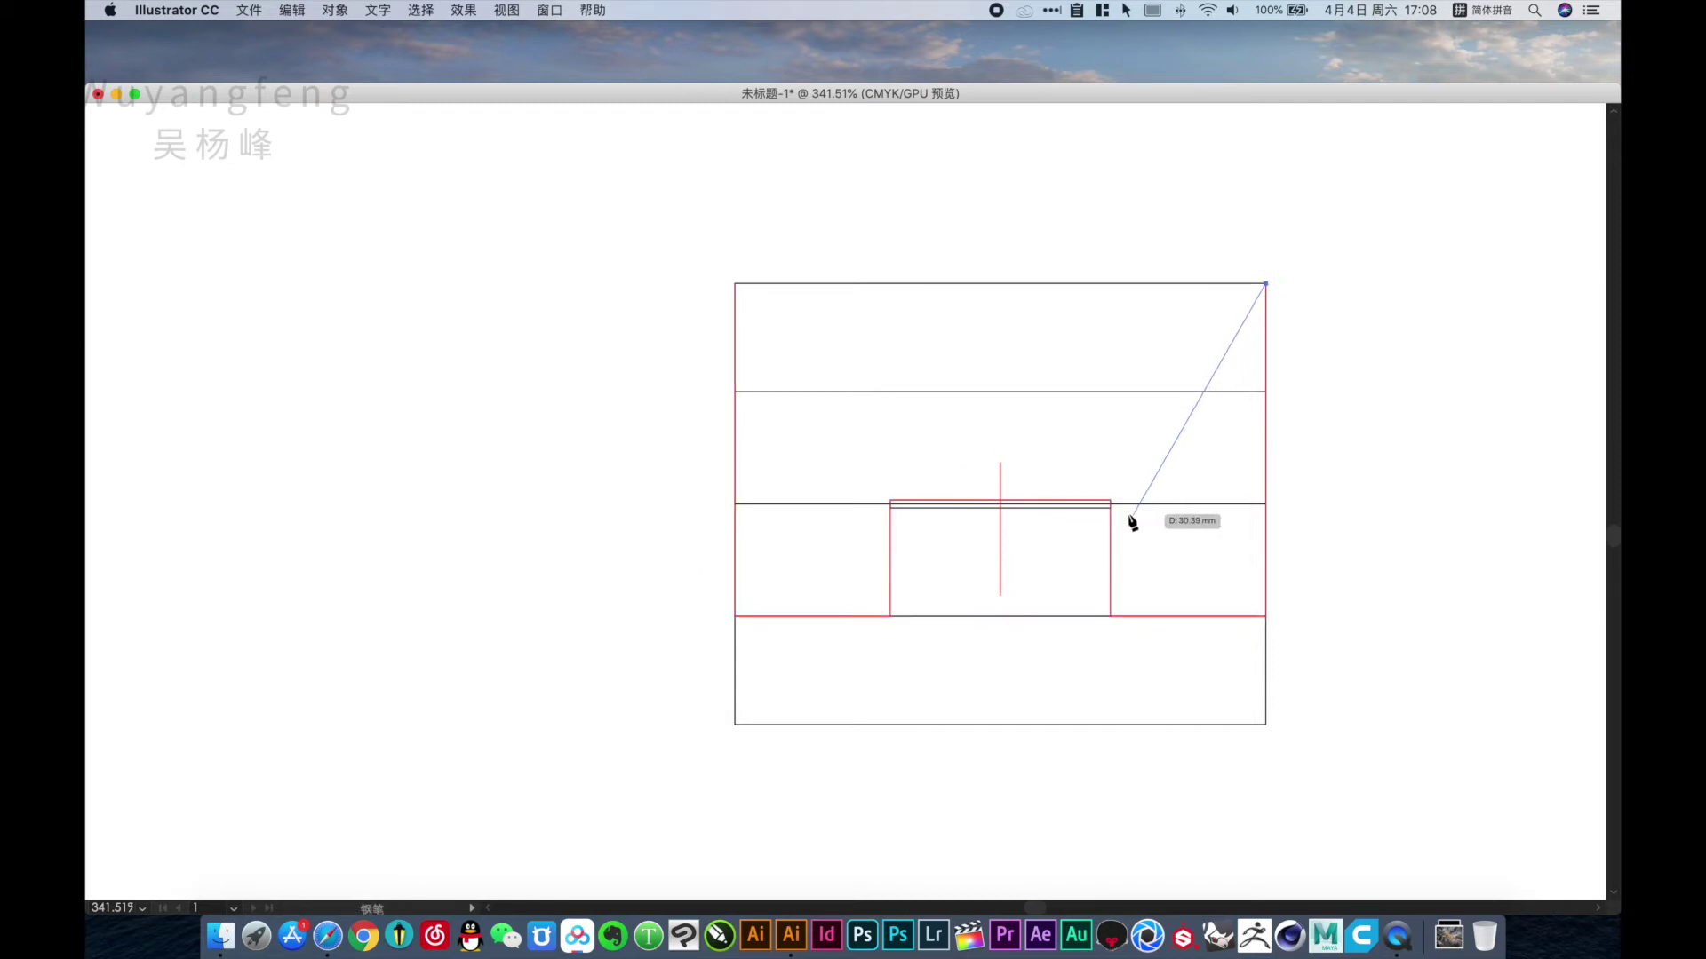
{"action": "scroll", "coordinate": [1099, 498], "scroll_direction": "up", "scroll_amount": 5}
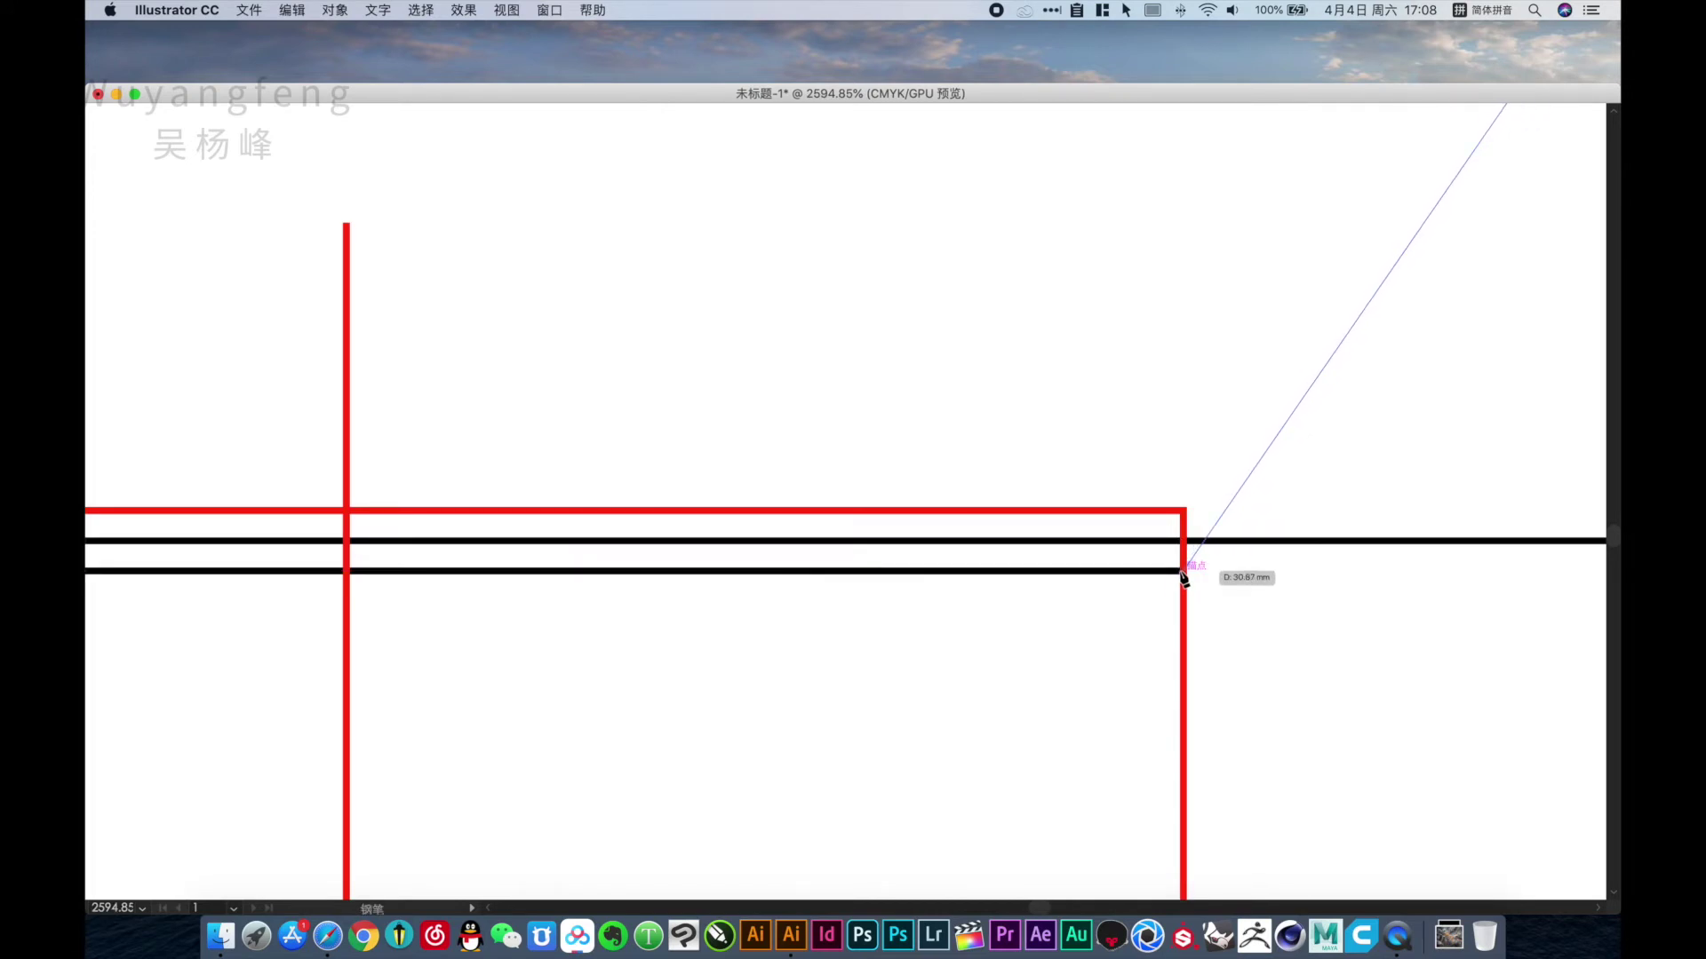
{"action": "left_click", "coordinate": [1182, 573]}
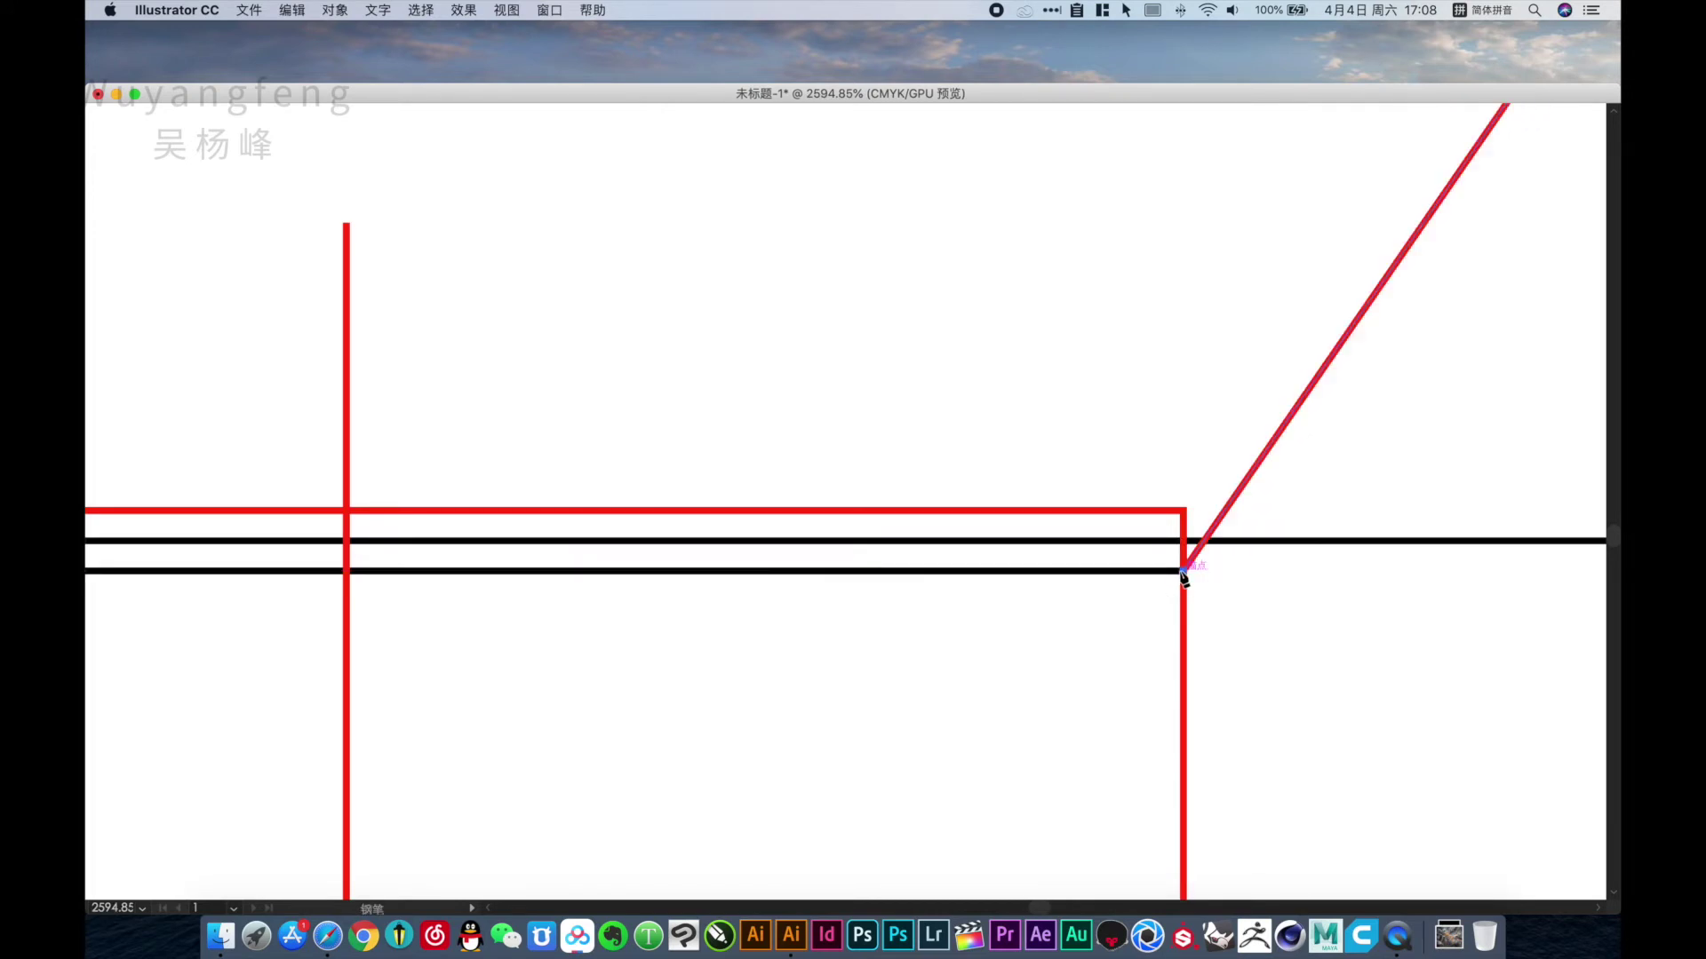
{"action": "left_click", "coordinate": [346, 573]}
{"action": "scroll", "coordinate": [689, 662], "scroll_direction": "down", "scroll_amount": 3}
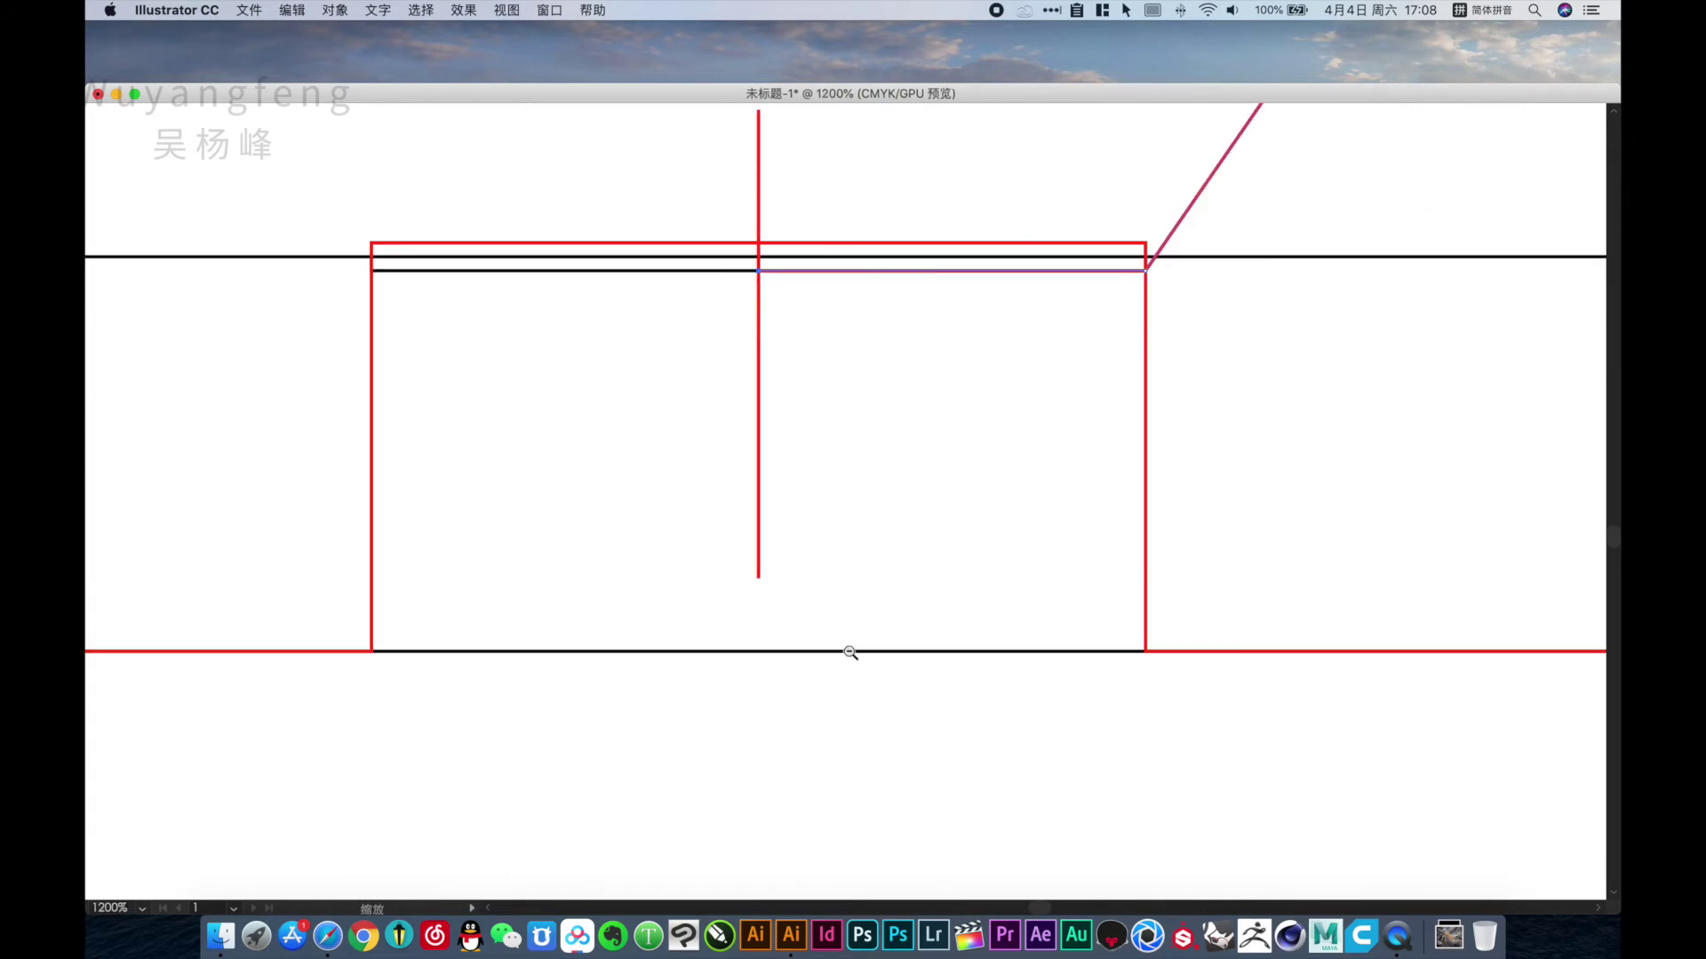
{"action": "left_click", "coordinate": [760, 651]}
{"action": "scroll", "coordinate": [1161, 598], "scroll_direction": "down", "scroll_amount": 3}
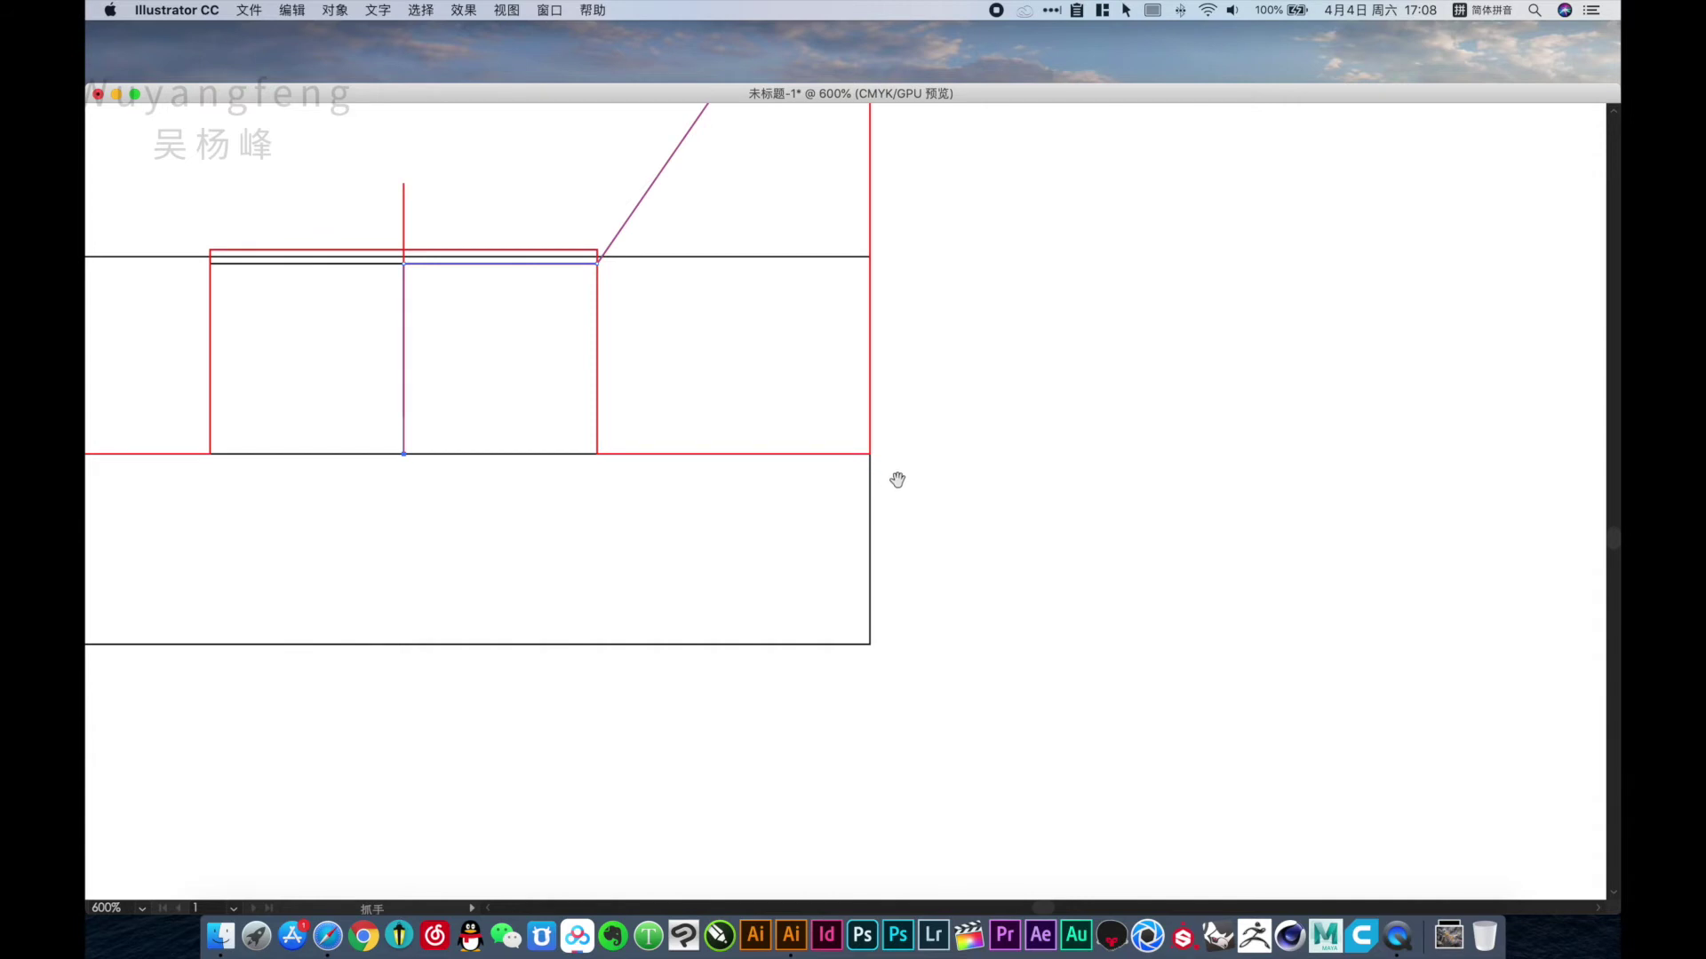
{"action": "left_click_drag", "start_coordinate": [897, 480], "coordinate": [949, 491]}
Drop the cut path to the box's bottom edge and run it right to the bottom-right corner.
{"action": "key", "text": "super+z"}
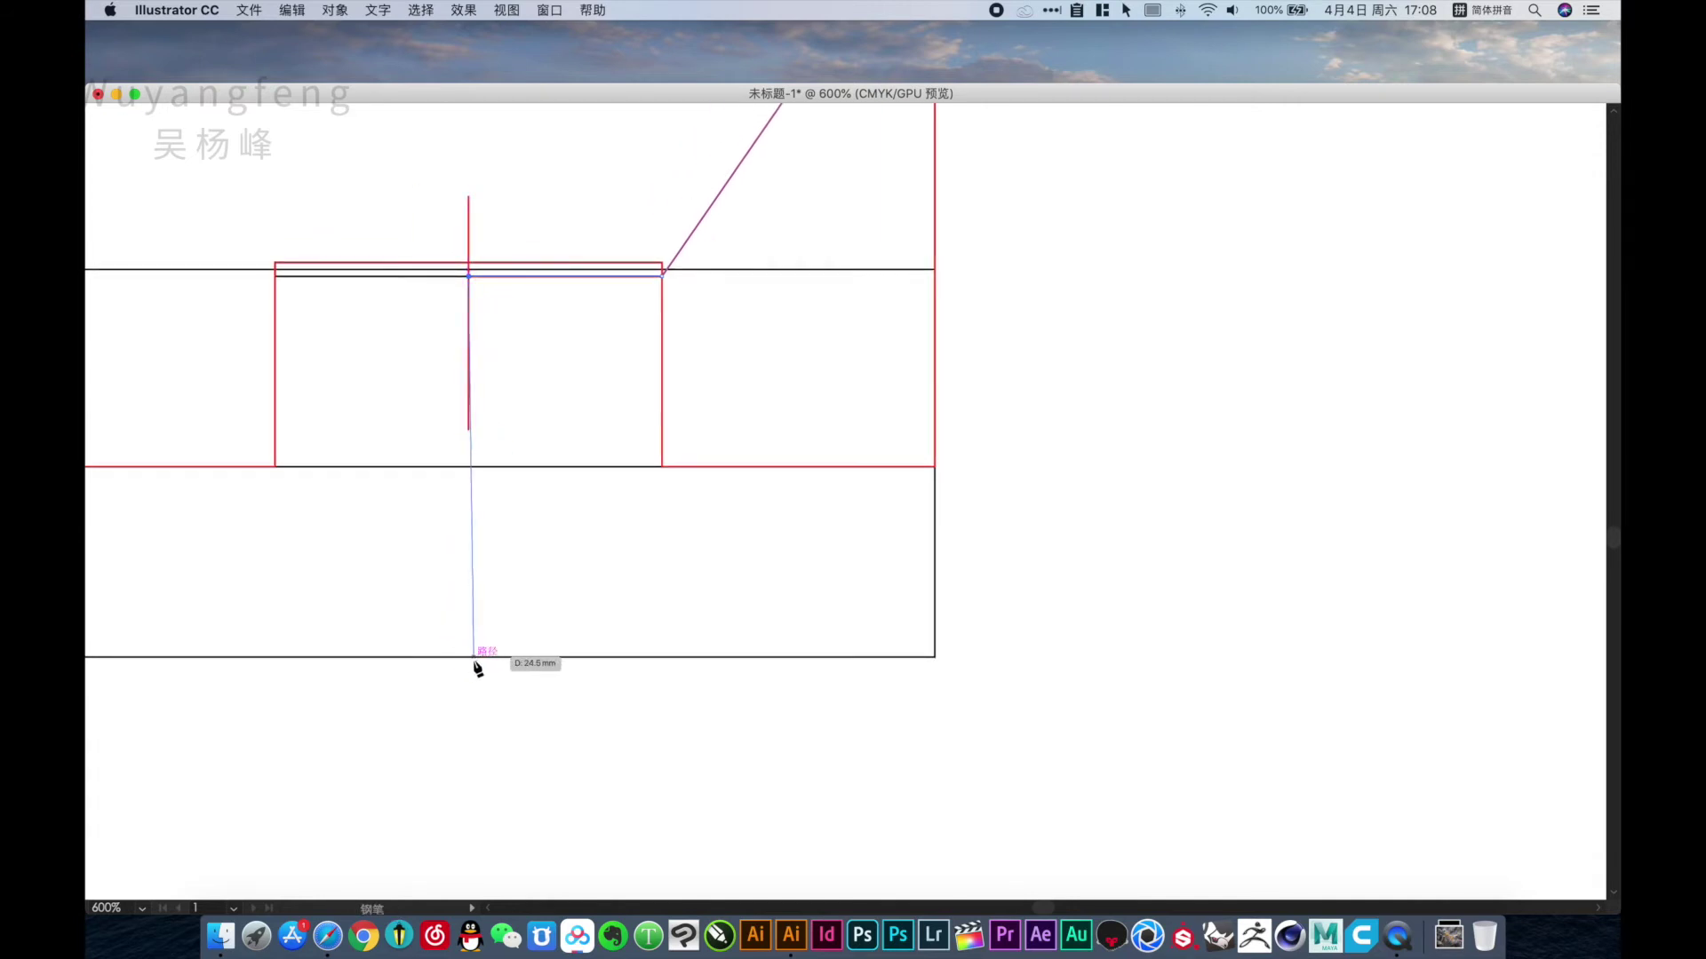
{"action": "left_click", "coordinate": [469, 658]}
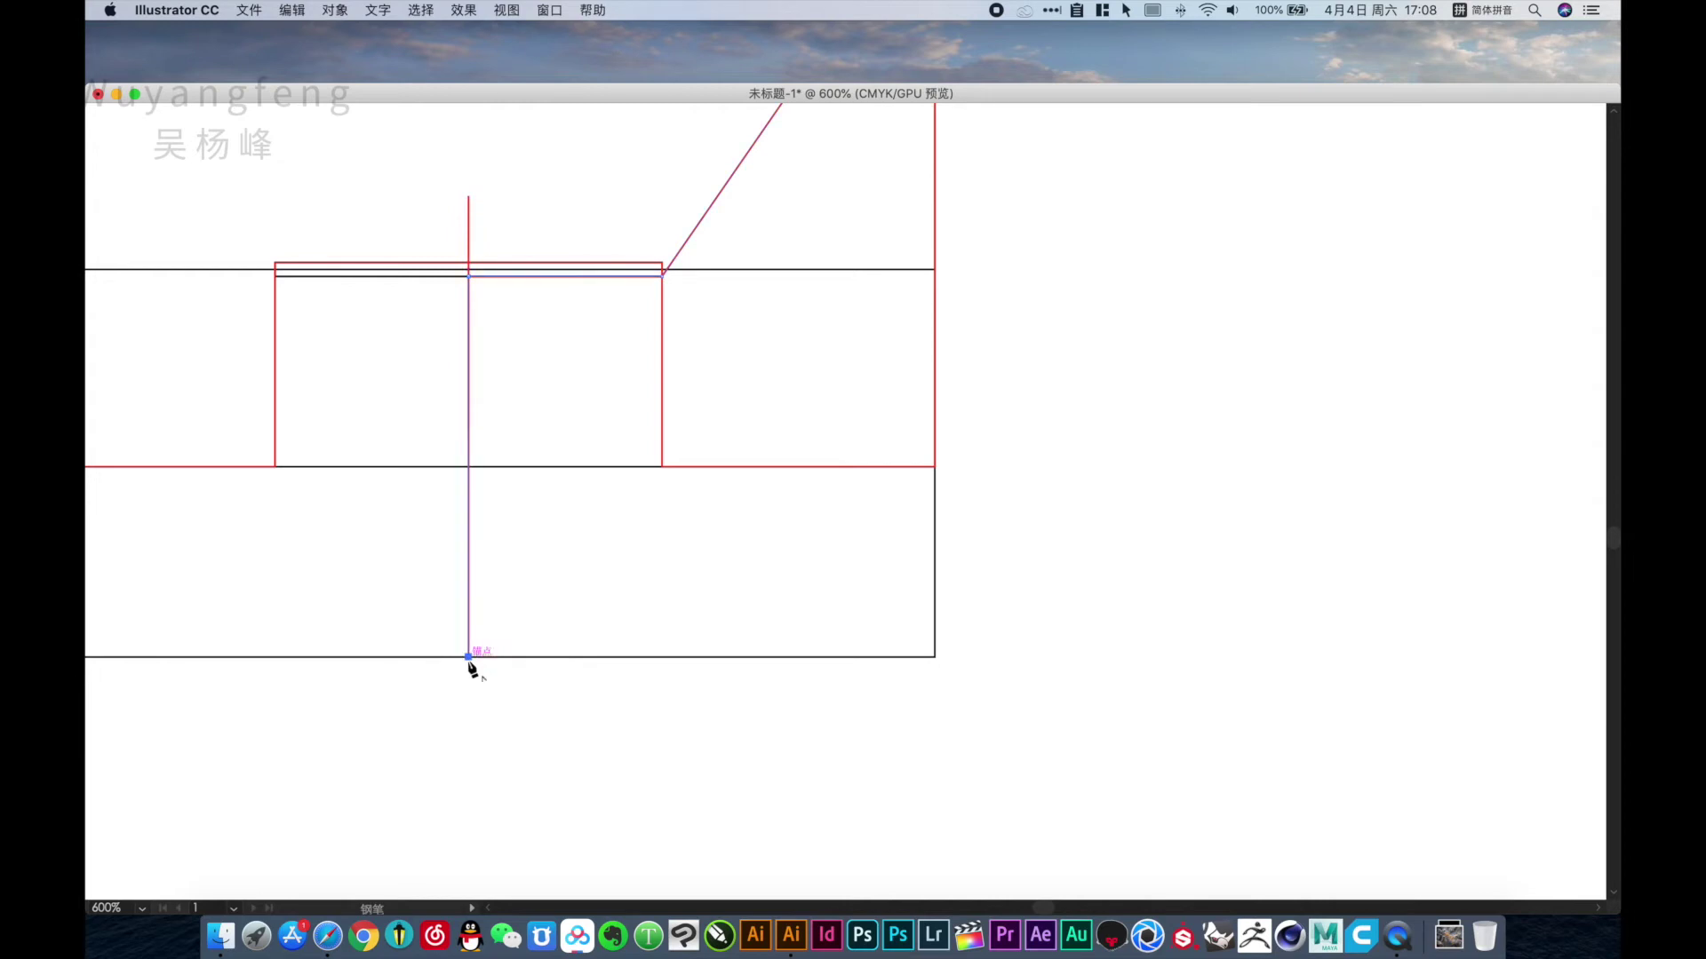
{"action": "left_click", "coordinate": [911, 658]}
{"action": "left_click", "coordinate": [933, 658]}
{"action": "key", "text": "v"}
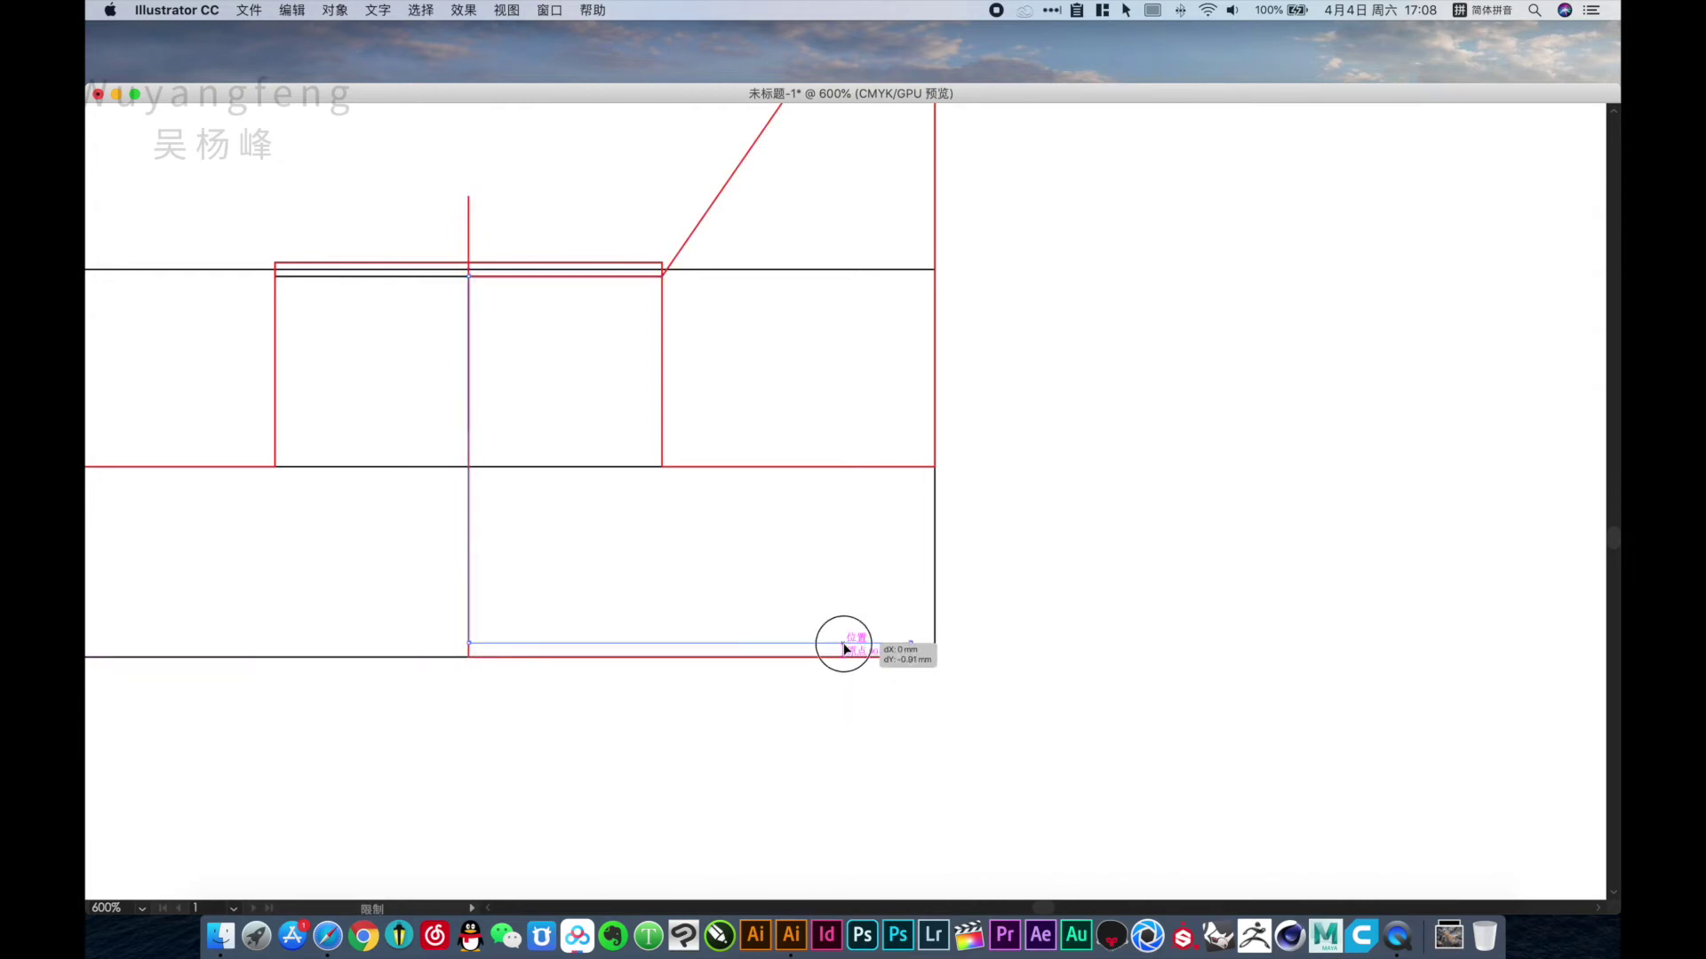
{"action": "left_click", "coordinate": [871, 711]}
{"action": "key", "text": "ctrl+minus"}
Reshape the cut path at the flap corner into a pointed tab.
{"action": "left_click_drag", "start_coordinate": [759, 534], "coordinate": [778, 558]}
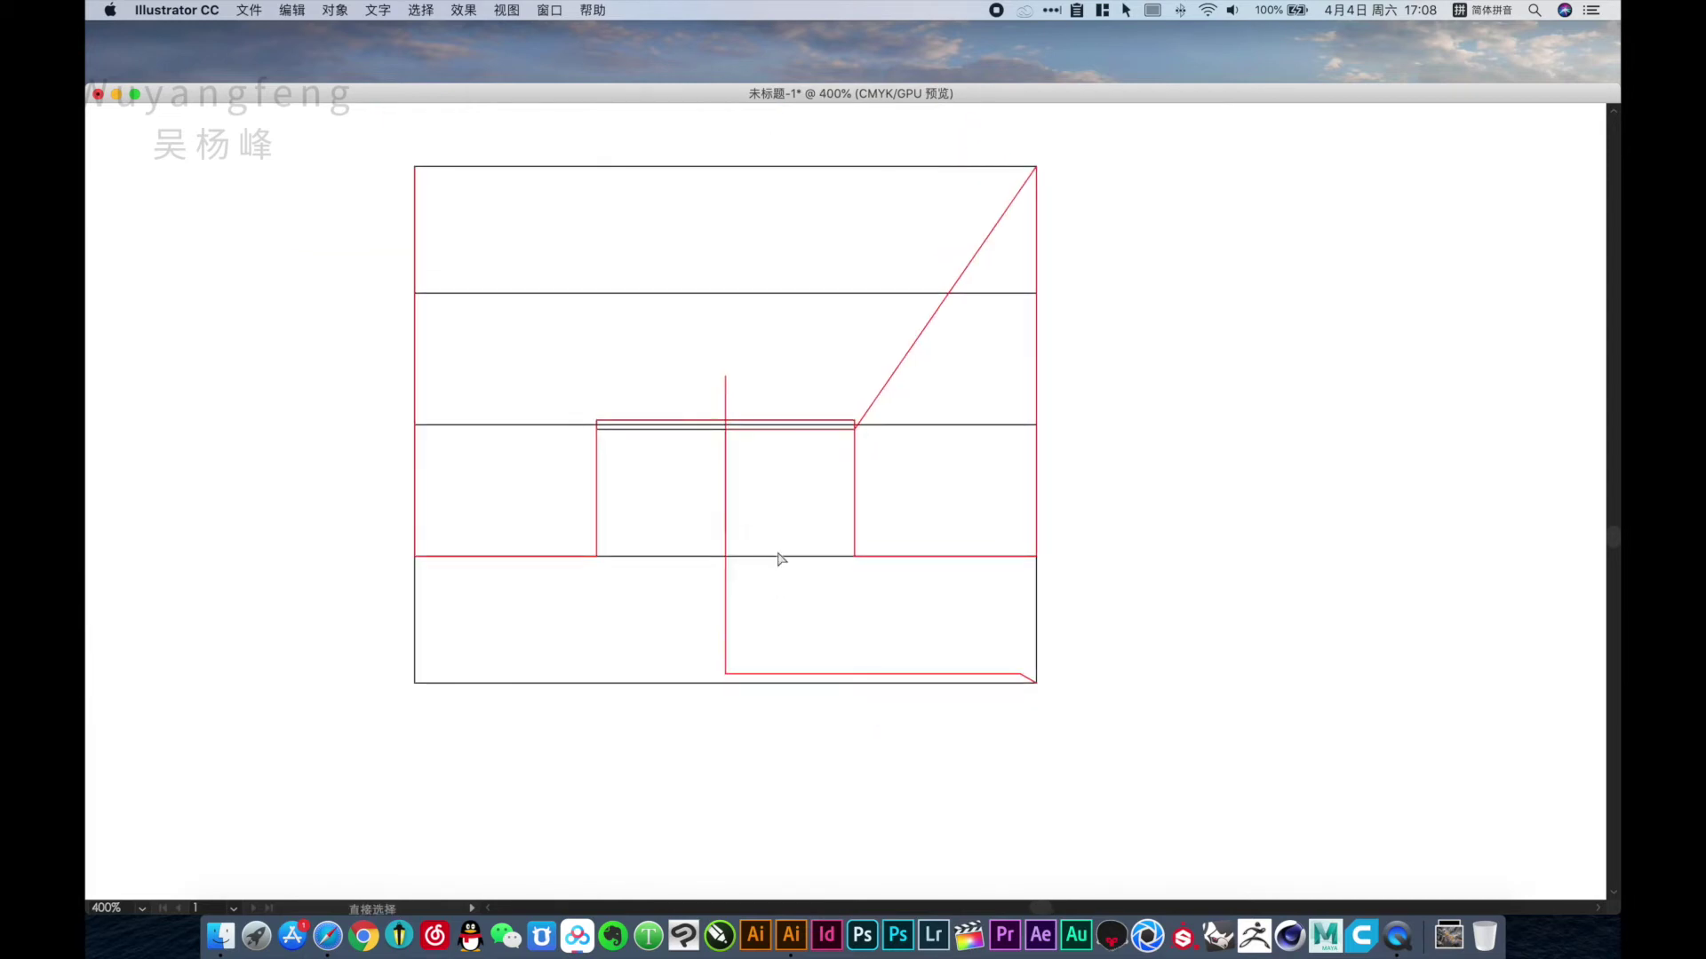
{"action": "left_click", "coordinate": [797, 418]}
{"action": "left_click_drag", "start_coordinate": [578, 353], "coordinate": [933, 551]}
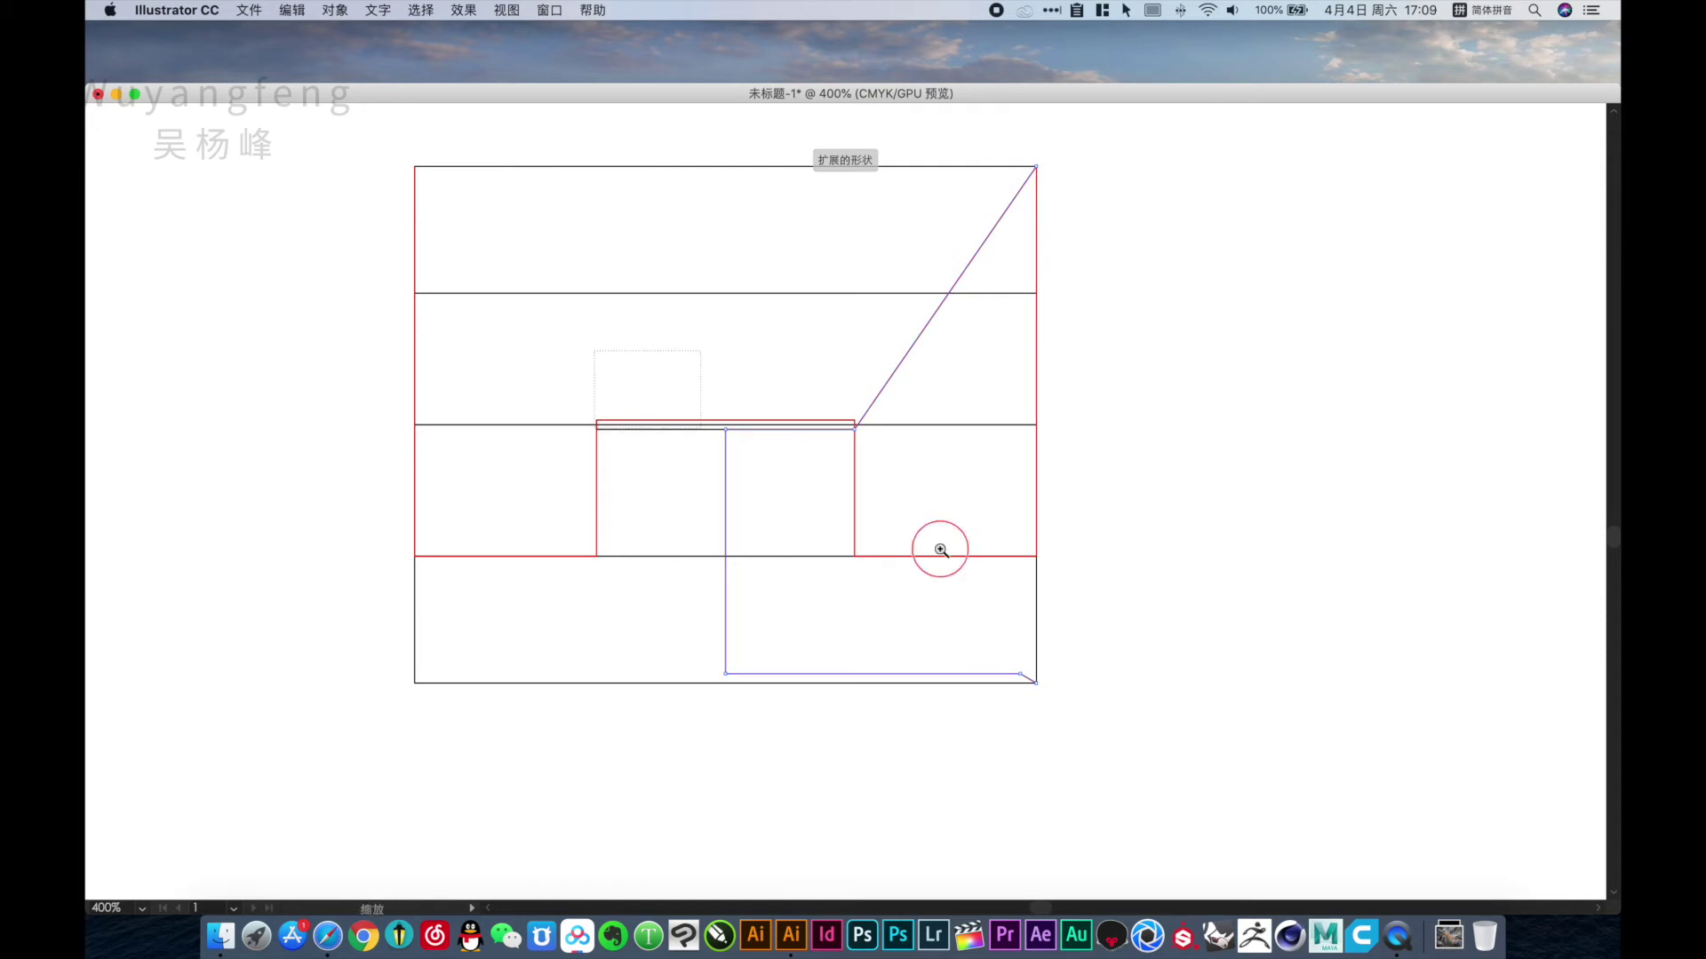
{"action": "mouse_move", "coordinate": [680, 475]}
{"action": "left_mouse_down"}
{"action": "mouse_move", "coordinate": [711, 475]}
{"action": "mouse_move", "coordinate": [726, 557]}
{"action": "mouse_move", "coordinate": [714, 259]}
{"action": "left_mouse_up"}
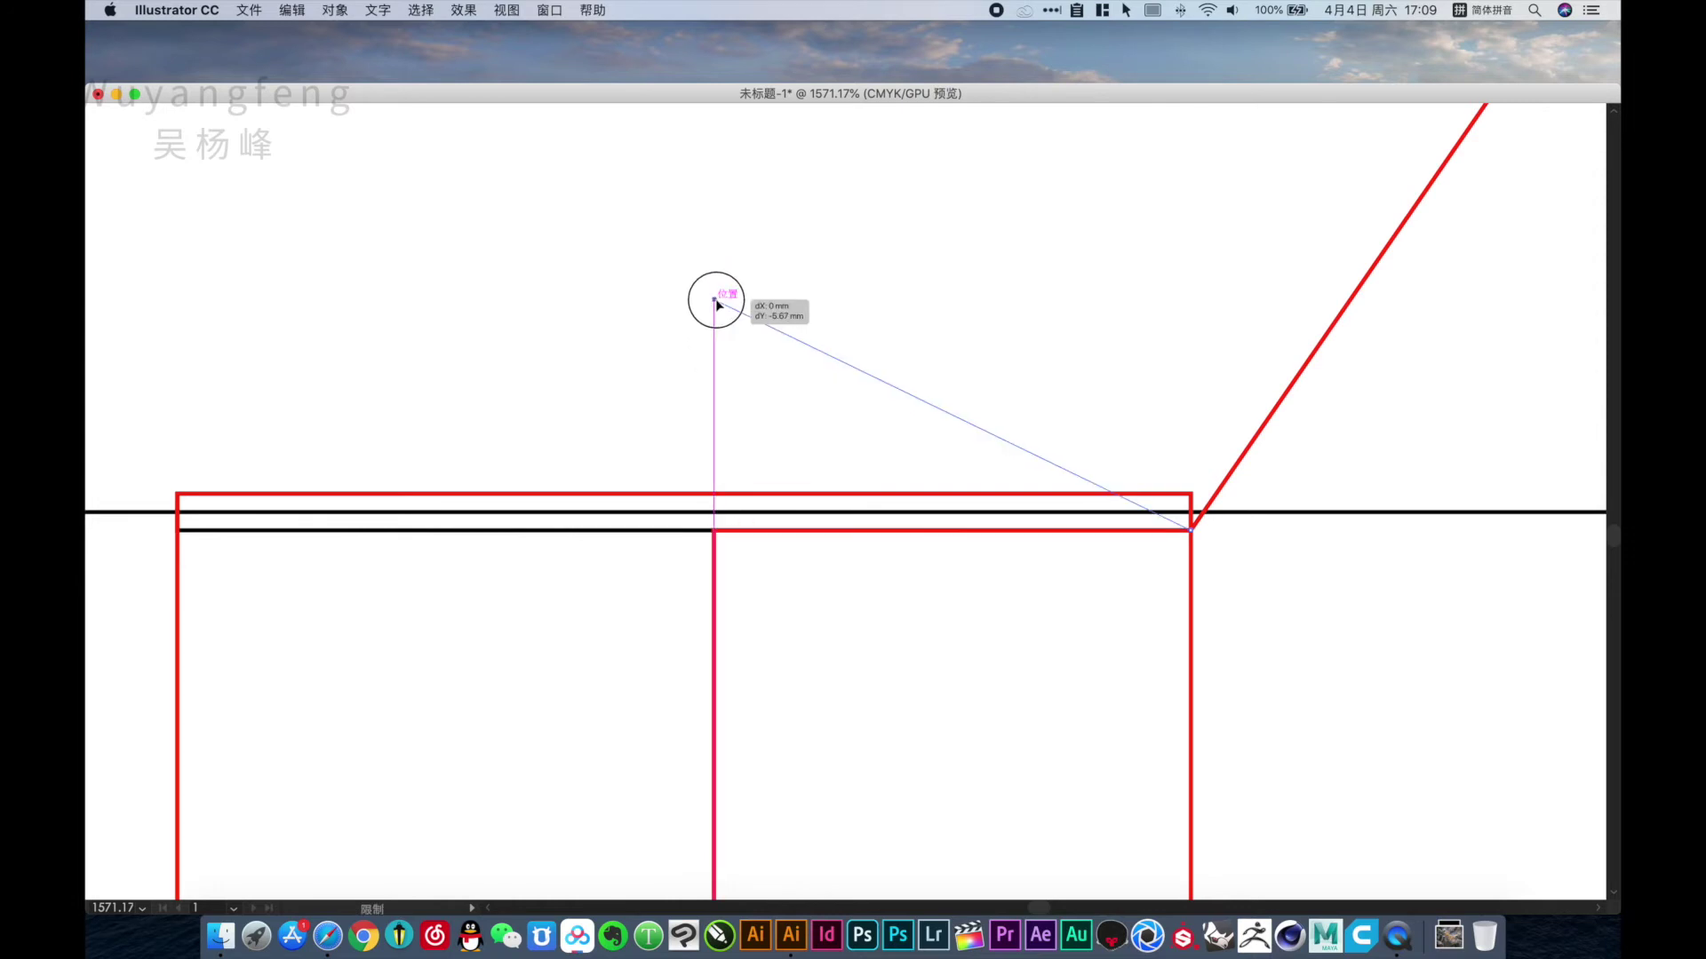
{"action": "left_click", "coordinate": [1280, 603]}
Round the tab's top point with its live-corner widget.
{"action": "key", "text": "super+minus"}
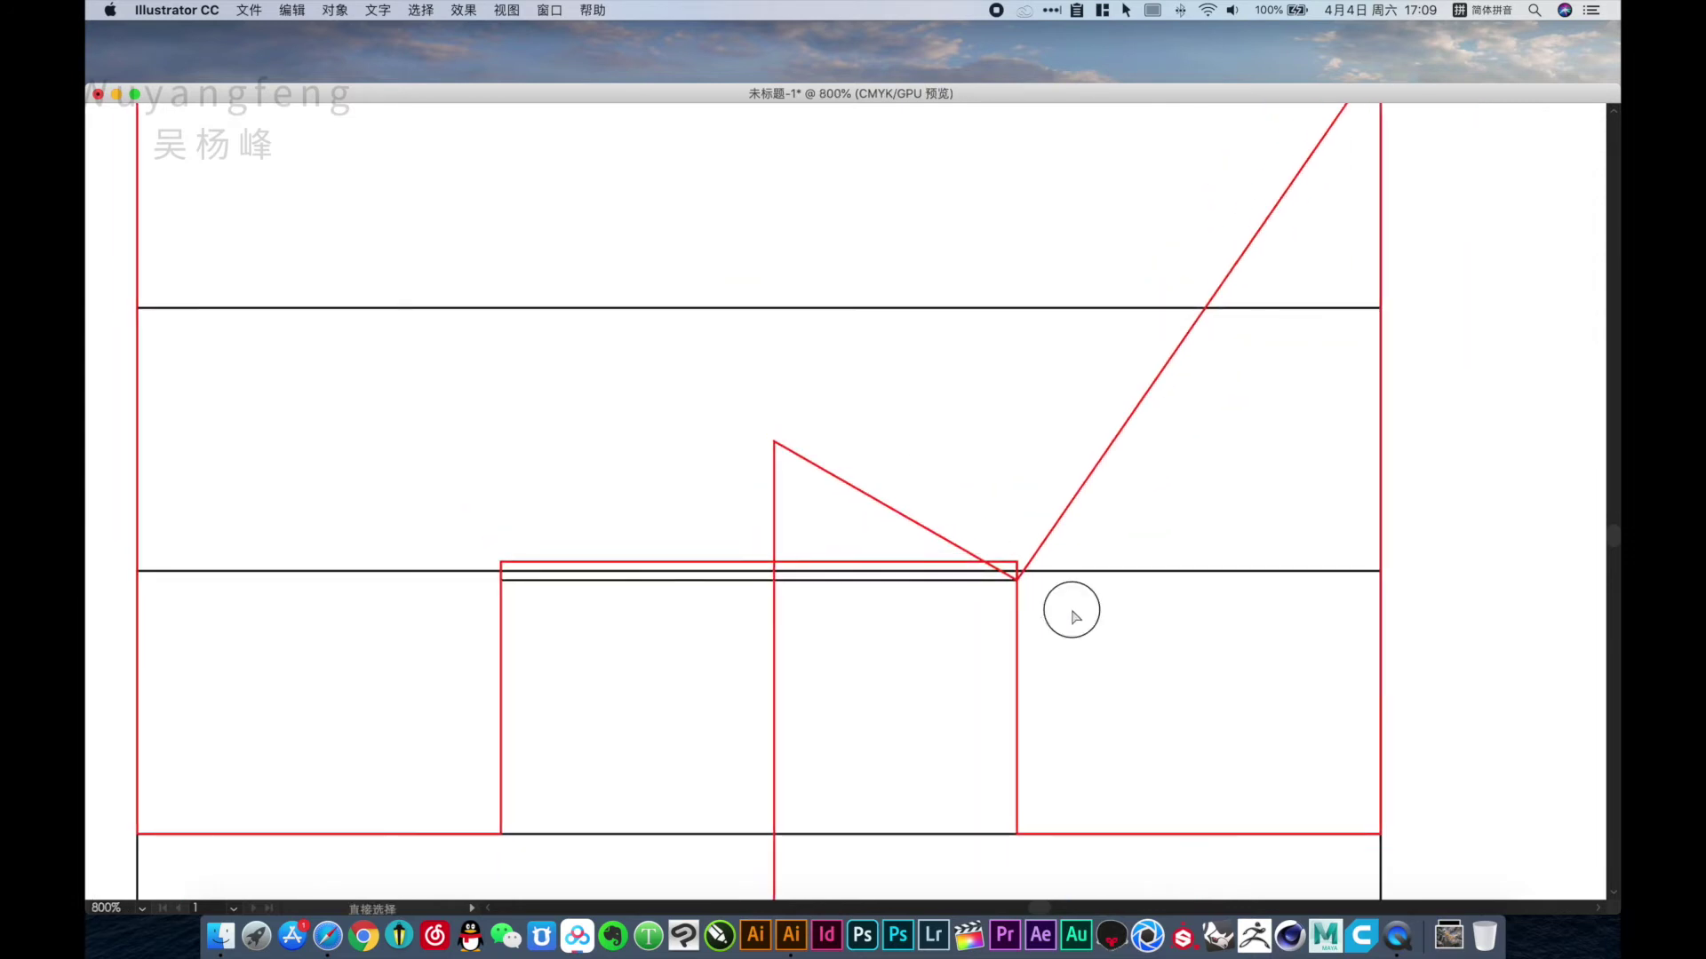
{"action": "key", "text": "super+plus"}
{"action": "left_click_drag", "start_coordinate": [907, 563], "coordinate": [891, 503]}
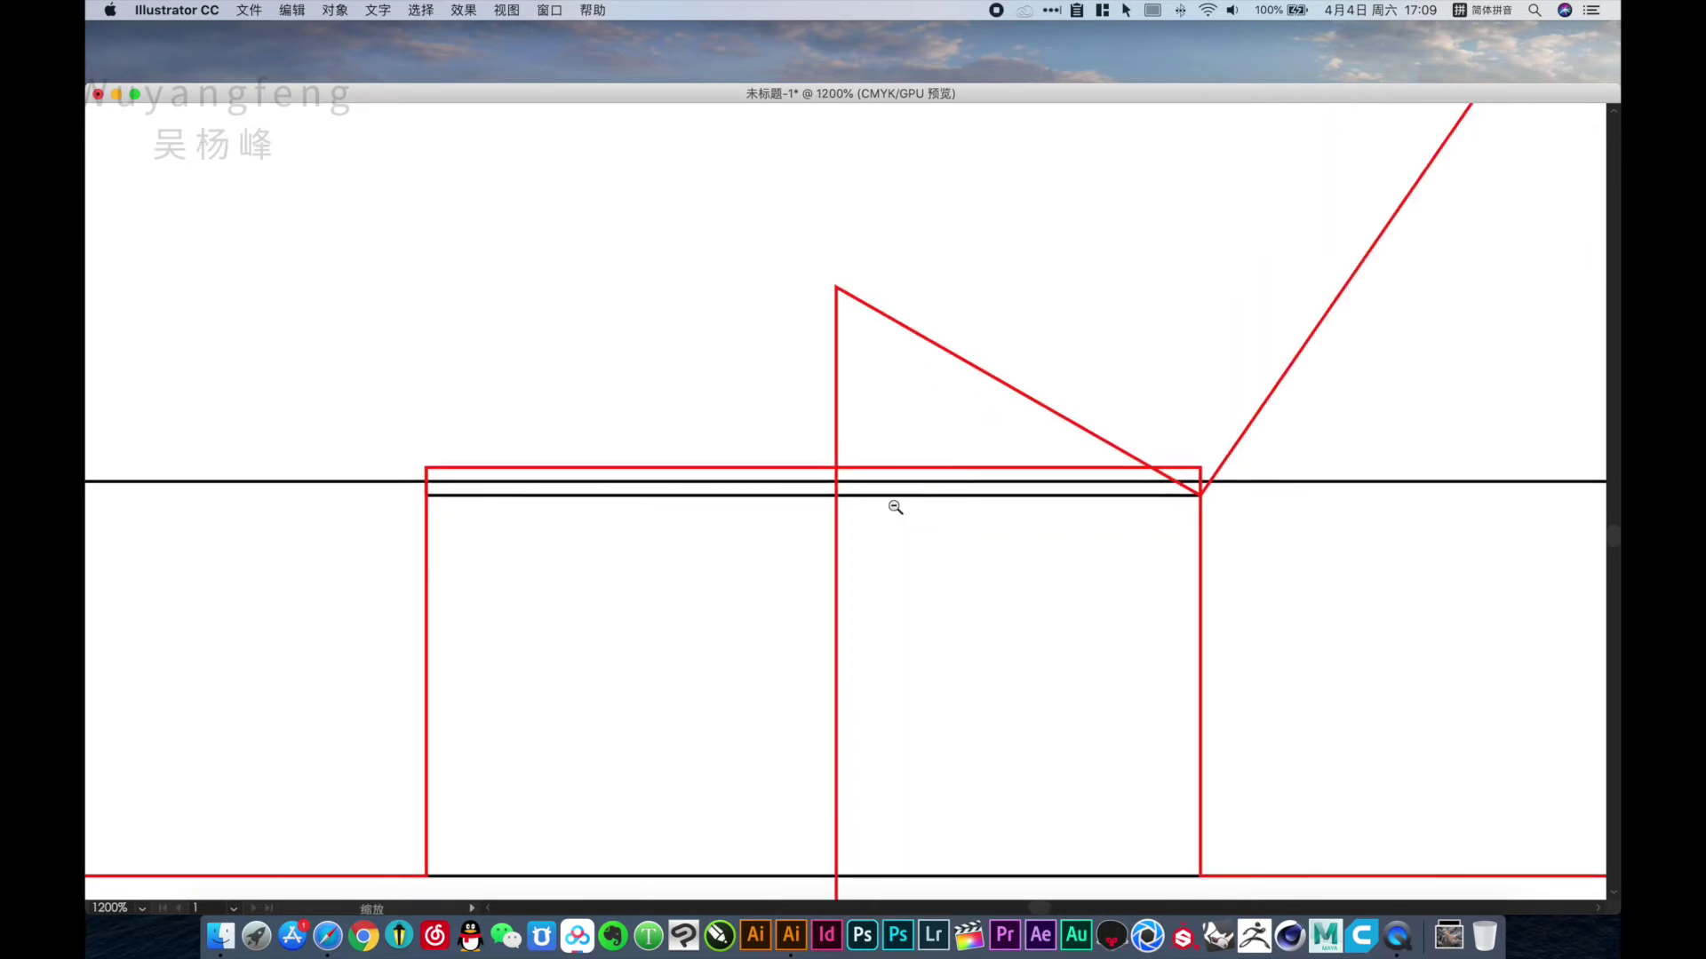
{"action": "key", "text": "super+minus"}
{"action": "key", "text": "super+minus"}
{"action": "left_click_drag", "start_coordinate": [745, 438], "coordinate": [769, 458]}
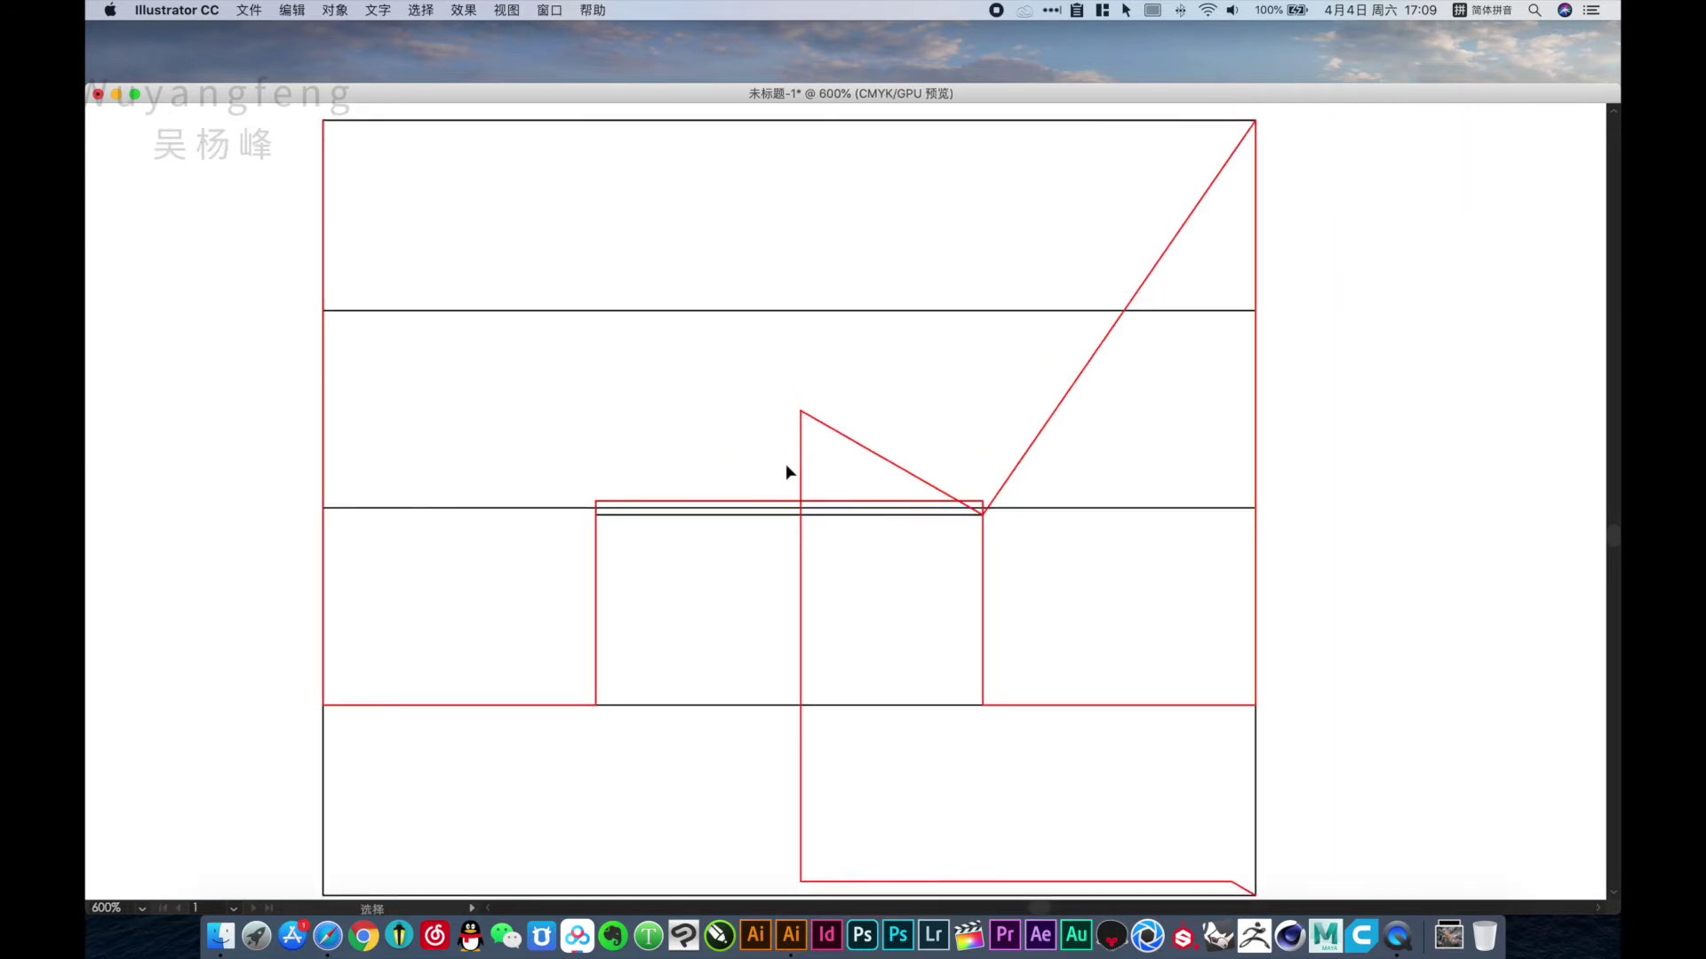
{"action": "key", "text": "a"}
{"action": "left_click", "coordinate": [800, 411]}
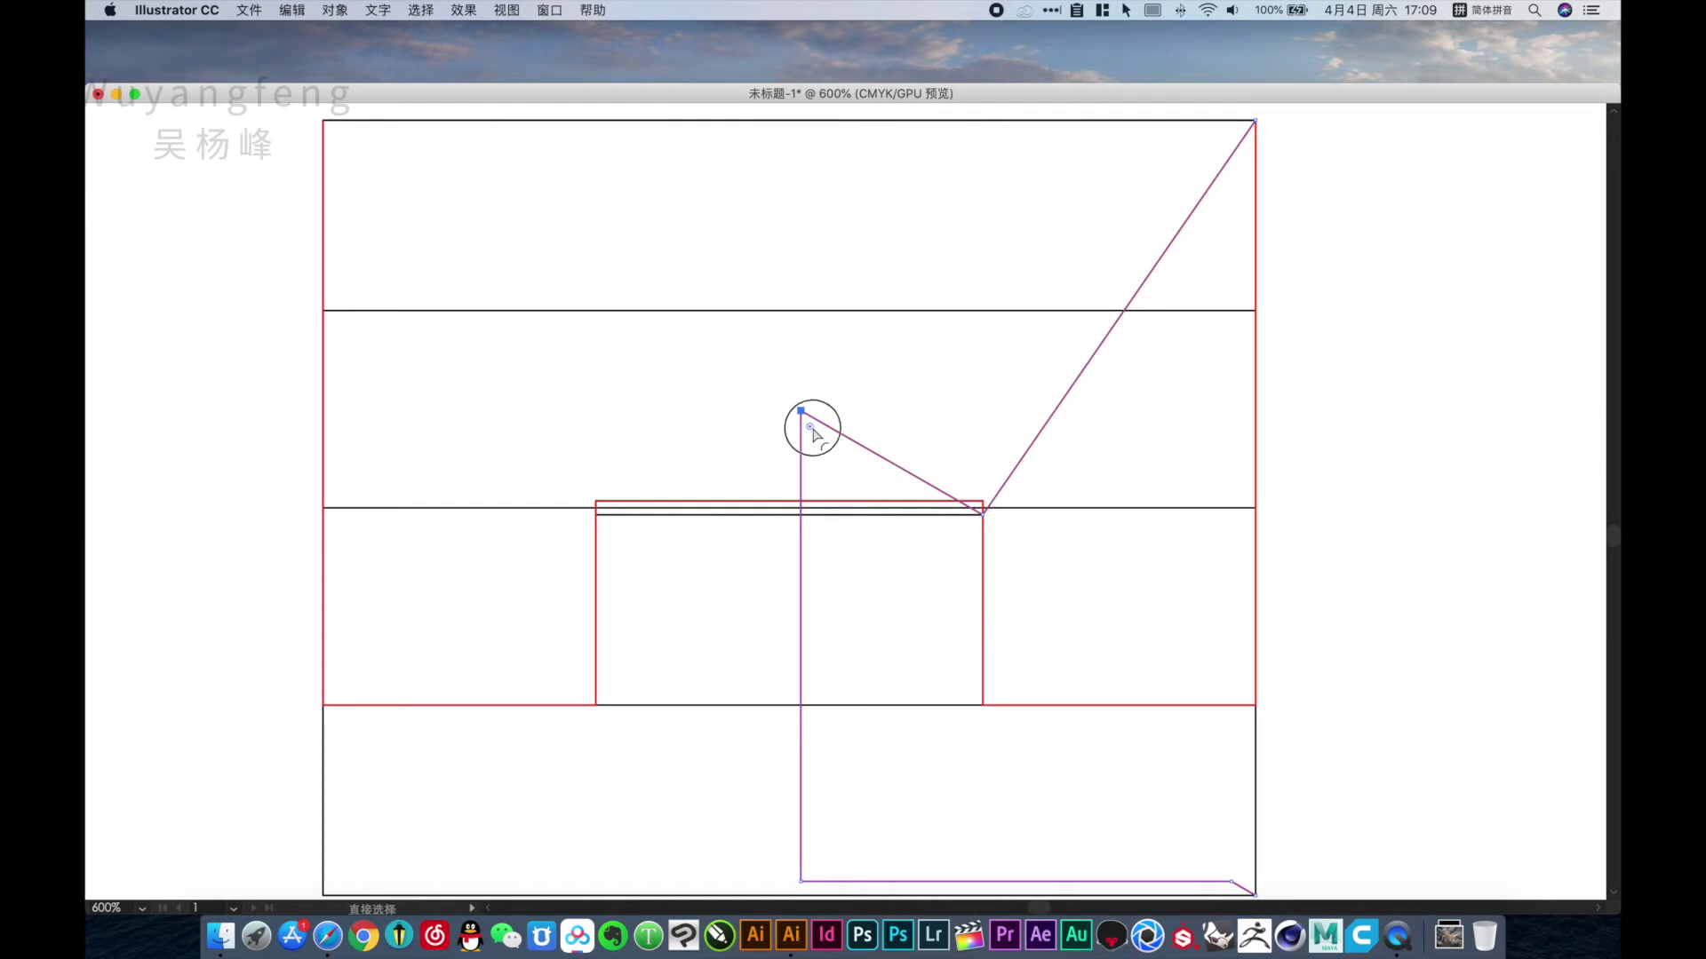
{"action": "mouse_move", "coordinate": [813, 436]}
{"action": "left_mouse_down"}
{"action": "mouse_move", "coordinate": [871, 506]}
{"action": "mouse_move", "coordinate": [855, 487]}
{"action": "left_mouse_up"}
{"action": "left_click", "coordinate": [1109, 538]}
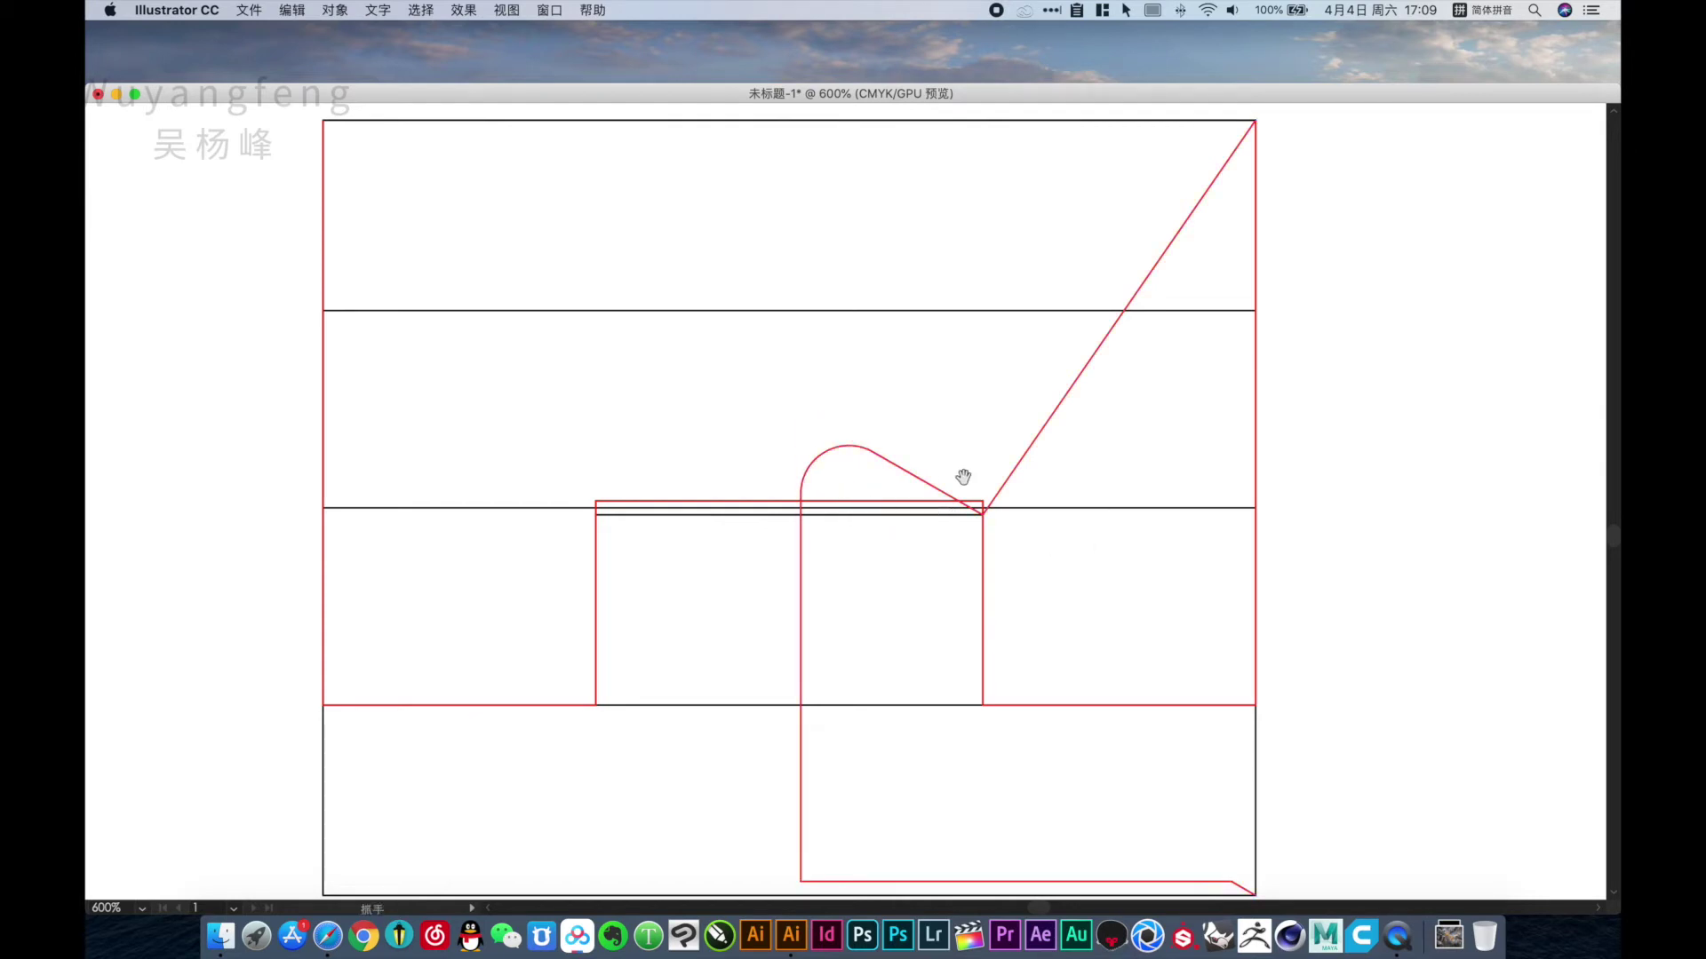
Round the sharp inner corner where the centre line meets the angled segment.
{"action": "left_click_drag", "start_coordinate": [923, 407], "coordinate": [923, 427]}
{"action": "left_click_drag", "start_coordinate": [1035, 571], "coordinate": [929, 496]}
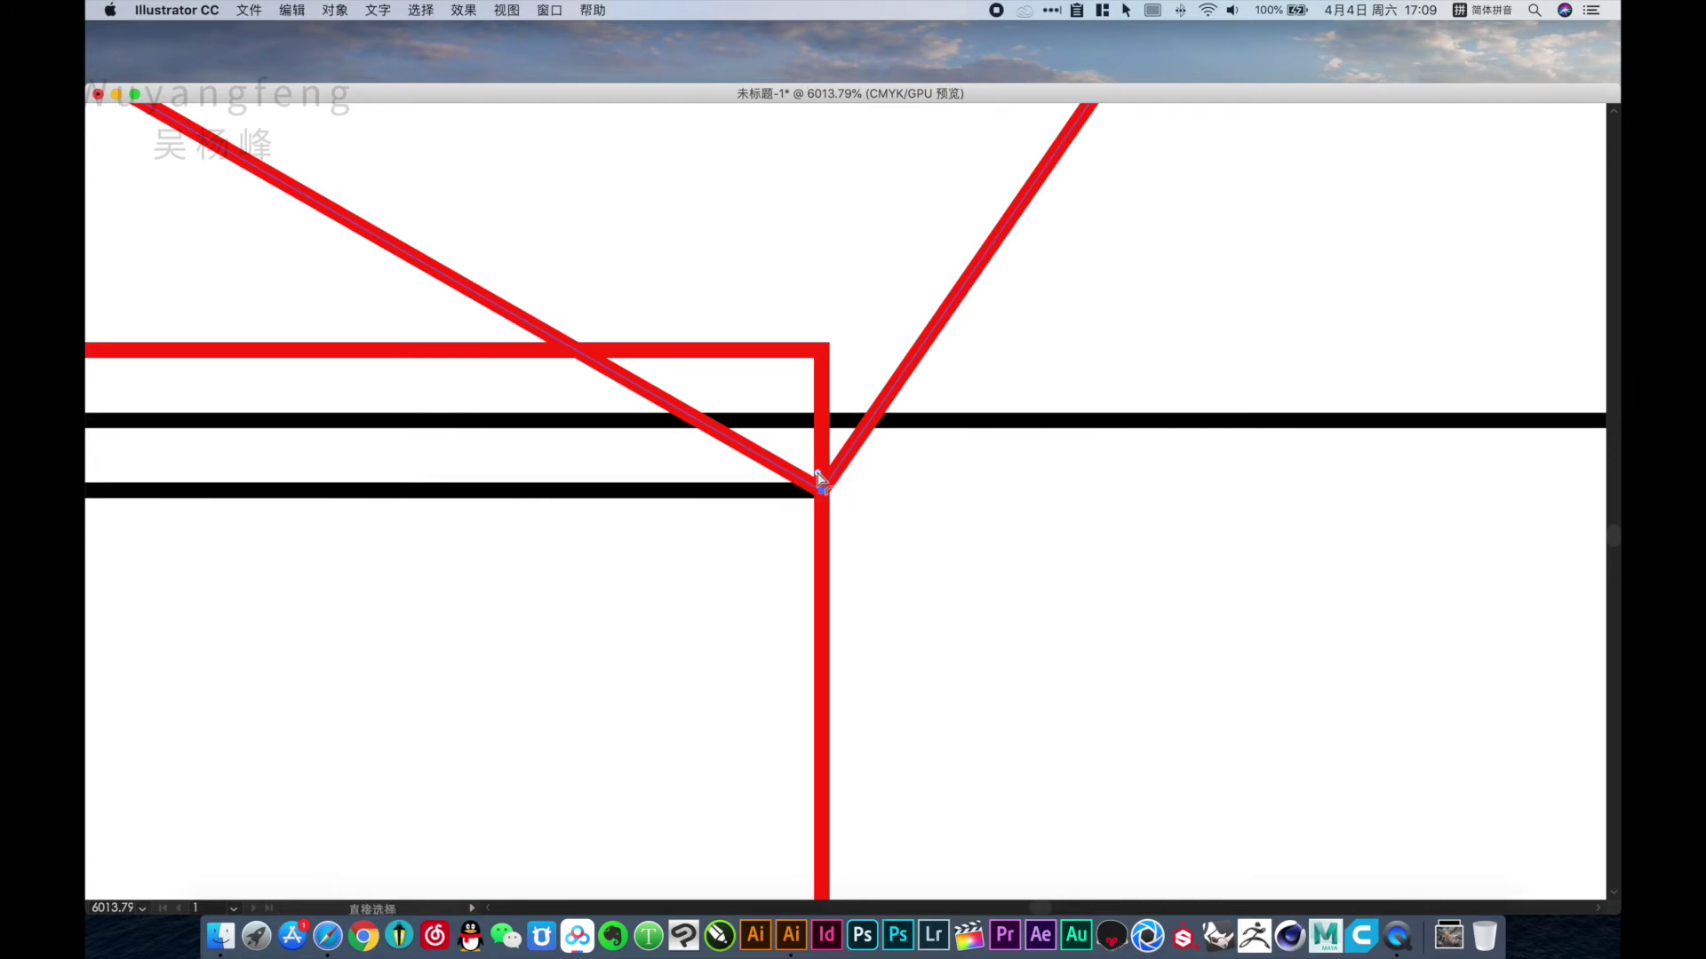
{"action": "left_click_drag", "start_coordinate": [820, 475], "coordinate": [811, 418]}
{"action": "left_click", "coordinate": [945, 526]}
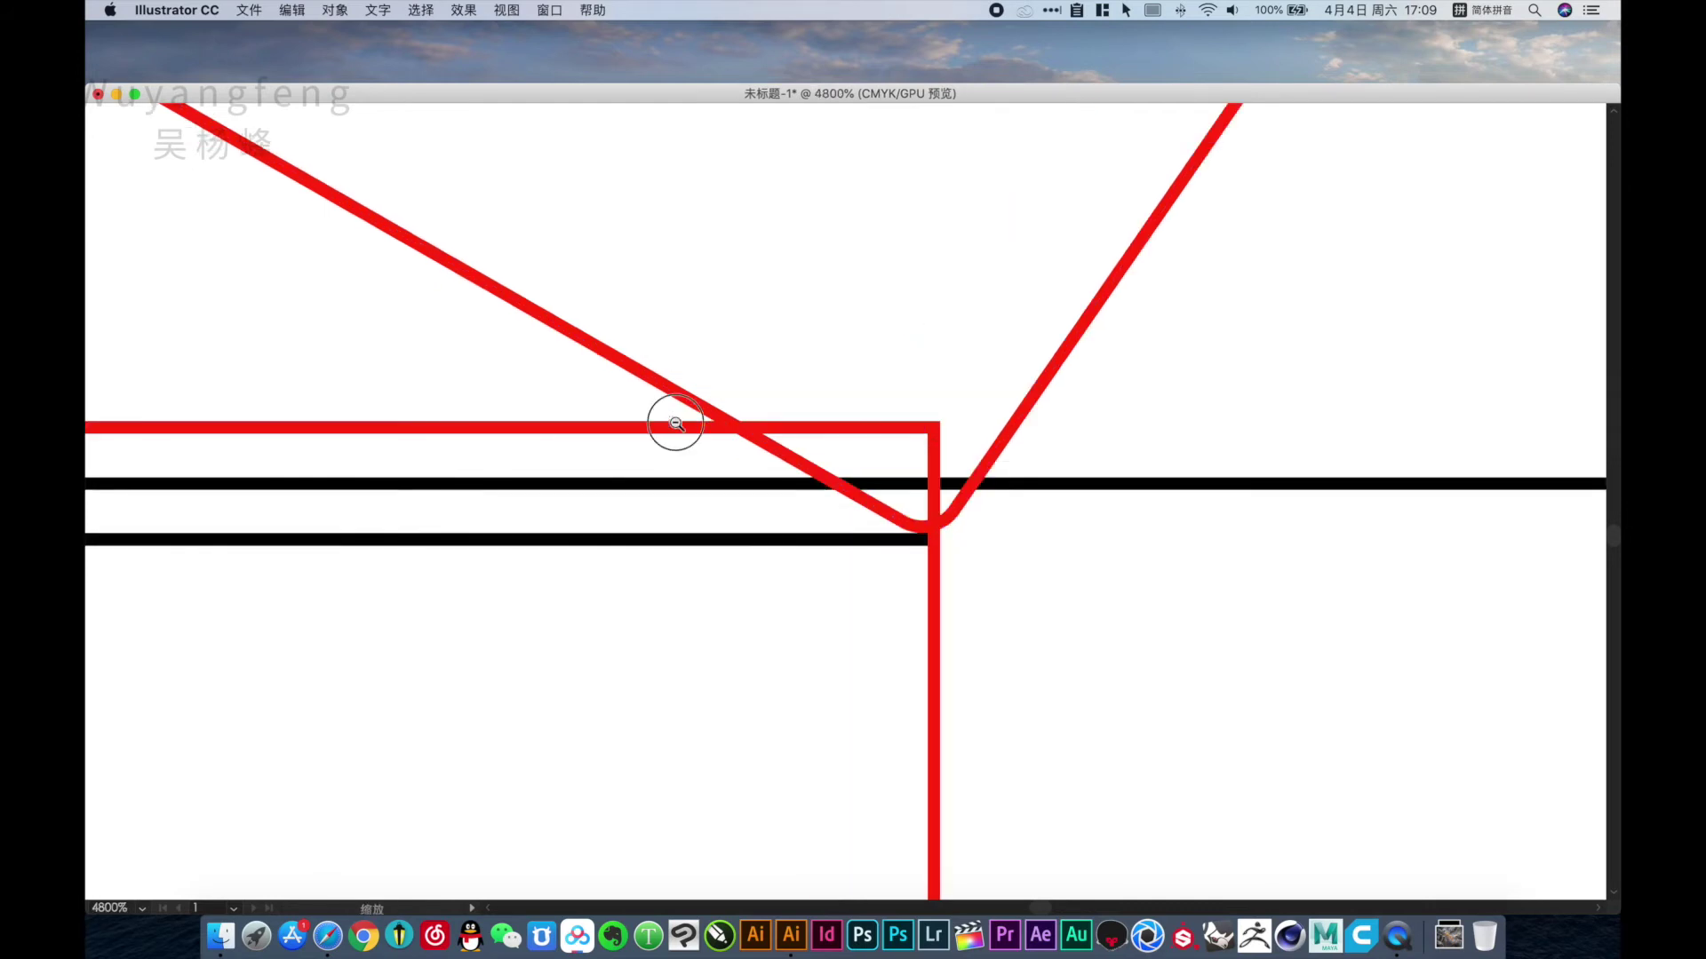
{"action": "left_click", "coordinate": [797, 466], "text": "alt"}
{"action": "left_click_drag", "start_coordinate": [900, 497], "coordinate": [889, 418]}
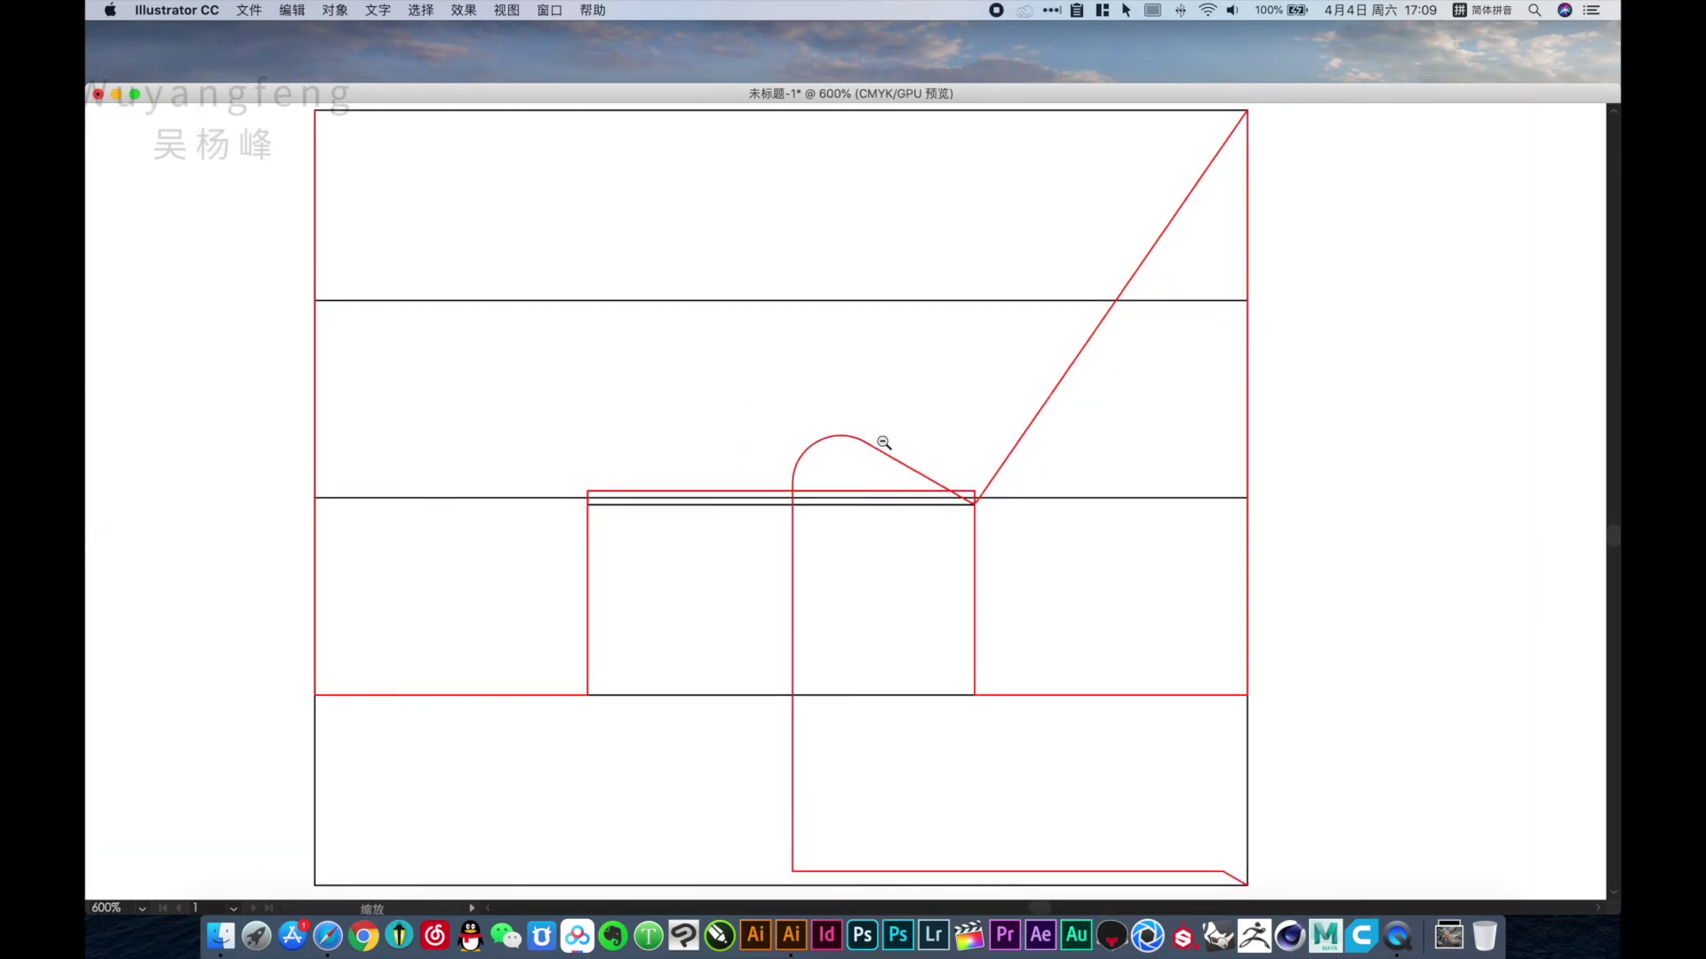
{"action": "left_click", "coordinate": [902, 451], "text": "alt"}
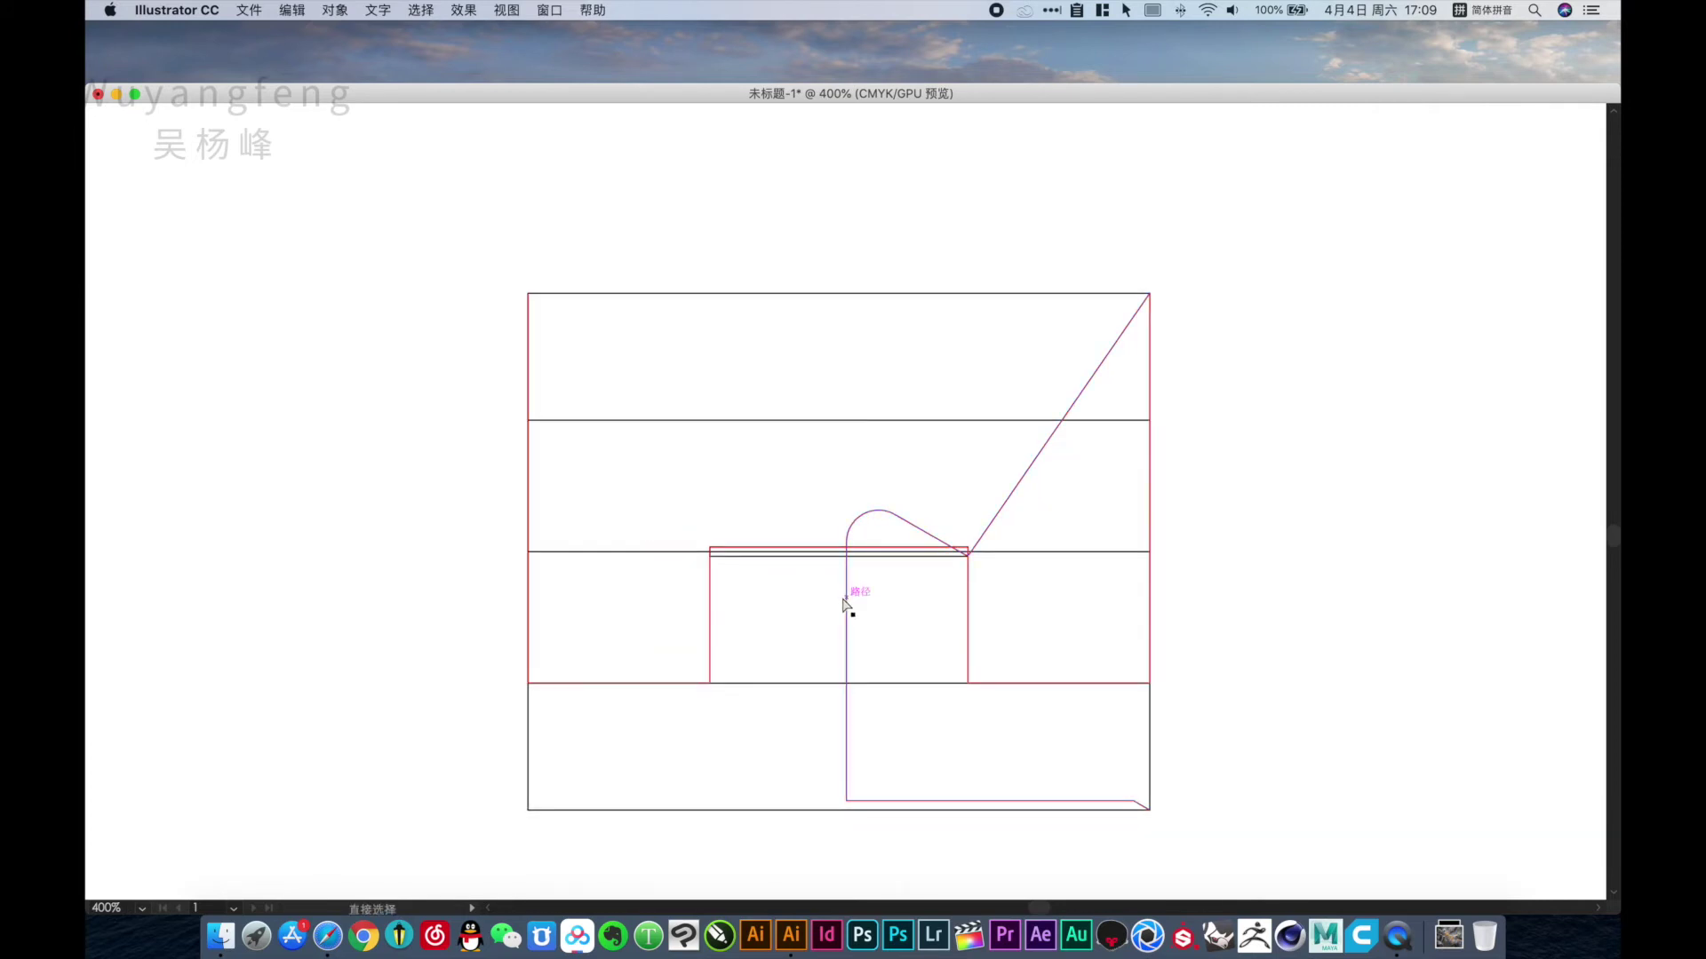
{"action": "left_click", "coordinate": [875, 629]}
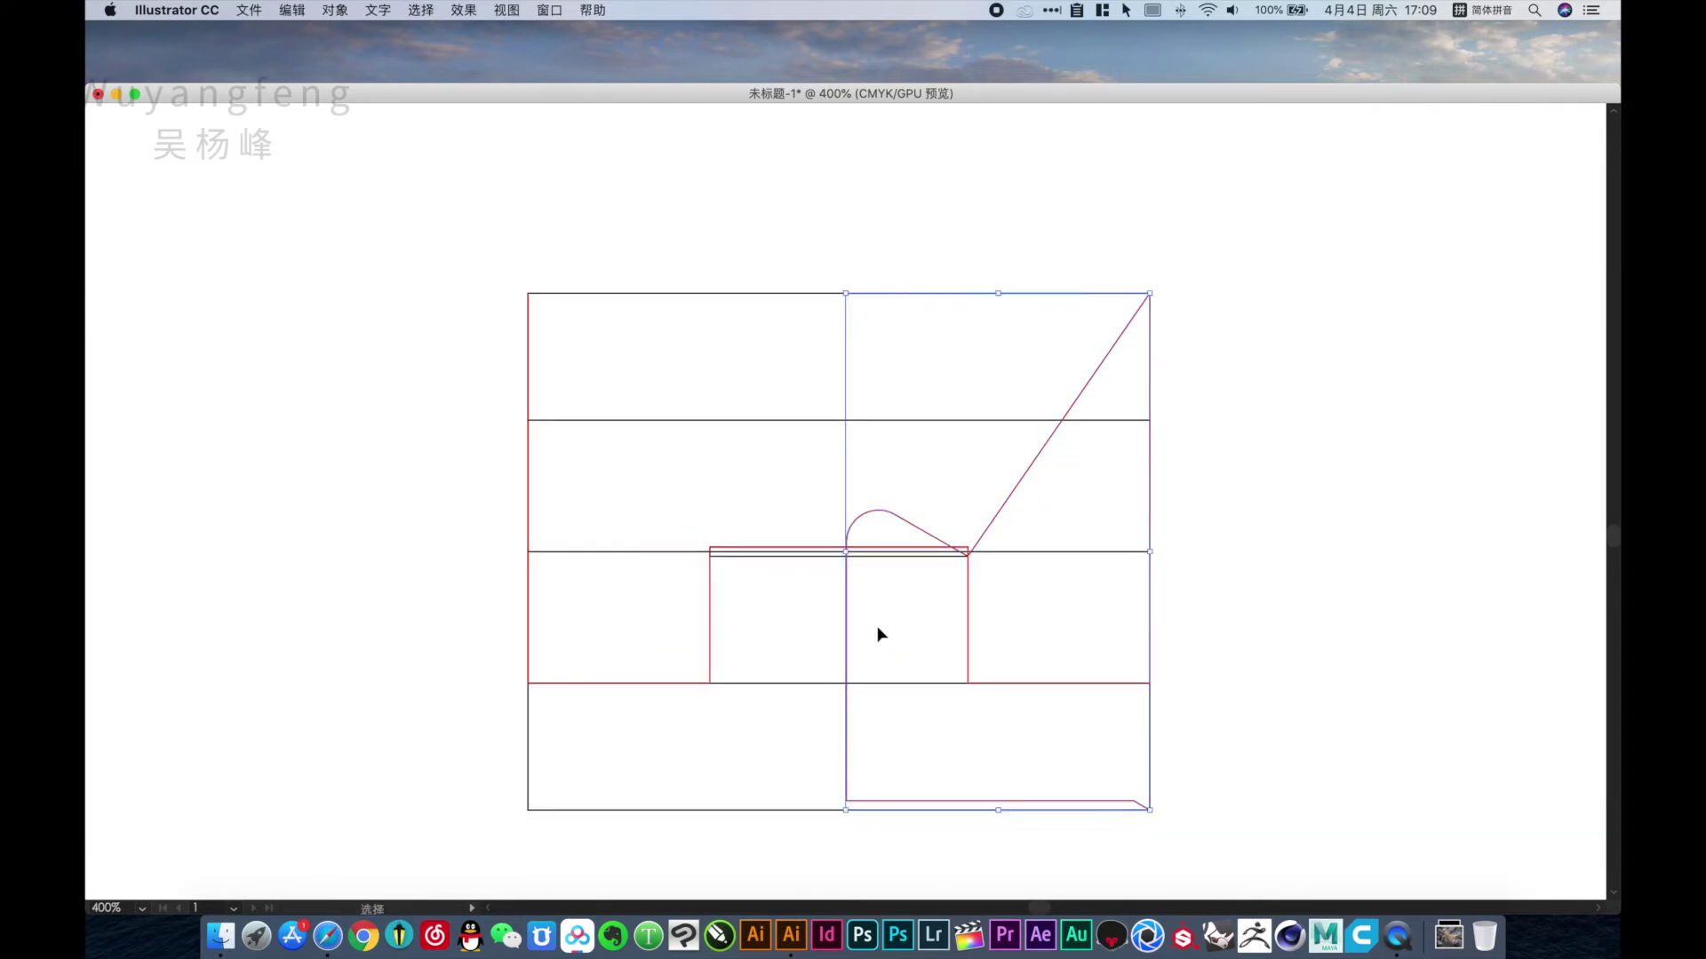
Start a red path at the box's bottom-left corner, running diagonally to the flap's left corner.
{"action": "key", "text": "super+shift+a"}
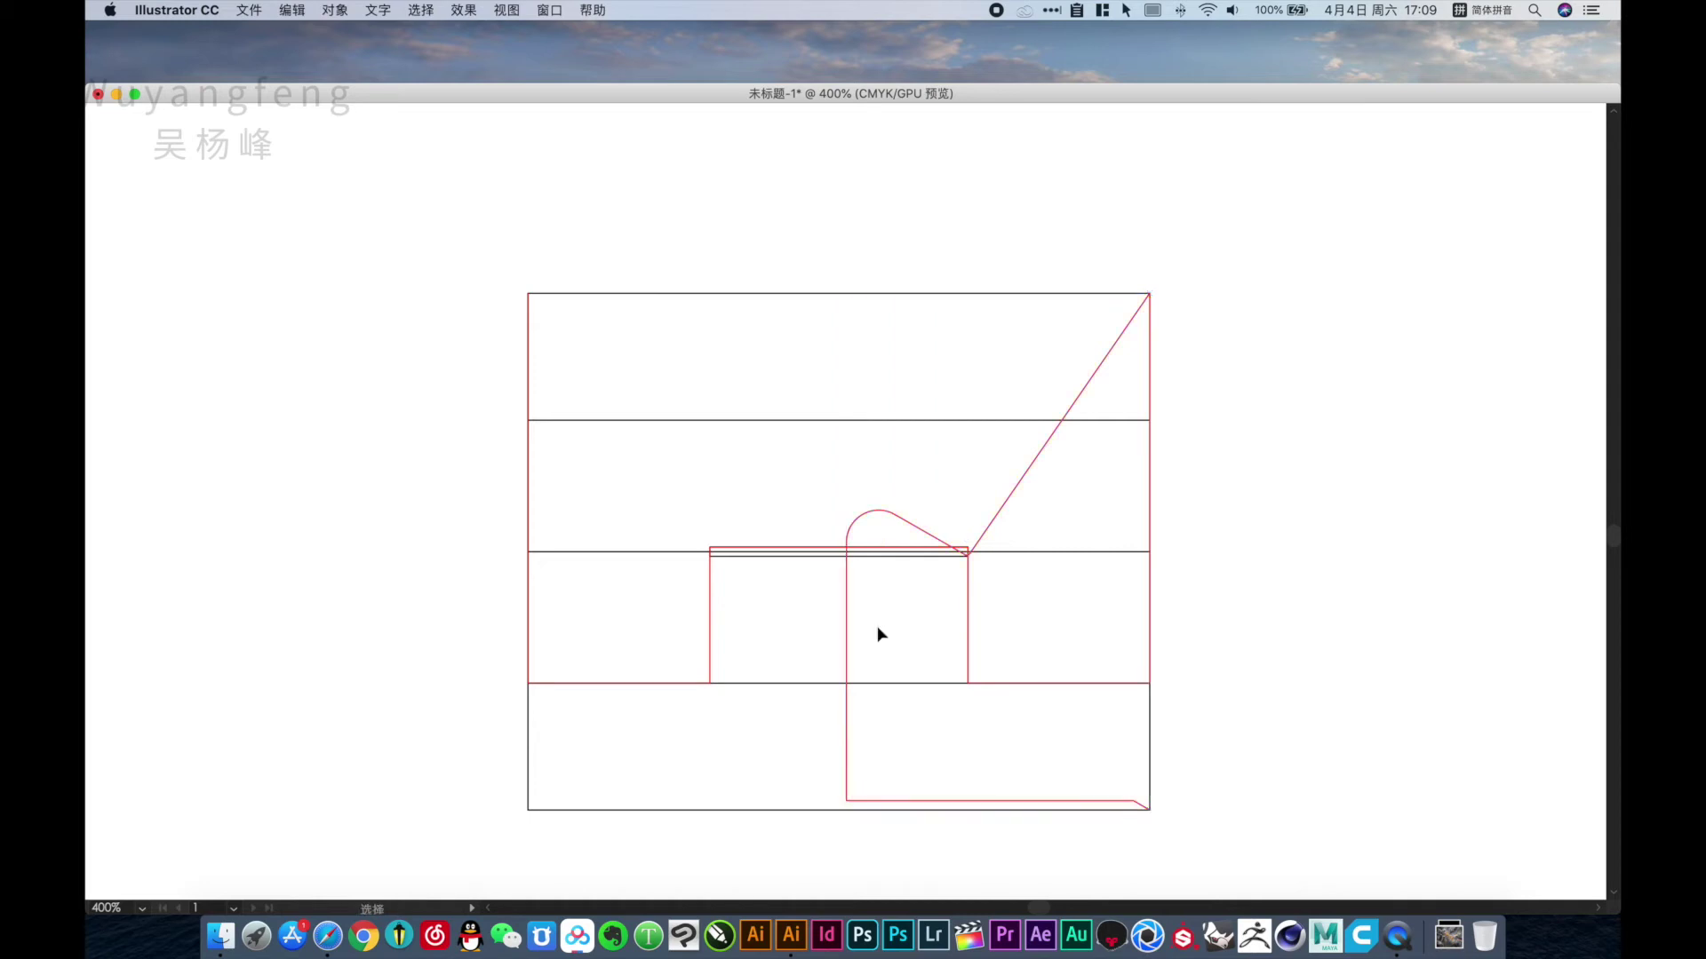
{"action": "key", "text": "p"}
{"action": "left_click", "coordinate": [528, 810]}
{"action": "scroll", "coordinate": [693, 563], "scroll_direction": "up", "scroll_amount": 5}
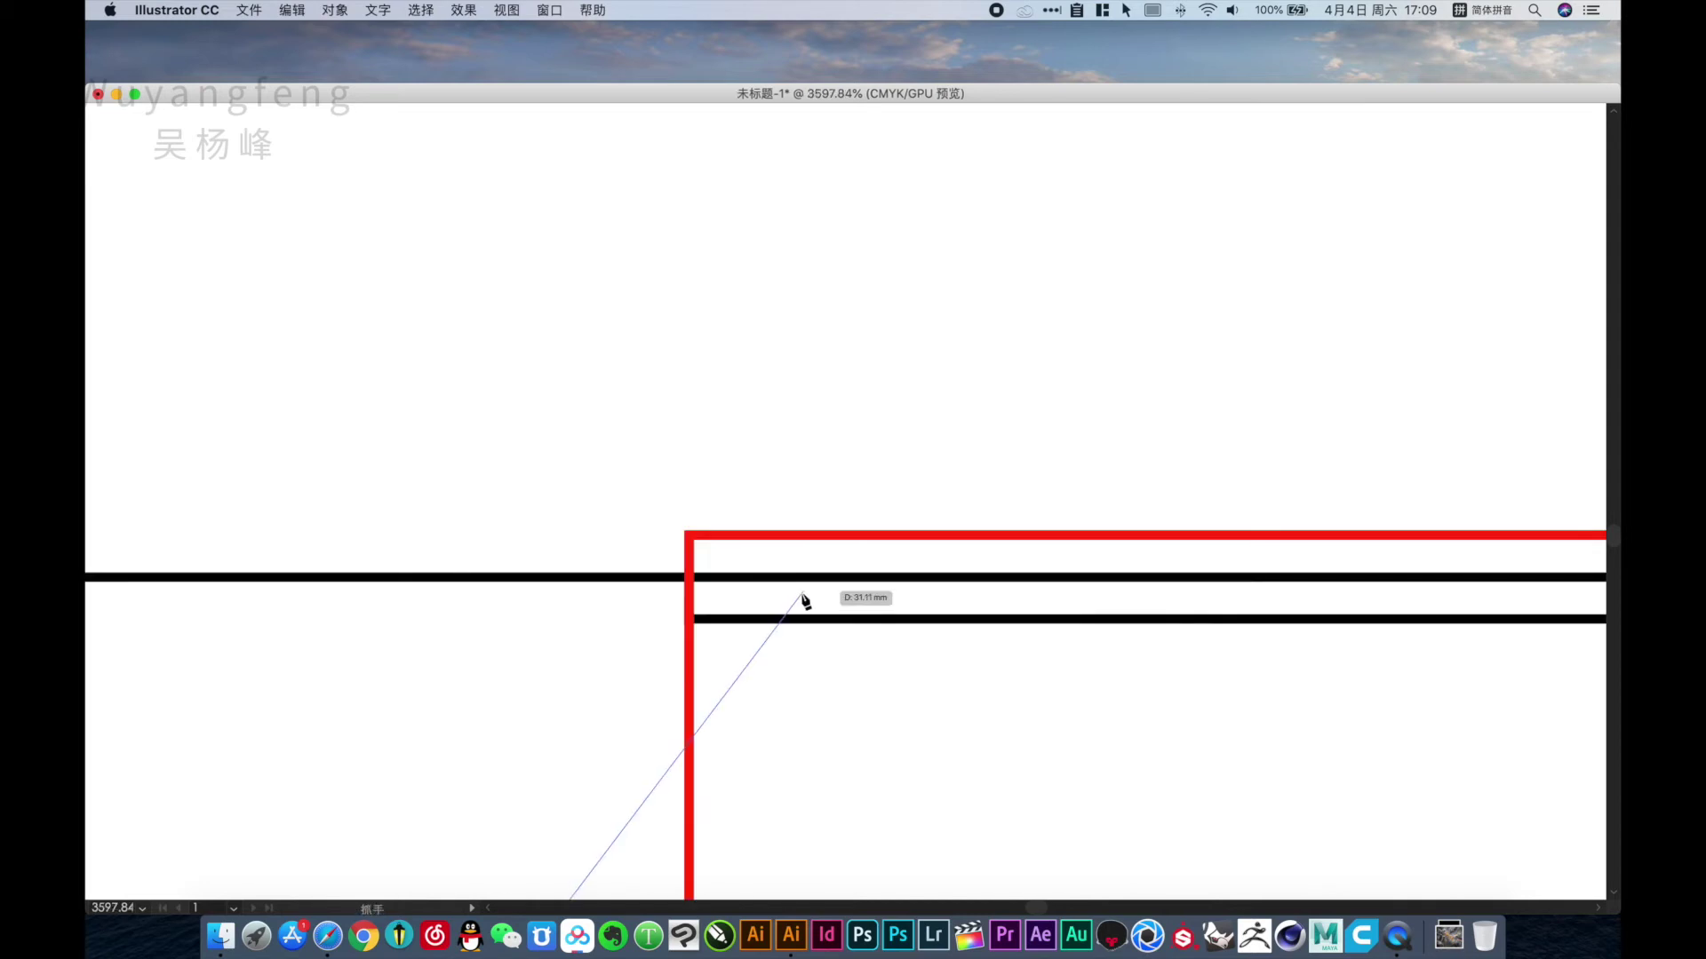
{"action": "left_click", "coordinate": [691, 622]}
{"action": "scroll", "coordinate": [819, 407], "scroll_direction": "down", "scroll_amount": 2}
{"action": "scroll", "coordinate": [818, 407], "scroll_direction": "down", "scroll_amount": 2}
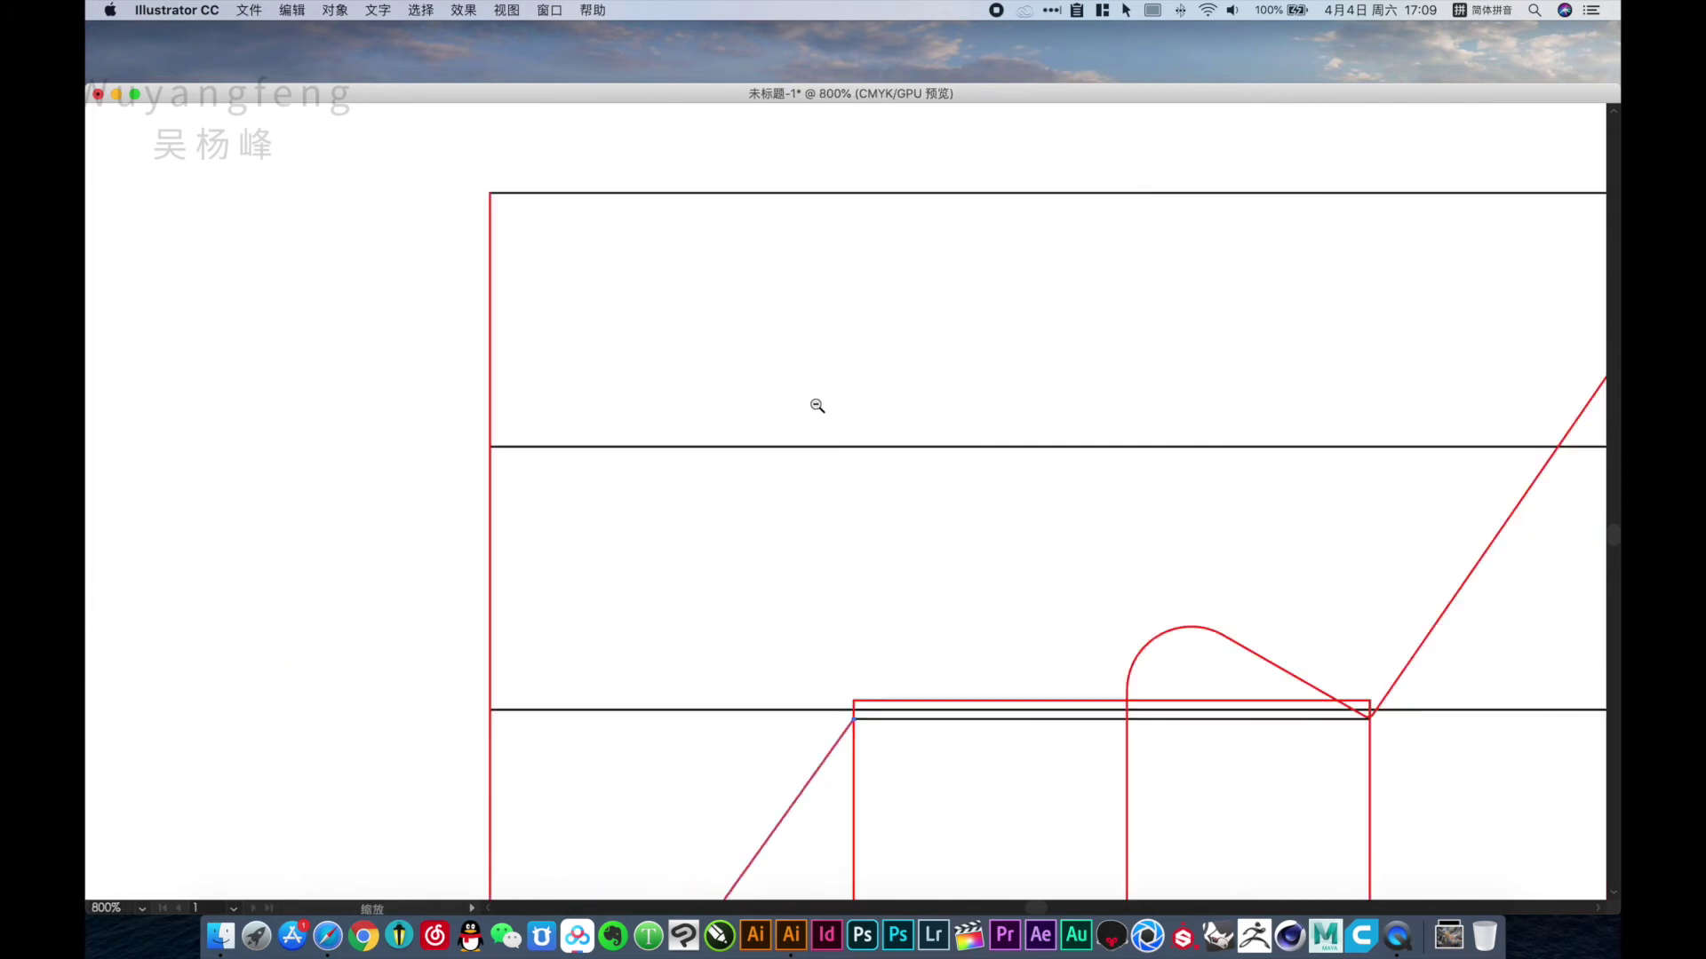
Continue the path up to the upper fold line, right along it, and down to the flap's right corner.
{"action": "left_click", "coordinate": [854, 447]}
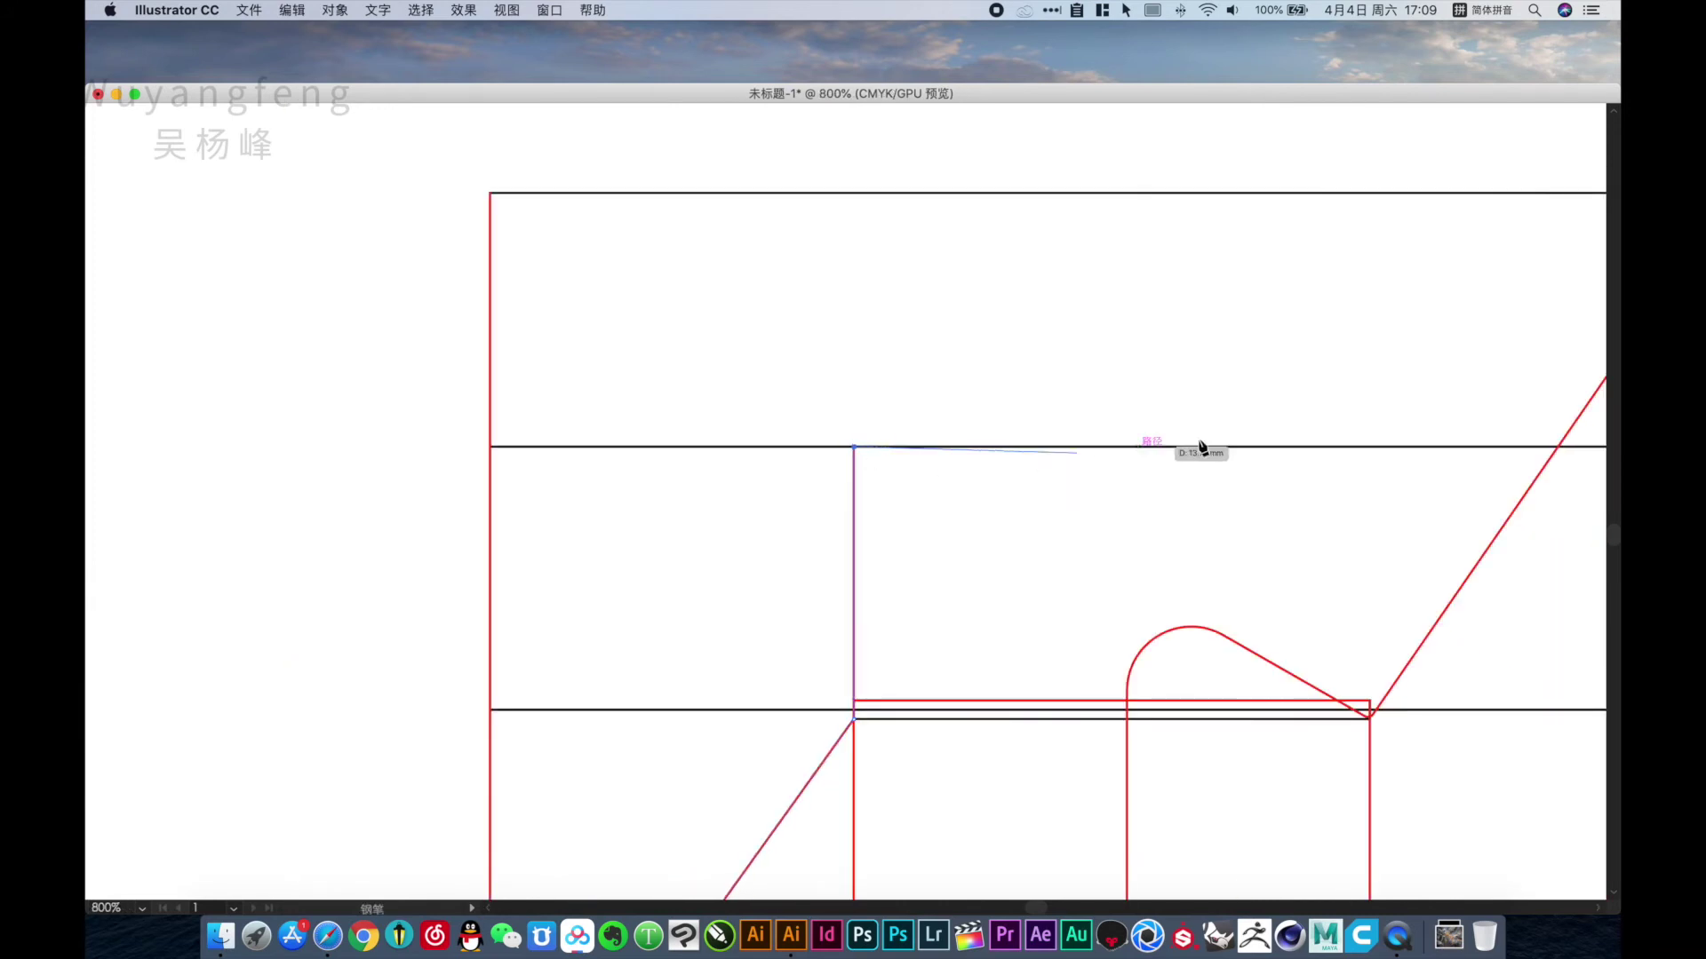
{"action": "left_click", "coordinate": [1370, 448]}
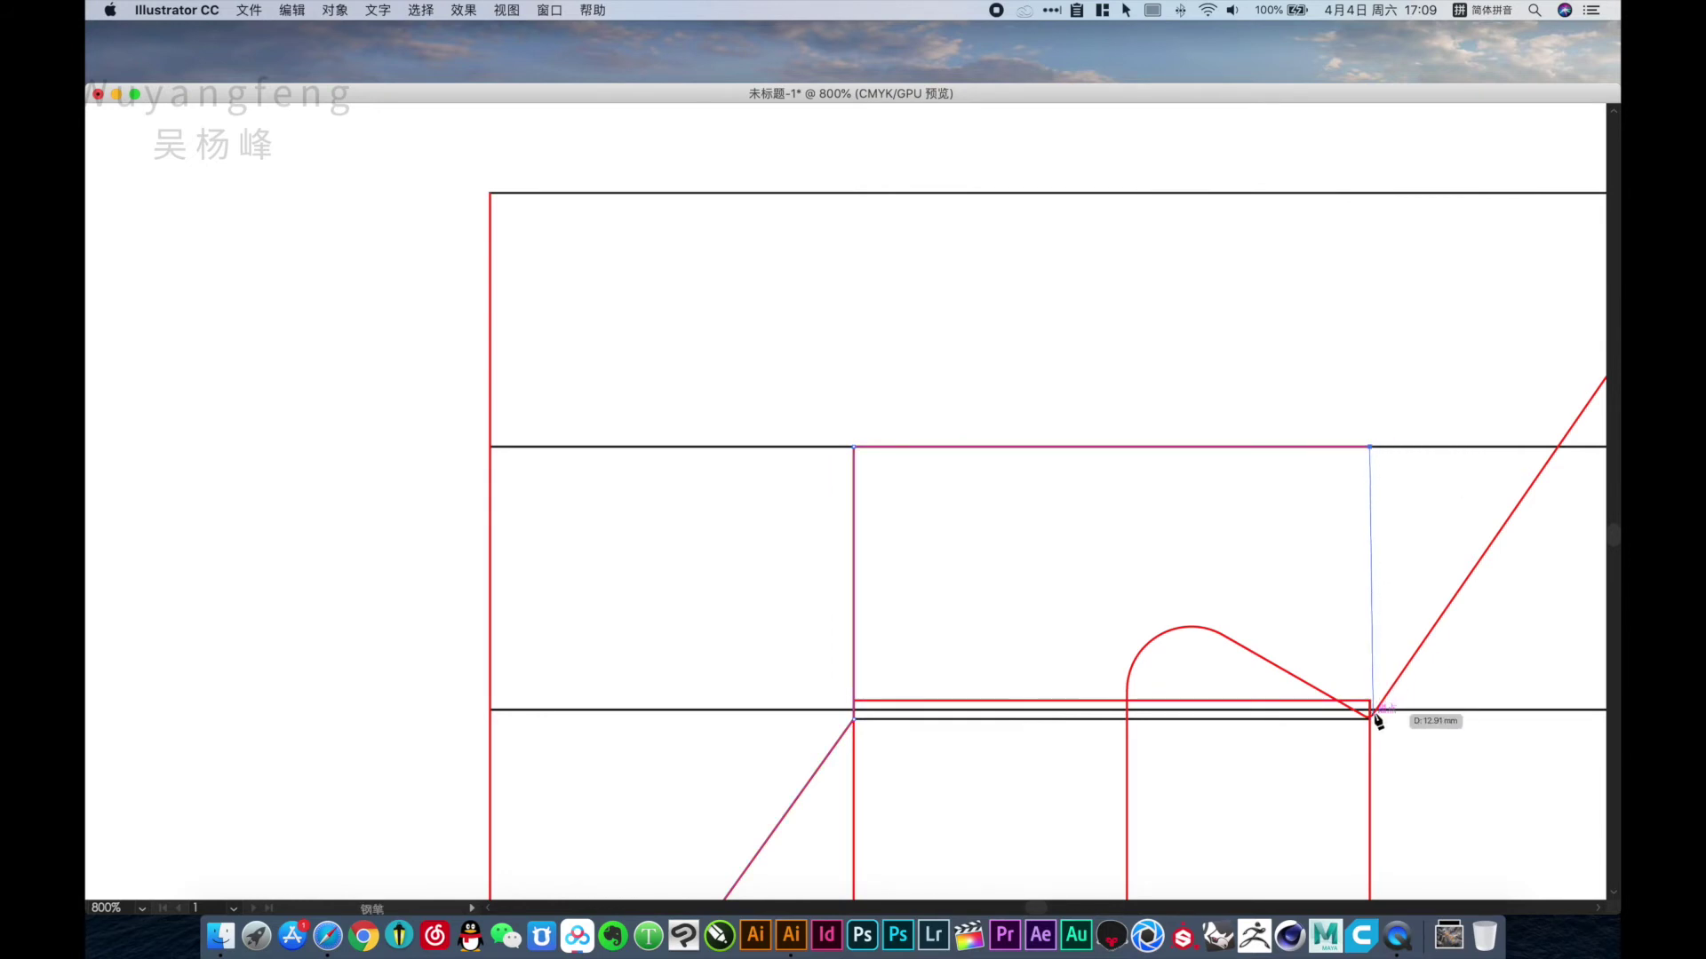
{"action": "scroll", "coordinate": [1359, 711], "scroll_direction": "up", "scroll_amount": 5, "text": "alt"}
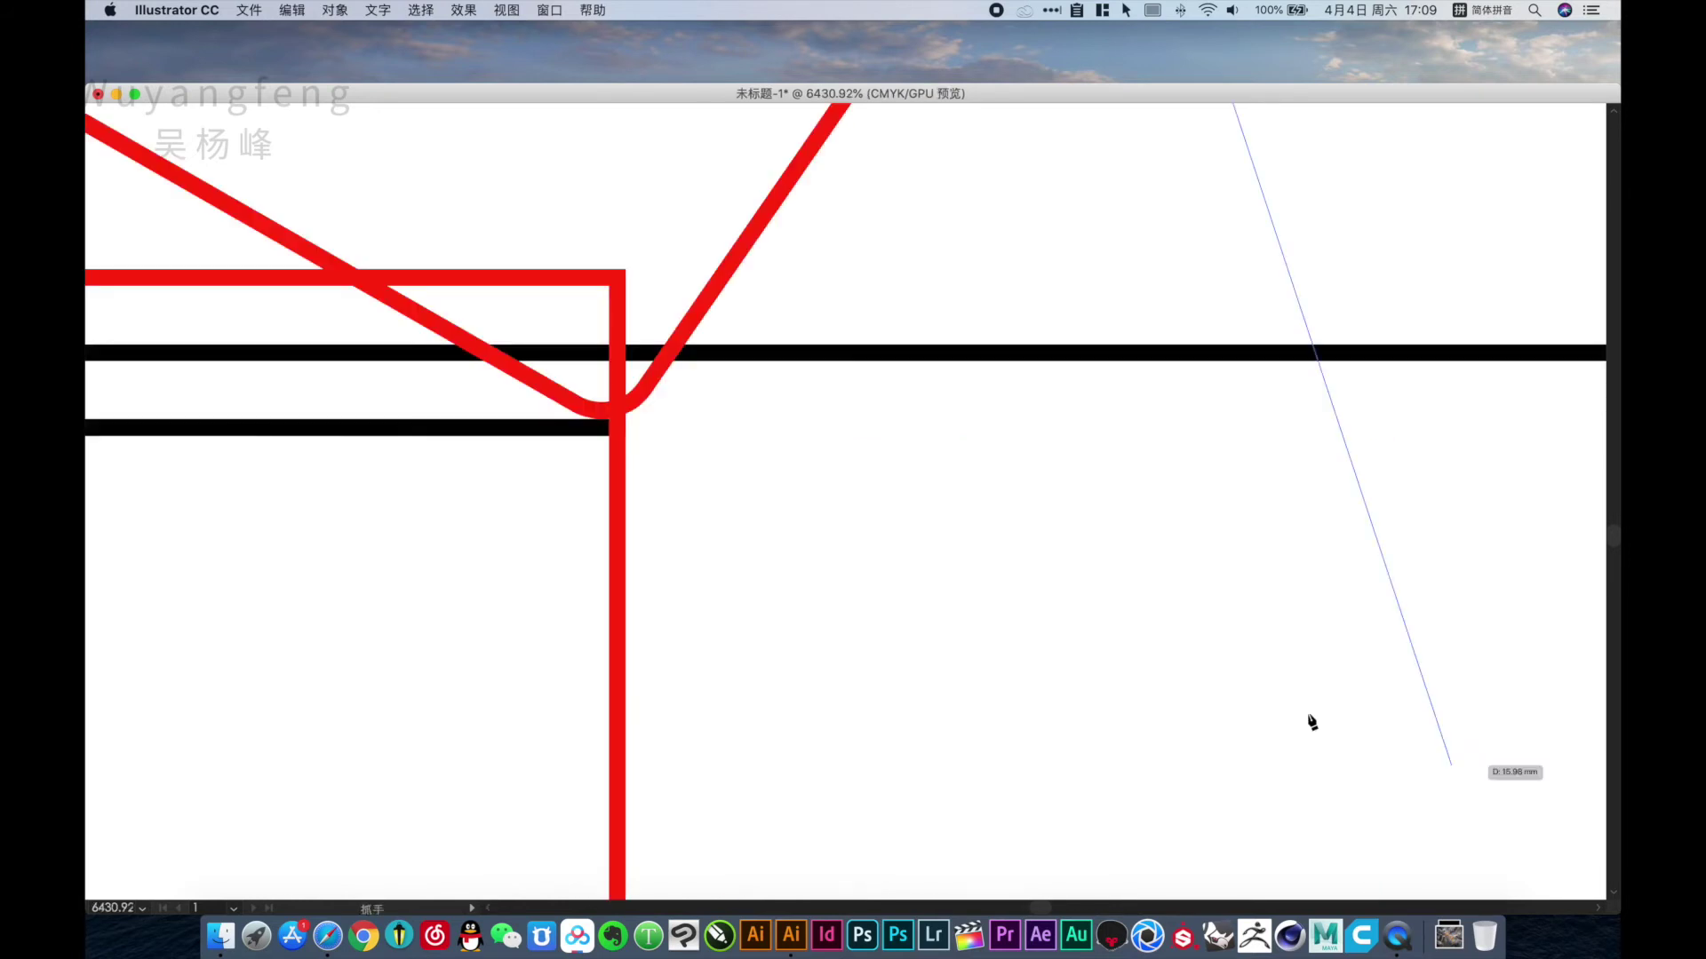
{"action": "left_click", "coordinate": [622, 438]}
{"action": "scroll", "coordinate": [837, 579], "scroll_direction": "down", "scroll_amount": 5, "text": "alt"}
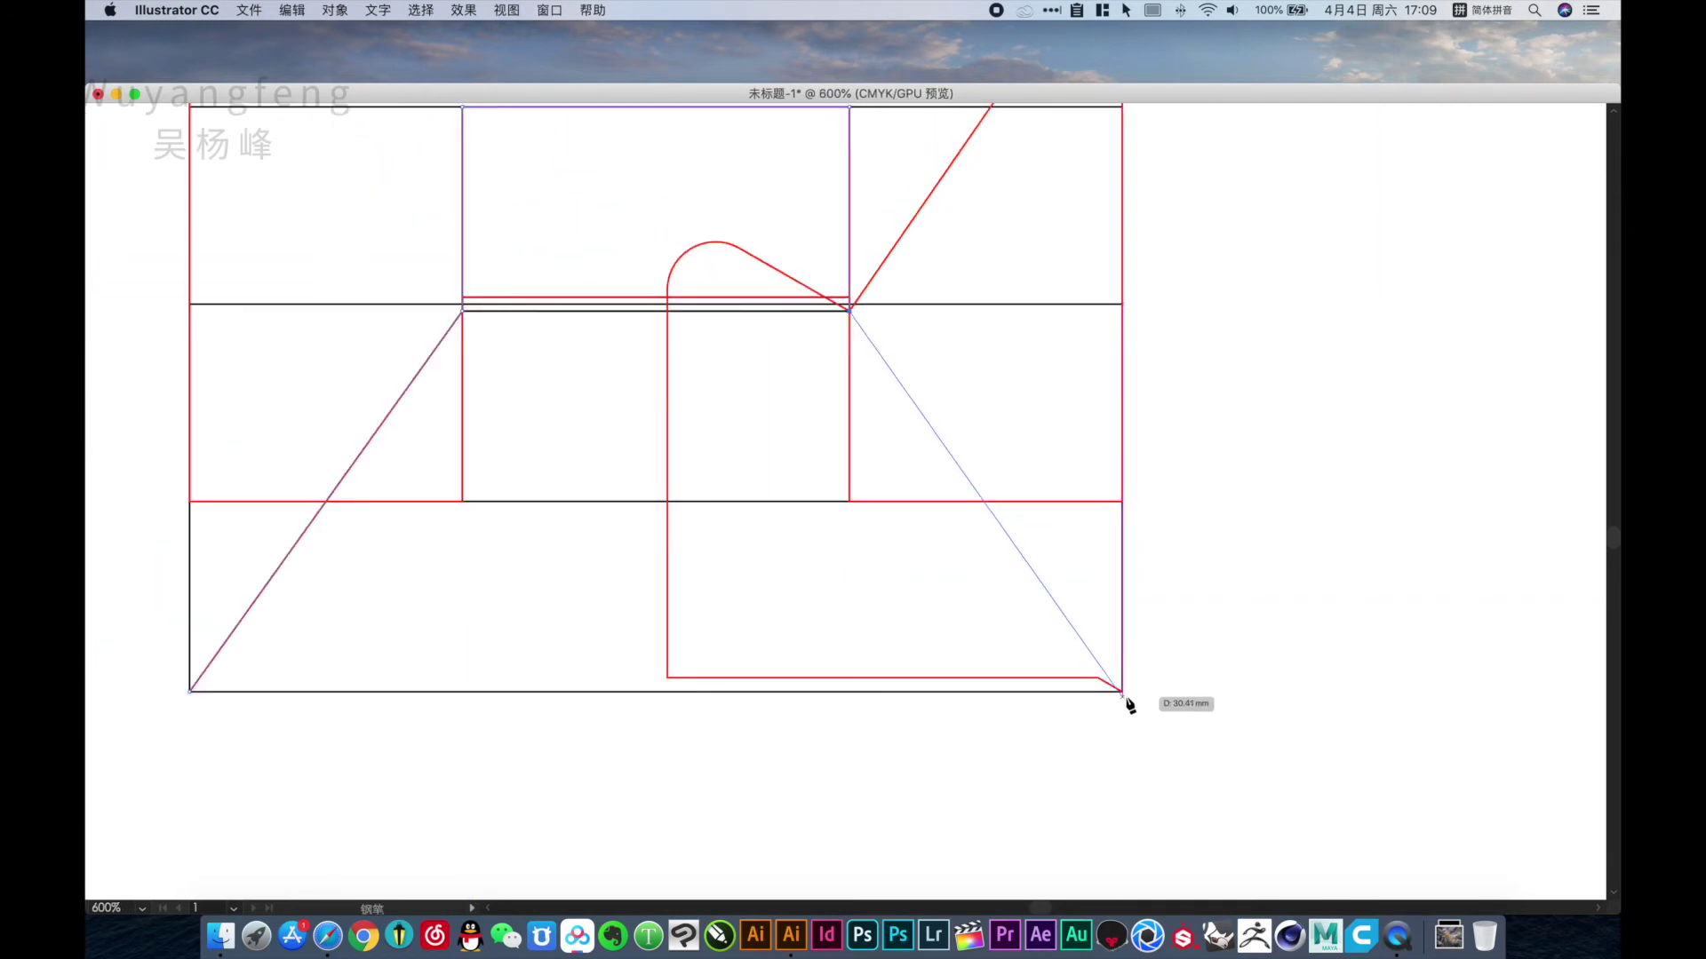
{"action": "key", "text": "ctrl+minus"}
Marquee-select the central rectangle's two top corners.
{"action": "left_click_drag", "start_coordinate": [807, 445], "coordinate": [853, 515]}
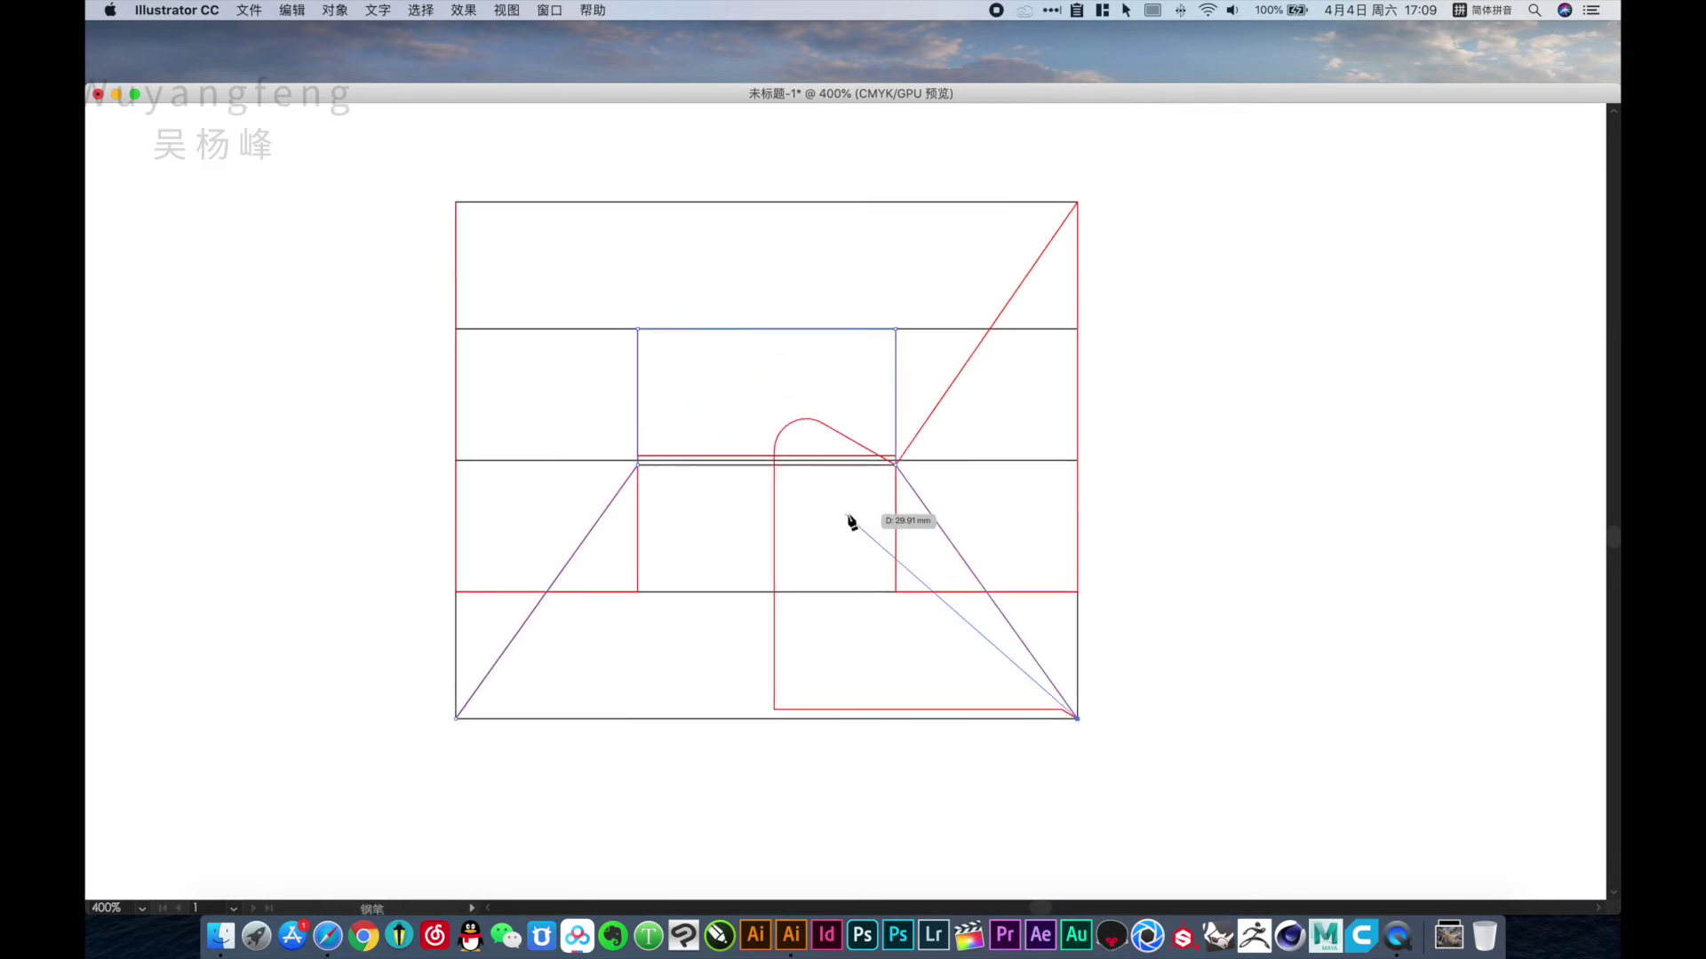
{"action": "left_click", "coordinate": [991, 484]}
{"action": "left_click_drag", "start_coordinate": [887, 376], "coordinate": [896, 410]}
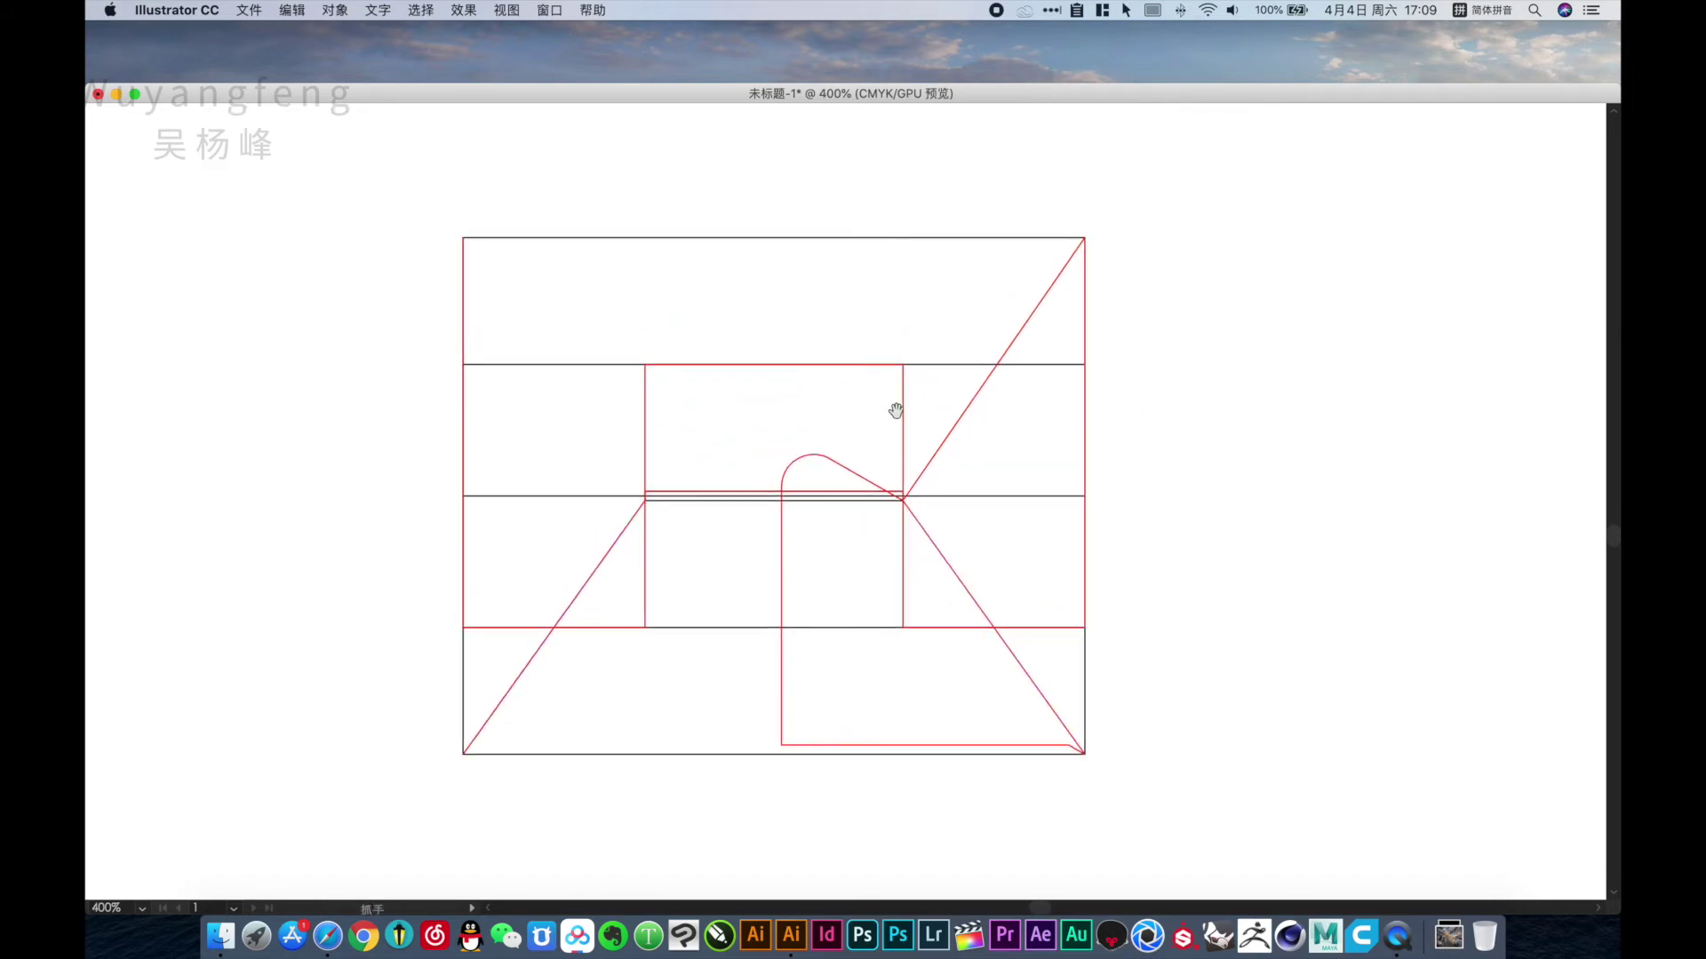
{"action": "left_click_drag", "start_coordinate": [622, 342], "coordinate": [929, 399]}
Round the central rectangle's top corners to a 4 mm radius.
{"action": "key", "text": "Tab"}
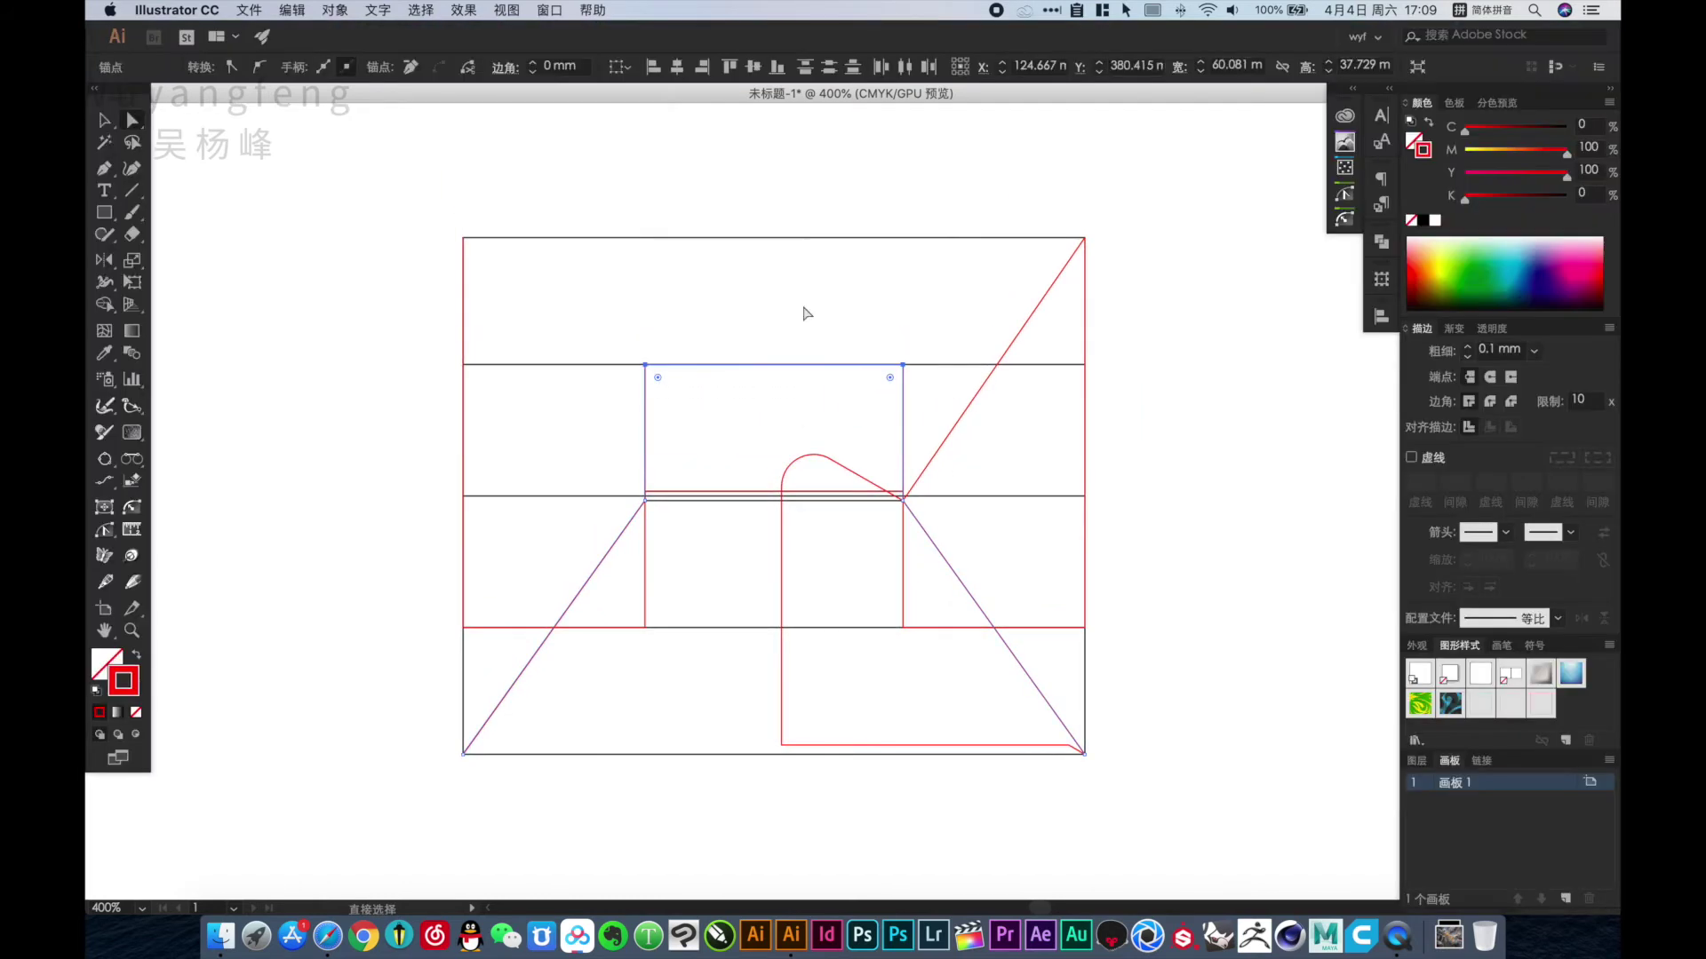
{"action": "scroll", "coordinate": [531, 68], "scroll_direction": "up", "scroll_amount": 2}
{"action": "scroll", "coordinate": [531, 68], "scroll_direction": "up", "scroll_amount": 2}
{"action": "left_click", "coordinate": [811, 260]}
{"action": "key", "text": "v"}
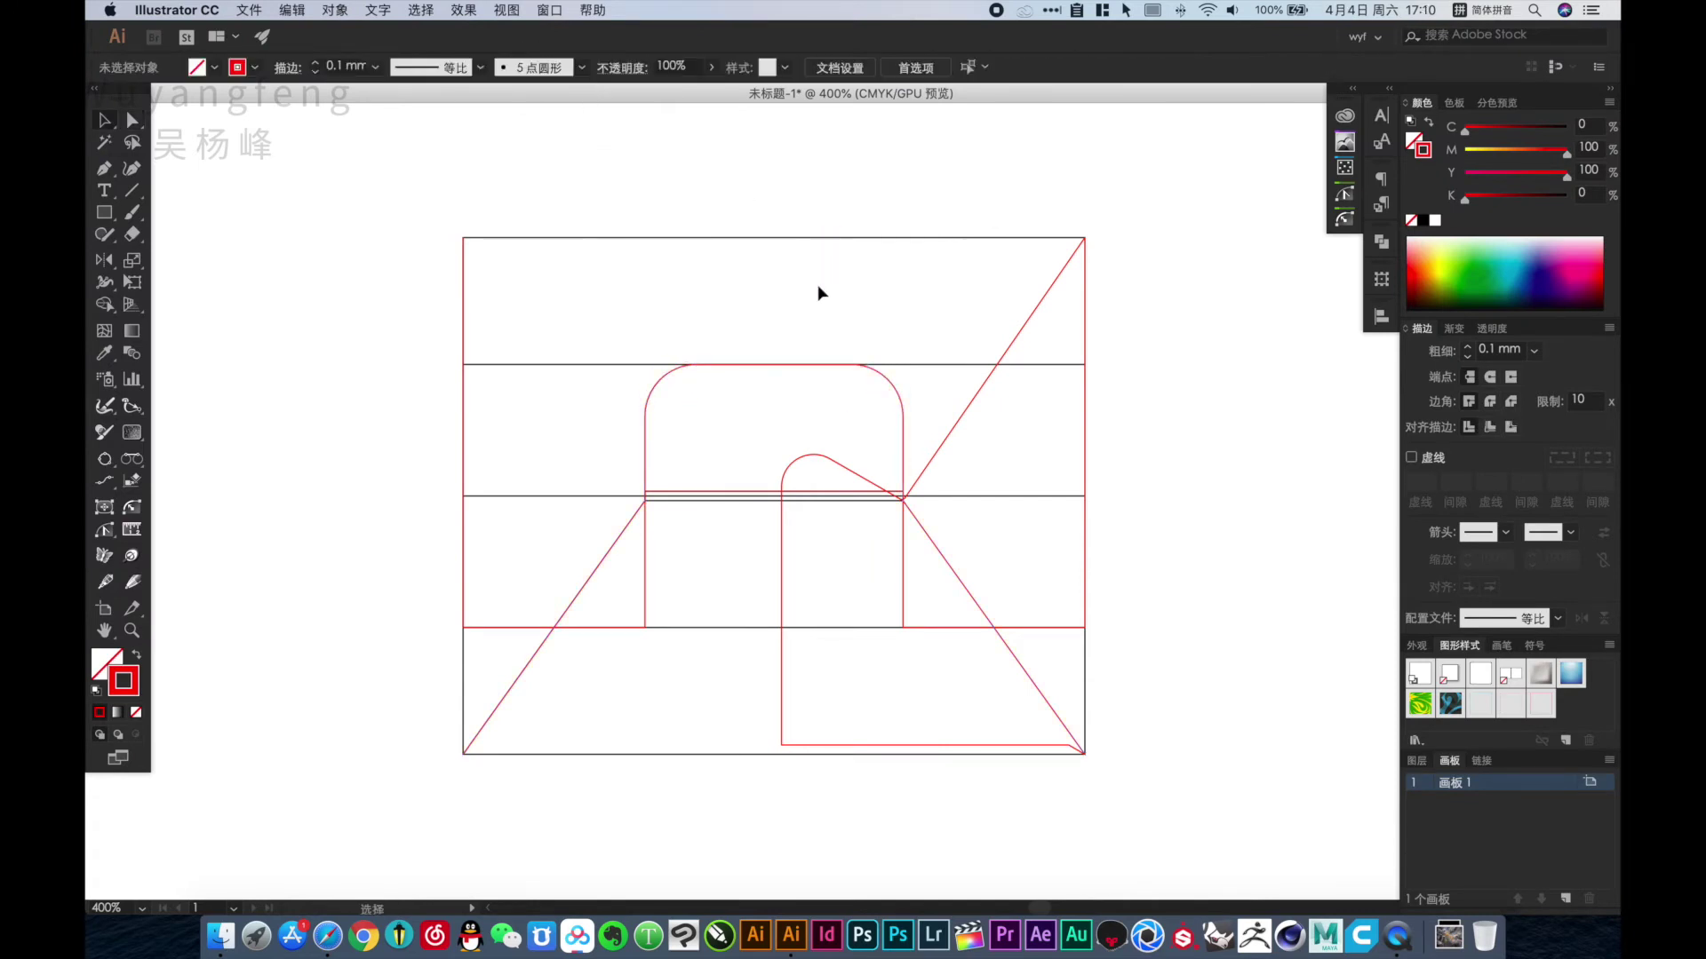
{"action": "key", "text": "Tab"}
Select the rounded shape and set the Keyboard Increment preference to 0.5.
{"action": "key", "text": "super+minus"}
{"action": "left_click_drag", "start_coordinate": [636, 525], "coordinate": [370, 533]}
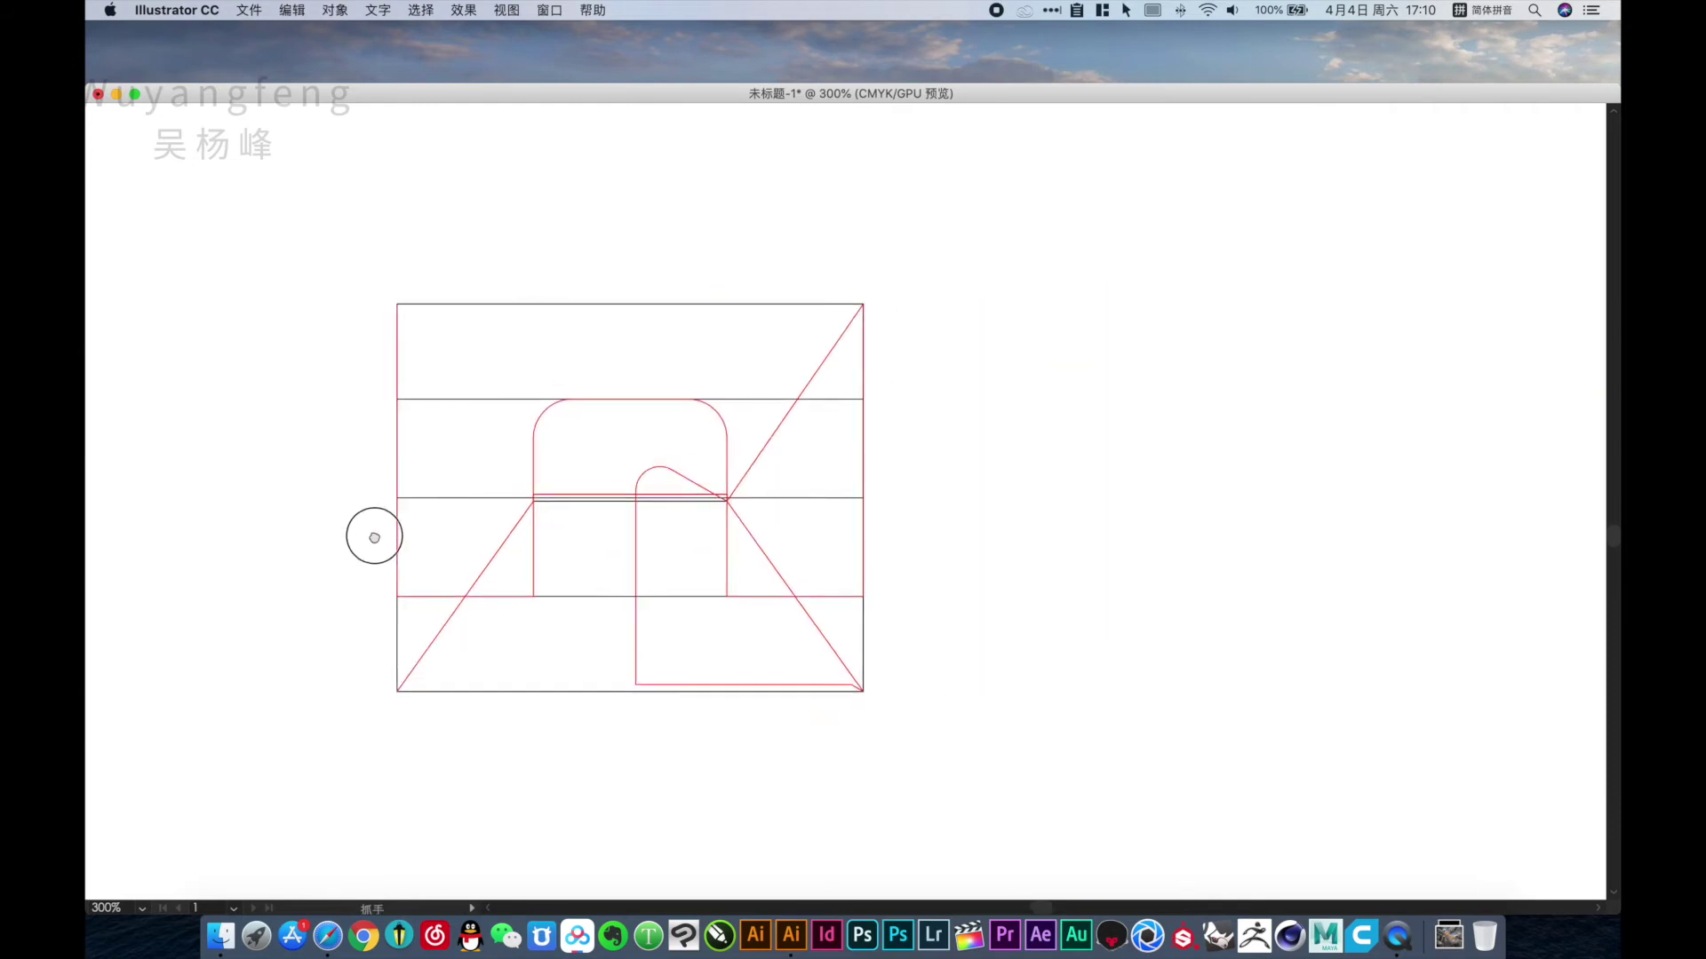
{"action": "key", "text": "z"}
{"action": "left_click", "coordinate": [647, 533]}
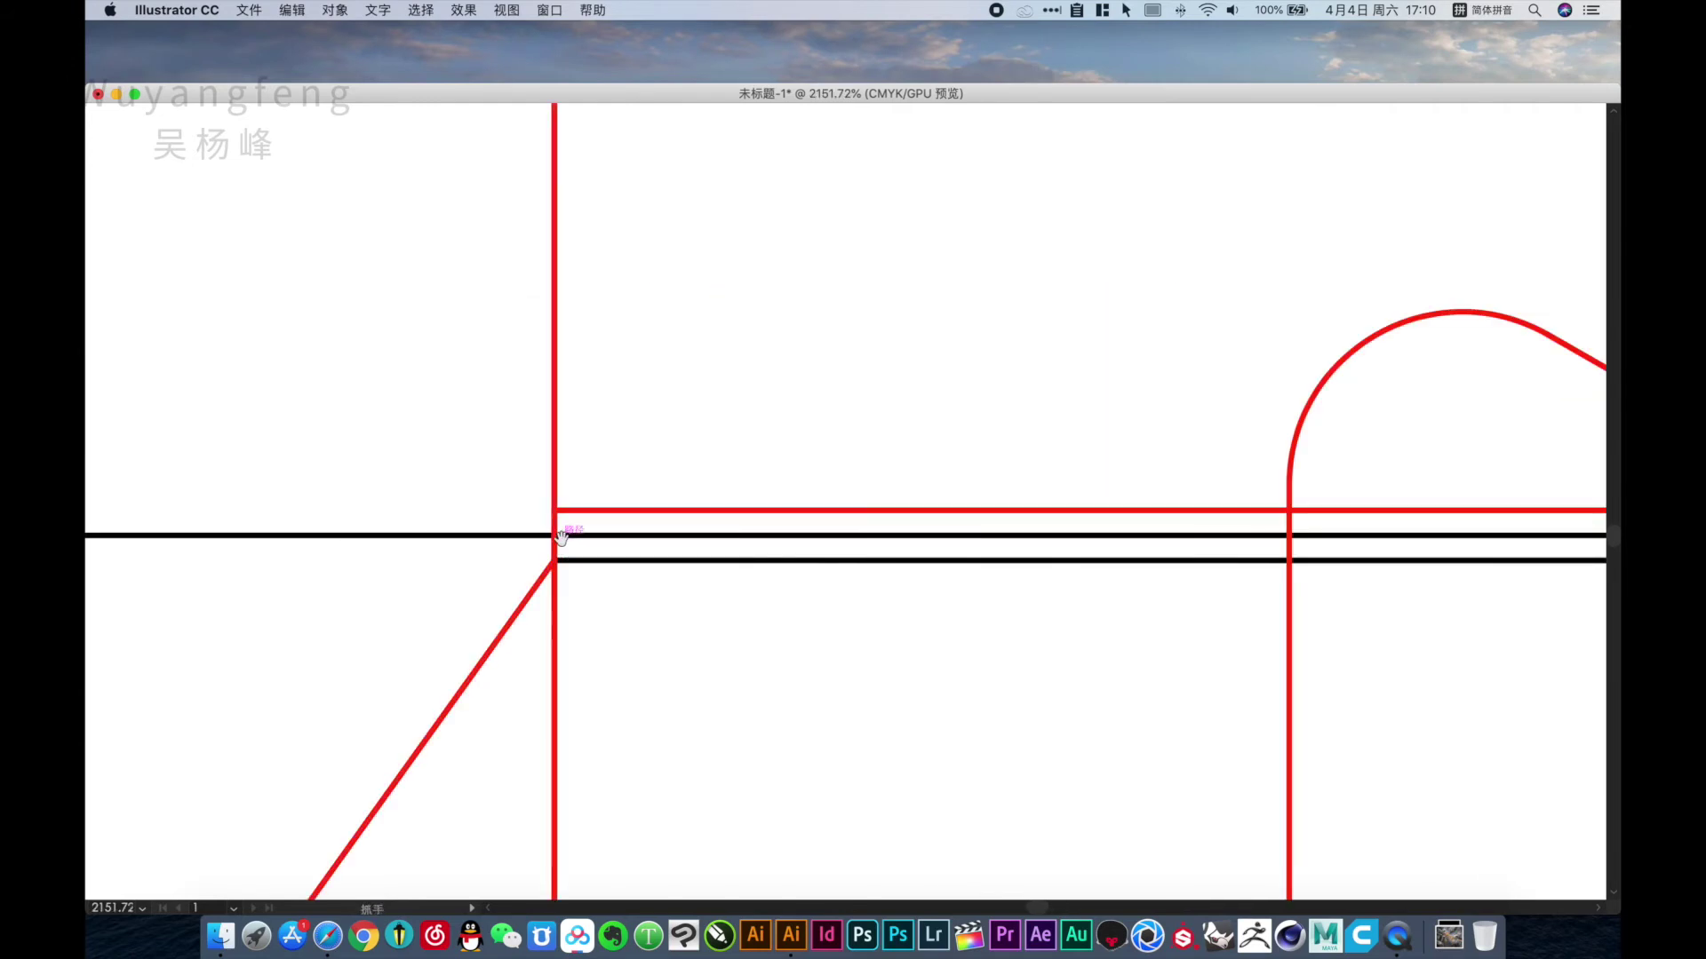
{"action": "left_click", "coordinate": [584, 519], "text": "alt"}
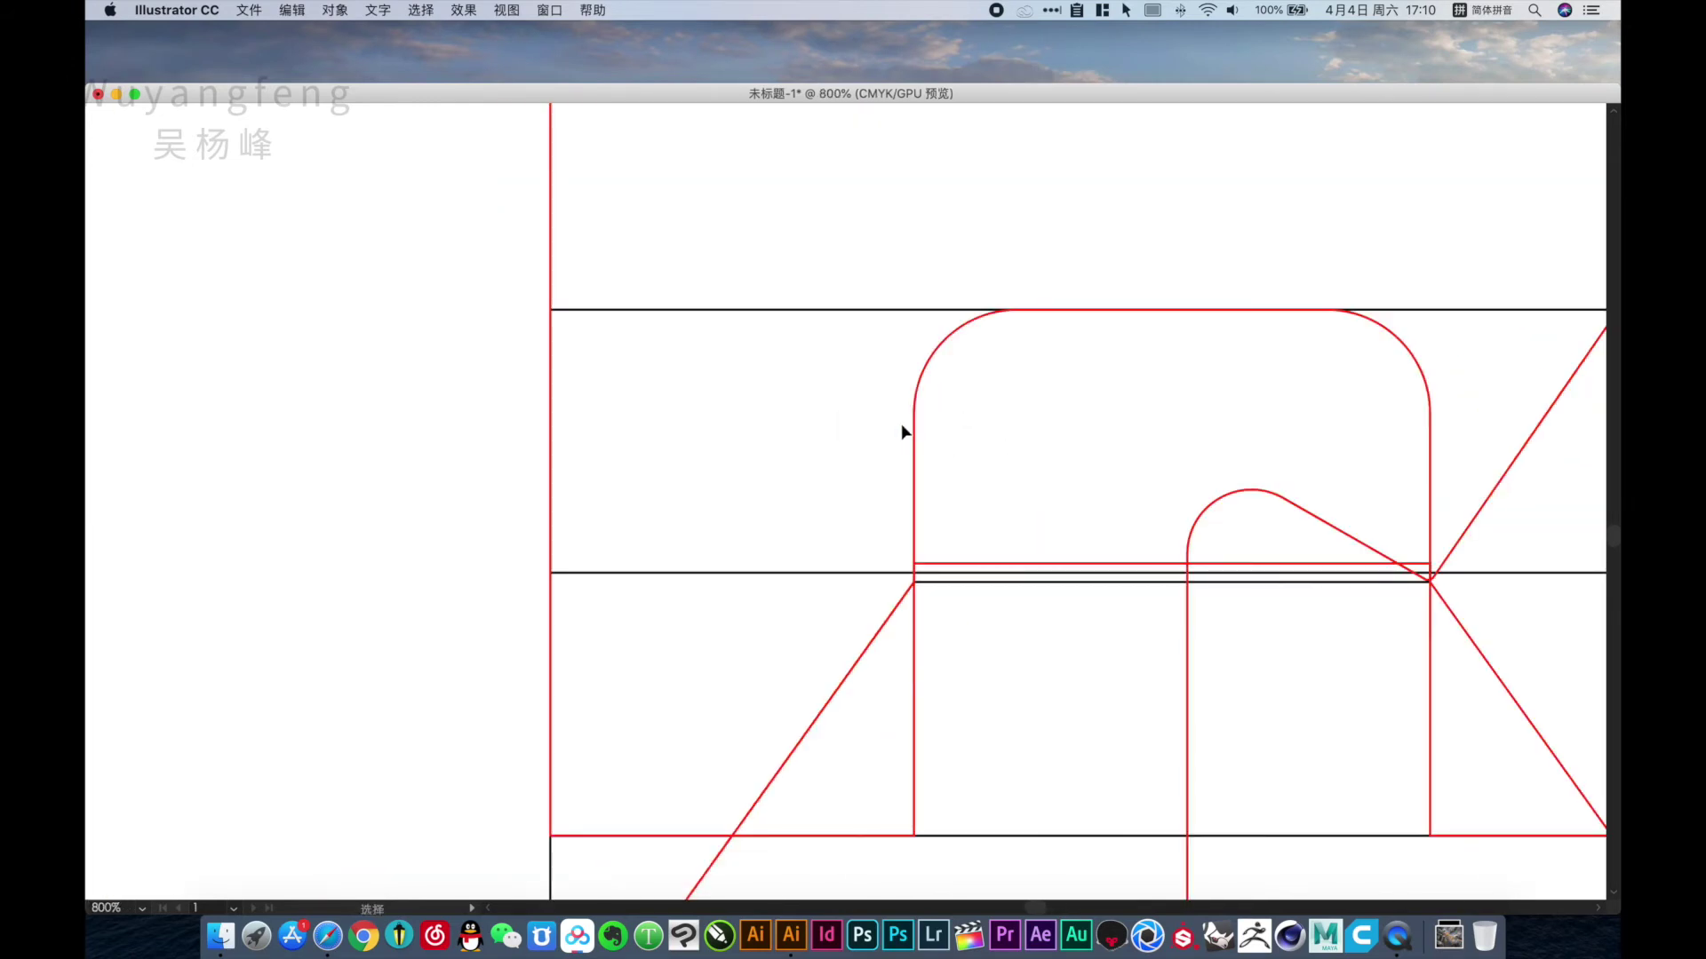
{"action": "key", "text": "v"}
{"action": "left_click_drag", "start_coordinate": [850, 278], "coordinate": [1066, 627]}
{"action": "key", "text": "ctrl+k"}
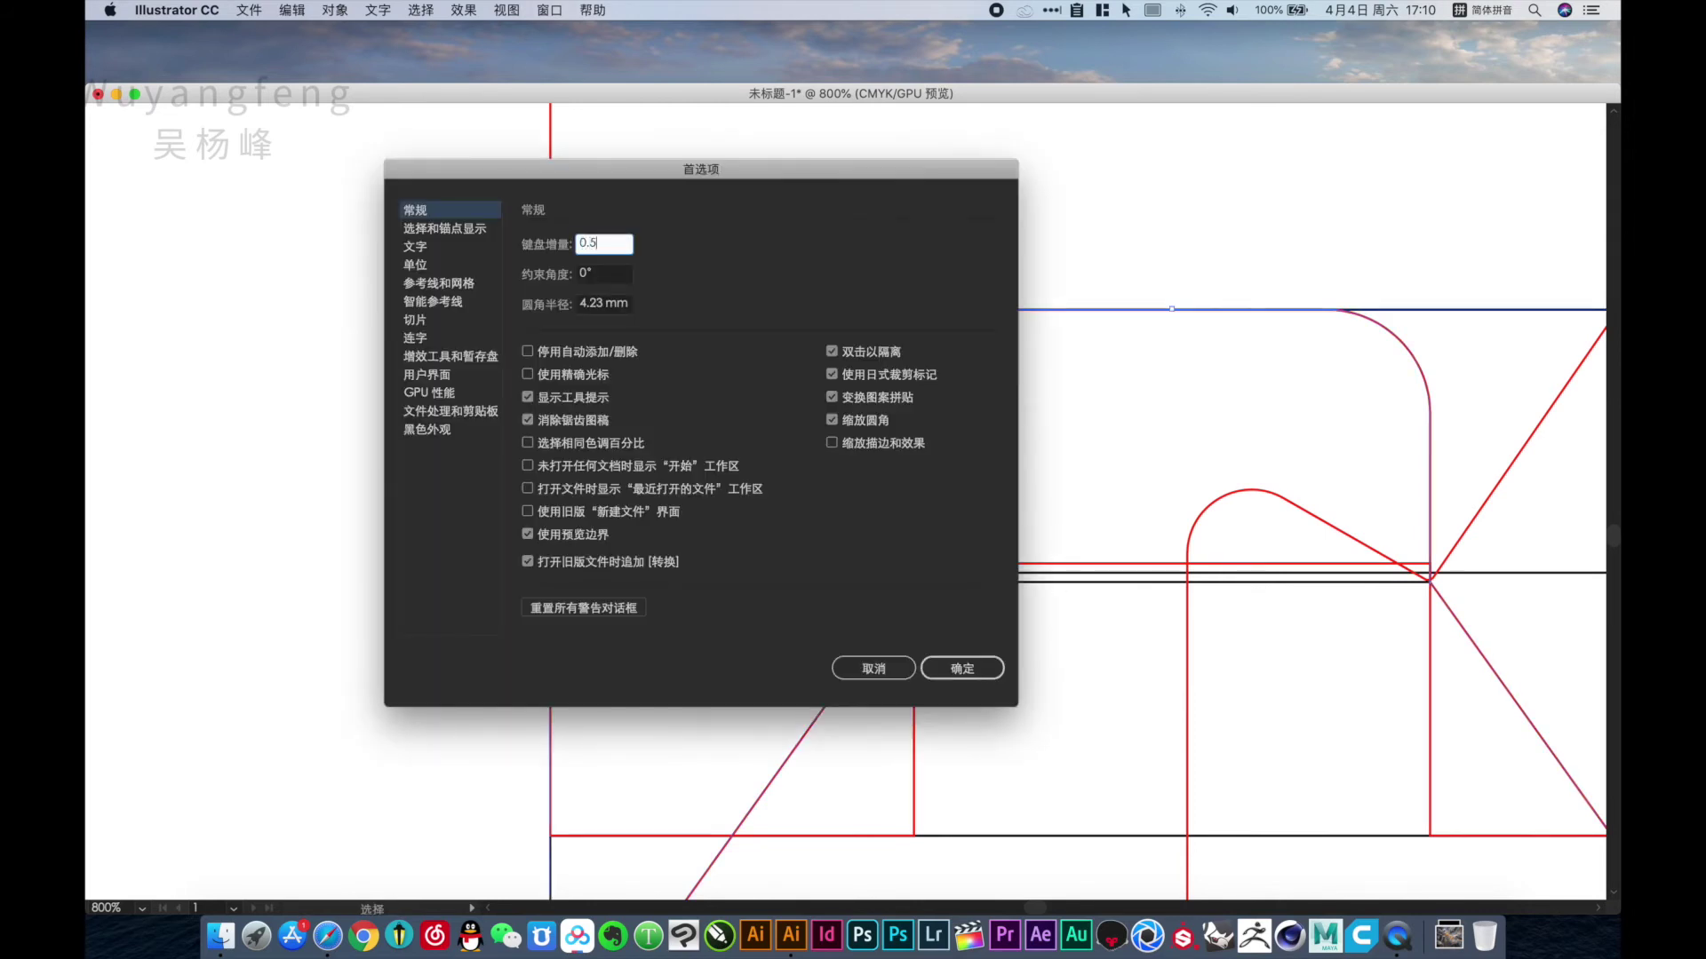
{"action": "key", "text": "Return"}
Nudge the rounded shape's right-side anchors left to meet the diagonal.
{"action": "key", "text": "a"}
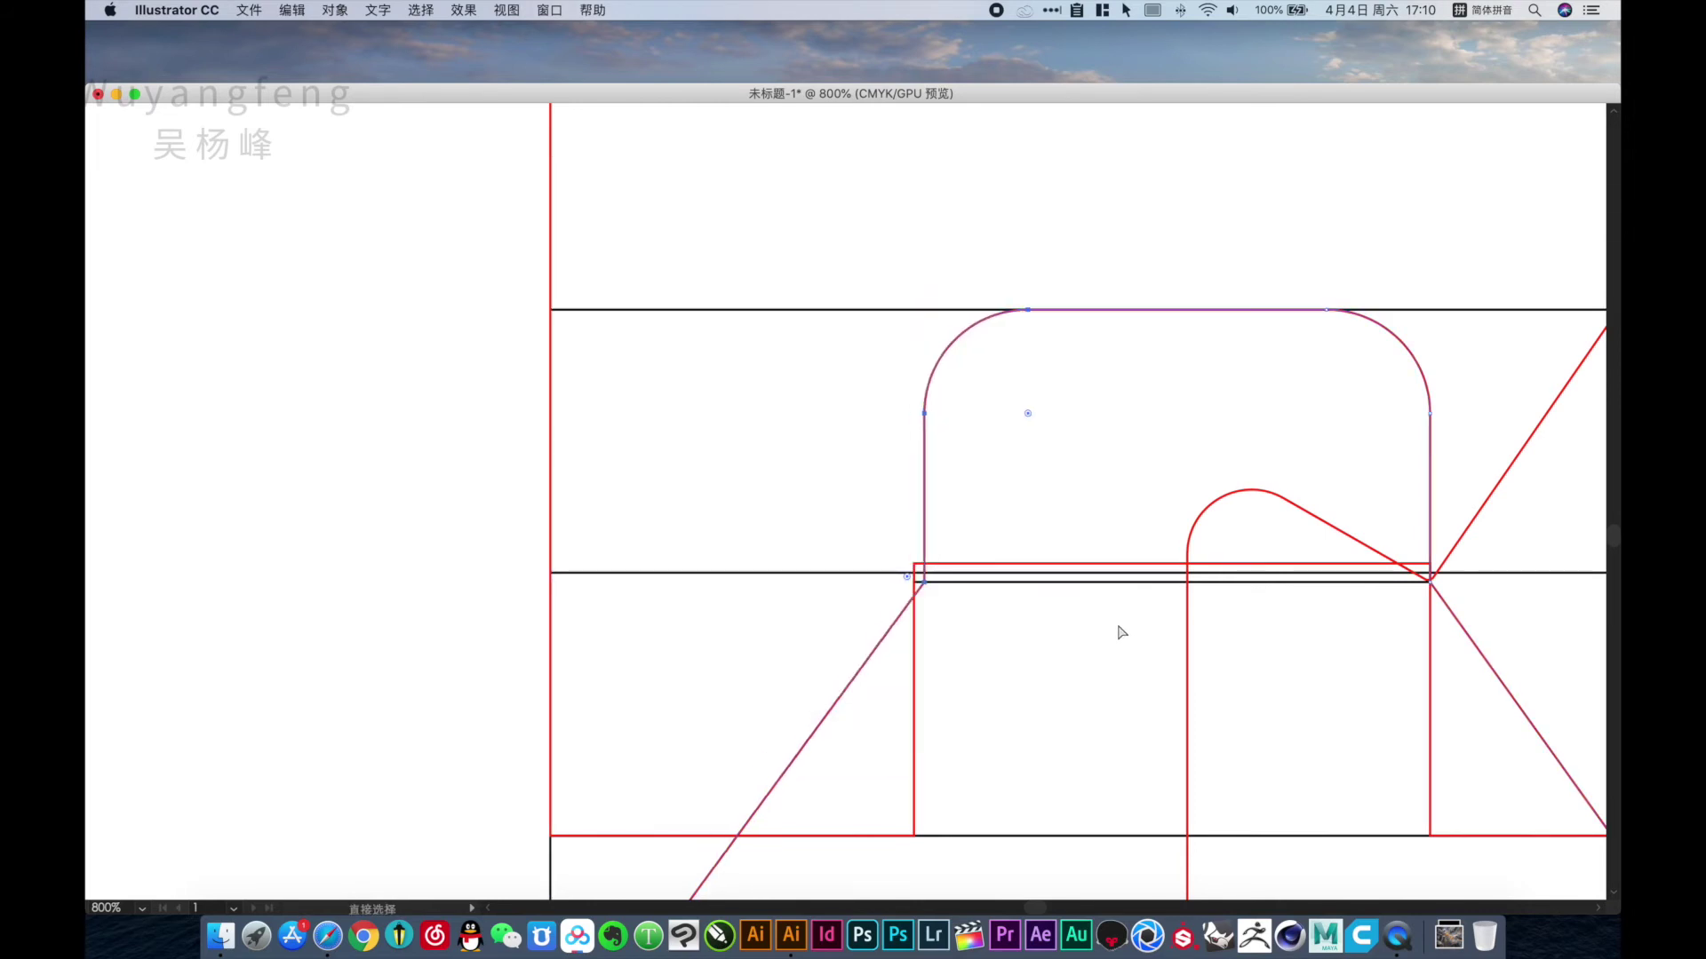
{"action": "left_click", "coordinate": [1098, 633]}
{"action": "key", "text": "ctrl+minus"}
{"action": "left_click_drag", "start_coordinate": [1019, 267], "coordinate": [1195, 619]}
{"action": "key", "text": "Left"}
{"action": "left_click", "coordinate": [1226, 582]}
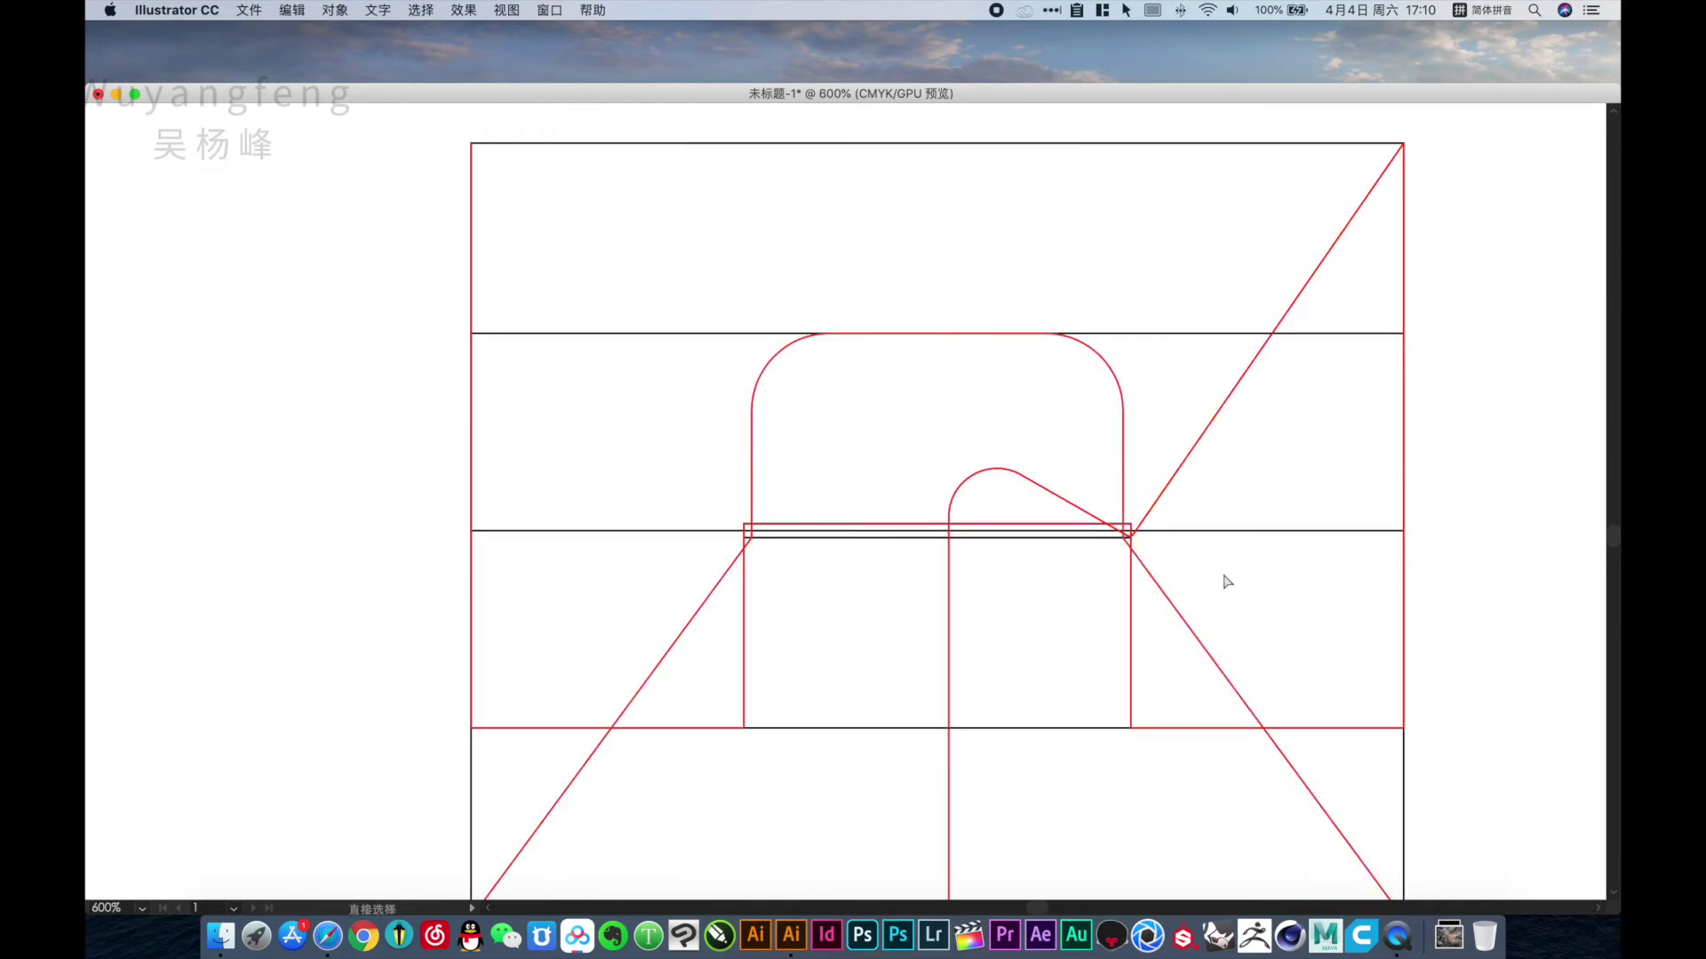
Zoom in to check the right-side junction, then zoom back out to the whole drawing.
{"action": "left_click_drag", "start_coordinate": [657, 457], "coordinate": [1273, 590]}
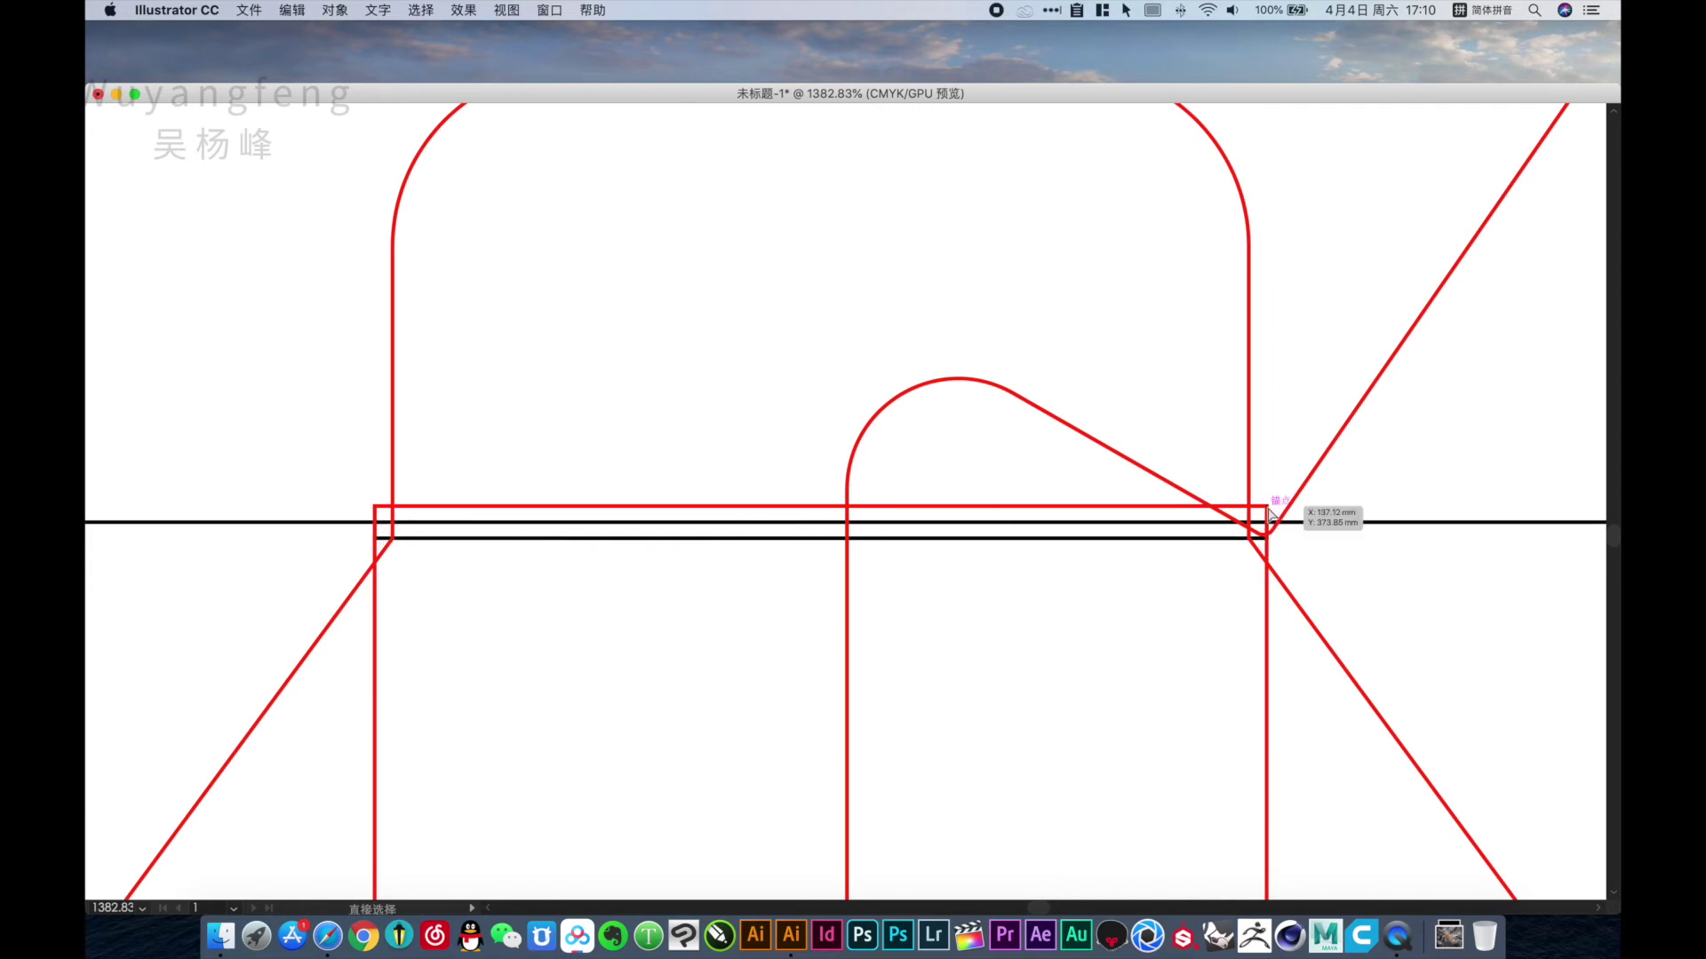
{"action": "left_click", "coordinate": [1085, 483], "text": "alt"}
{"action": "left_click", "coordinate": [924, 516], "text": "alt"}
{"action": "left_click", "coordinate": [765, 552], "text": "alt"}
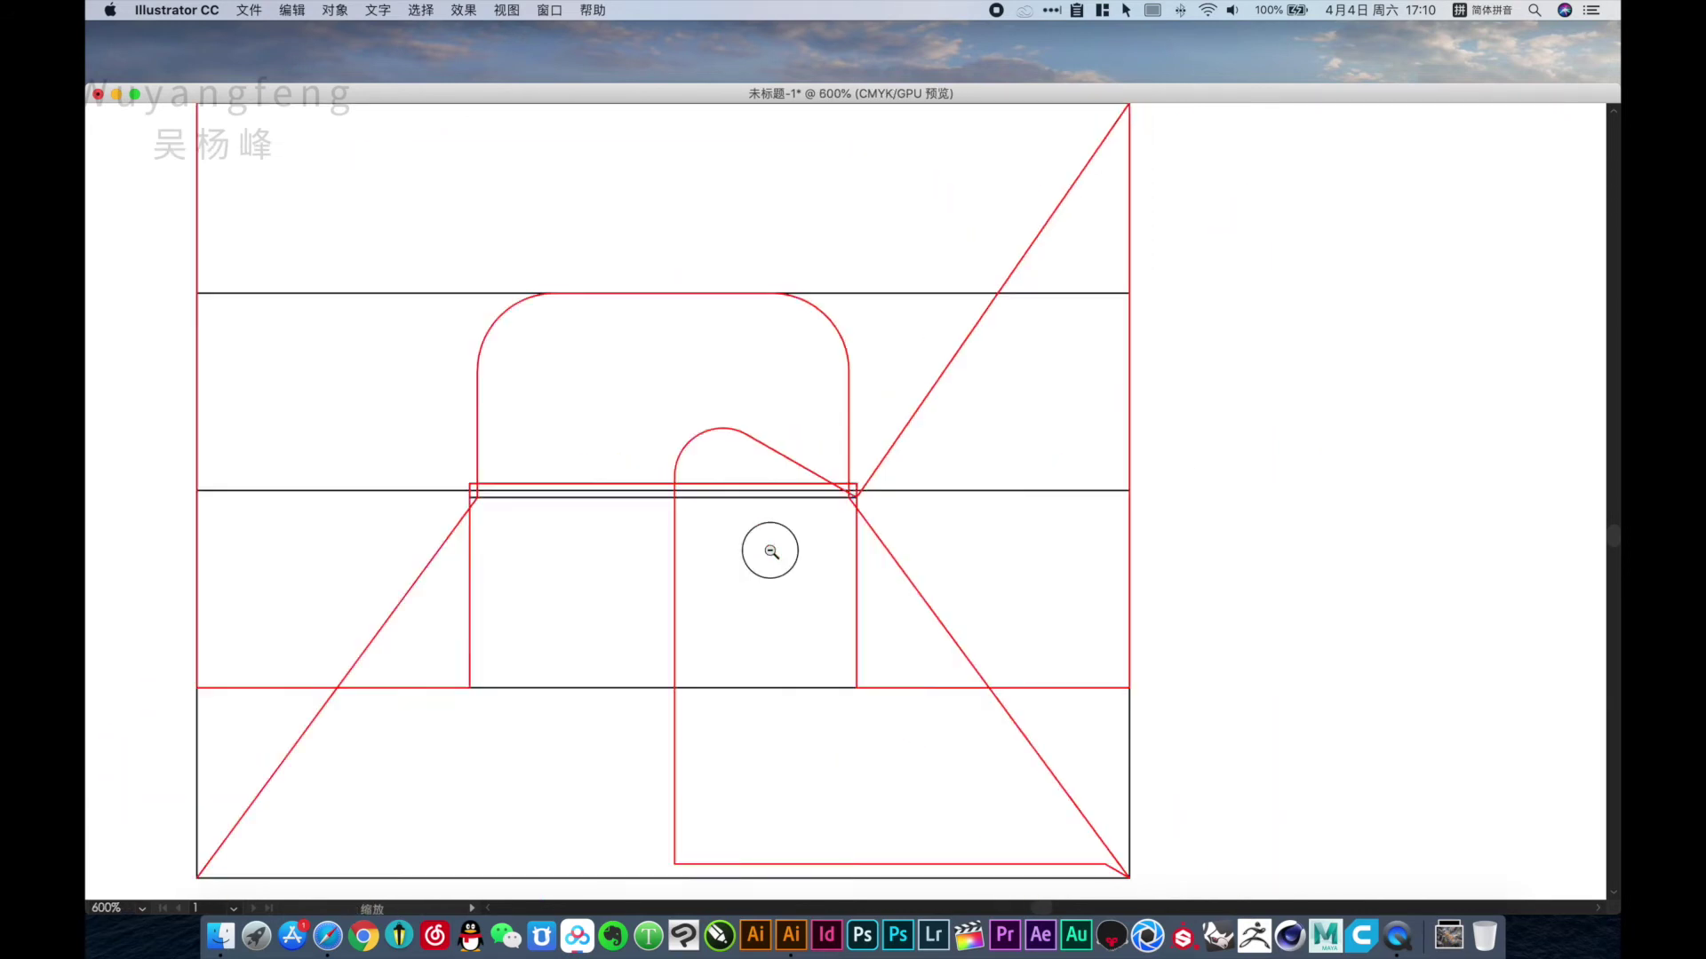
{"action": "left_click", "coordinate": [889, 524], "text": "alt"}
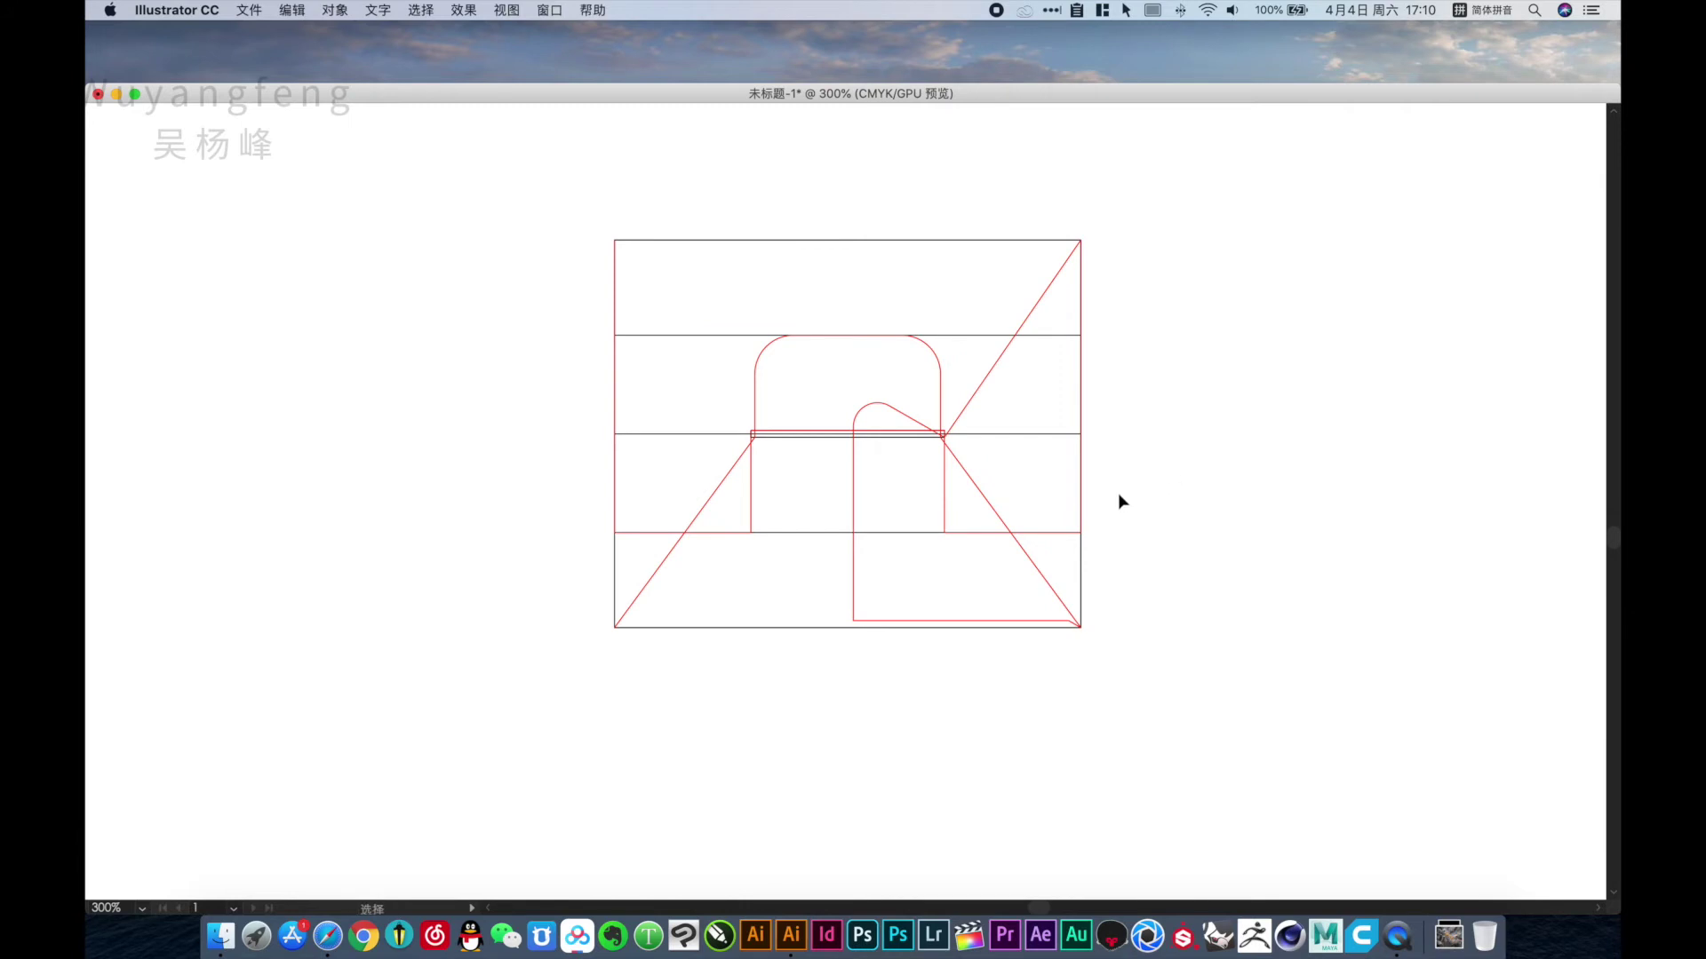
Copy the notched flap outline out and place the rotated curve-and-diagonal path beside it.
{"action": "key", "text": "z"}
{"action": "left_click", "coordinate": [992, 486], "text": "alt"}
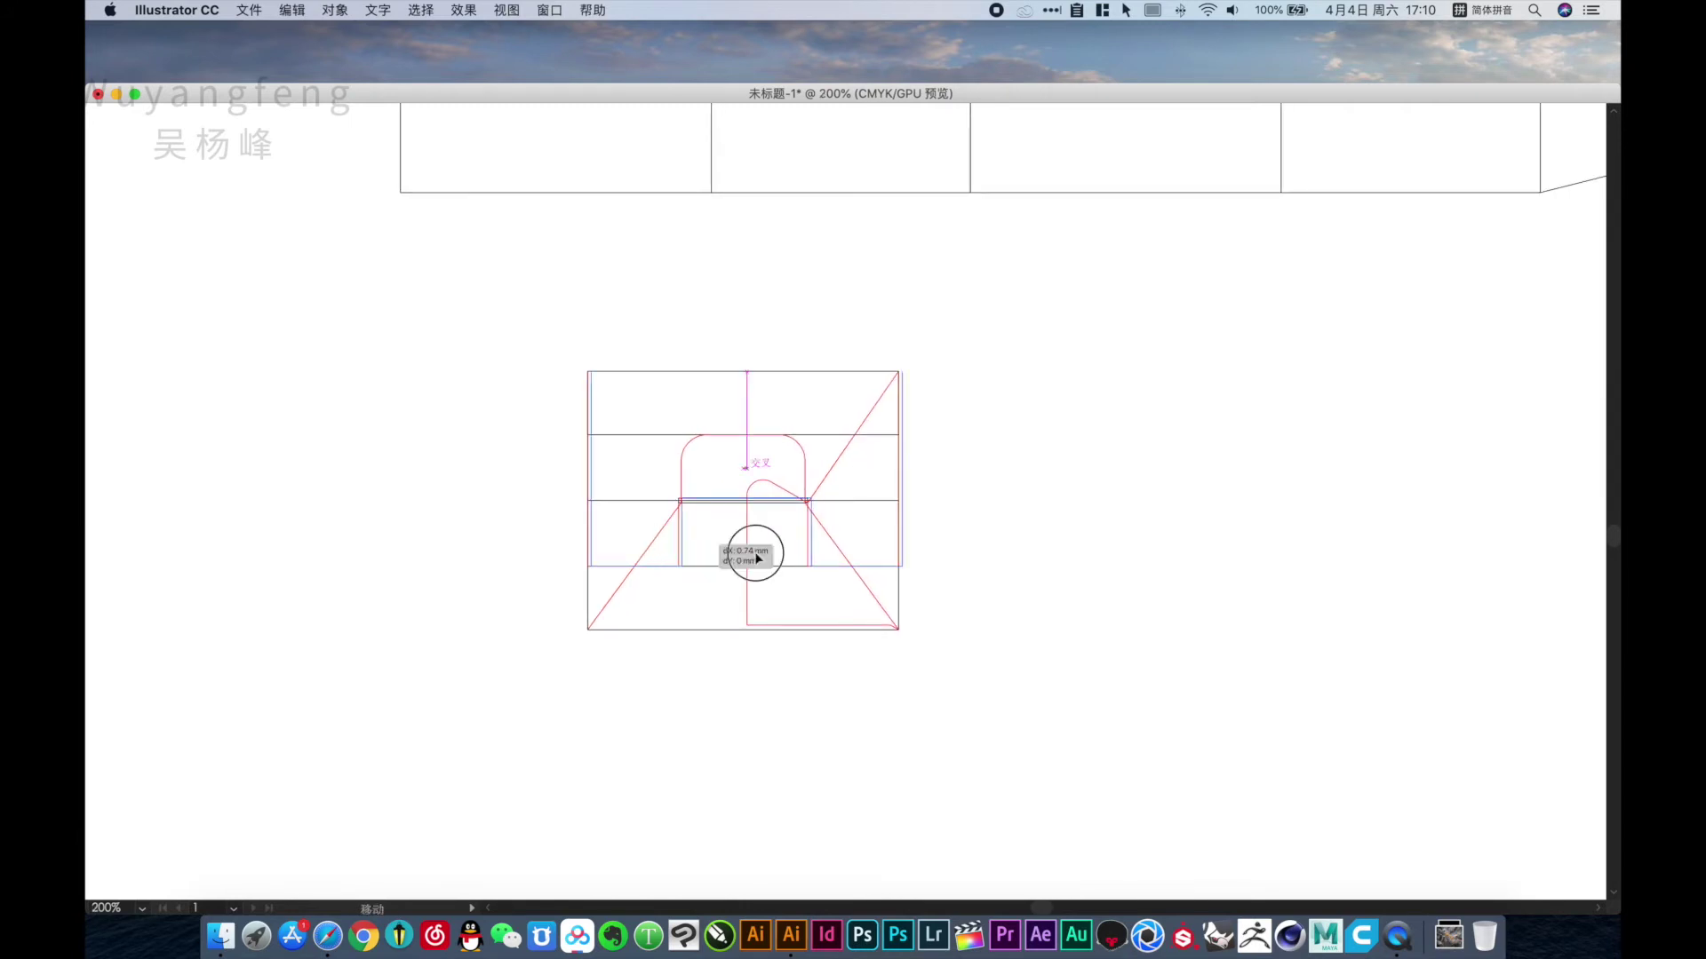
{"action": "mouse_move", "coordinate": [680, 552]}
{"action": "left_mouse_down"}
{"action": "mouse_move", "coordinate": [1162, 587]}
{"action": "mouse_move", "coordinate": [854, 588]}
{"action": "left_mouse_up"}
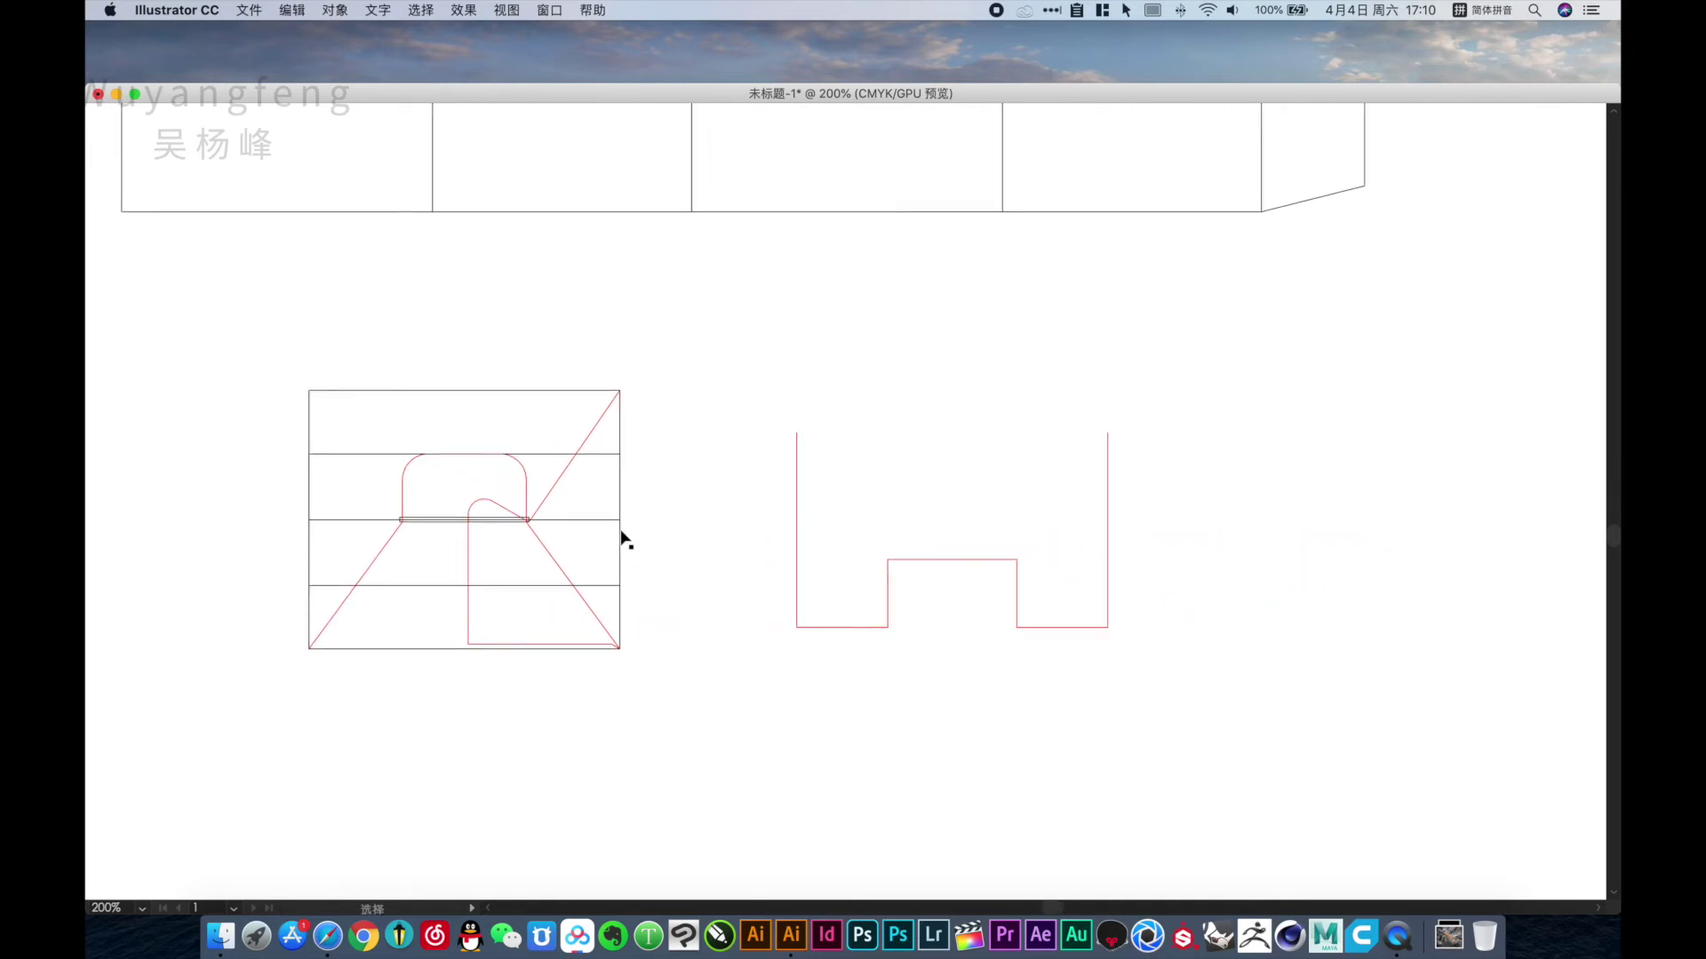
{"action": "left_click_drag", "start_coordinate": [564, 490], "coordinate": [1236, 544]}
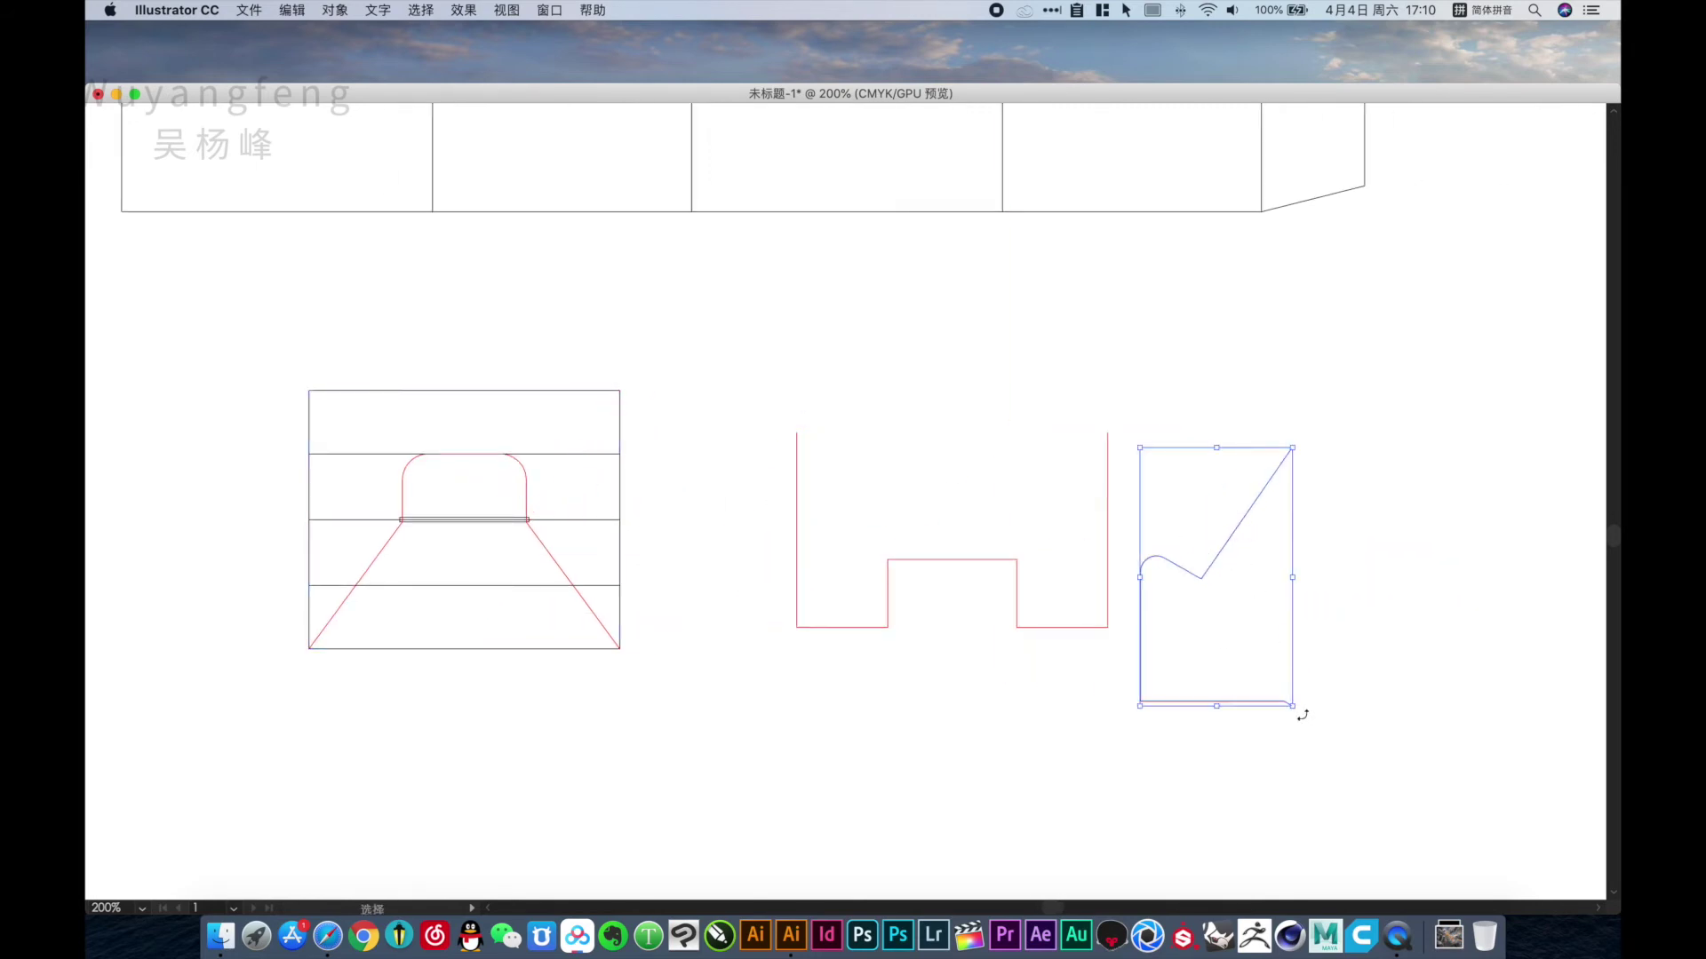
{"action": "mouse_move", "coordinate": [1303, 714]}
{"action": "left_mouse_down"}
{"action": "mouse_move", "coordinate": [1377, 506]}
{"action": "mouse_move", "coordinate": [1178, 499]}
{"action": "mouse_move", "coordinate": [1189, 476]}
{"action": "left_mouse_up"}
{"action": "left_click", "coordinate": [1155, 525]}
{"action": "left_click", "coordinate": [1177, 539]}
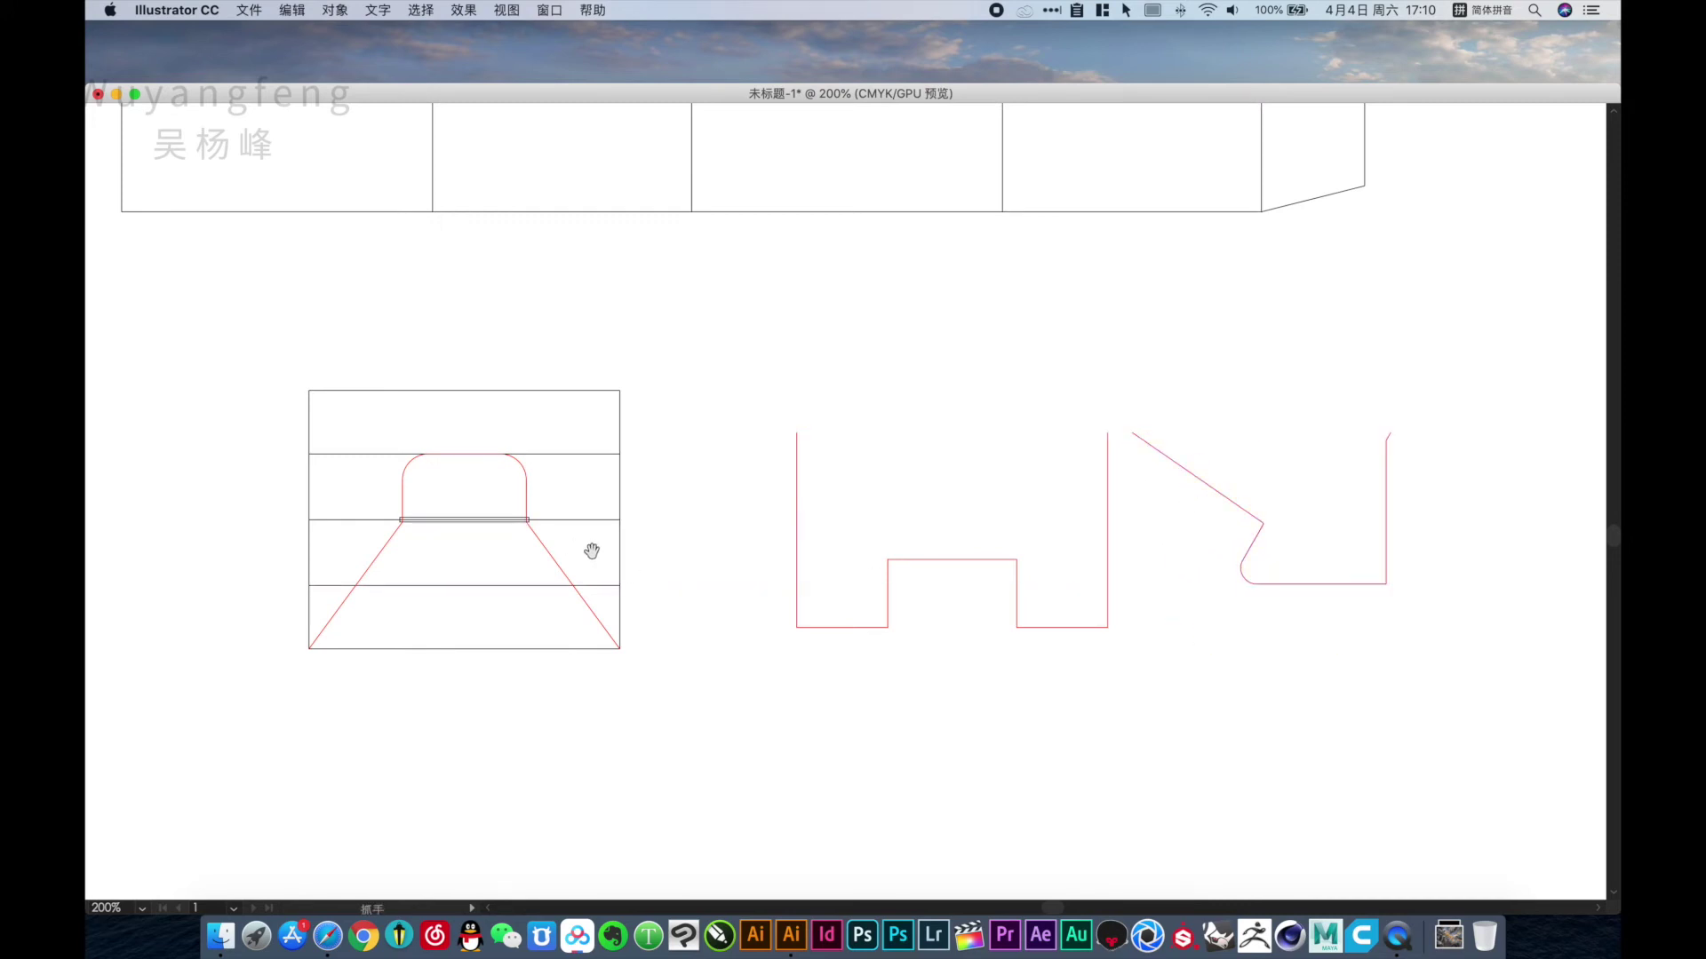
Move the bell-shaped outline out to the right and rotate it 180°.
{"action": "left_click_drag", "start_coordinate": [732, 434], "coordinate": [1357, 627]}
{"action": "scroll", "coordinate": [883, 598], "scroll_direction": "right", "scroll_amount": 3}
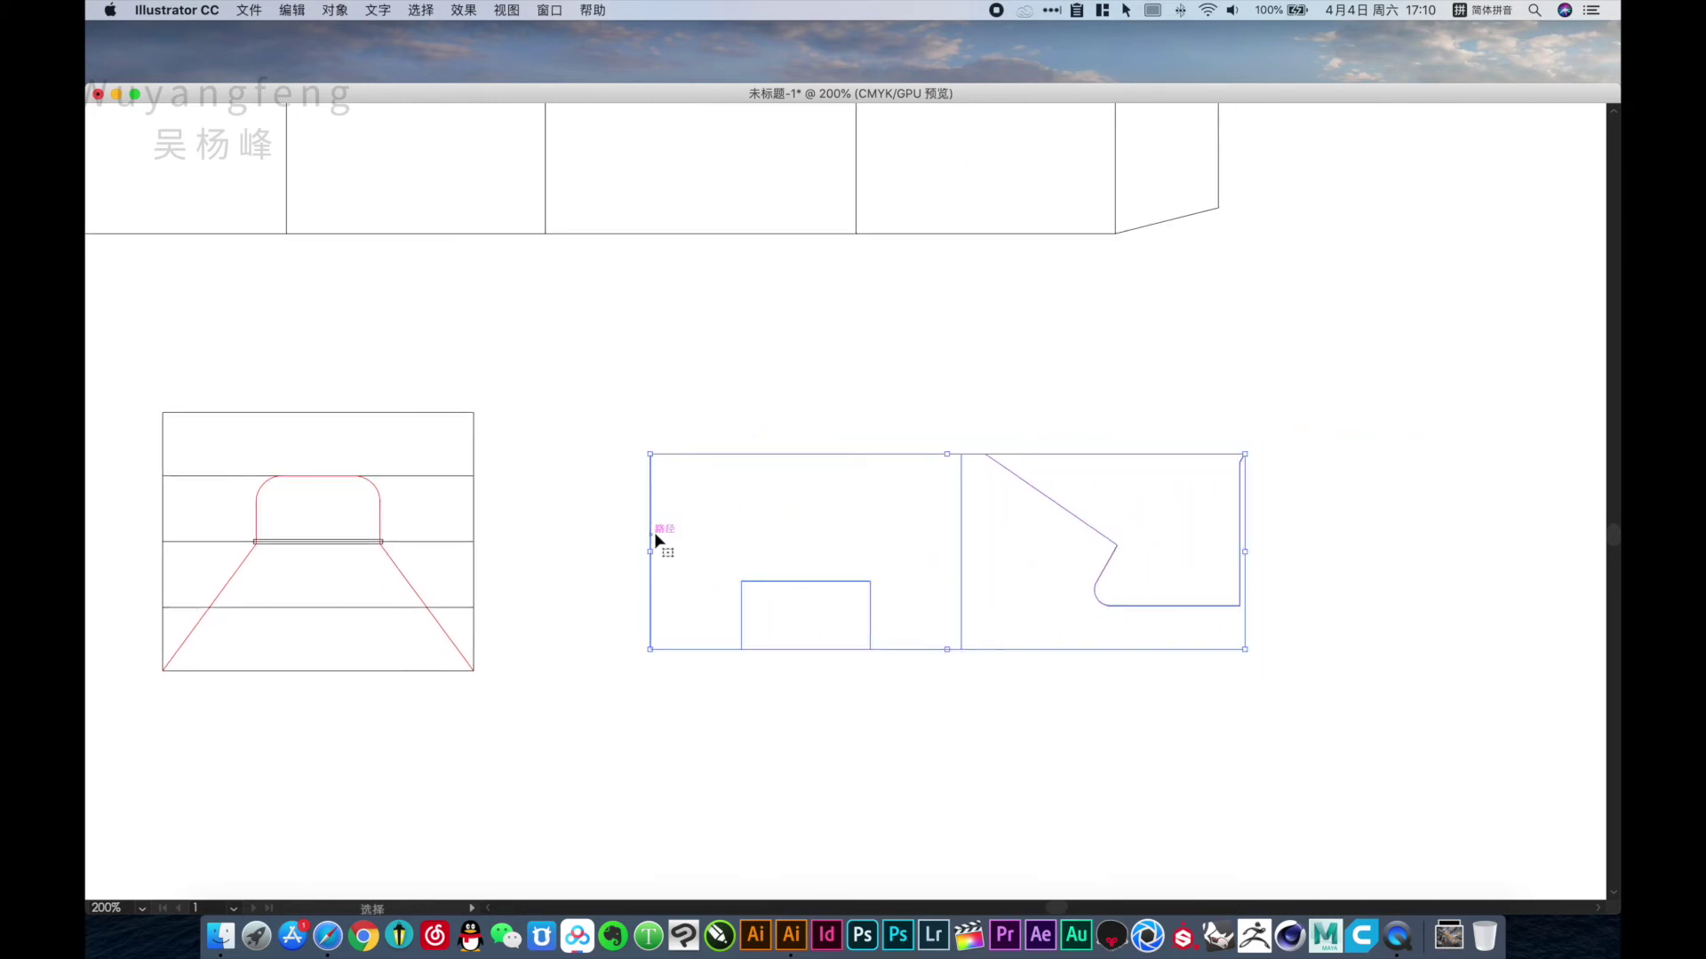
{"action": "left_click", "coordinate": [1022, 545], "text": "shift"}
{"action": "key", "text": "ctrl+minus"}
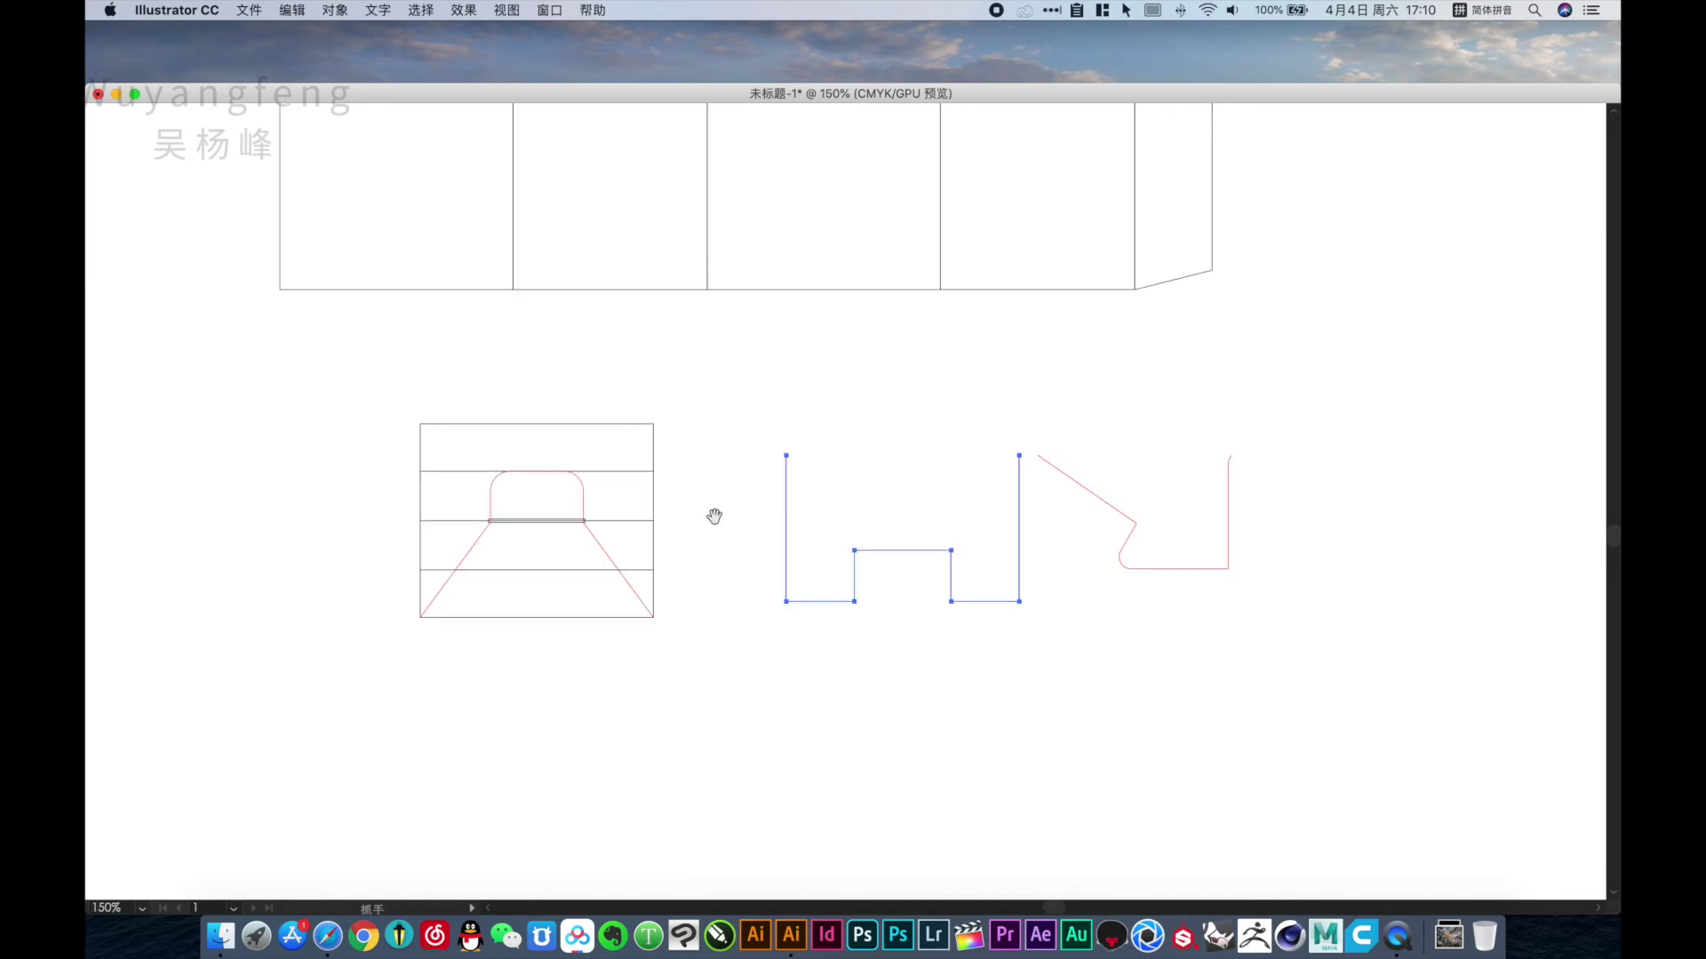
{"action": "left_click_drag", "start_coordinate": [586, 504], "coordinate": [1377, 494]}
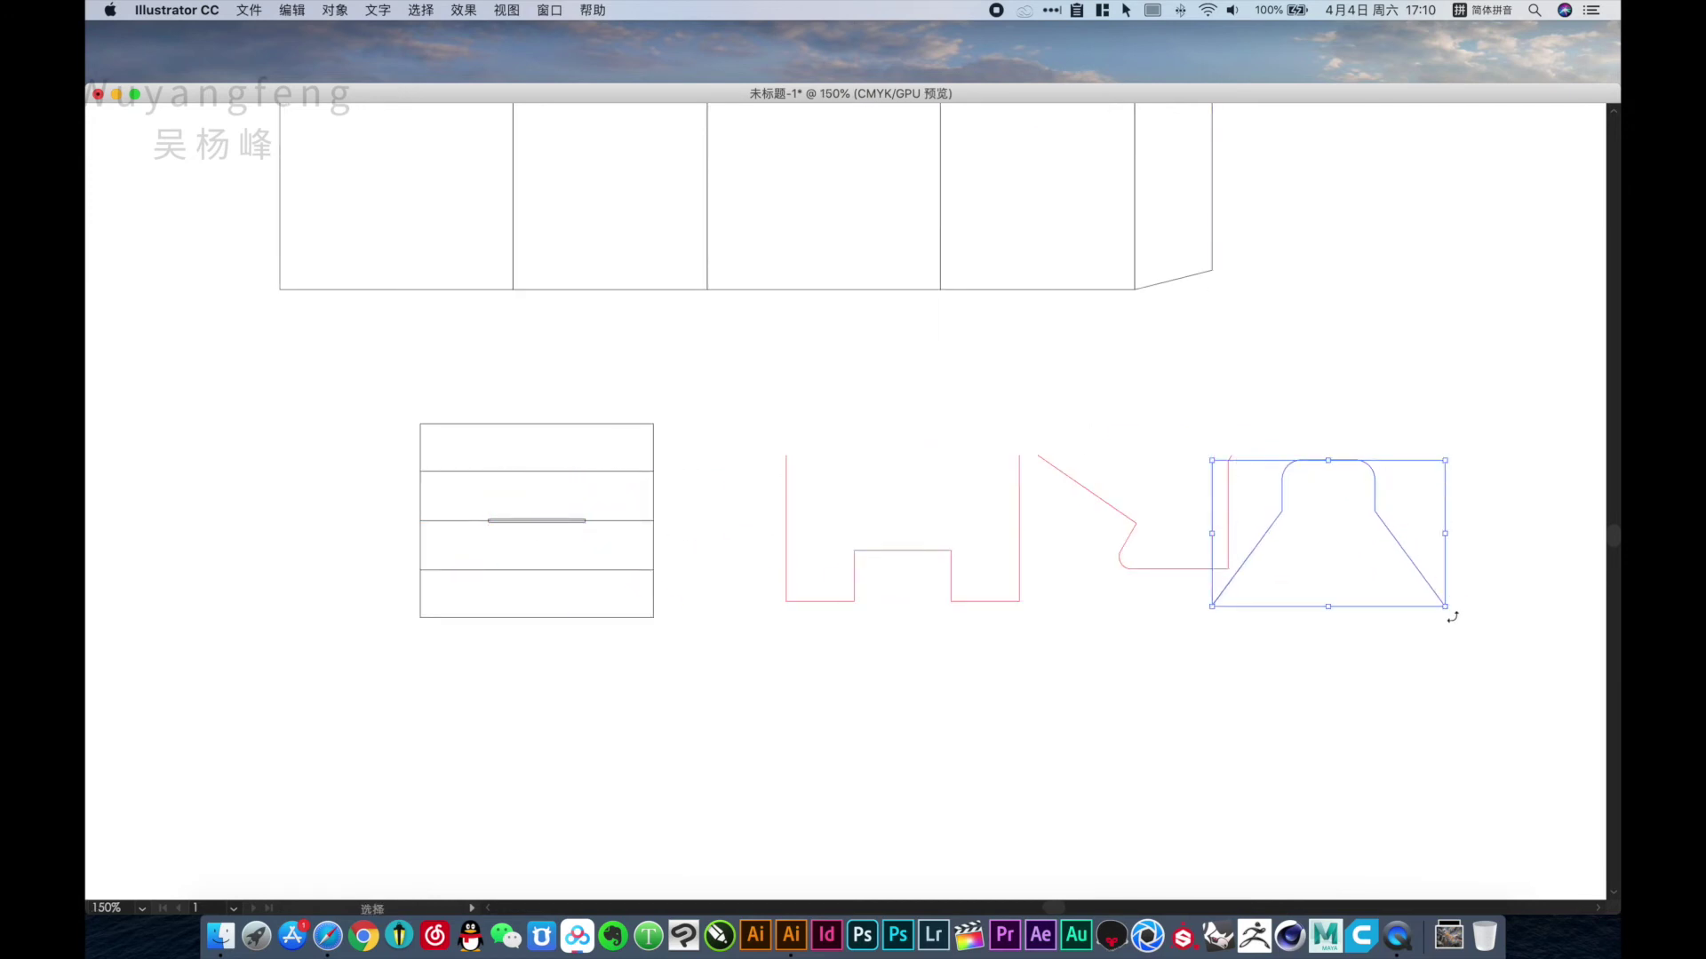
{"action": "left_click_drag", "start_coordinate": [1453, 615], "coordinate": [1028, 376]}
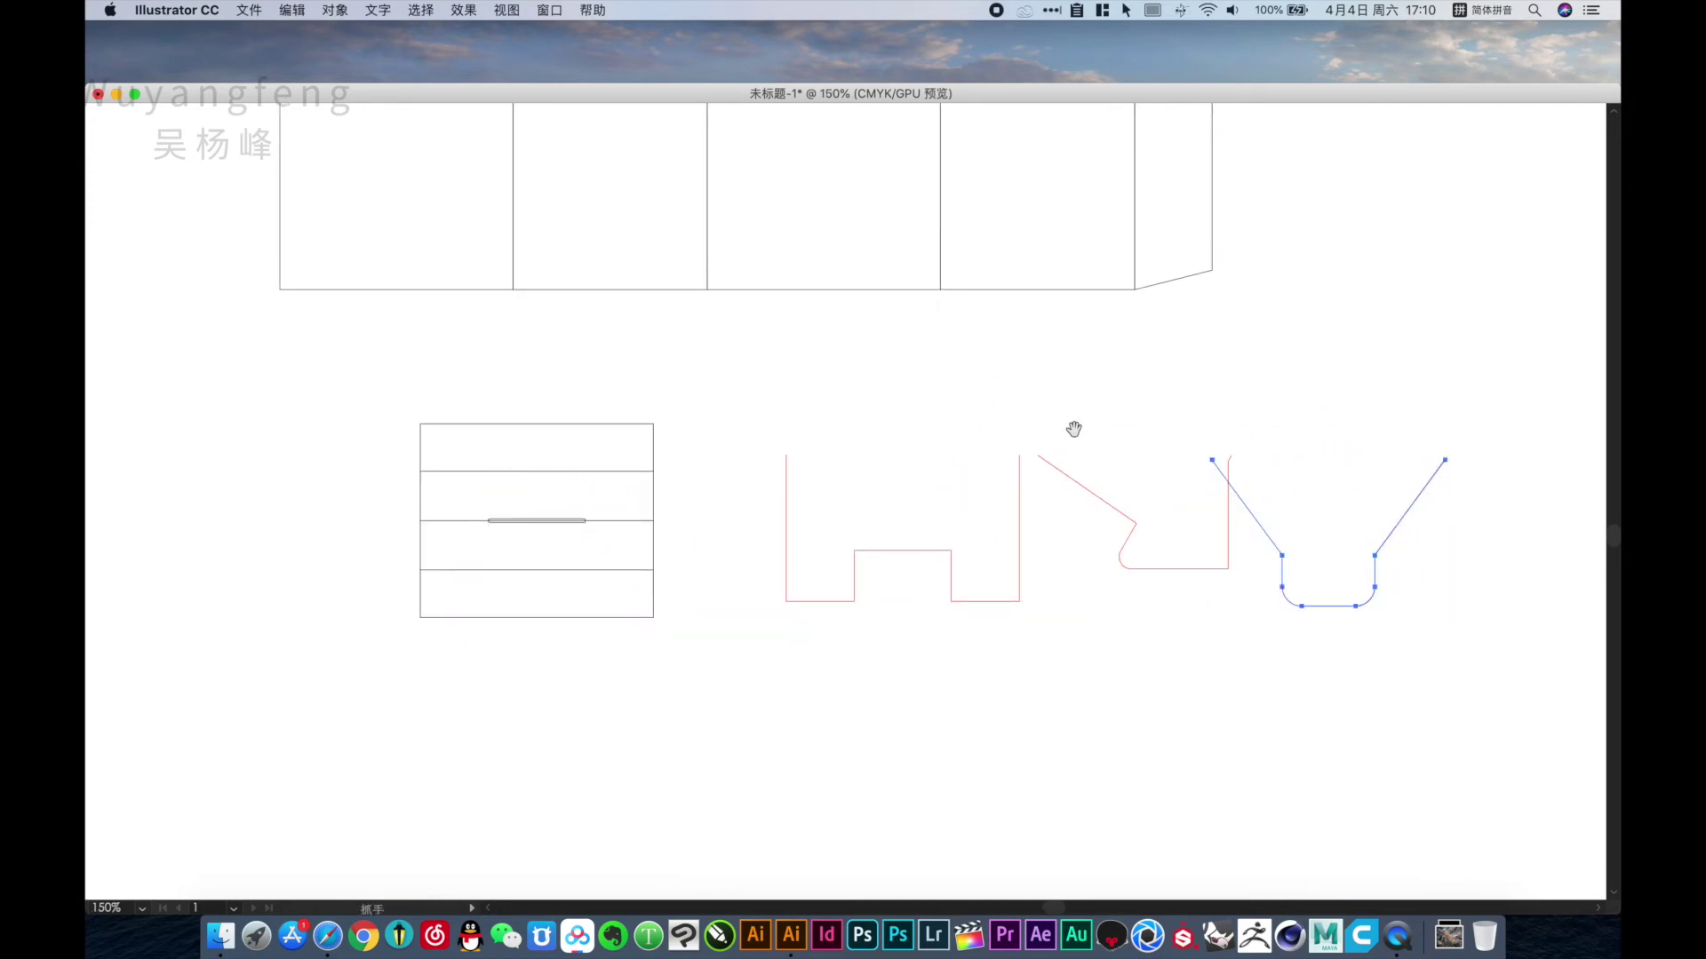
Alt-copy the diagonal-and-curve outline to the left and reflect it horizontally.
{"action": "scroll", "coordinate": [888, 480], "scroll_direction": "right", "scroll_amount": 3}
{"action": "left_click_drag", "start_coordinate": [995, 560], "coordinate": [491, 556]}
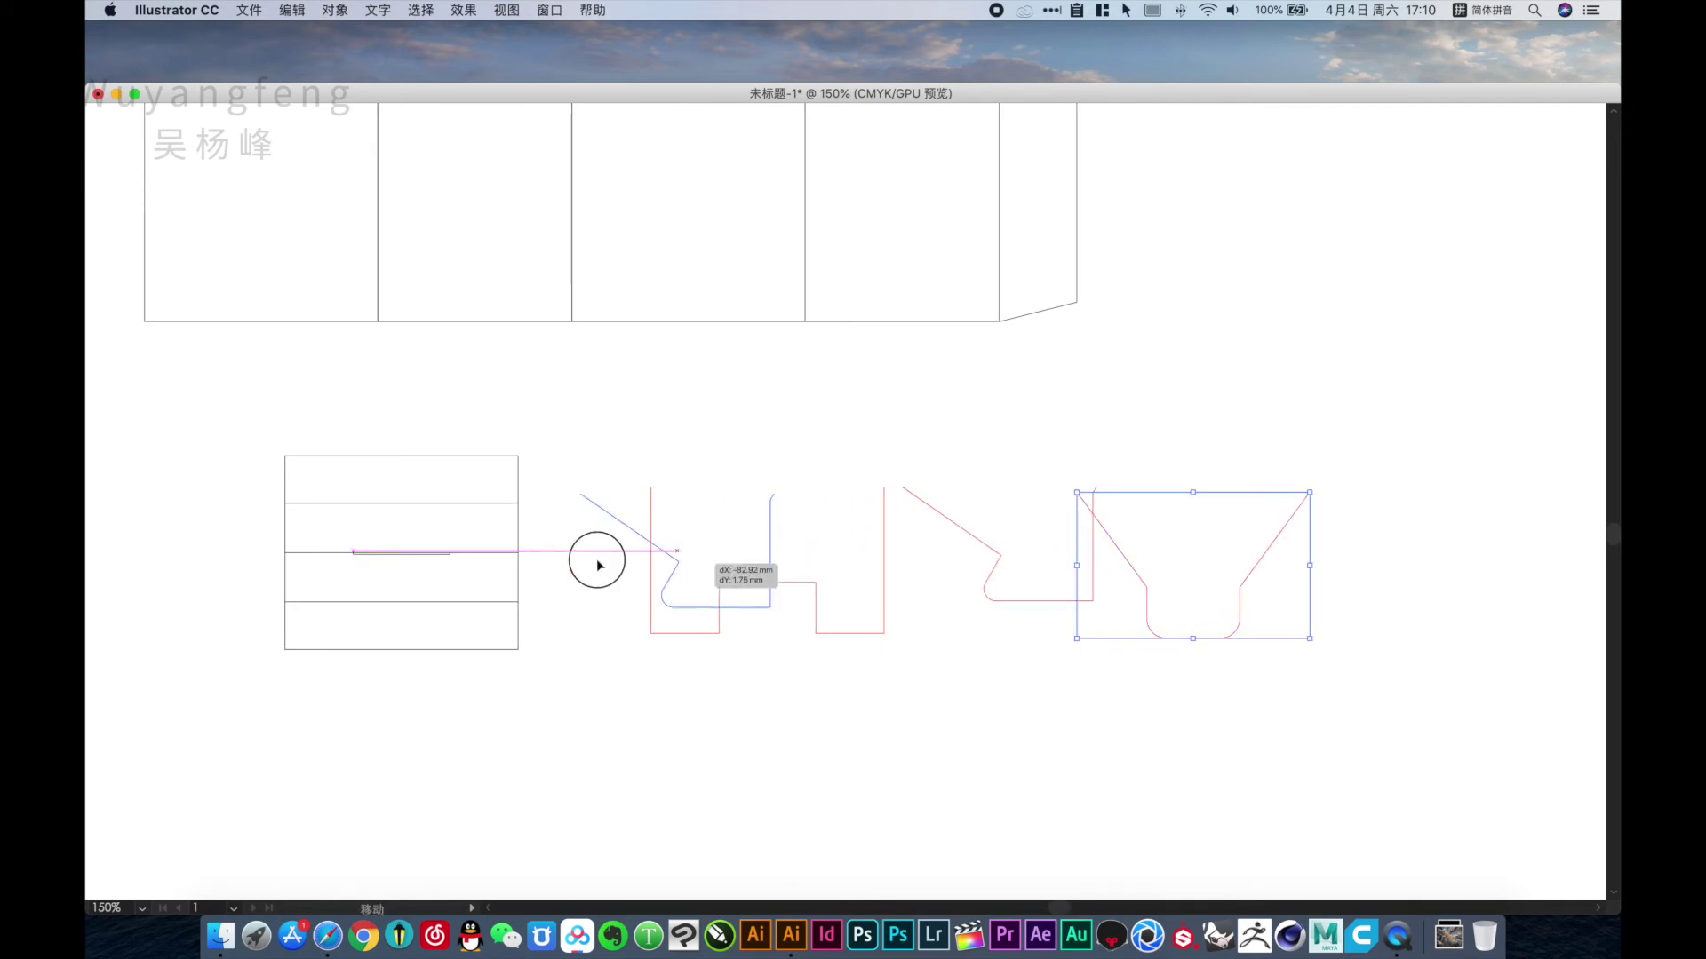
{"action": "key", "text": "o"}
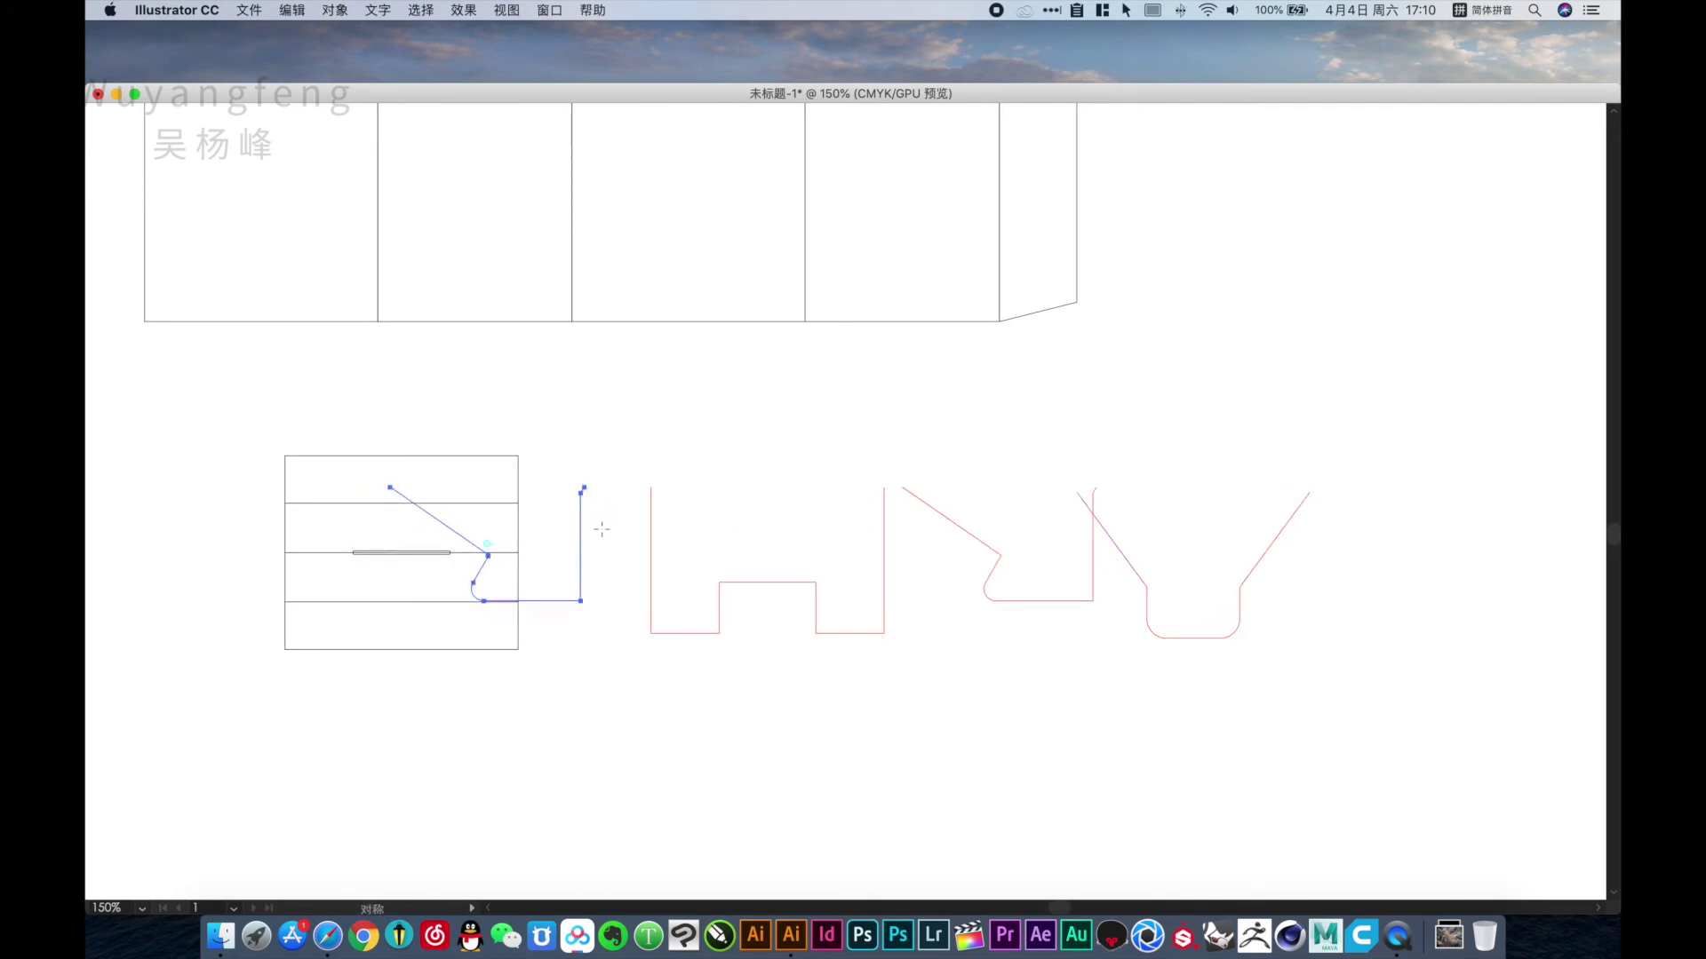
{"action": "mouse_move", "coordinate": [531, 544]}
{"action": "left_mouse_down"}
{"action": "mouse_move", "coordinate": [644, 522]}
{"action": "mouse_move", "coordinate": [1279, 602]}
{"action": "left_mouse_up"}
{"action": "key", "text": "v"}
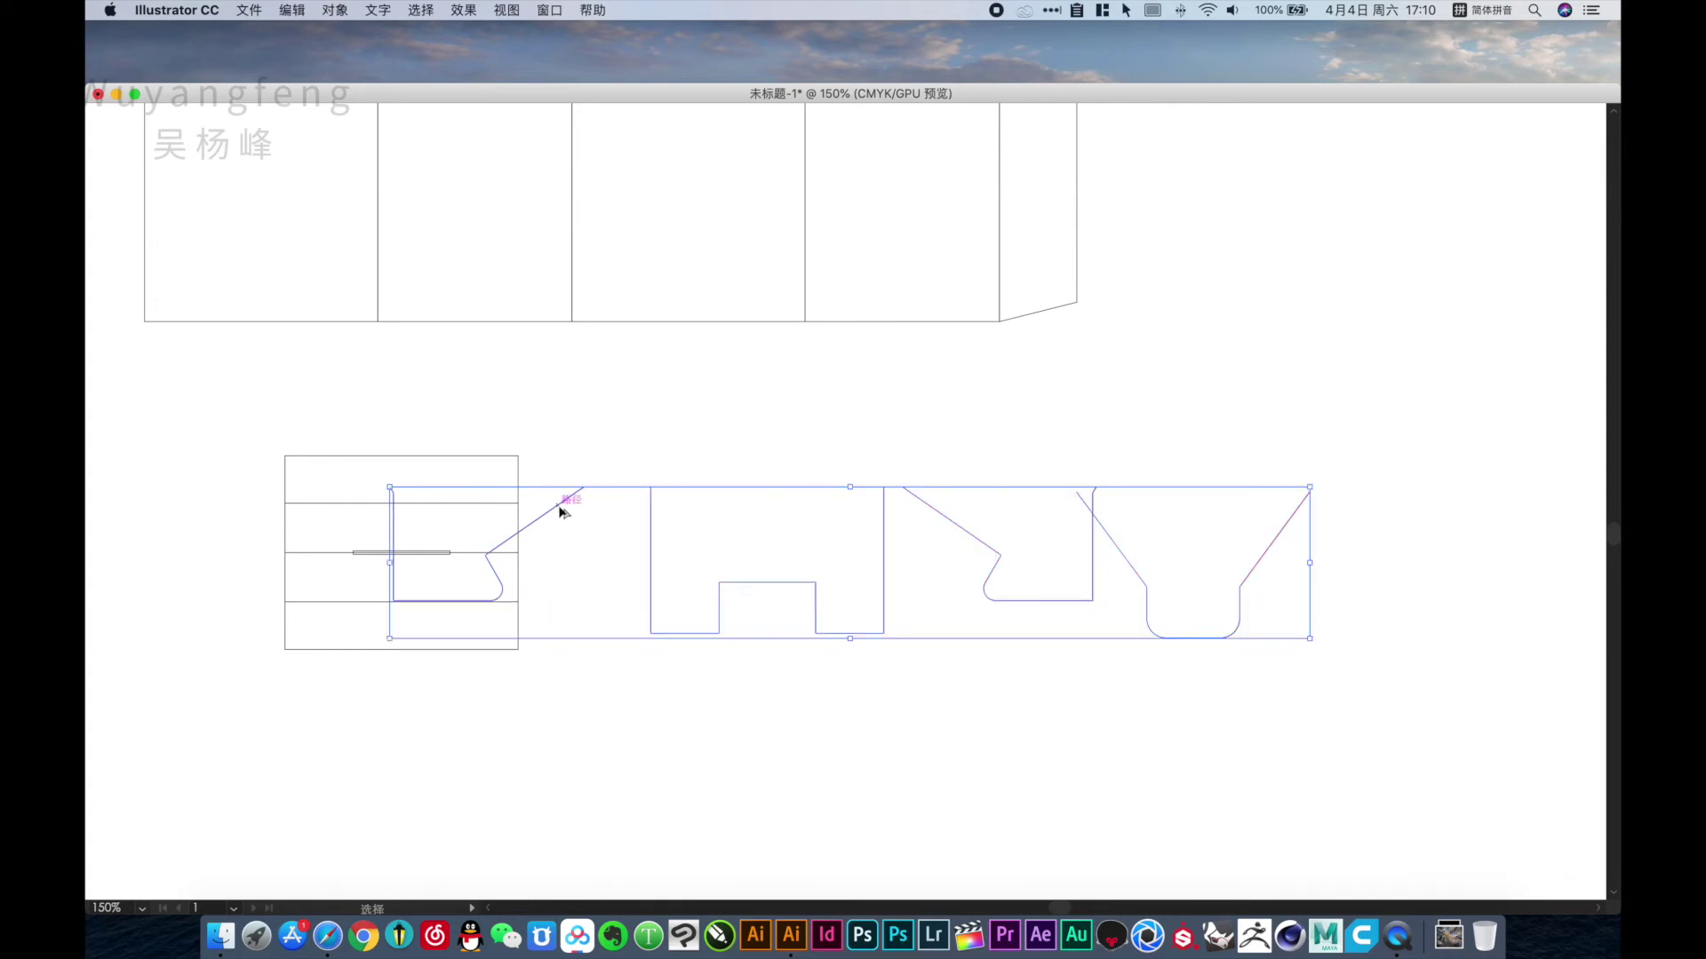
Close the spacing between the outline pieces to 0 mm with the alignment options.
{"action": "key", "text": "Tab"}
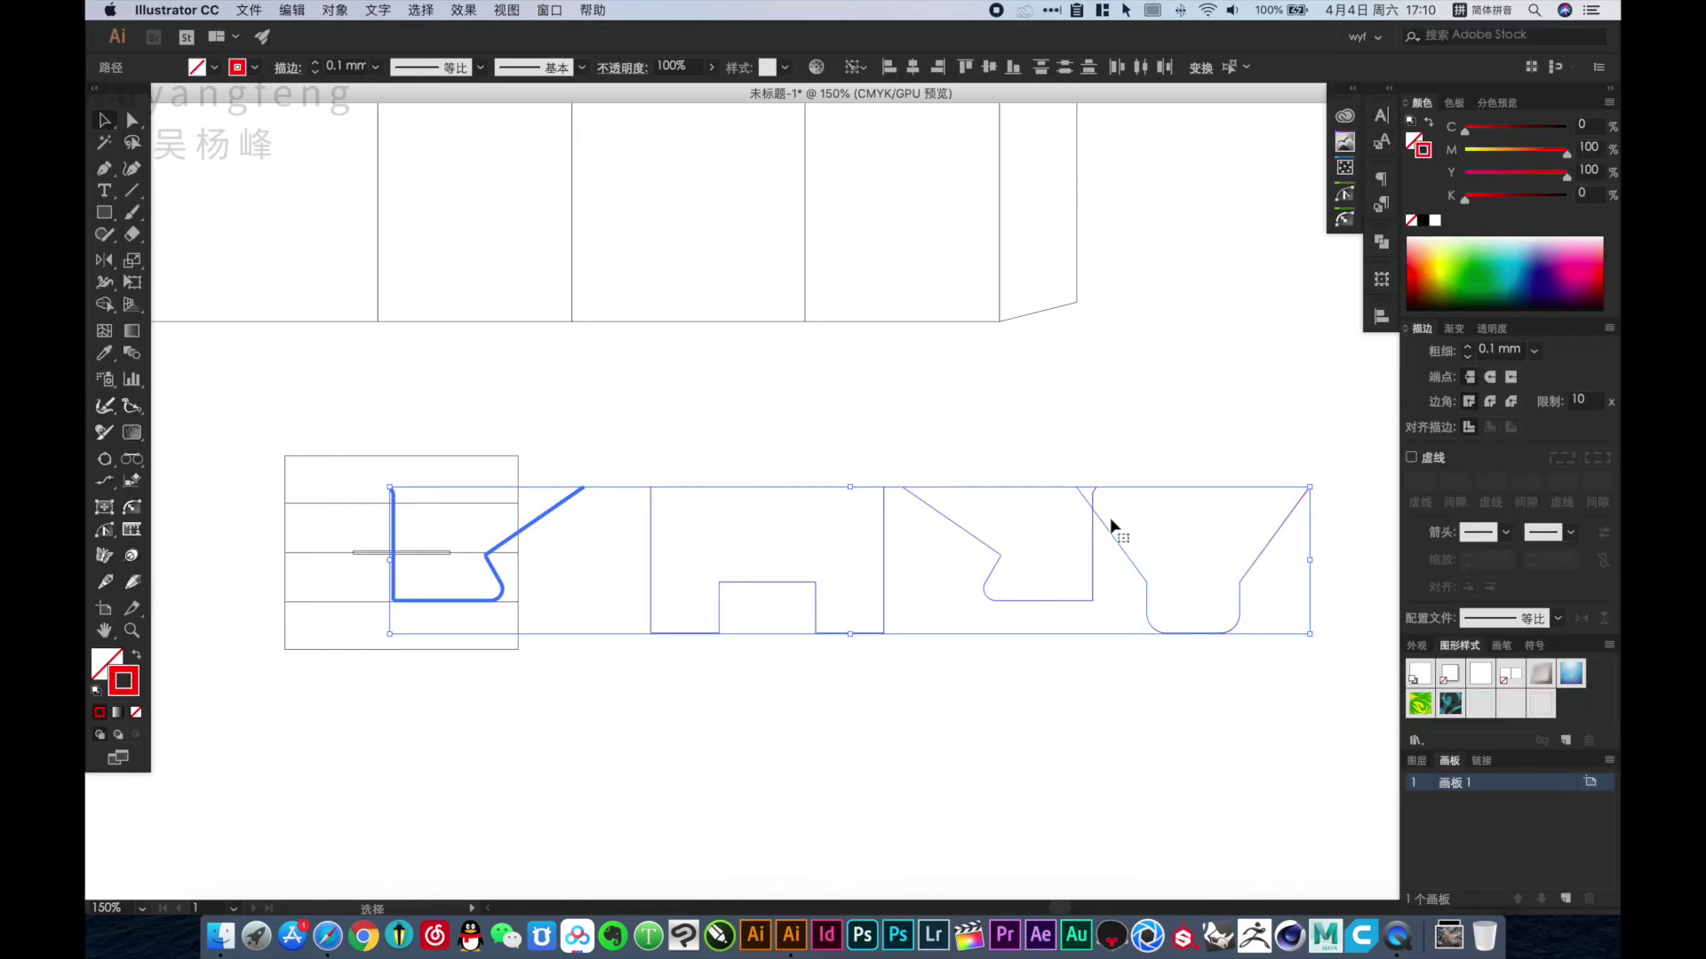
{"action": "left_click", "coordinate": [1382, 318]}
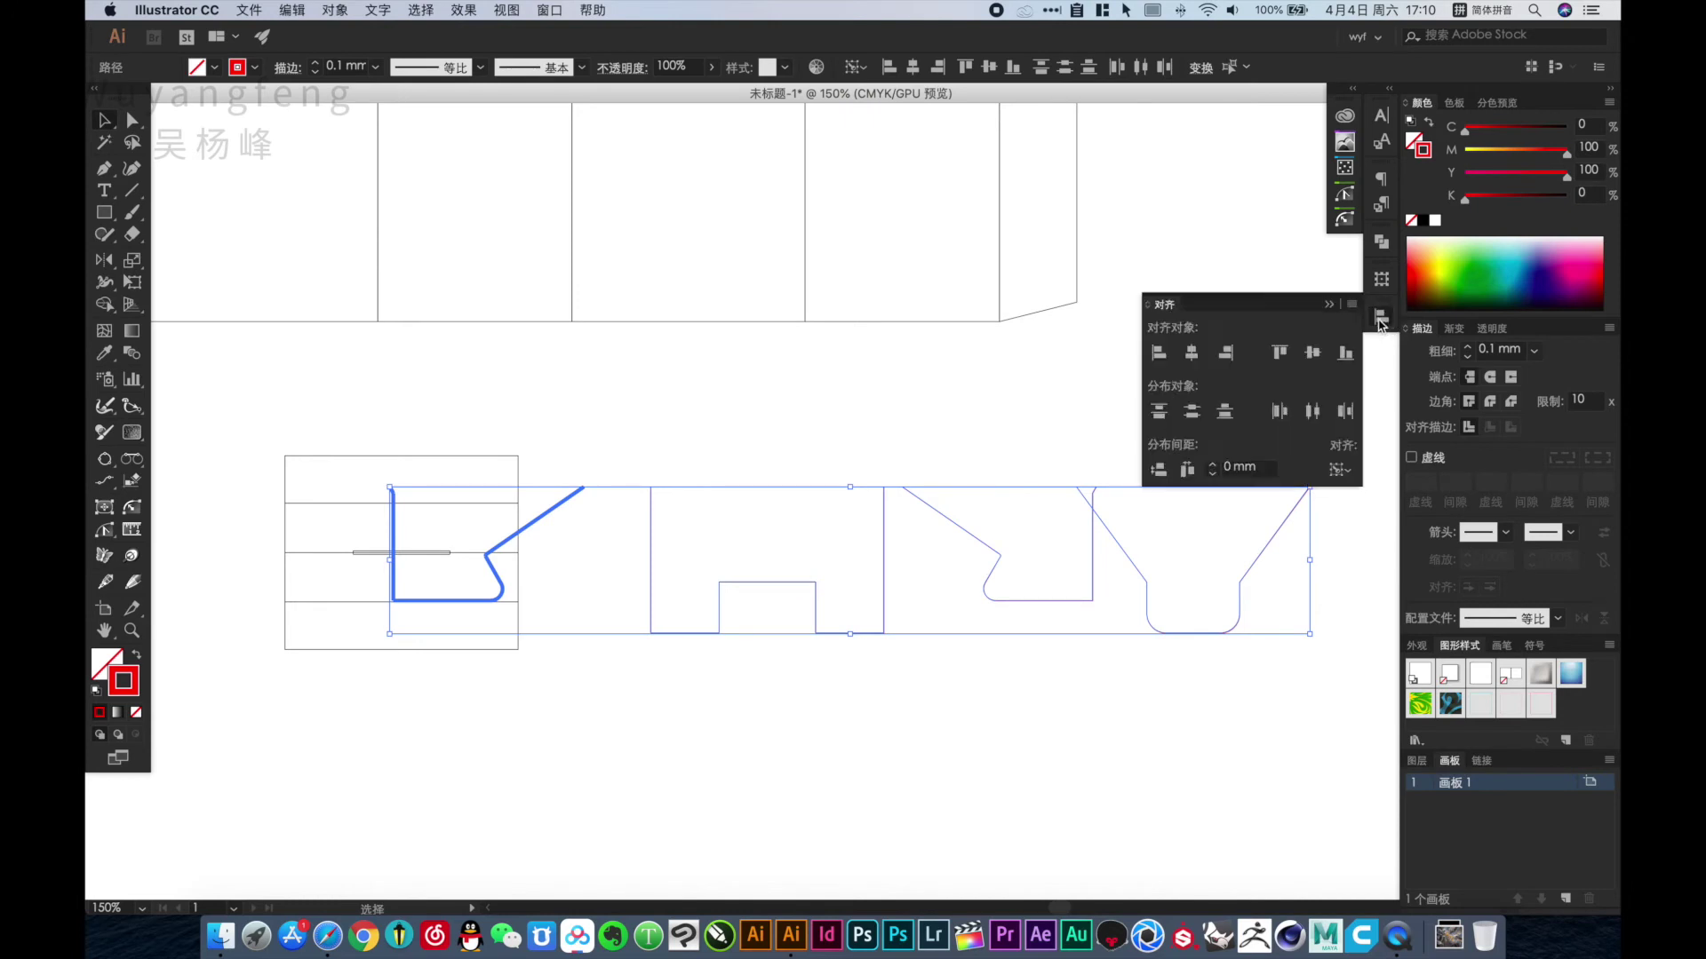
{"action": "left_click", "coordinate": [1187, 471]}
{"action": "key", "text": "Tab"}
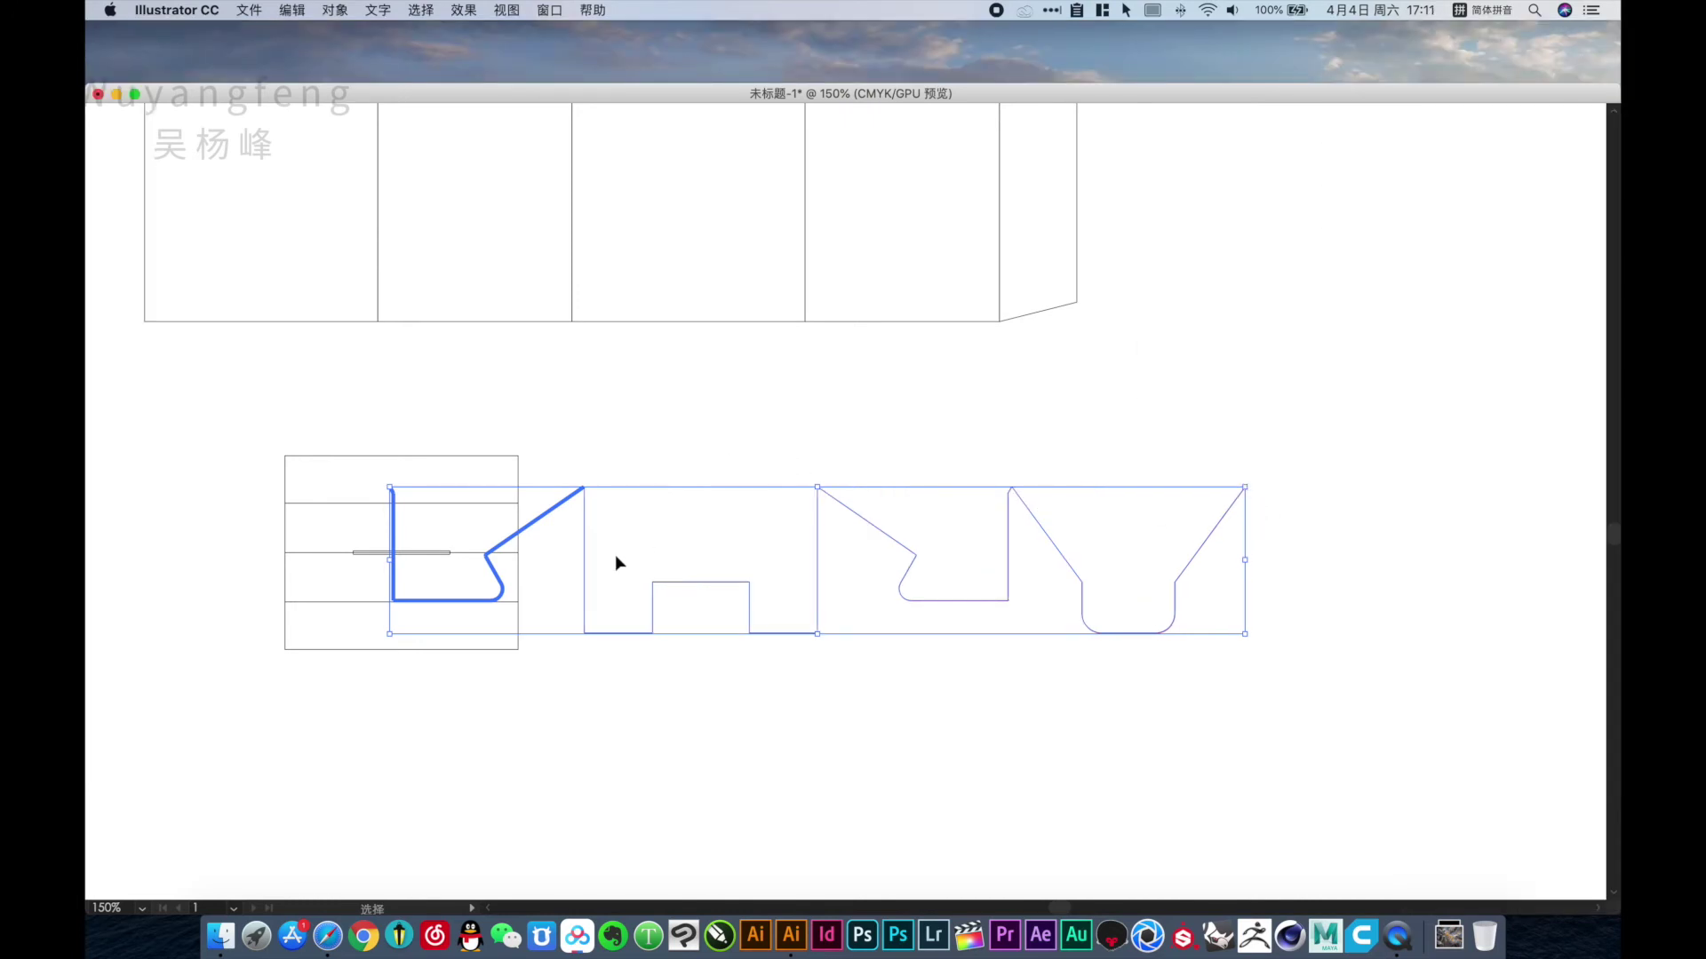
Reposition the outline row, undoing an accidental move of the box.
{"action": "mouse_move", "coordinate": [619, 561]}
{"action": "left_mouse_down"}
{"action": "mouse_move", "coordinate": [748, 490]}
{"action": "mouse_move", "coordinate": [959, 435]}
{"action": "left_mouse_up"}
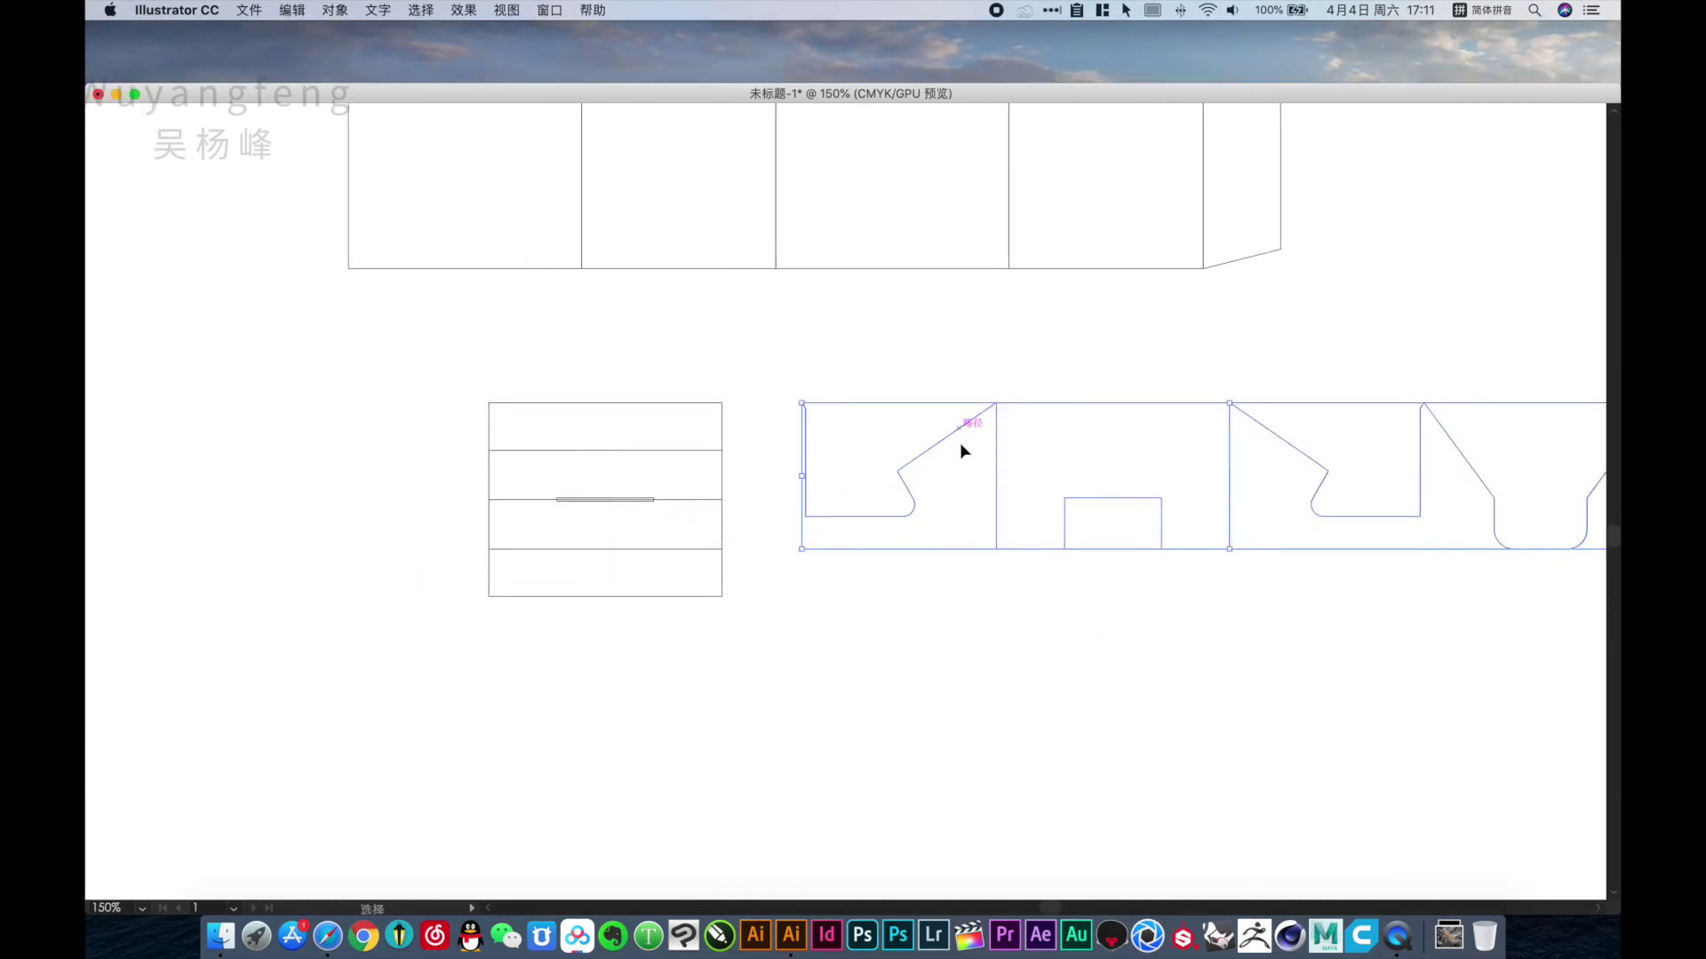
{"action": "left_click_drag", "start_coordinate": [739, 663], "coordinate": [427, 317]}
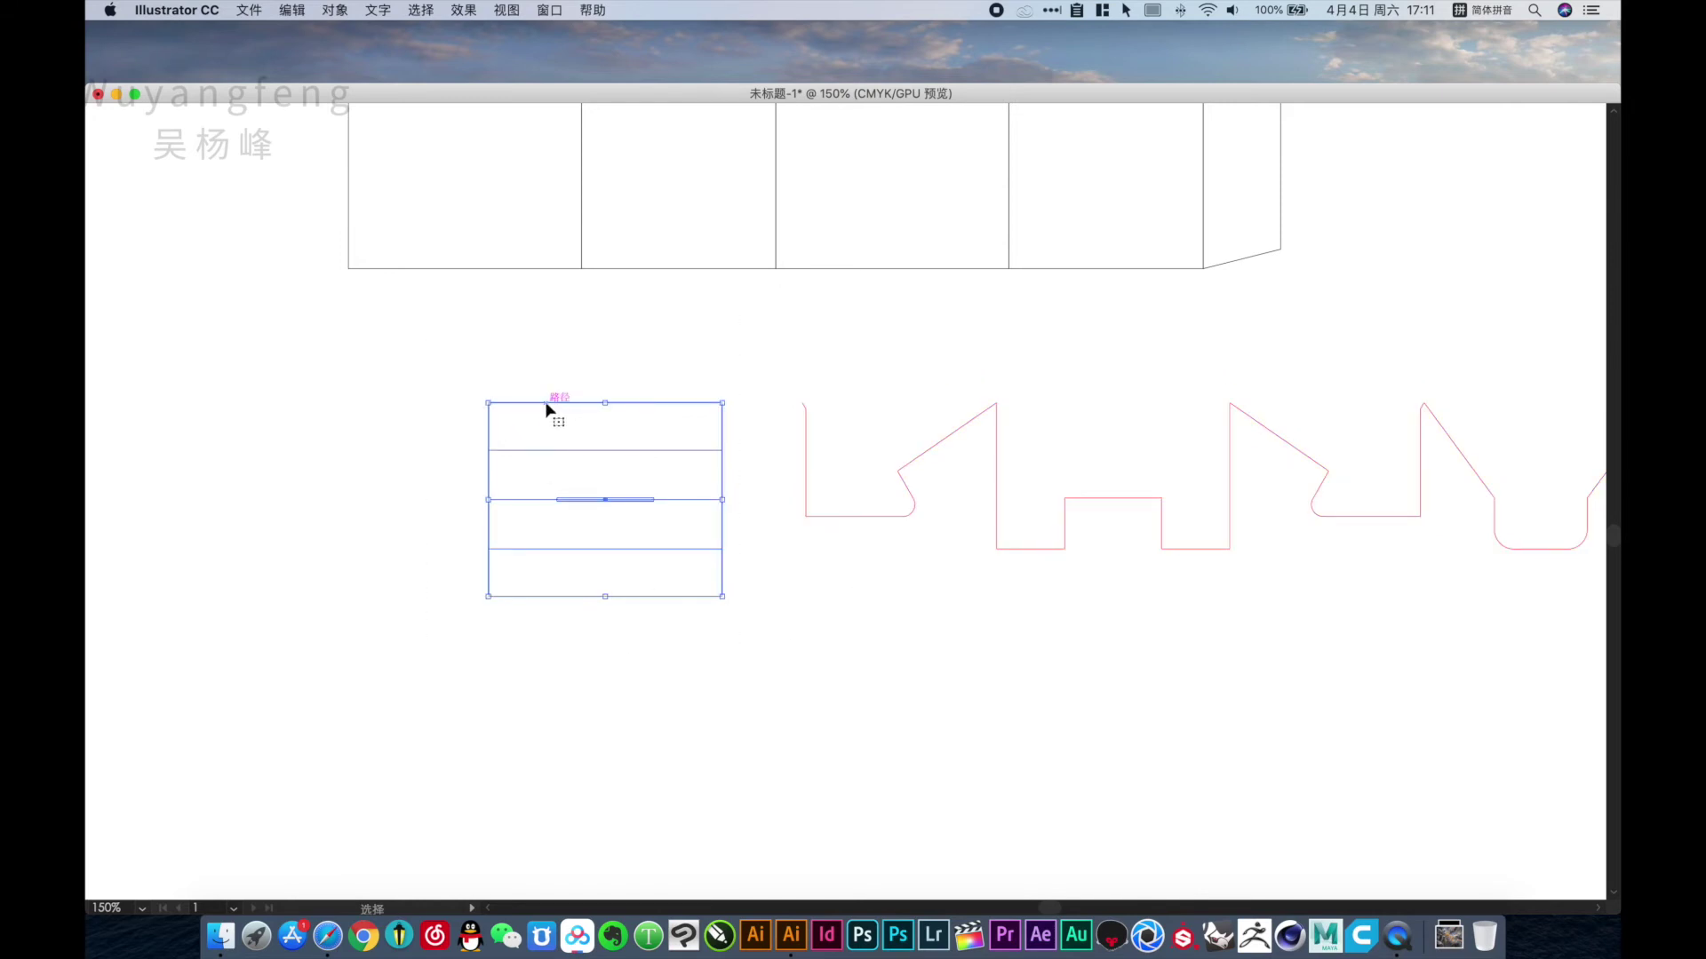
{"action": "key", "text": "super+z"}
{"action": "left_click", "coordinate": [616, 415], "text": "alt+super"}
{"action": "left_click_drag", "start_coordinate": [791, 530], "coordinate": [855, 578]}
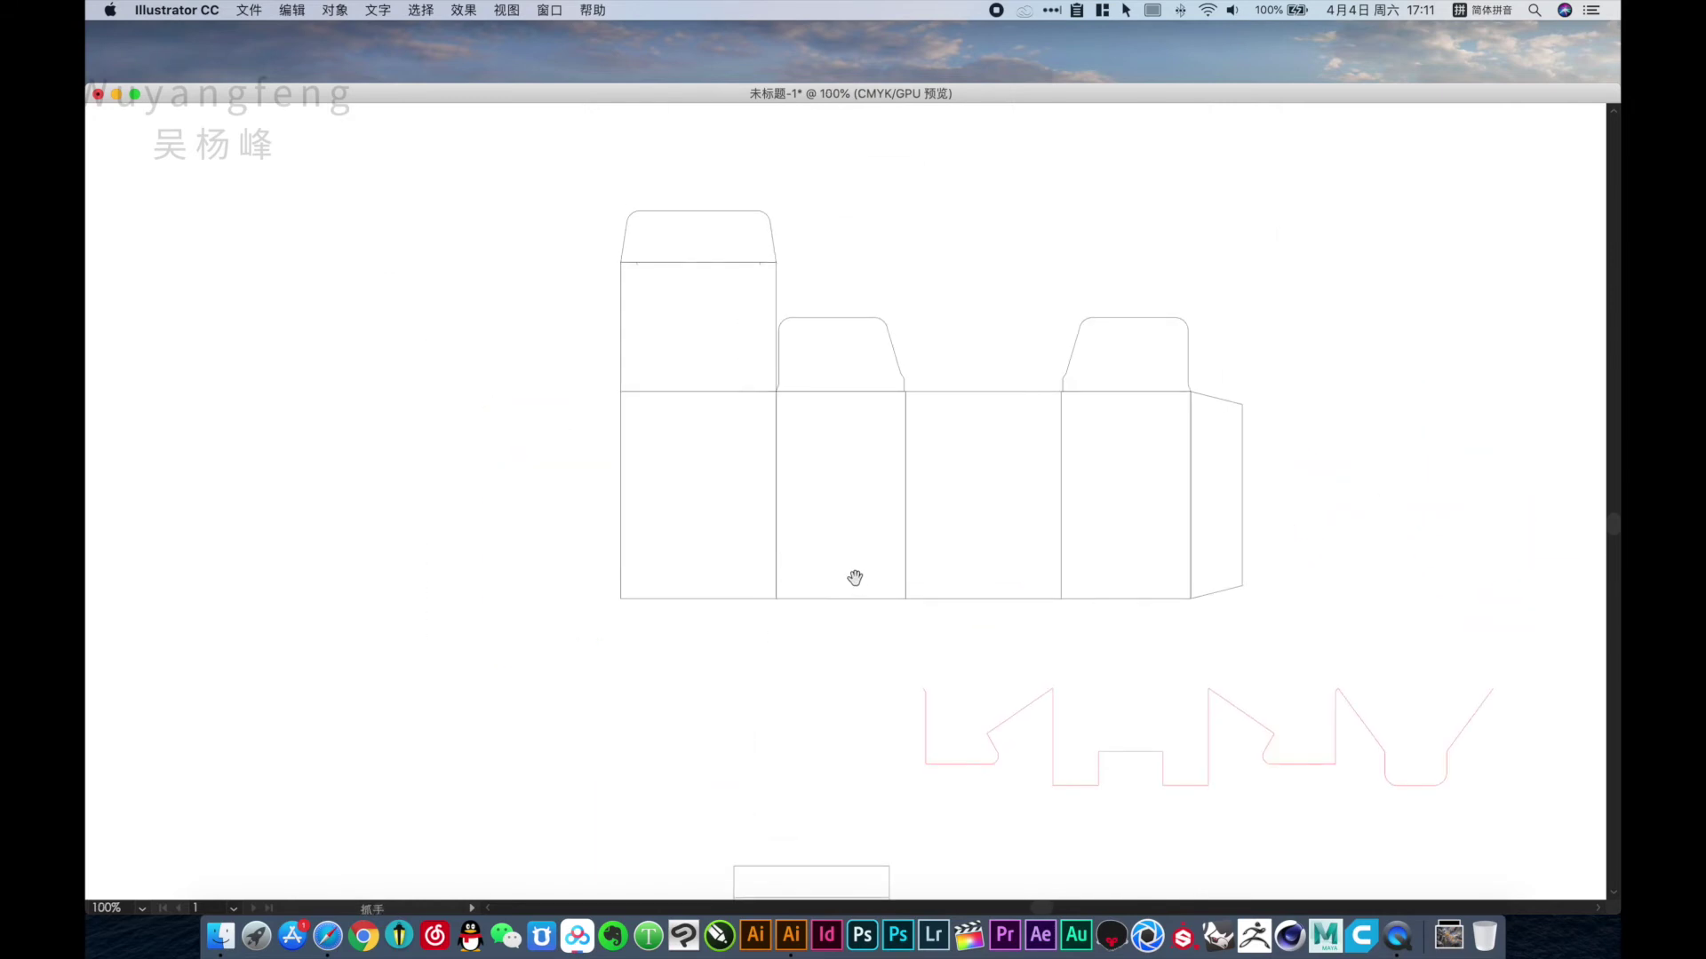
{"action": "mouse_move", "coordinate": [1021, 761]}
{"action": "left_mouse_down"}
{"action": "mouse_move", "coordinate": [868, 742]}
{"action": "mouse_move", "coordinate": [1448, 706]}
{"action": "left_mouse_up"}
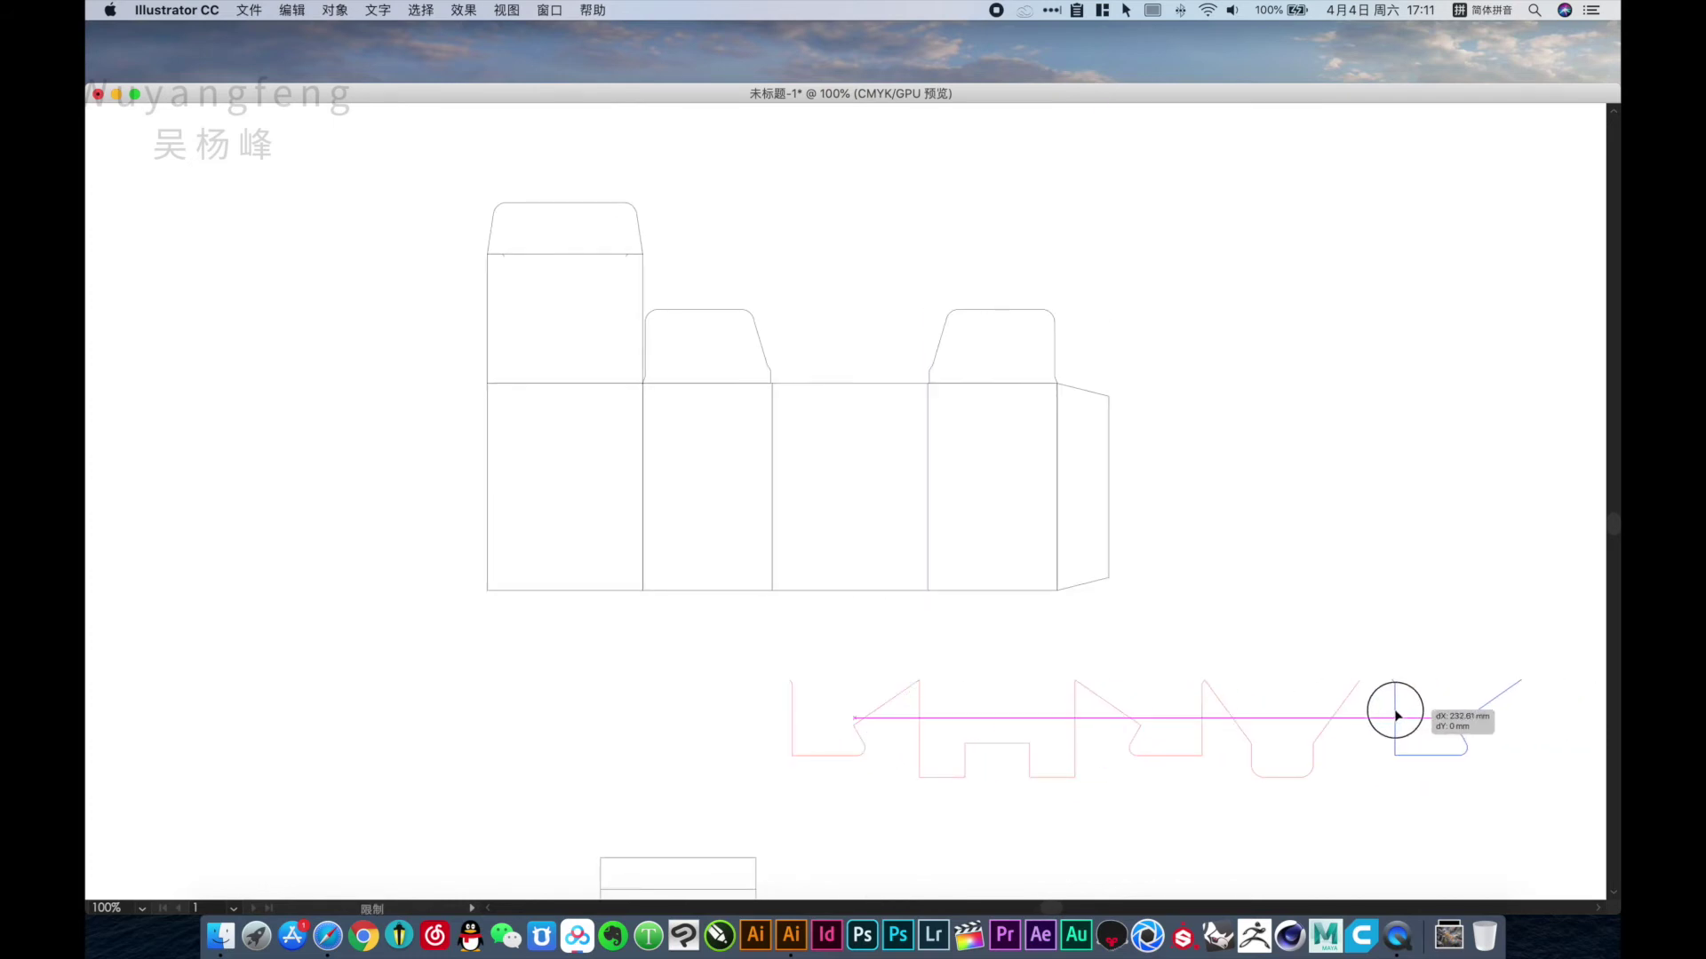
Select the red and L-shaped tab paths and snap them to the box's bottom-left corner.
{"action": "key", "text": "z"}
{"action": "left_click", "coordinate": [1224, 668], "text": "alt"}
{"action": "key", "text": "v"}
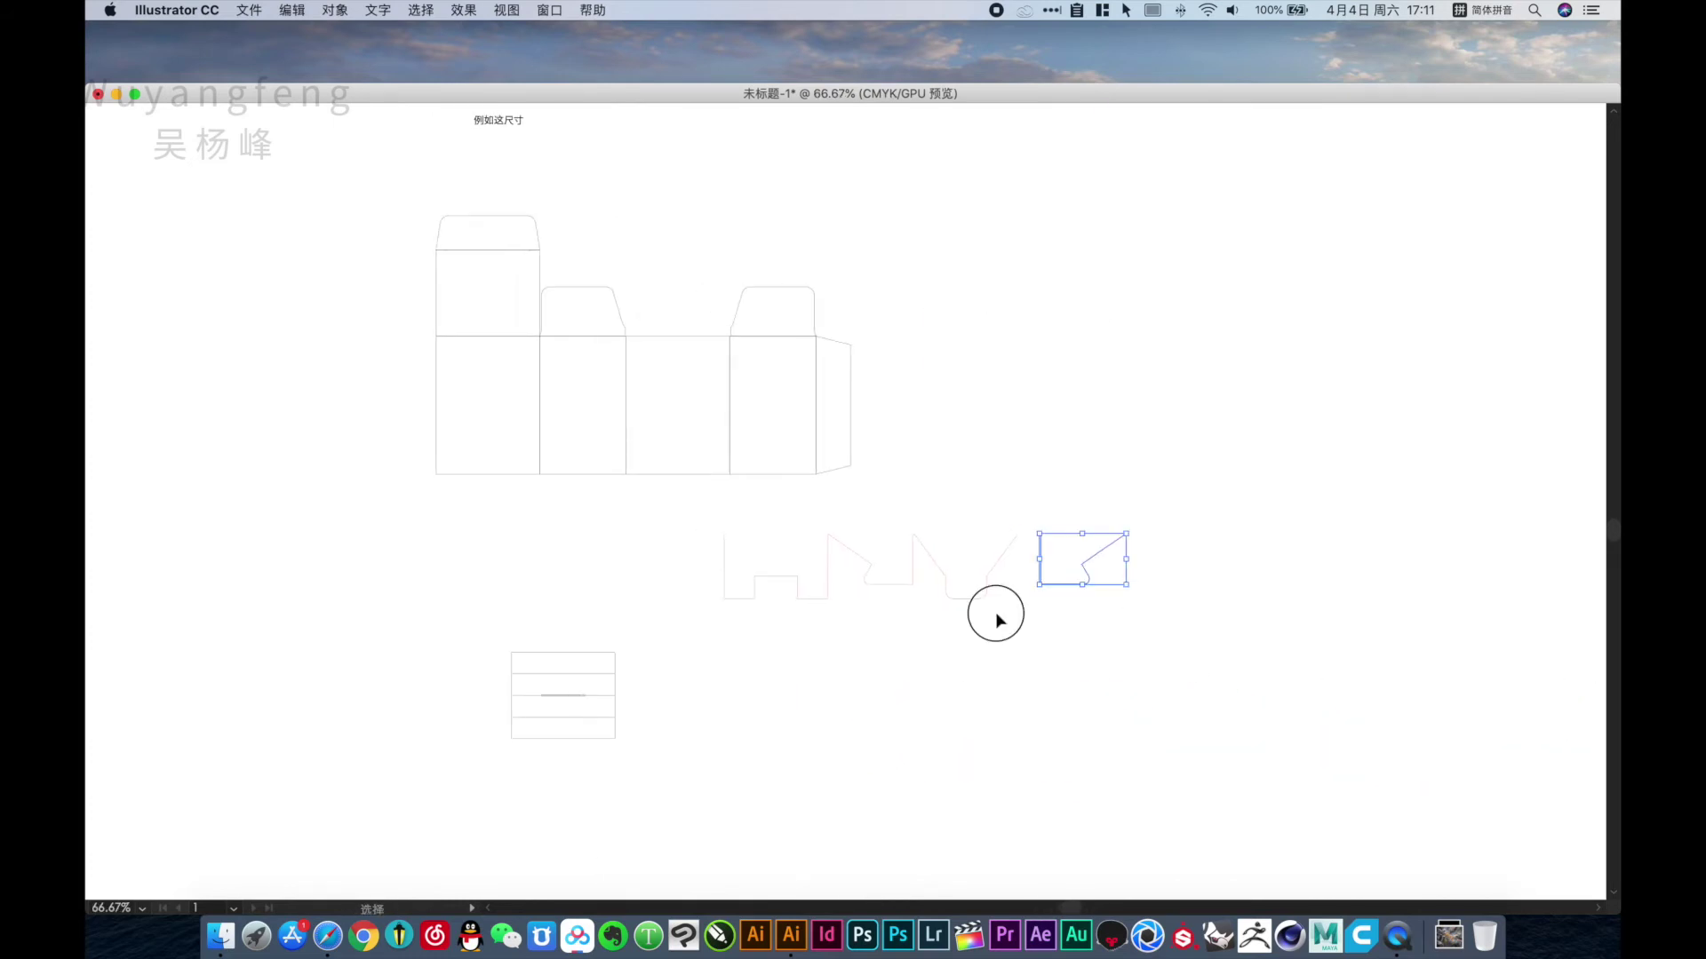
{"action": "mouse_move", "coordinate": [989, 613]}
{"action": "left_mouse_down"}
{"action": "mouse_move", "coordinate": [770, 551]}
{"action": "mouse_move", "coordinate": [457, 519]}
{"action": "left_mouse_up"}
{"action": "scroll", "coordinate": [418, 484], "scroll_direction": "up", "scroll_amount": 5}
{"action": "left_click_drag", "start_coordinate": [772, 628], "coordinate": [590, 455]}
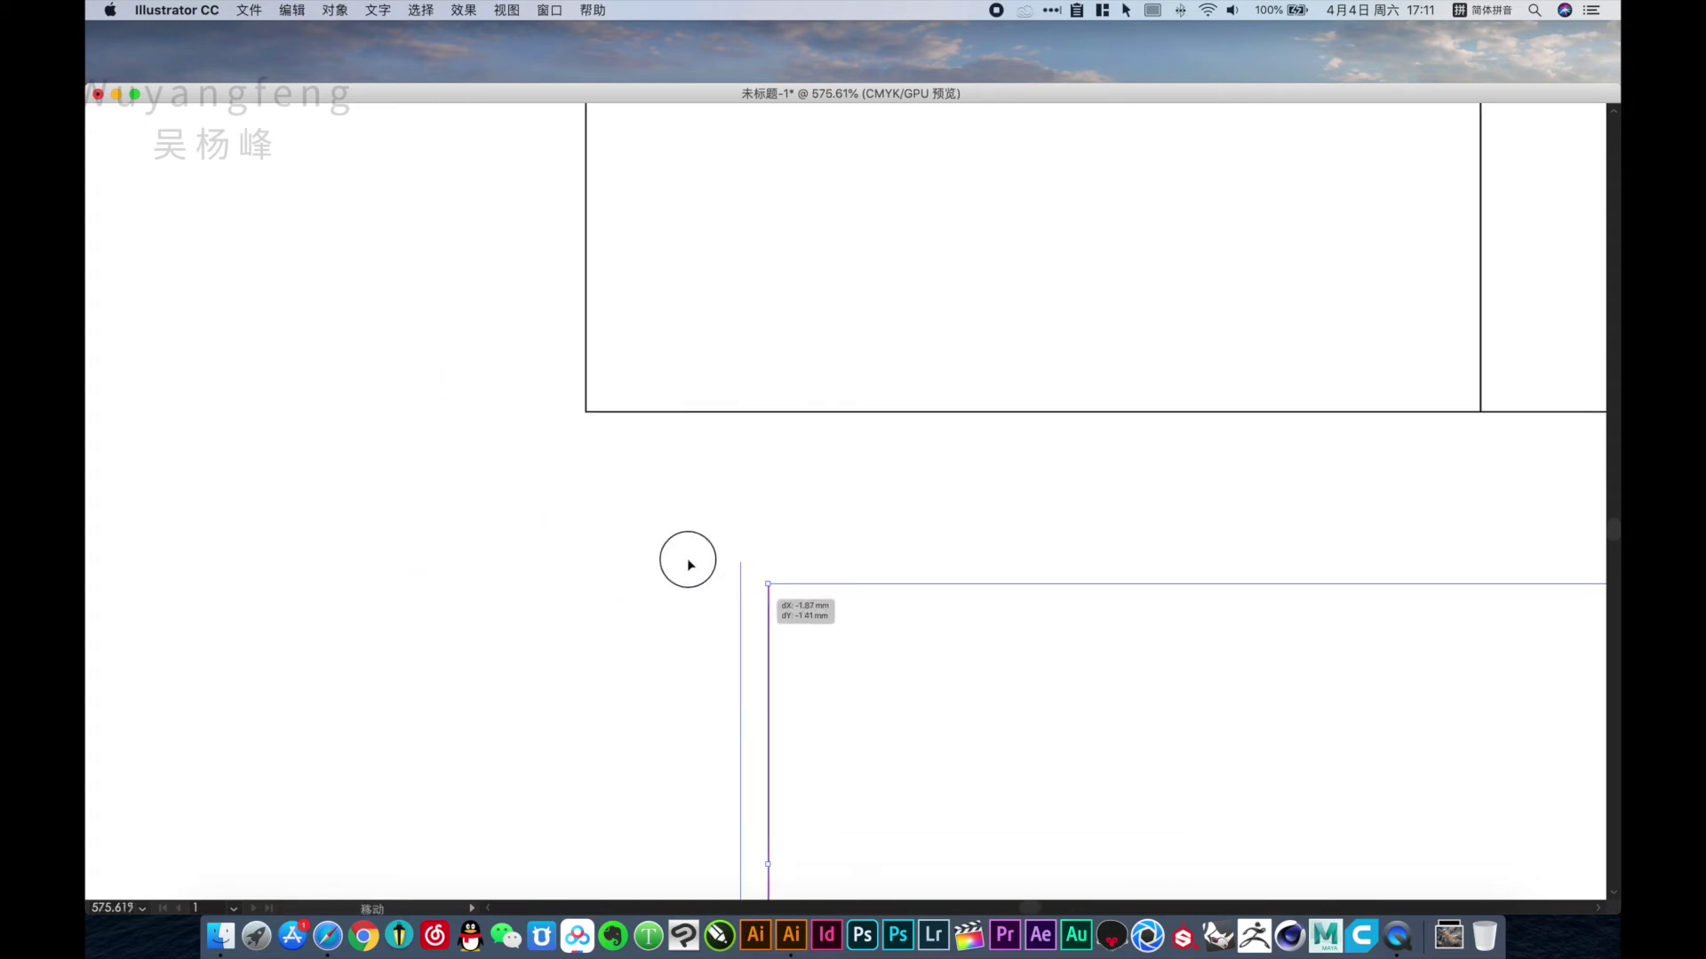
Shift the red tab path left so it meets the box.
{"action": "scroll", "coordinate": [1123, 445], "scroll_direction": "down", "scroll_amount": 5}
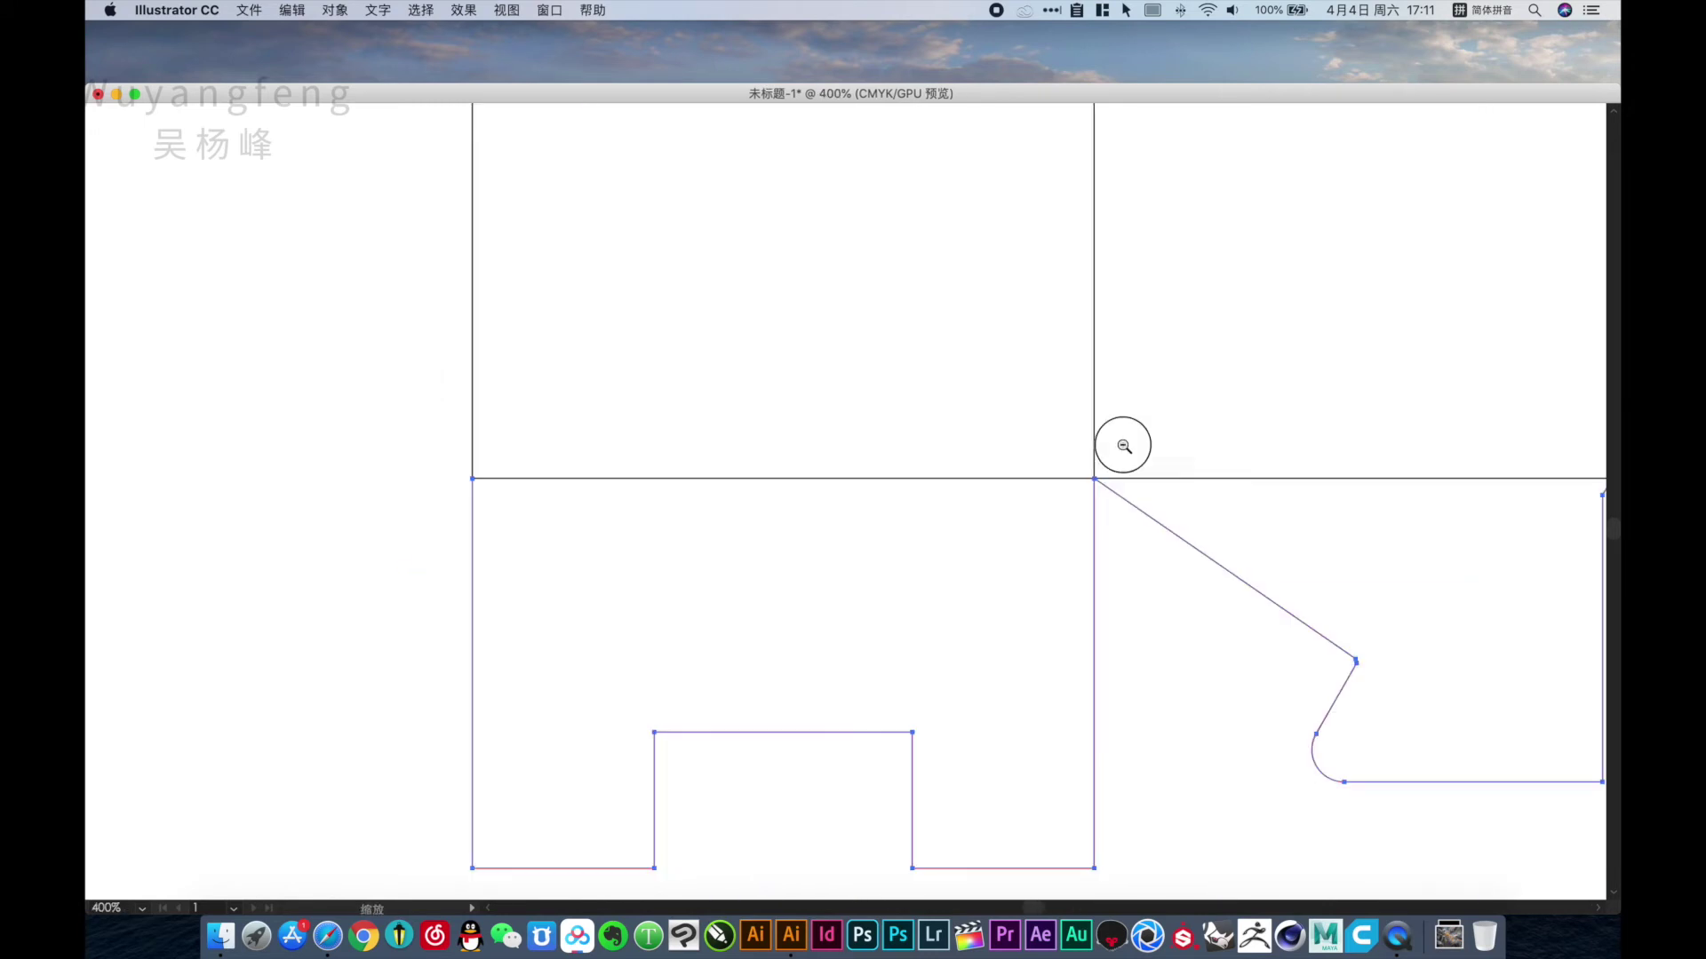
{"action": "left_click", "coordinate": [1015, 619]}
{"action": "scroll", "coordinate": [1120, 662], "scroll_direction": "up", "scroll_amount": 3}
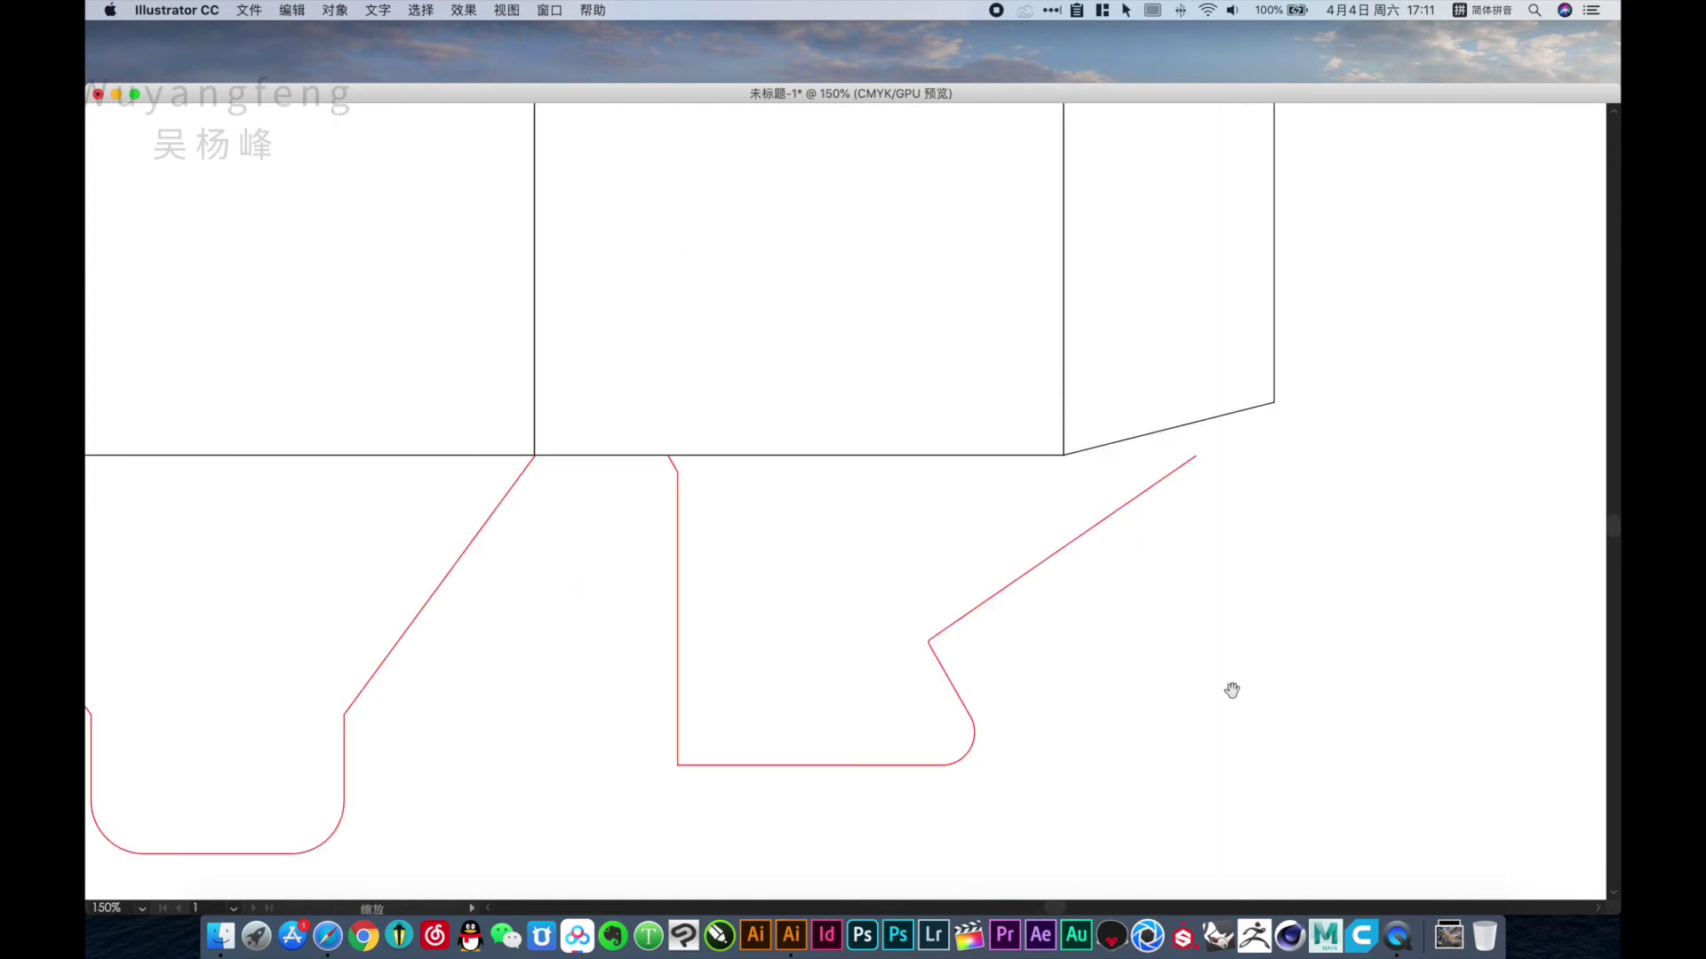
{"action": "left_click_drag", "start_coordinate": [680, 498], "coordinate": [535, 491]}
{"action": "left_click", "coordinate": [727, 518], "text": "alt"}
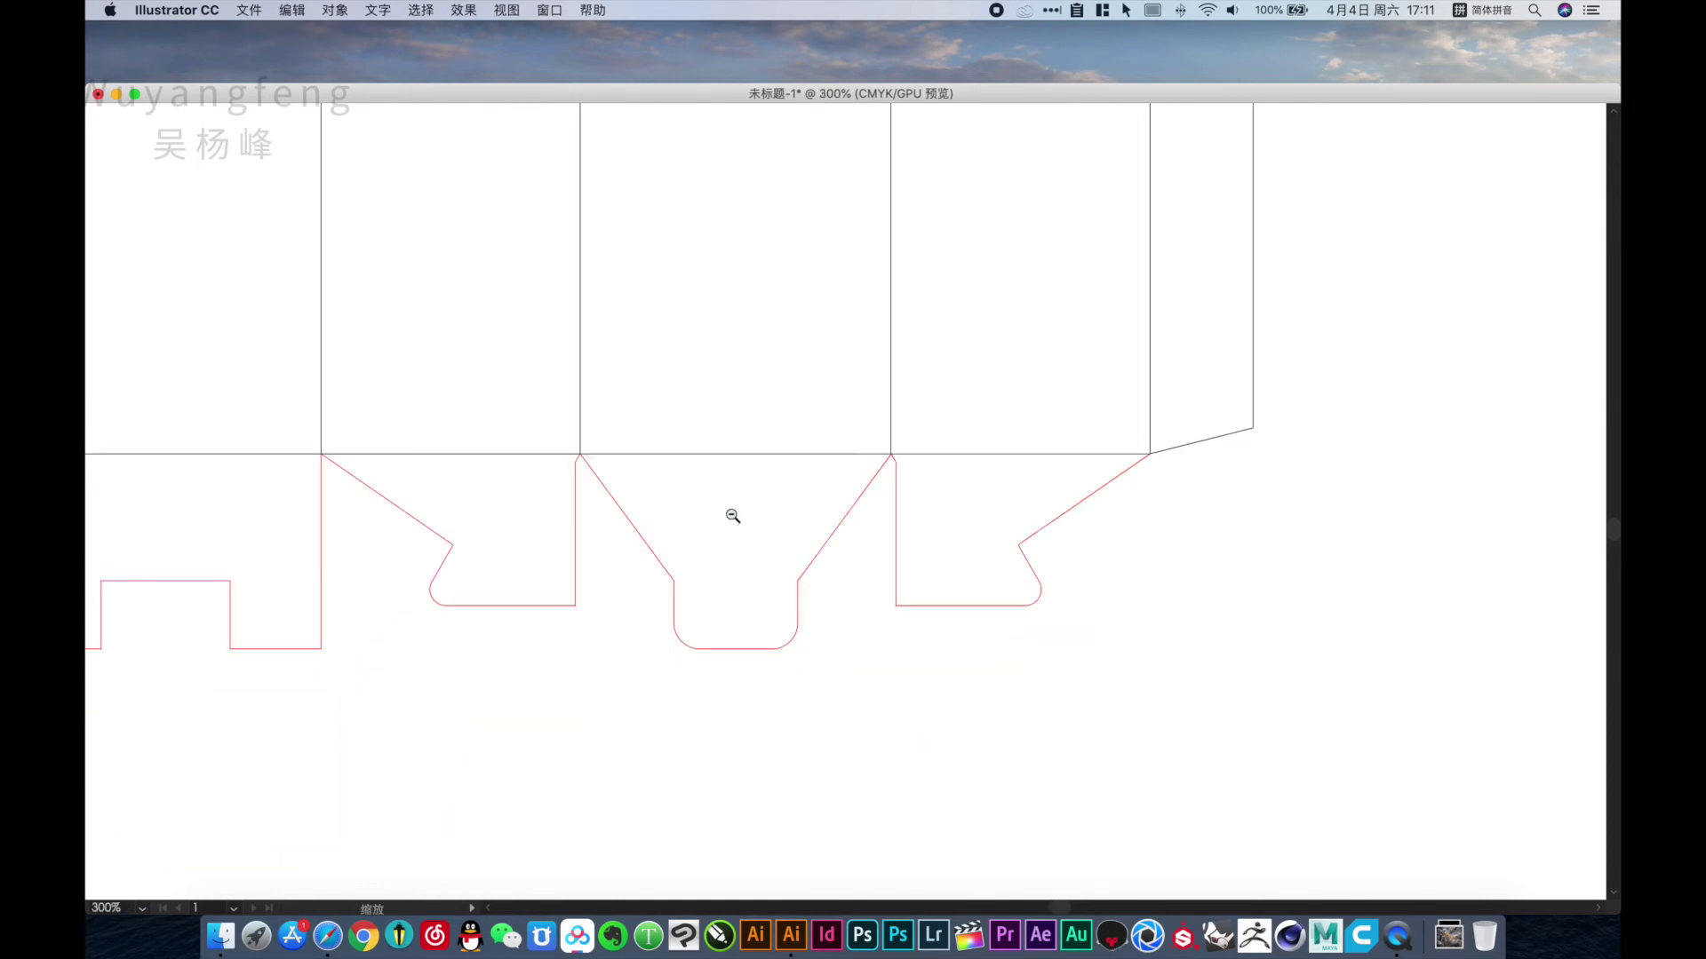
Round the bottom-left tab's lower corner anchors by 5 mm.
{"action": "key", "text": "a"}
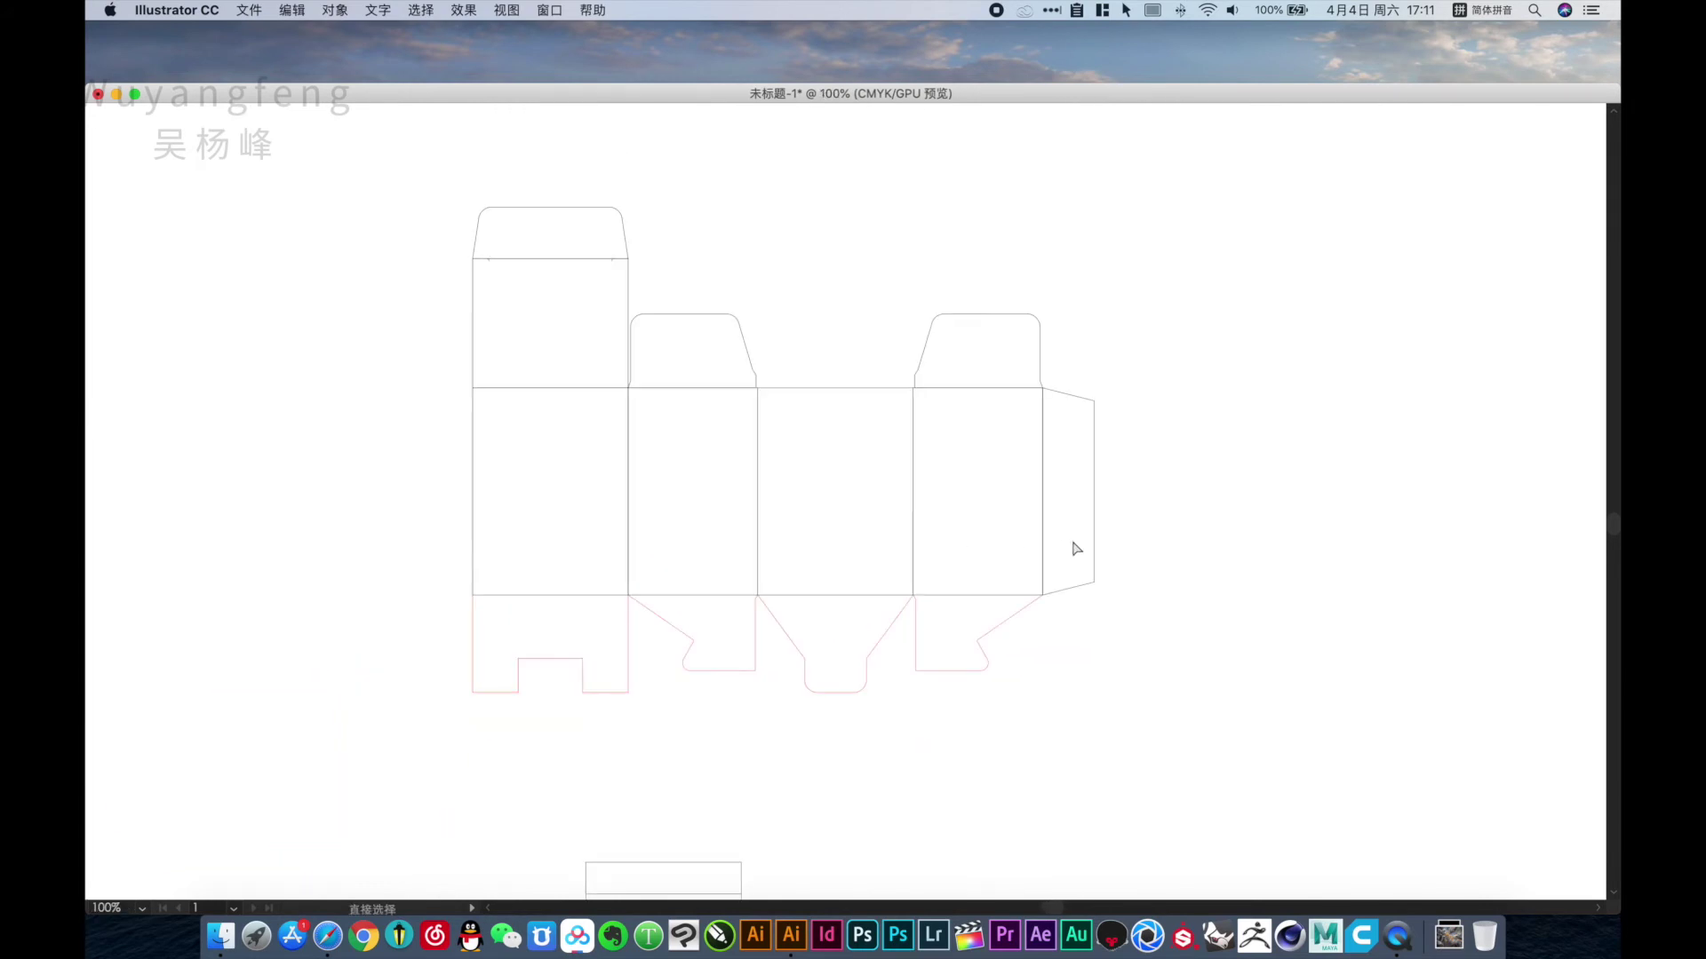
{"action": "key", "text": "Tab"}
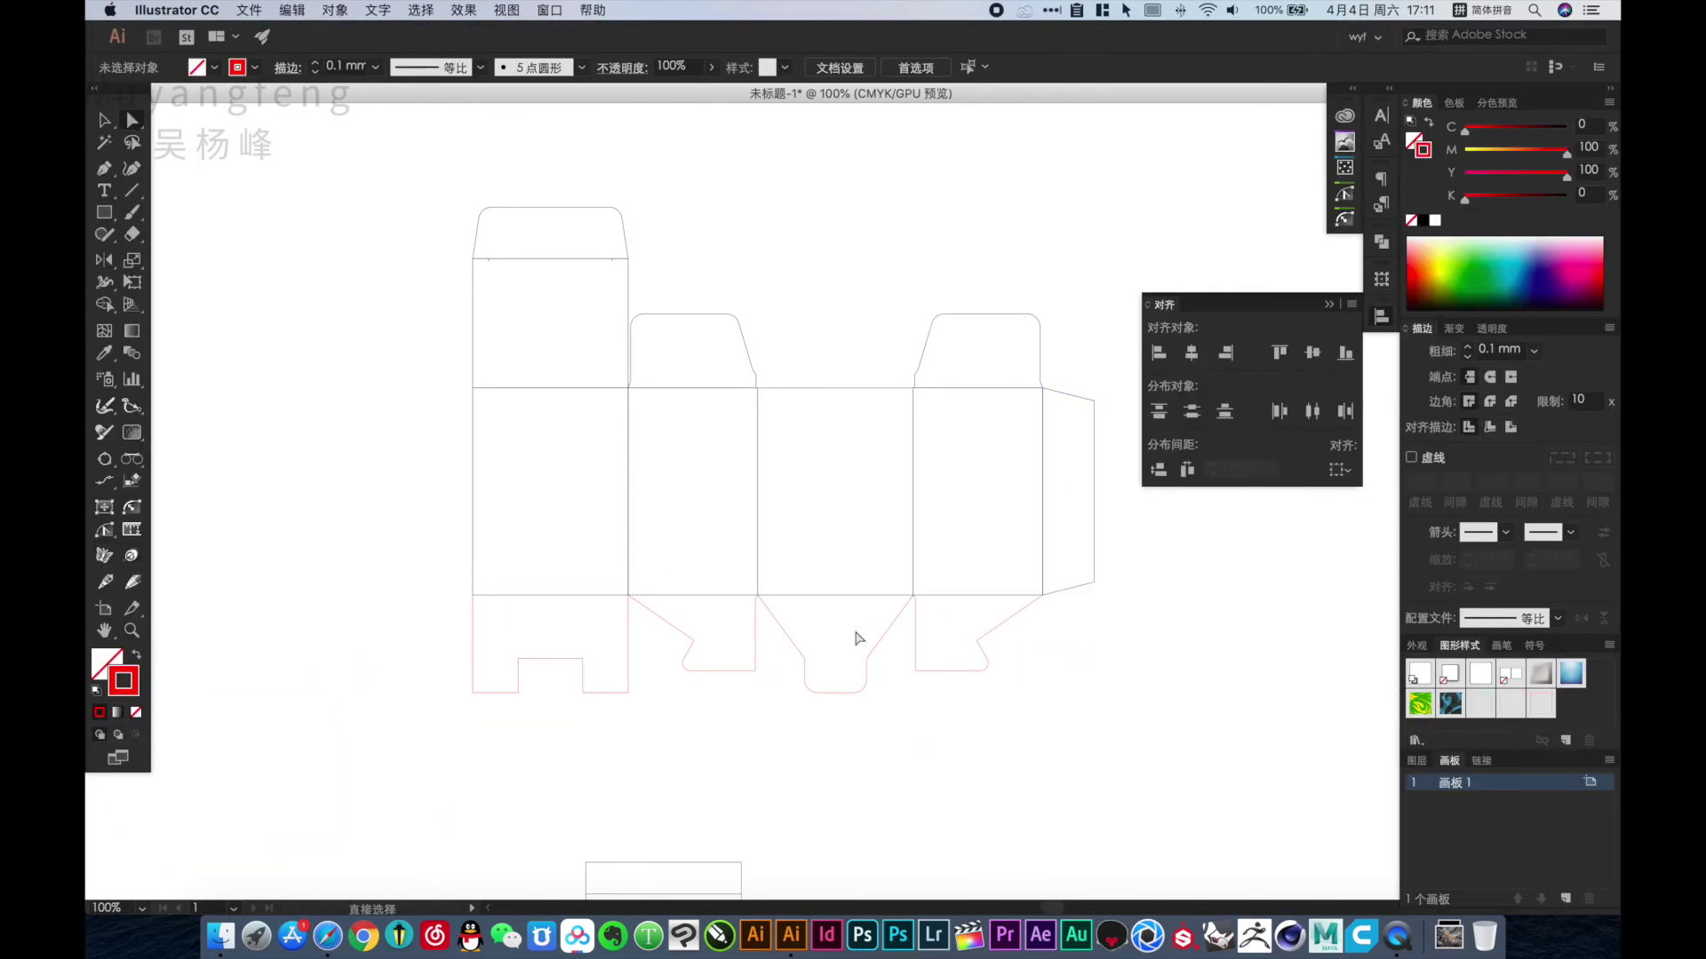
{"action": "left_click_drag", "start_coordinate": [661, 730], "coordinate": [396, 686]}
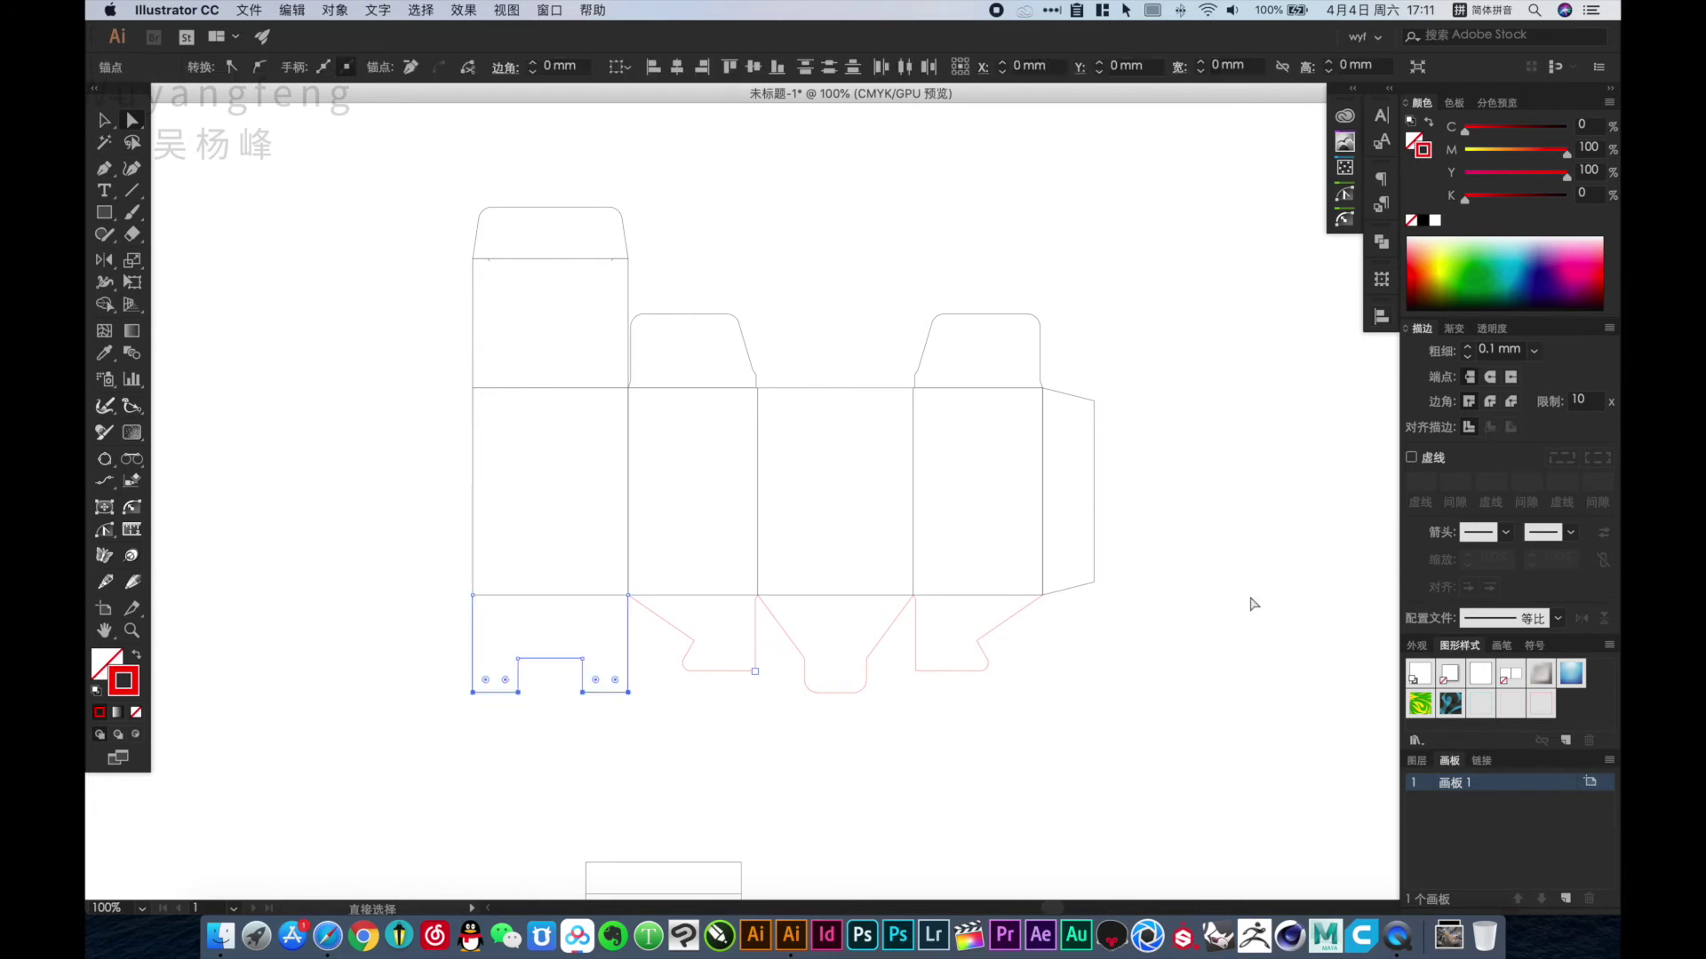
{"action": "left_click_drag", "start_coordinate": [1186, 629], "coordinate": [1079, 380]}
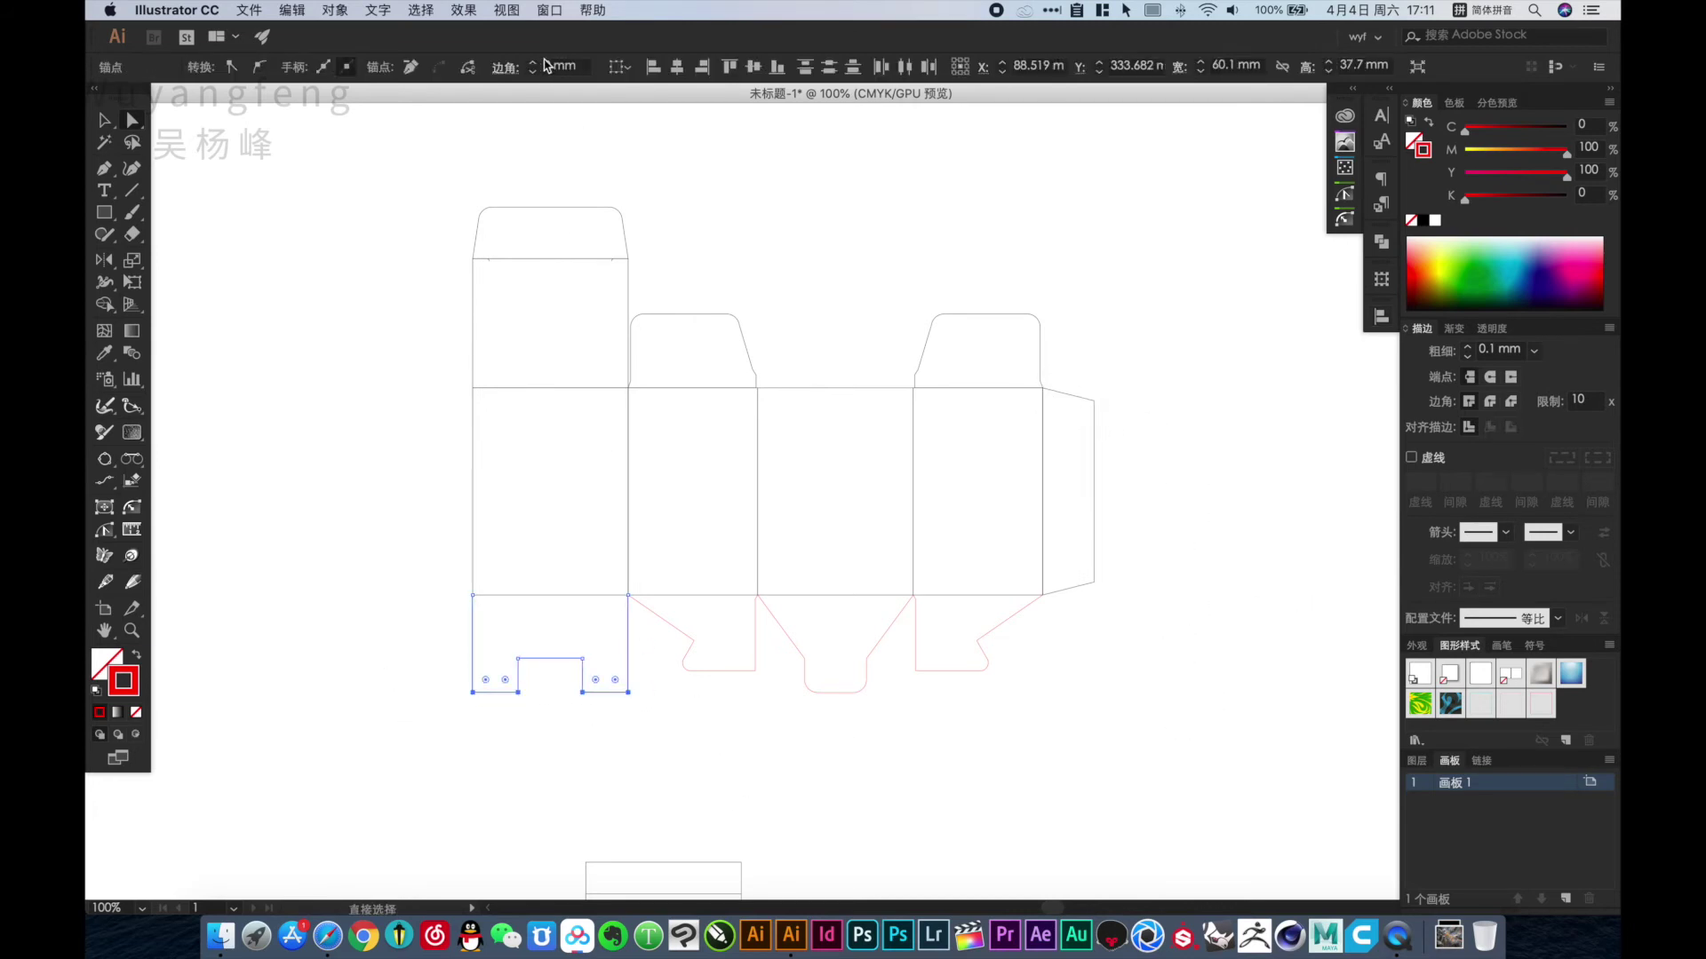
{"action": "left_click", "coordinate": [547, 65]}
{"action": "type", "text": "5"}
{"action": "key", "text": "Return"}
{"action": "scroll", "coordinate": [706, 574], "scroll_direction": "up", "scroll_amount": 1}
{"action": "left_click", "coordinate": [839, 739]}
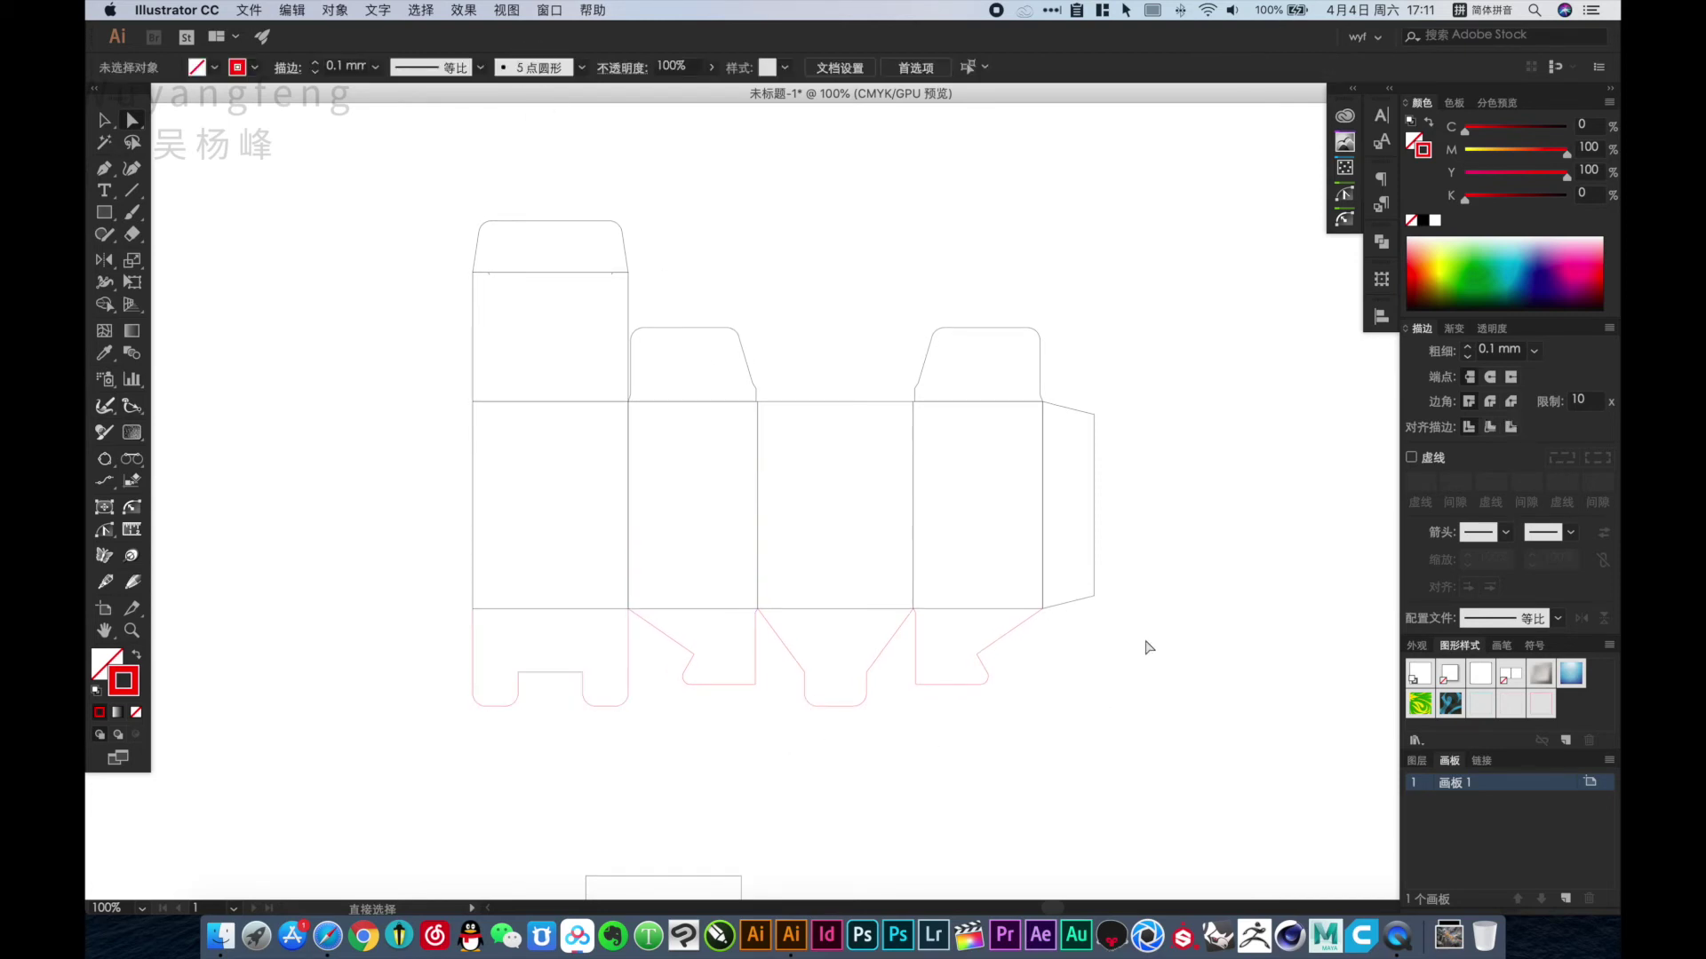
Narrow the right glue flap to 14.5 mm by nudging its outer corner points left.
{"action": "left_click", "coordinate": [1069, 367]}
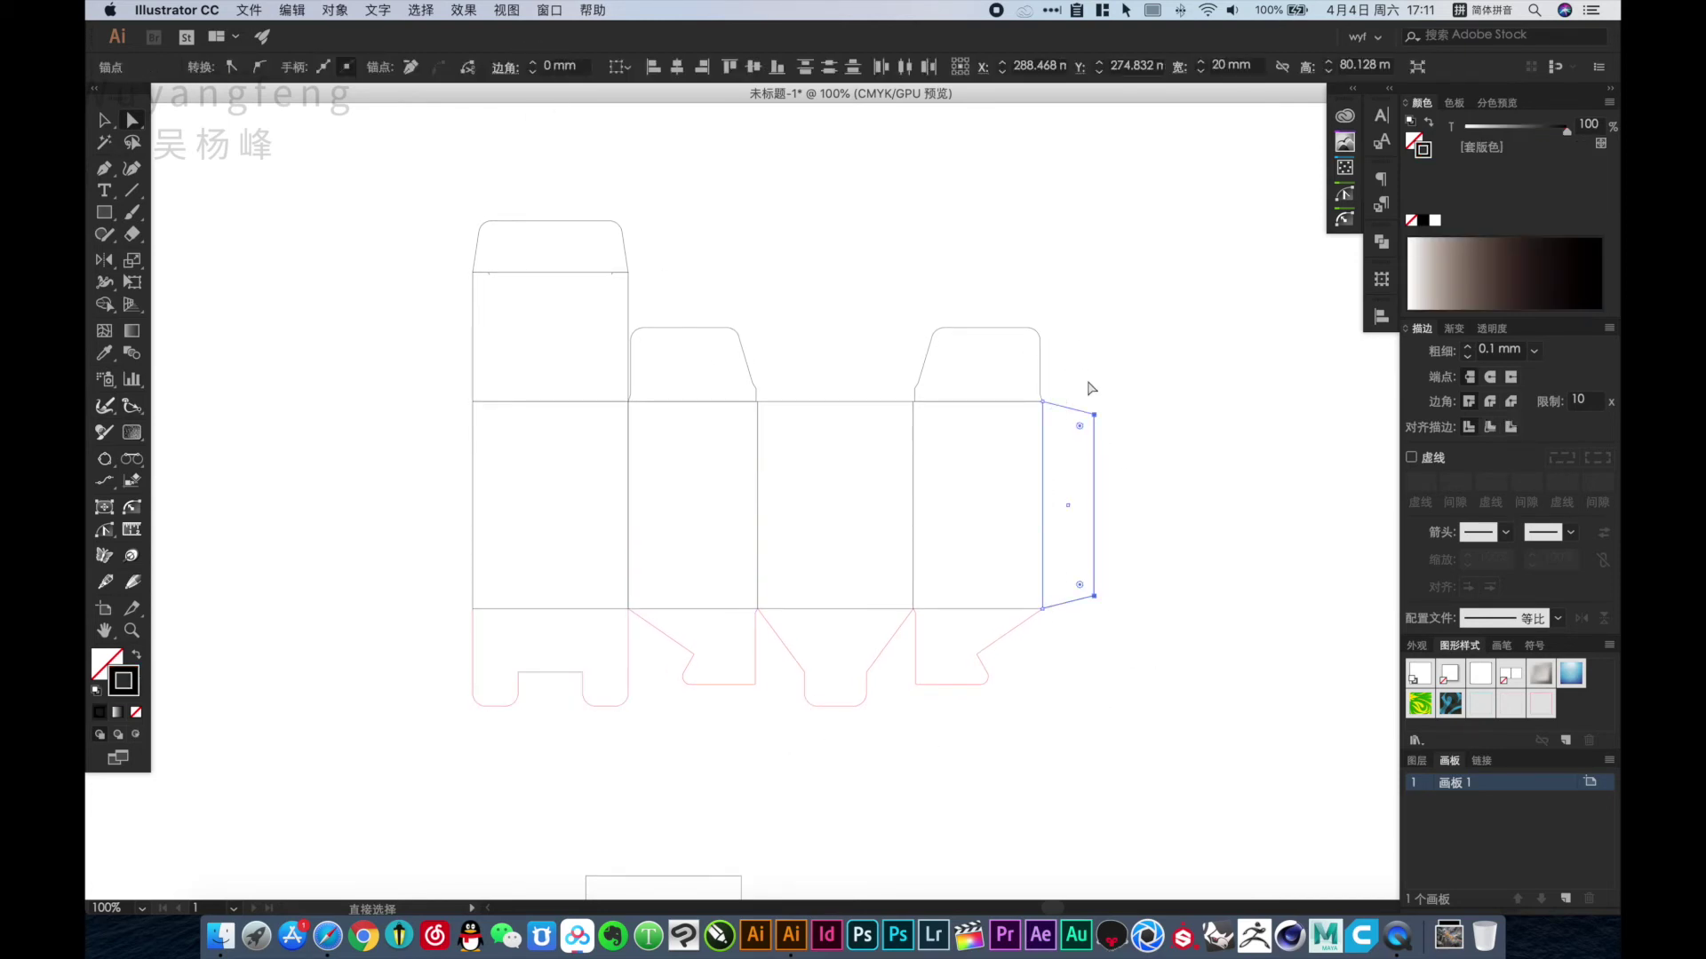
{"action": "left_click", "coordinate": [534, 63]}
{"action": "left_click", "coordinate": [534, 63]}
{"action": "key", "text": "v"}
{"action": "left_click_drag", "start_coordinate": [1141, 646], "coordinate": [1085, 455]}
{"action": "left_click", "coordinate": [1226, 442]}
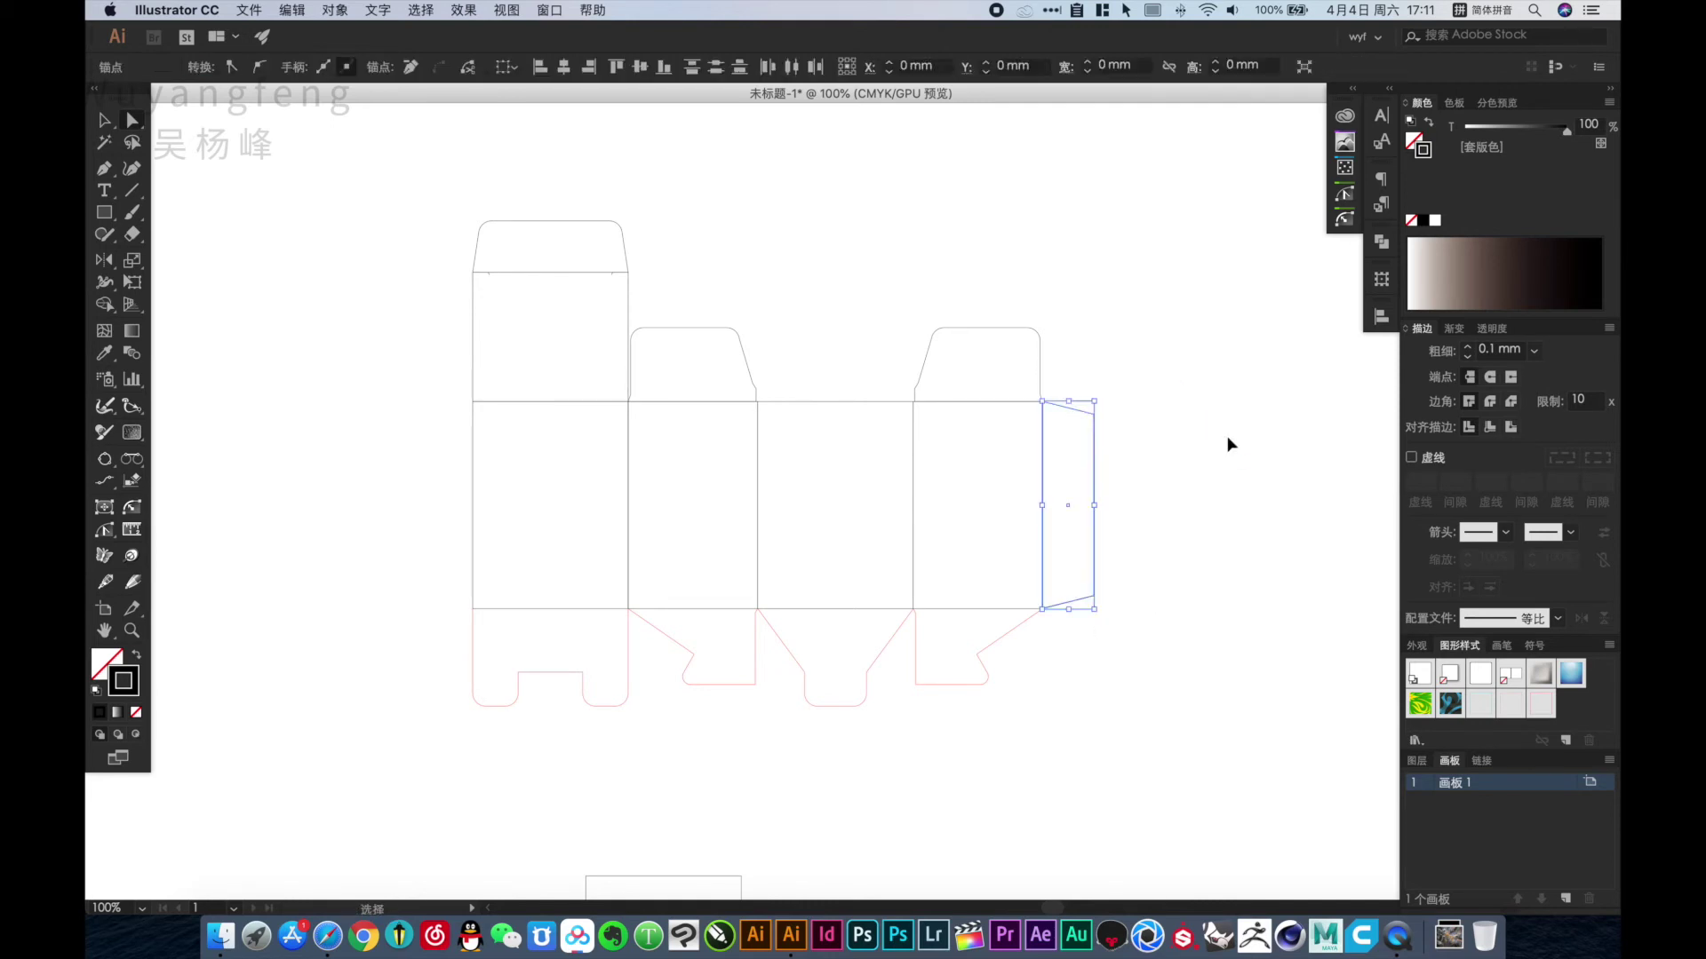
{"action": "left_click_drag", "start_coordinate": [1172, 622], "coordinate": [1093, 380]}
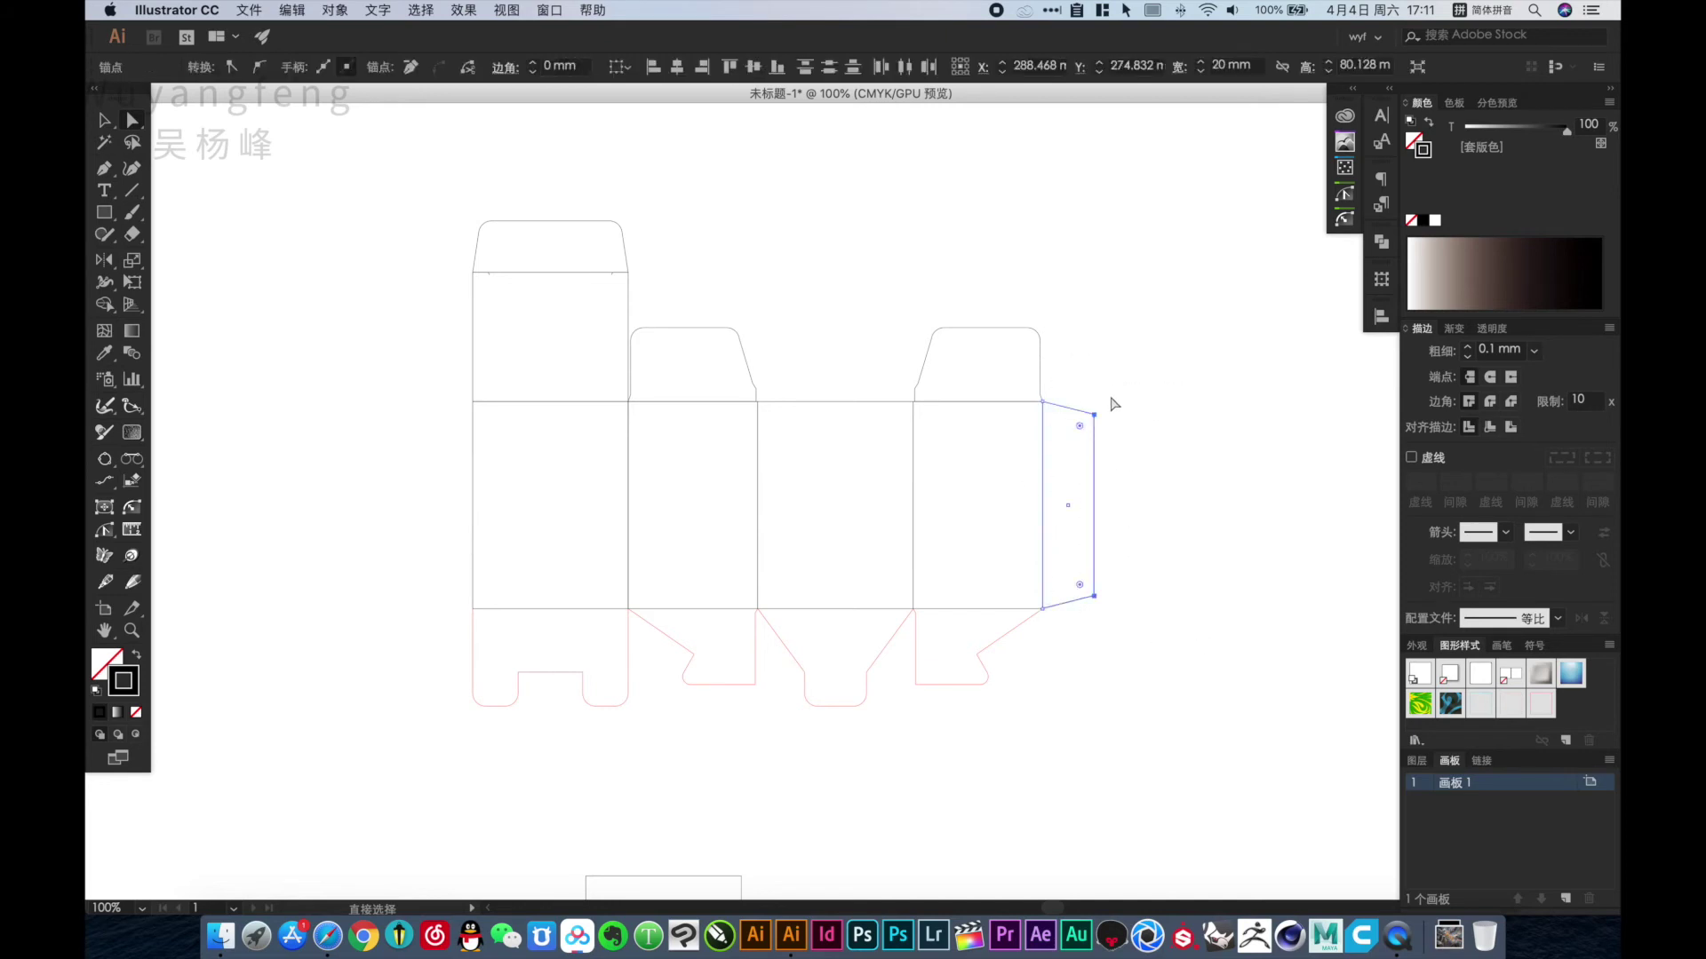
{"action": "key", "text": "Left"}
{"action": "key", "text": "Left"}
{"action": "key", "text": "Left"}
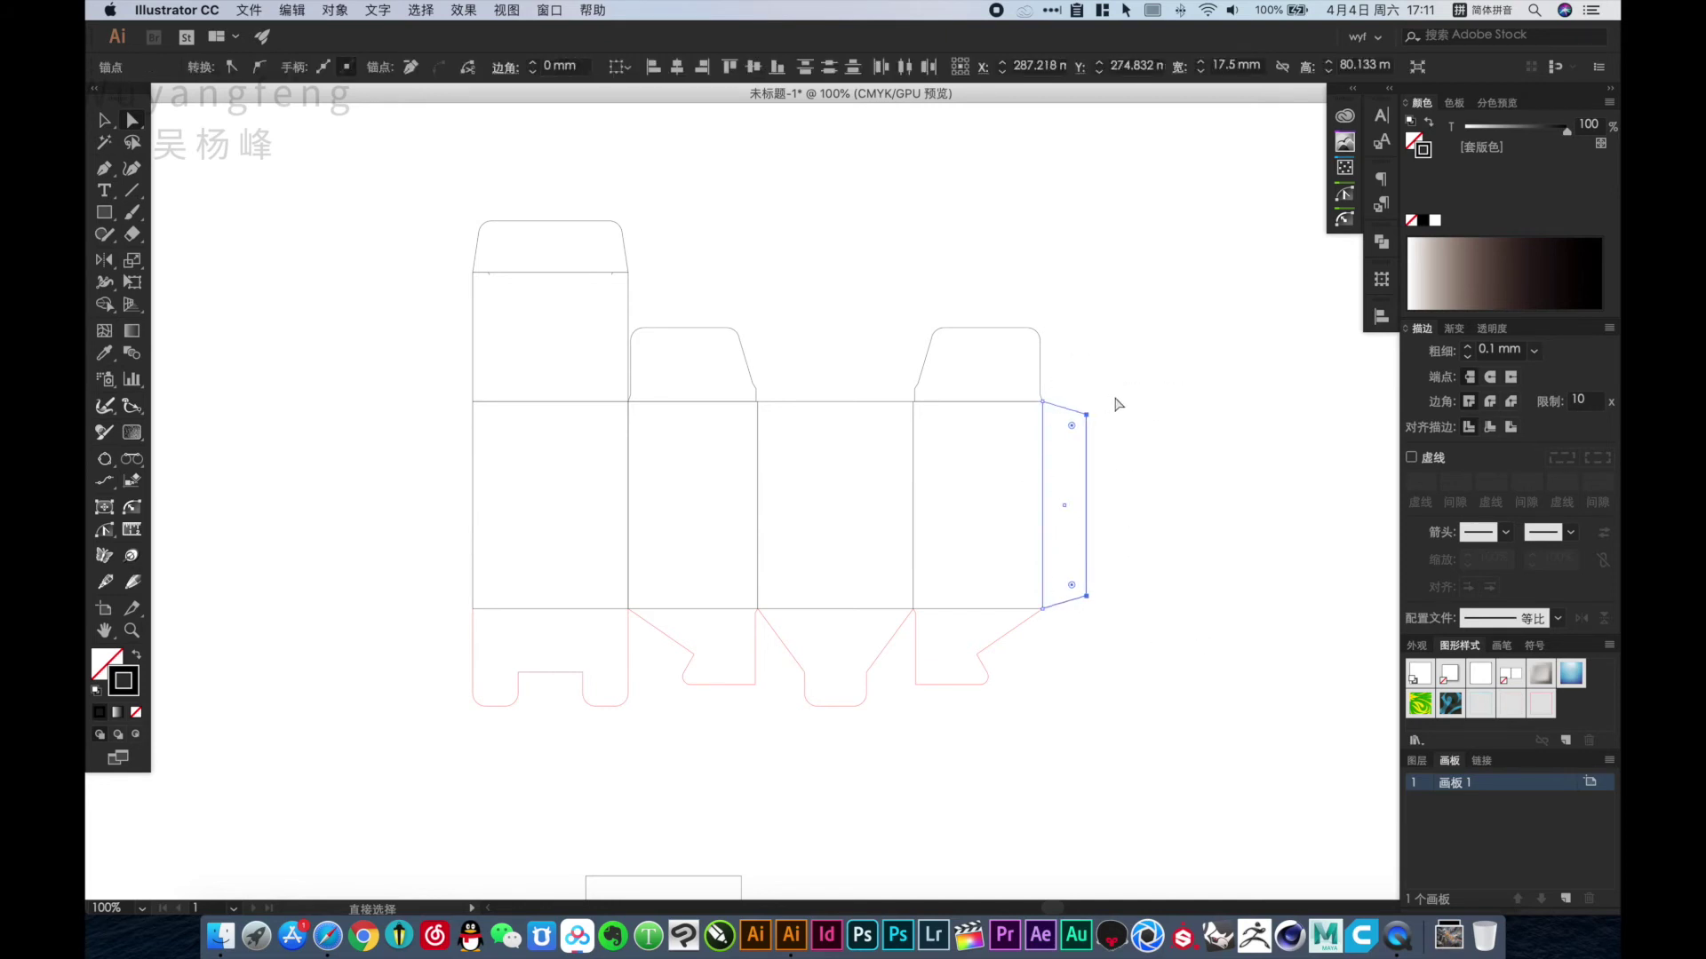
{"action": "key", "text": "Left"}
{"action": "key", "text": "Left"}
{"action": "key", "text": "Left"}
{"action": "key", "text": "Left"}
{"action": "key", "text": "Left"}
{"action": "key", "text": "Left"}
{"action": "key", "text": "Left"}
{"action": "key", "text": "Left"}
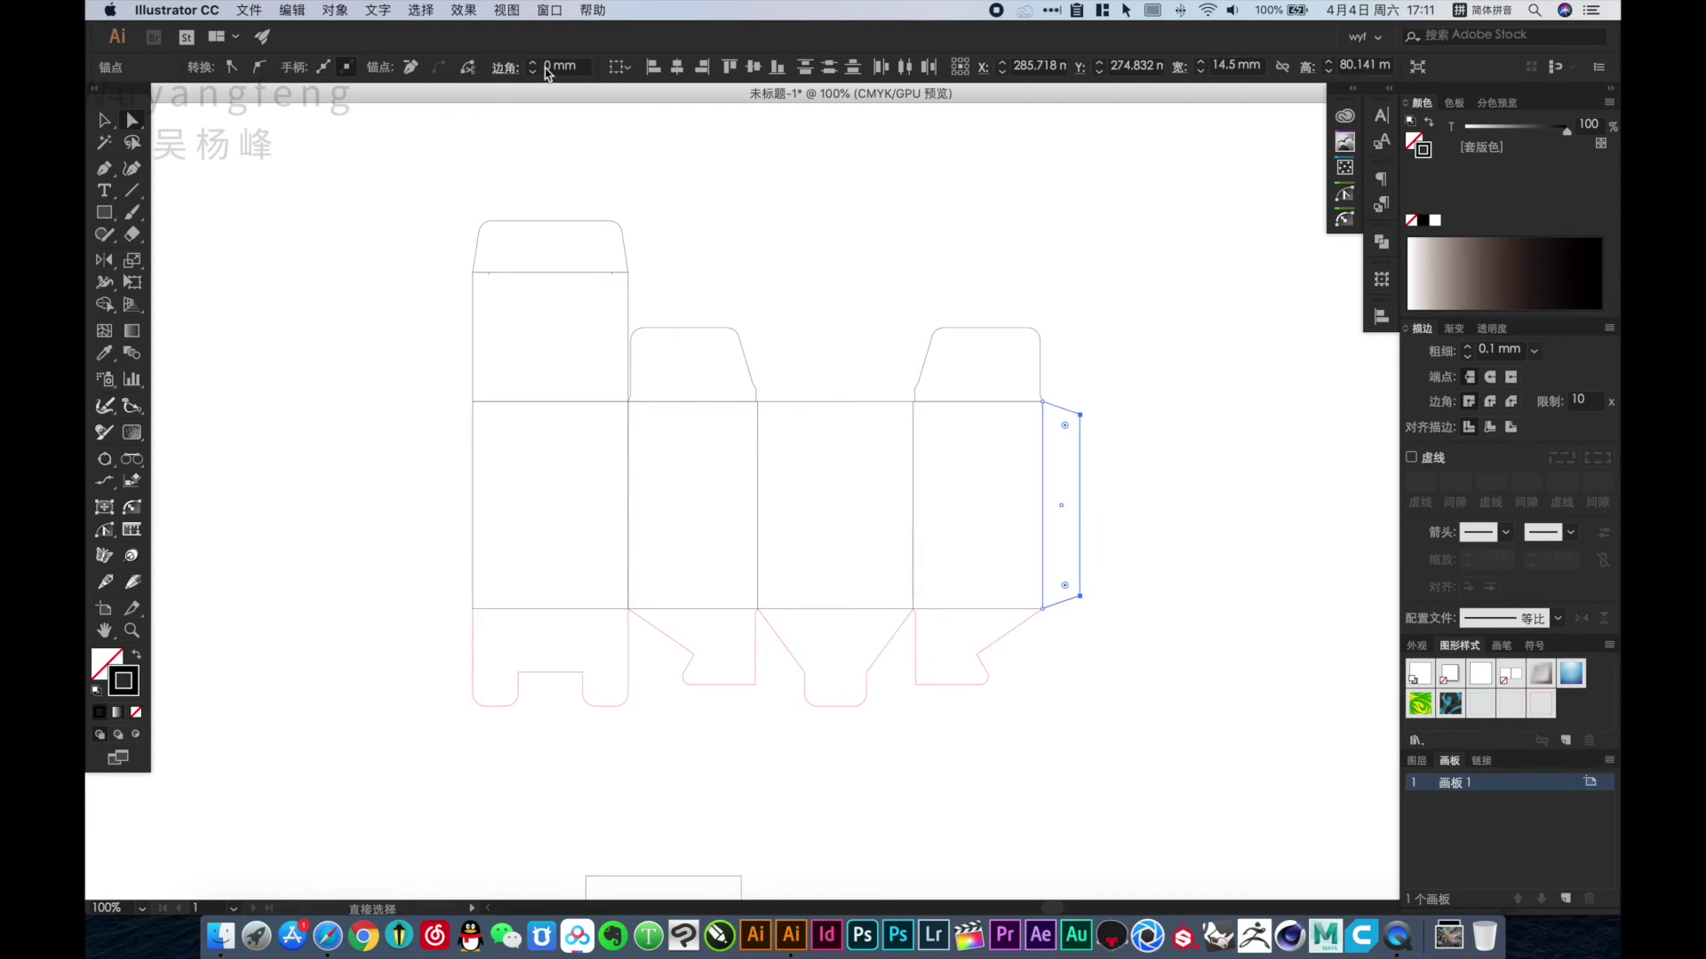
Round the glue flap's outer corners by 2 mm.
{"action": "left_click", "coordinate": [588, 70]}
{"action": "type", "text": "2"}
{"action": "key", "text": "Return"}
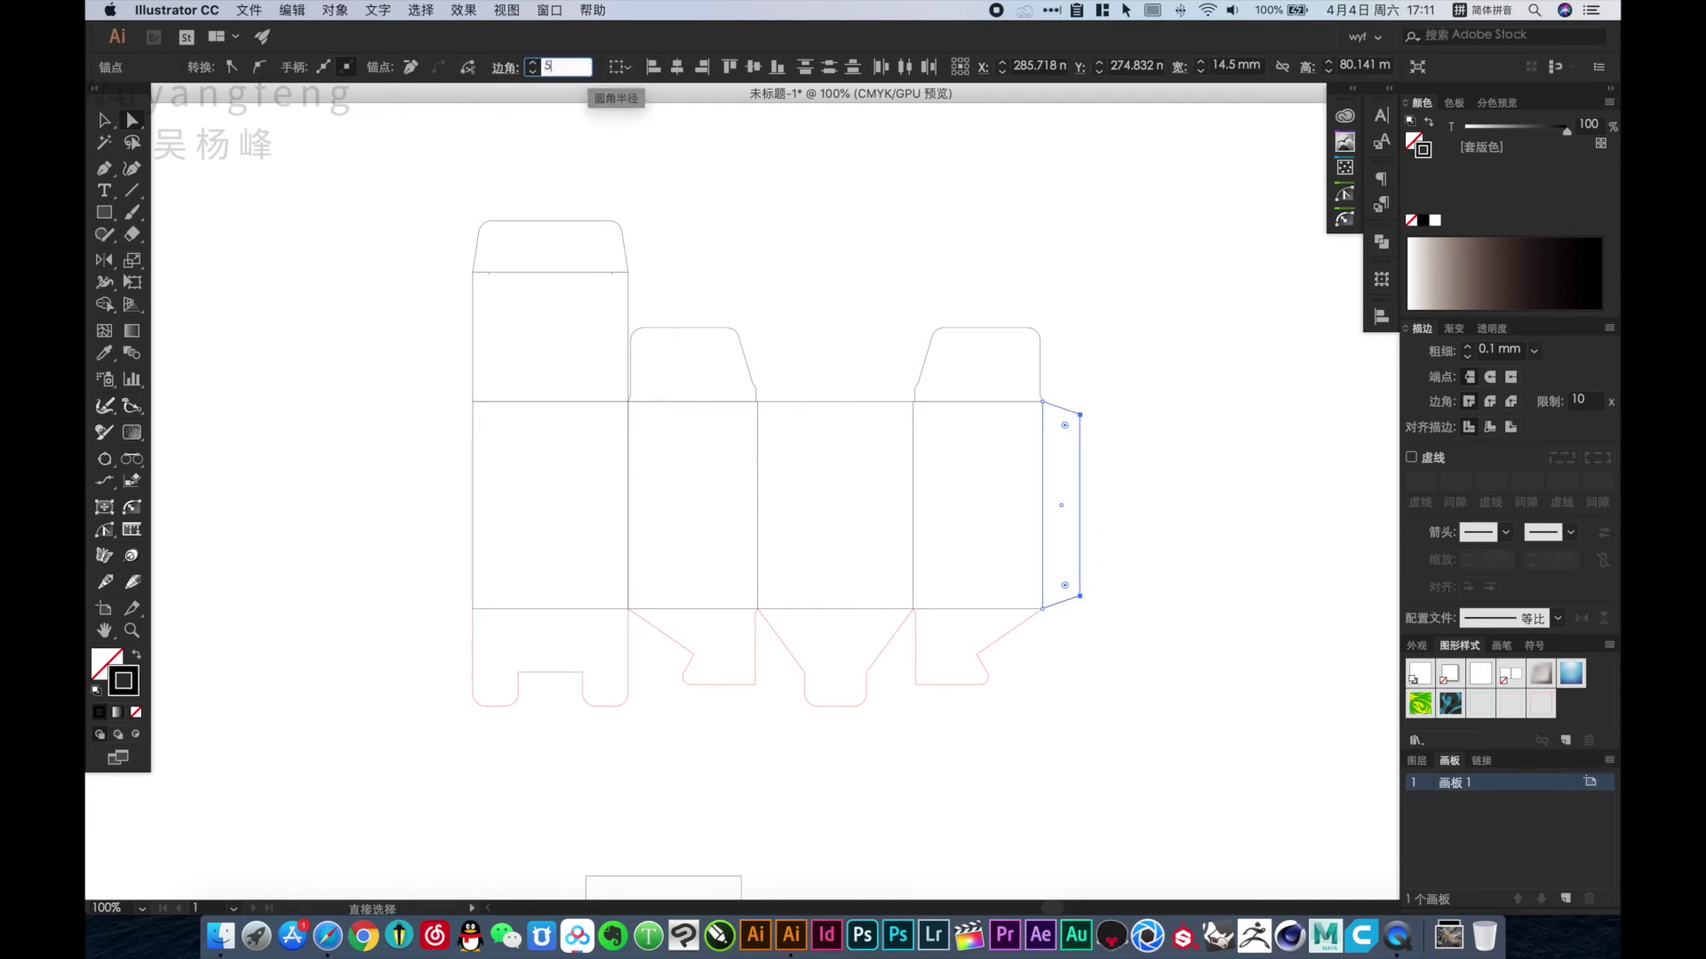
{"action": "left_click", "coordinate": [1155, 500]}
Delete the stray thin crease line below the top flap.
{"action": "left_click_drag", "start_coordinate": [1128, 445], "coordinate": [1139, 520]}
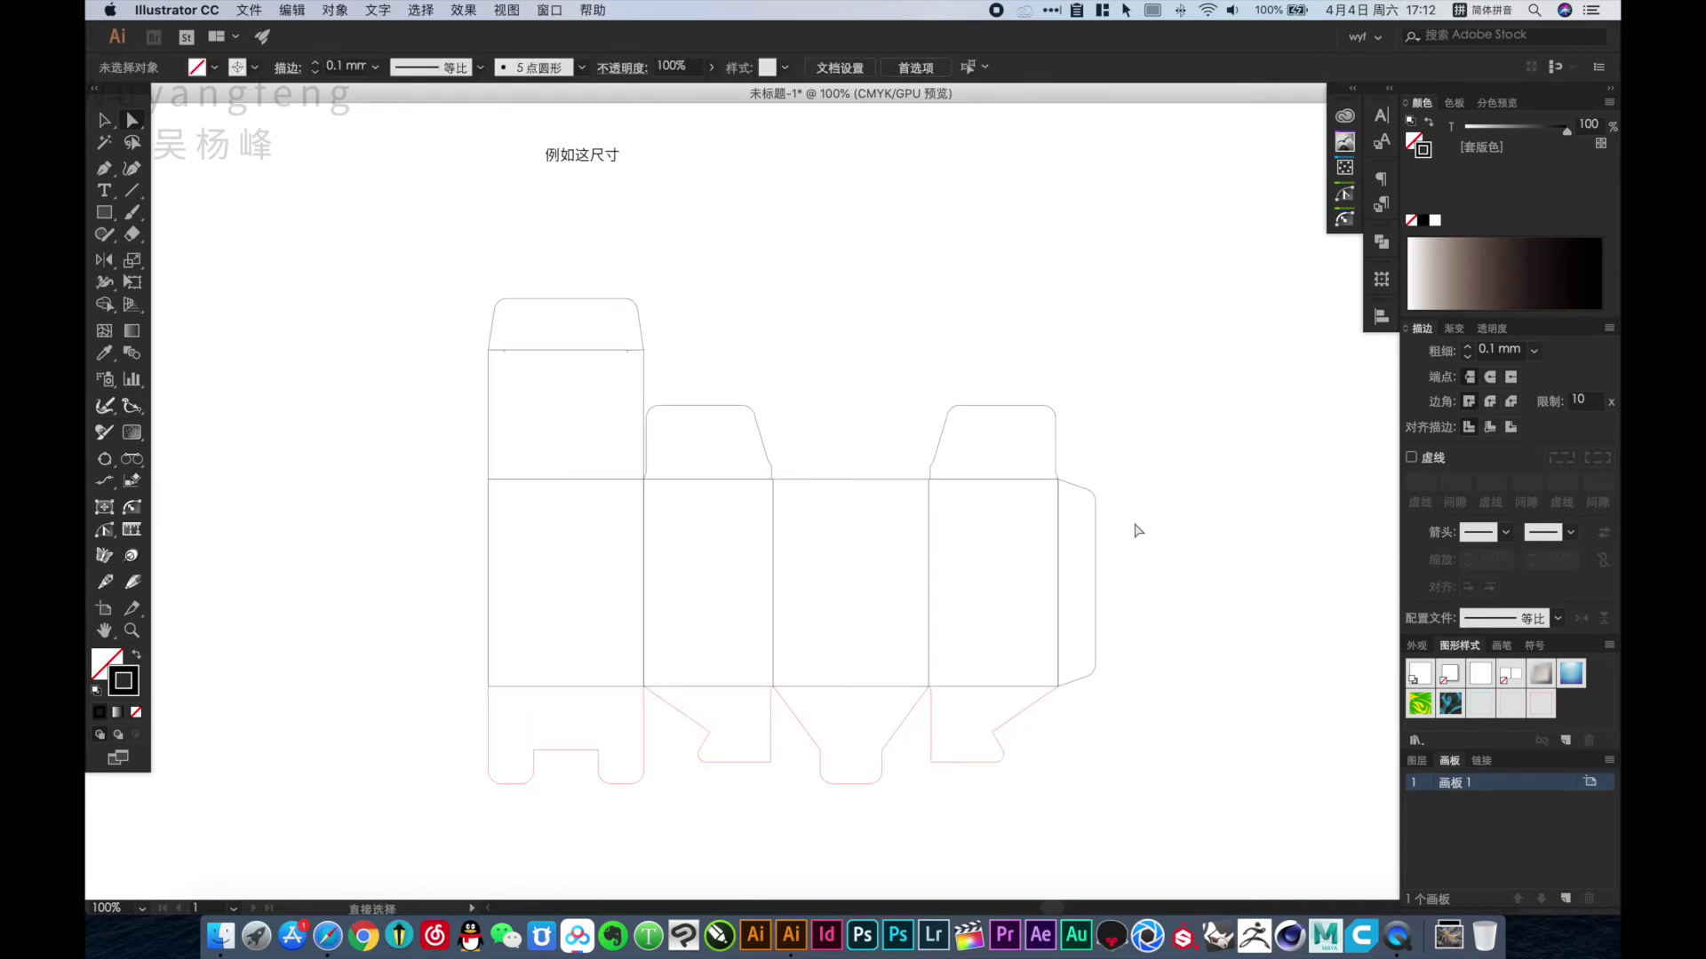
{"action": "key", "text": "Tab"}
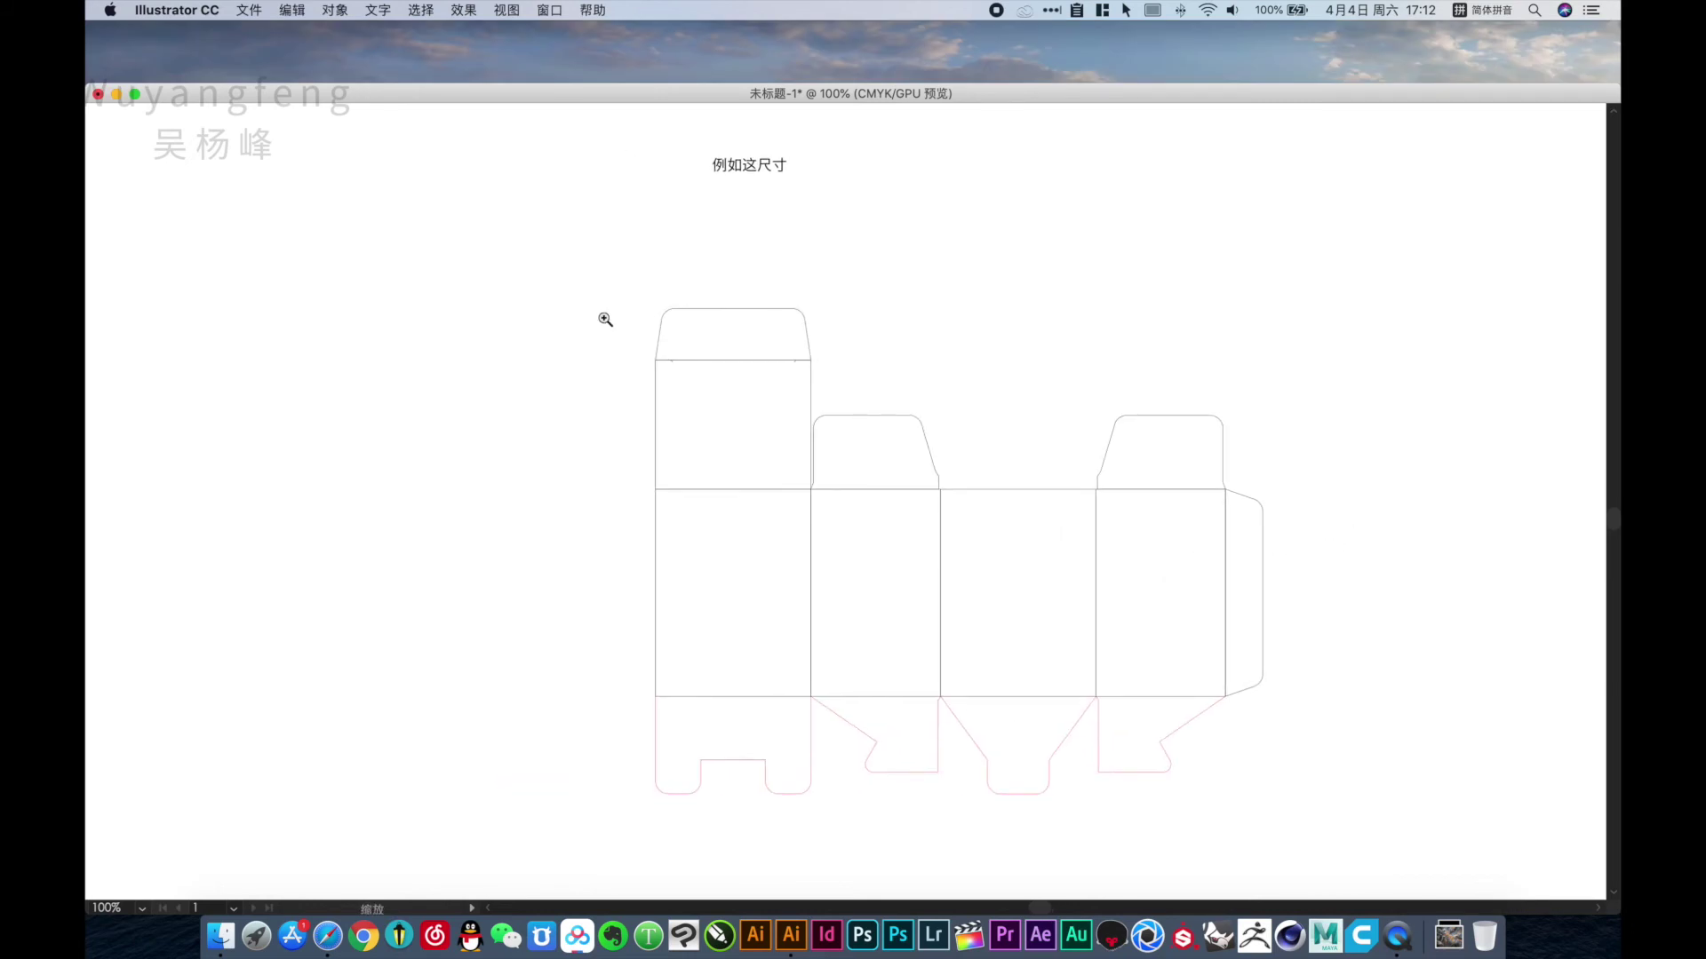
{"action": "left_click_drag", "start_coordinate": [586, 298], "coordinate": [1340, 849]}
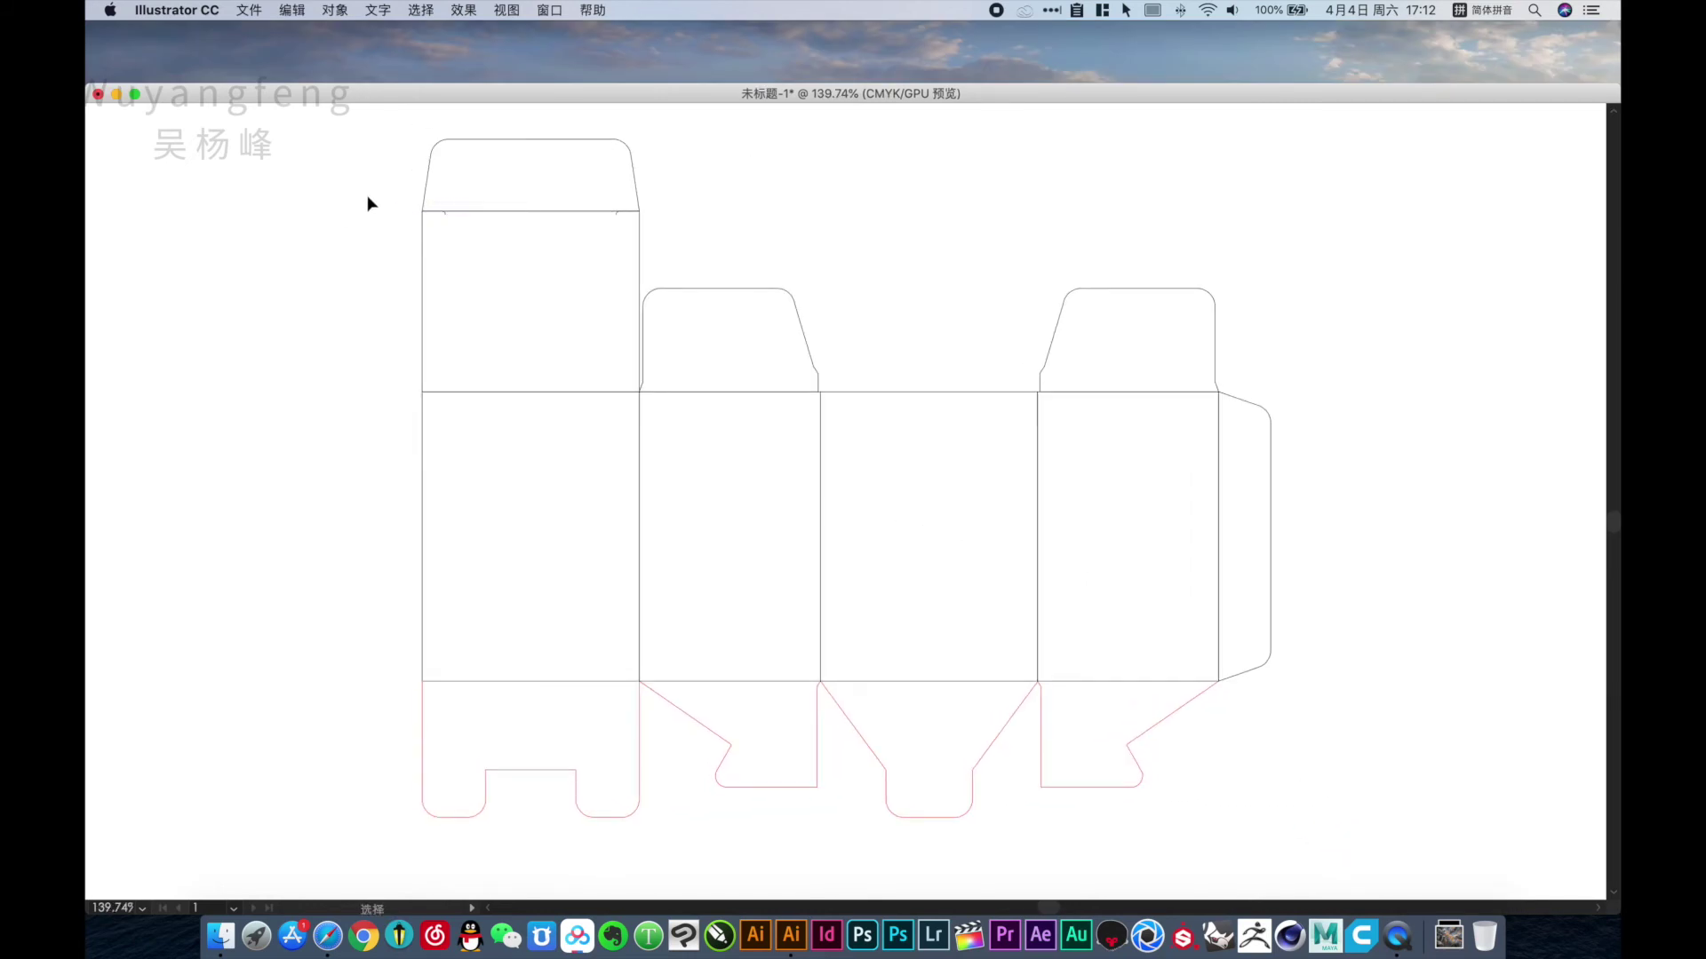
{"action": "left_click_drag", "start_coordinate": [438, 216], "coordinate": [693, 240]}
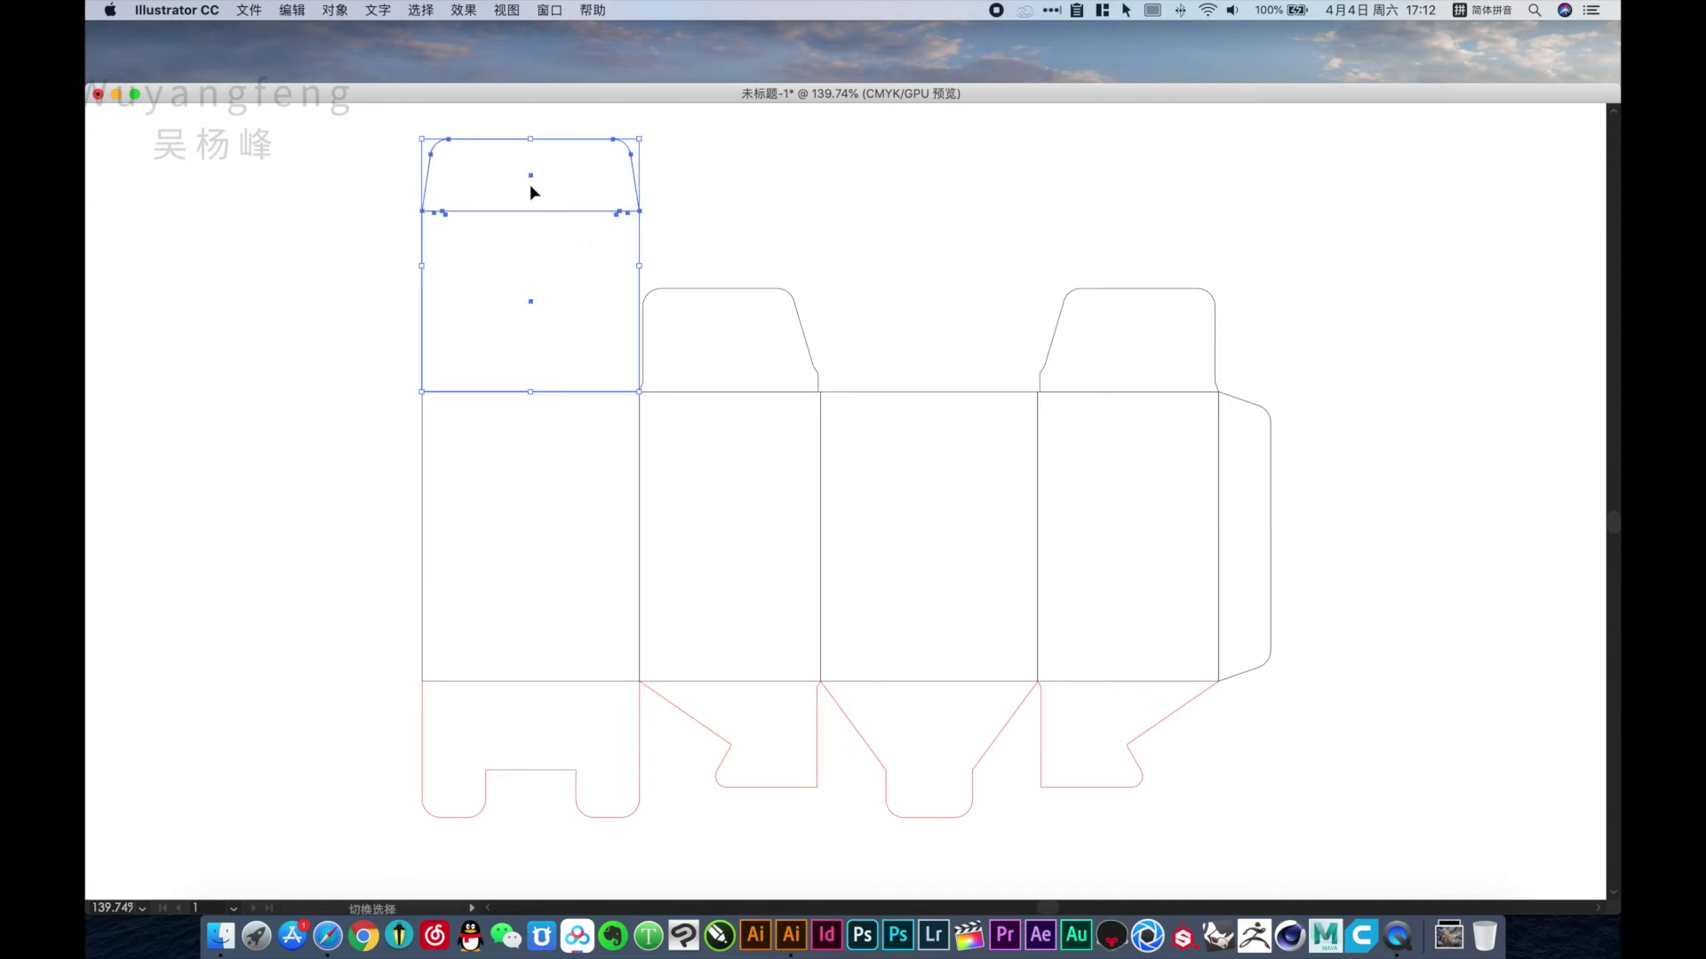
{"action": "left_click_drag", "start_coordinate": [531, 191], "coordinate": [595, 276]}
{"action": "key", "text": "Delete"}
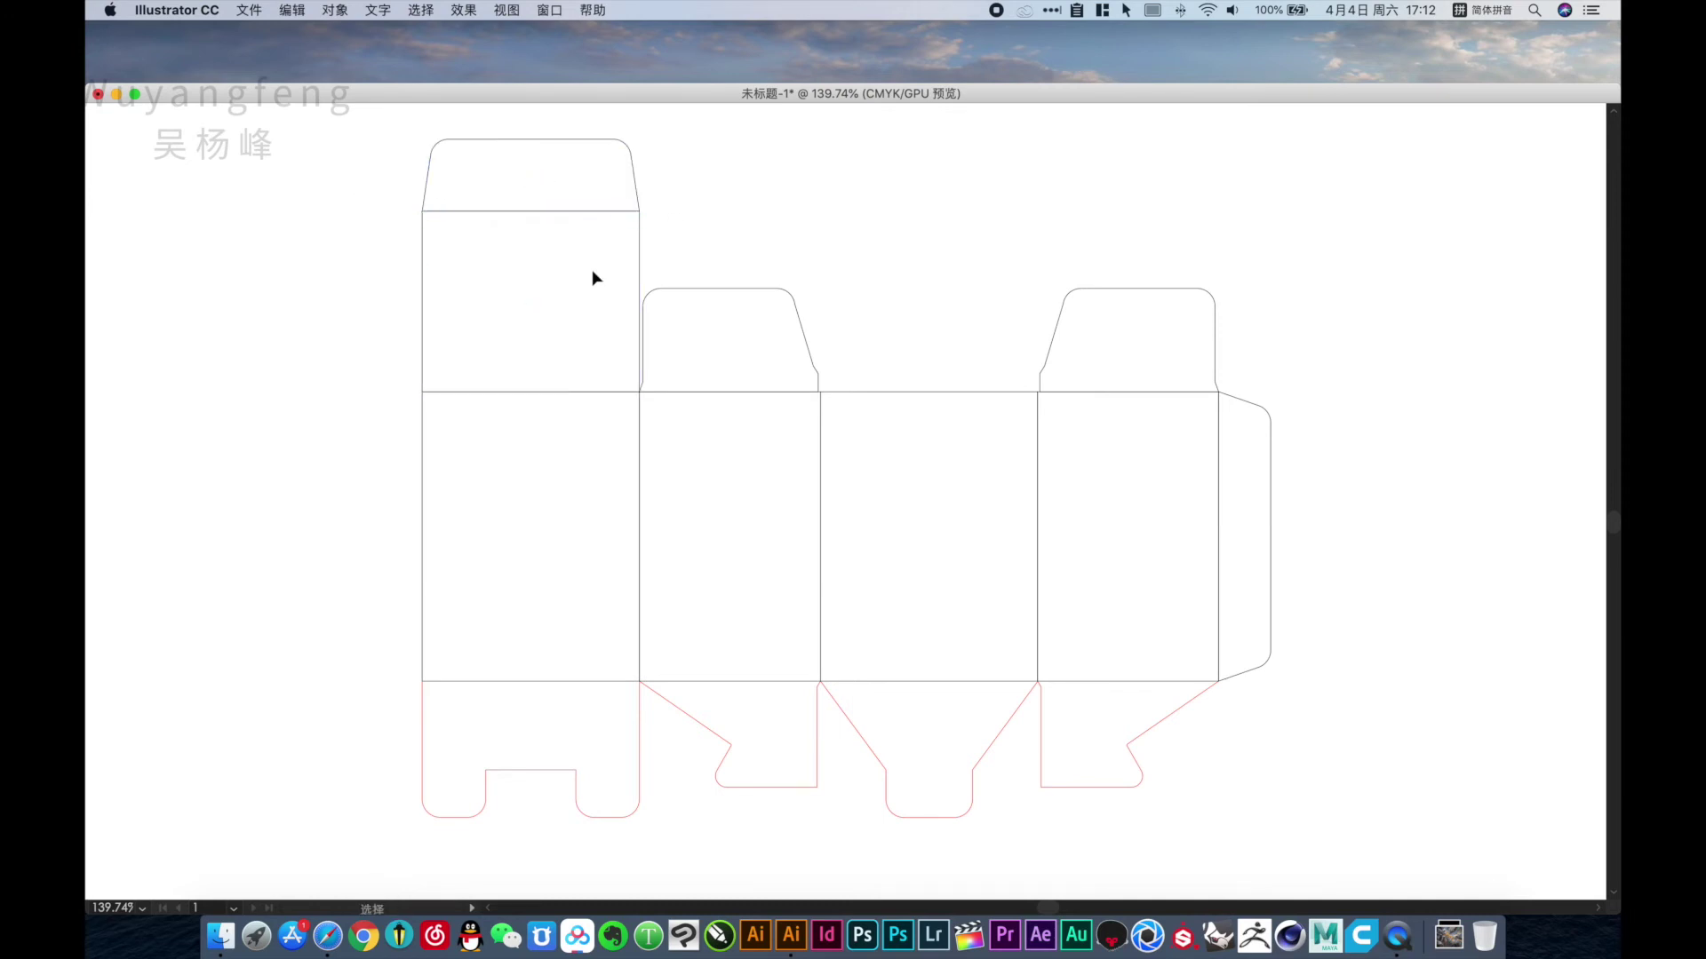
Move the whole box dieline beneath the line-type legend and caption.
{"action": "left_click_drag", "start_coordinate": [346, 182], "coordinate": [1343, 827]}
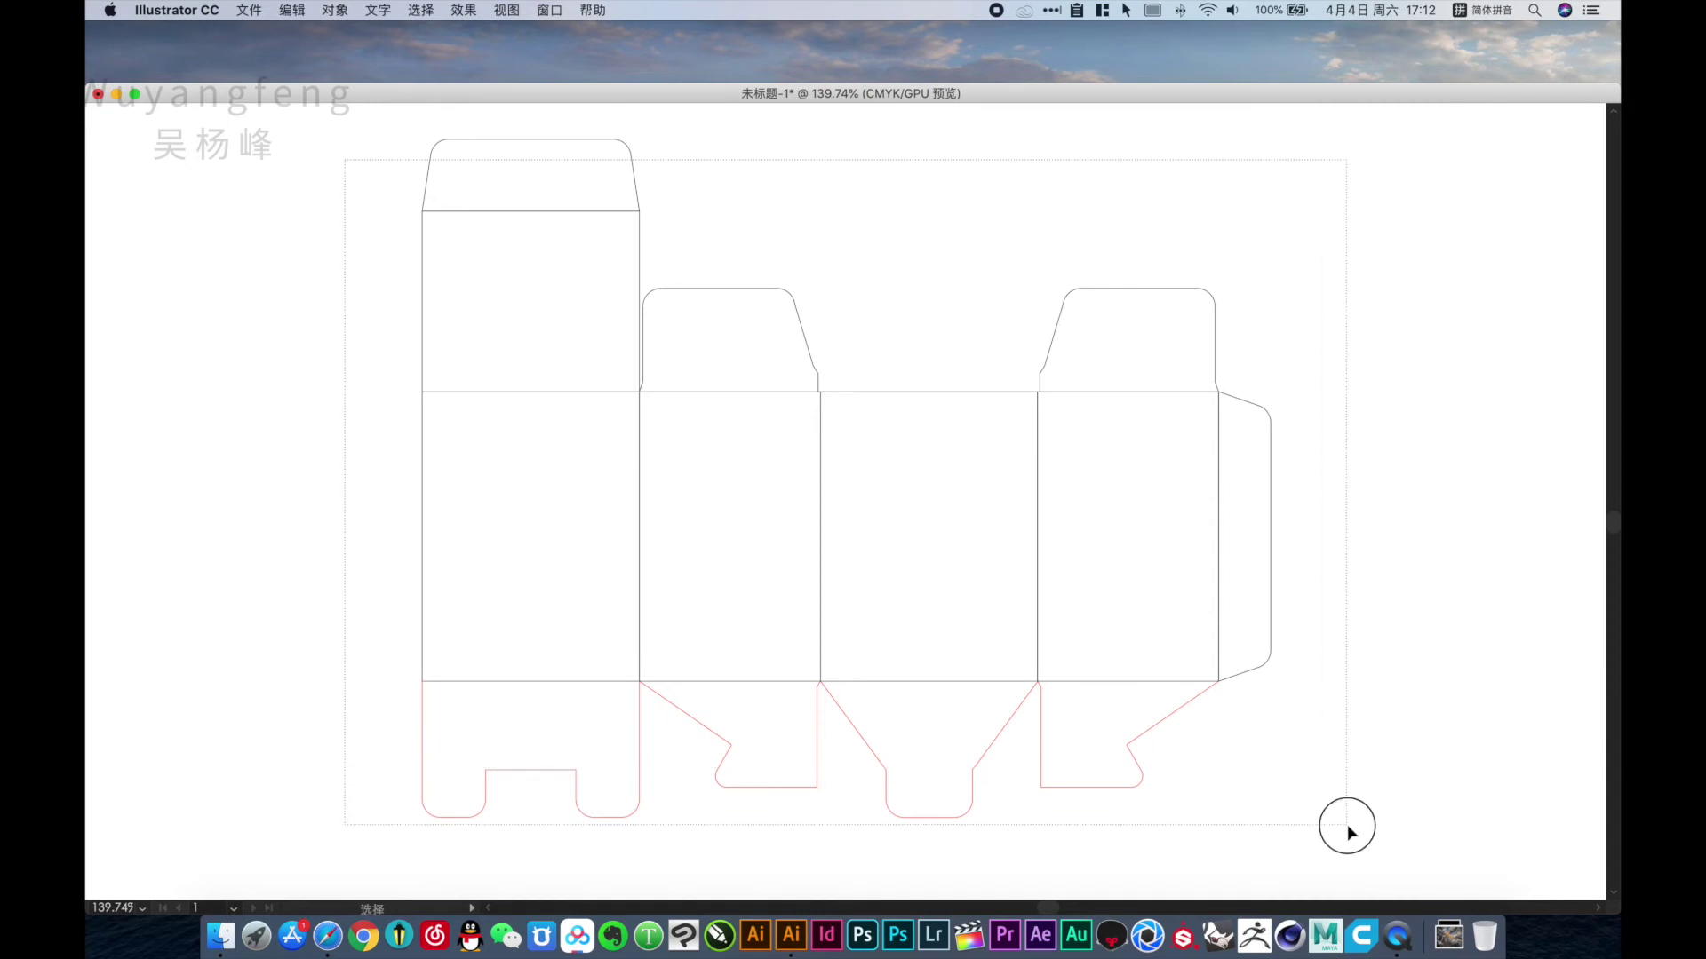
{"action": "left_click_drag", "start_coordinate": [992, 561], "coordinate": [976, 557]}
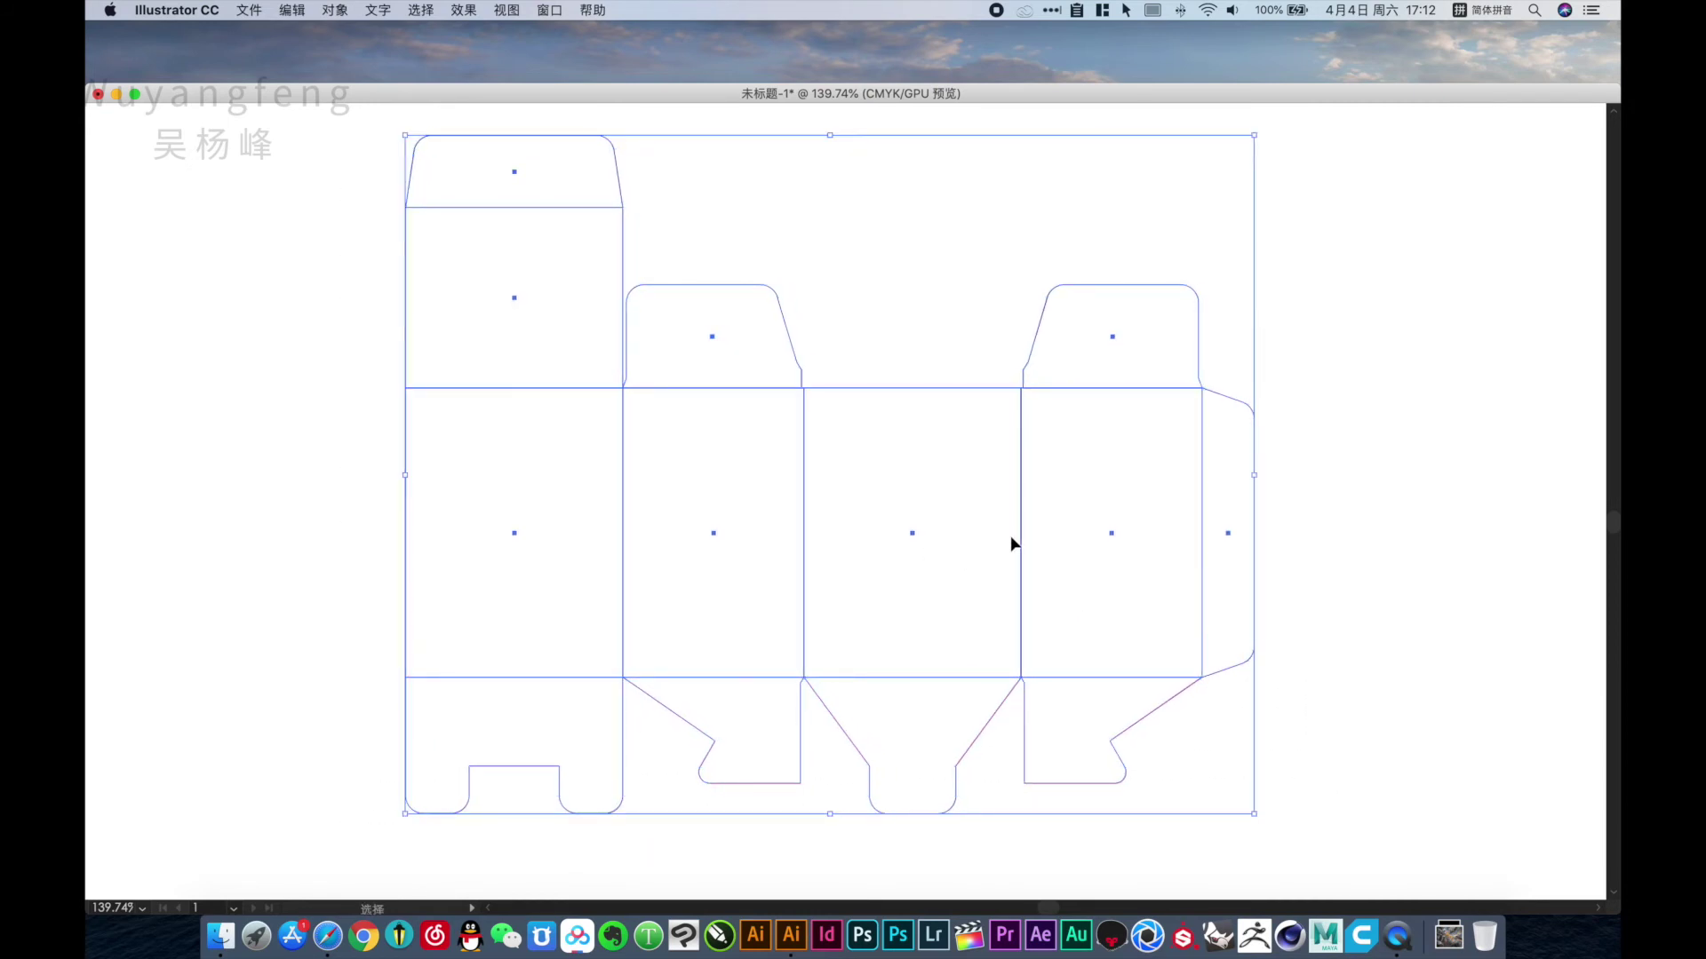
{"action": "key", "text": "super+minus"}
{"action": "key", "text": "super+minus"}
{"action": "key", "text": "super+minus"}
{"action": "mouse_move", "coordinate": [849, 459]}
{"action": "left_mouse_down"}
{"action": "mouse_move", "coordinate": [719, 510]}
{"action": "mouse_move", "coordinate": [1066, 353]}
{"action": "left_mouse_up"}
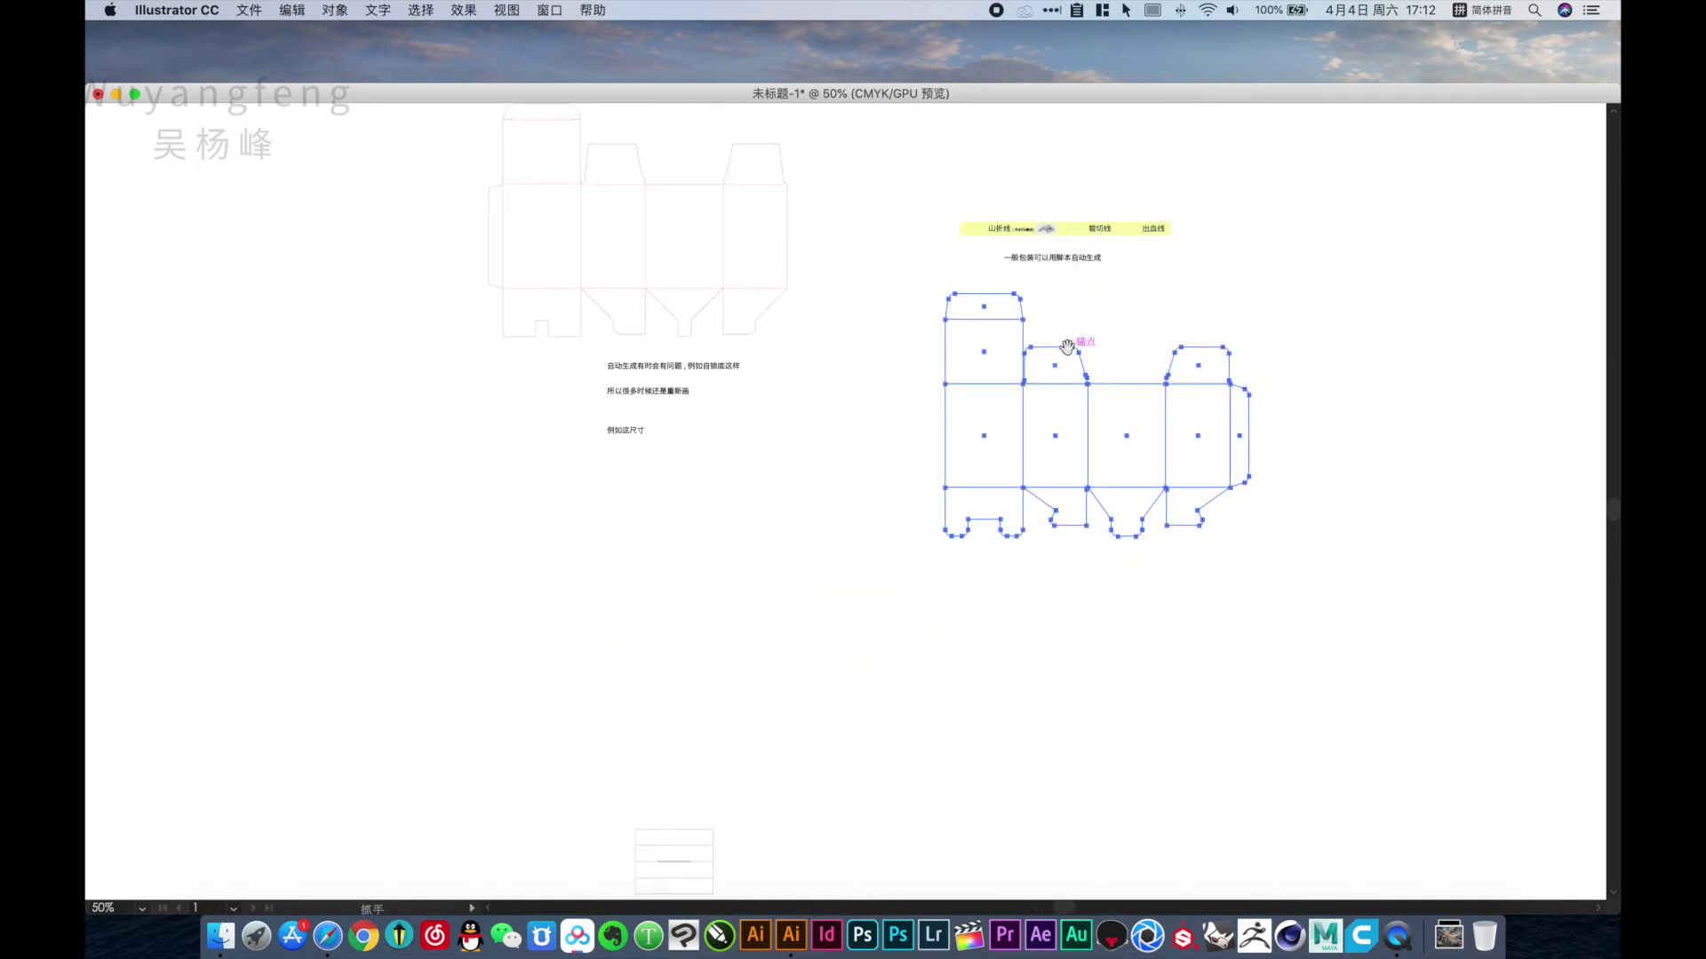
{"action": "left_click_drag", "start_coordinate": [873, 176], "coordinate": [1224, 570]}
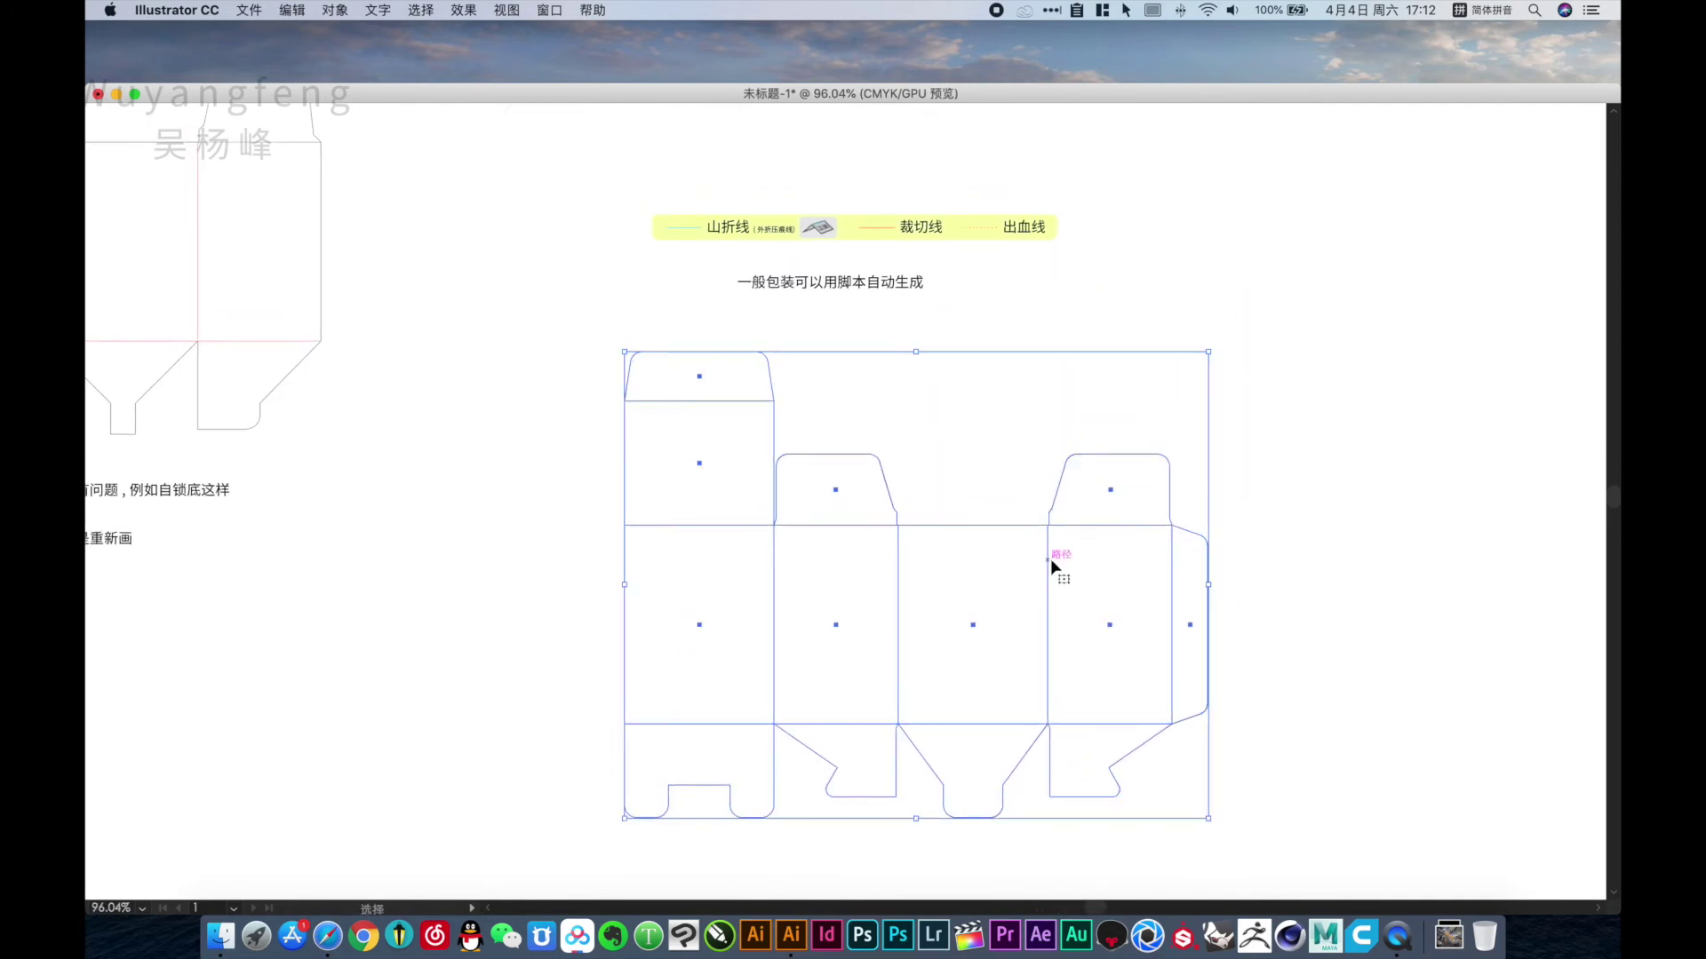
{"action": "key", "text": "super+minus"}
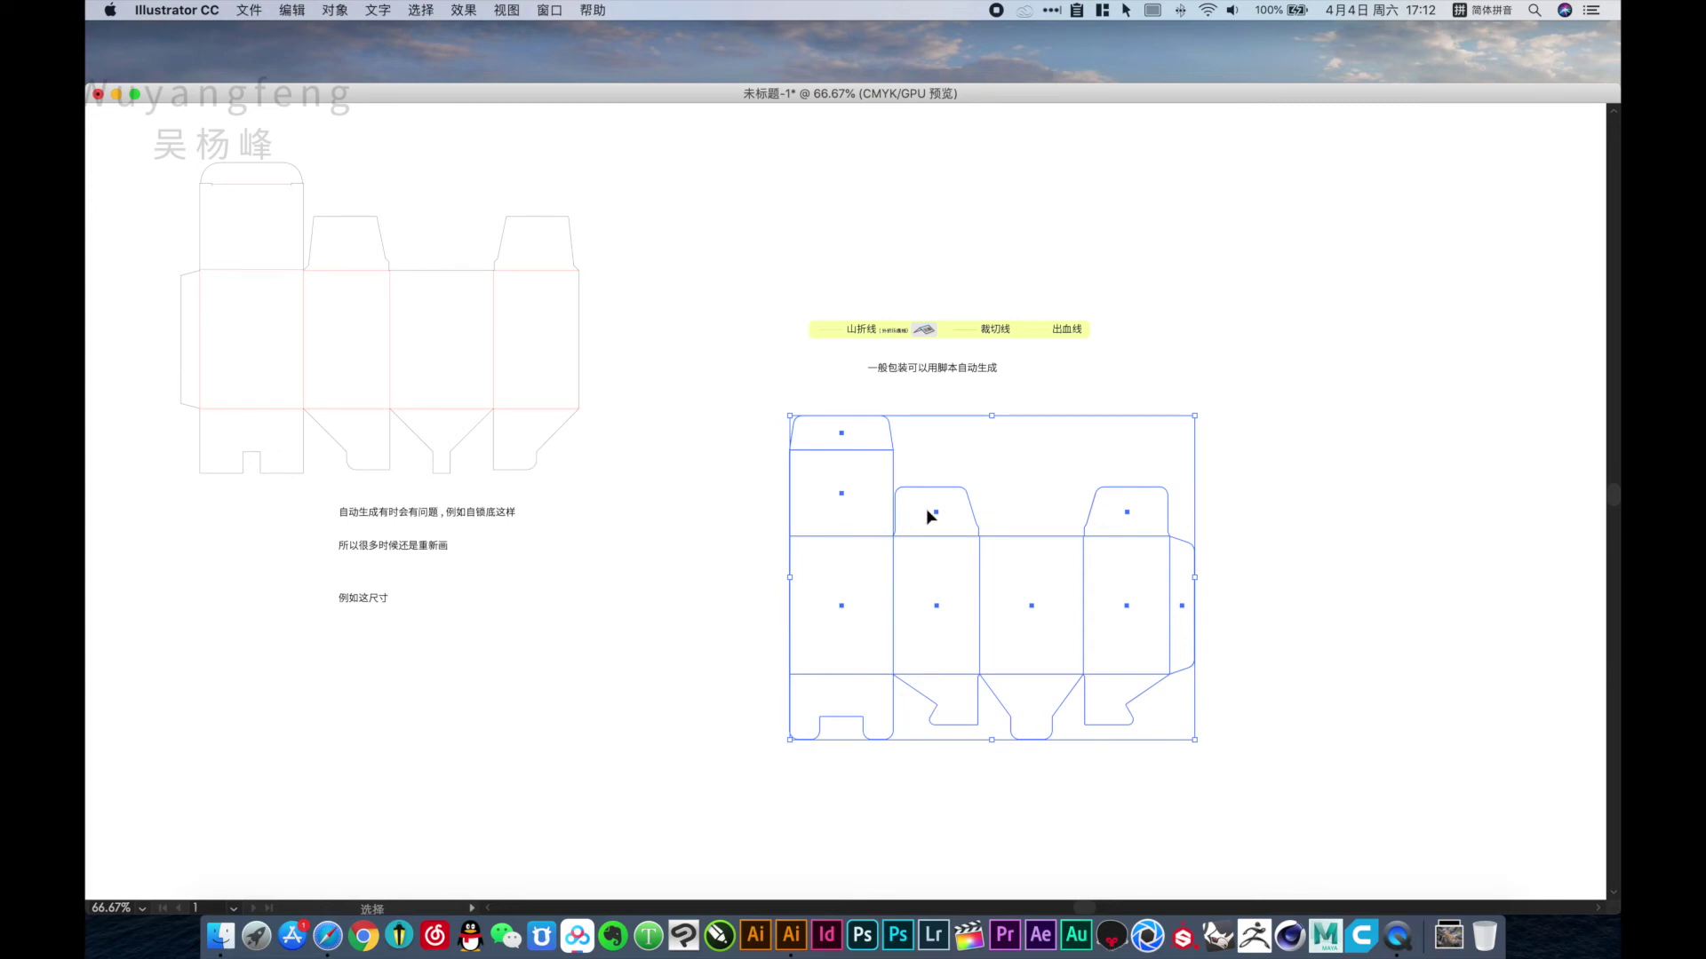
{"action": "scroll", "coordinate": [1261, 753], "scroll_direction": "up", "scroll_amount": 3}
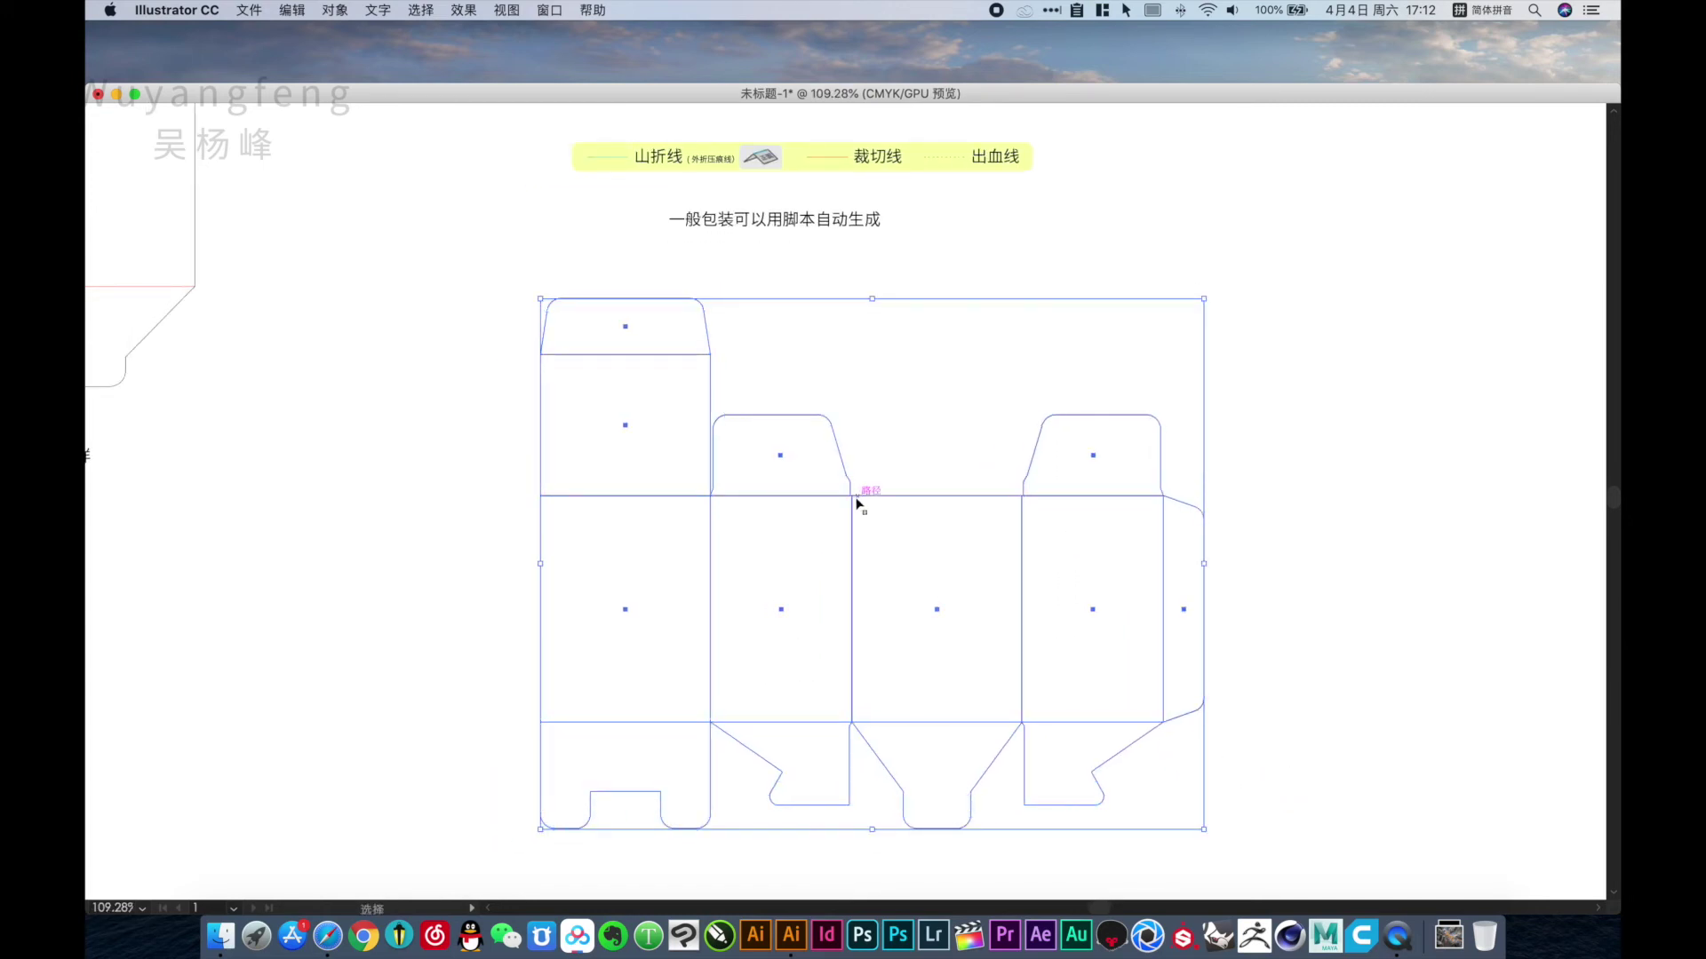
Paste the copied slot shape as a dust flap on the box's second panel.
{"action": "key", "text": "v"}
{"action": "left_click", "coordinate": [793, 390]}
{"action": "scroll", "coordinate": [793, 391], "scroll_direction": "up", "scroll_amount": 5}
{"action": "left_click_drag", "start_coordinate": [960, 468], "coordinate": [952, 573]}
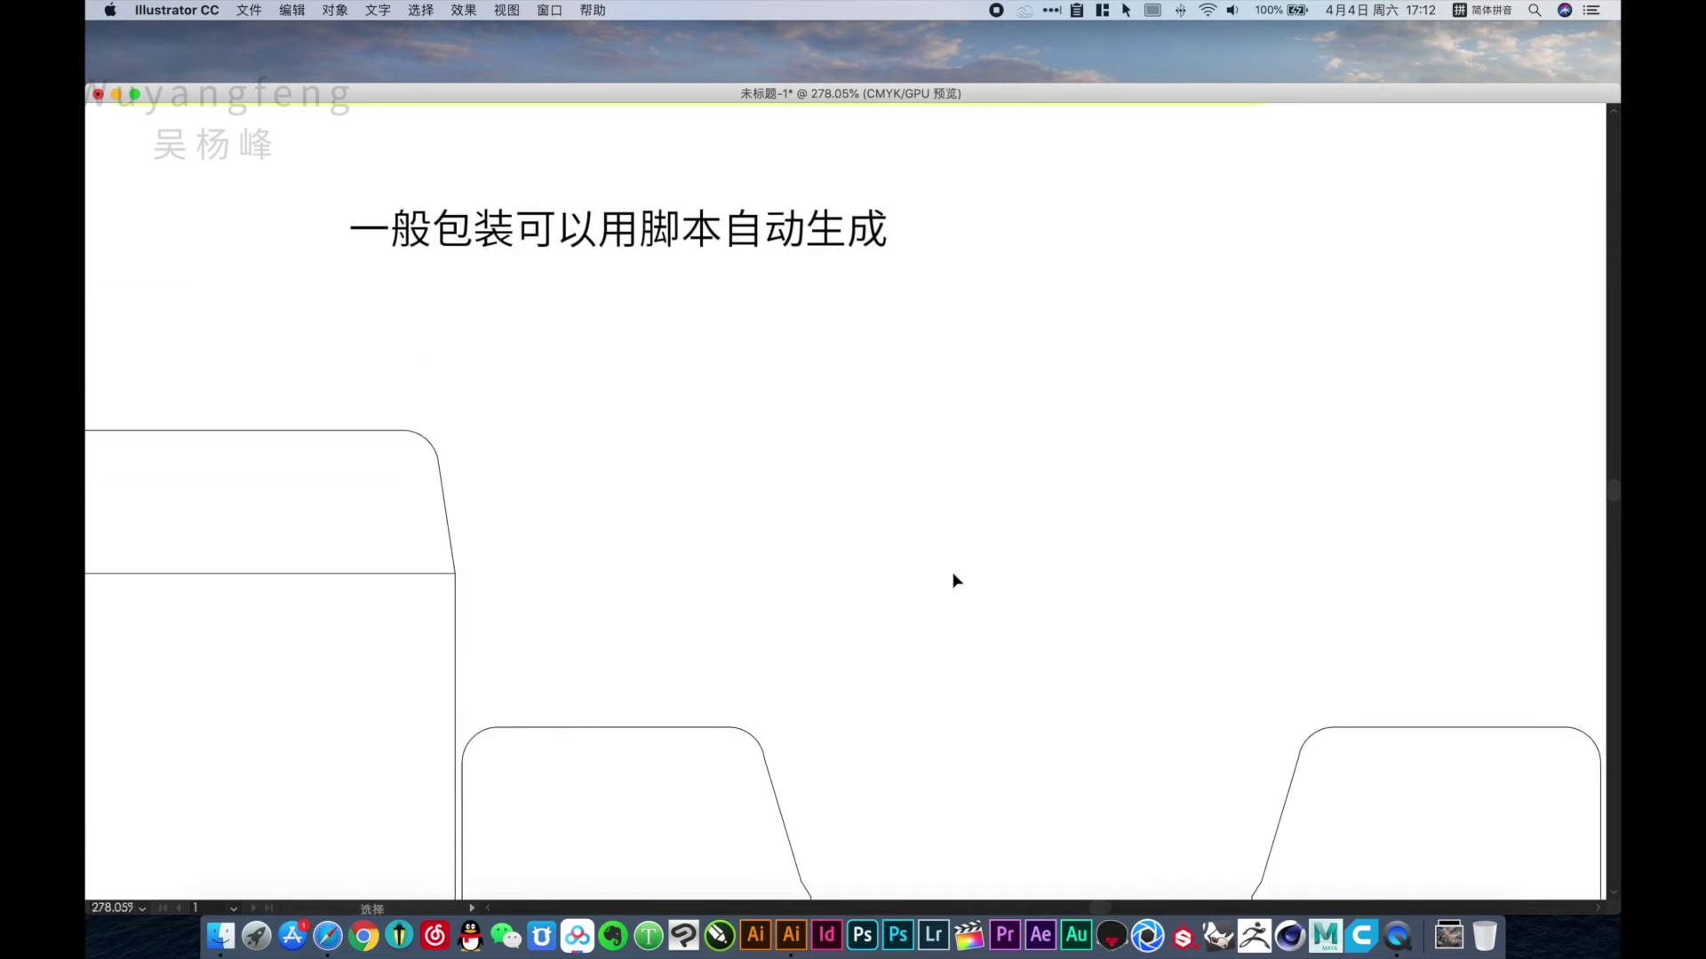
{"action": "key", "text": "super+v"}
{"action": "key", "text": "z"}
{"action": "key", "text": "super+1"}
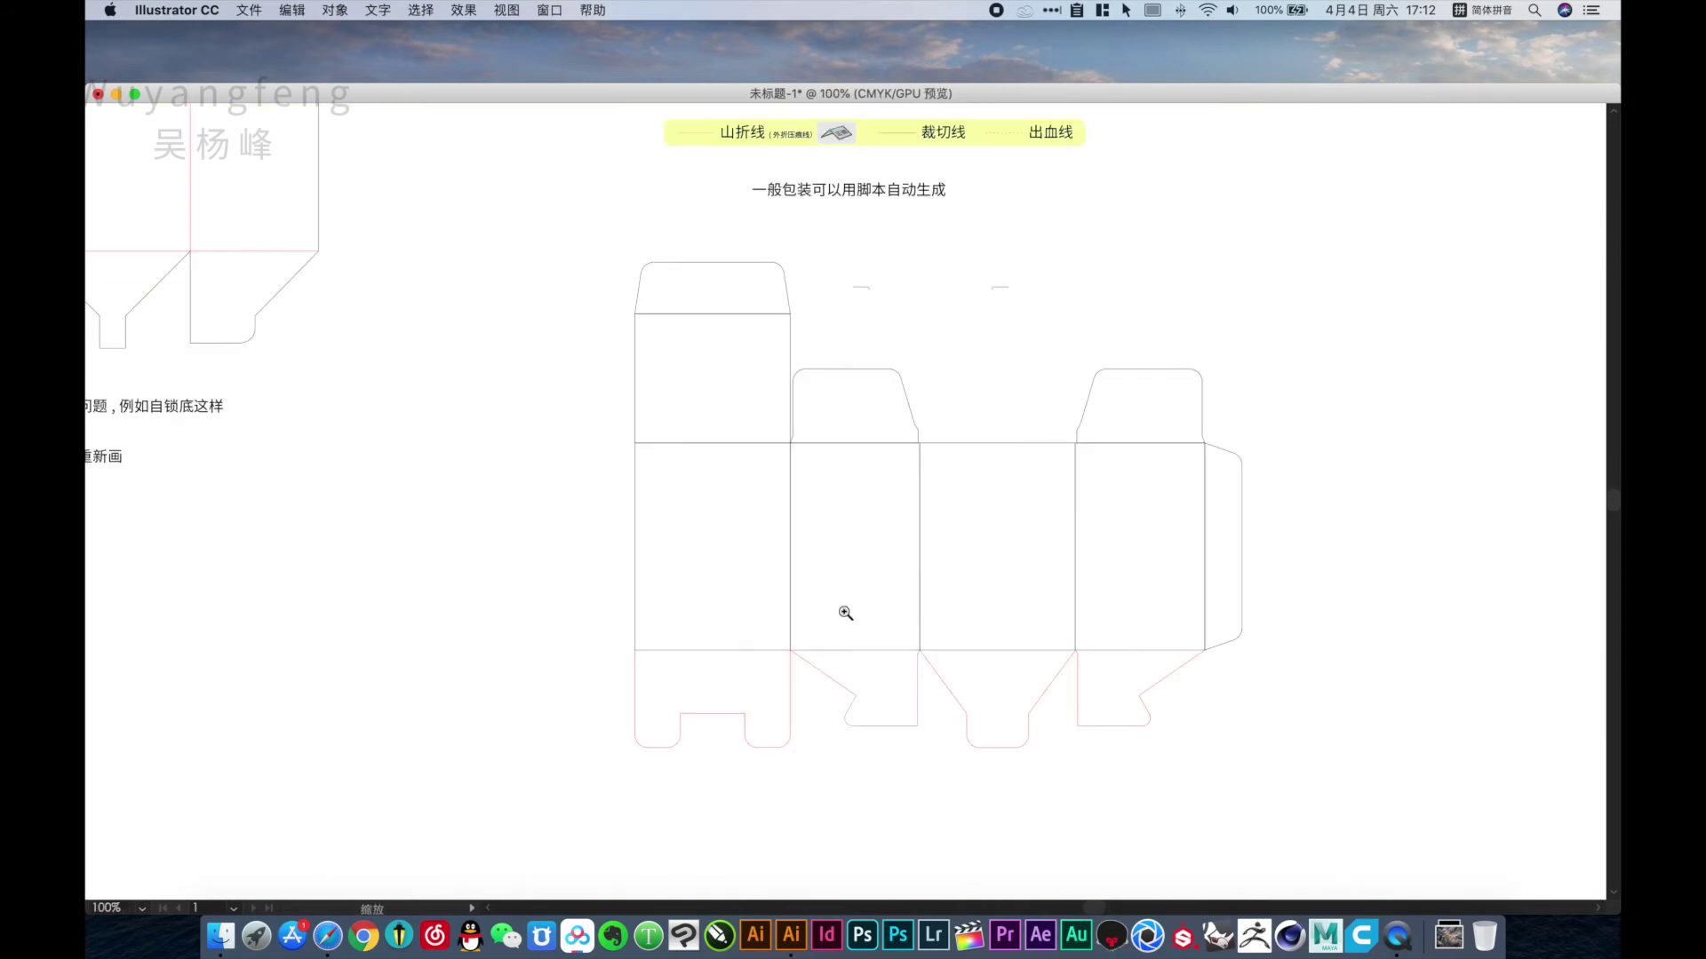
Merge the body panels and upper flaps into one outline with Shape Builder.
{"action": "left_click_drag", "start_coordinate": [594, 318], "coordinate": [1325, 803]}
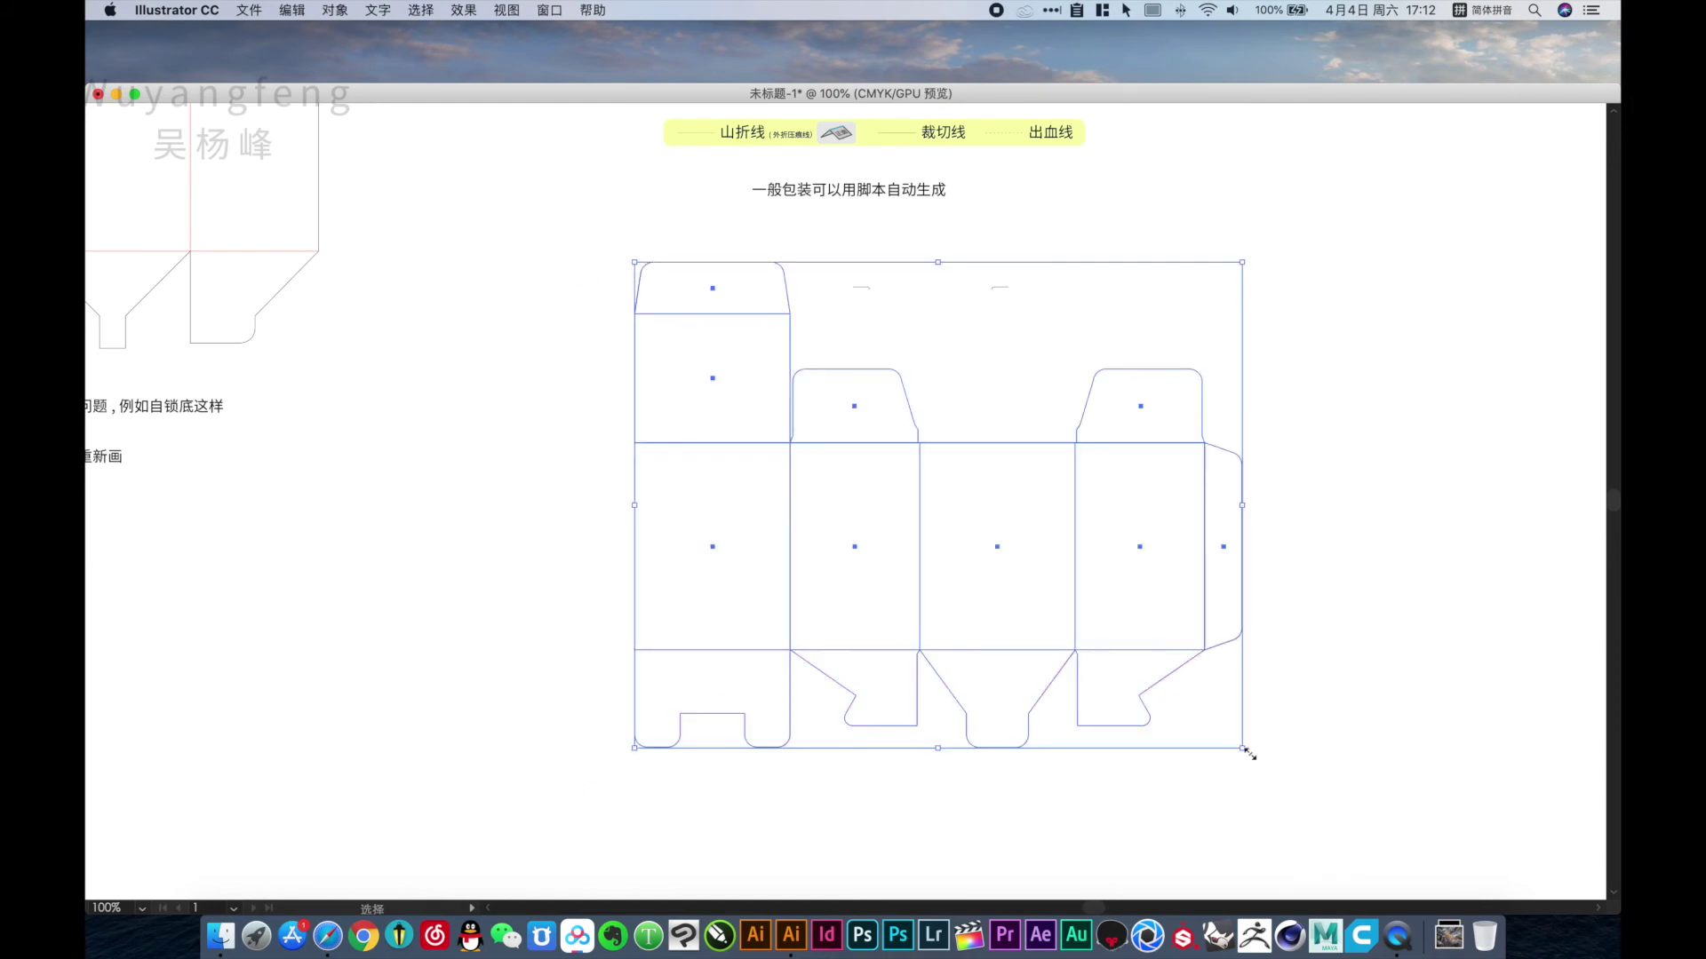
{"action": "key", "text": "shift+m"}
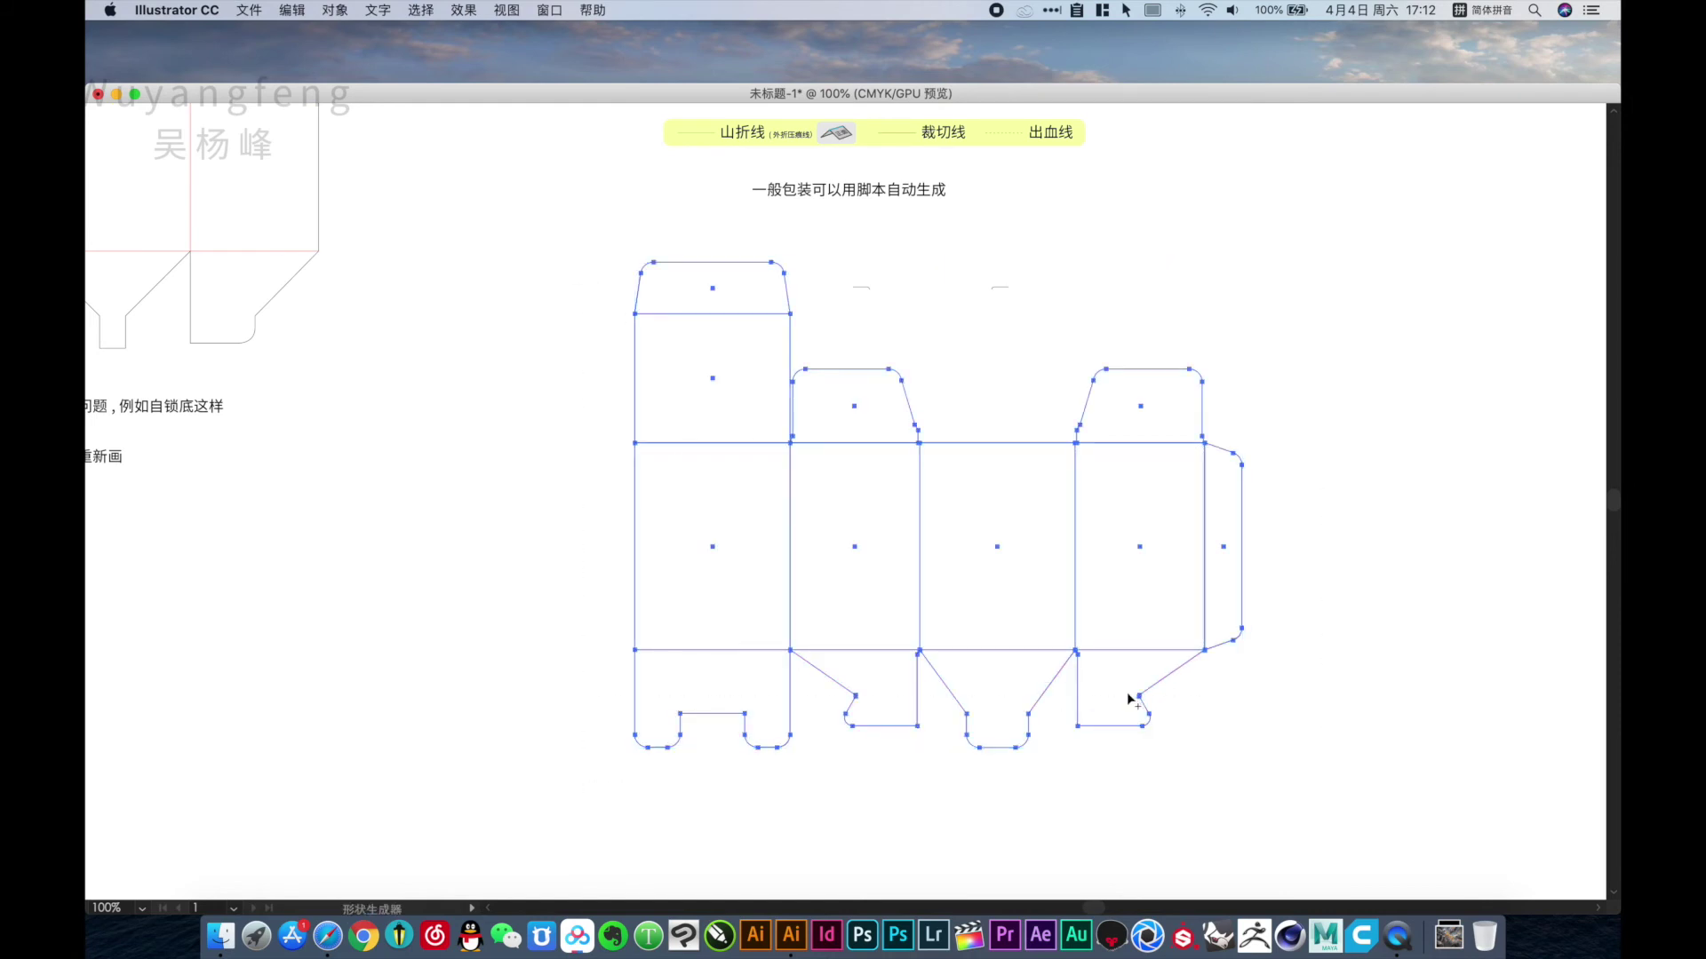
{"action": "mouse_move", "coordinate": [1127, 691]}
{"action": "left_mouse_down"}
{"action": "mouse_move", "coordinate": [1153, 437]}
{"action": "mouse_move", "coordinate": [755, 620]}
{"action": "mouse_move", "coordinate": [716, 285]}
{"action": "mouse_move", "coordinate": [908, 511]}
{"action": "left_mouse_up"}
{"action": "key", "text": "v"}
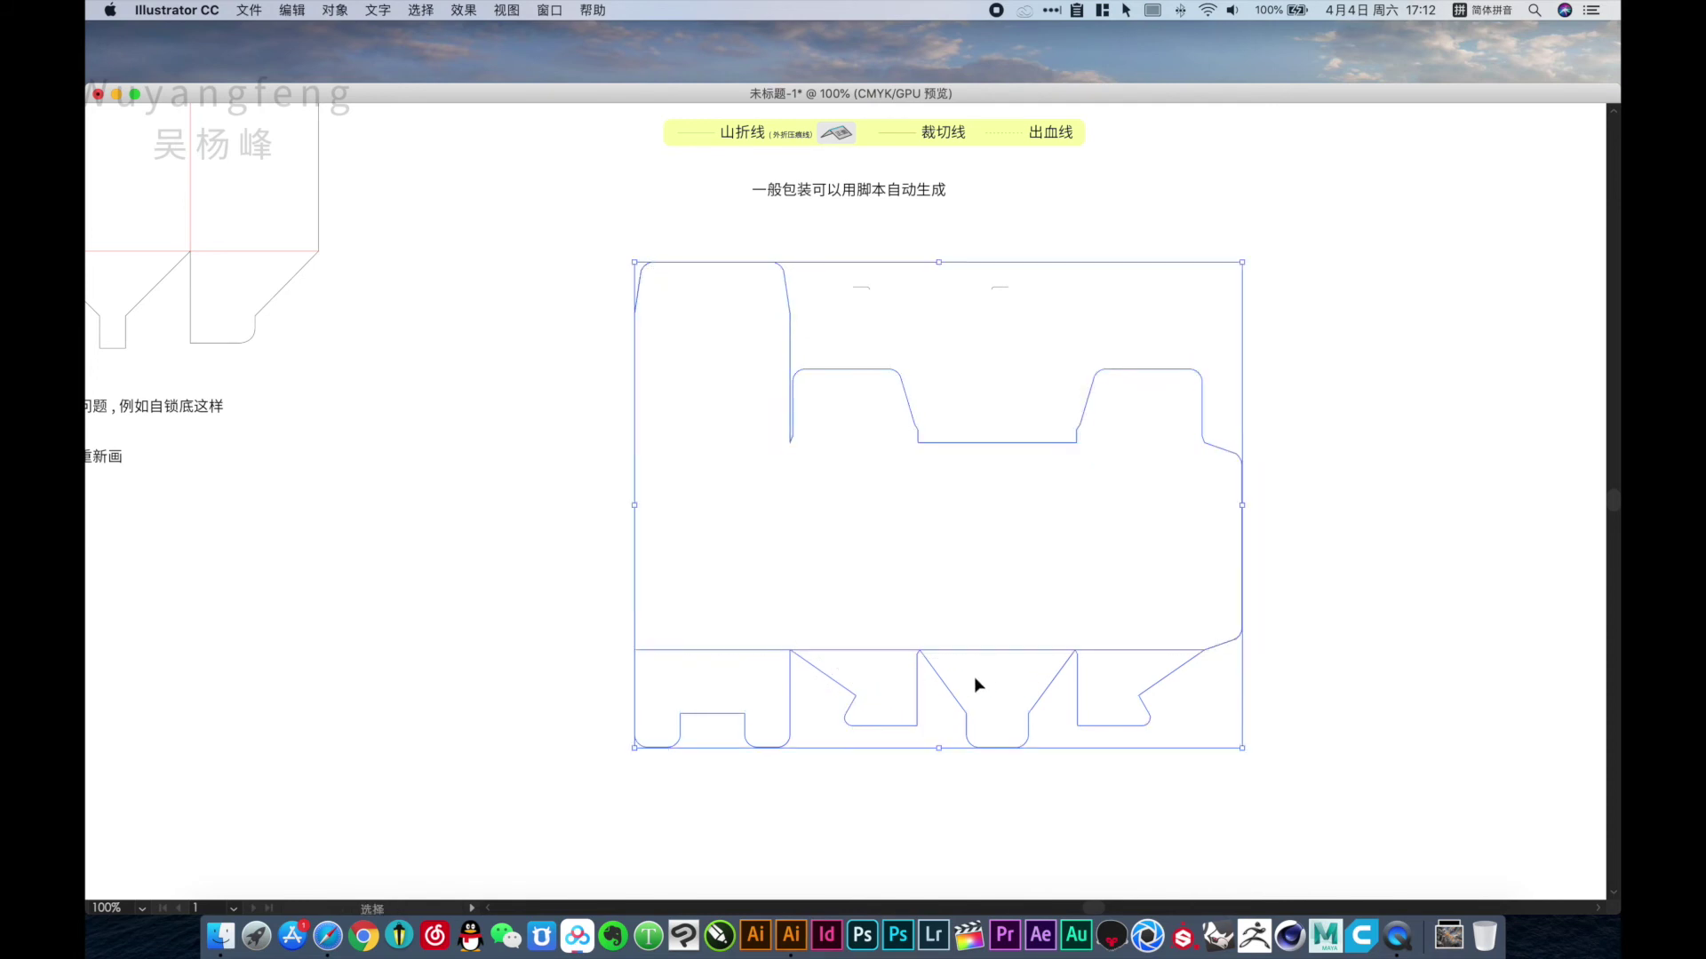
{"action": "left_click", "coordinate": [946, 687]}
{"action": "left_click", "coordinate": [927, 803]}
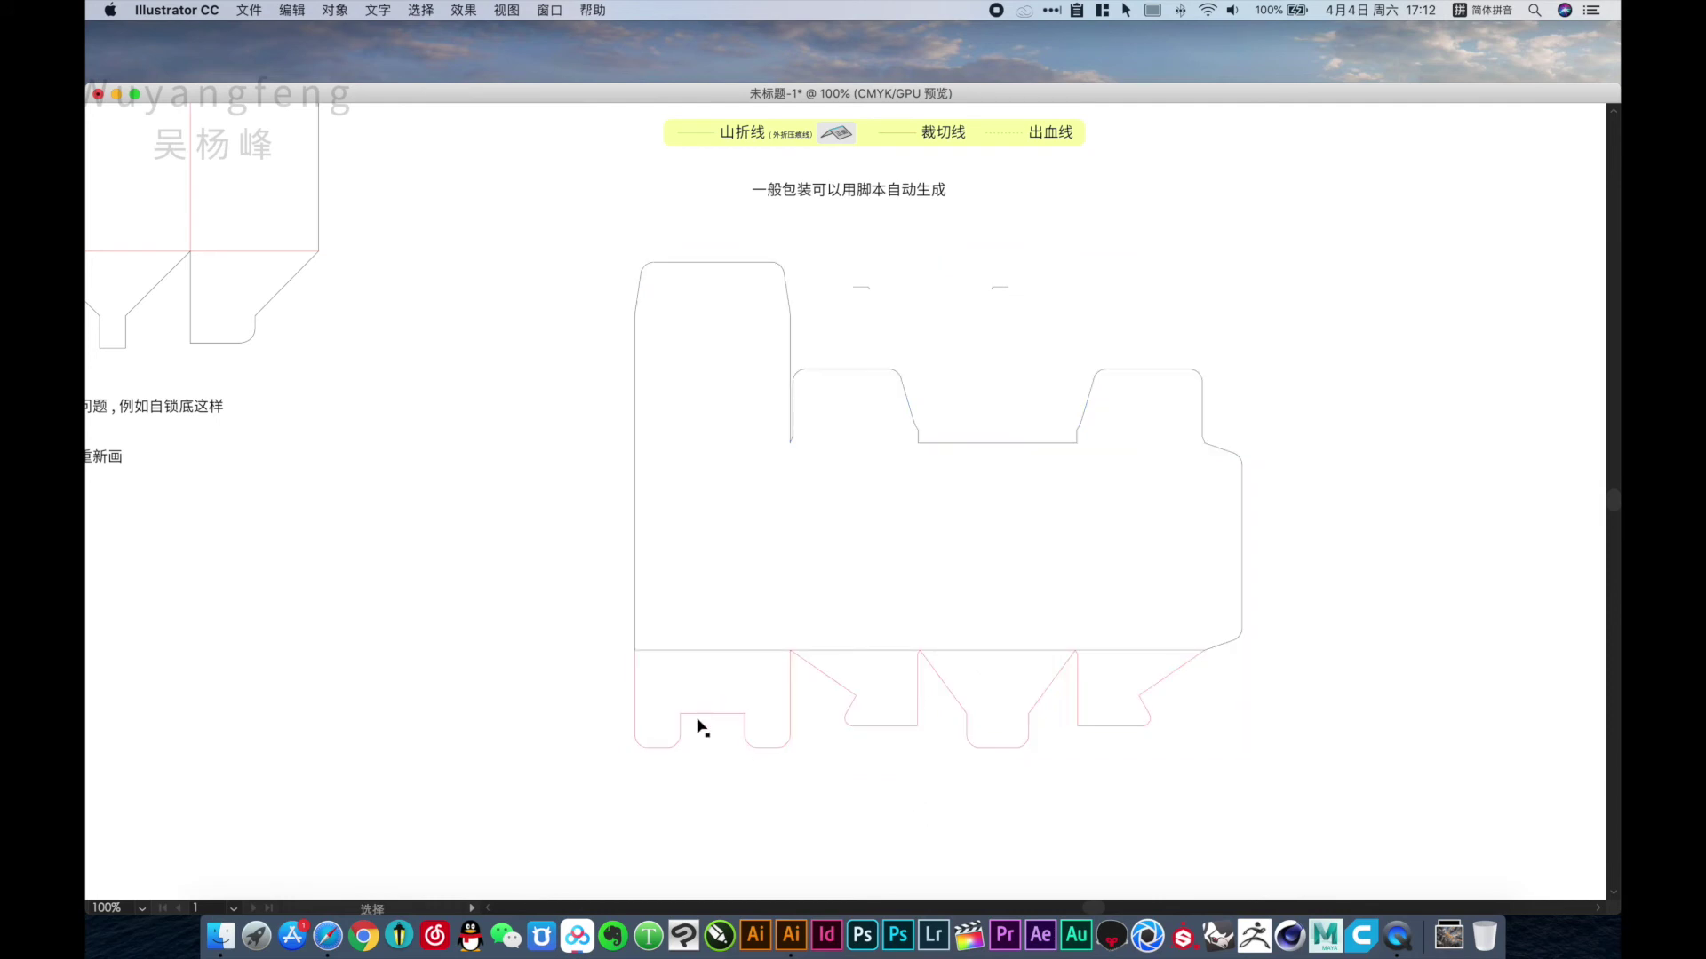
Merge the remaining box body regions into the outline, leaving the bottom flaps separate.
{"action": "left_click_drag", "start_coordinate": [696, 791], "coordinate": [1246, 675]}
{"action": "key", "text": "a"}
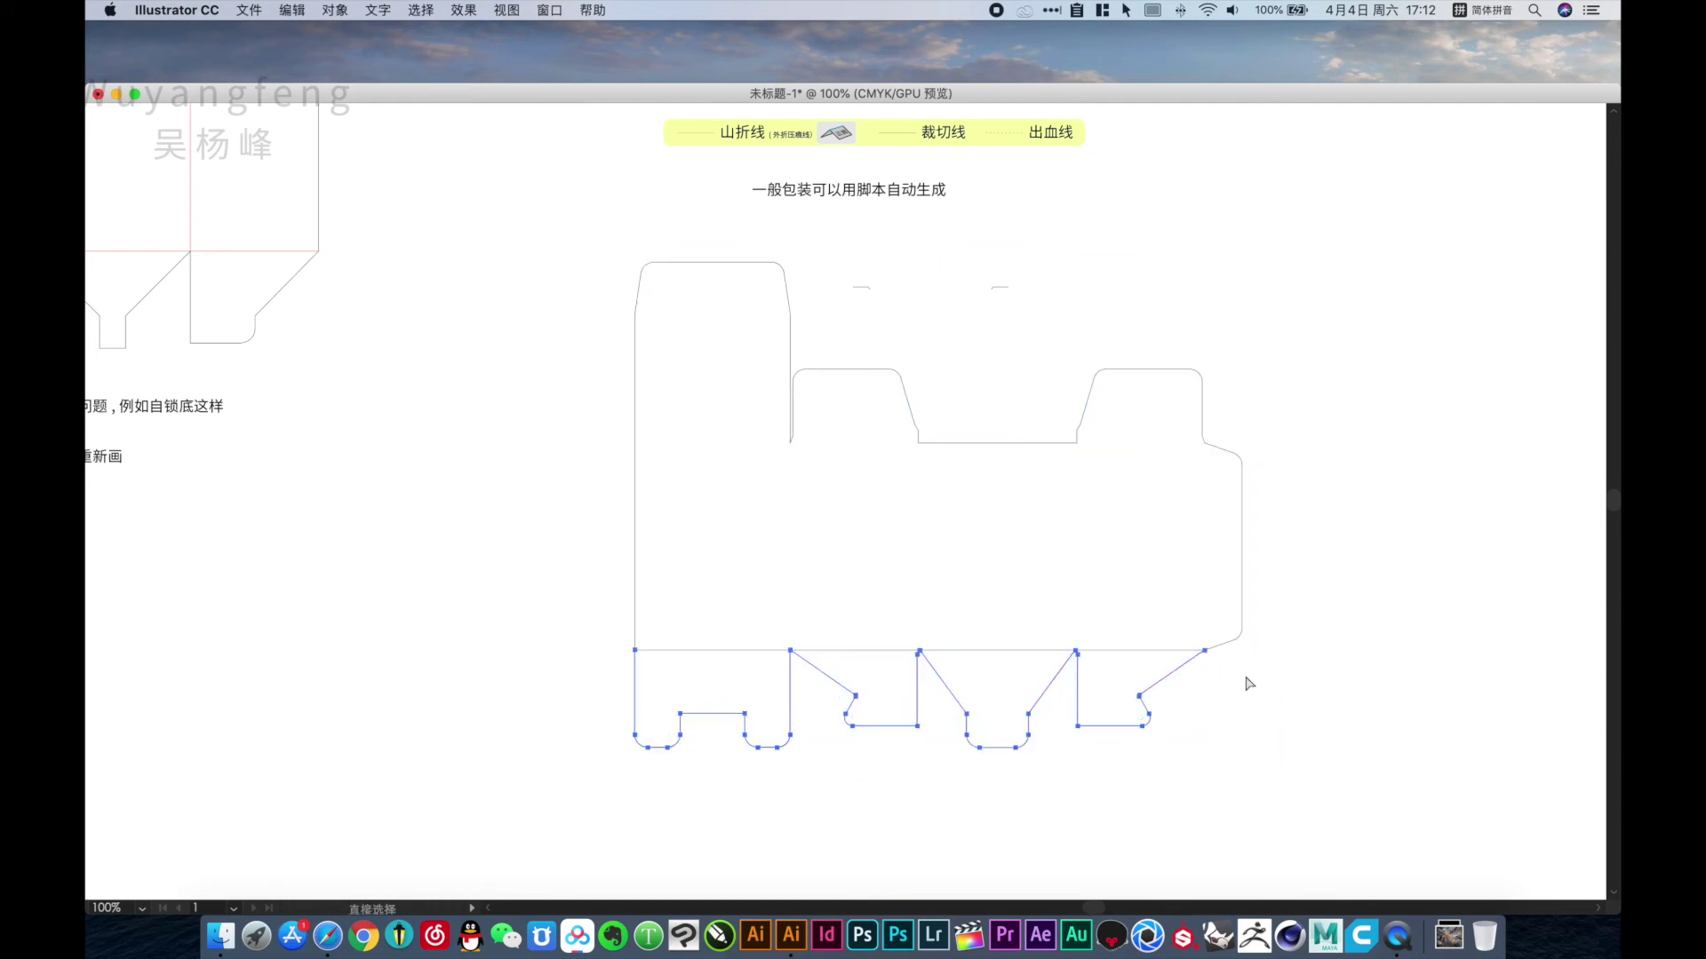
{"action": "key", "text": "v"}
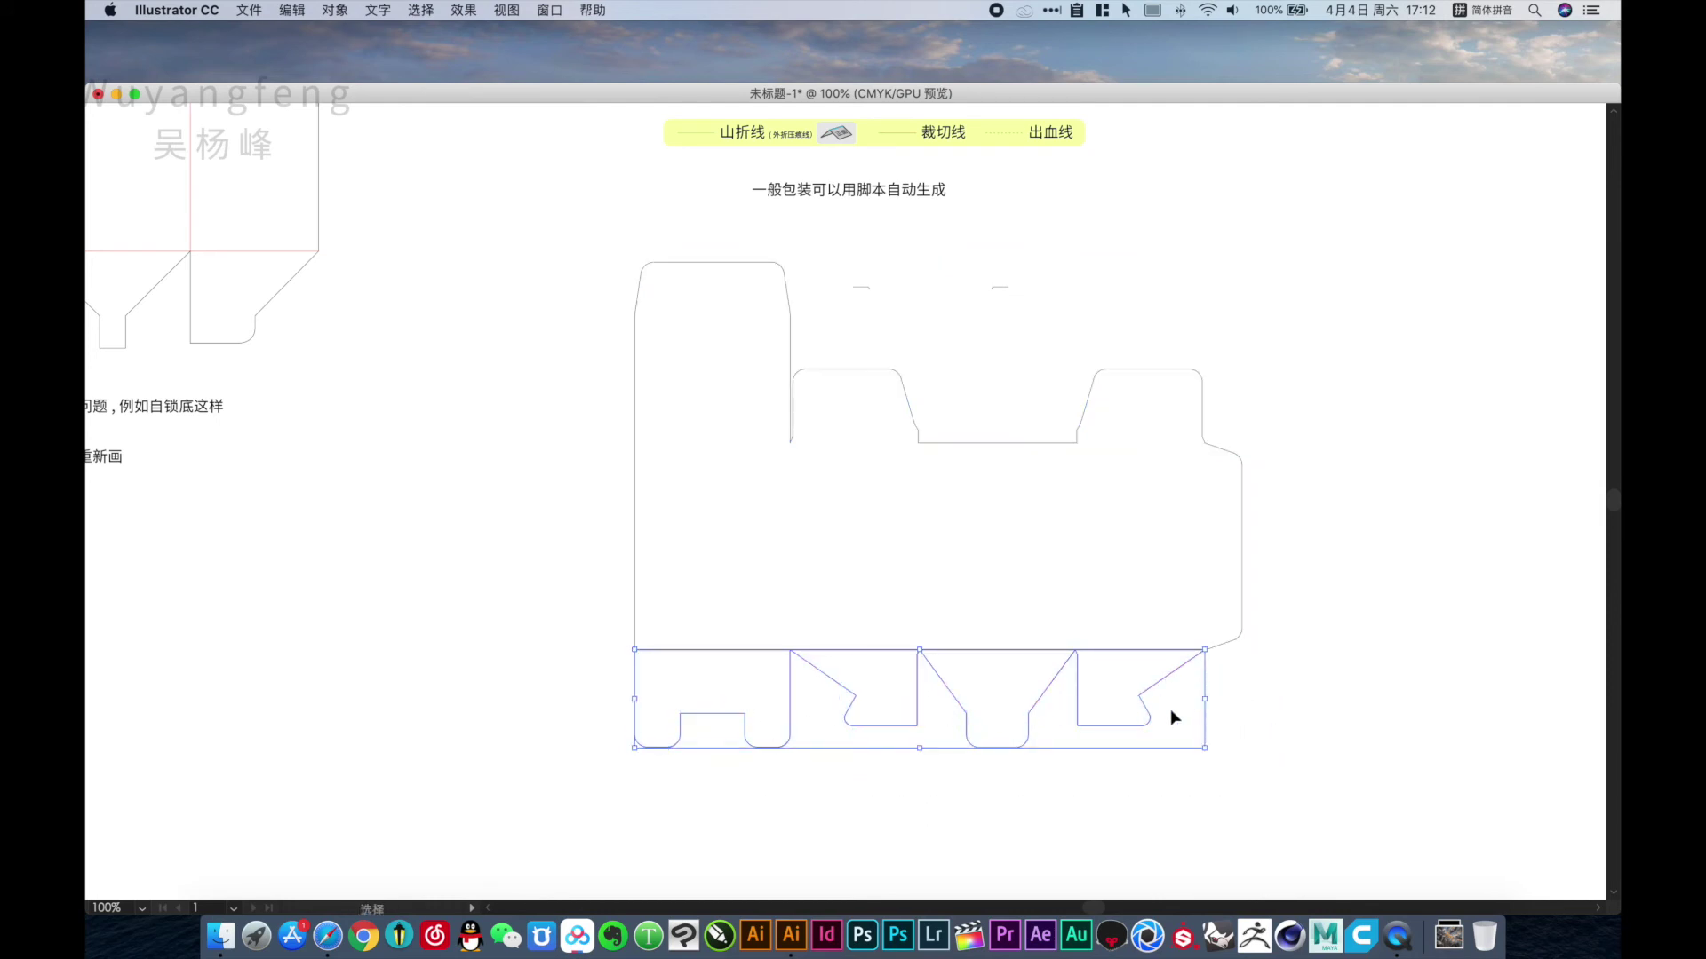
{"action": "left_click", "coordinate": [958, 567], "text": "shift"}
{"action": "key", "text": "shift+m"}
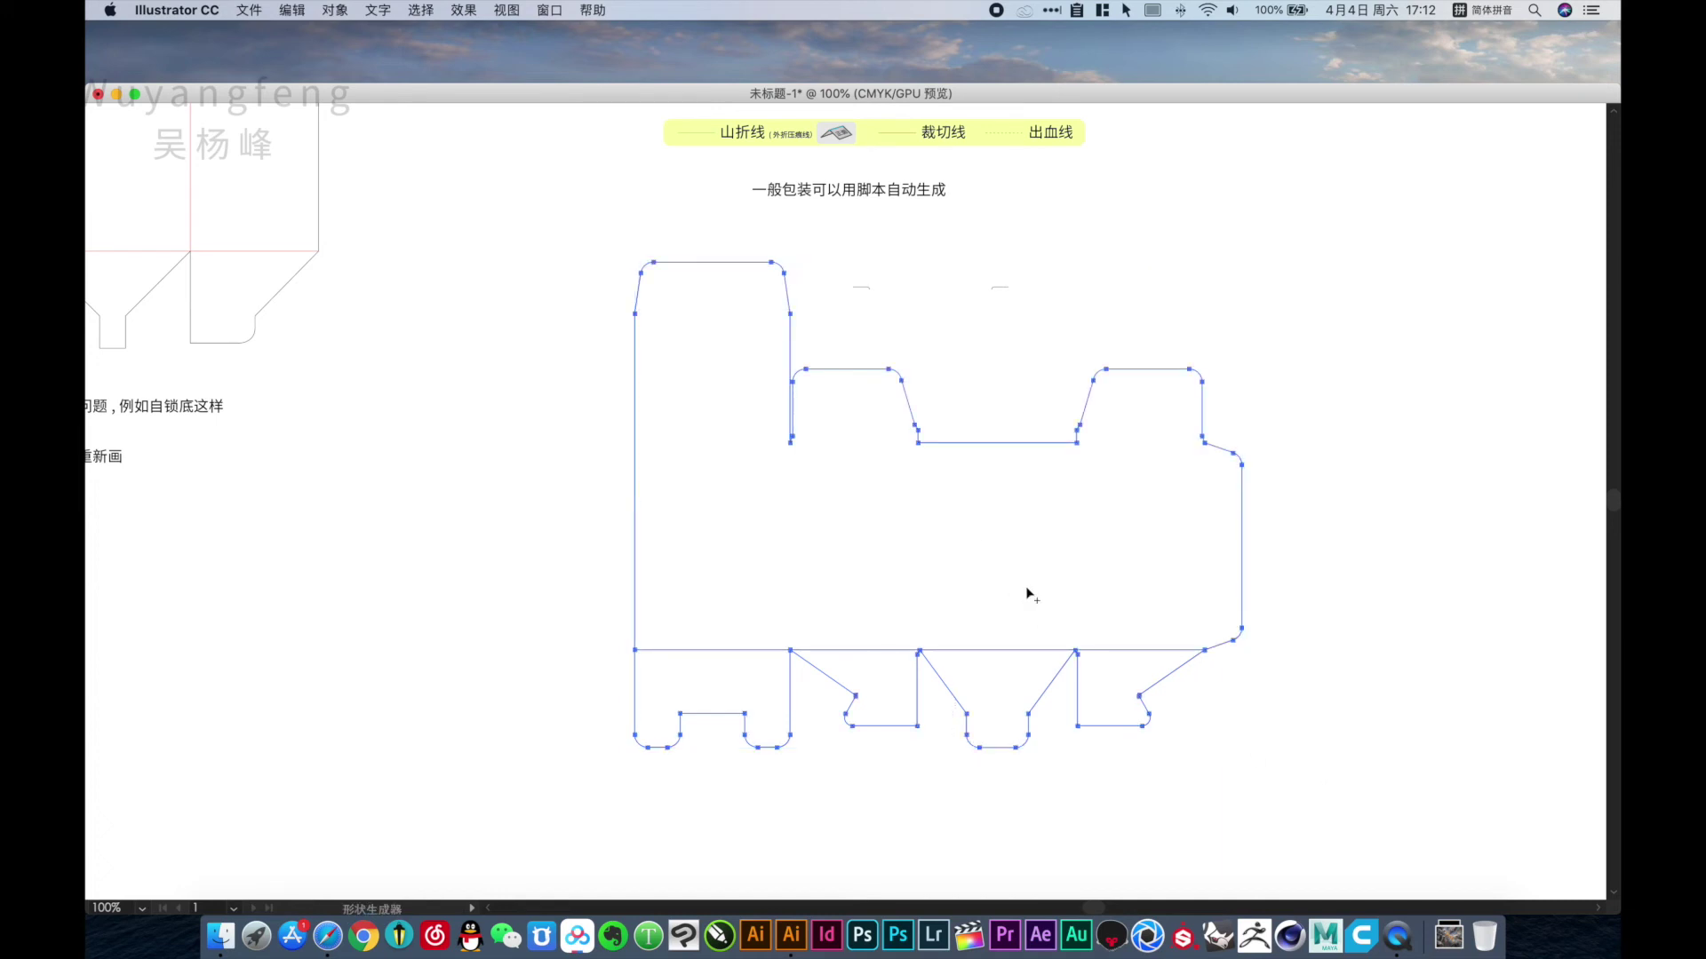
{"action": "left_click_drag", "start_coordinate": [1130, 682], "coordinate": [811, 673]}
{"action": "left_click", "coordinate": [915, 693]}
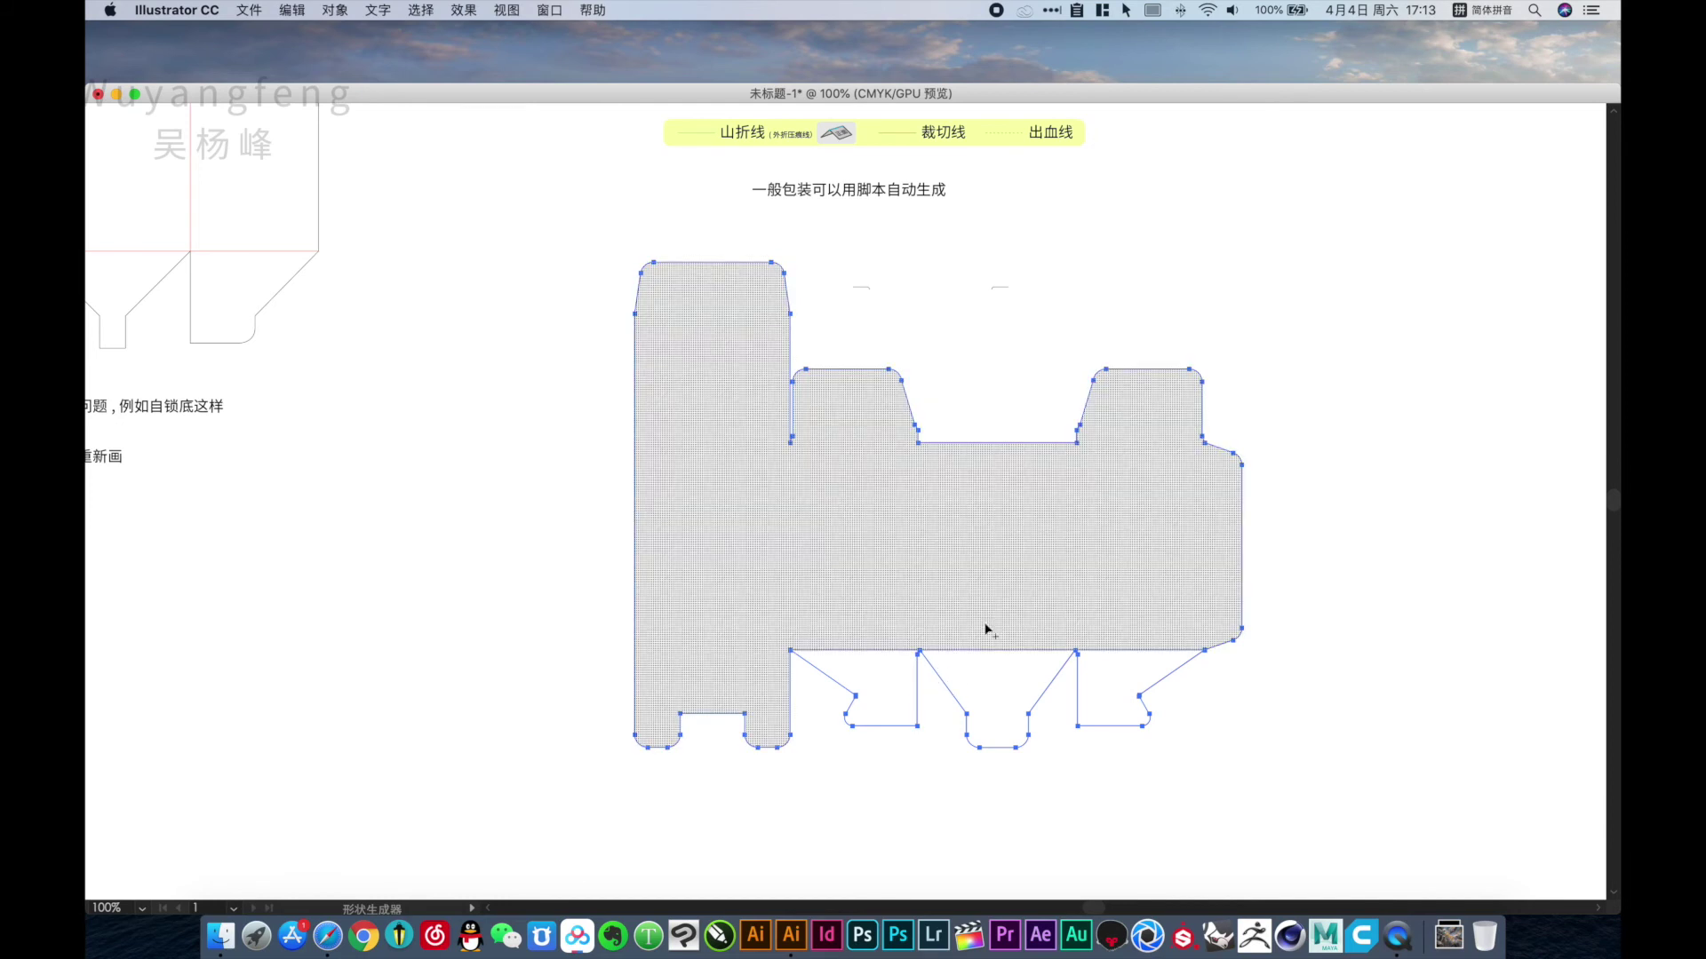
{"action": "key", "text": "v"}
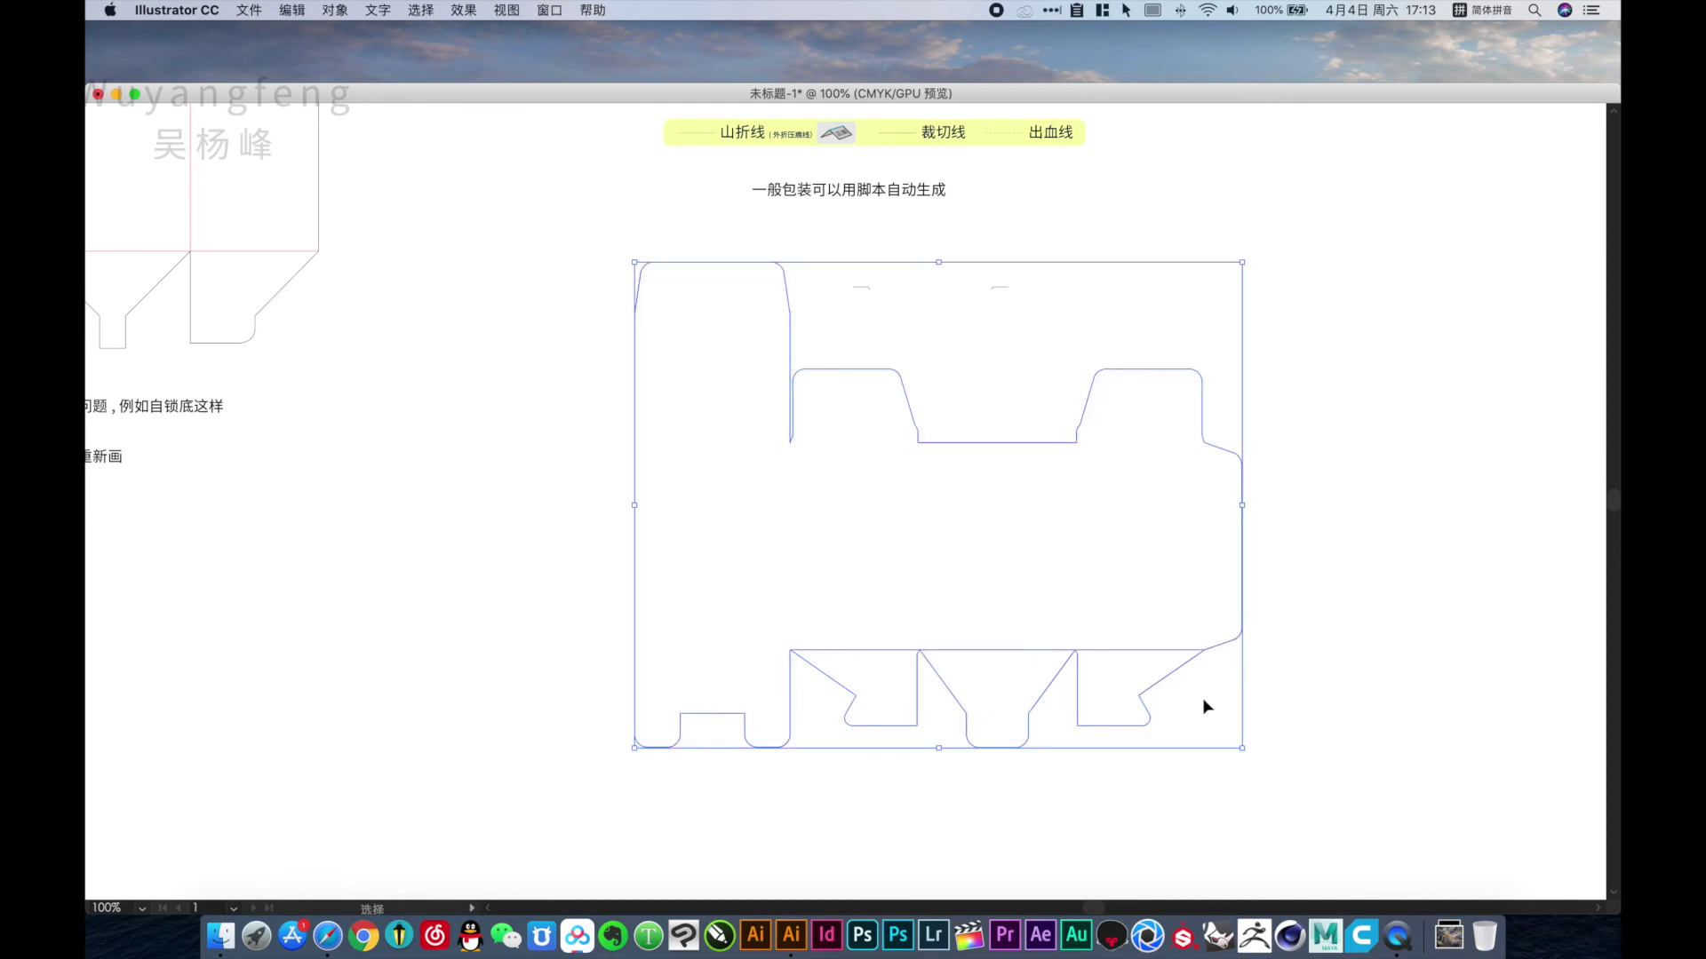
{"action": "left_click", "coordinate": [1252, 719]}
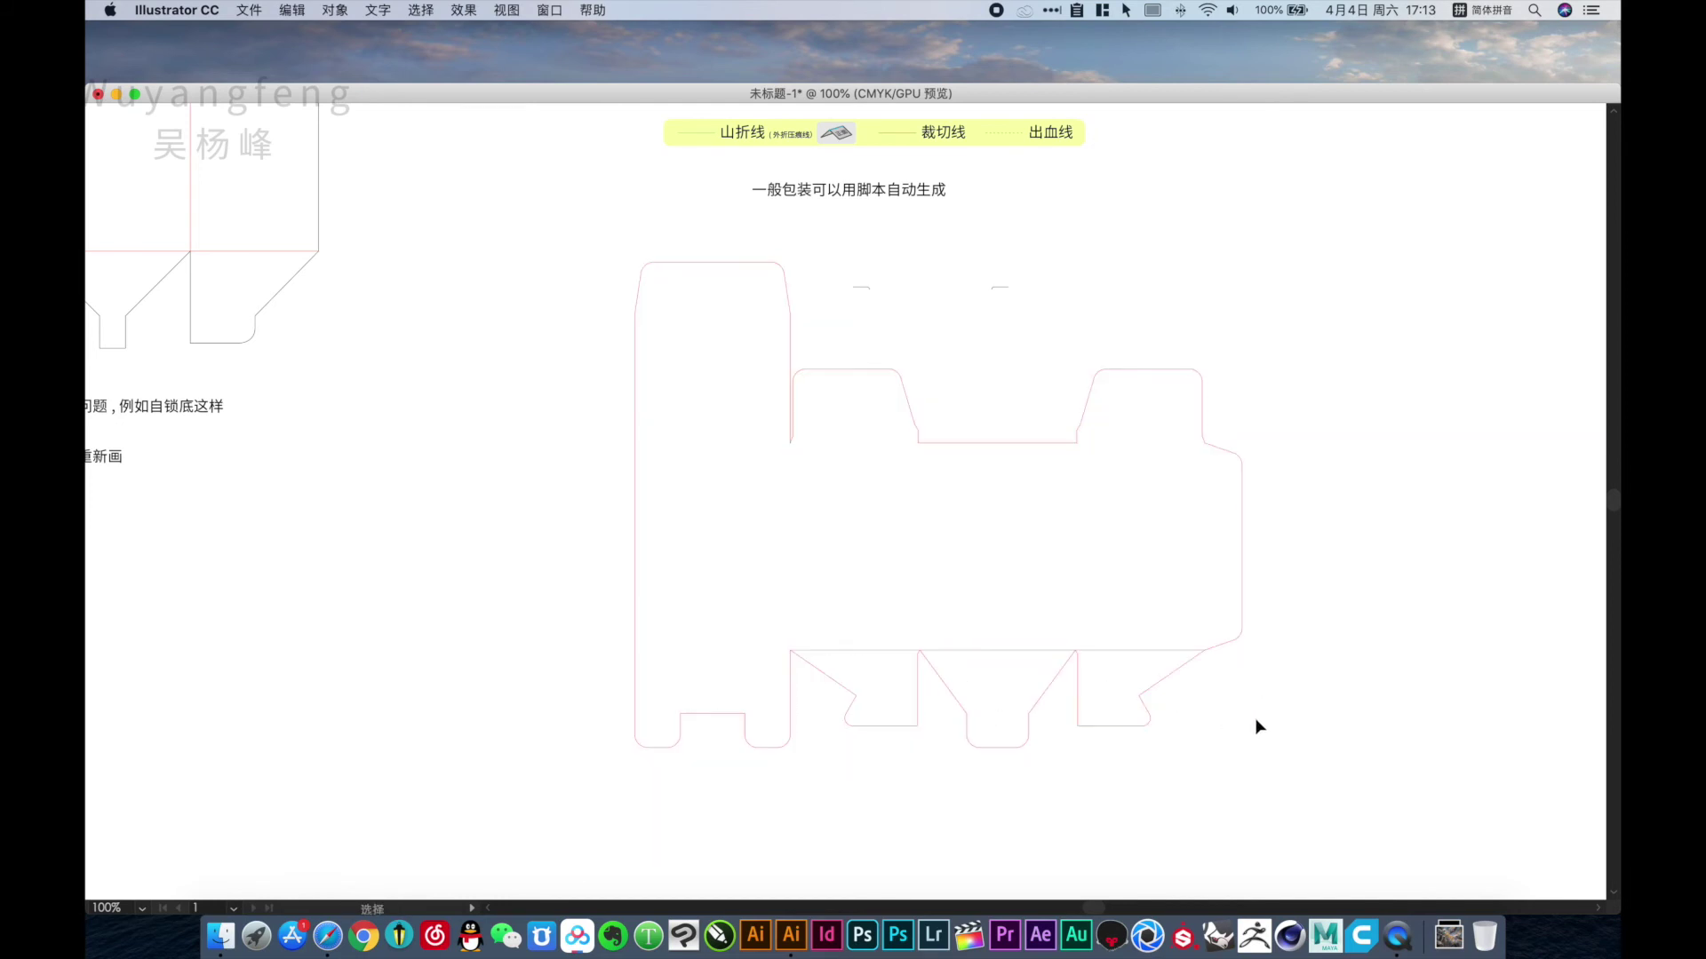
Merge the main box body with the lower-right flap using Shape Builder.
{"action": "left_click", "coordinate": [1152, 701]}
{"action": "key", "text": "a"}
{"action": "left_click_drag", "start_coordinate": [995, 613], "coordinate": [1166, 691]}
{"action": "left_click_drag", "start_coordinate": [850, 573], "coordinate": [724, 500]}
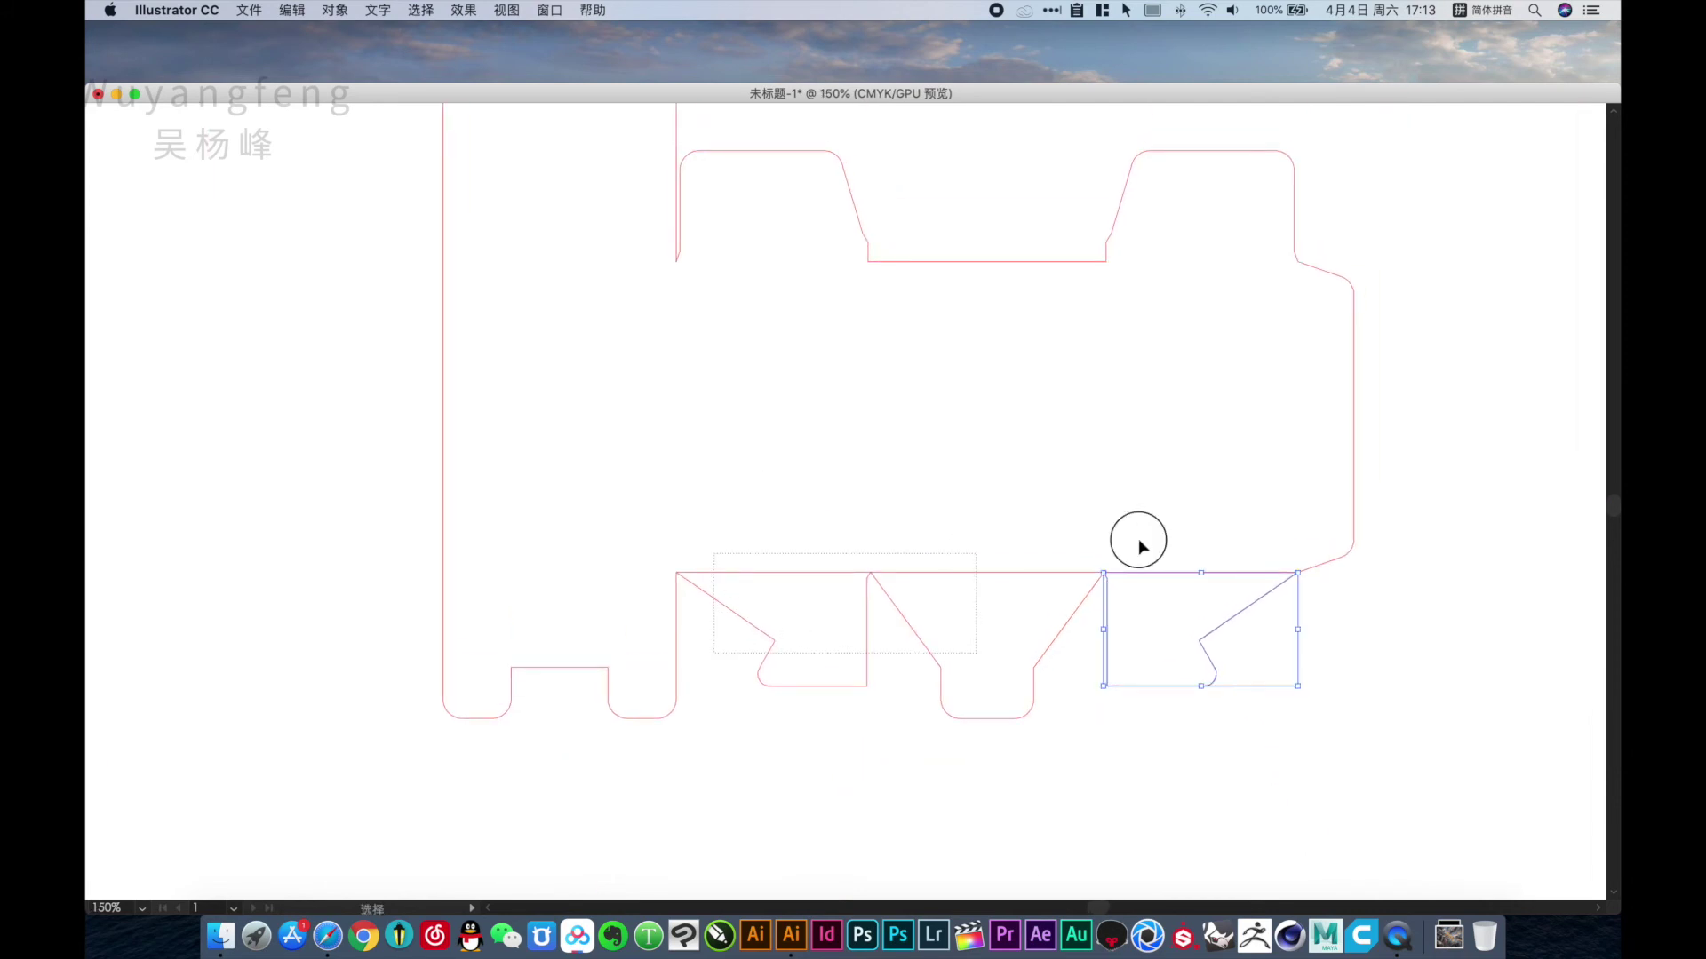
{"action": "key", "text": "ctrl+a"}
{"action": "key", "text": "shift+m"}
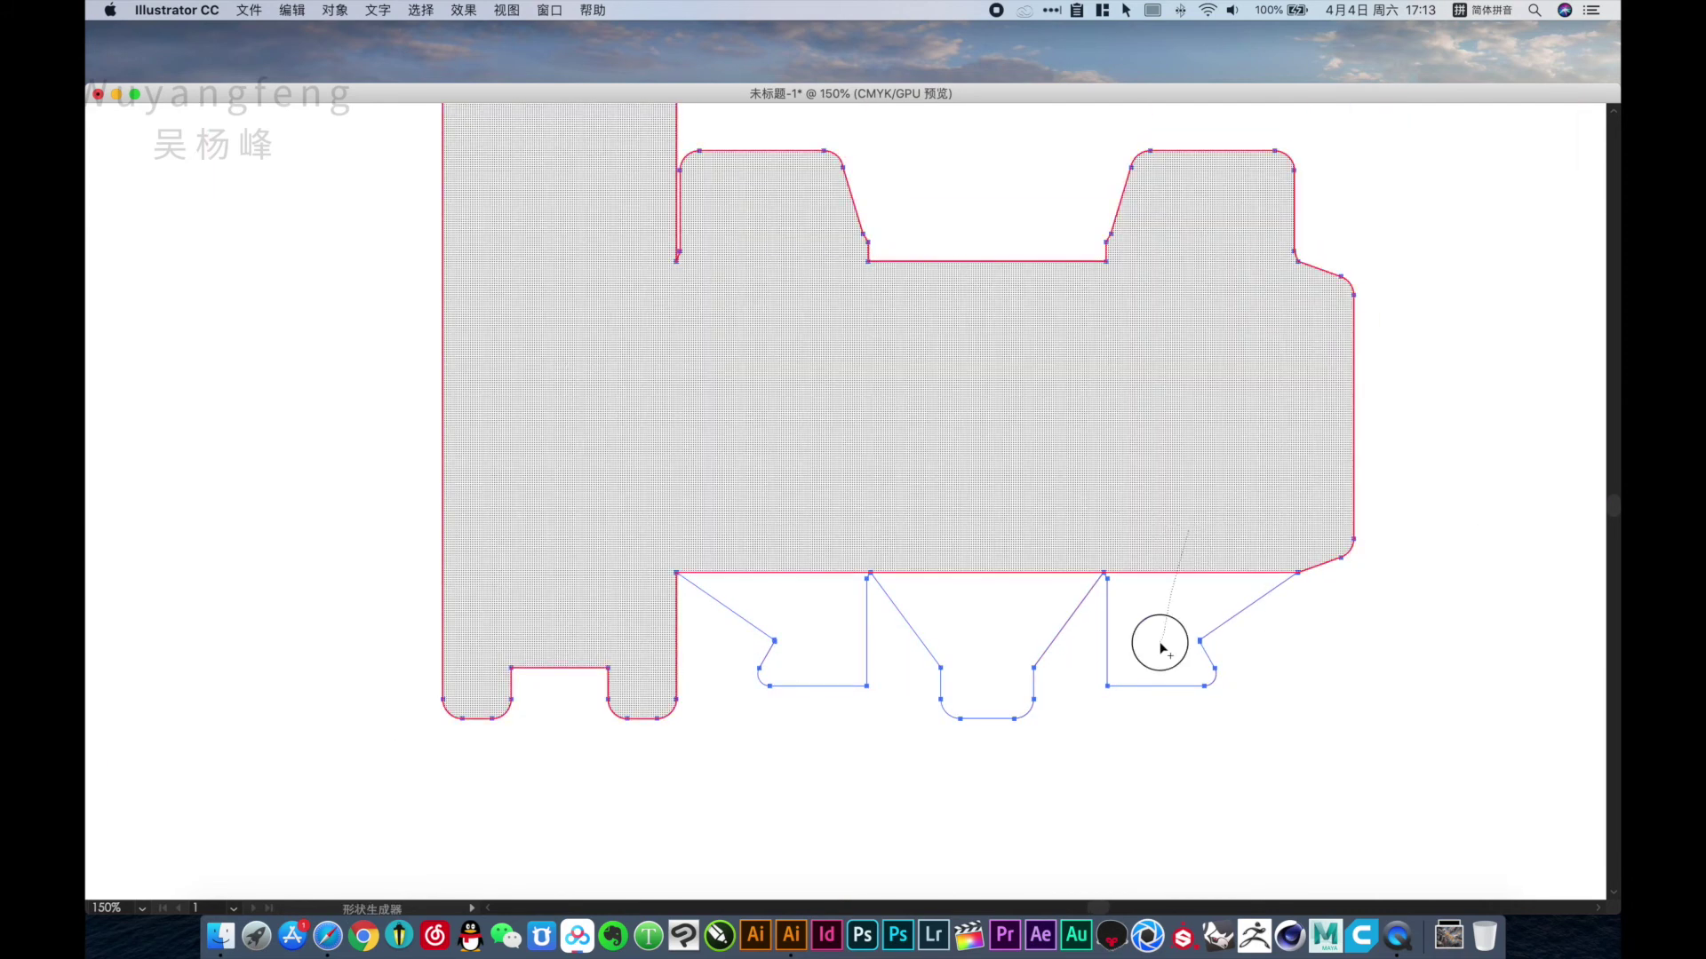
{"action": "left_click_drag", "start_coordinate": [1187, 562], "coordinate": [1150, 640]}
Fill the bottom flaps red and eyedropper that red fill onto the upper outline.
{"action": "key", "text": "a"}
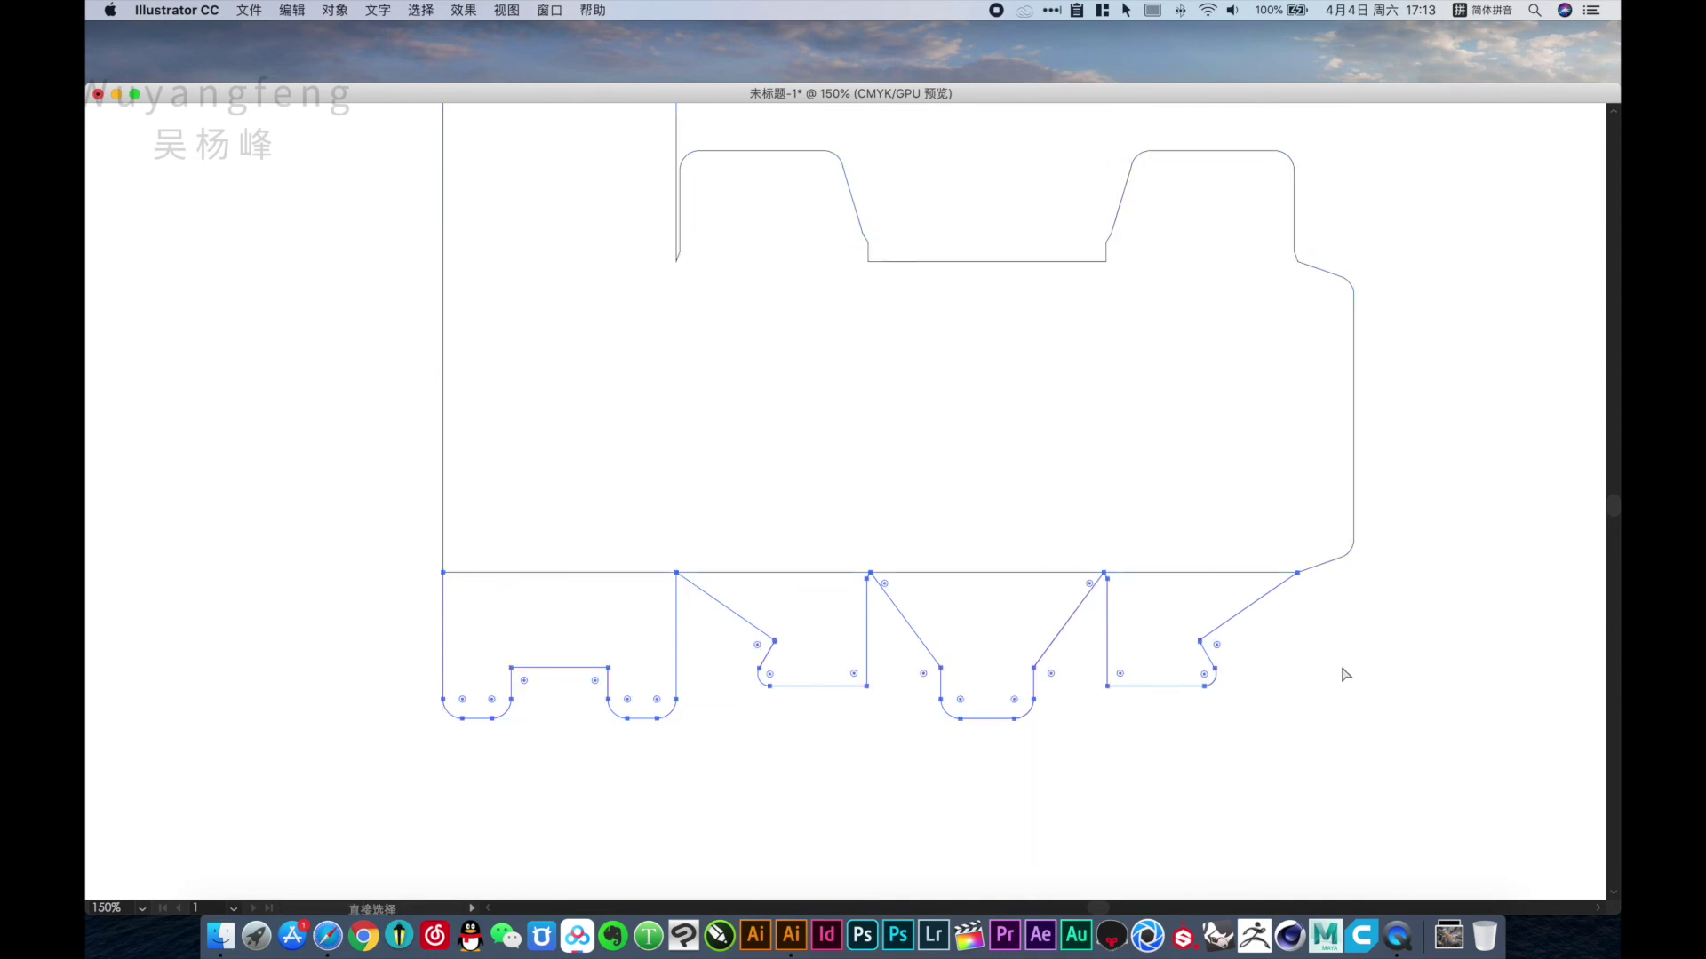
{"action": "key", "text": "v"}
{"action": "left_click_drag", "start_coordinate": [1341, 643], "coordinate": [524, 702]}
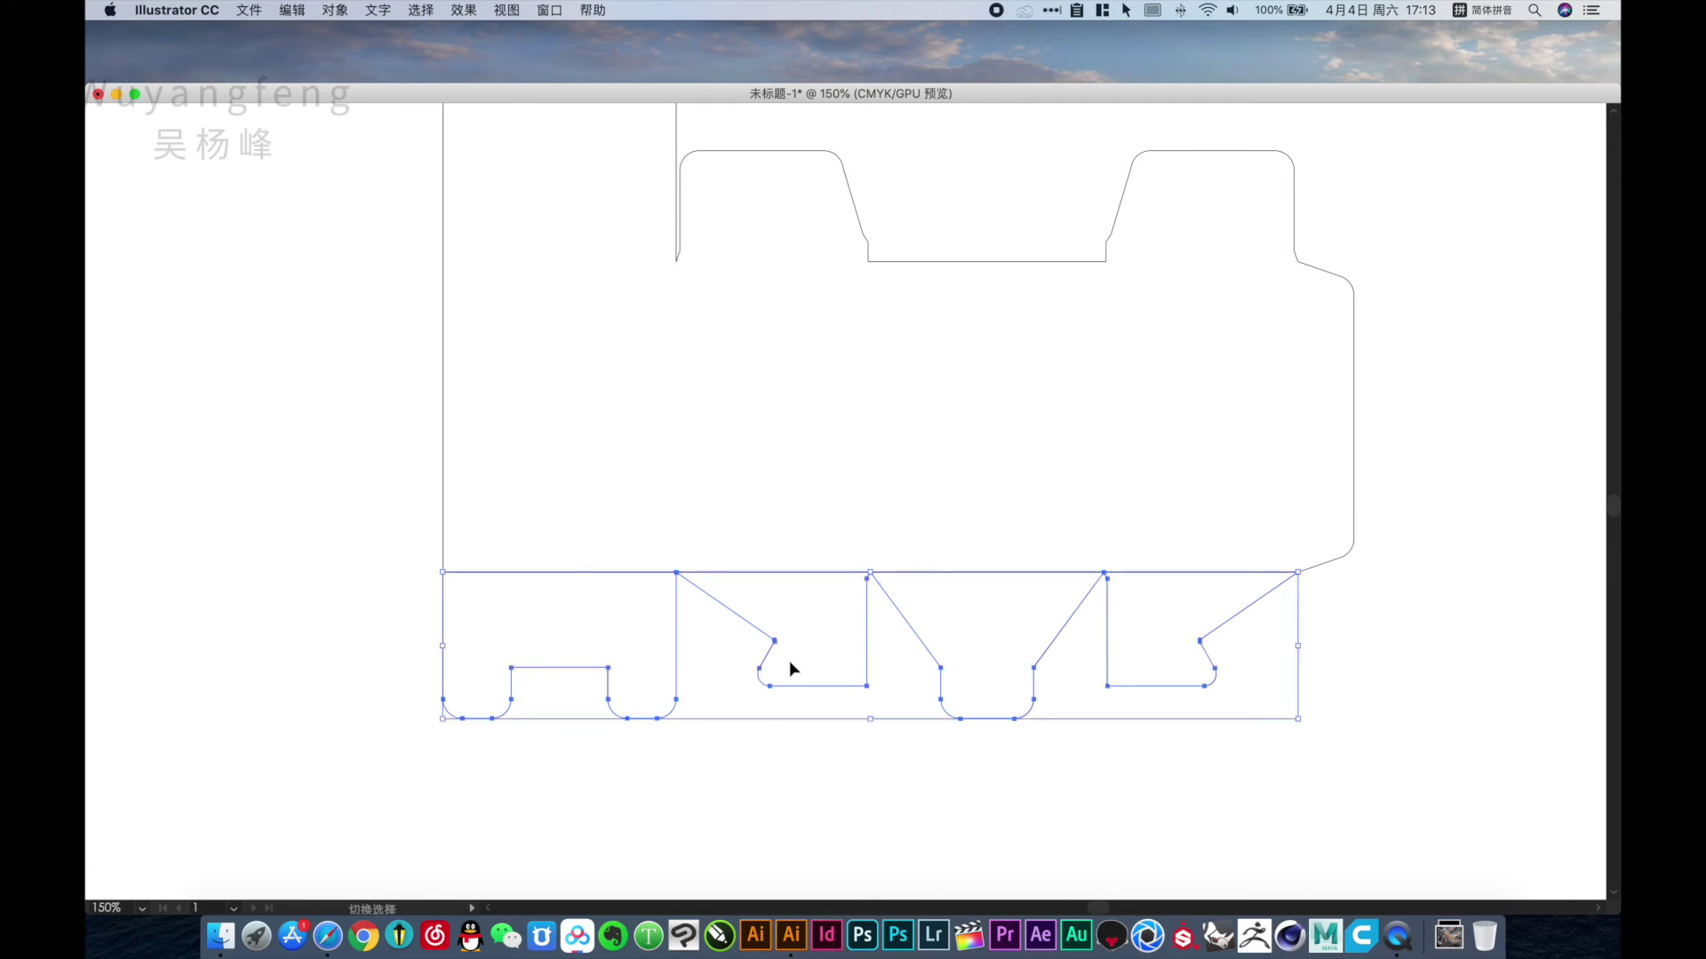
{"action": "key", "text": "shift+x"}
{"action": "left_click", "coordinate": [1360, 531]}
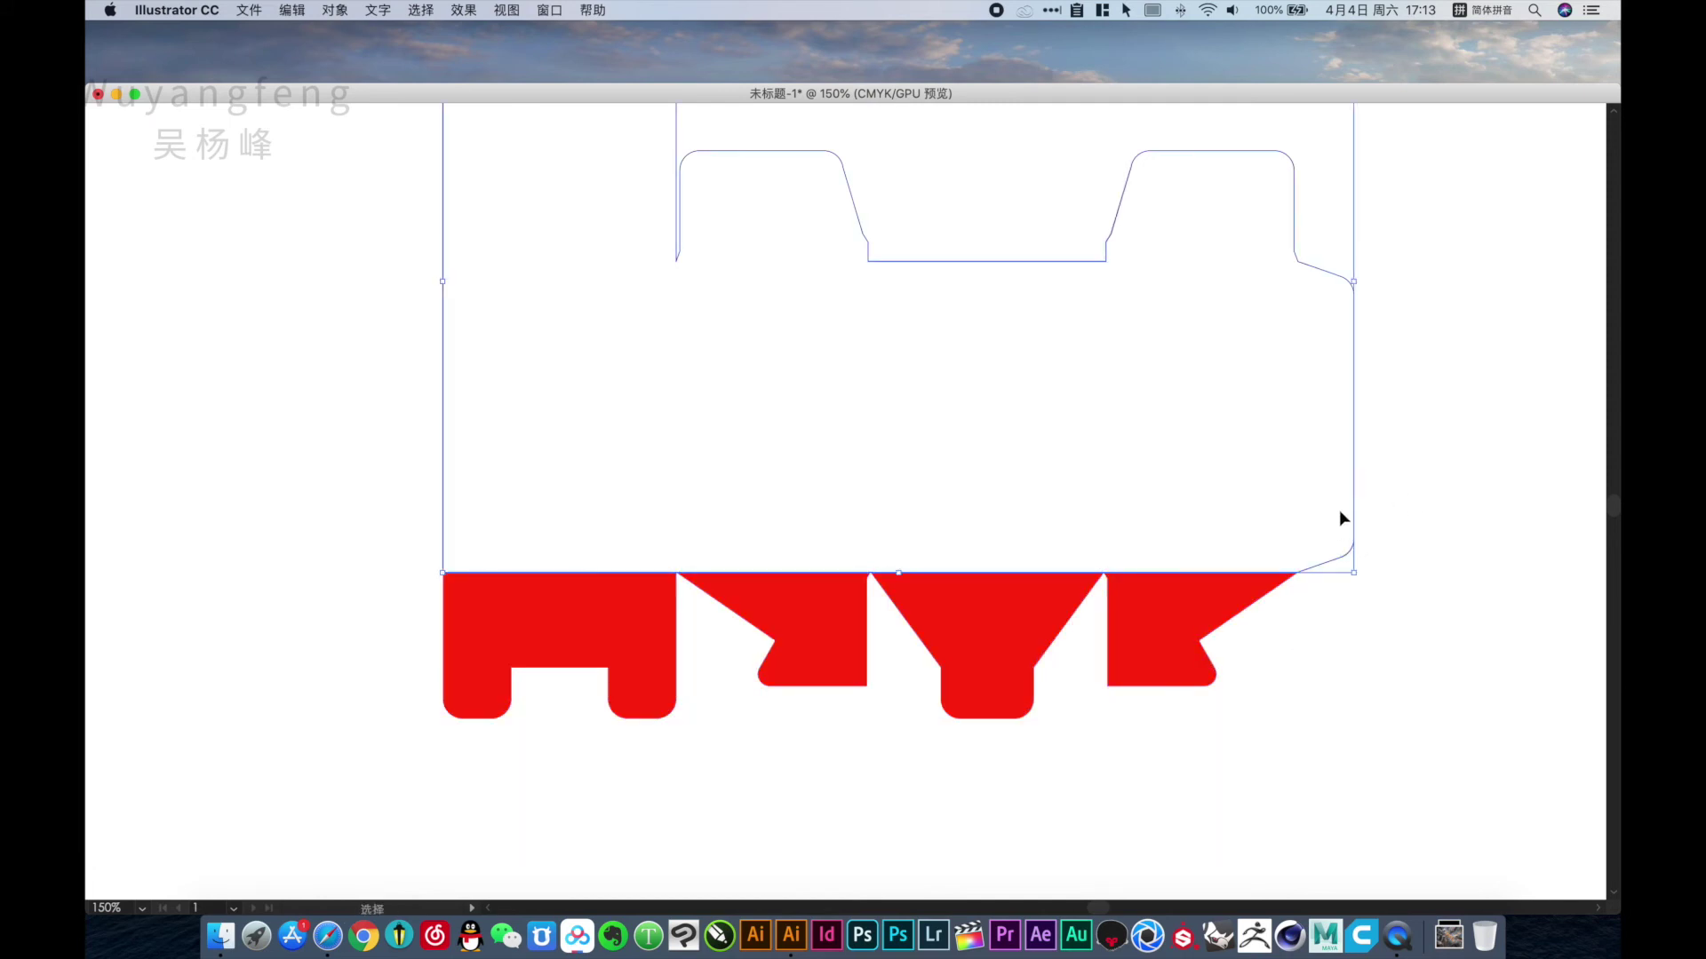
{"action": "key", "text": "i"}
{"action": "left_click", "coordinate": [1179, 625]}
Merge the red dieline regions into one shape with Shape Builder.
{"action": "key", "text": "v"}
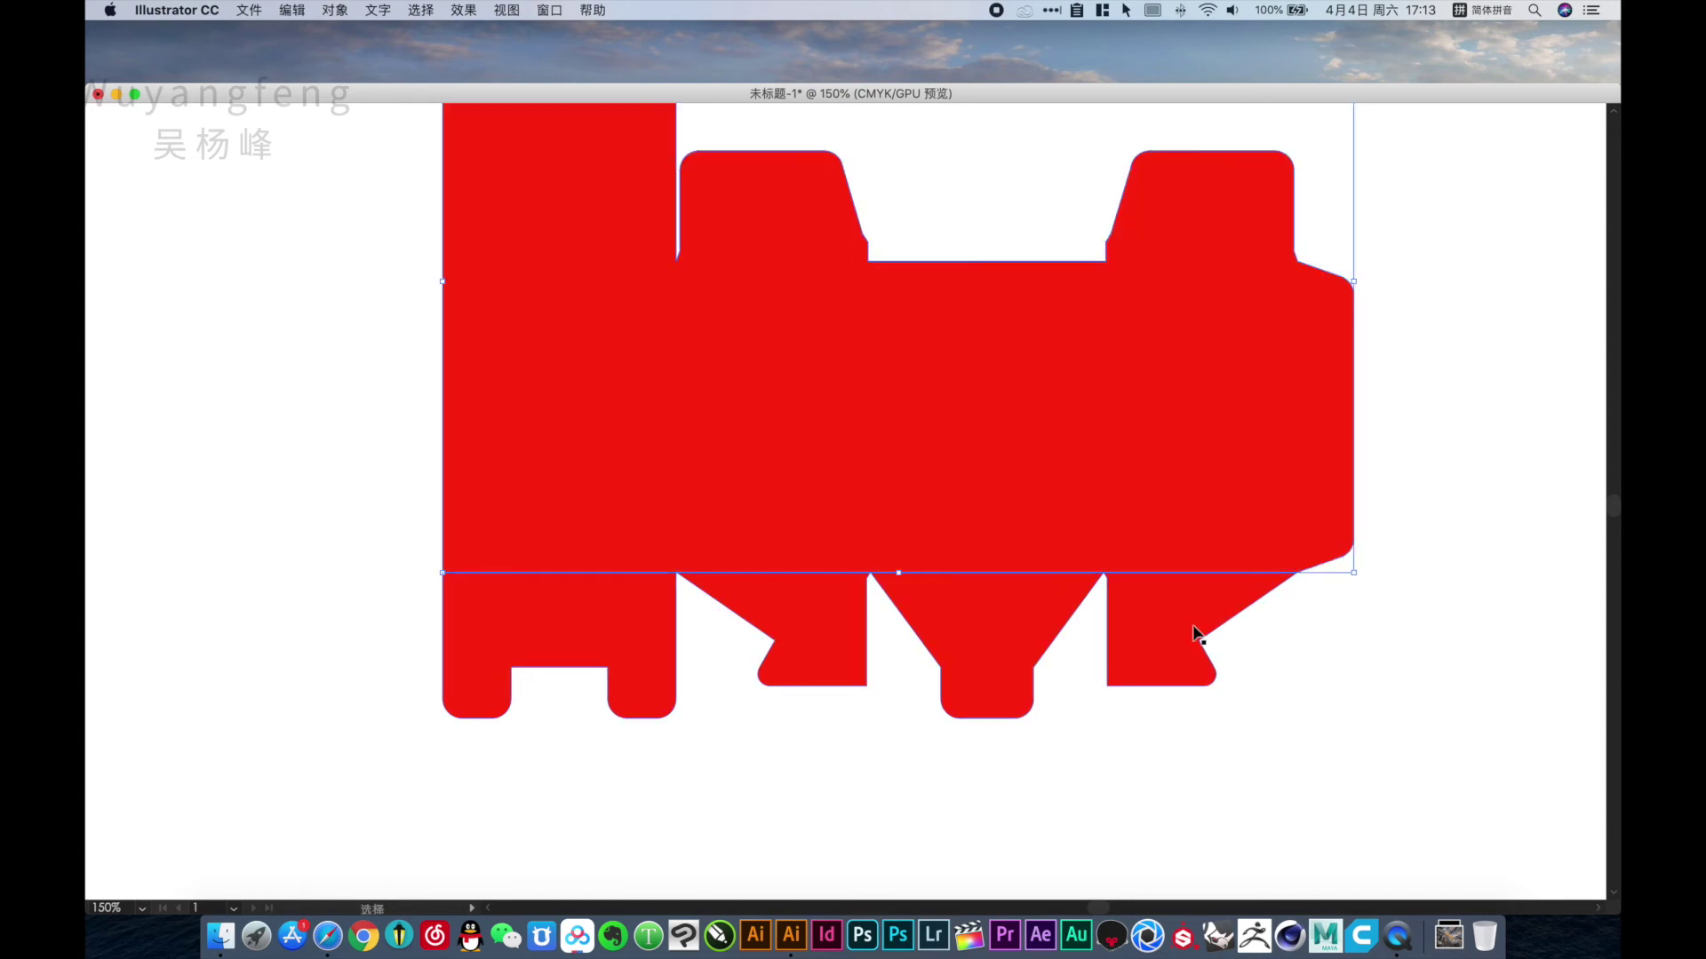
{"action": "key", "text": "super+minus"}
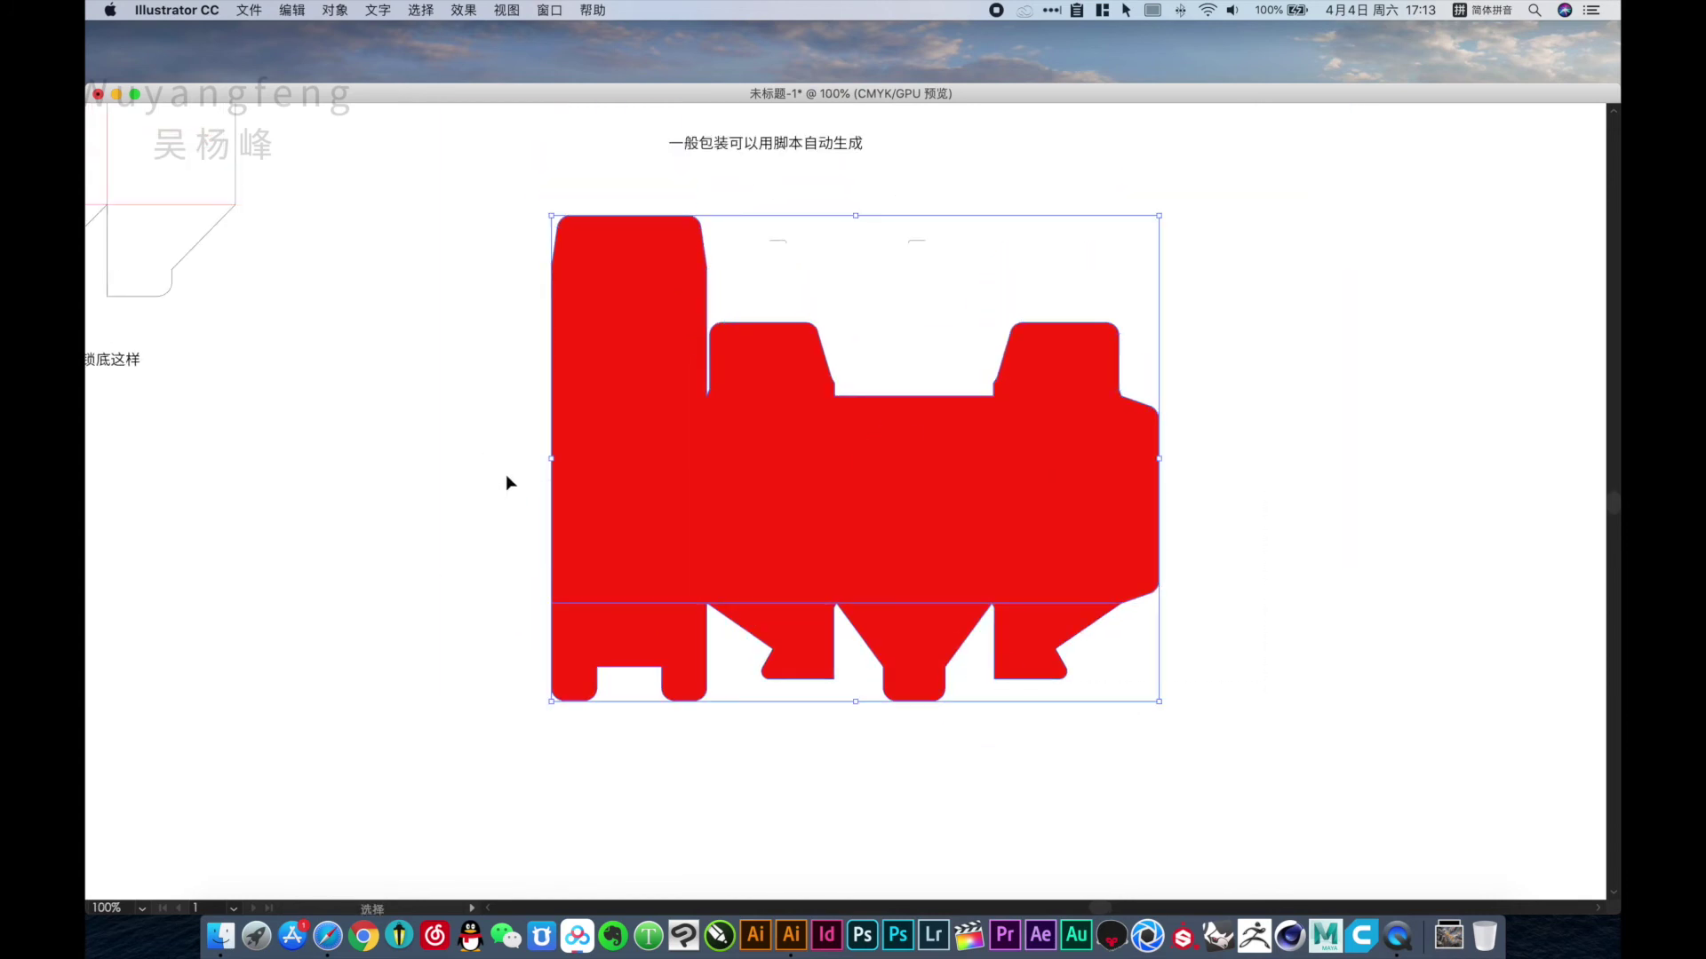
{"action": "key", "text": "a"}
{"action": "key", "text": "super+m"}
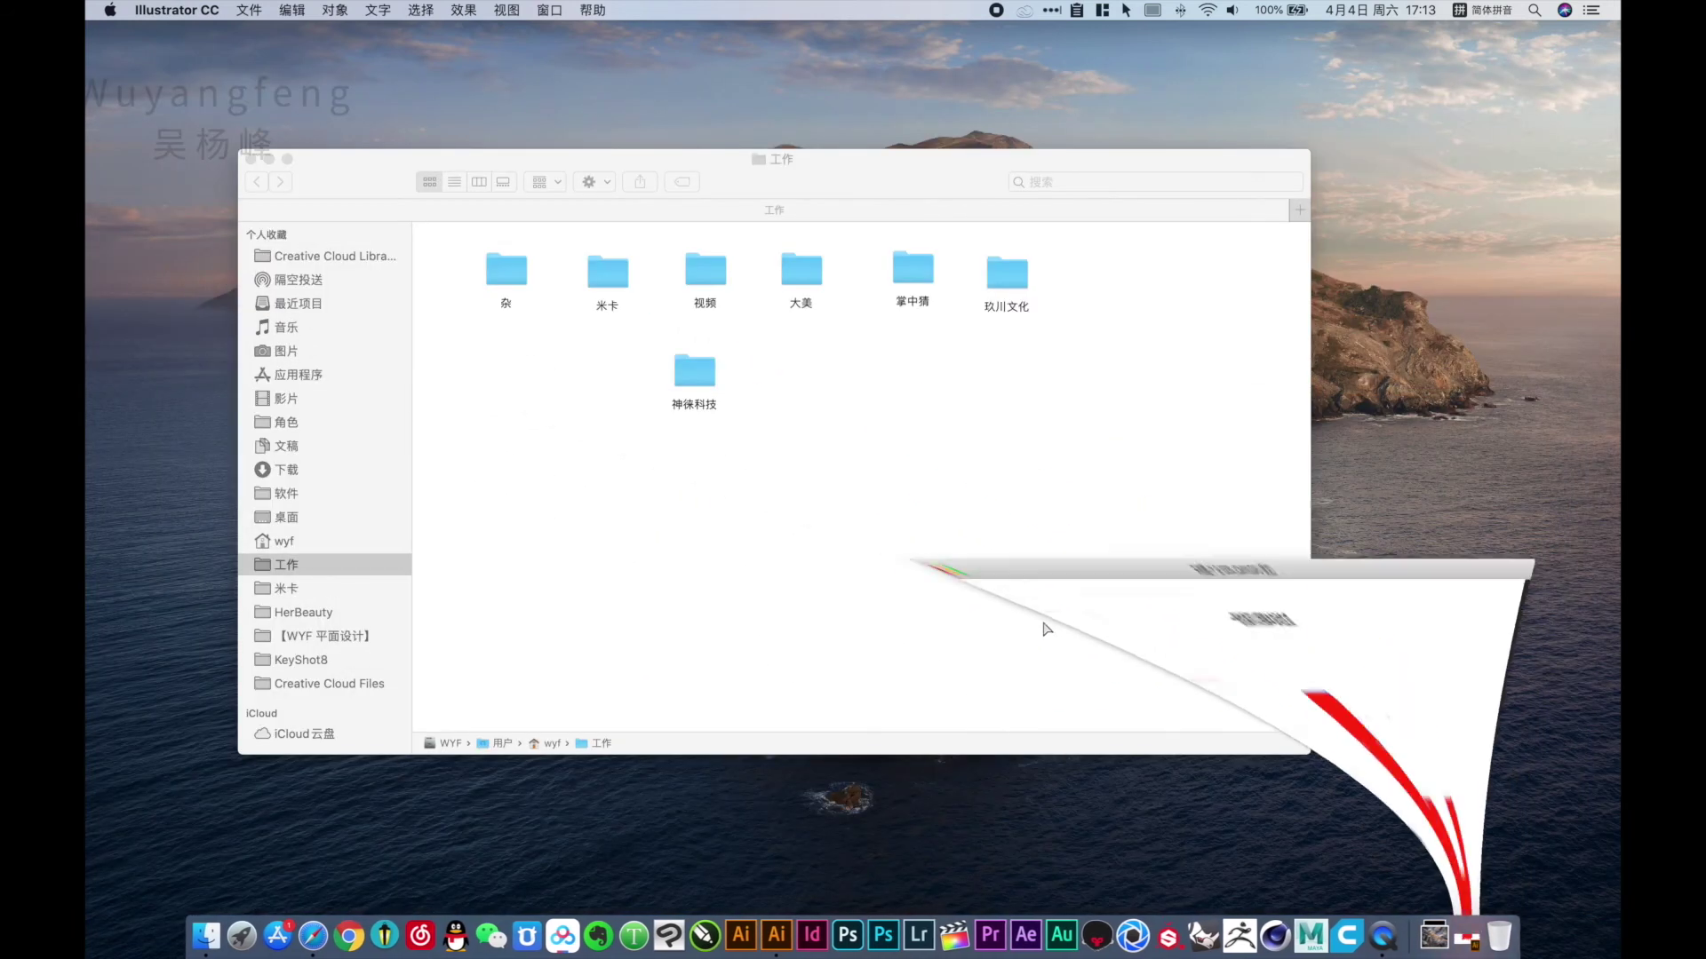
{"action": "left_click", "coordinate": [1457, 942]}
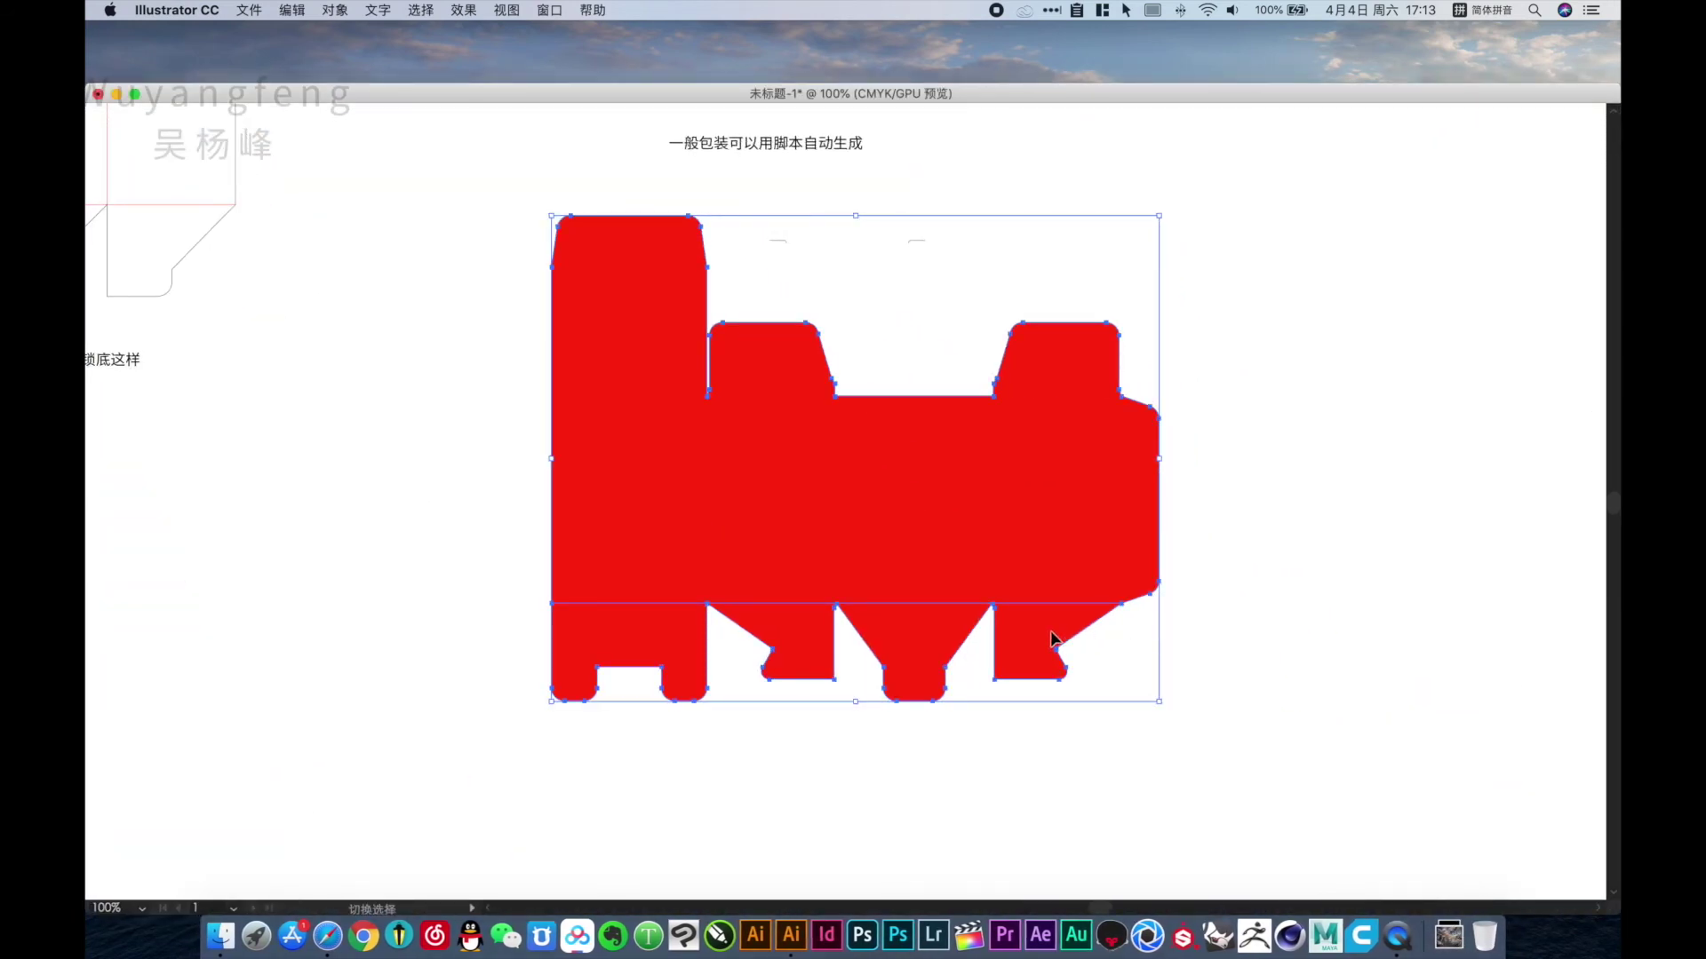
{"action": "key", "text": "shift+m"}
{"action": "mouse_move", "coordinate": [1052, 639]}
{"action": "left_mouse_down"}
{"action": "mouse_move", "coordinate": [1040, 568]}
{"action": "mouse_move", "coordinate": [947, 629]}
{"action": "mouse_move", "coordinate": [670, 602]}
{"action": "left_mouse_up"}
Eyedropper the 裁切线 cut-line legend sample onto the dieline, removing its fill.
{"action": "key", "text": "v"}
{"action": "key", "text": "i"}
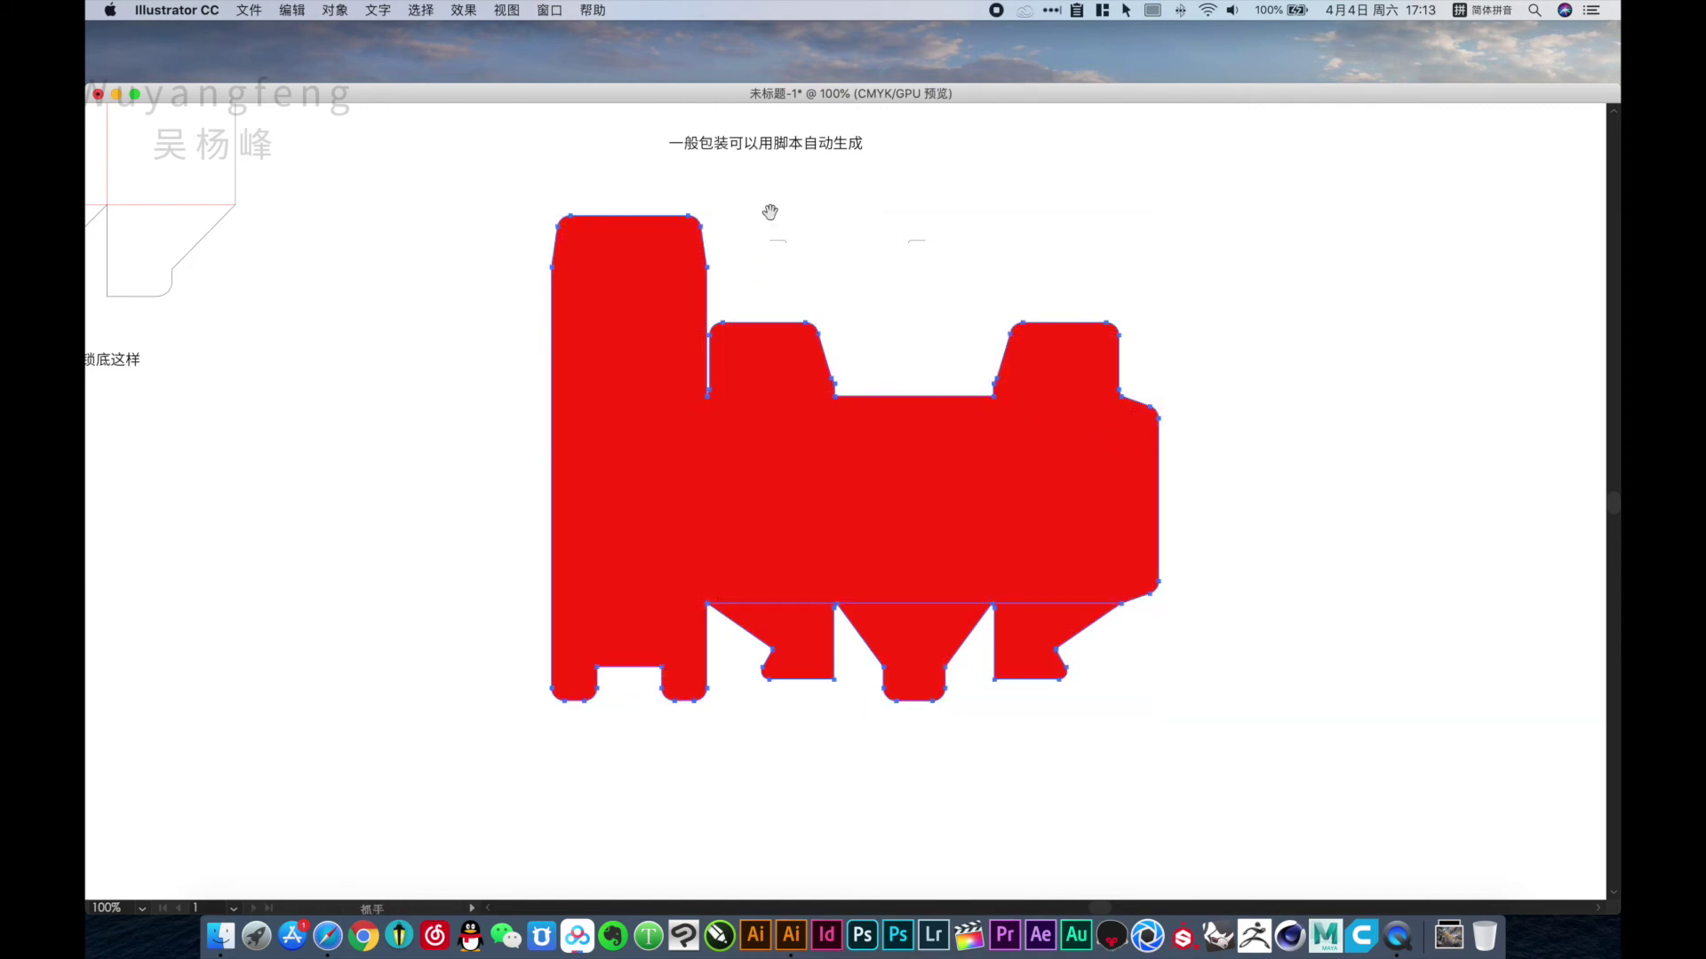
{"action": "scroll", "coordinate": [769, 209], "scroll_direction": "up", "scroll_amount": 5}
{"action": "scroll", "coordinate": [769, 209], "scroll_direction": "left", "scroll_amount": 2}
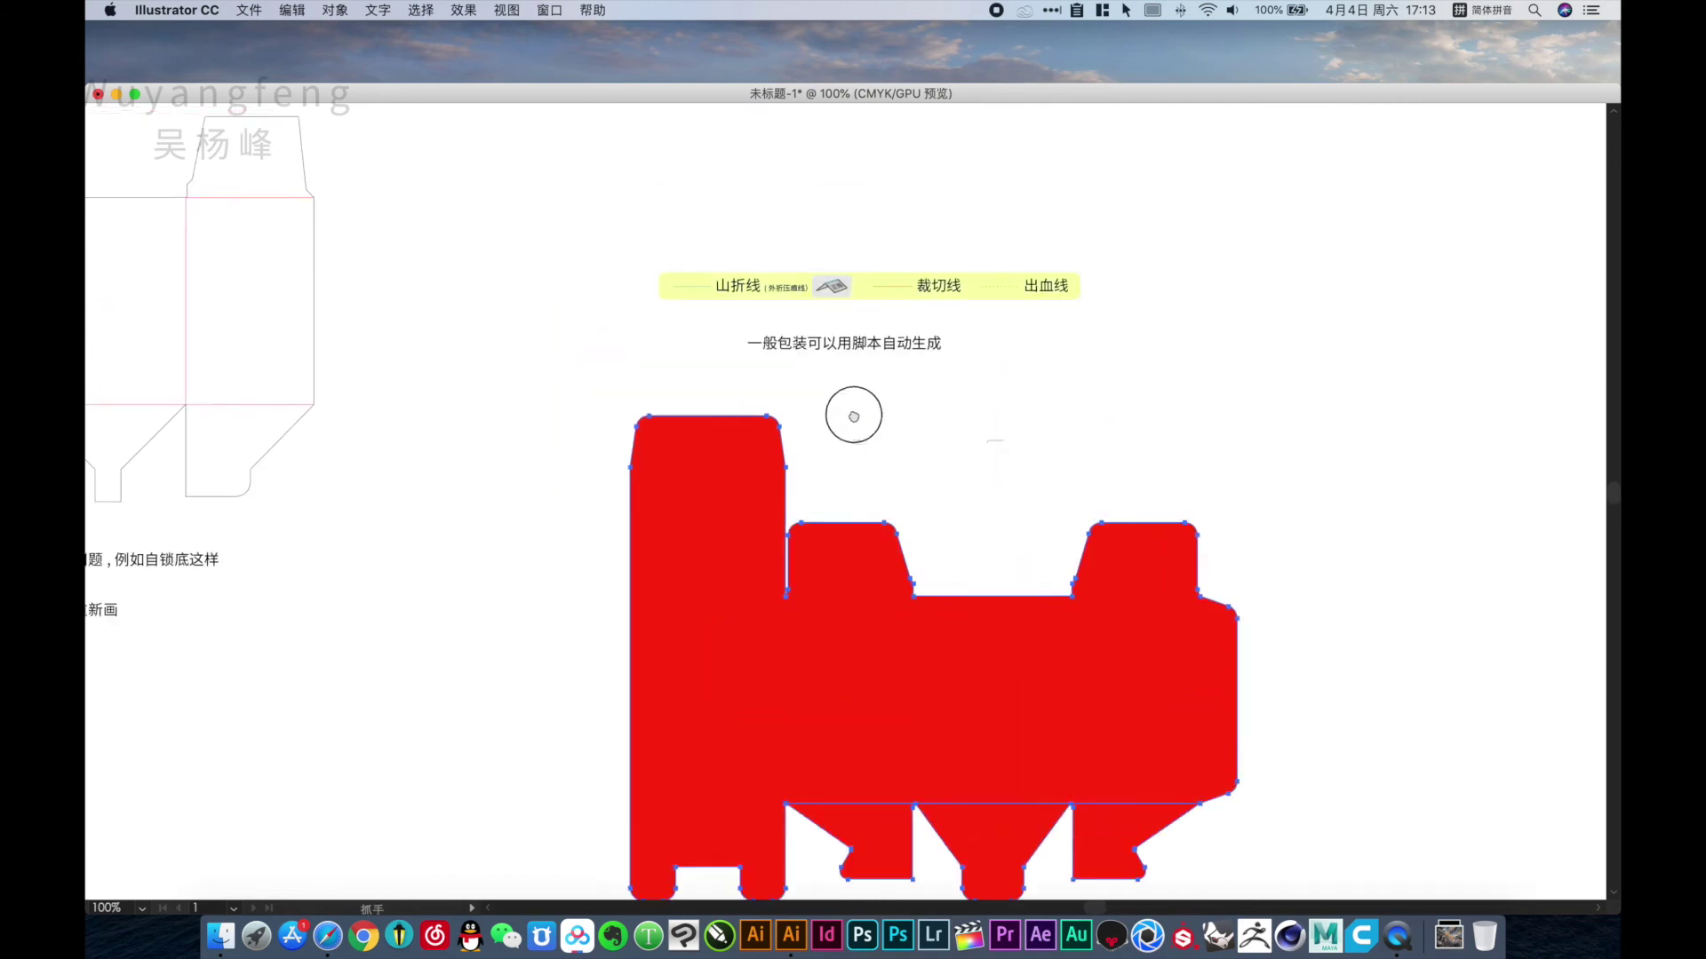
{"action": "left_click", "coordinate": [895, 286]}
{"action": "scroll", "coordinate": [976, 501], "scroll_direction": "down", "scroll_amount": 3}
{"action": "scroll", "coordinate": [975, 500], "scroll_direction": "right", "scroll_amount": 1}
Try a 5 mm round-join Offset Path around the dieline, then undo it.
{"action": "key", "text": "v"}
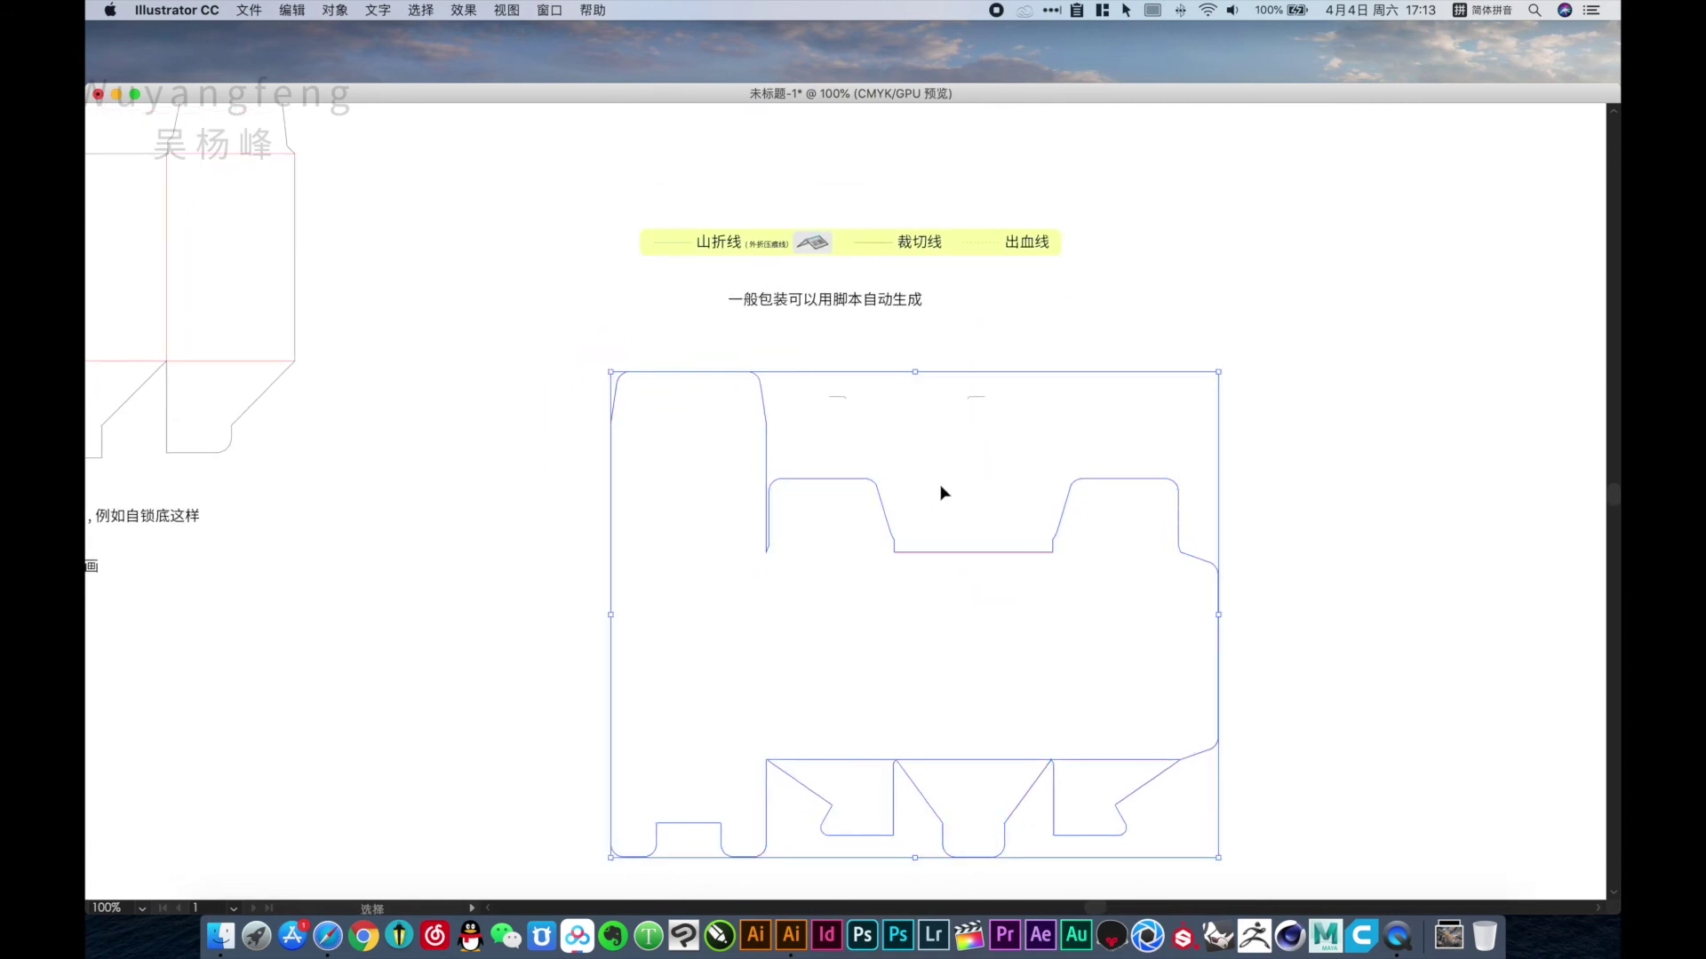
{"action": "left_click", "coordinate": [294, 11]}
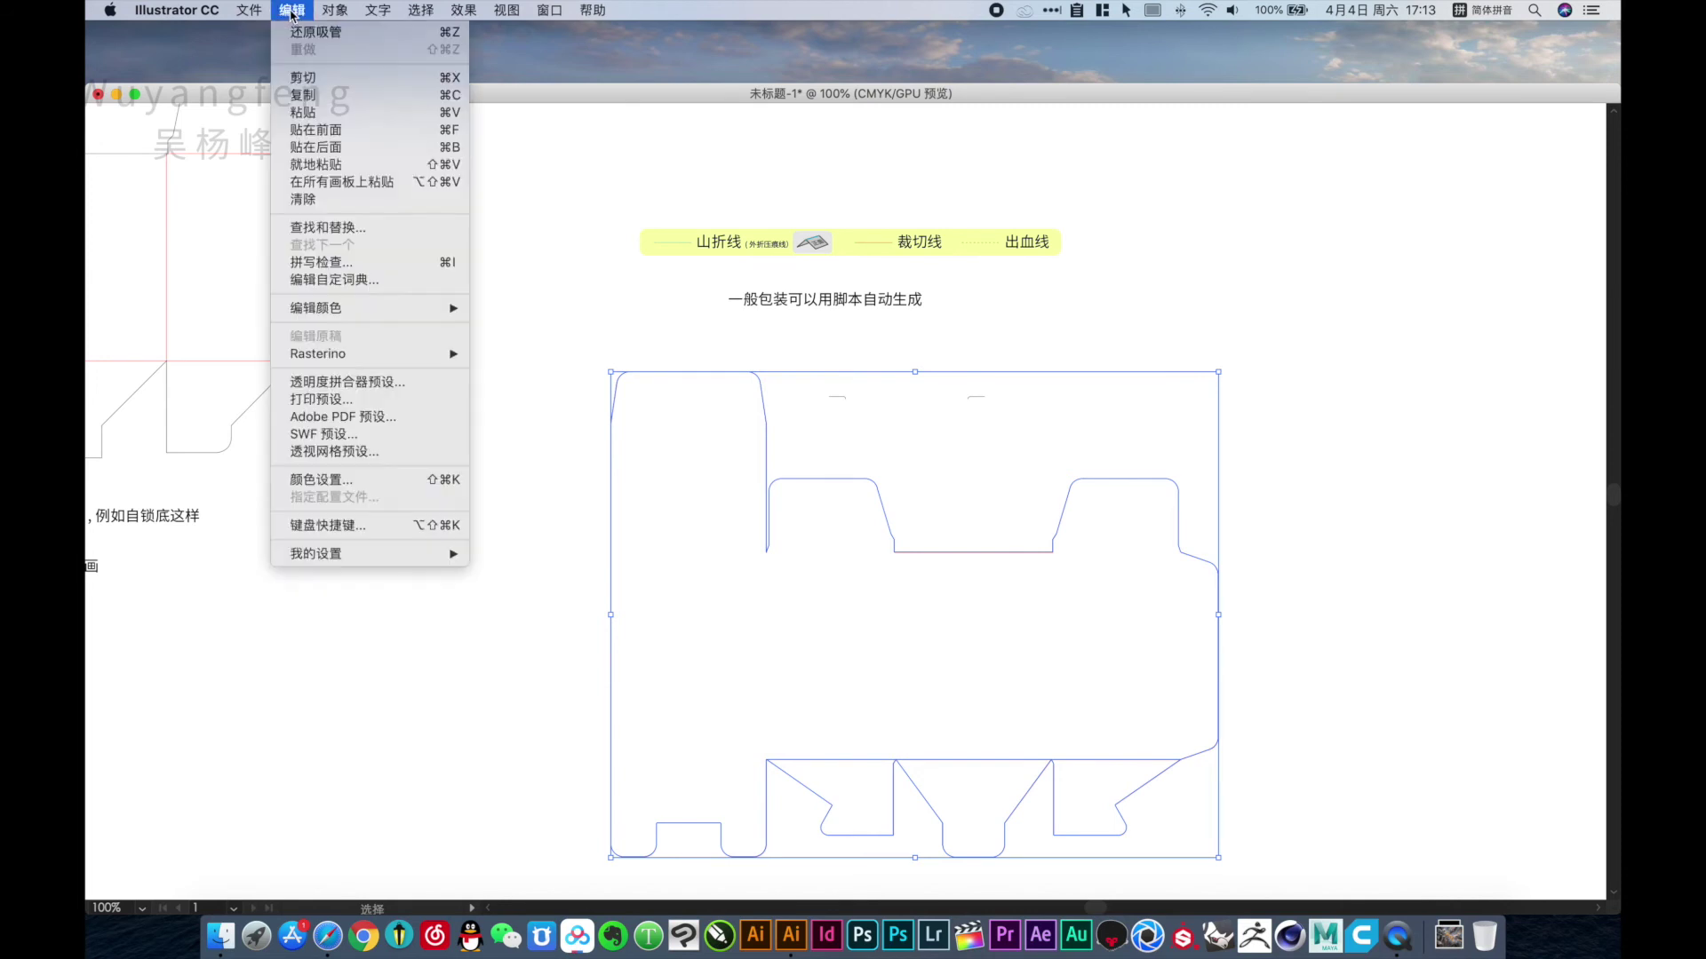
{"action": "left_click", "coordinate": [334, 11]}
{"action": "left_click", "coordinate": [336, 11]}
{"action": "mouse_move", "coordinate": [347, 426]}
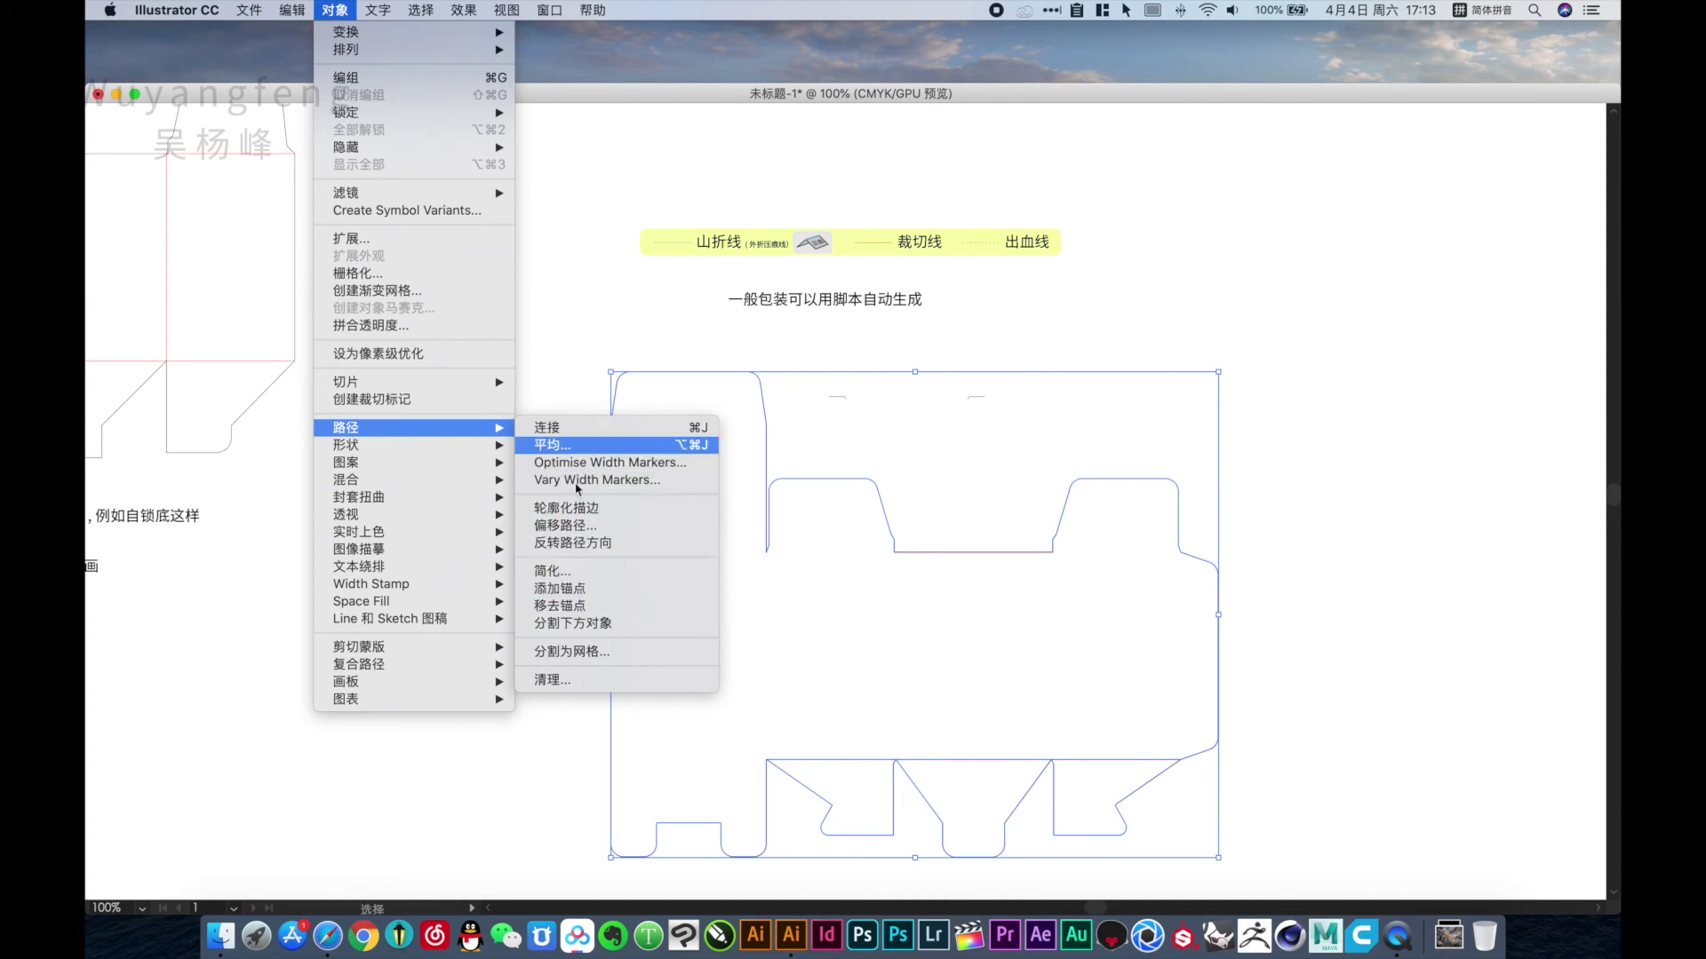
{"action": "left_click", "coordinate": [560, 526]}
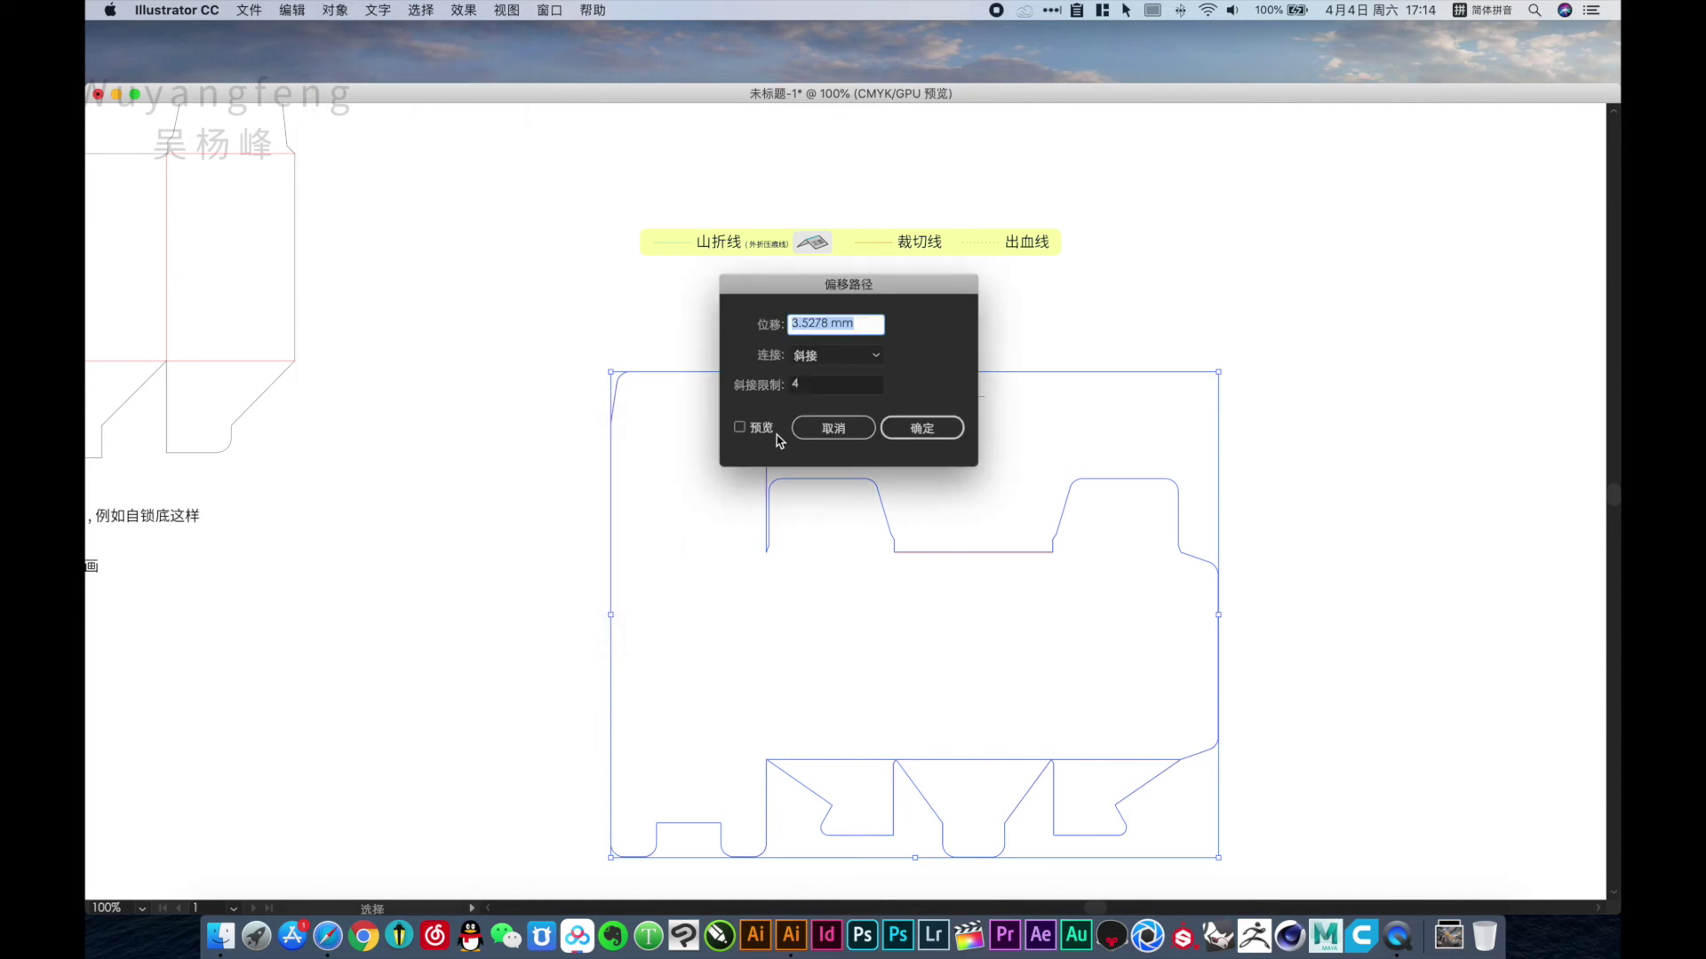
{"action": "type", "text": "5"}
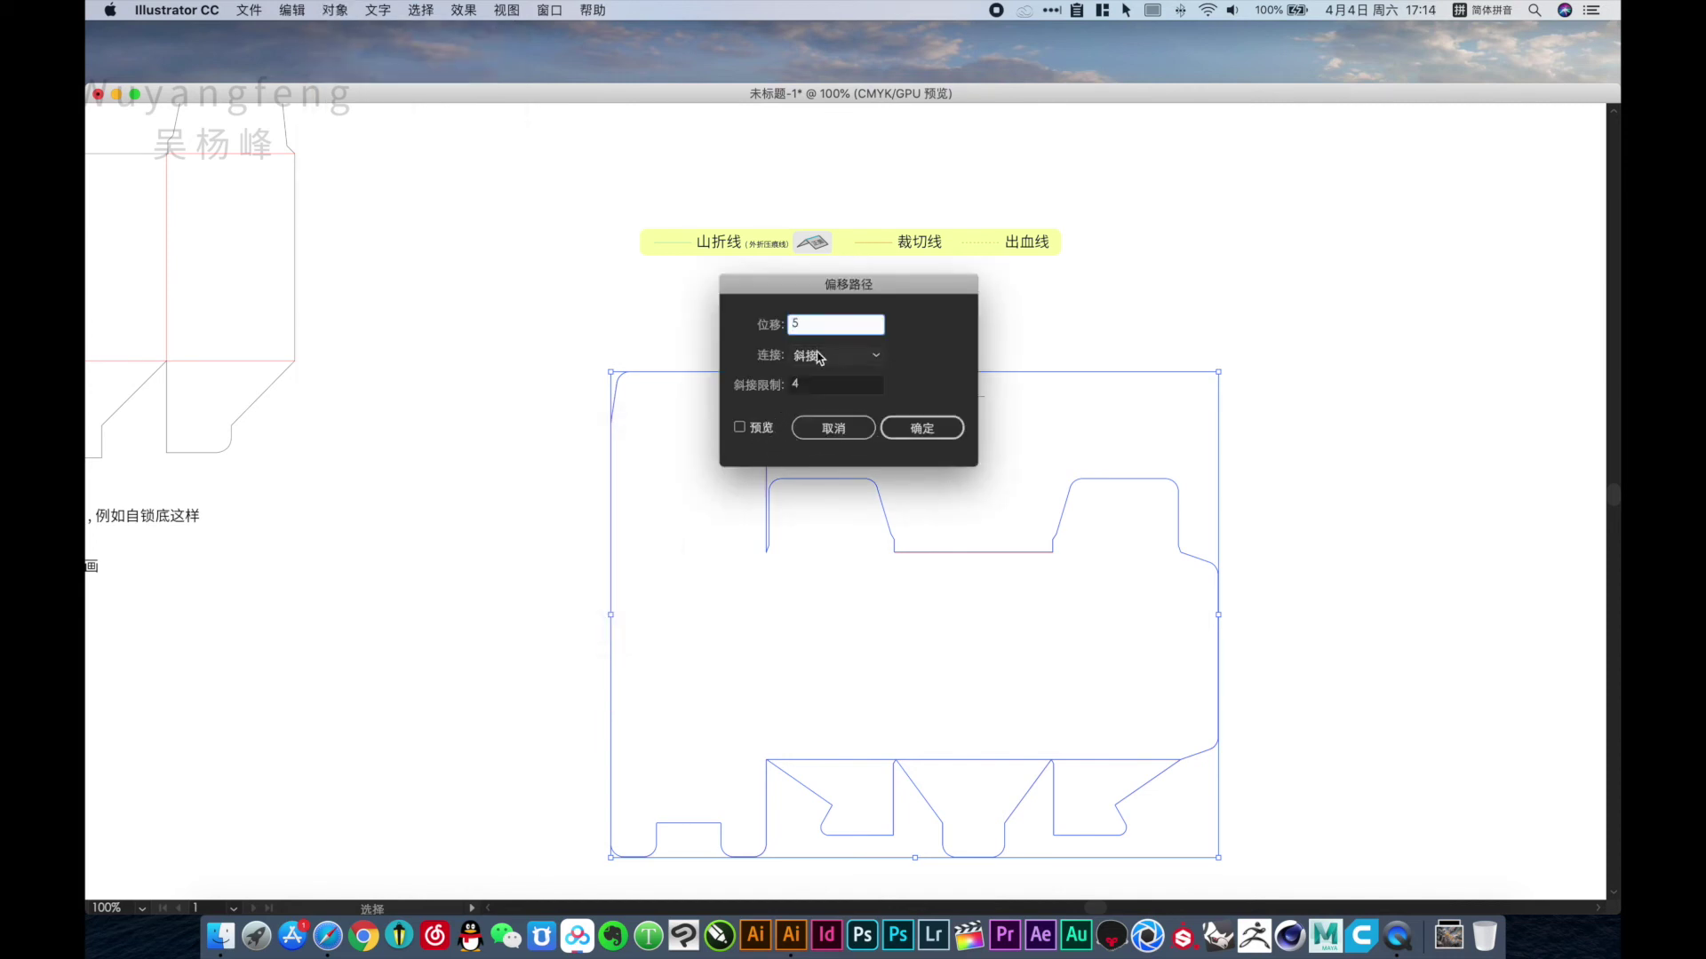
{"action": "left_click", "coordinate": [817, 355]}
{"action": "left_click", "coordinate": [822, 404]}
{"action": "left_click", "coordinate": [739, 427]}
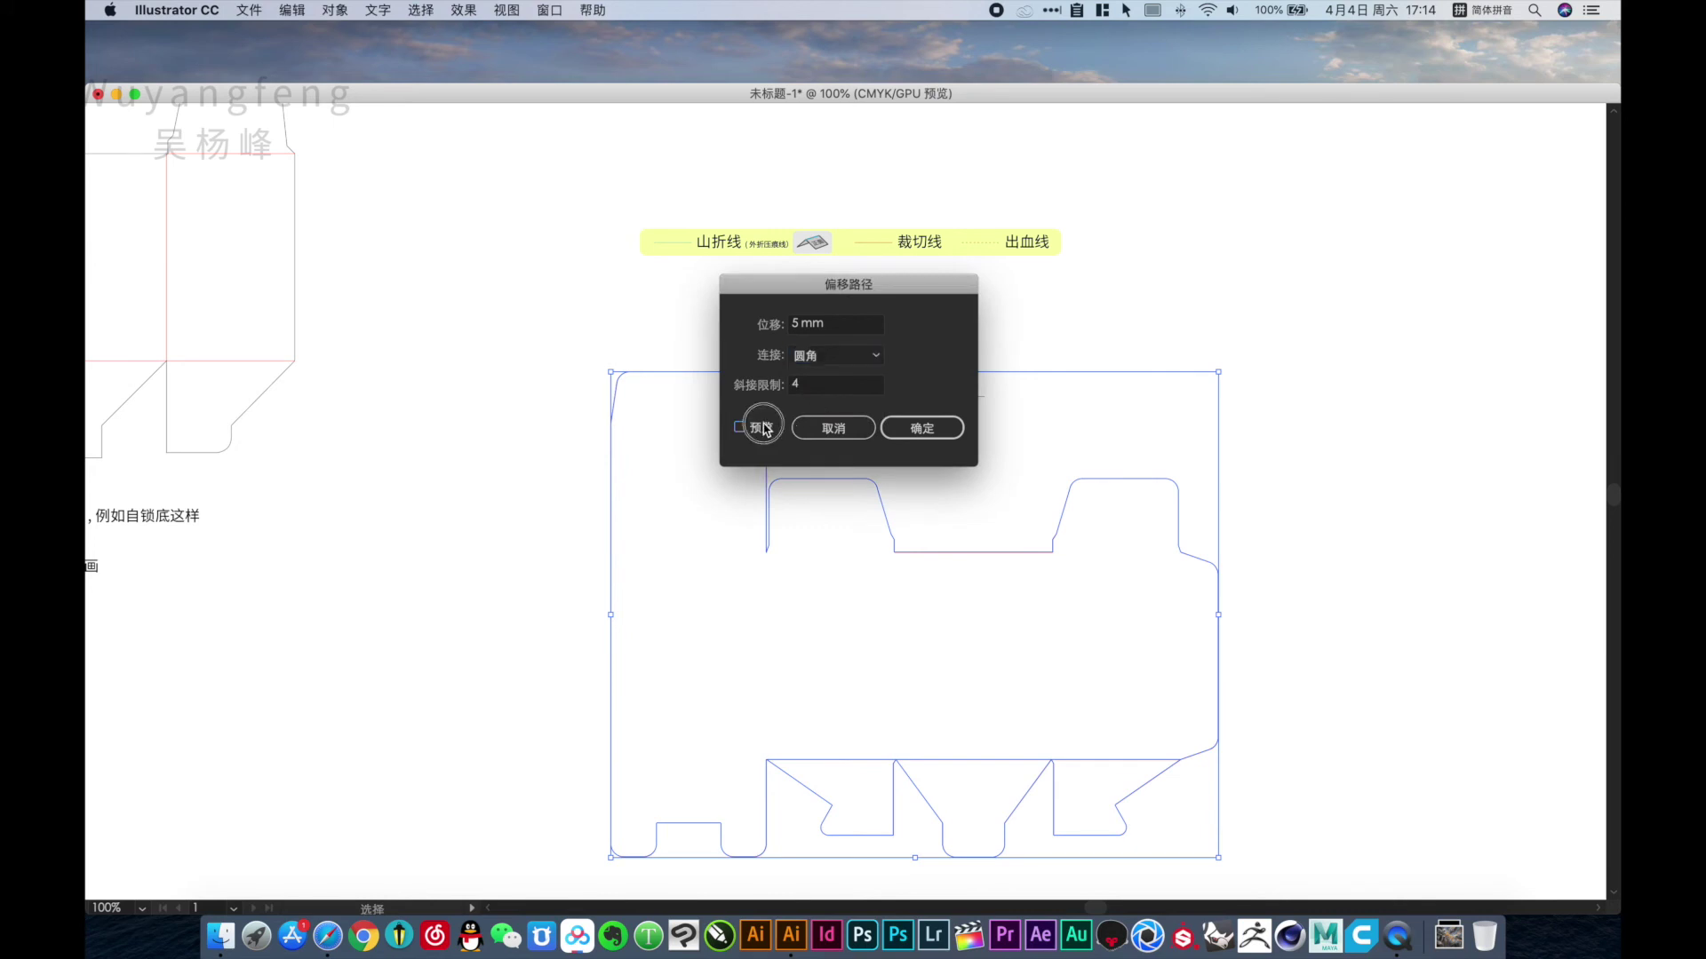
{"action": "key", "text": "Return"}
{"action": "key", "text": "ctrl+z"}
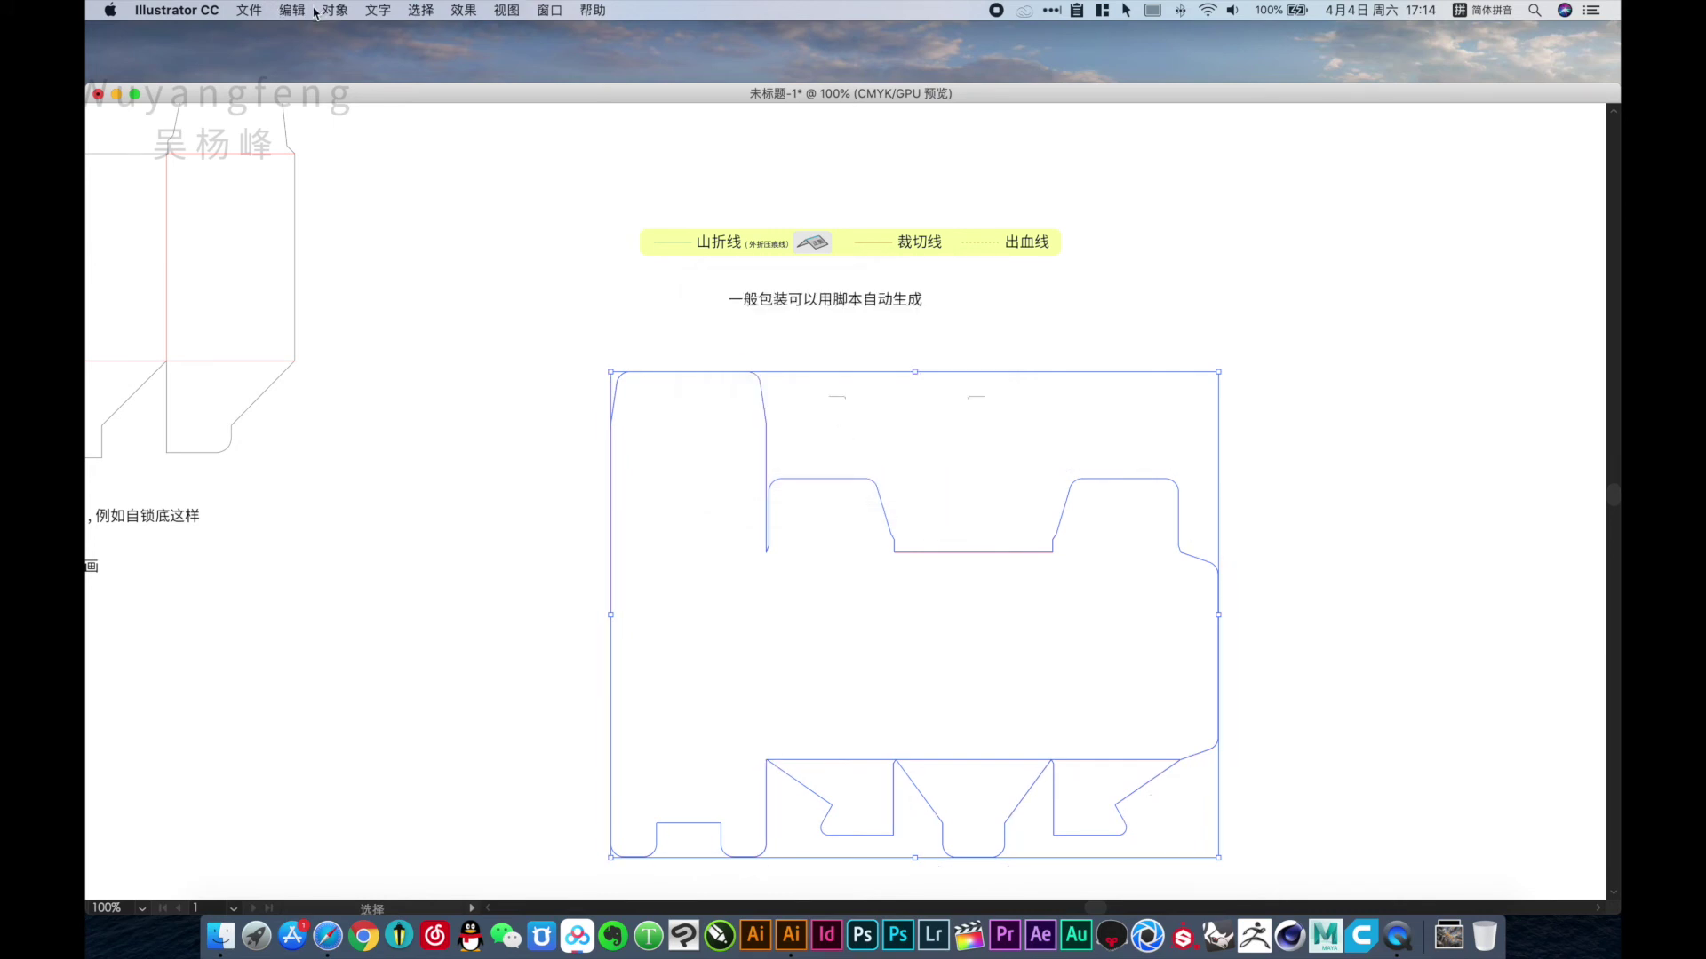
Create a 3 mm Offset Path with Round joins around the dieline.
{"action": "left_click", "coordinate": [306, 10]}
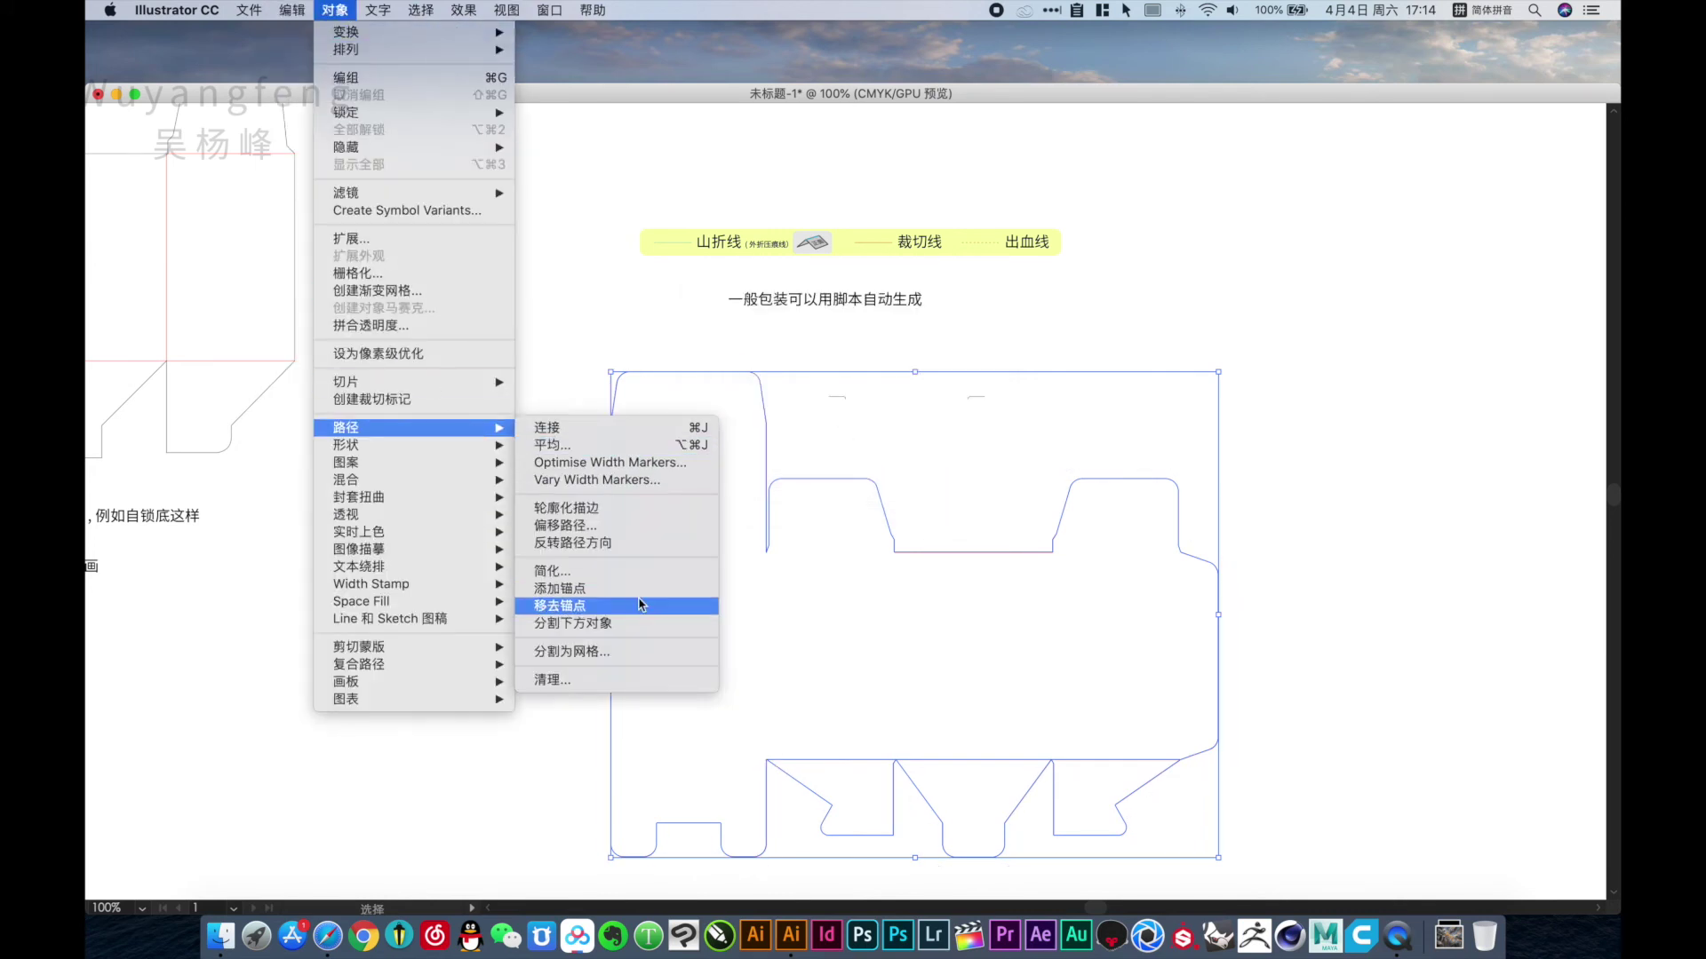
{"action": "left_click", "coordinate": [591, 525]}
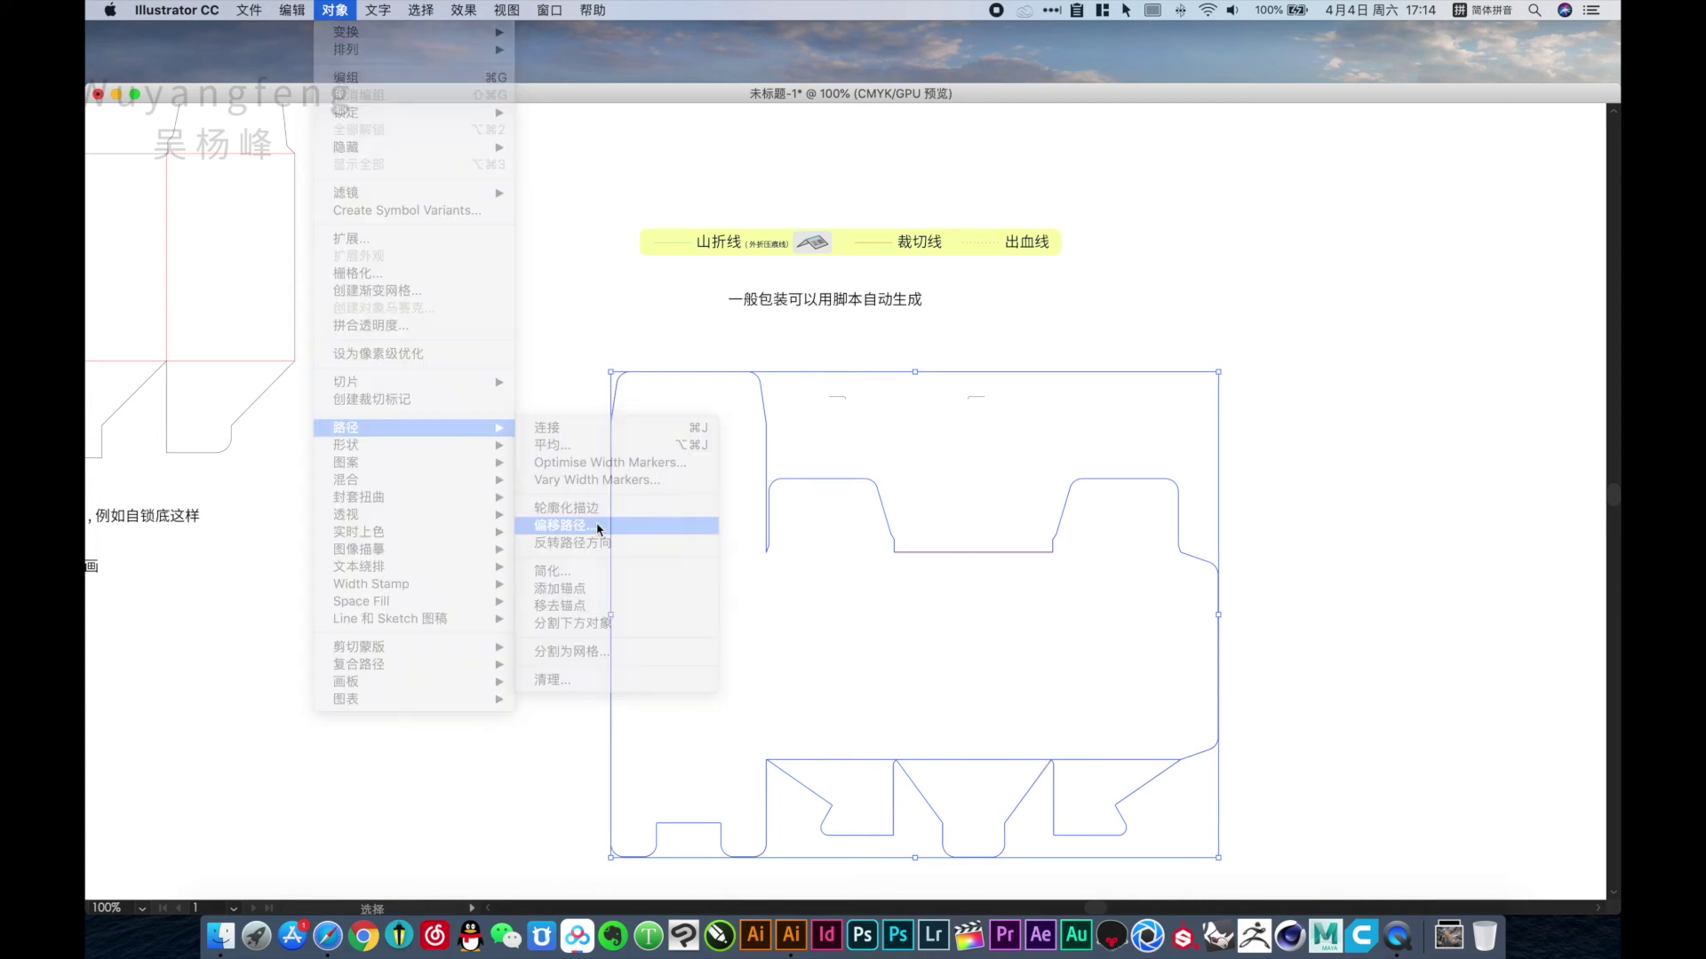
{"action": "type", "text": "3"}
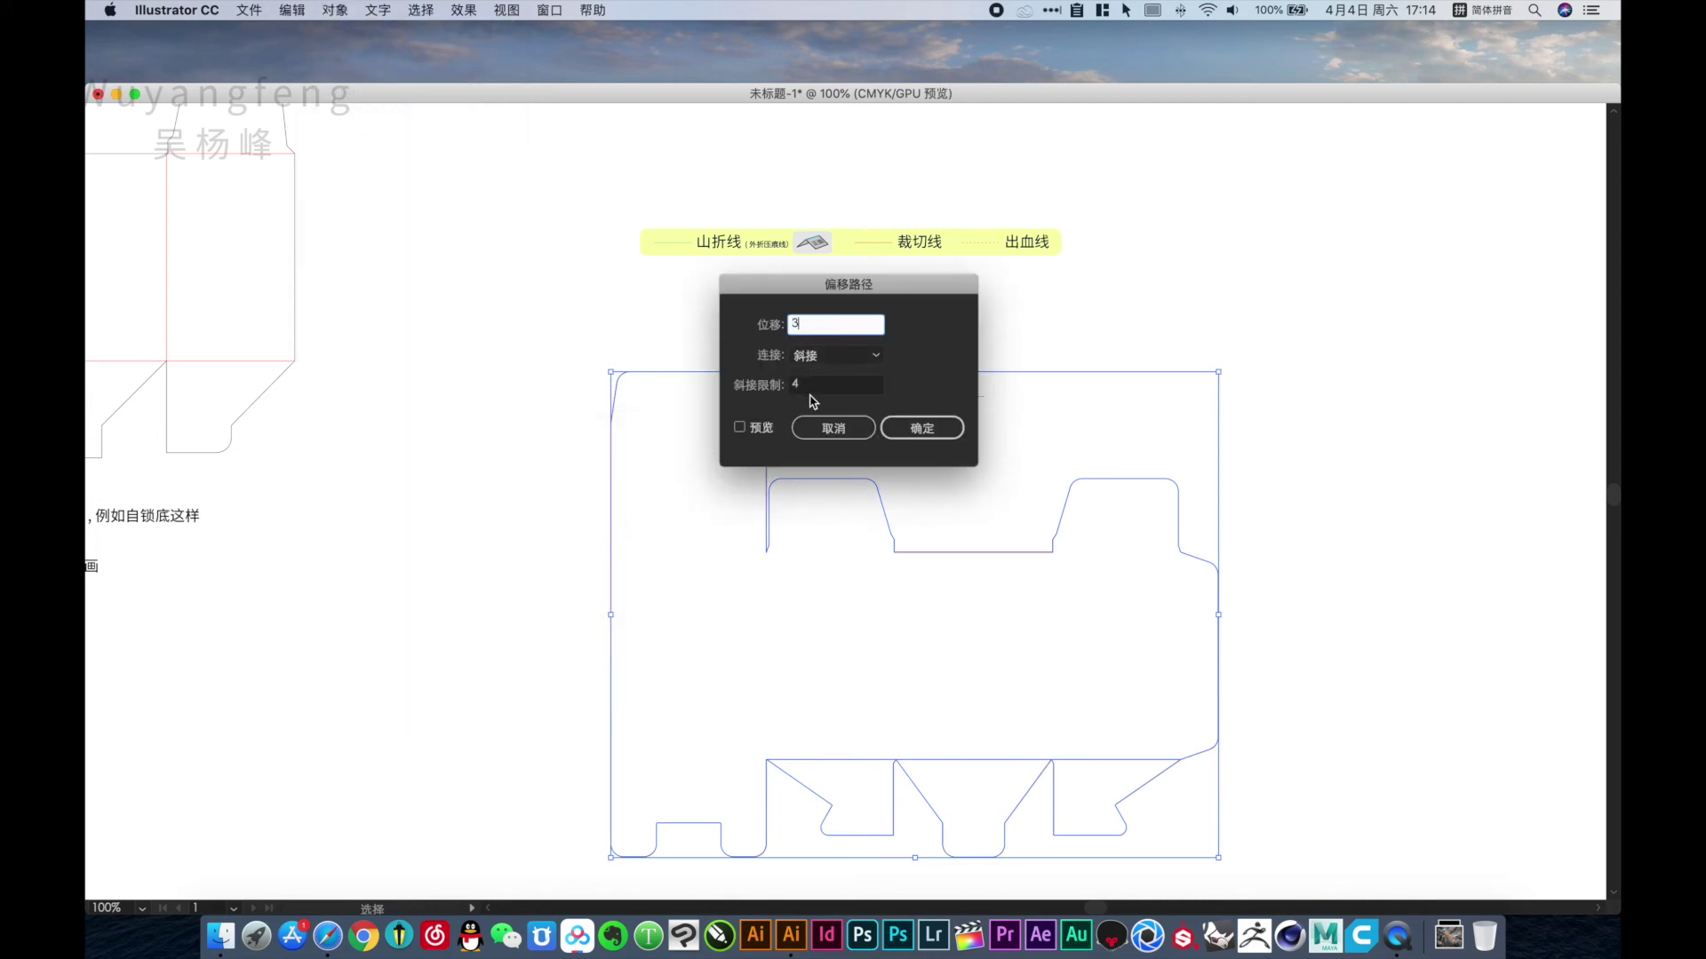
{"action": "left_click", "coordinate": [810, 356]}
{"action": "left_click", "coordinate": [813, 375]}
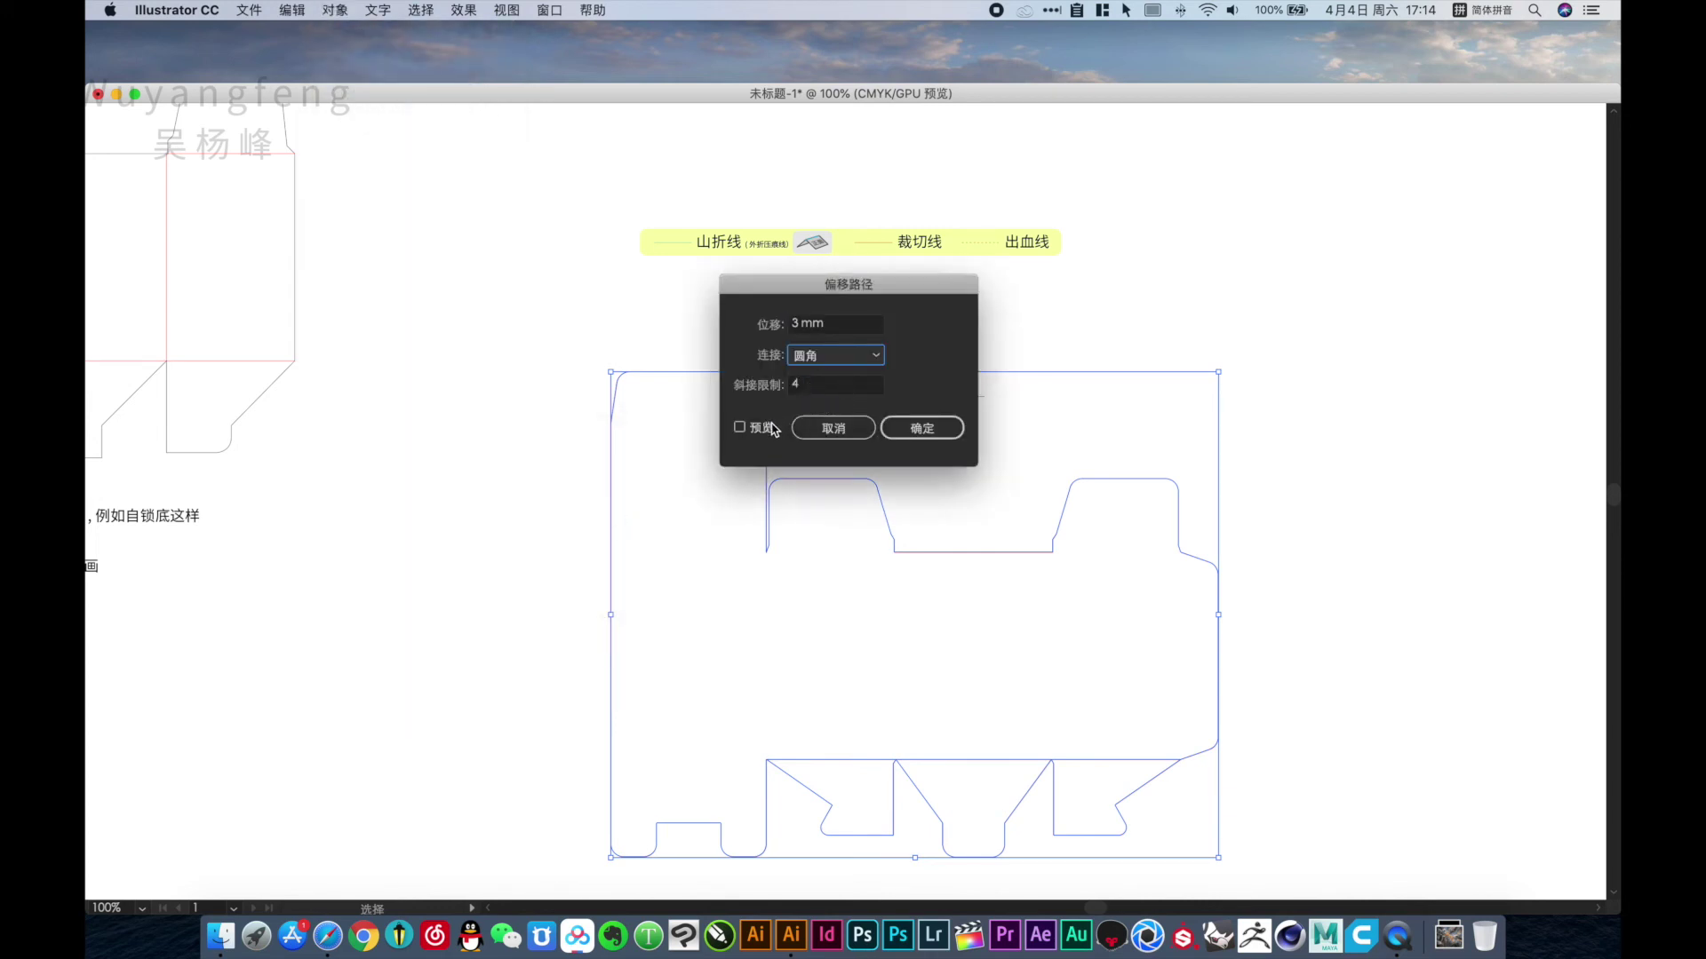
{"action": "left_click", "coordinate": [769, 428]}
{"action": "left_click", "coordinate": [921, 428]}
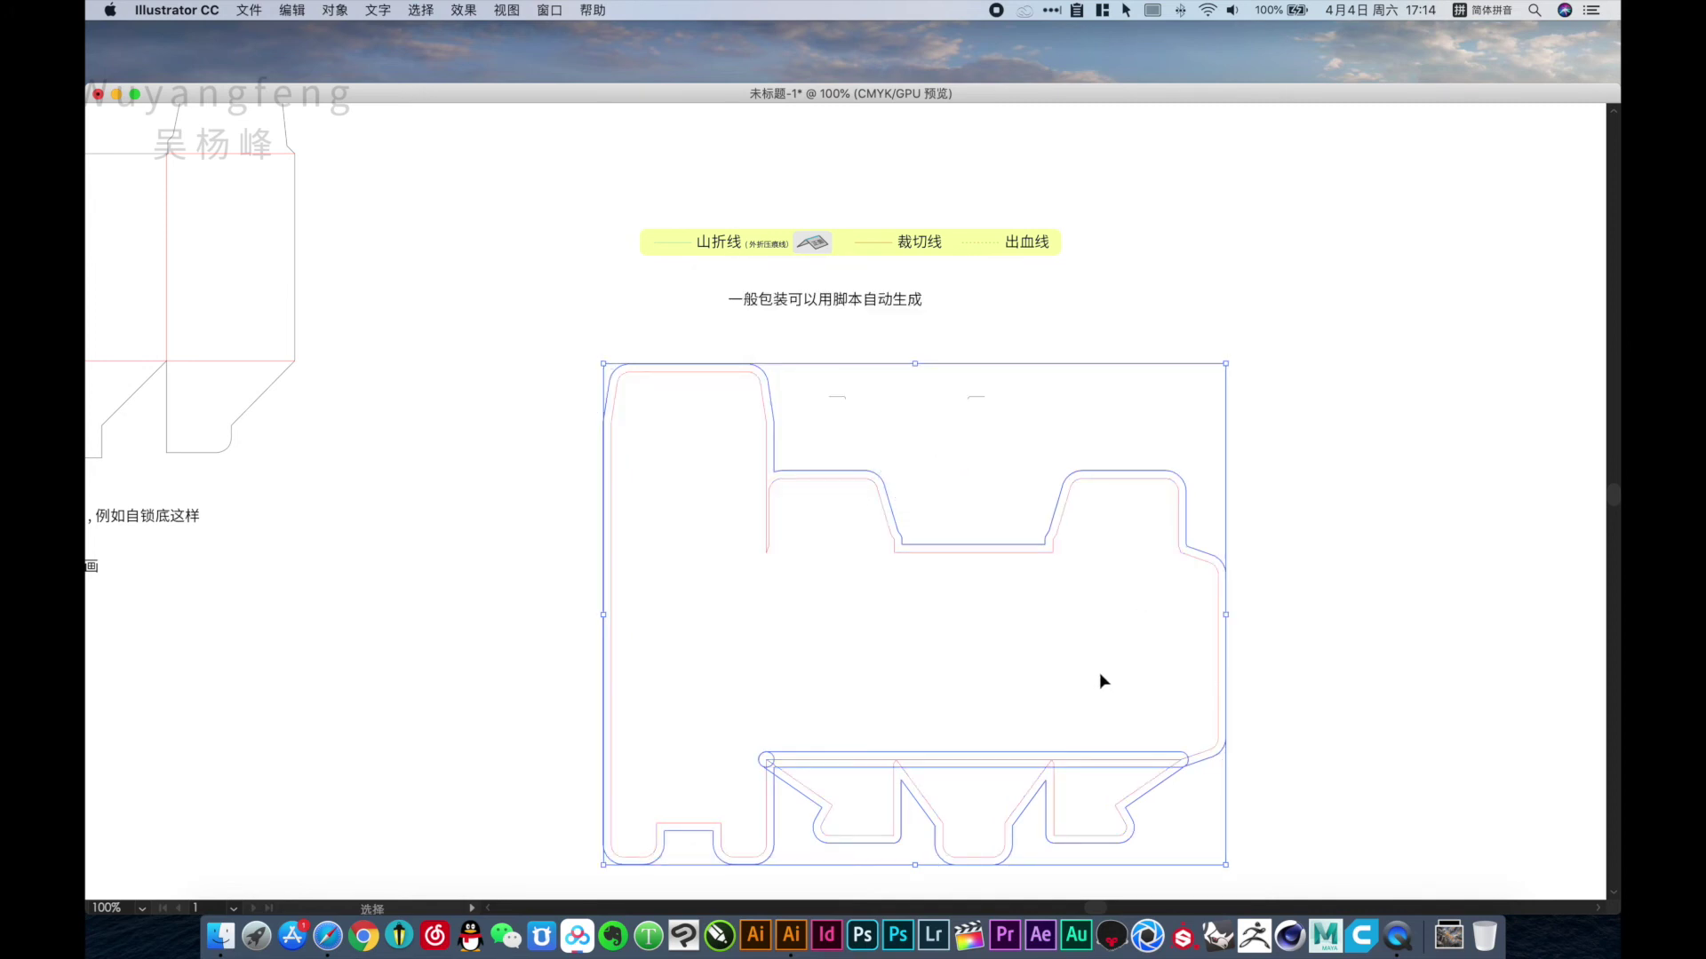
Unite the offset bottom flap paths and the outer outline with Pathfinder.
{"action": "key", "text": "Tab"}
{"action": "left_click", "coordinate": [1381, 244]}
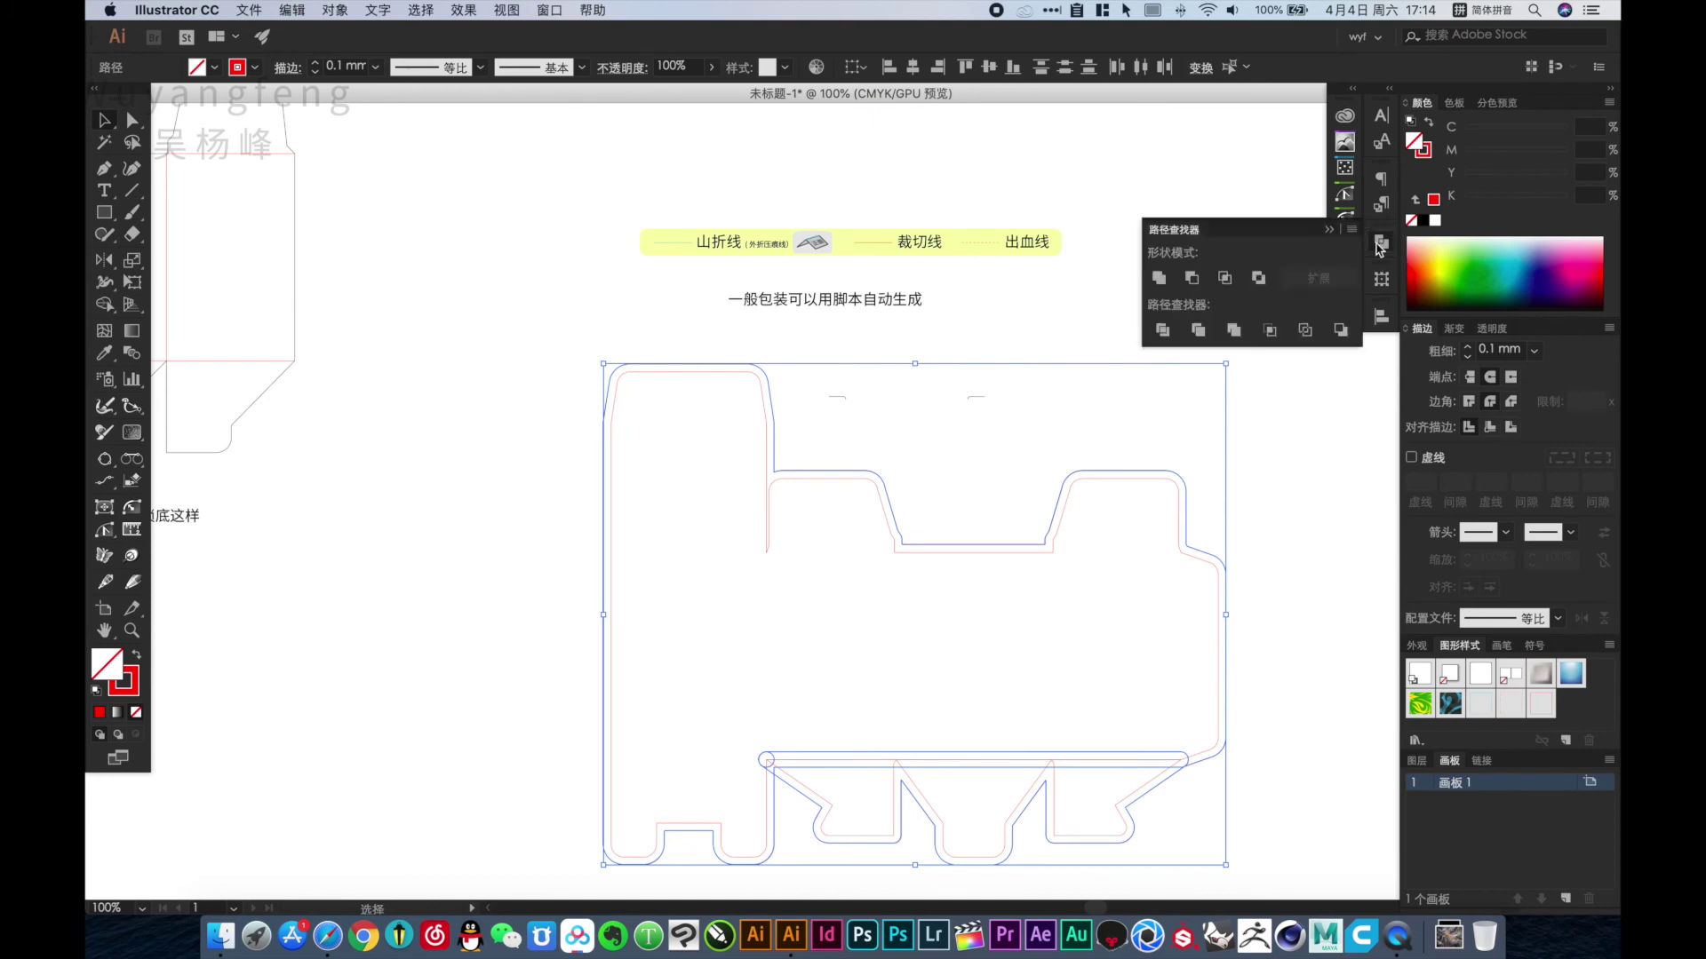
{"action": "left_click", "coordinate": [1158, 278]}
{"action": "key", "text": "Tab"}
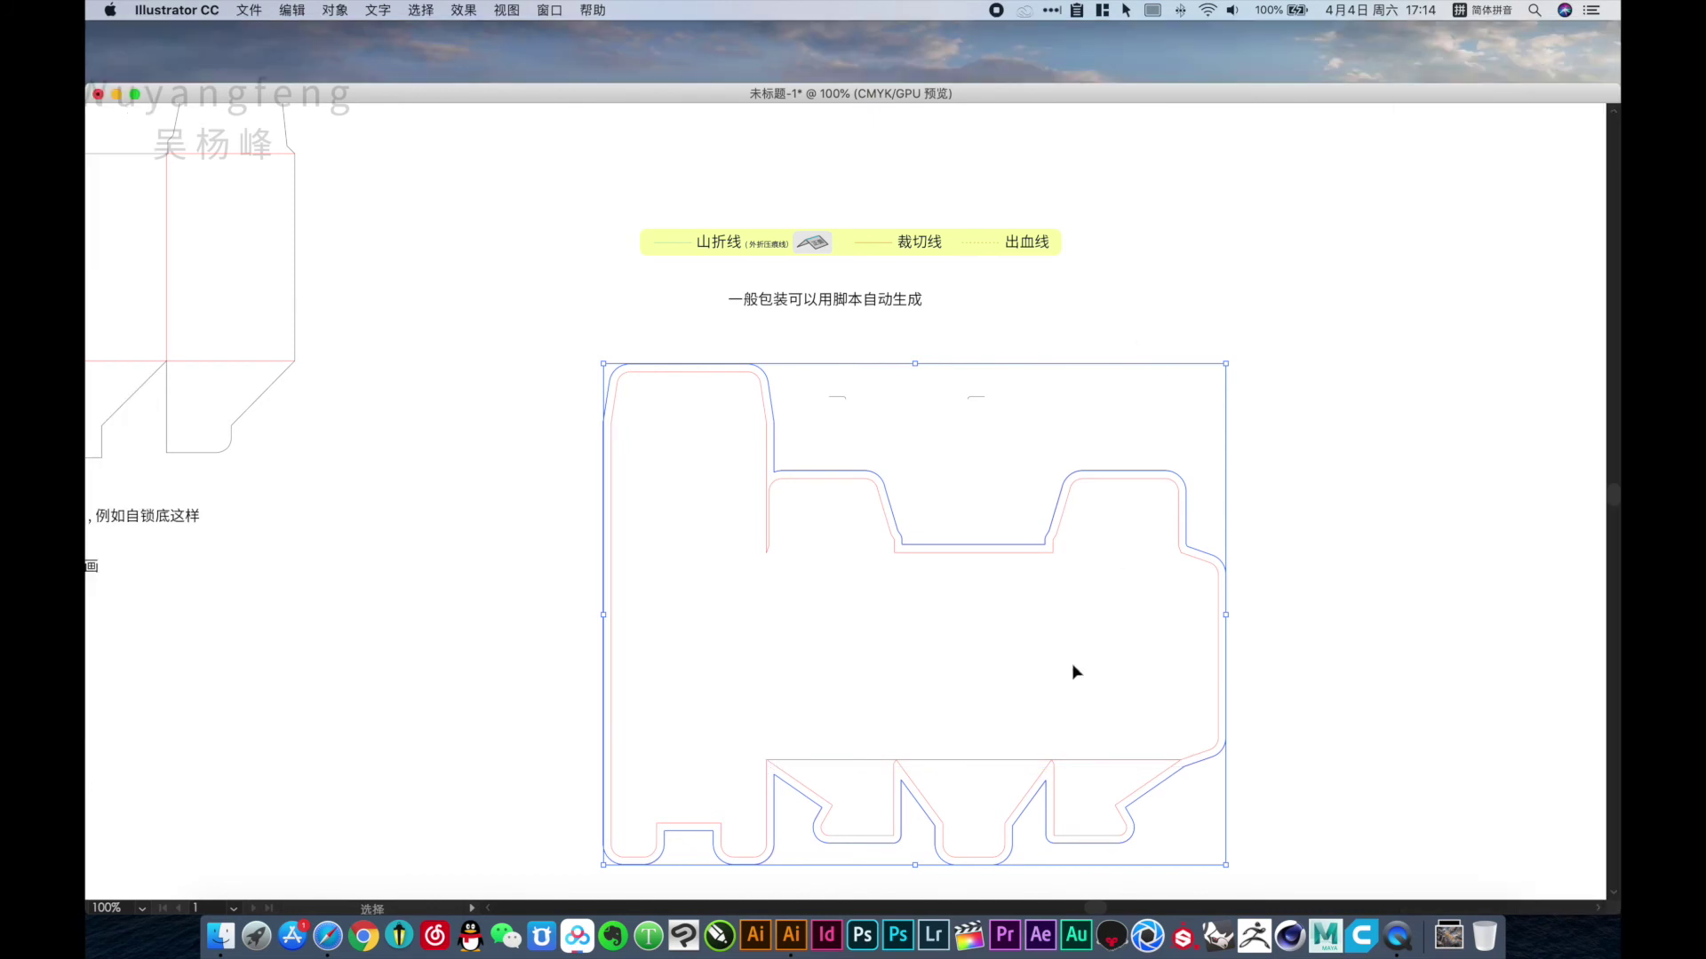
{"action": "left_click", "coordinate": [868, 762]}
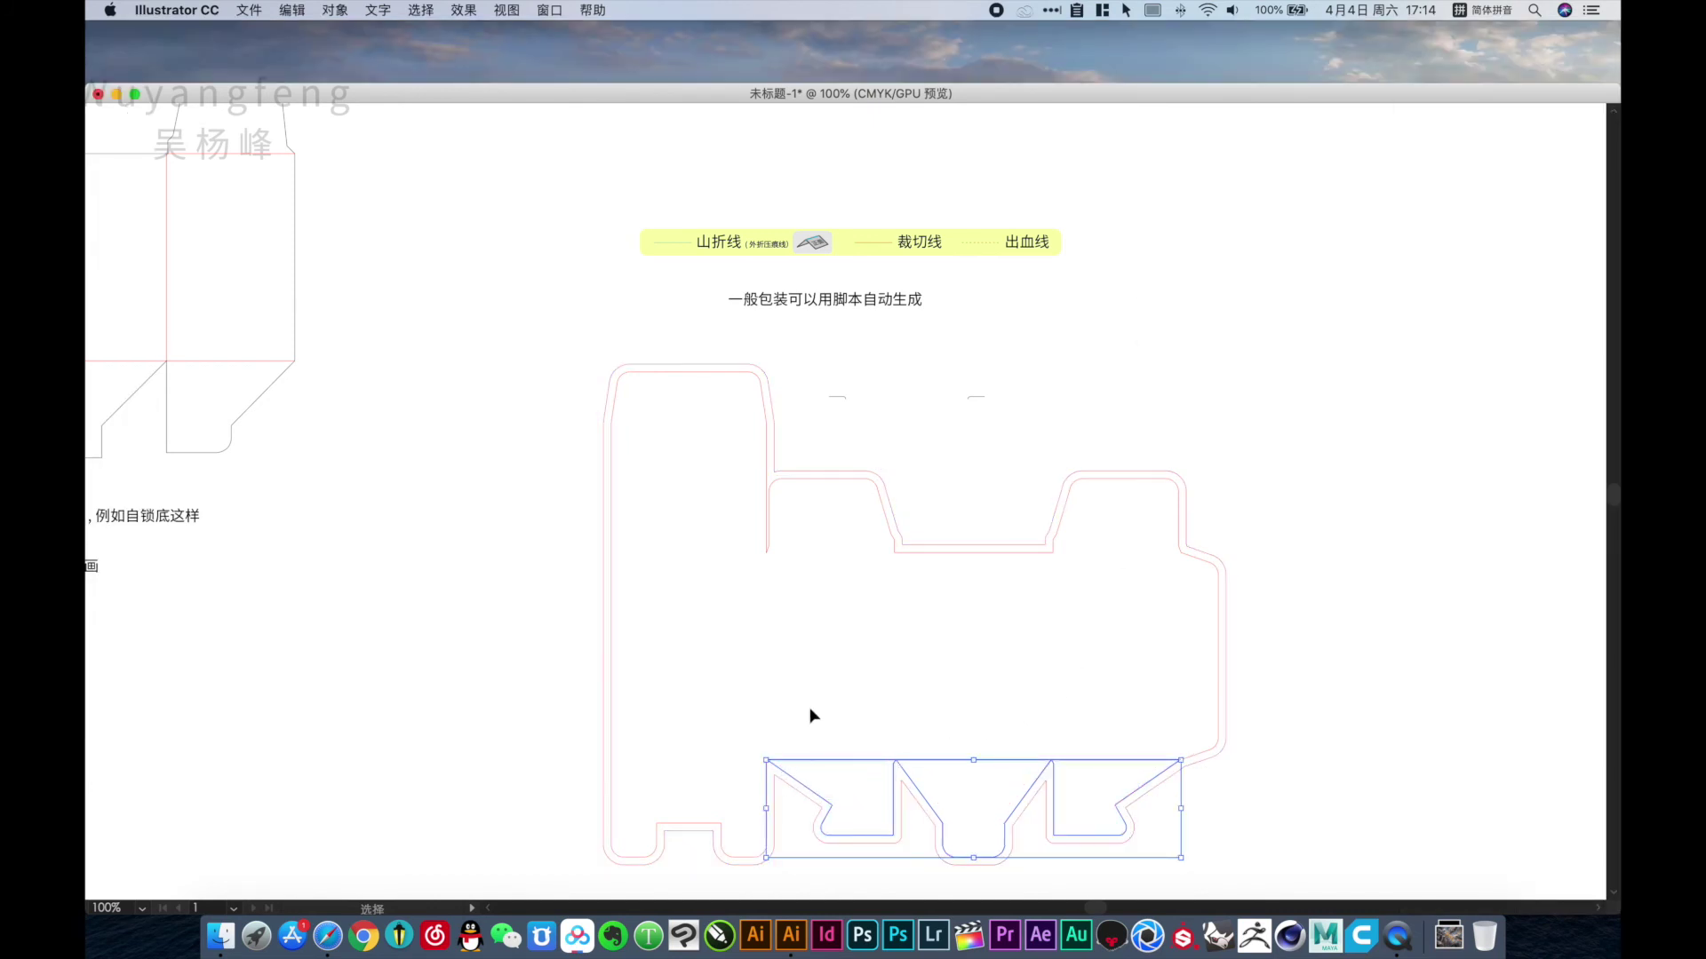
{"action": "left_click", "coordinate": [768, 533], "text": "shift"}
{"action": "key", "text": "Tab"}
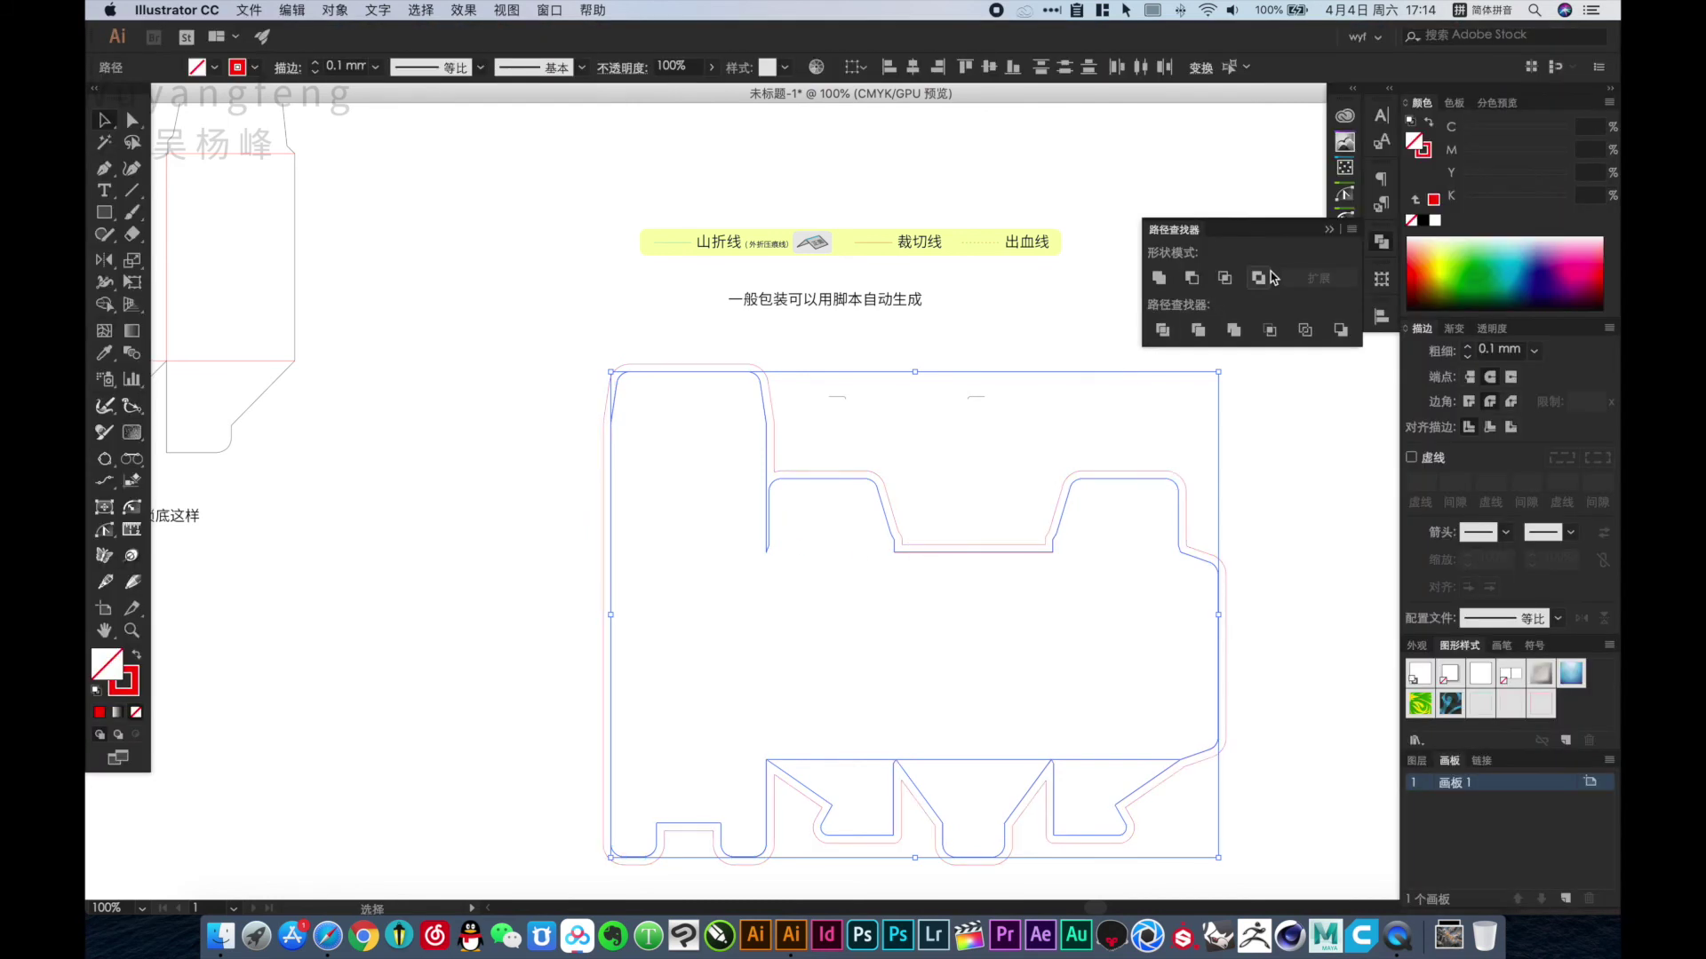
{"action": "left_click", "coordinate": [1158, 278]}
{"action": "key", "text": "Tab"}
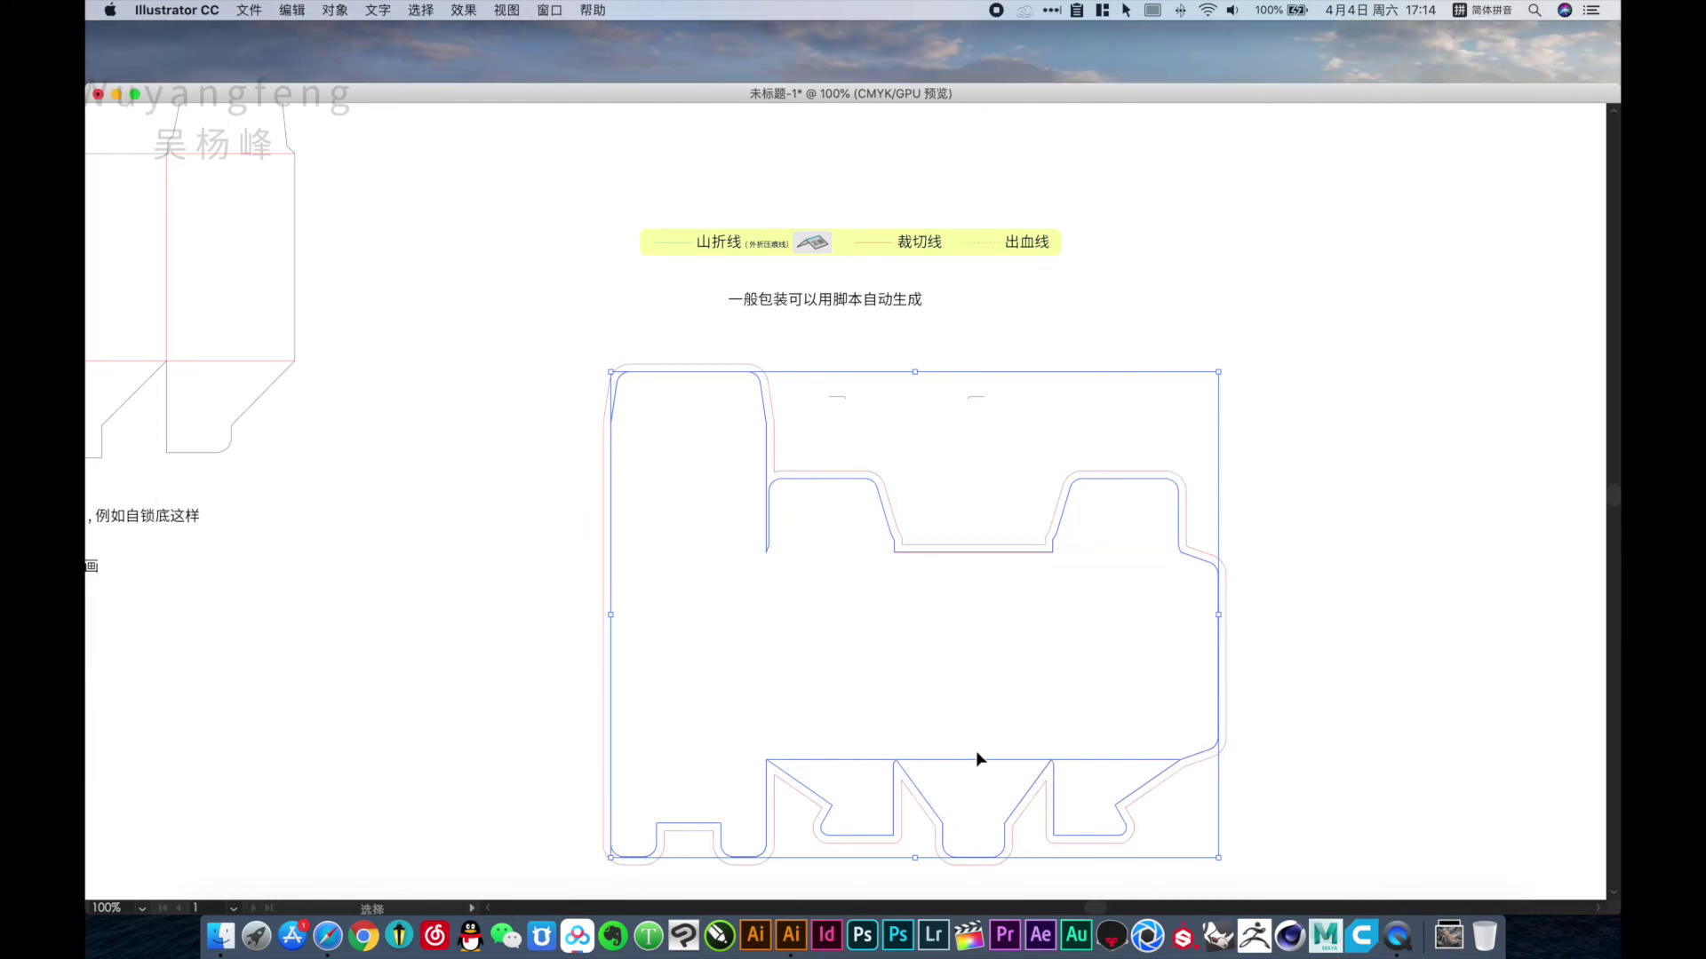
{"action": "left_click", "coordinate": [1153, 747]}
Draw a rectangle over the gap above the bottom flaps and unite it with the outline.
{"action": "key", "text": "m"}
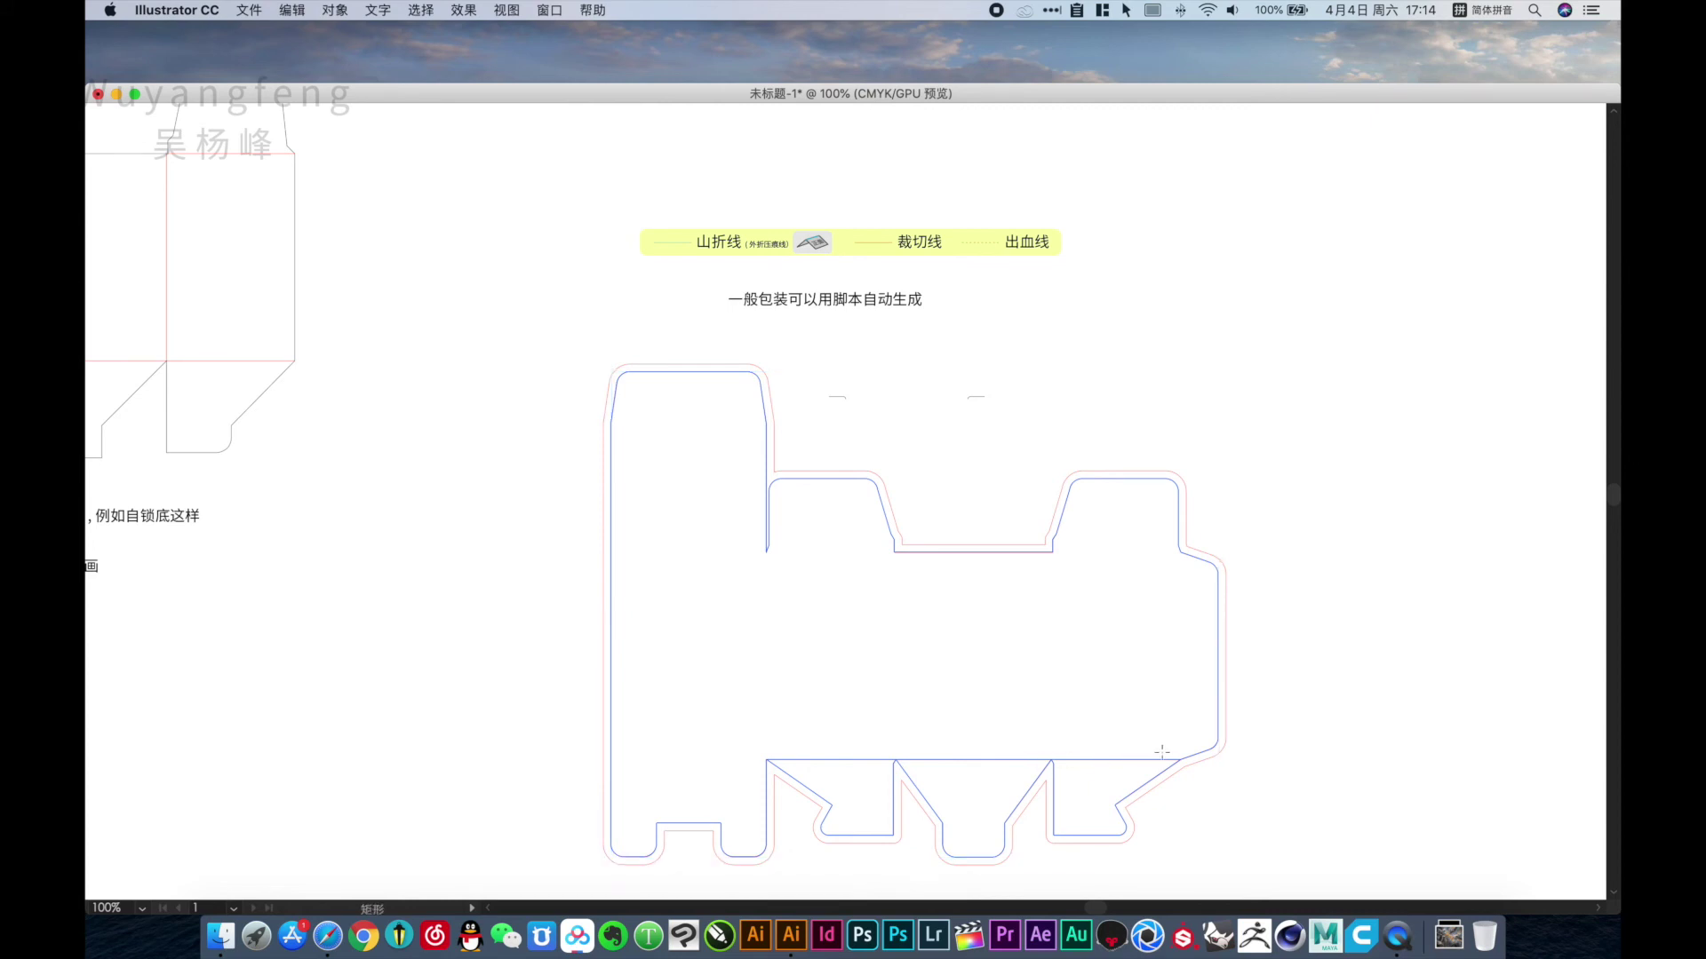
{"action": "left_click_drag", "start_coordinate": [1179, 760], "coordinate": [691, 670]}
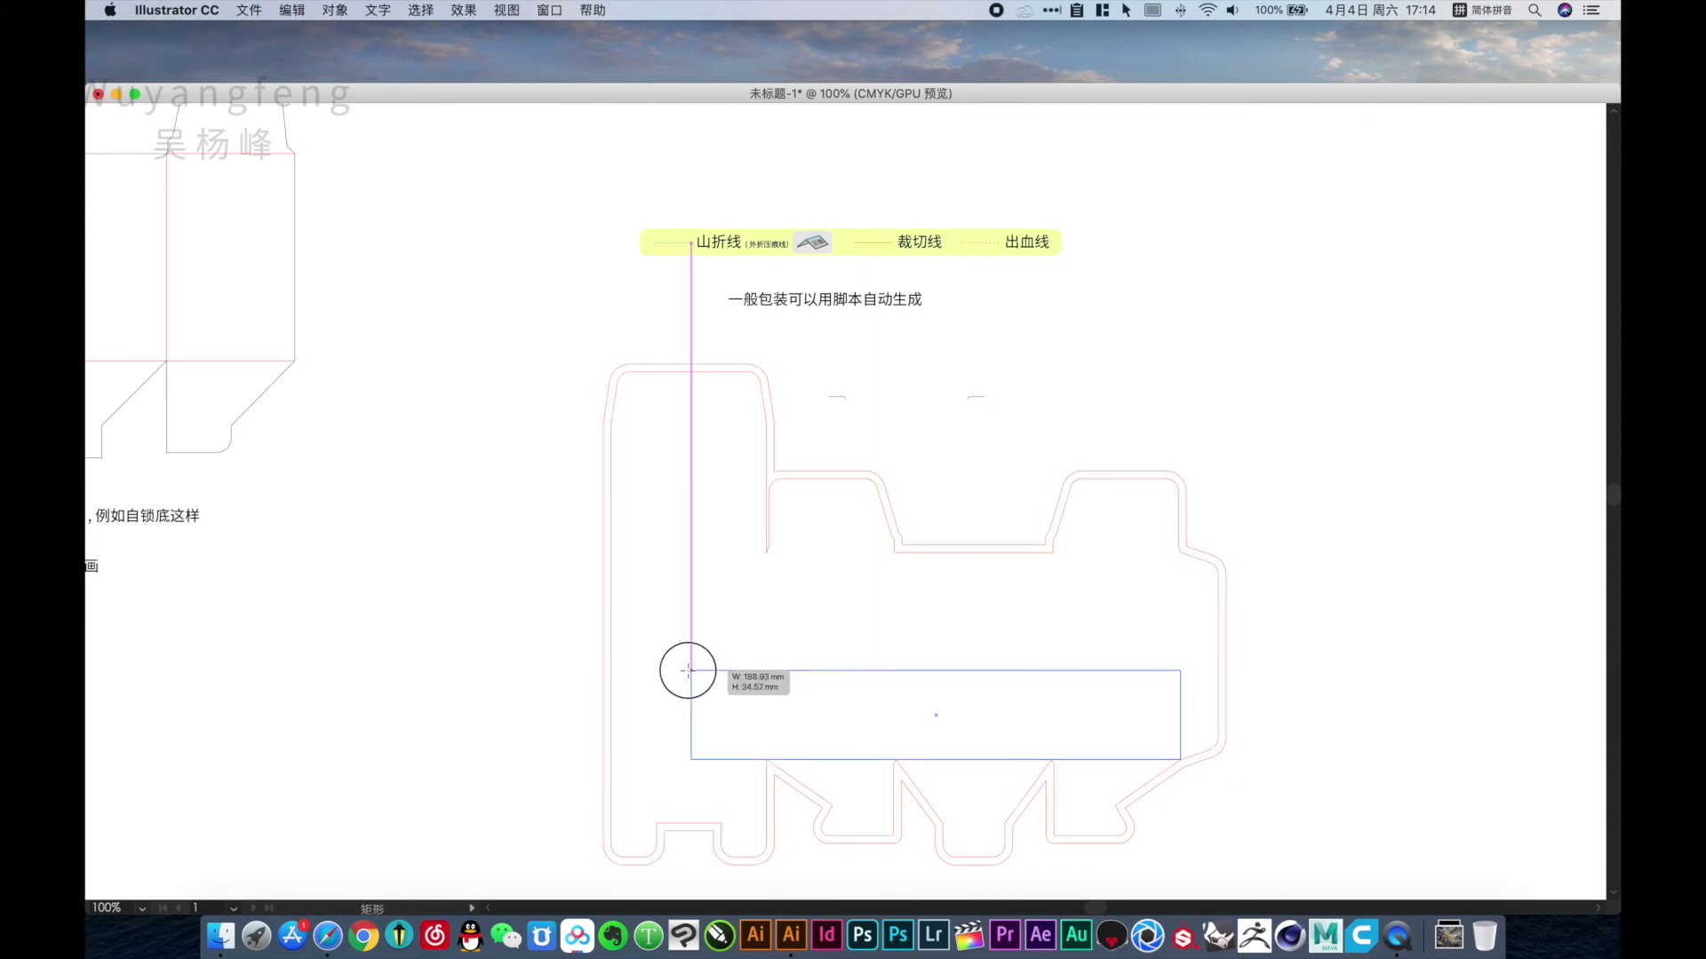
{"action": "key", "text": "v"}
{"action": "left_click", "coordinate": [806, 788], "text": "shift"}
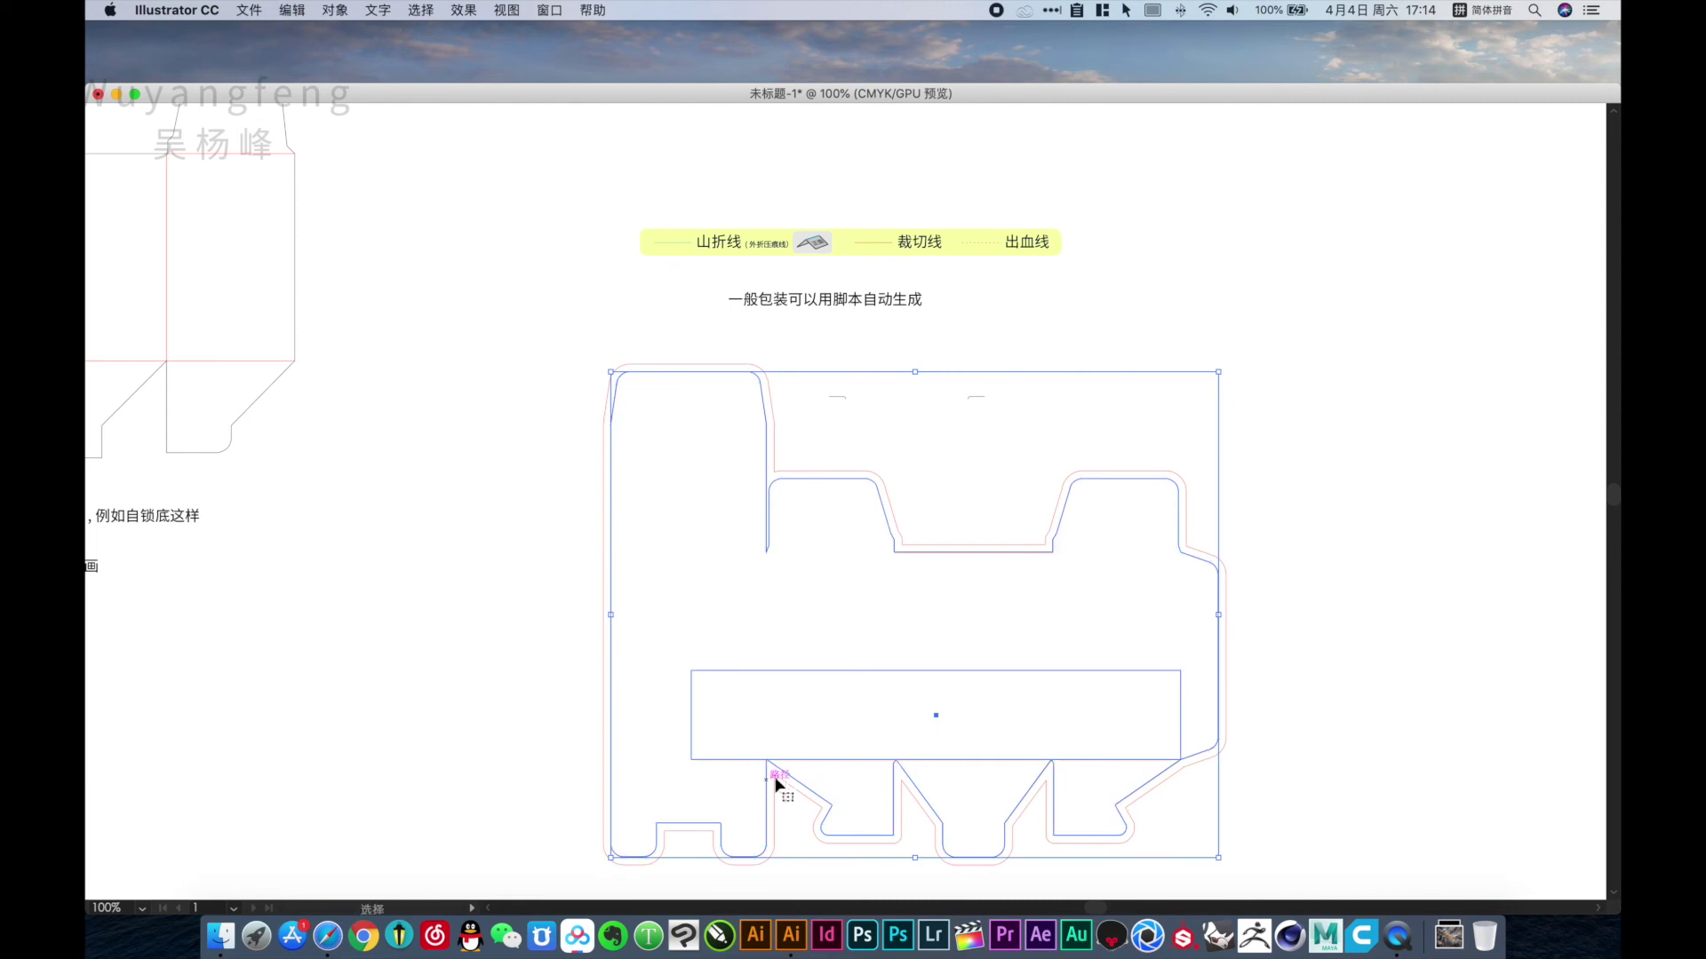
{"action": "key", "text": "Tab"}
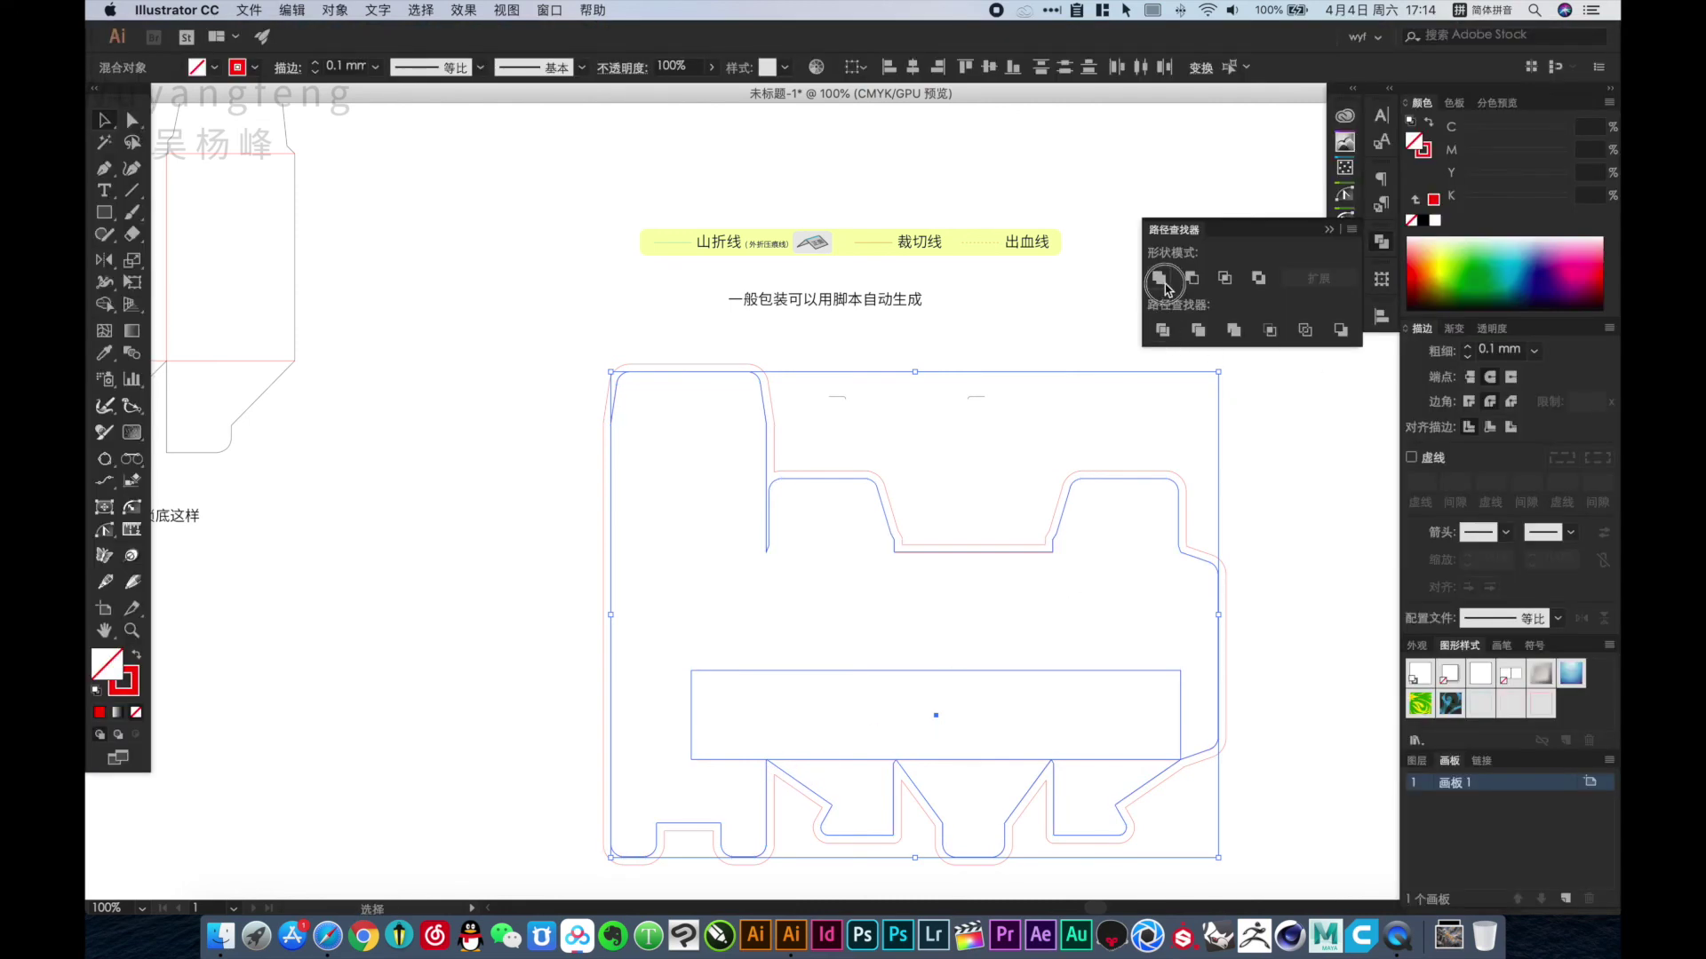
{"action": "left_click", "coordinate": [1158, 278]}
{"action": "key", "text": "Tab"}
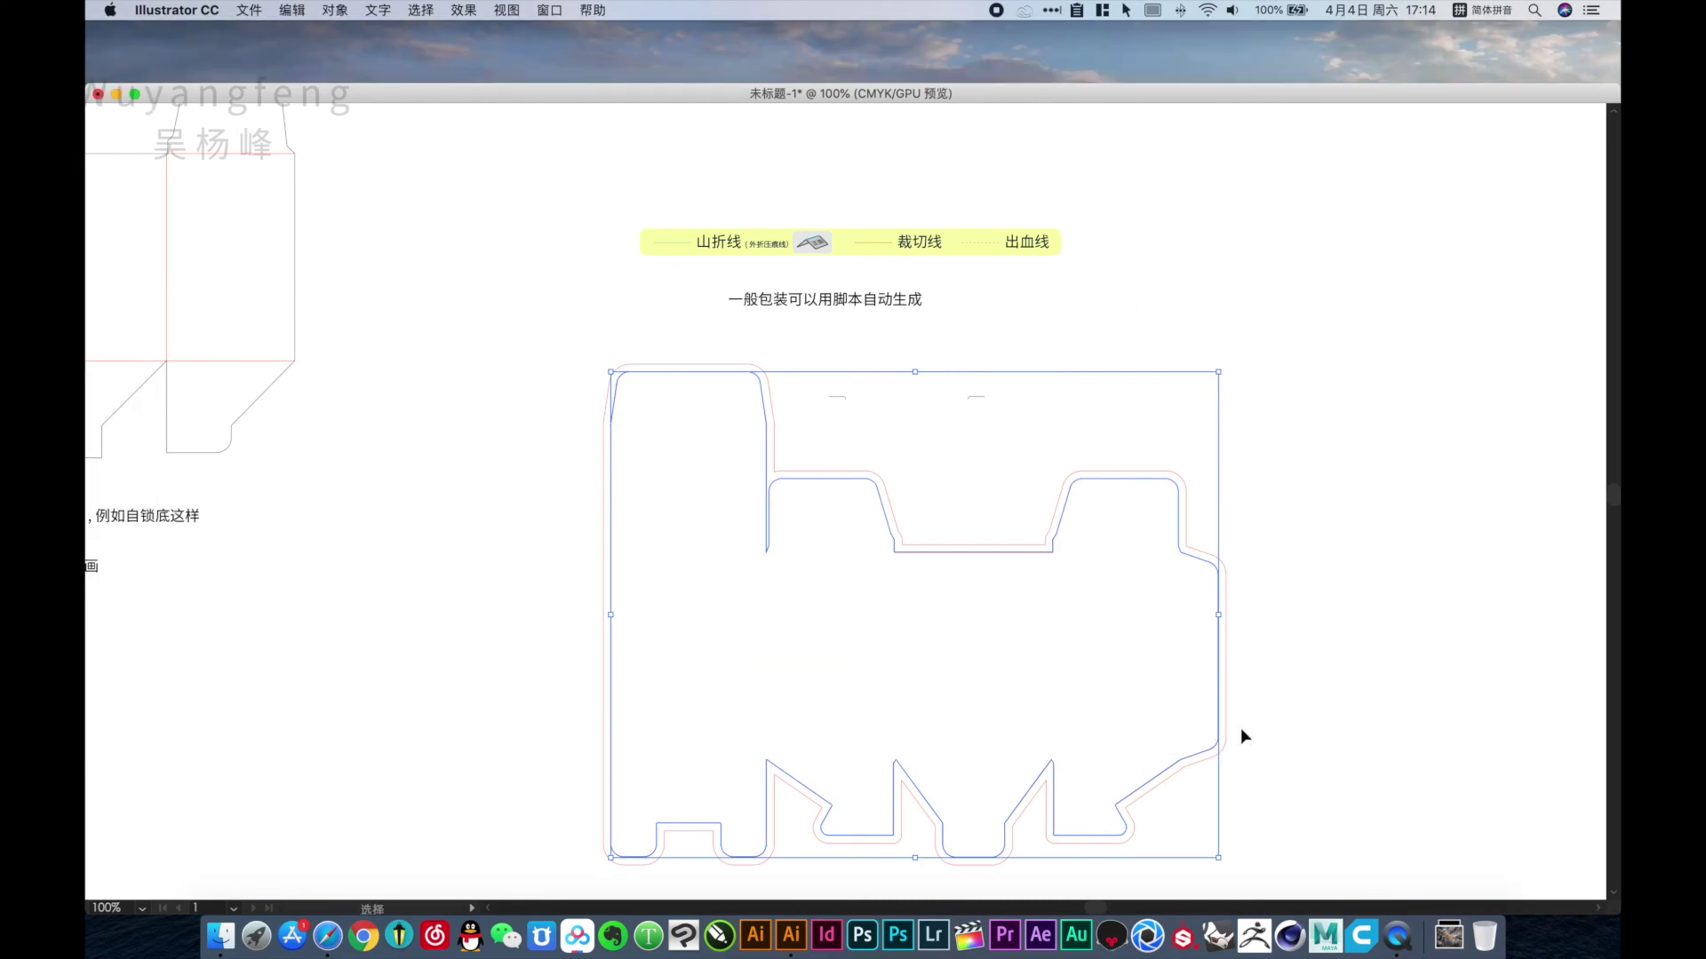
Apply the legend's dotted bleed-line style to the outer offset outline.
{"action": "left_click", "coordinate": [1224, 728]}
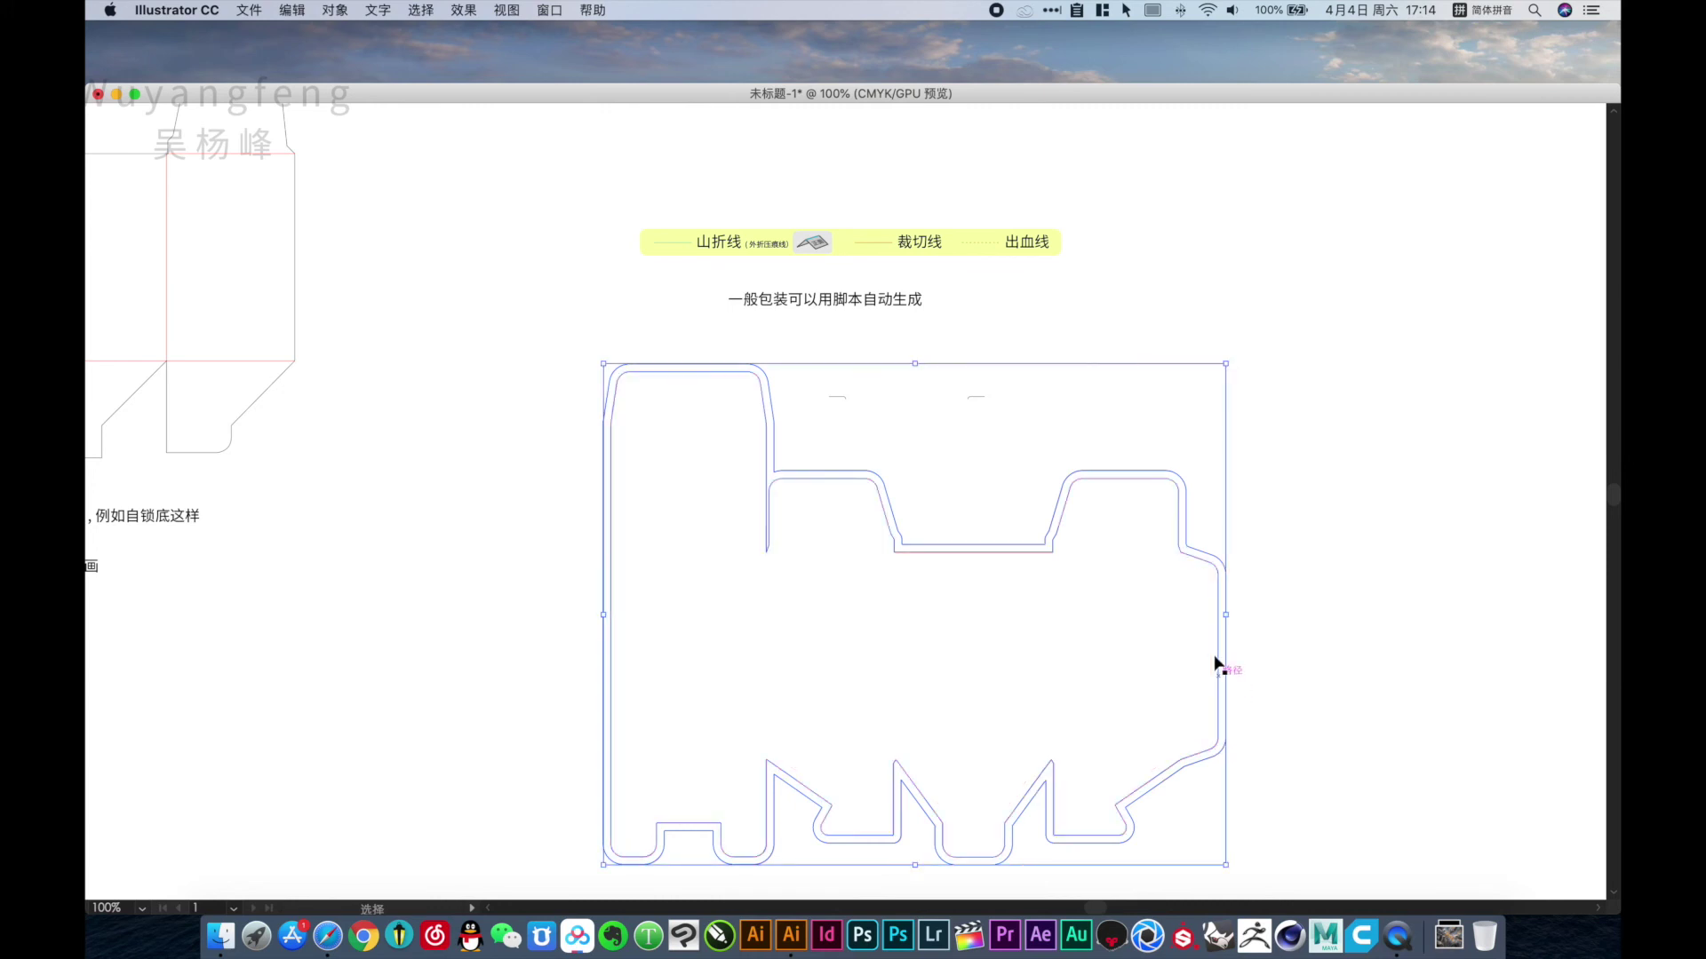
{"action": "key", "text": "i"}
{"action": "key", "text": "v"}
{"action": "left_click", "coordinate": [1296, 508]}
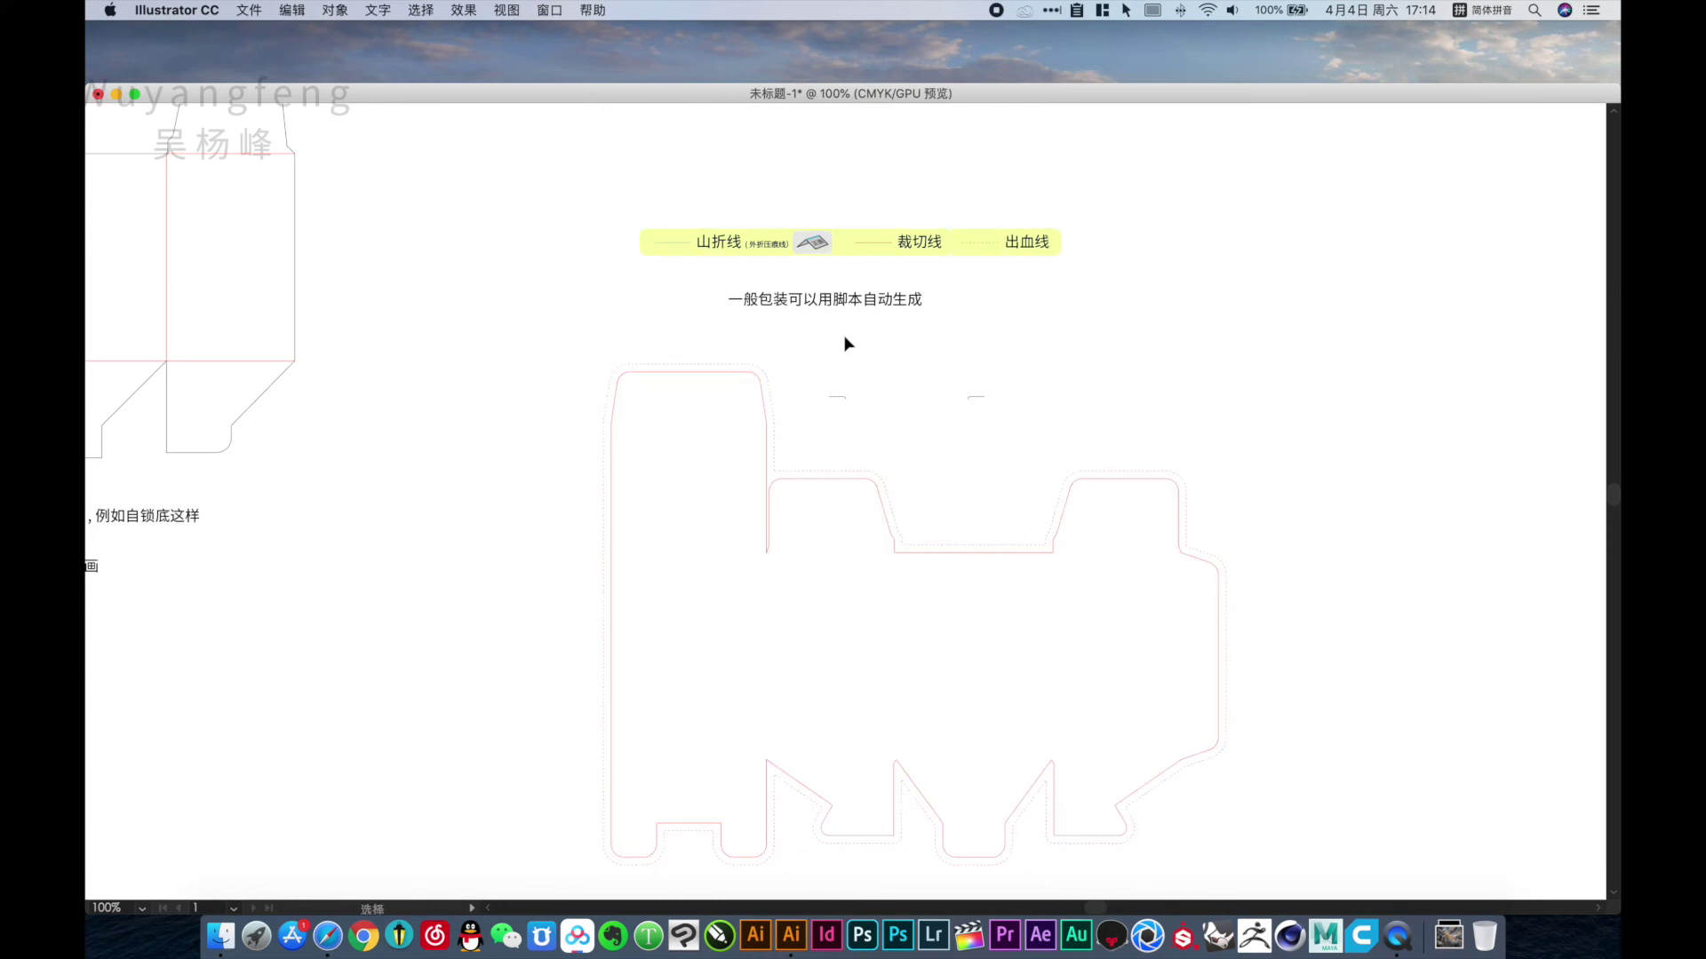
{"action": "key", "text": "v"}
{"action": "left_click", "coordinate": [837, 398]}
Move the two curved notch pieces to the top flap's left cut edge.
{"action": "scroll", "coordinate": [851, 397], "scroll_direction": "up", "scroll_amount": 4}
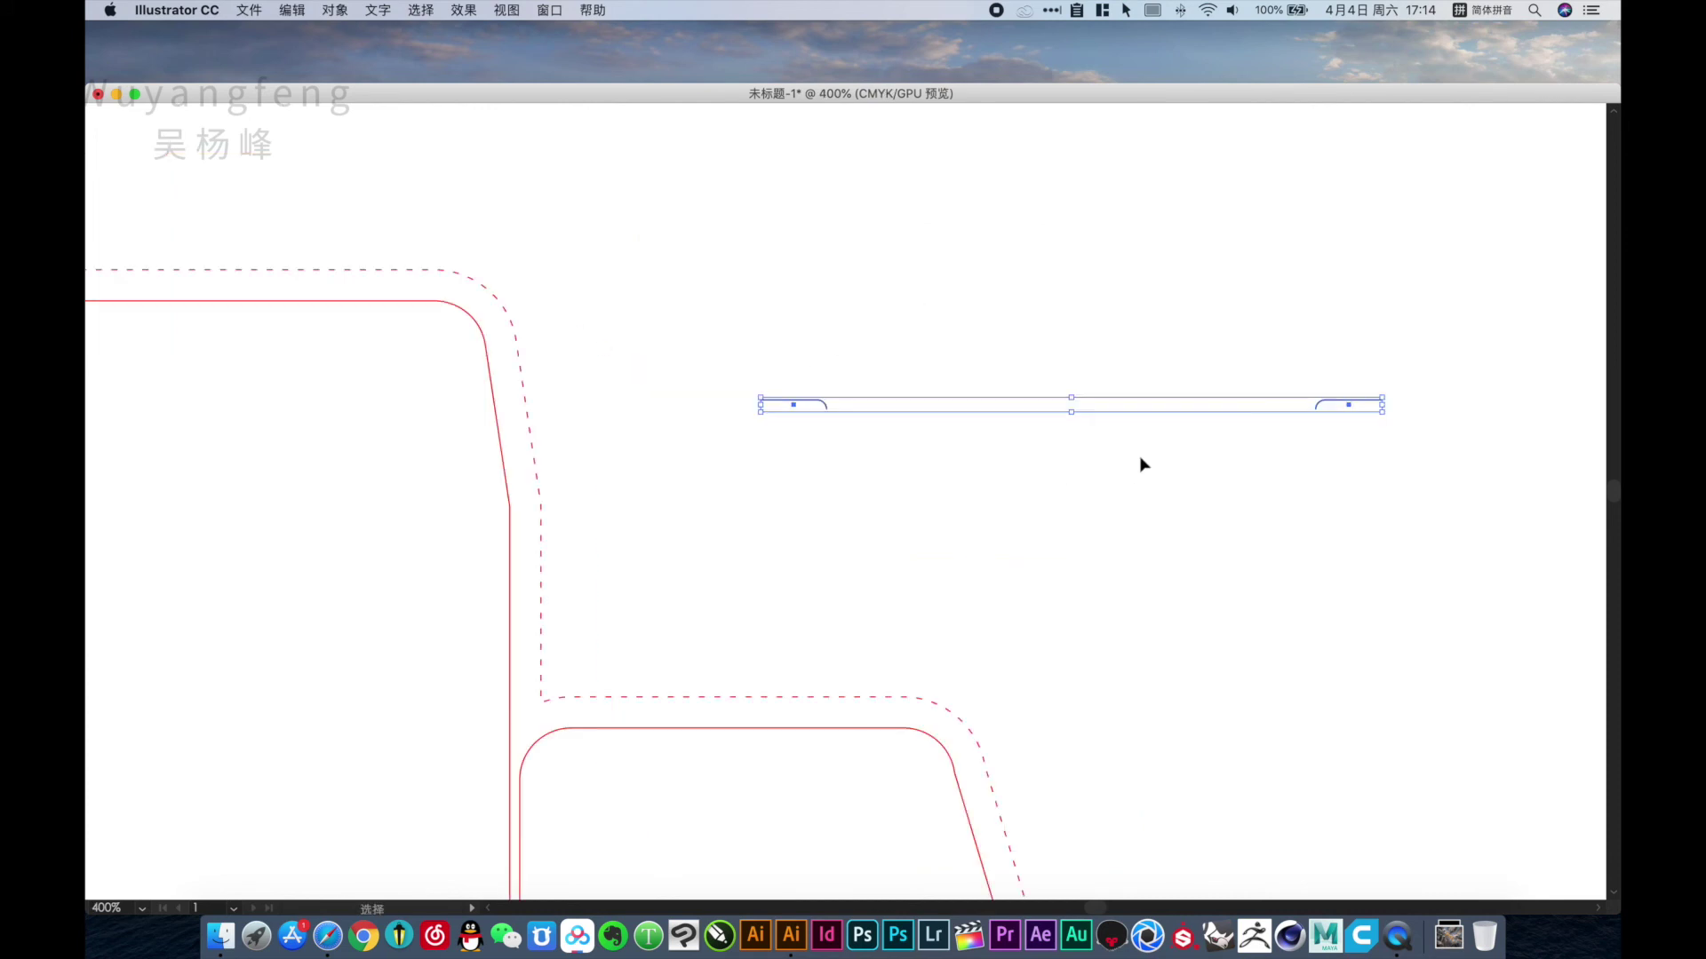
{"action": "left_click", "coordinate": [1187, 432]}
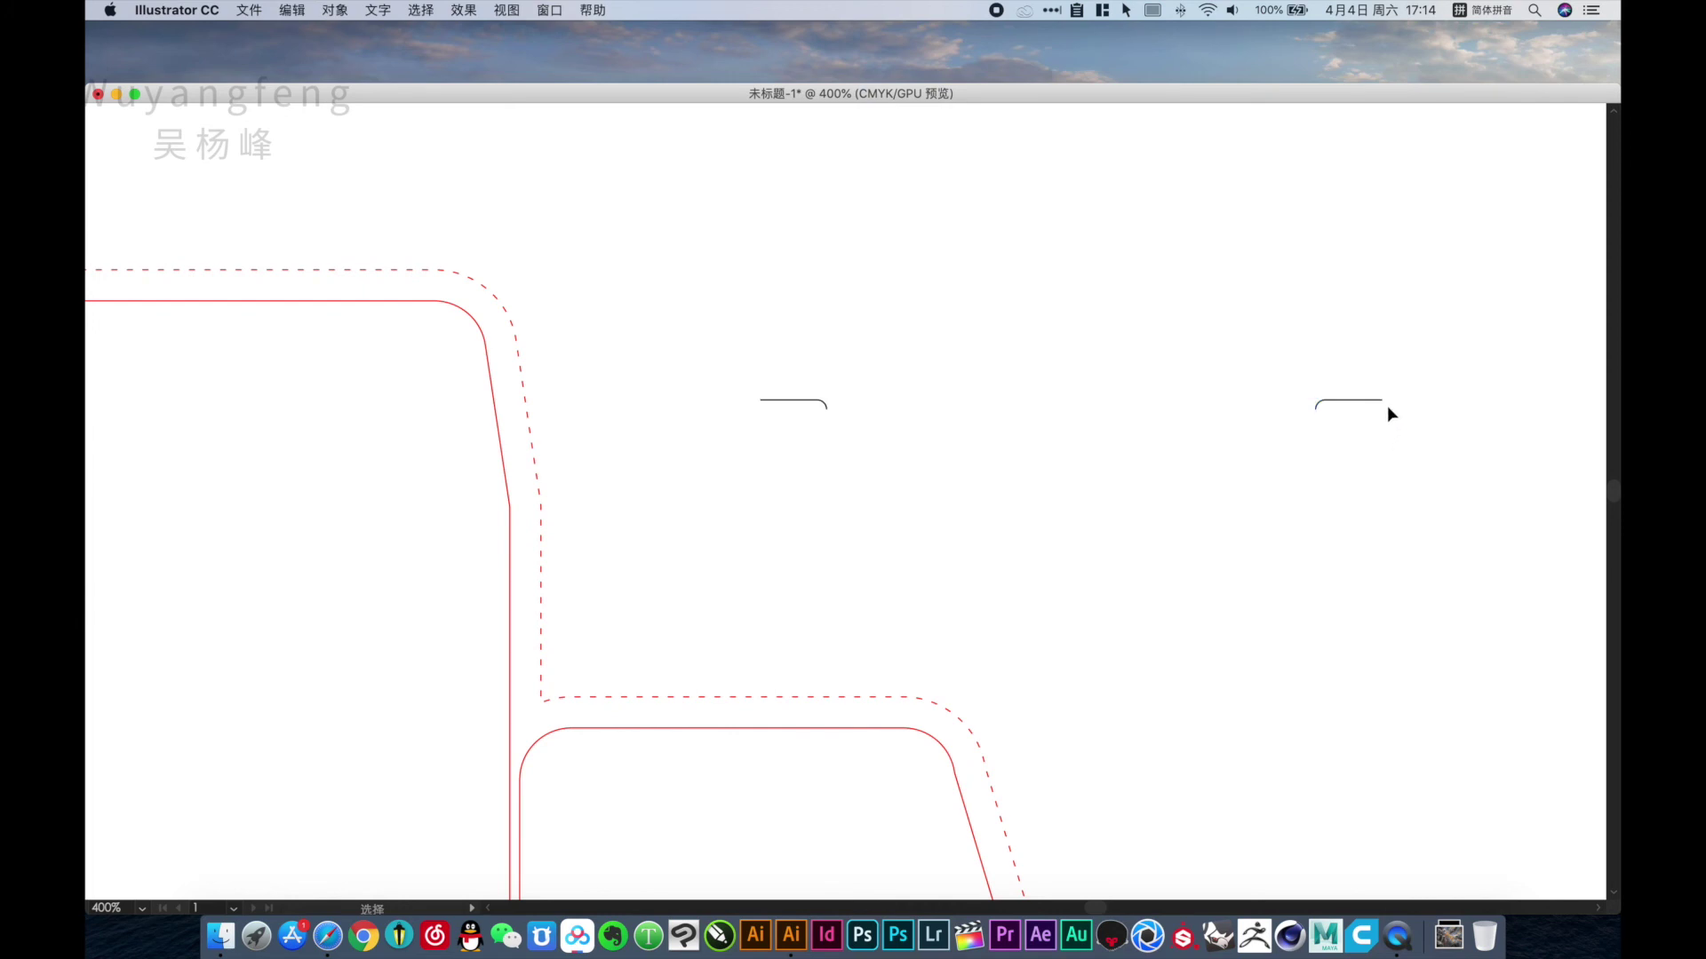
{"action": "left_click_drag", "start_coordinate": [1384, 405], "coordinate": [1342, 427]}
{"action": "left_click_drag", "start_coordinate": [1022, 495], "coordinate": [498, 512]}
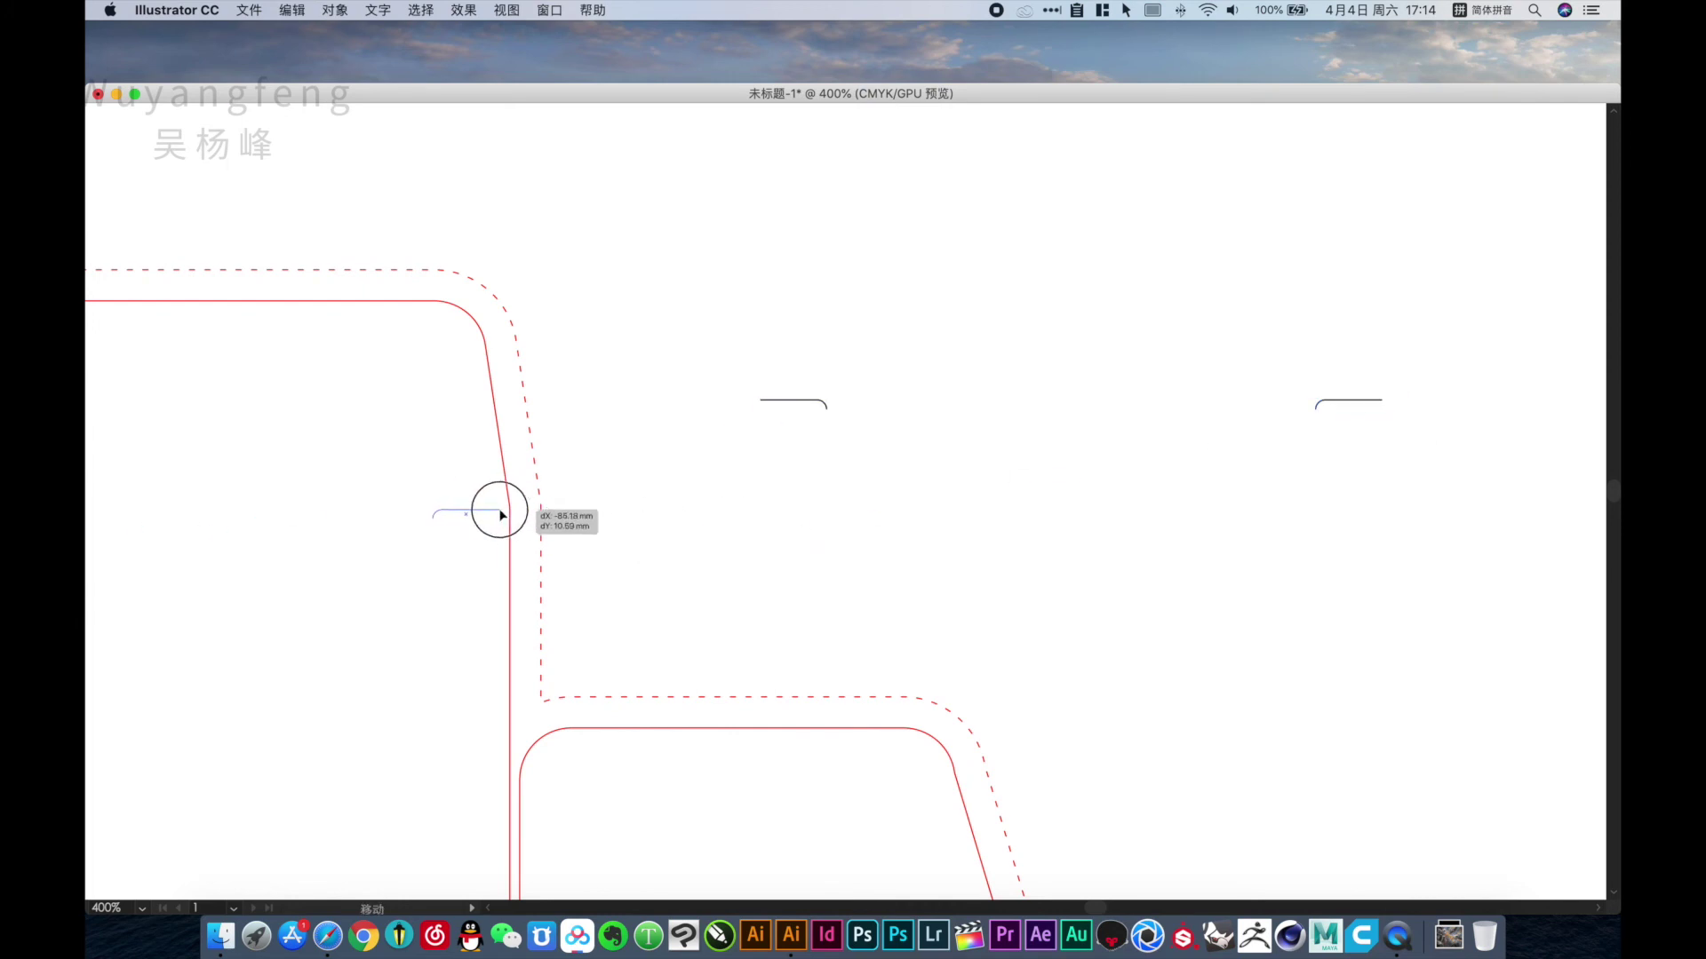
{"action": "left_click_drag", "start_coordinate": [274, 381], "coordinate": [678, 588]}
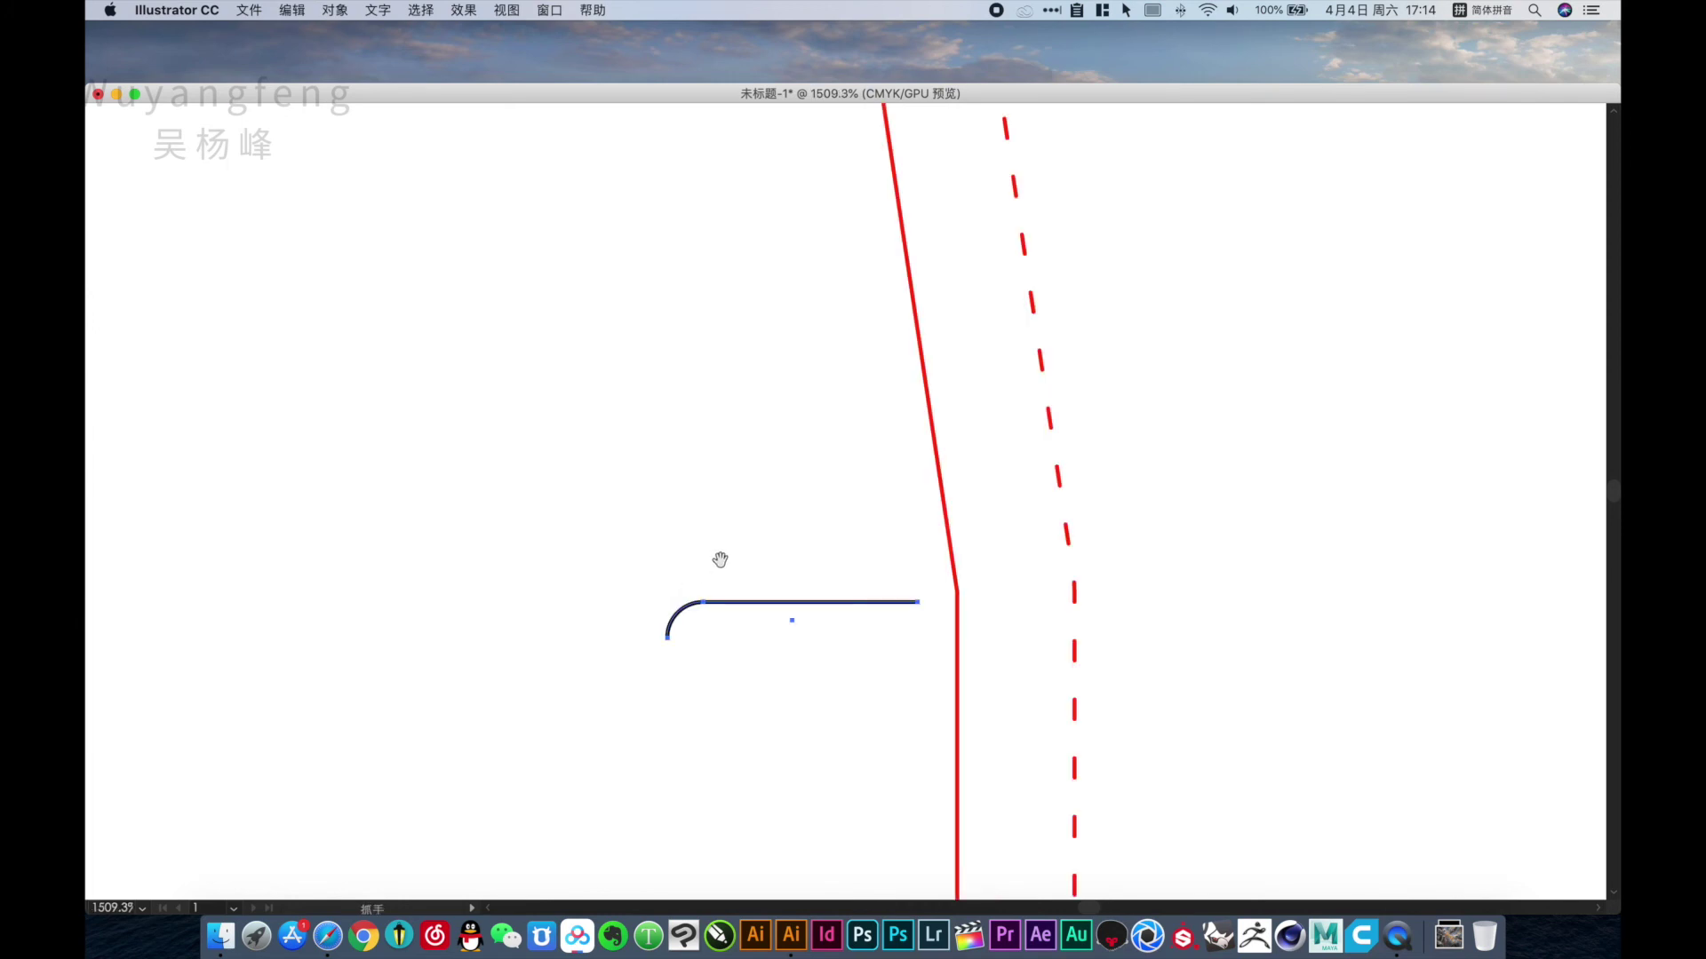
Draw a short horizontal line from the red corner and join it to the curve.
{"action": "key", "text": "backslash"}
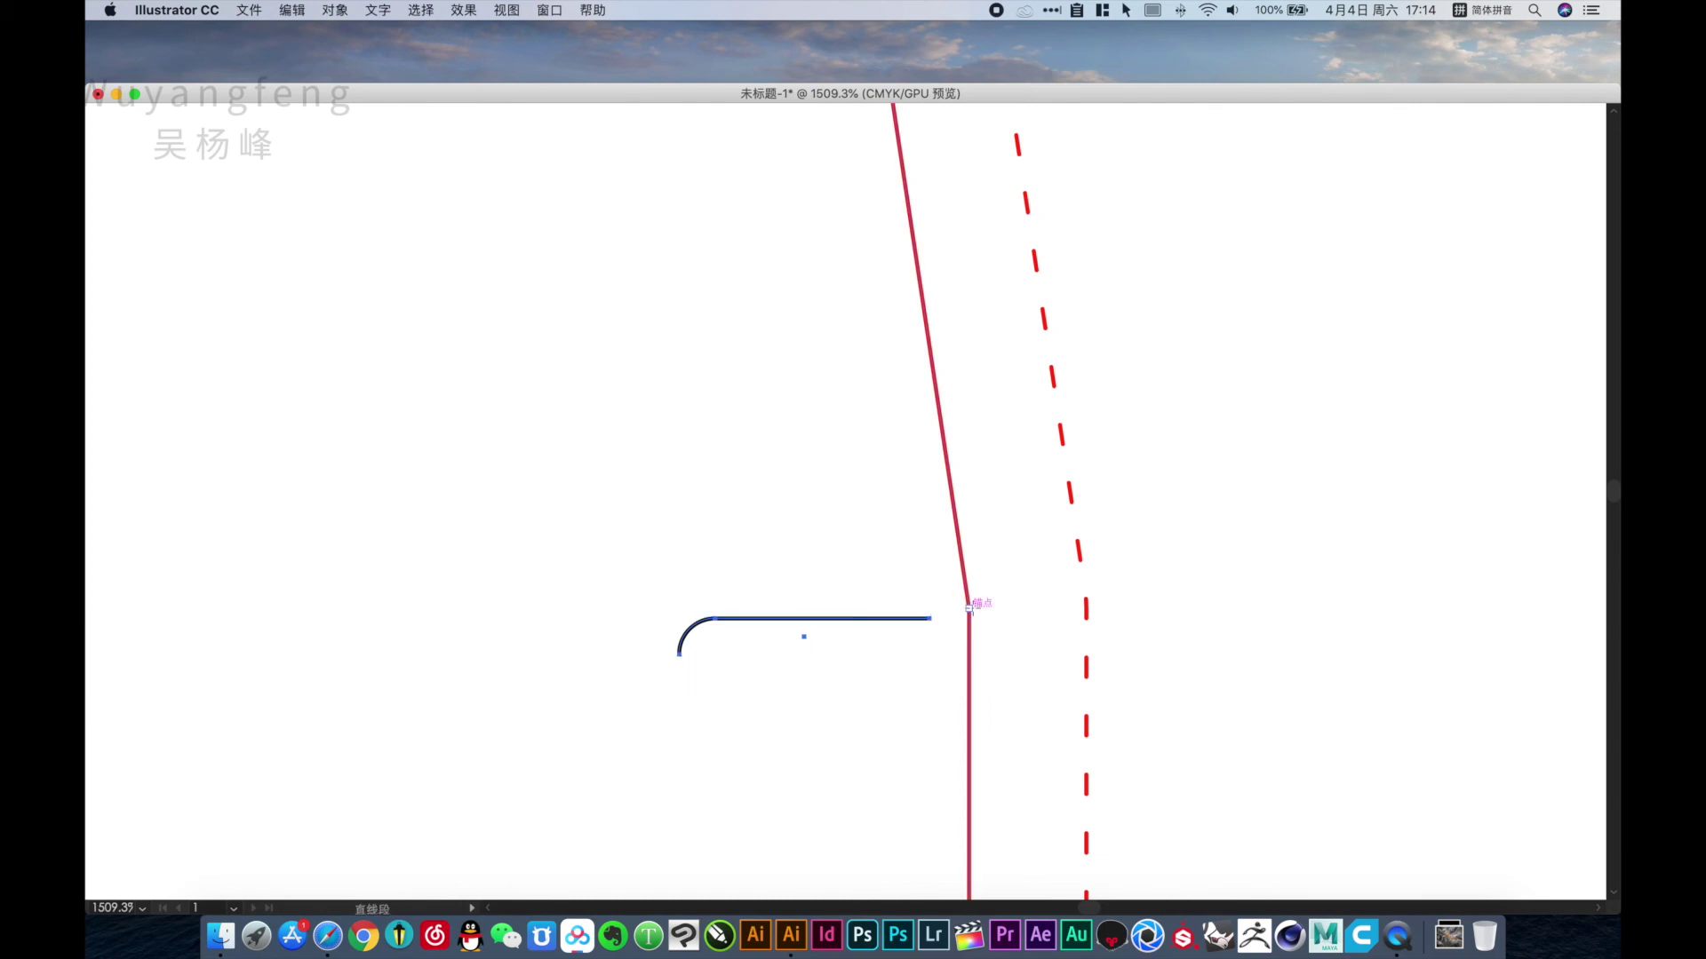
{"action": "left_click_drag", "start_coordinate": [969, 608], "coordinate": [788, 608]}
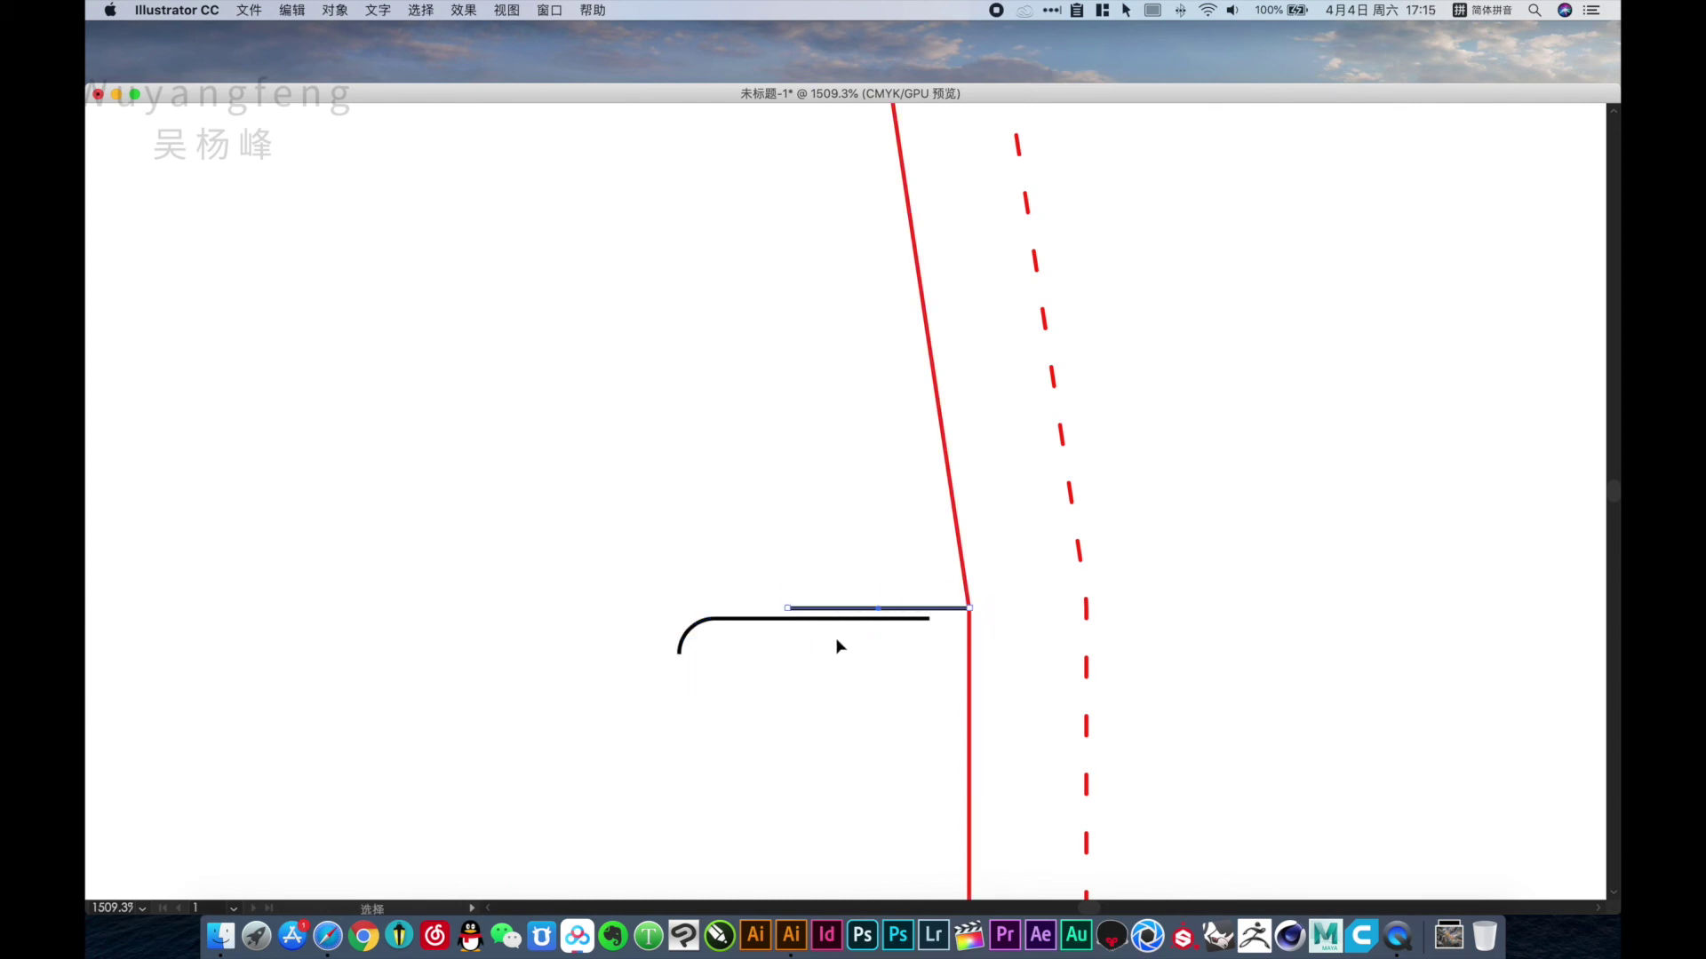
{"action": "left_click", "coordinate": [838, 619], "text": "shift"}
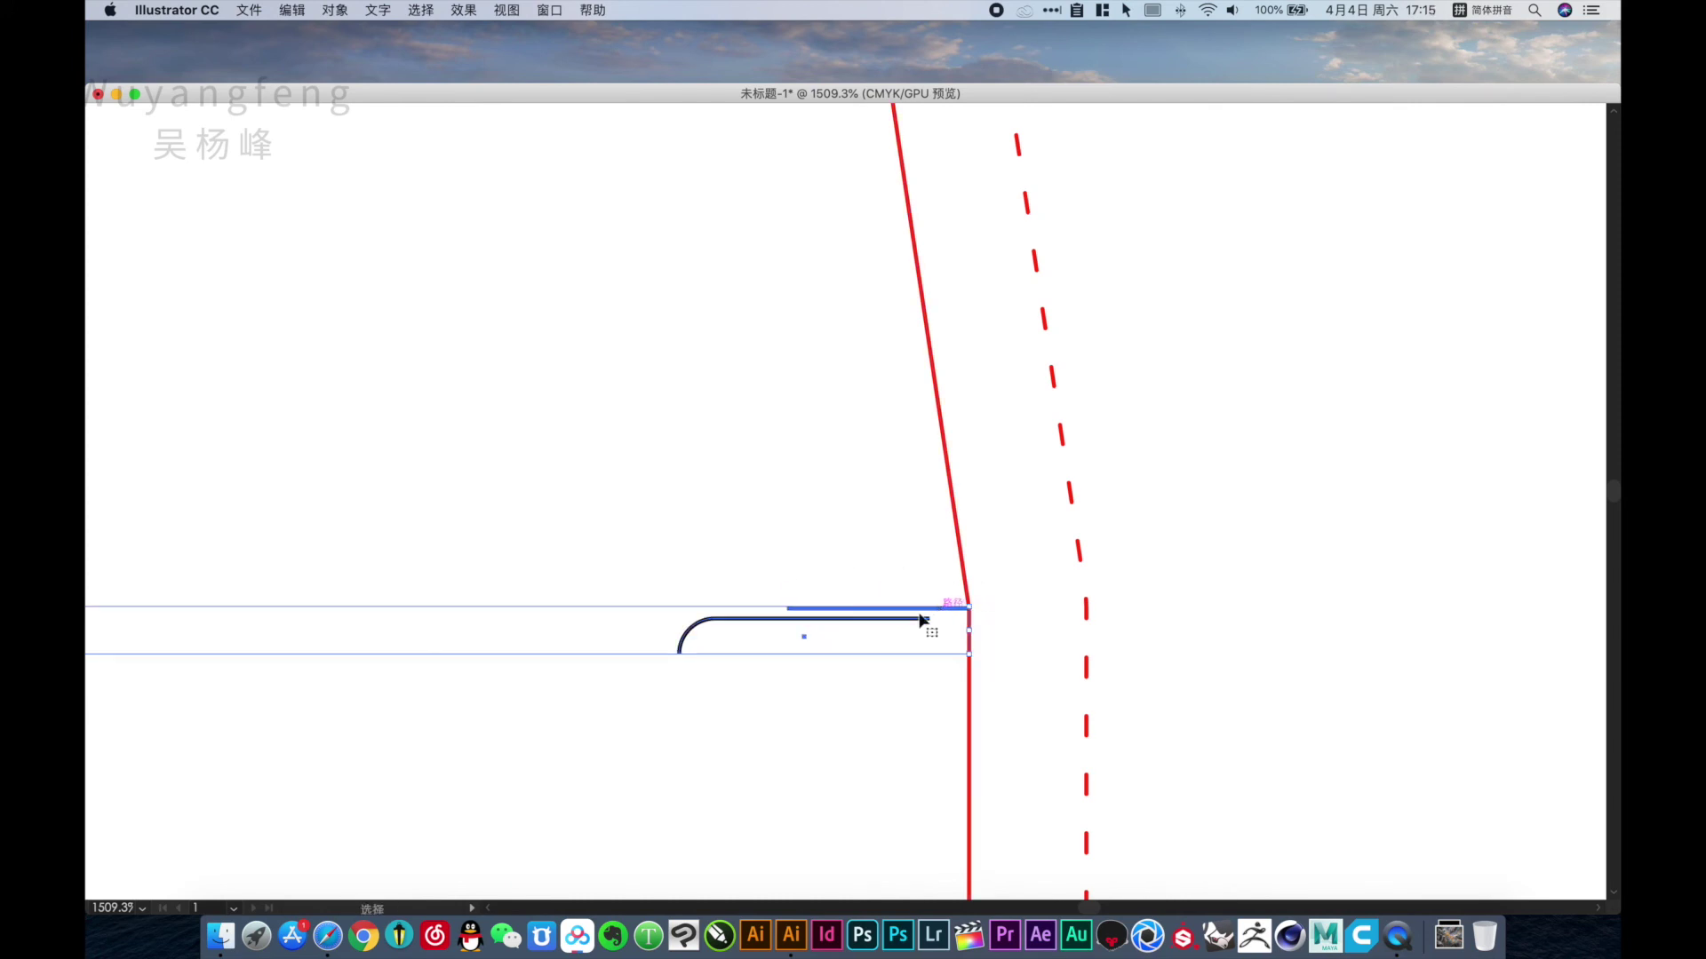
{"action": "key", "text": "ctrl+j"}
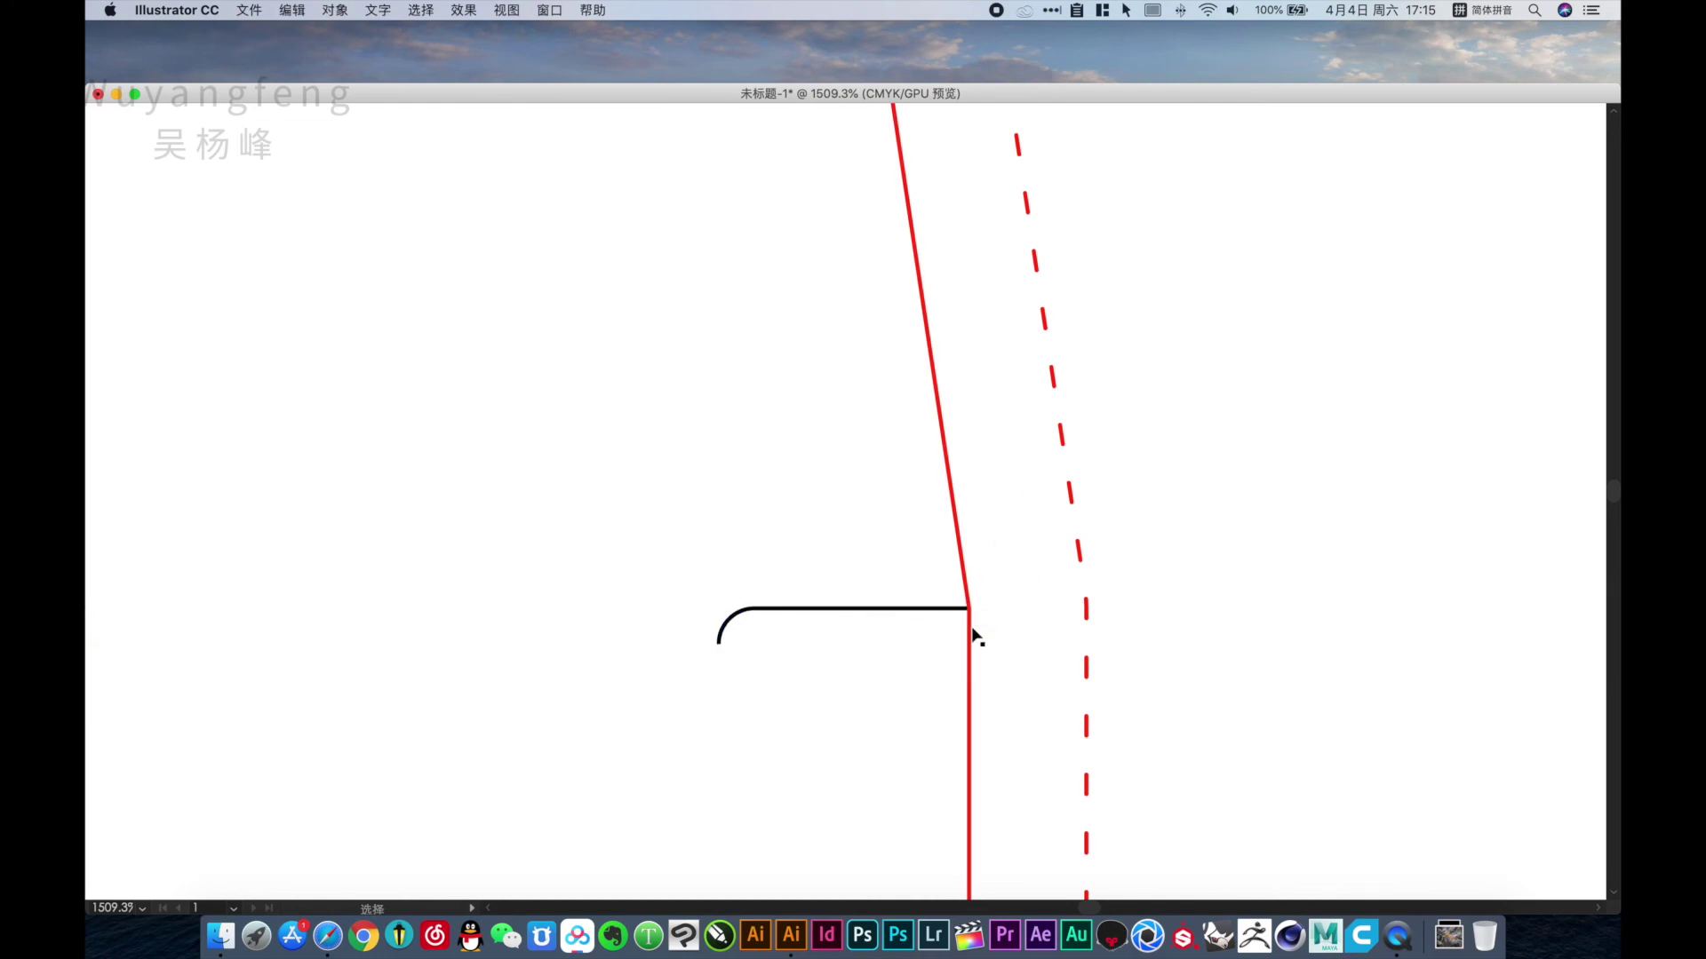
{"action": "key", "text": "ctrl+minus"}
{"action": "key", "text": "ctrl+minus"}
{"action": "key", "text": "ctrl+minus"}
{"action": "key", "text": "ctrl+minus"}
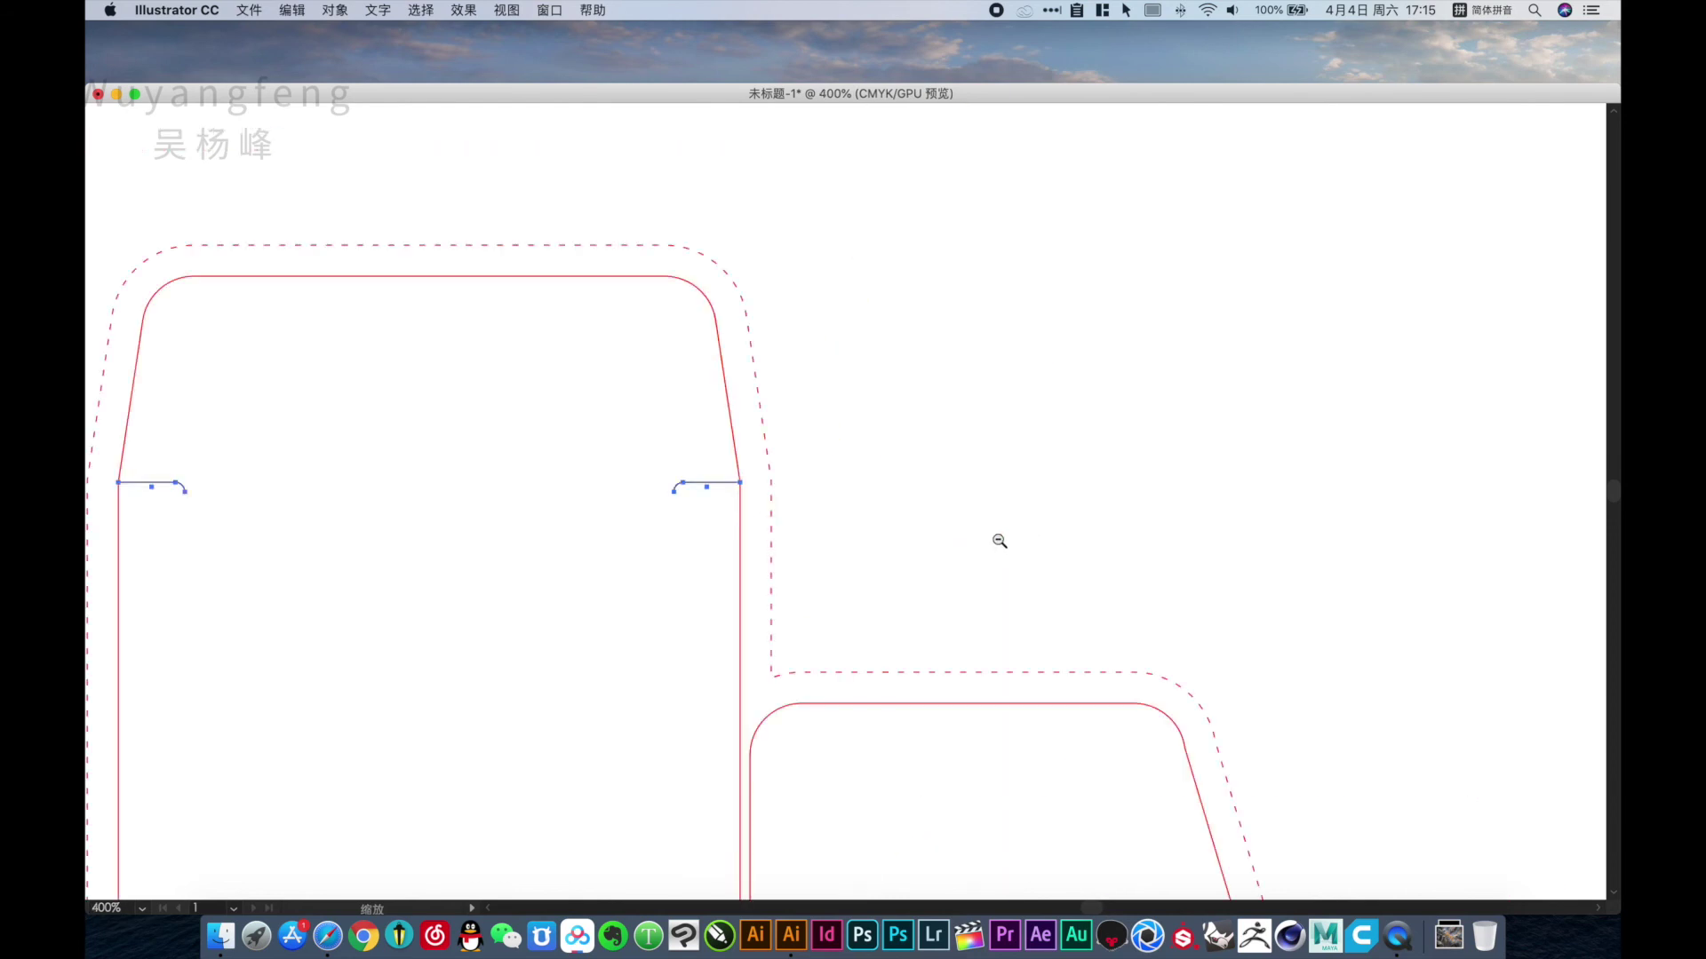
{"action": "key", "text": "i"}
Zoom in on the top flap and draw a fold line across it.
{"action": "key", "text": "v"}
{"action": "key", "text": "ctrl+minus"}
{"action": "key", "text": "ctrl+minus"}
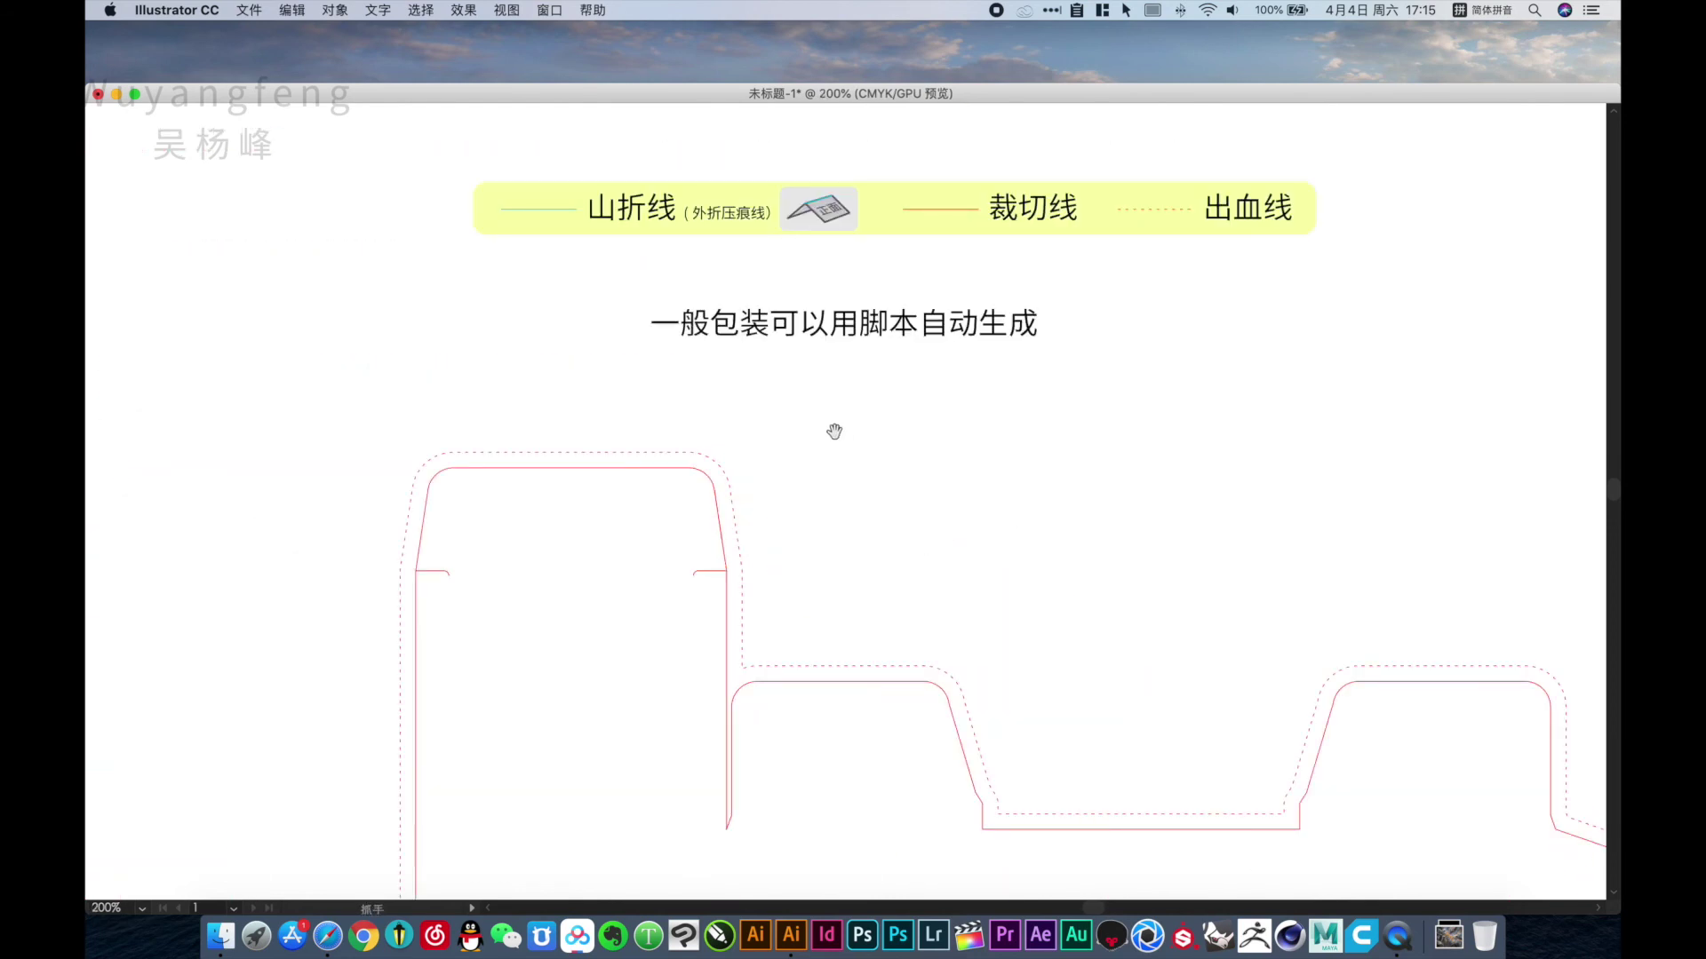
{"action": "scroll", "coordinate": [855, 435], "scroll_direction": "up", "scroll_amount": 2}
{"action": "key", "text": "a"}
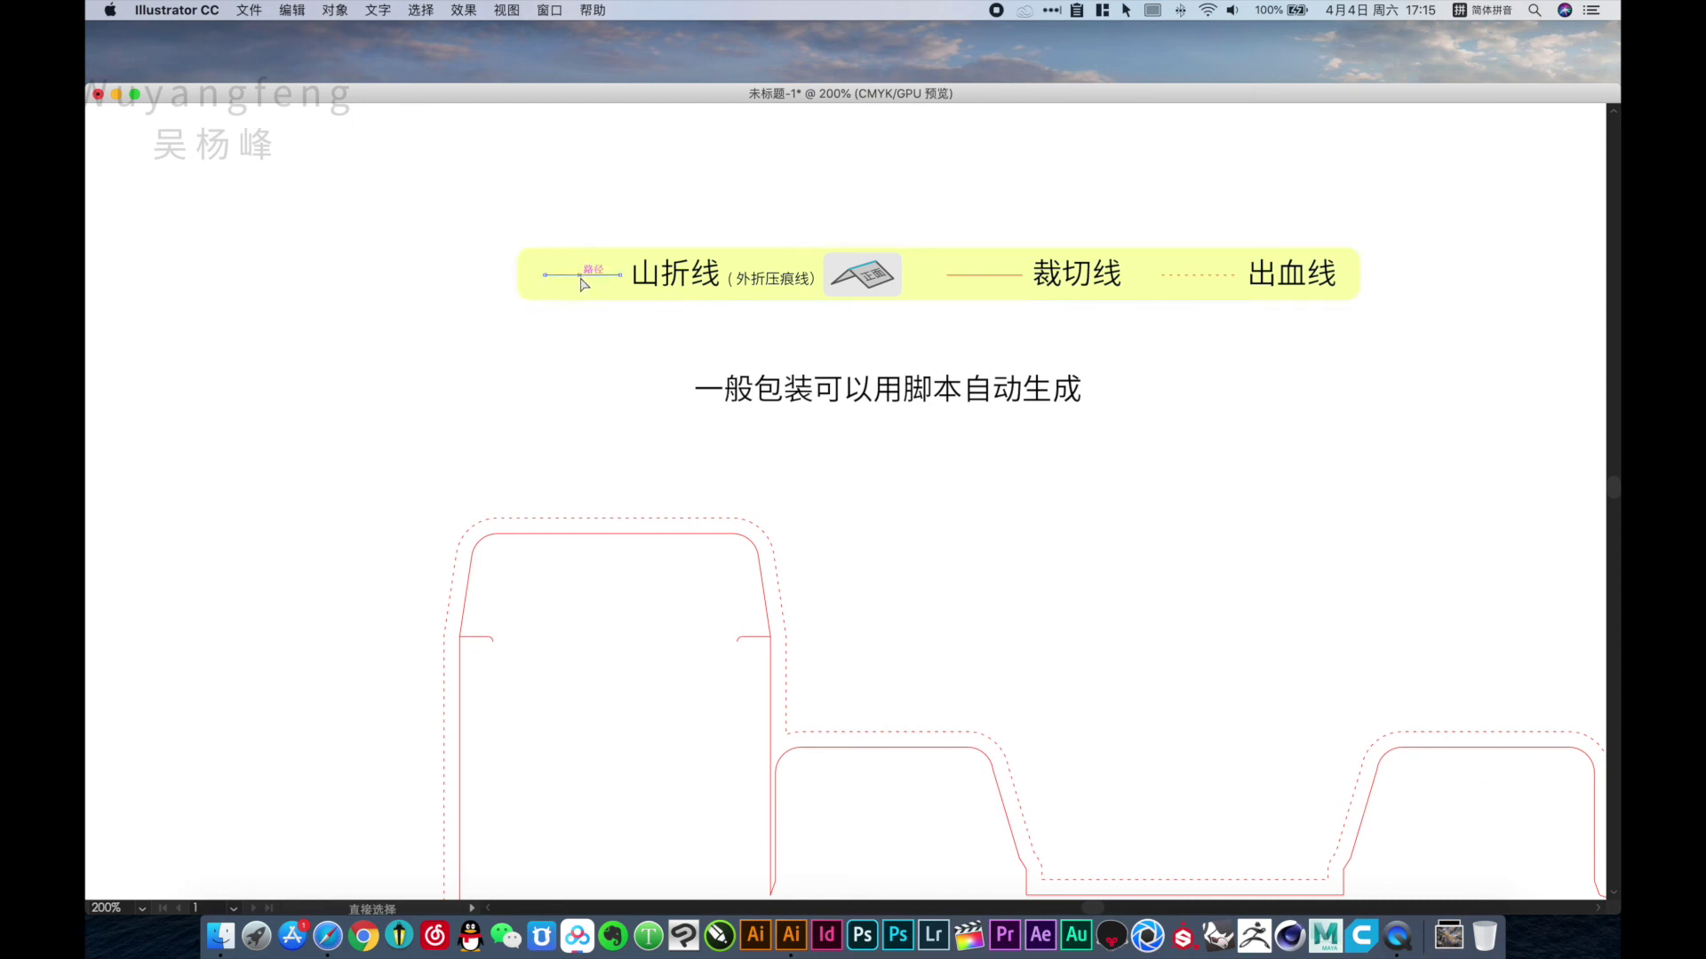
{"action": "scroll", "coordinate": [436, 506], "scroll_direction": "up", "scroll_amount": 5}
{"action": "left_click_drag", "start_coordinate": [415, 506], "coordinate": [811, 539]}
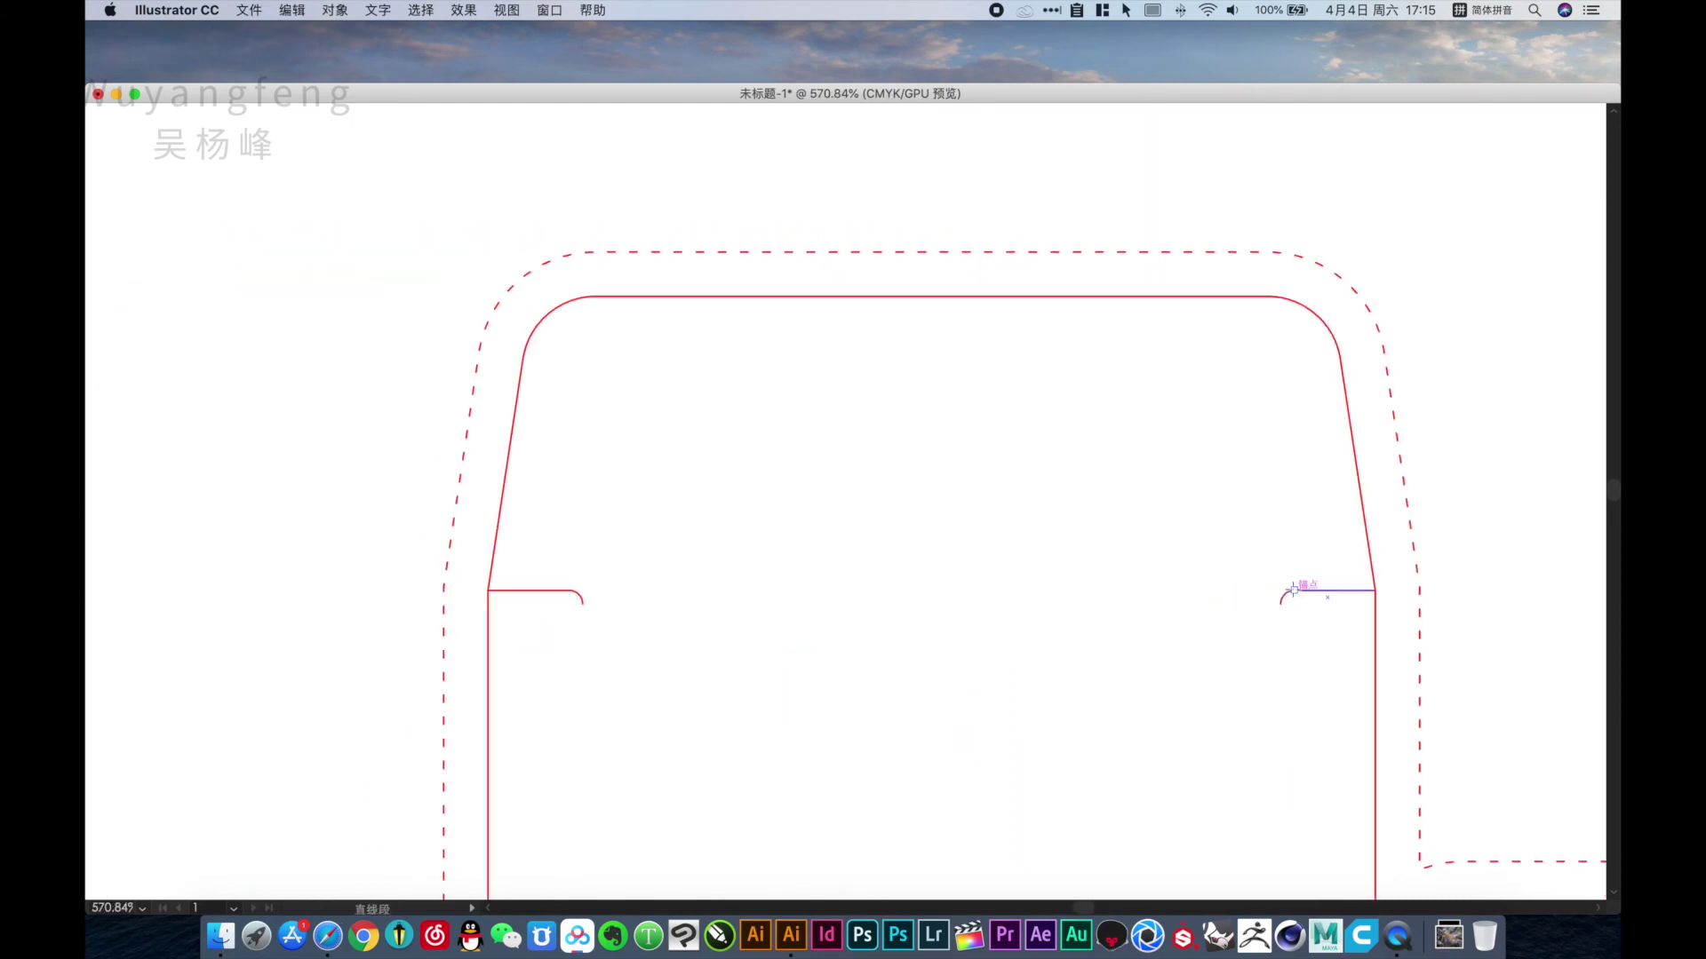
{"action": "left_click_drag", "start_coordinate": [1293, 588], "coordinate": [569, 590]}
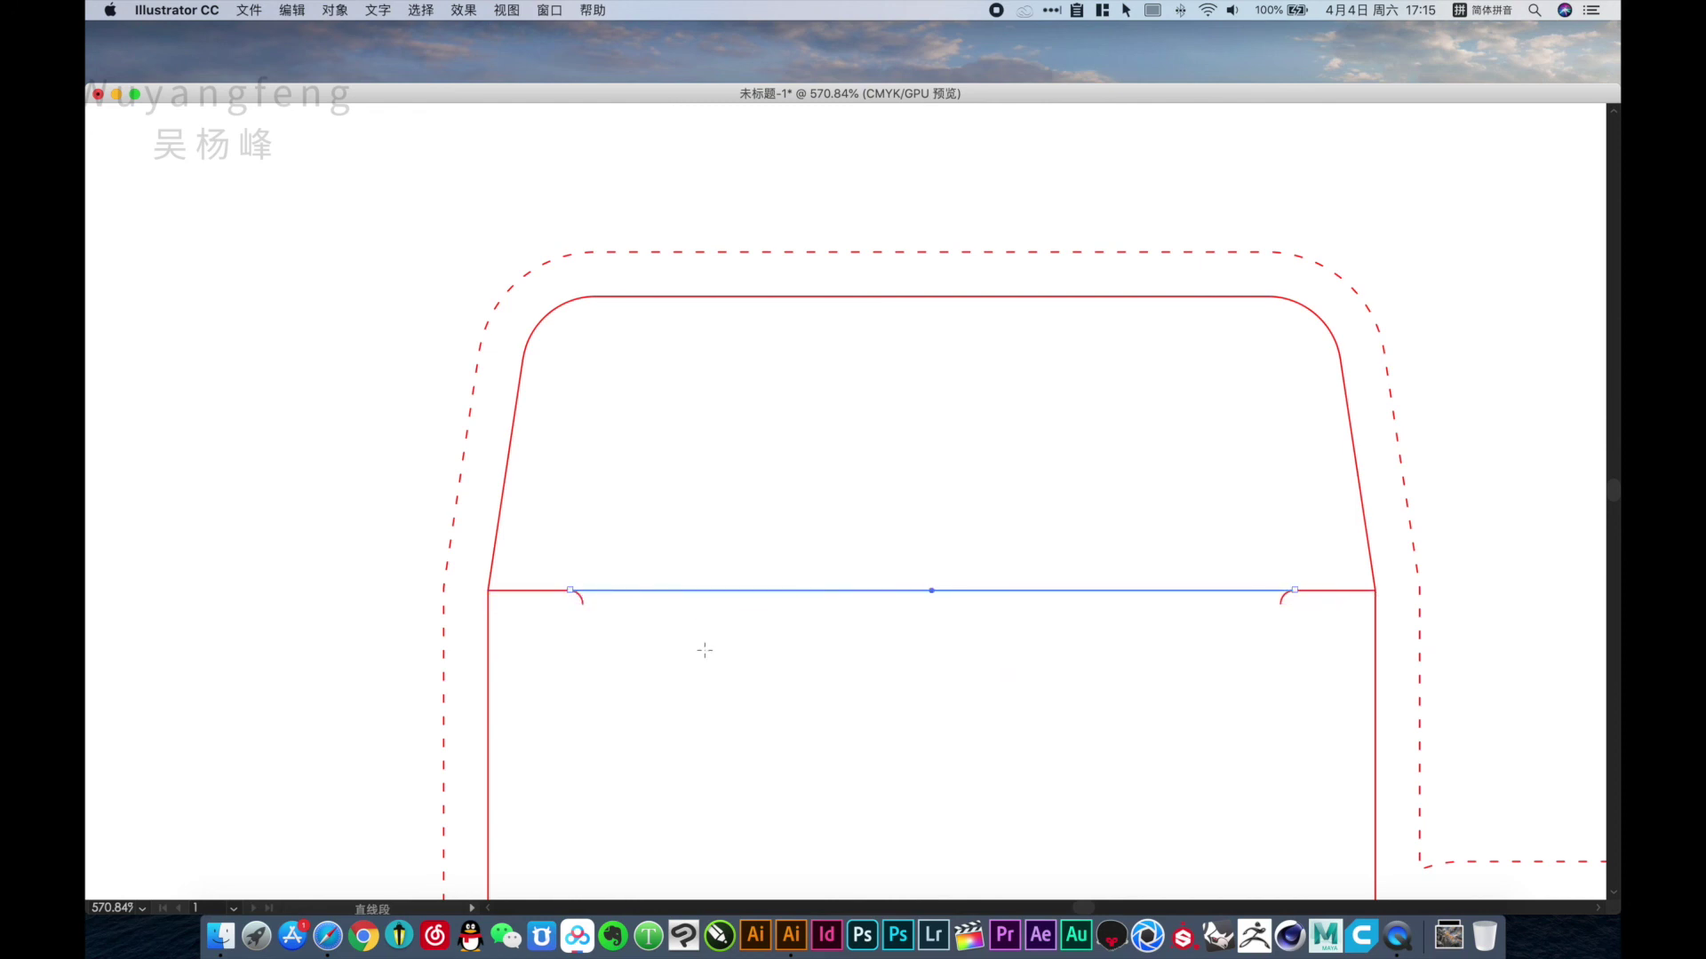
Draw fold lines along the panel's bottom edge and across the right flap's base.
{"action": "left_click", "coordinate": [814, 674], "text": "alt+super"}
{"action": "left_click", "coordinate": [906, 525], "text": "alt+super"}
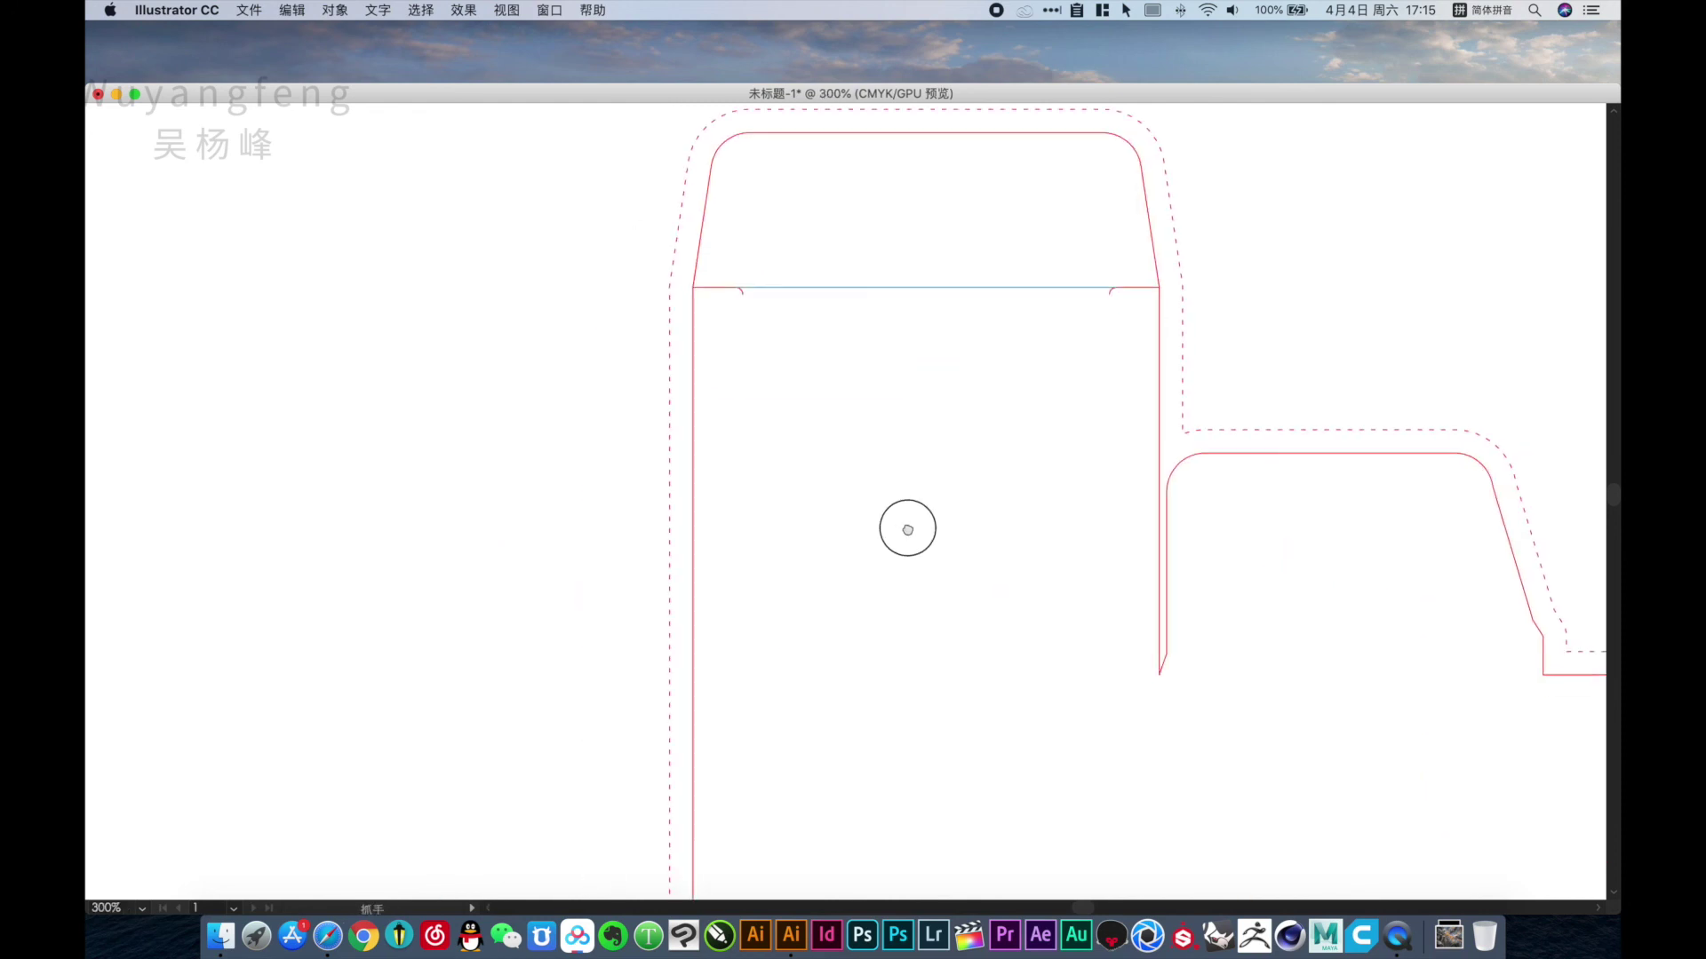
{"action": "left_click_drag", "start_coordinate": [1160, 675], "coordinate": [693, 675]}
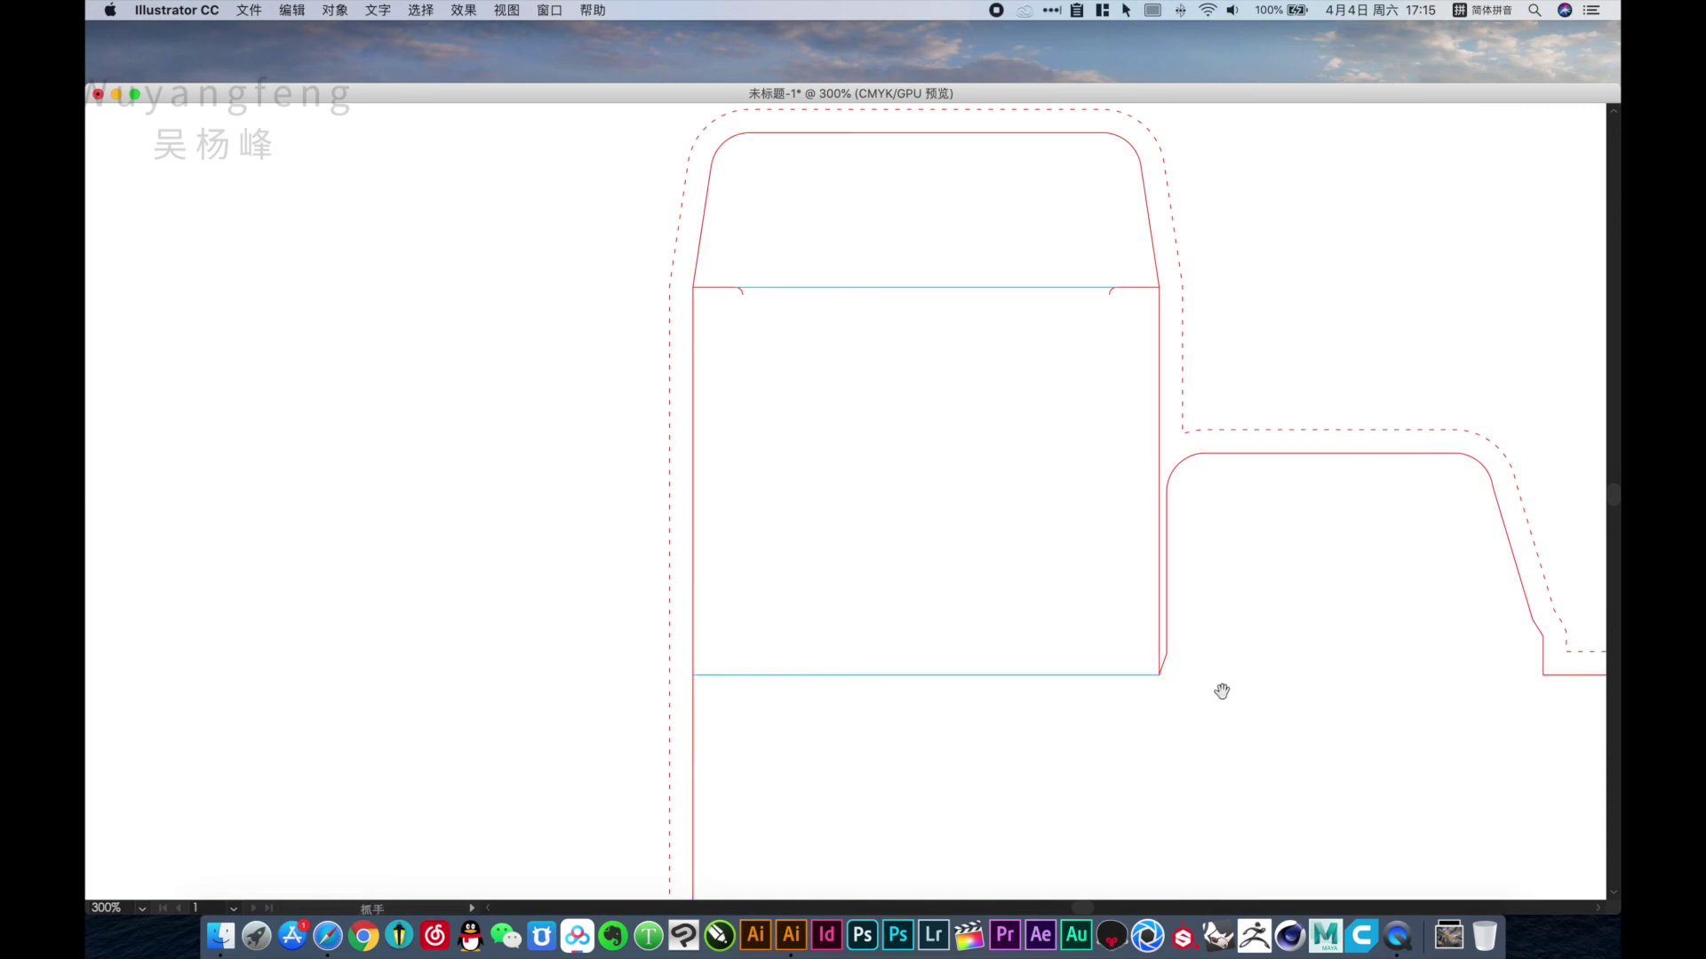
{"action": "mouse_move", "coordinate": [1218, 690]}
{"action": "left_mouse_down"}
{"action": "mouse_move", "coordinate": [609, 677]}
{"action": "mouse_move", "coordinate": [980, 657]}
{"action": "left_mouse_up"}
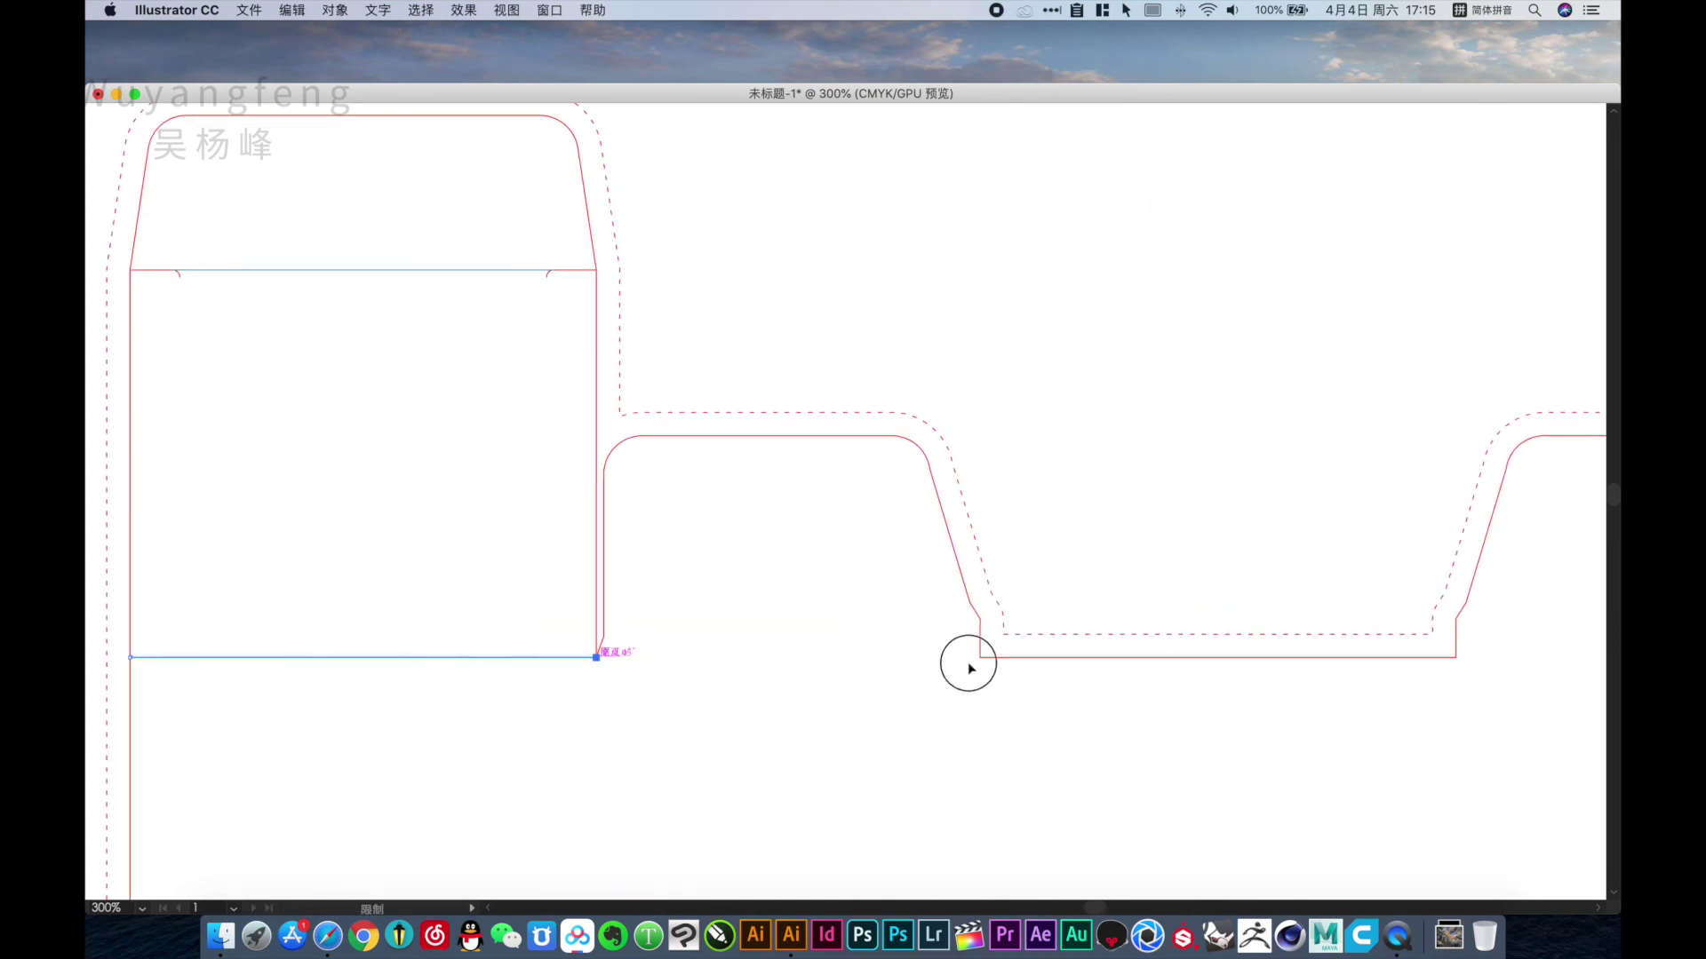
{"action": "left_click_drag", "start_coordinate": [1066, 711], "coordinate": [521, 716]}
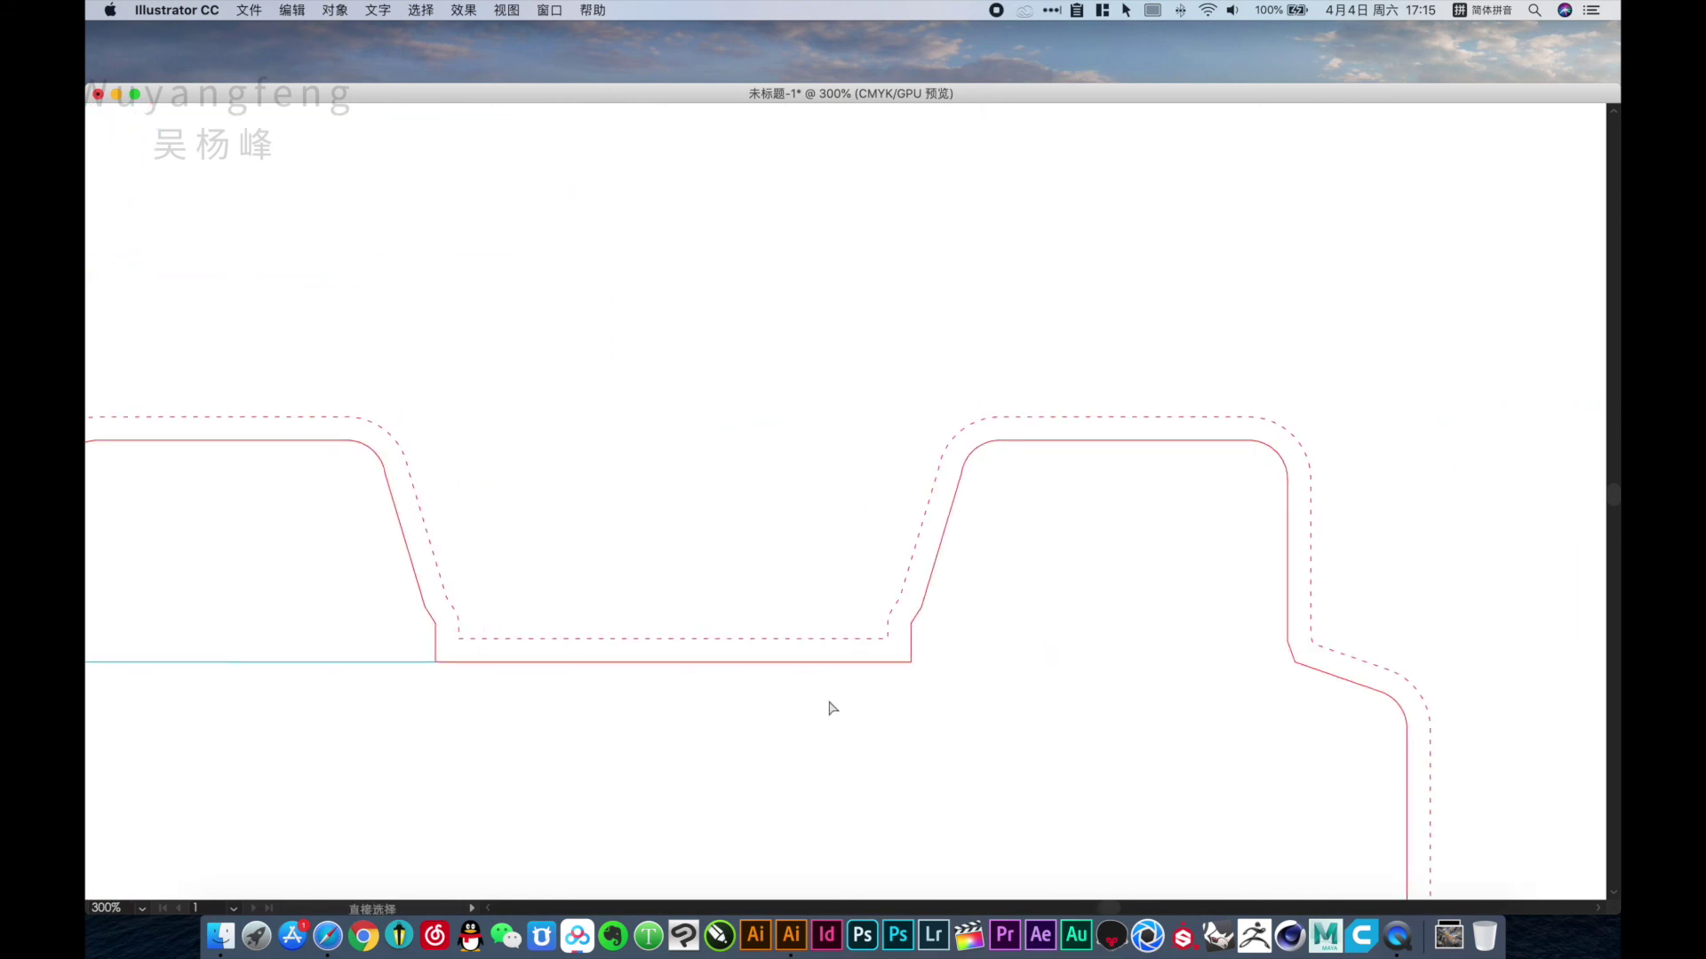
{"action": "key", "text": "backslash"}
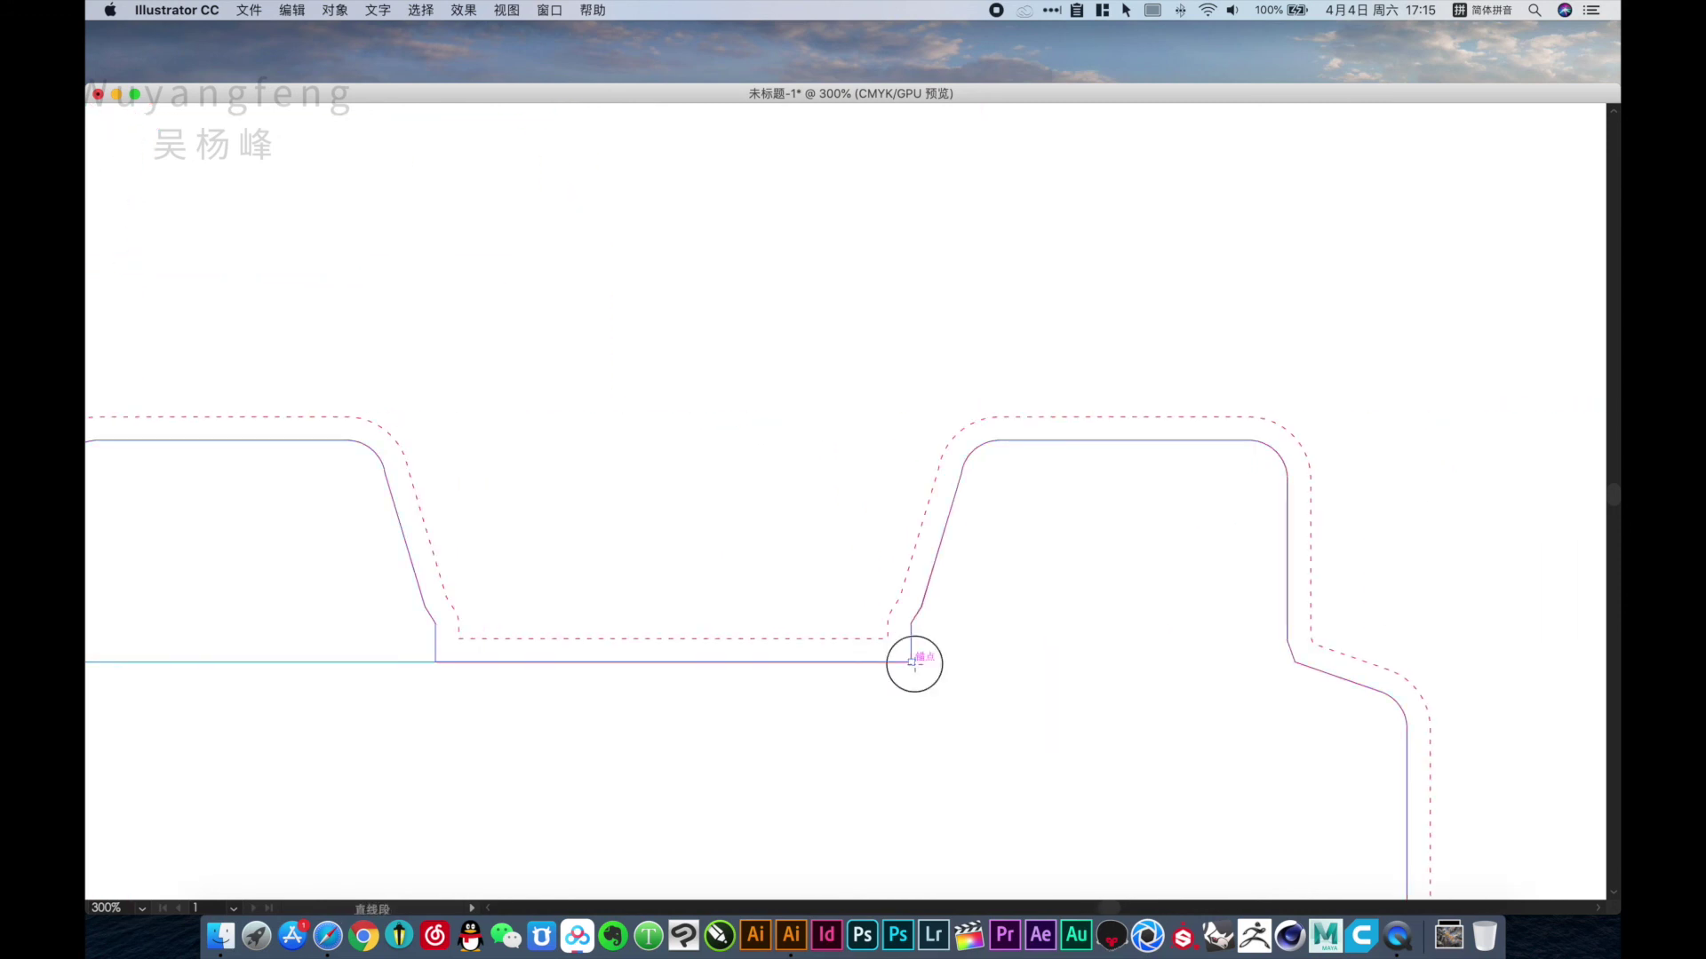
{"action": "left_click_drag", "start_coordinate": [911, 662], "coordinate": [1297, 662]}
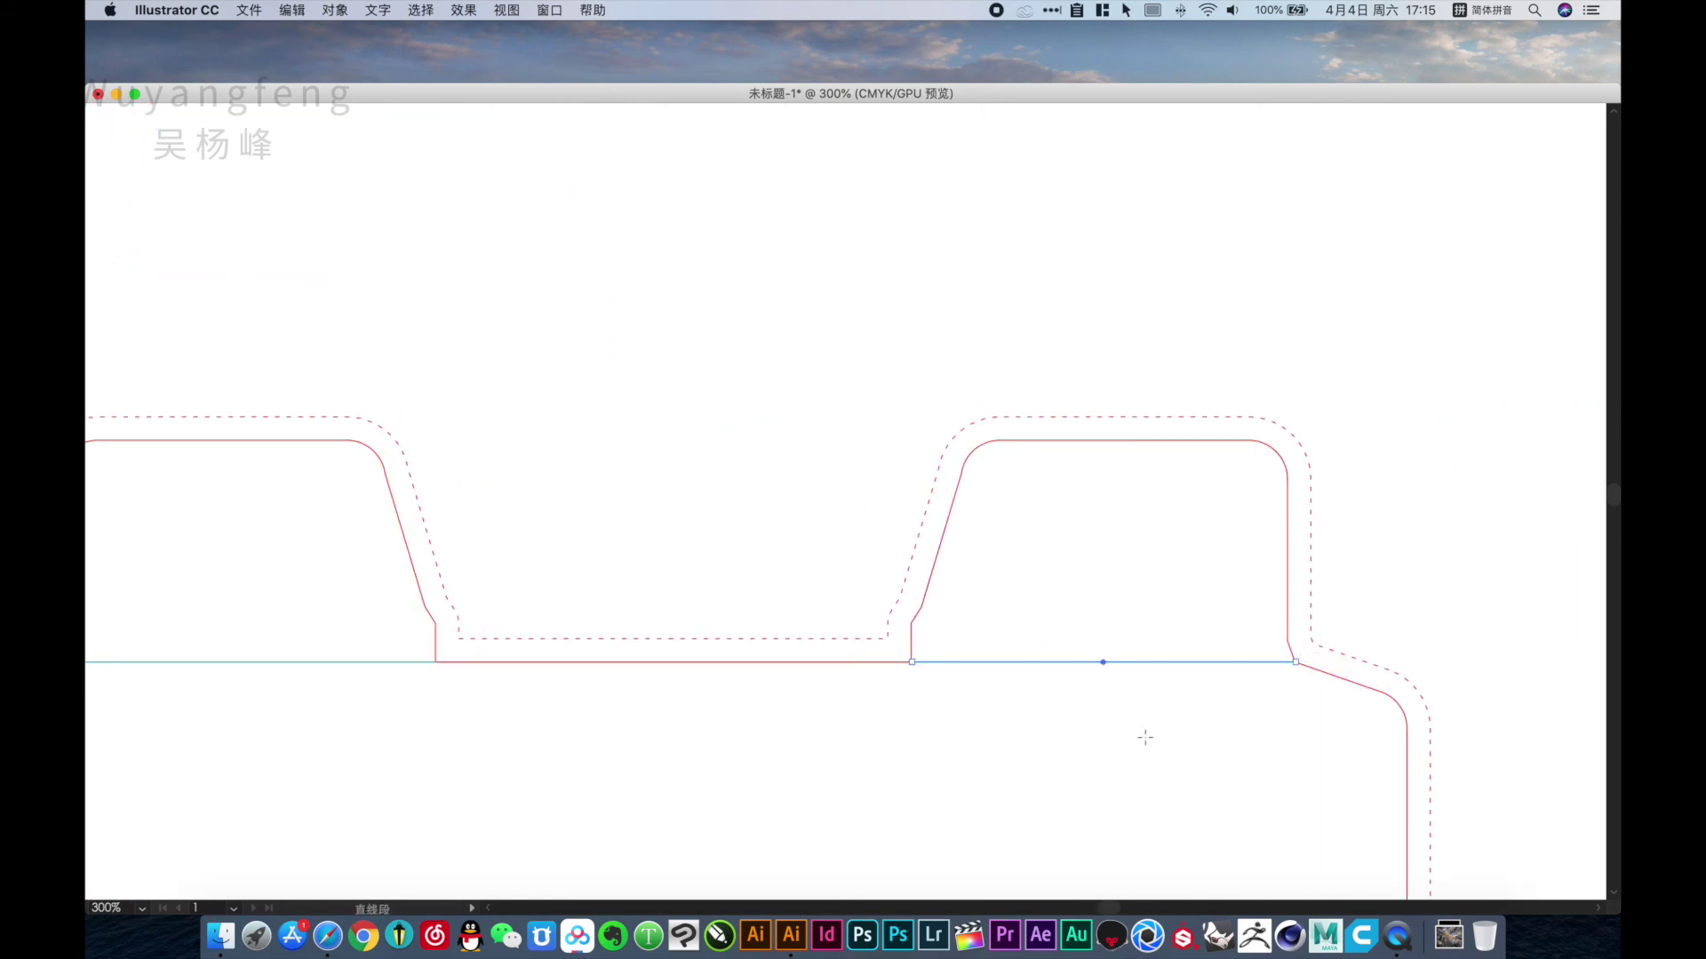
Zoom in on the bottom flaps and draw two vertical fold lines up from them.
{"action": "key", "text": "z"}
{"action": "left_click", "coordinate": [850, 698], "text": "alt"}
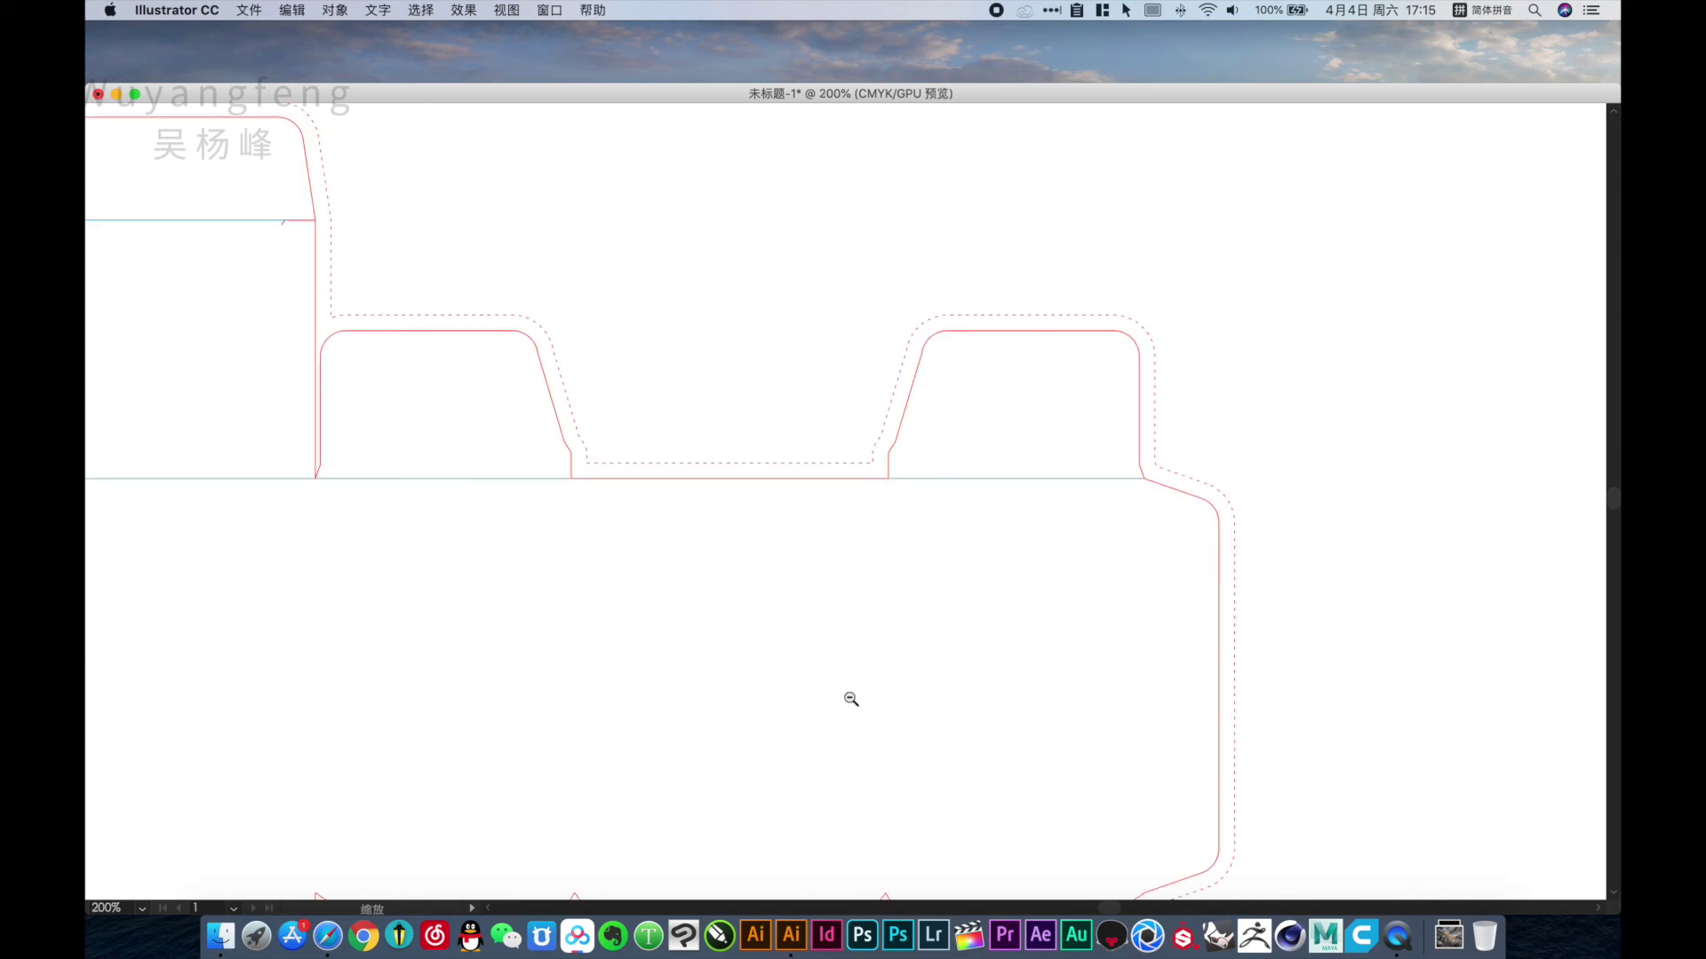
{"action": "left_click", "coordinate": [983, 671], "text": "alt"}
{"action": "left_click_drag", "start_coordinate": [760, 509], "coordinate": [970, 639]}
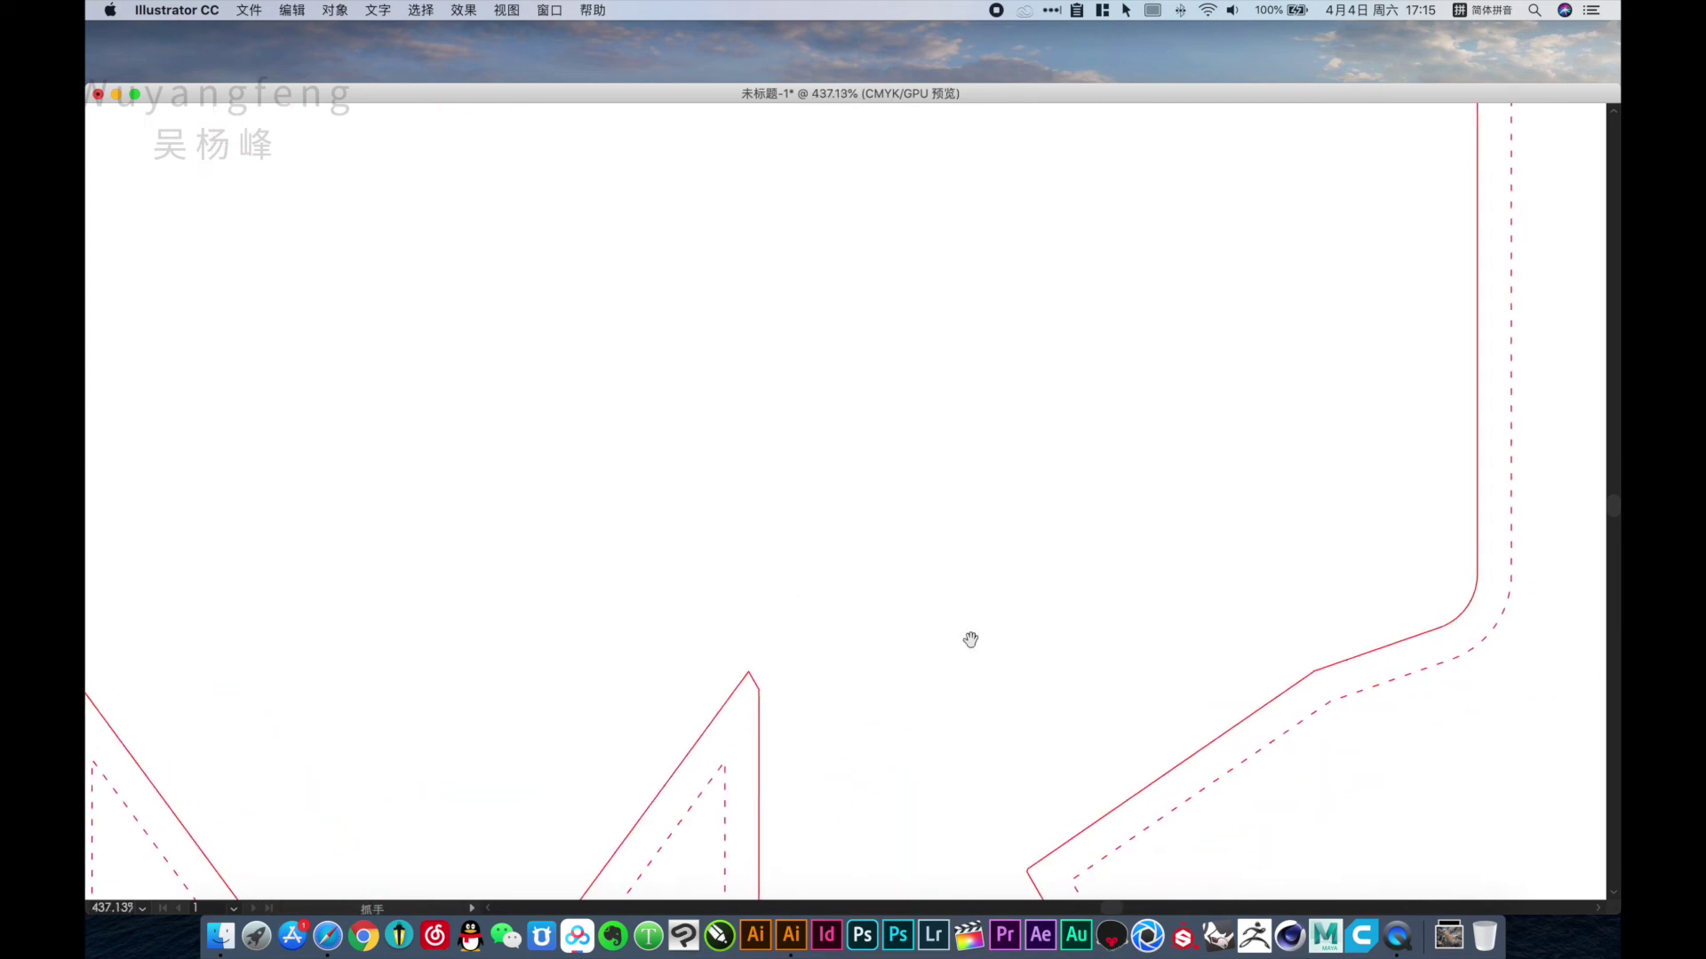
{"action": "left_click_drag", "start_coordinate": [1314, 671], "coordinate": [1315, 417]}
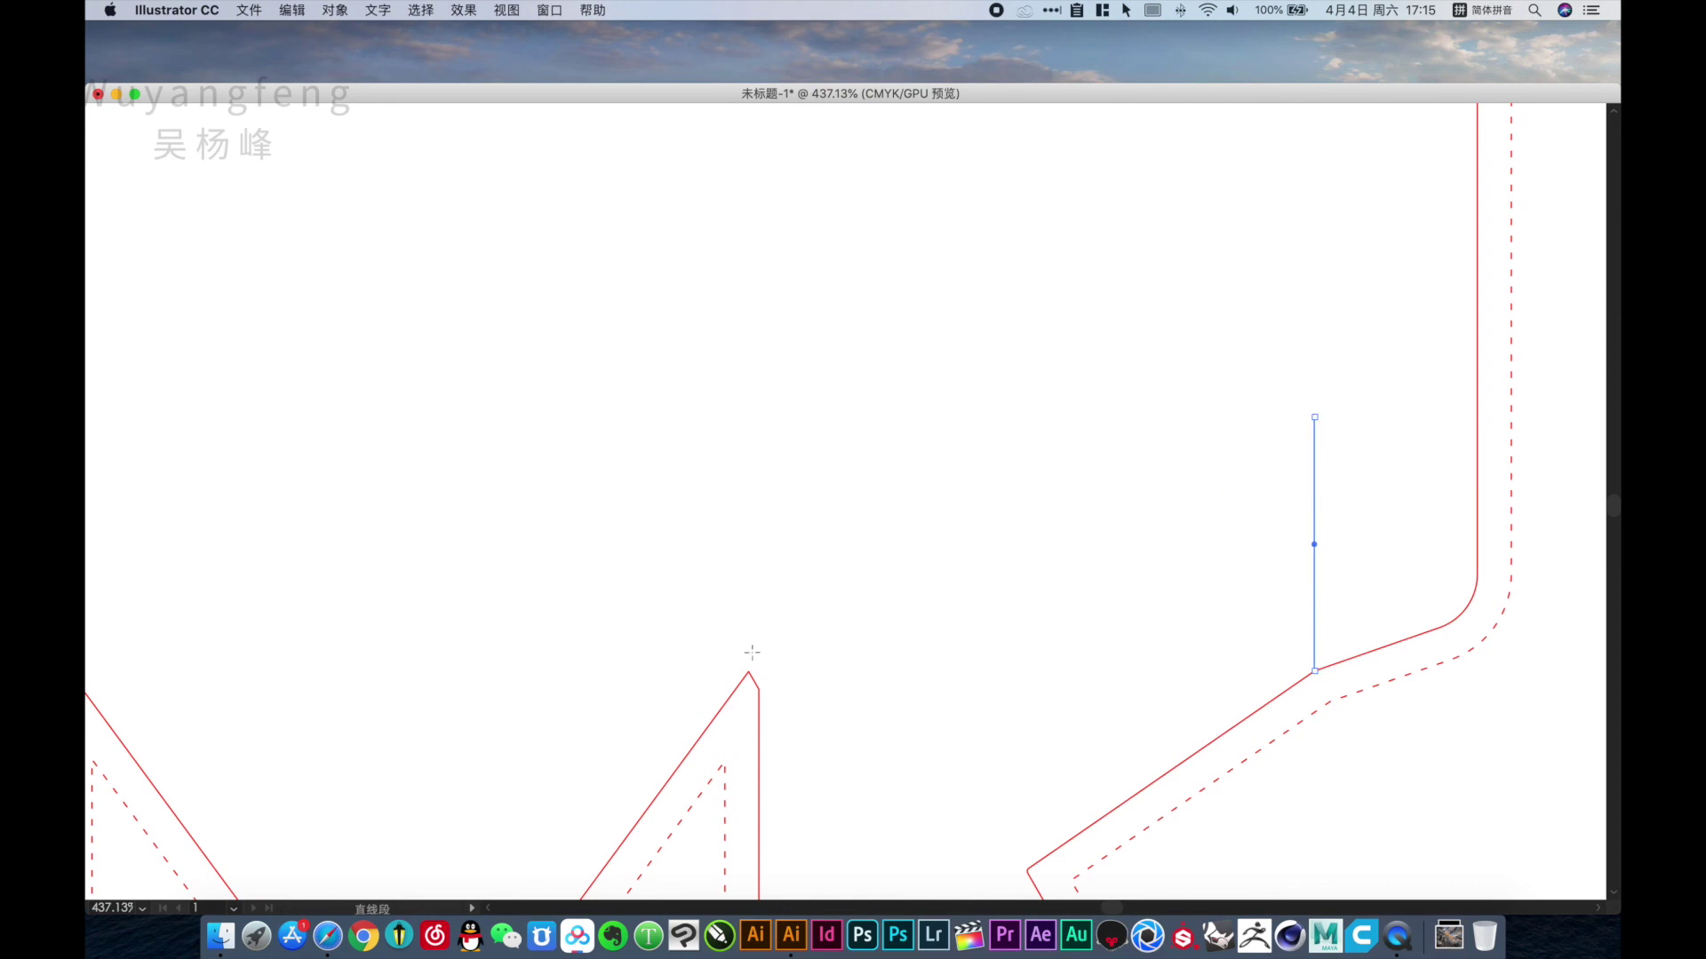
{"action": "left_click_drag", "start_coordinate": [748, 673], "coordinate": [750, 430]}
Add another vertical fold line and a bottom fold line toward the left edge.
{"action": "scroll", "coordinate": [674, 602], "scroll_direction": "left", "scroll_amount": 10}
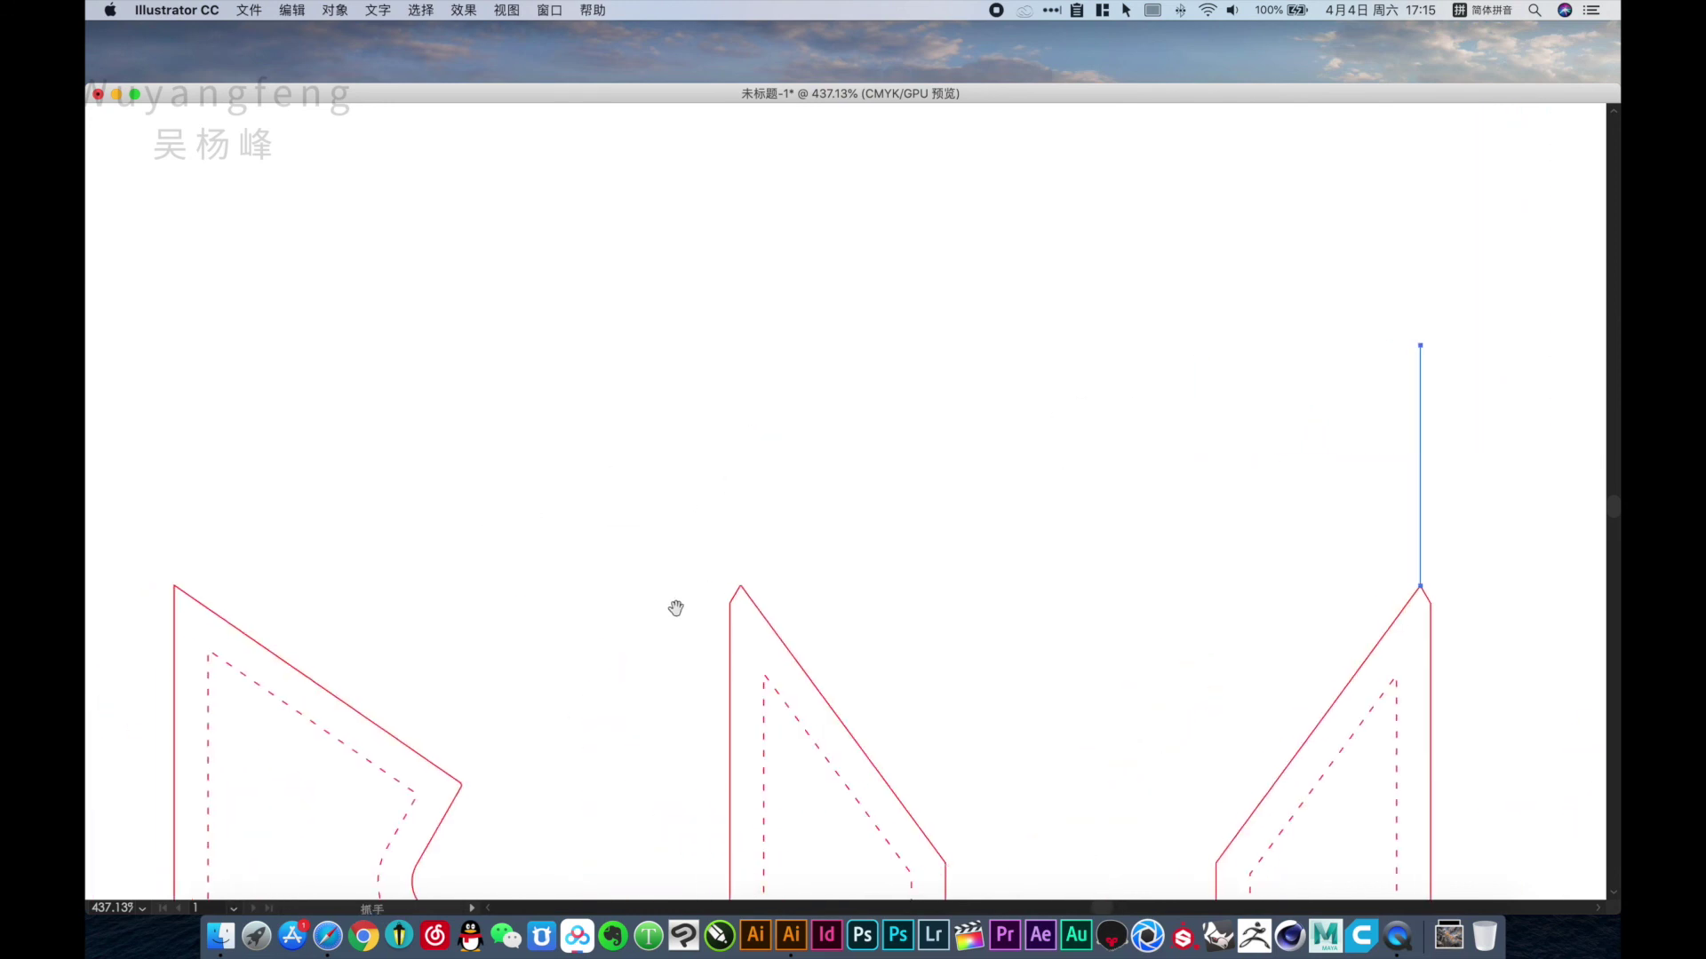
{"action": "left_click_drag", "start_coordinate": [751, 584], "coordinate": [742, 431]}
{"action": "left_click_drag", "start_coordinate": [591, 484], "coordinate": [1224, 483]}
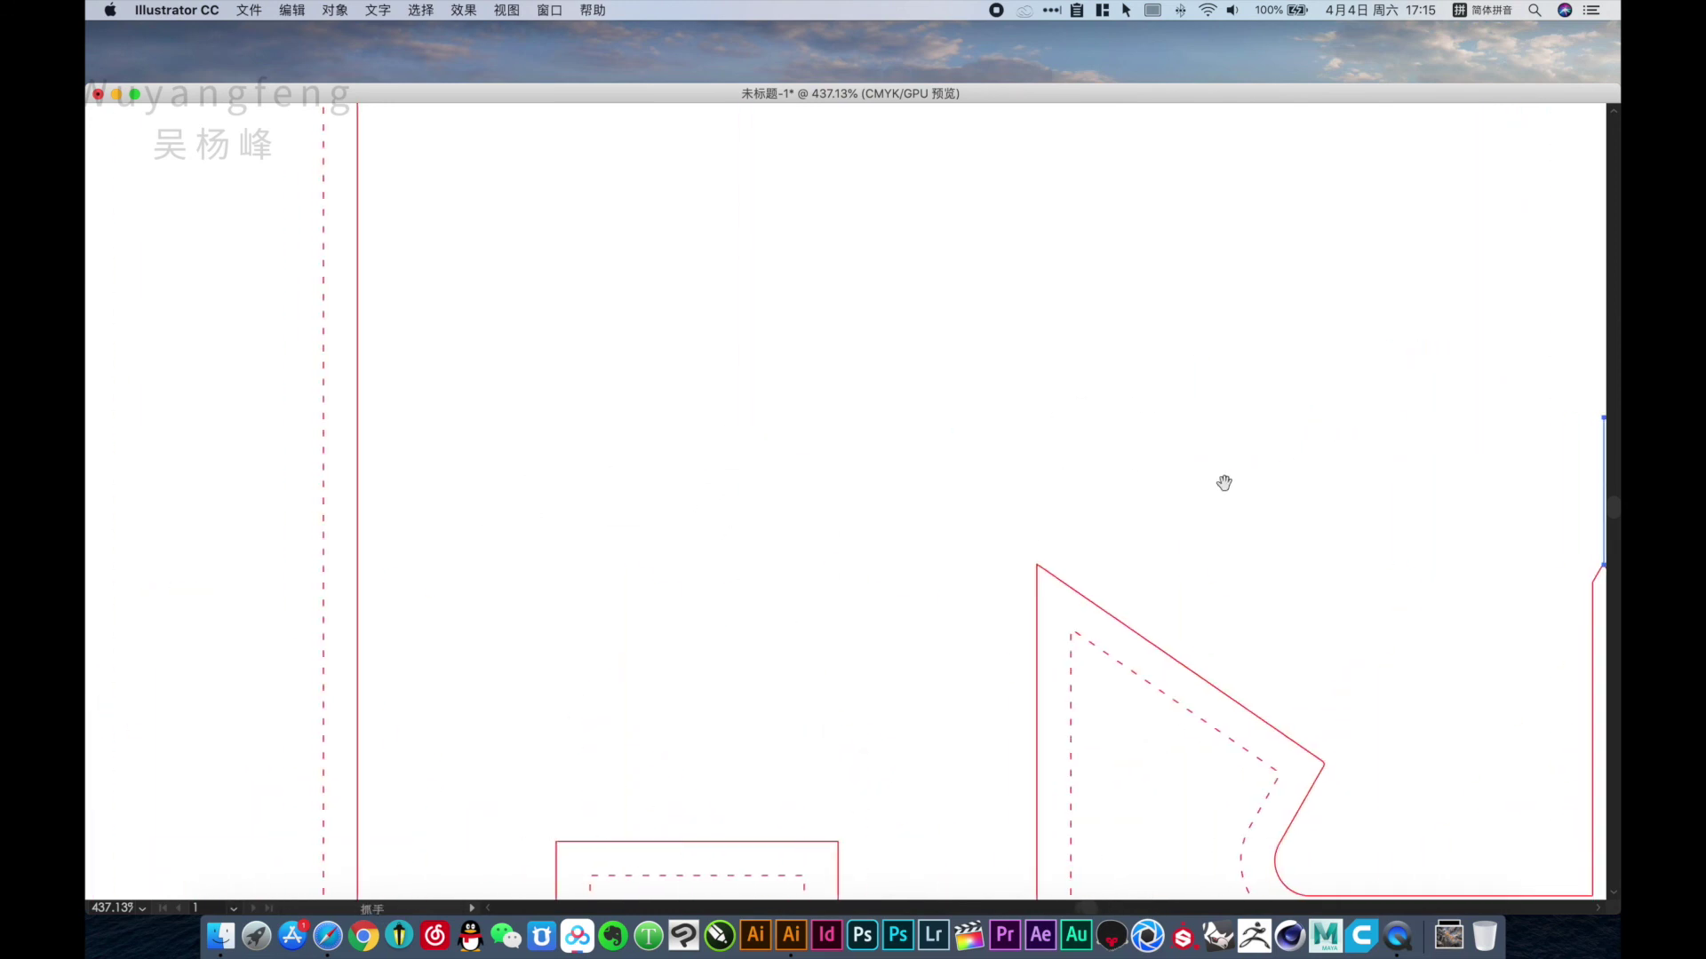
{"action": "left_click_drag", "start_coordinate": [1036, 565], "coordinate": [1037, 384]}
{"action": "left_click_drag", "start_coordinate": [796, 510], "coordinate": [1123, 400]}
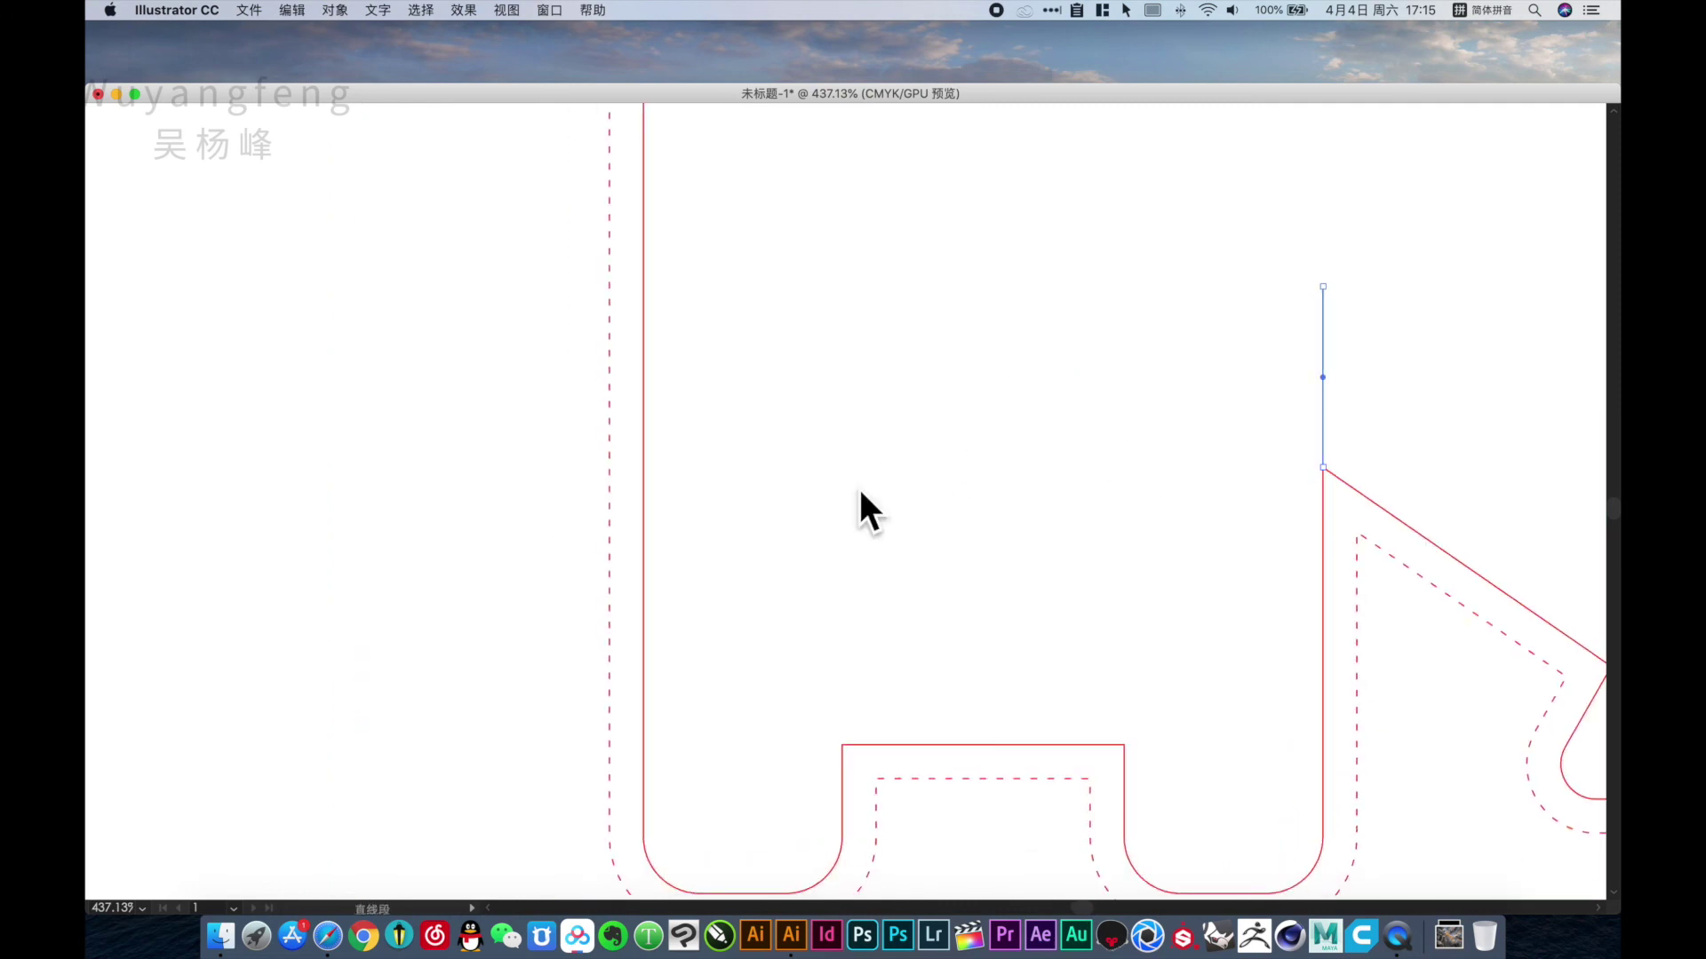
{"action": "left_click_drag", "start_coordinate": [1322, 467], "coordinate": [641, 468]}
Extend the bottom fold line across the whole box body.
{"action": "key", "text": "super+minus"}
{"action": "left_click_drag", "start_coordinate": [1249, 449], "coordinate": [688, 422]}
{"action": "key", "text": "super+minus"}
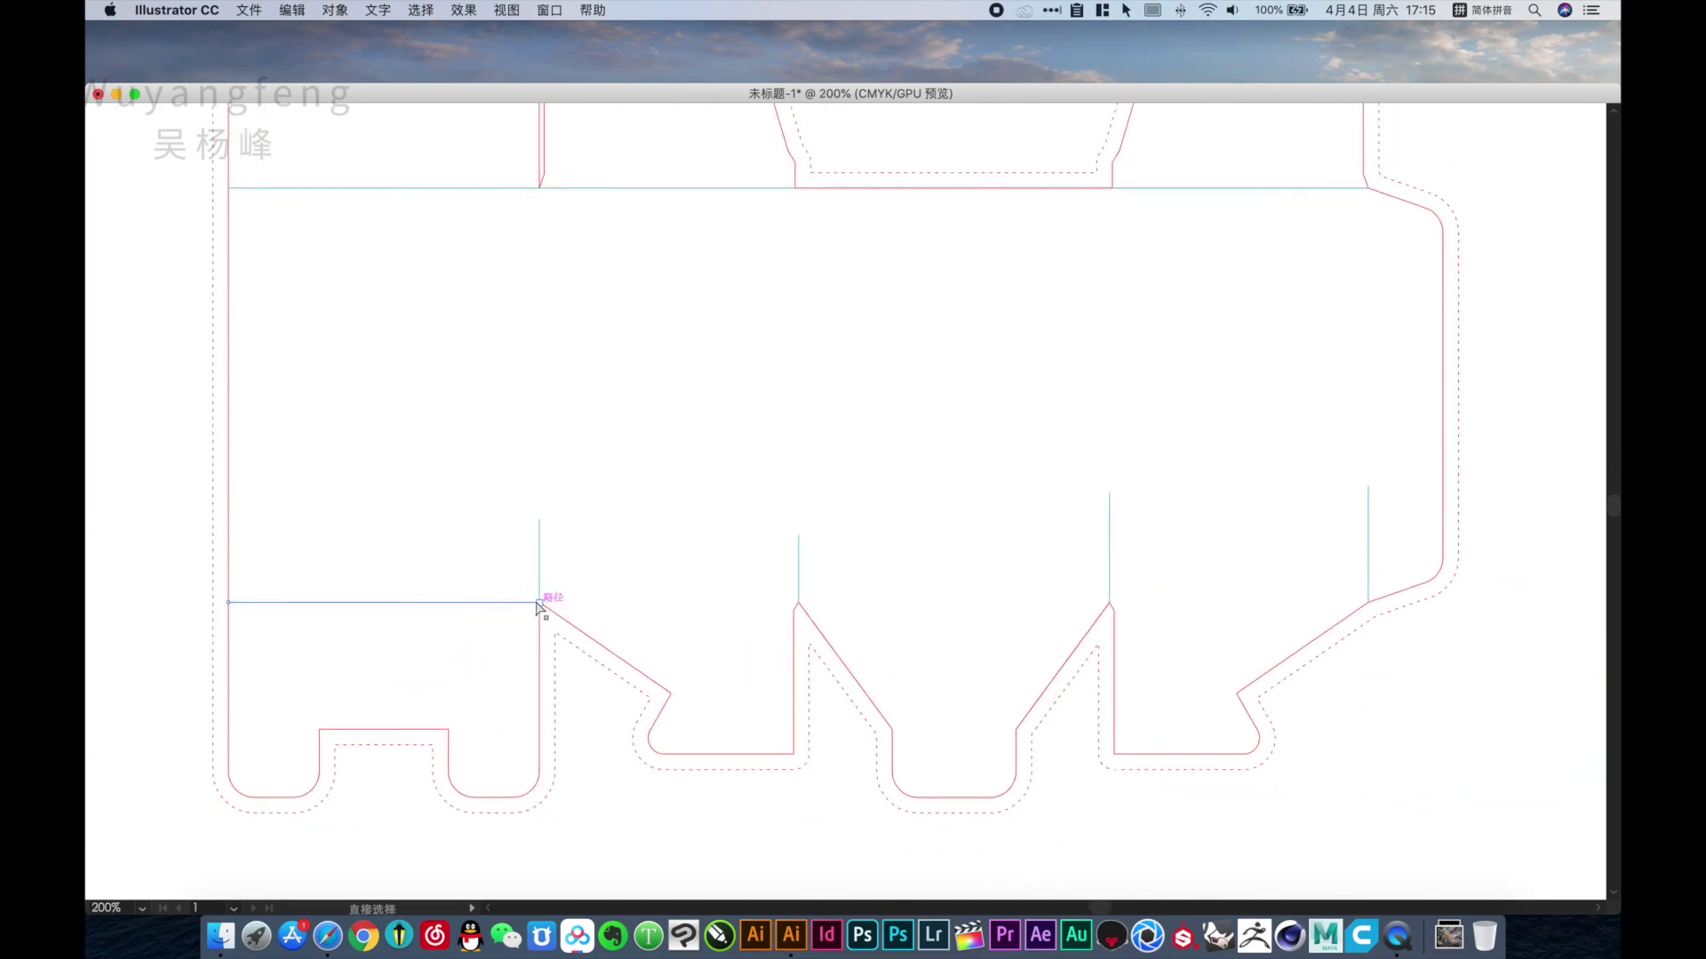
{"action": "left_click_drag", "start_coordinate": [538, 603], "coordinate": [1371, 604]}
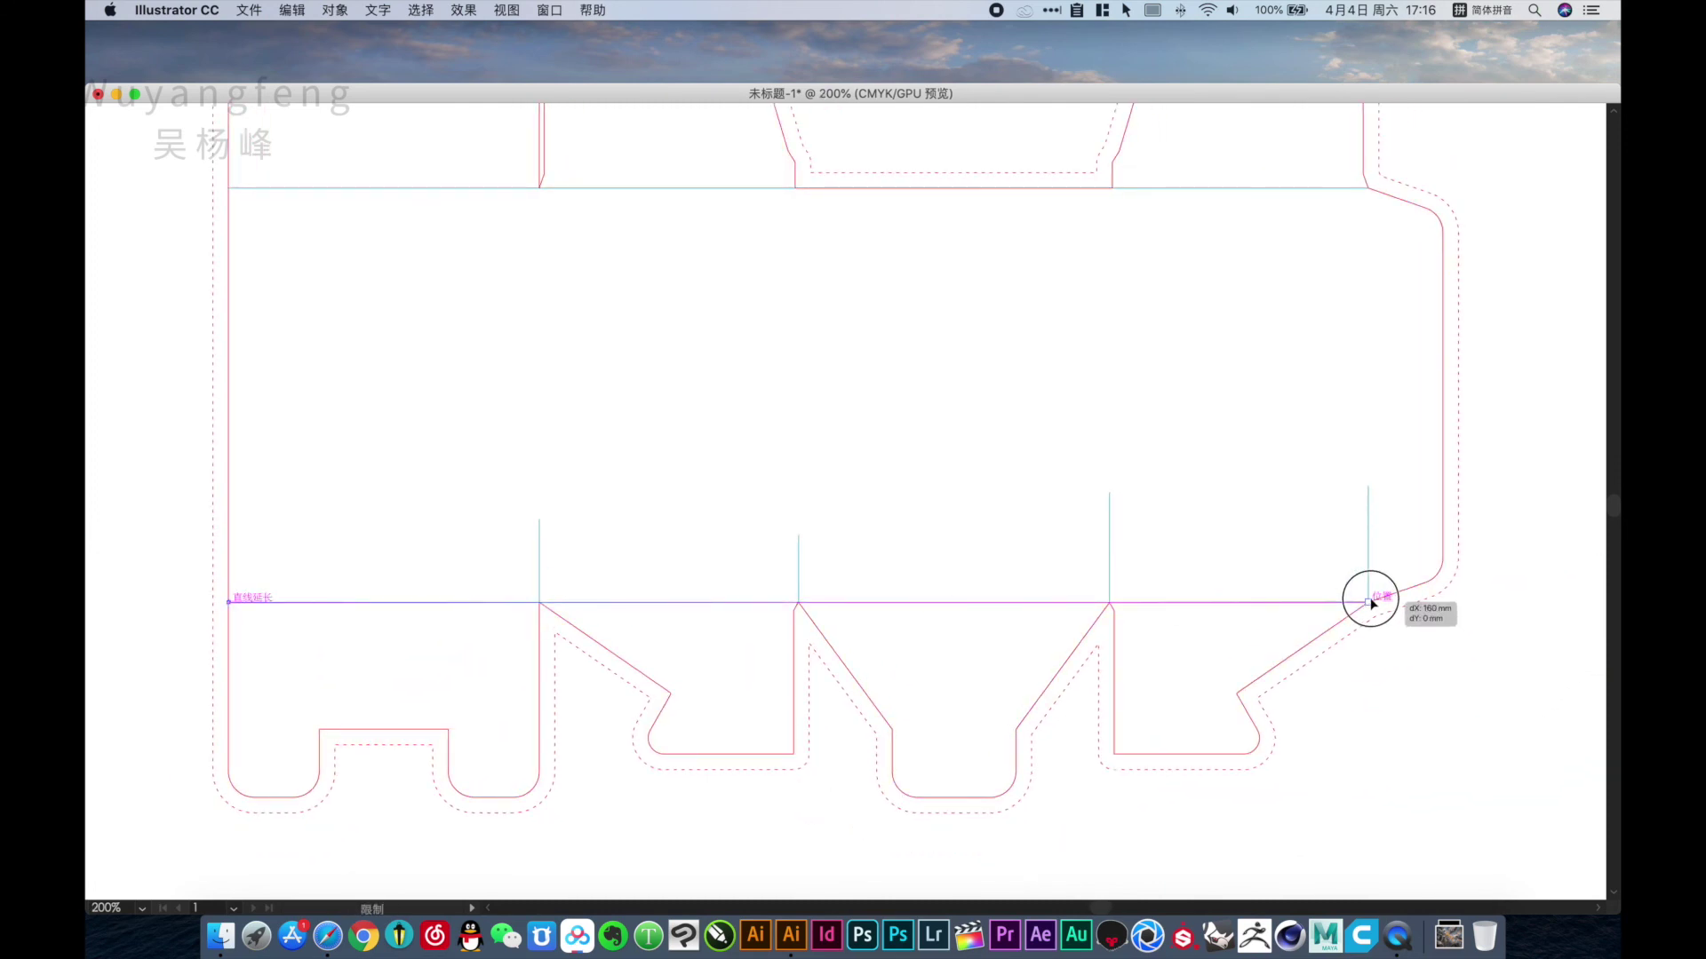
{"action": "scroll", "coordinate": [983, 419], "scroll_direction": "up", "scroll_amount": 1}
{"action": "left_click", "coordinate": [983, 419]}
Stretch the four vertical fold lines up to meet the top fold.
{"action": "mouse_move", "coordinate": [482, 495]}
{"action": "left_mouse_down"}
{"action": "mouse_move", "coordinate": [1098, 578]}
{"action": "mouse_move", "coordinate": [1321, 573]}
{"action": "left_mouse_up"}
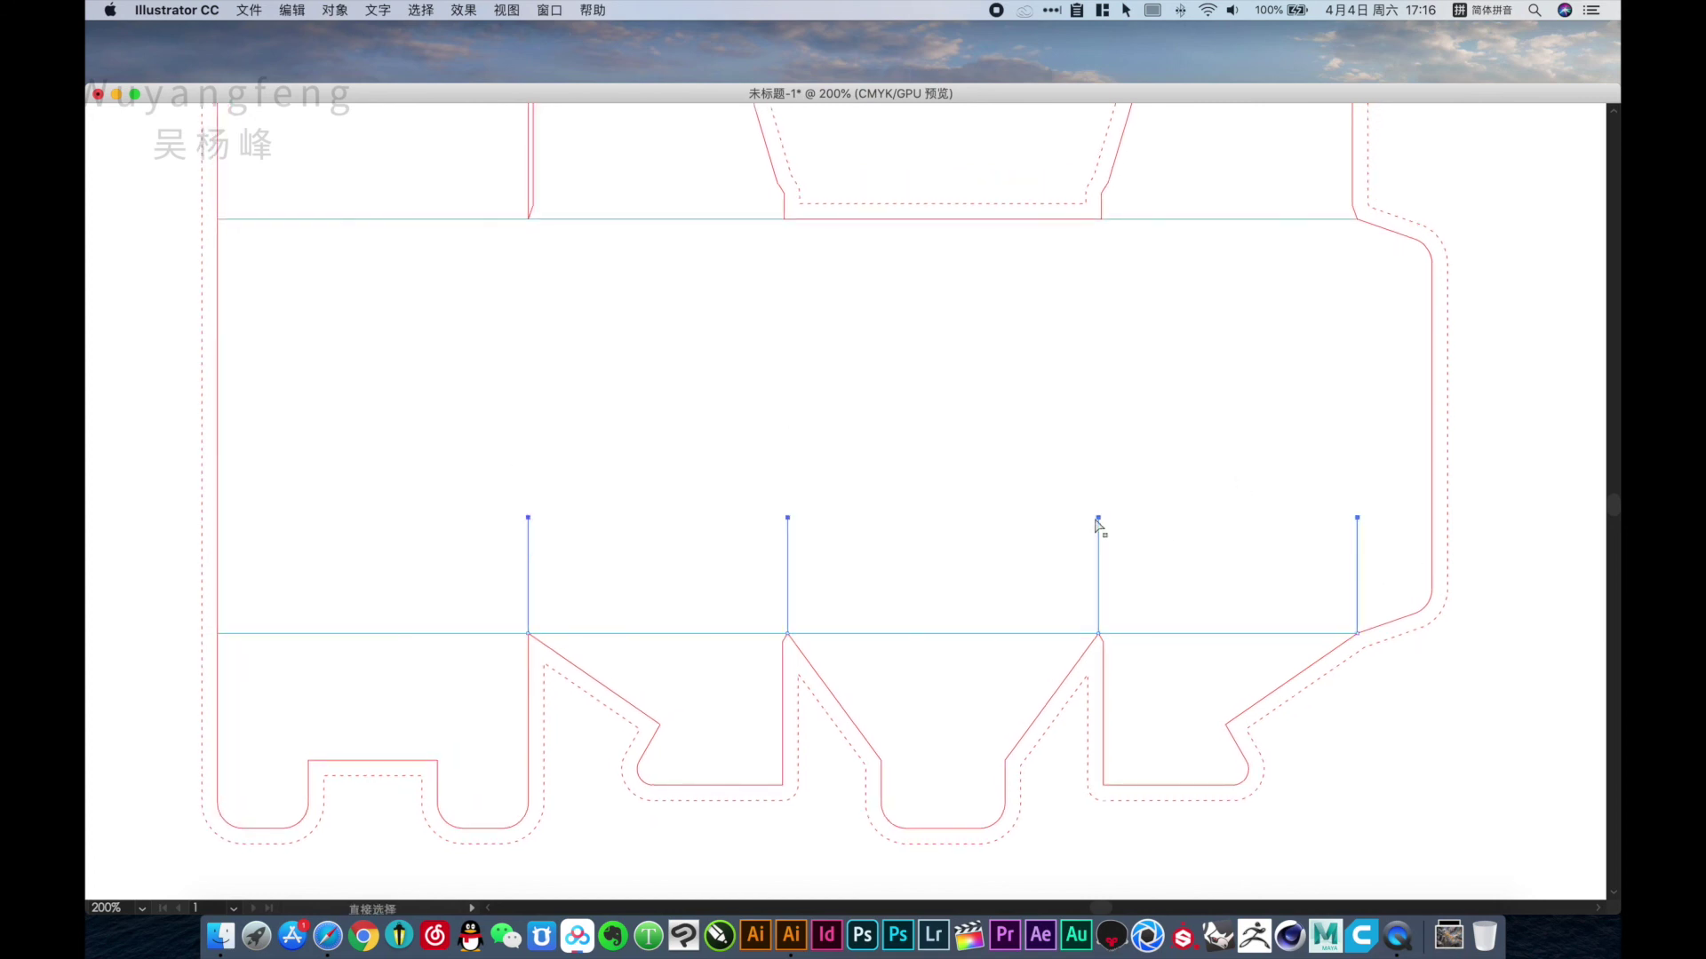
{"action": "left_click_drag", "start_coordinate": [1098, 519], "coordinate": [1104, 222]}
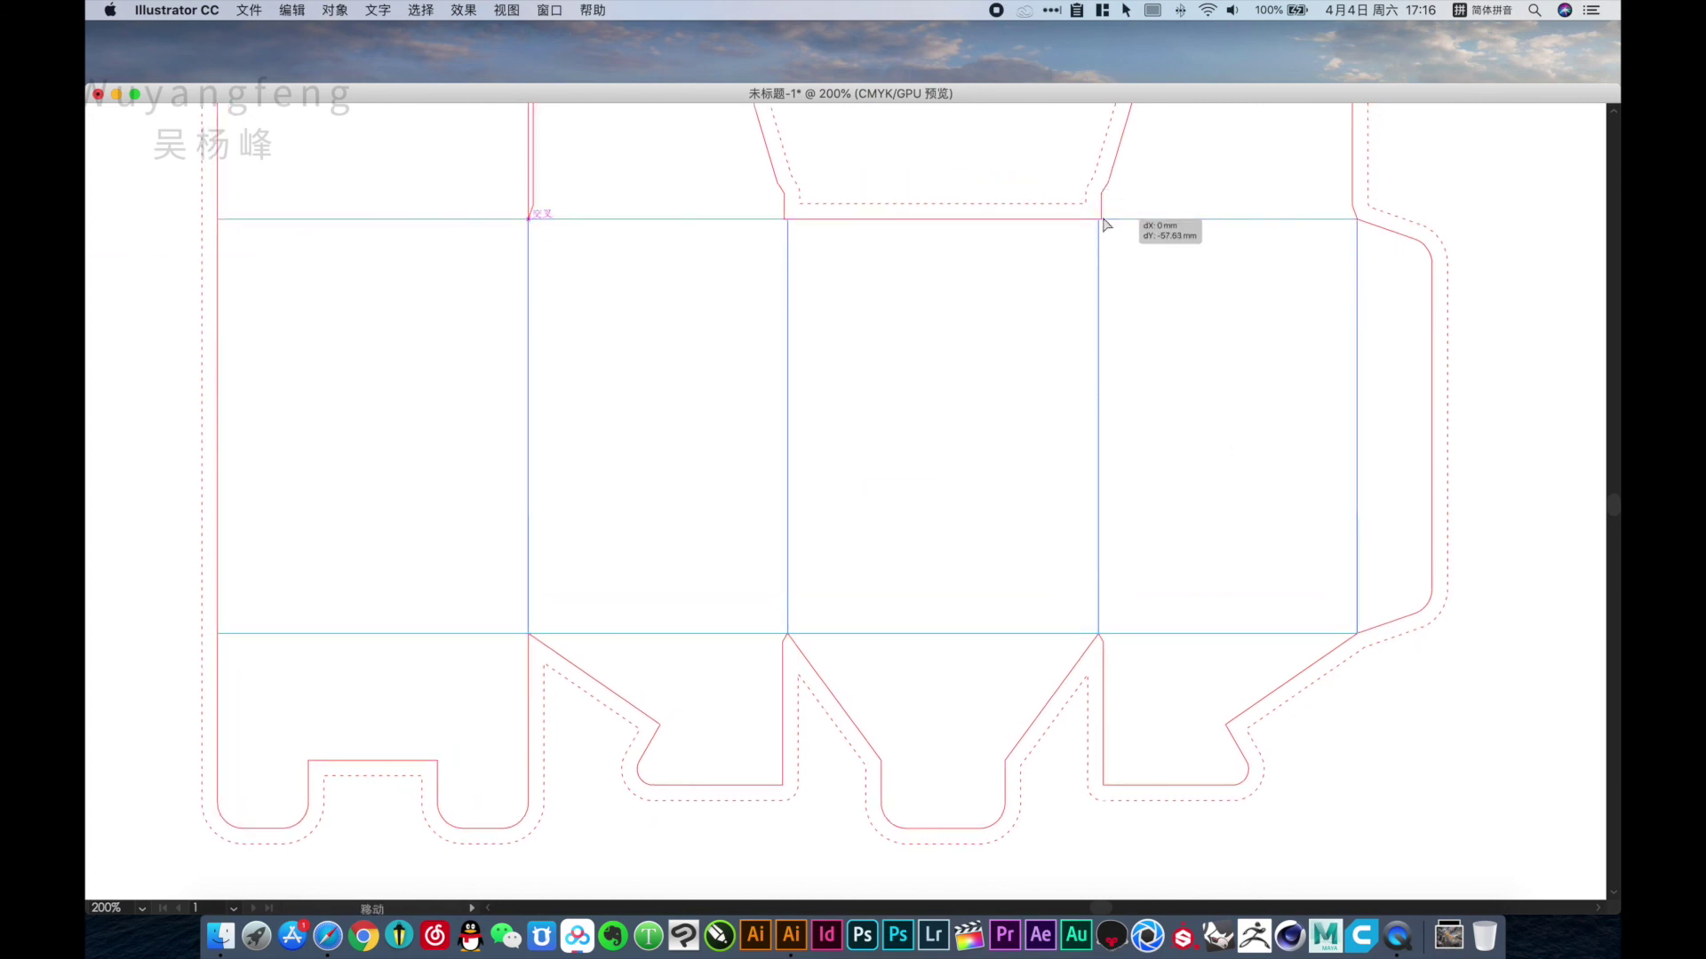
{"action": "left_click", "coordinate": [1173, 333]}
{"action": "left_click", "coordinate": [844, 352], "text": "alt"}
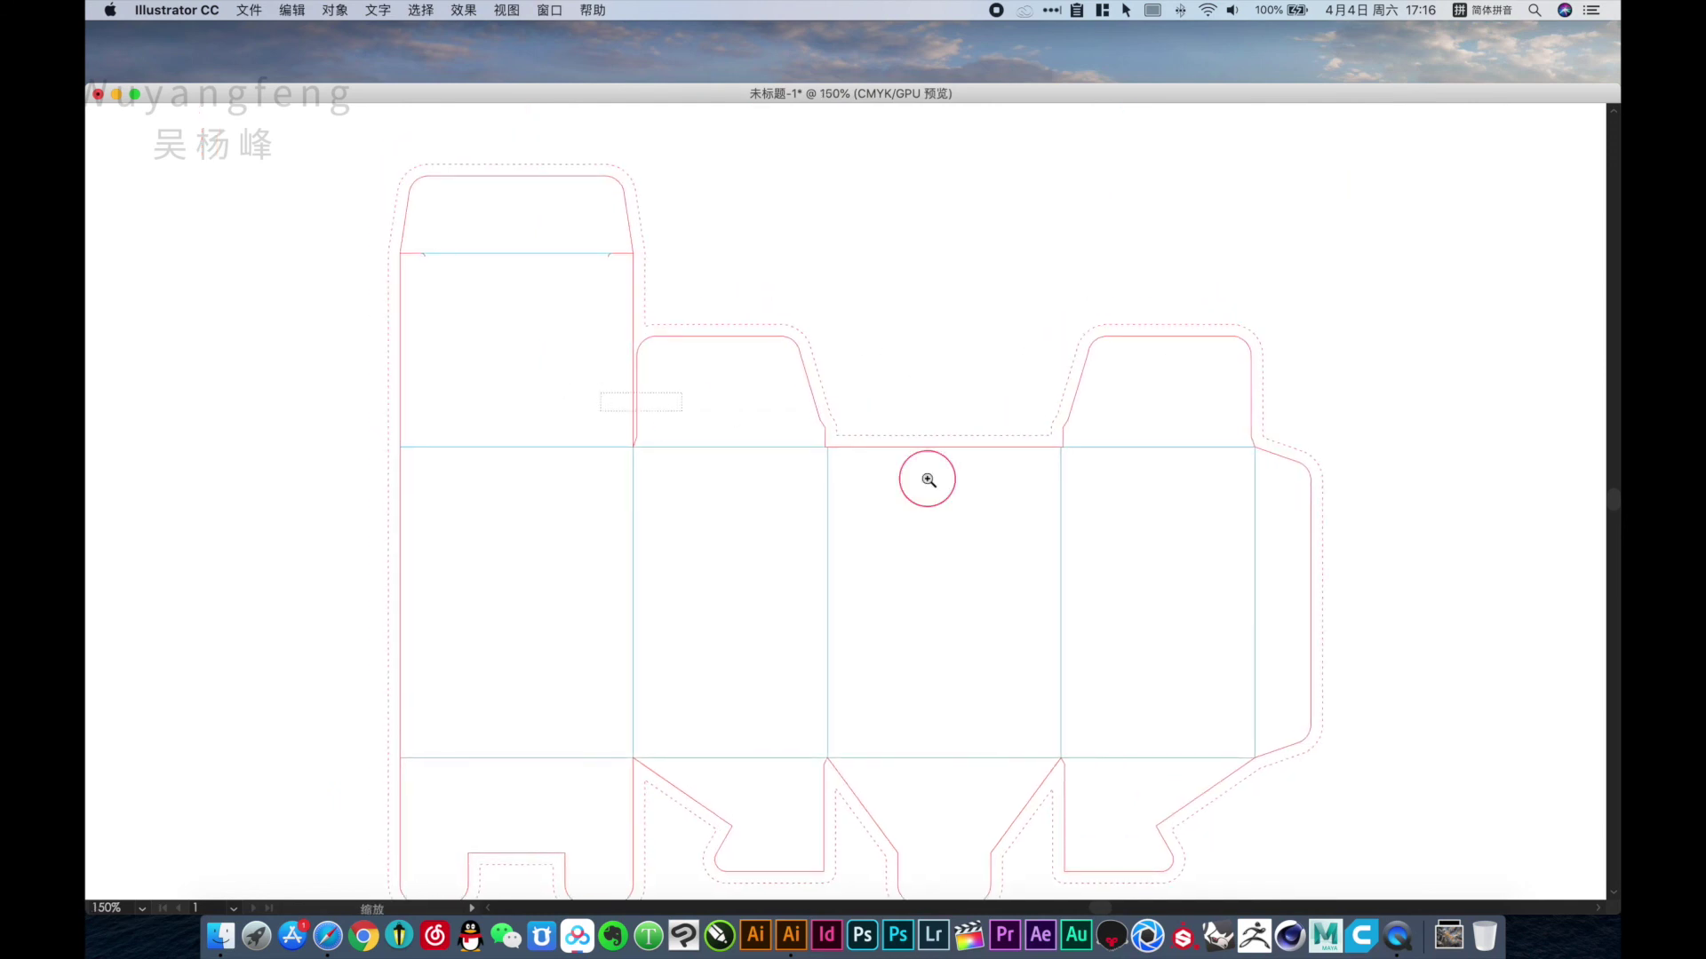
{"action": "left_click_drag", "start_coordinate": [926, 480], "coordinate": [1175, 520]}
Inspect the fold joins across the dieline and select the box dieline.
{"action": "left_click", "coordinate": [862, 484], "text": "alt"}
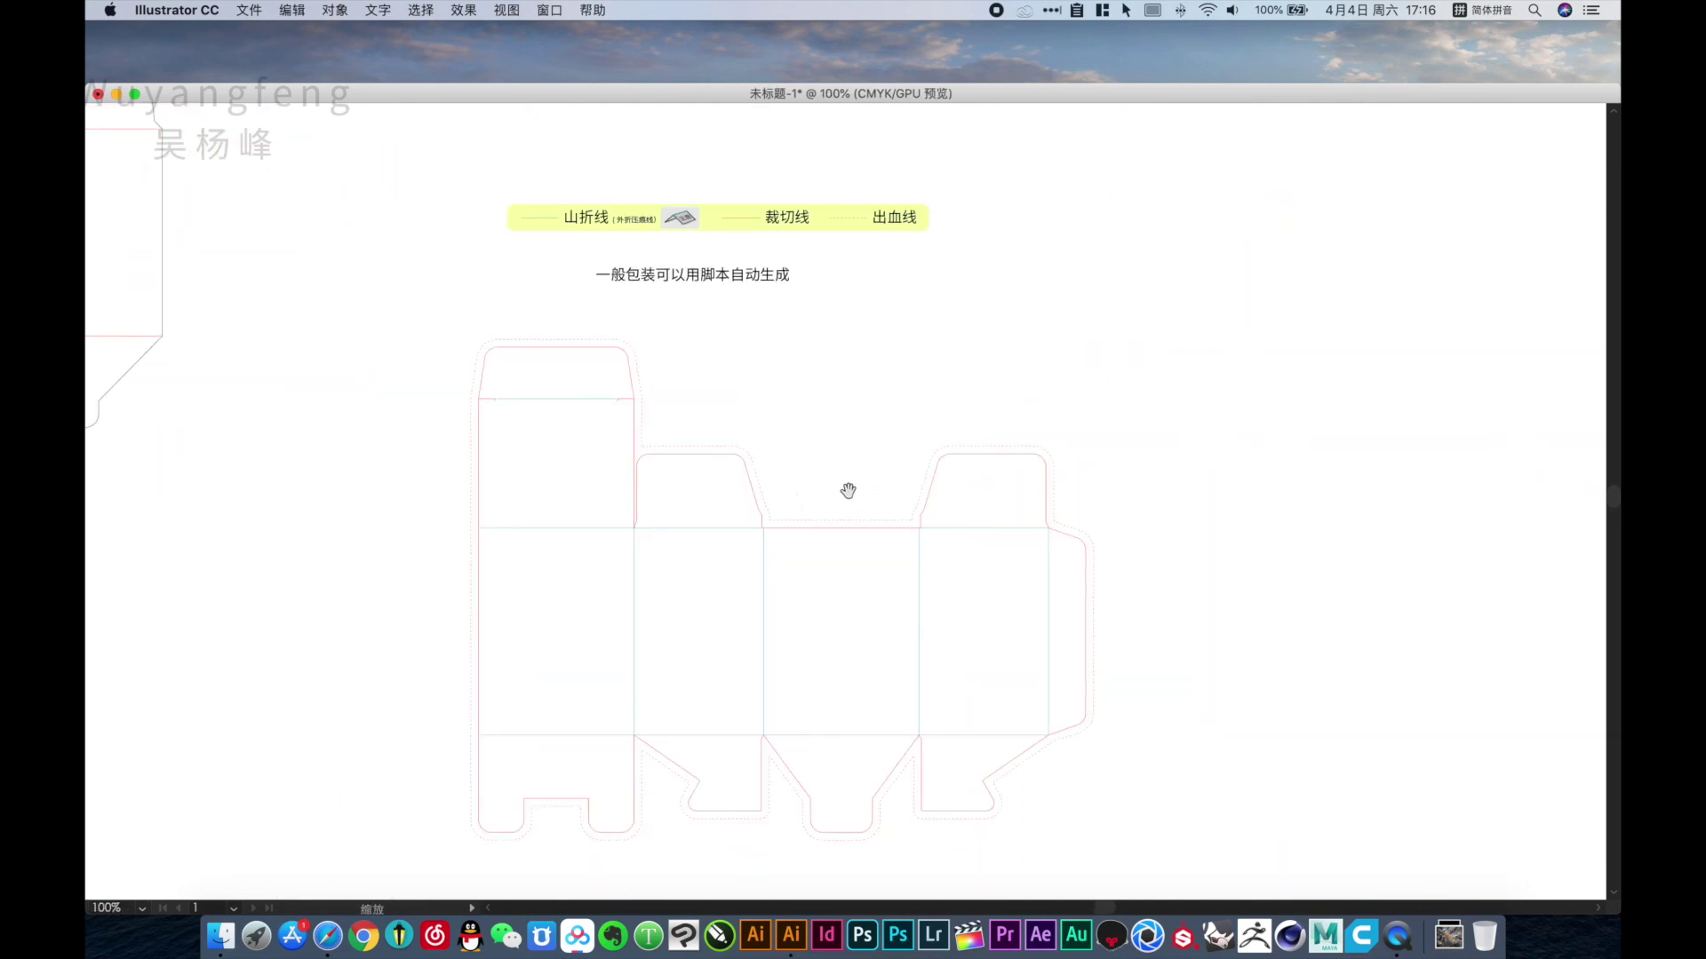
{"action": "left_click_drag", "start_coordinate": [846, 488], "coordinate": [888, 382]}
{"action": "mouse_move", "coordinate": [497, 350]}
{"action": "left_mouse_down"}
{"action": "mouse_move", "coordinate": [1279, 742]}
{"action": "mouse_move", "coordinate": [971, 533]}
{"action": "left_mouse_up"}
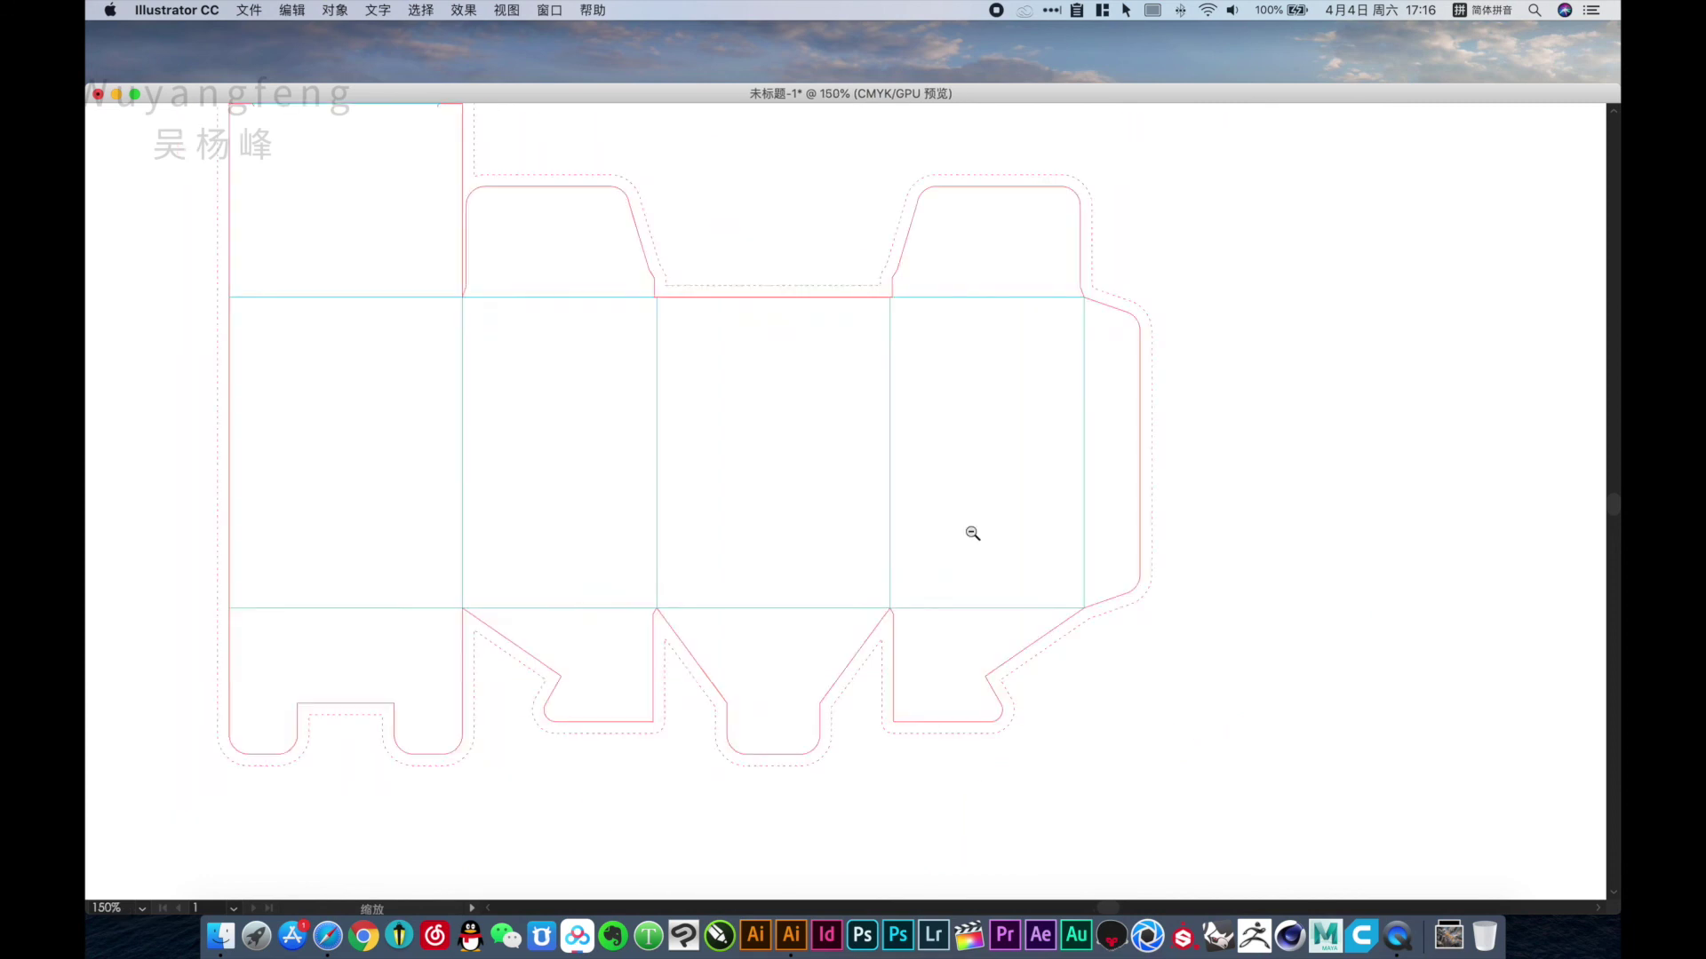
{"action": "left_click_drag", "start_coordinate": [1166, 441], "coordinate": [1270, 418]}
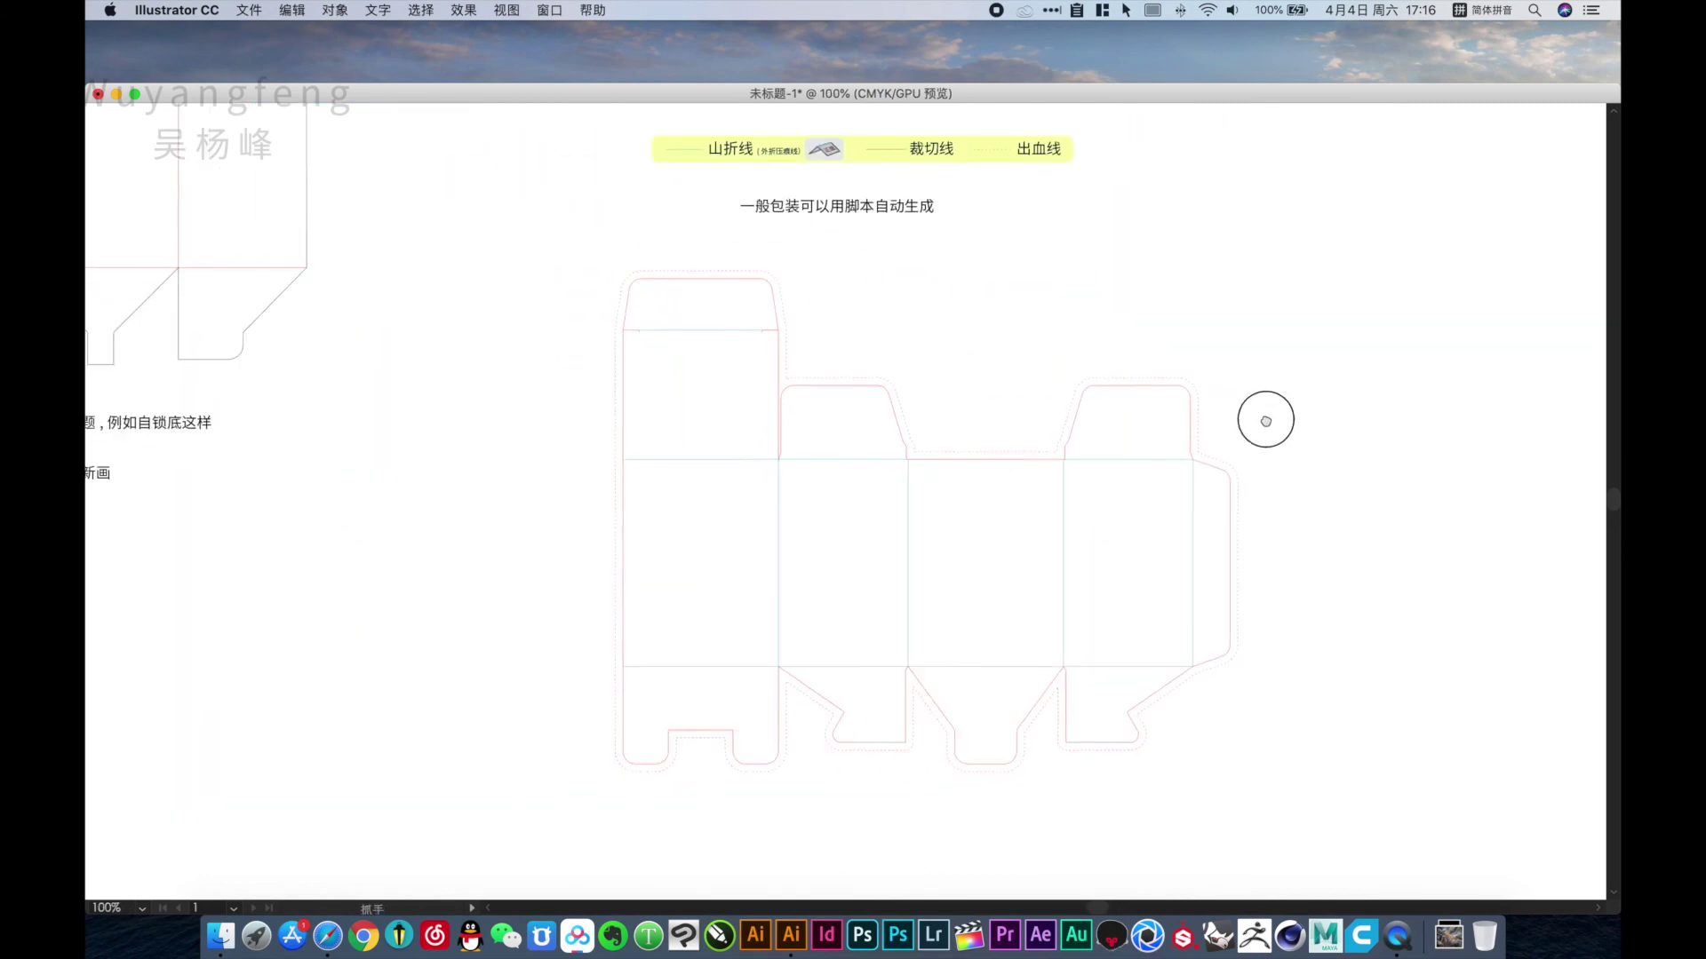
{"action": "left_click", "coordinate": [639, 295]}
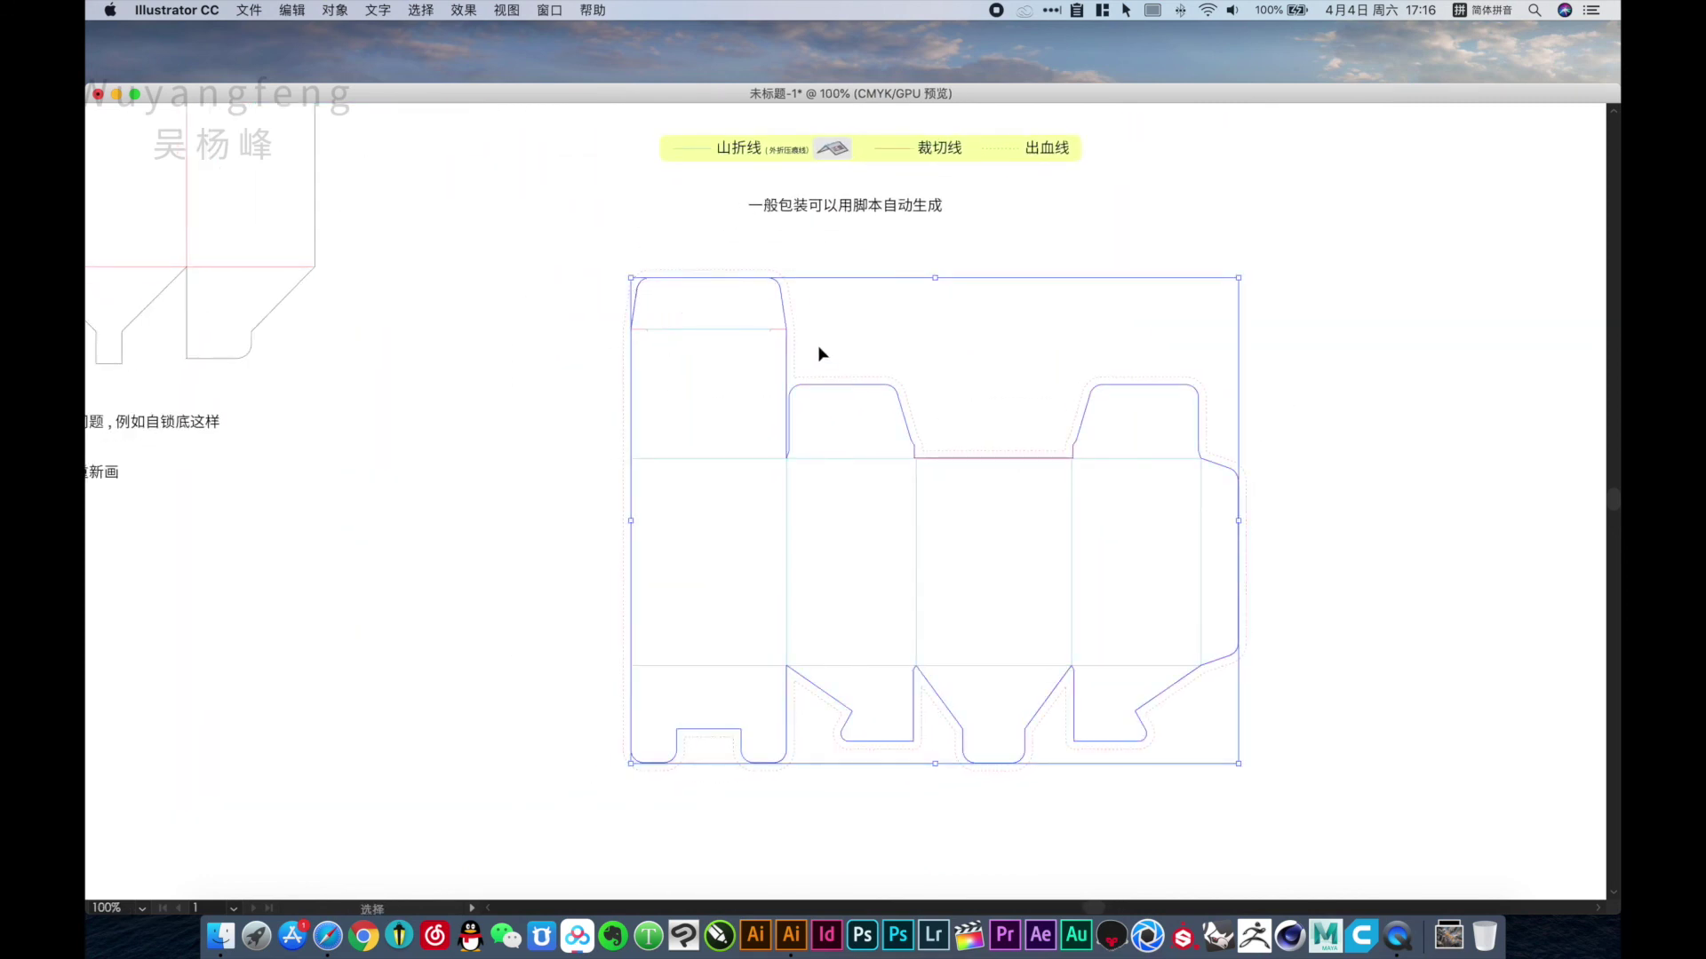
{"action": "left_click", "coordinate": [836, 333]}
Undo the last edit and drag the caption 一般包装可以用脚本自动生成 off to the right.
{"action": "key", "text": "ctrl+z"}
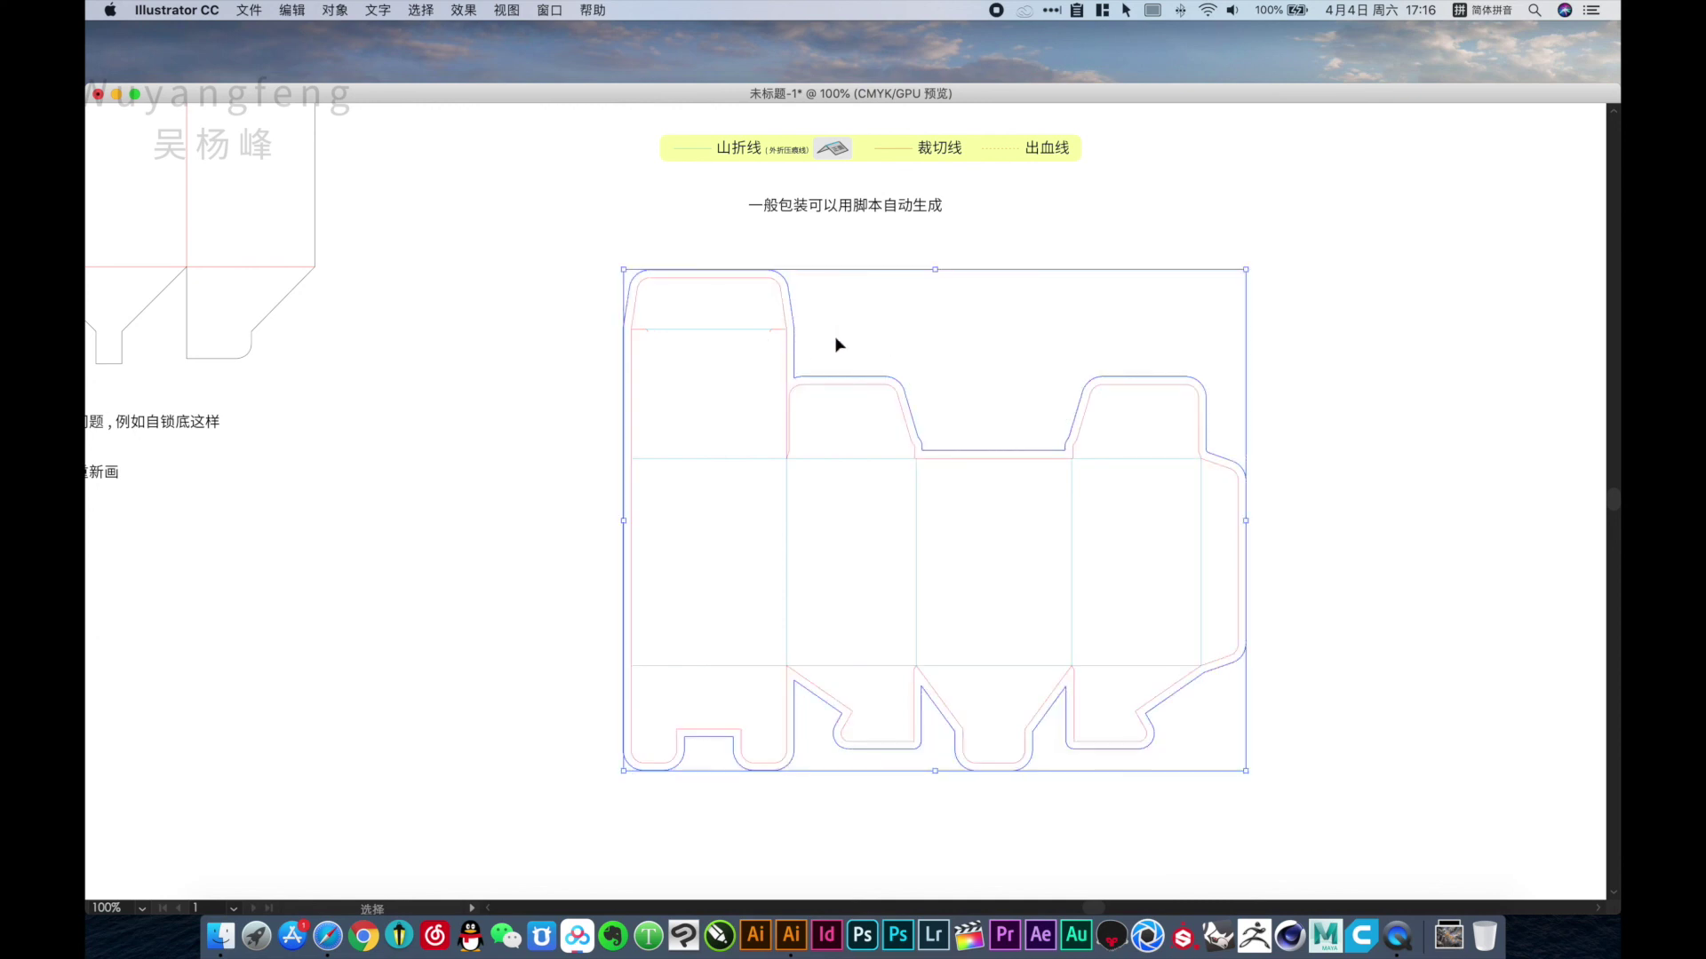
{"action": "left_click", "coordinate": [862, 327]}
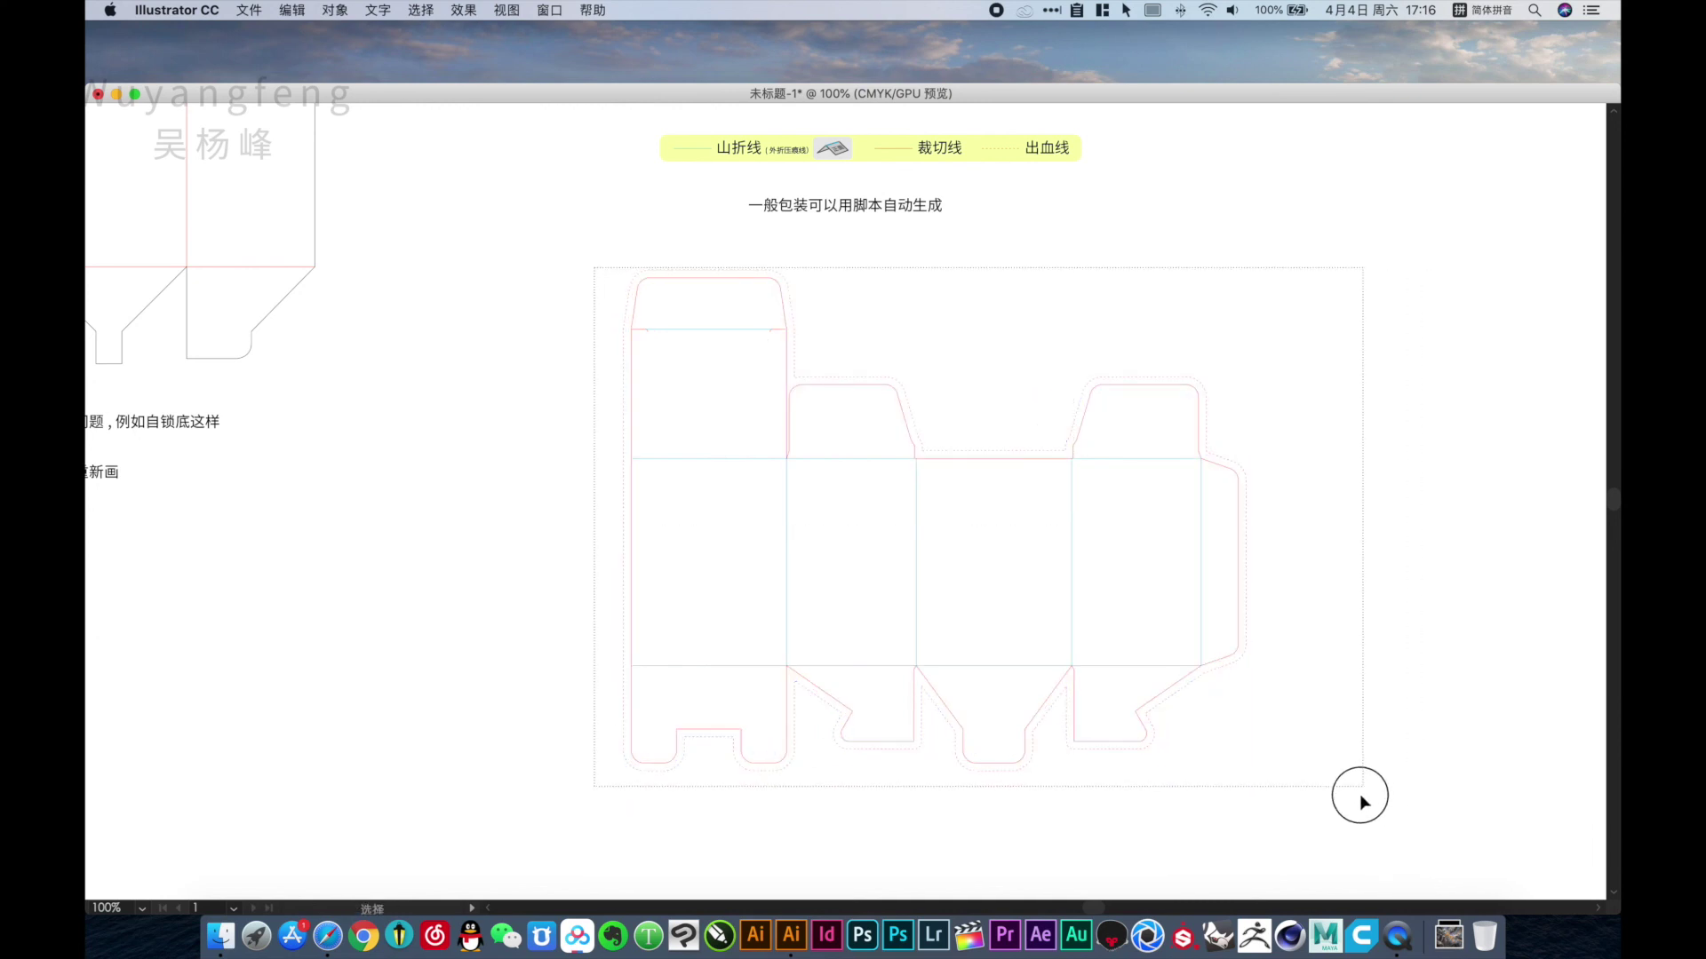
{"action": "left_click_drag", "start_coordinate": [595, 269], "coordinate": [1357, 807]}
{"action": "left_click", "coordinate": [1390, 807]}
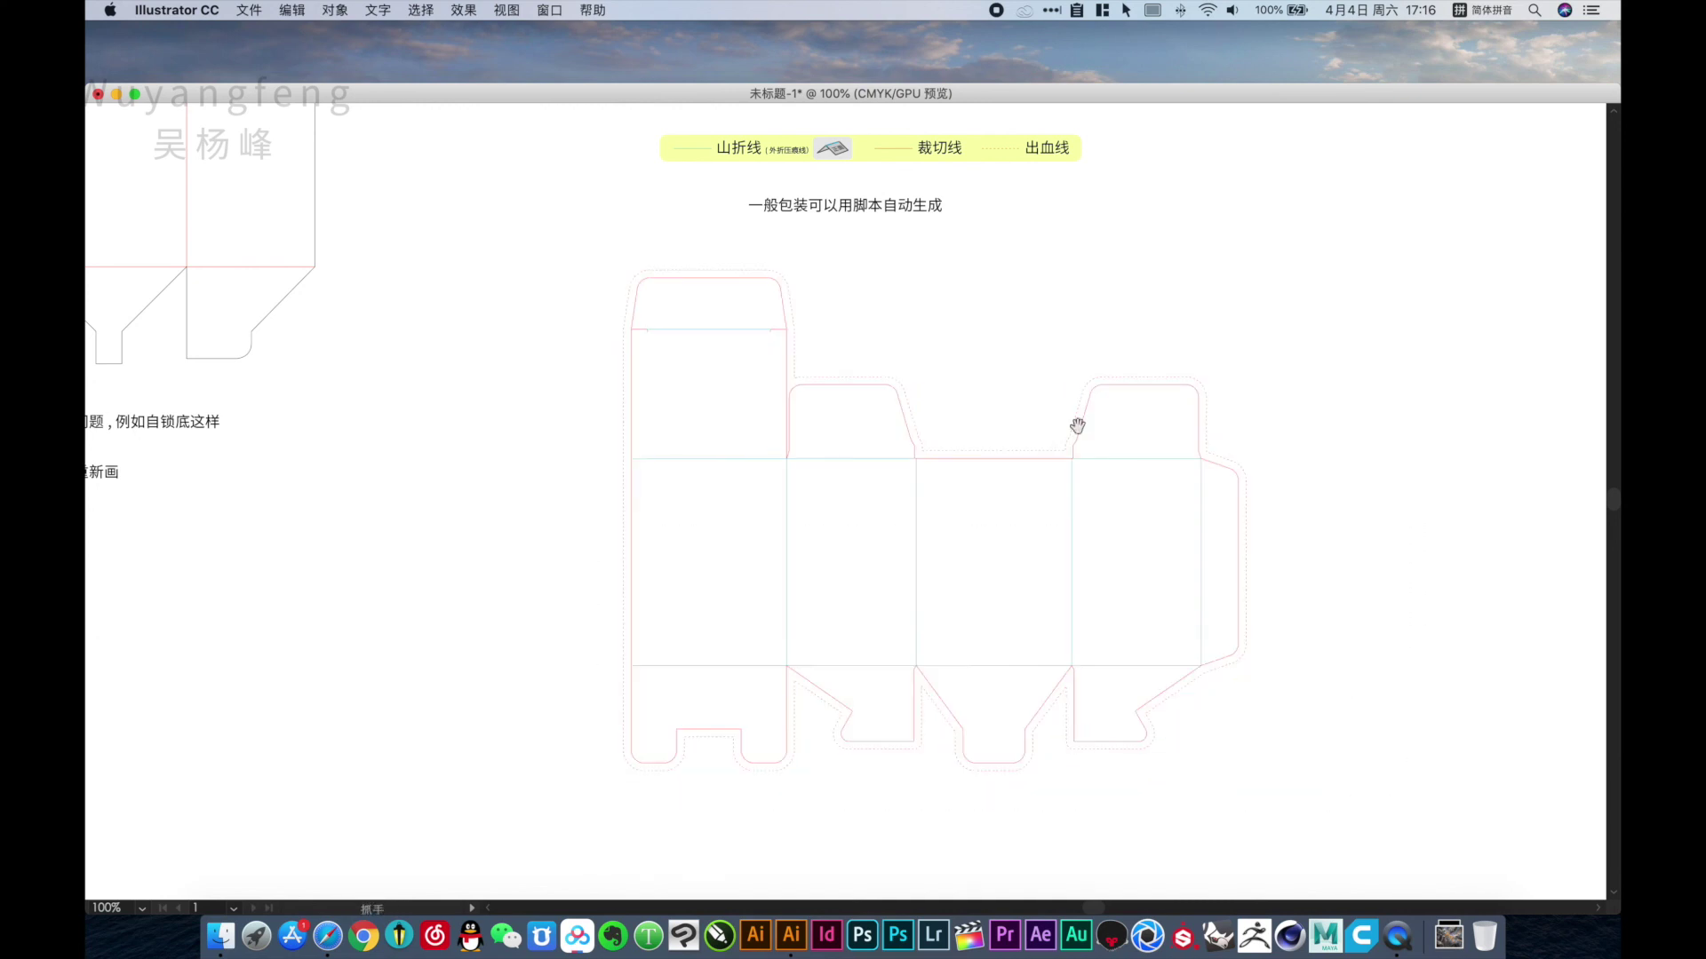
{"action": "left_click_drag", "start_coordinate": [958, 286], "coordinate": [1008, 442]}
{"action": "left_click", "coordinate": [928, 362]}
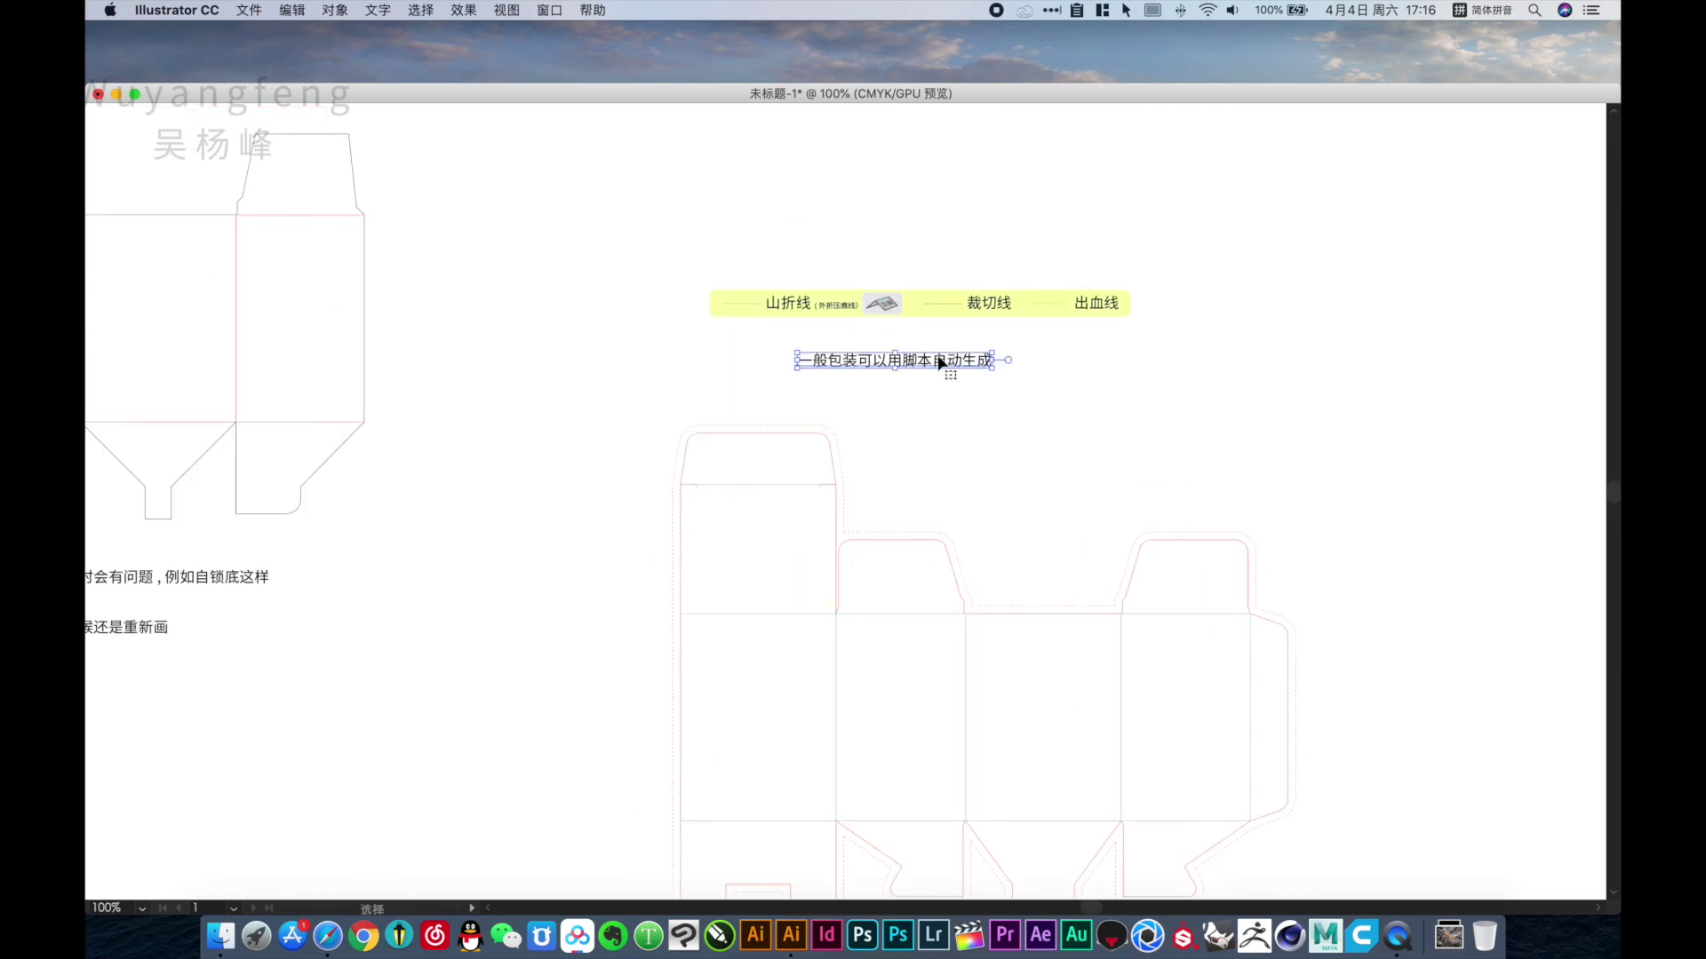
{"action": "key", "text": "space"}
{"action": "mouse_move", "coordinate": [935, 362]}
{"action": "left_mouse_down"}
{"action": "mouse_move", "coordinate": [1422, 391]}
{"action": "mouse_move", "coordinate": [1451, 356]}
{"action": "left_mouse_up"}
Shift the dieline up and left, then zoom out to 50%.
{"action": "scroll", "coordinate": [1244, 453], "scroll_direction": "down", "scroll_amount": 3}
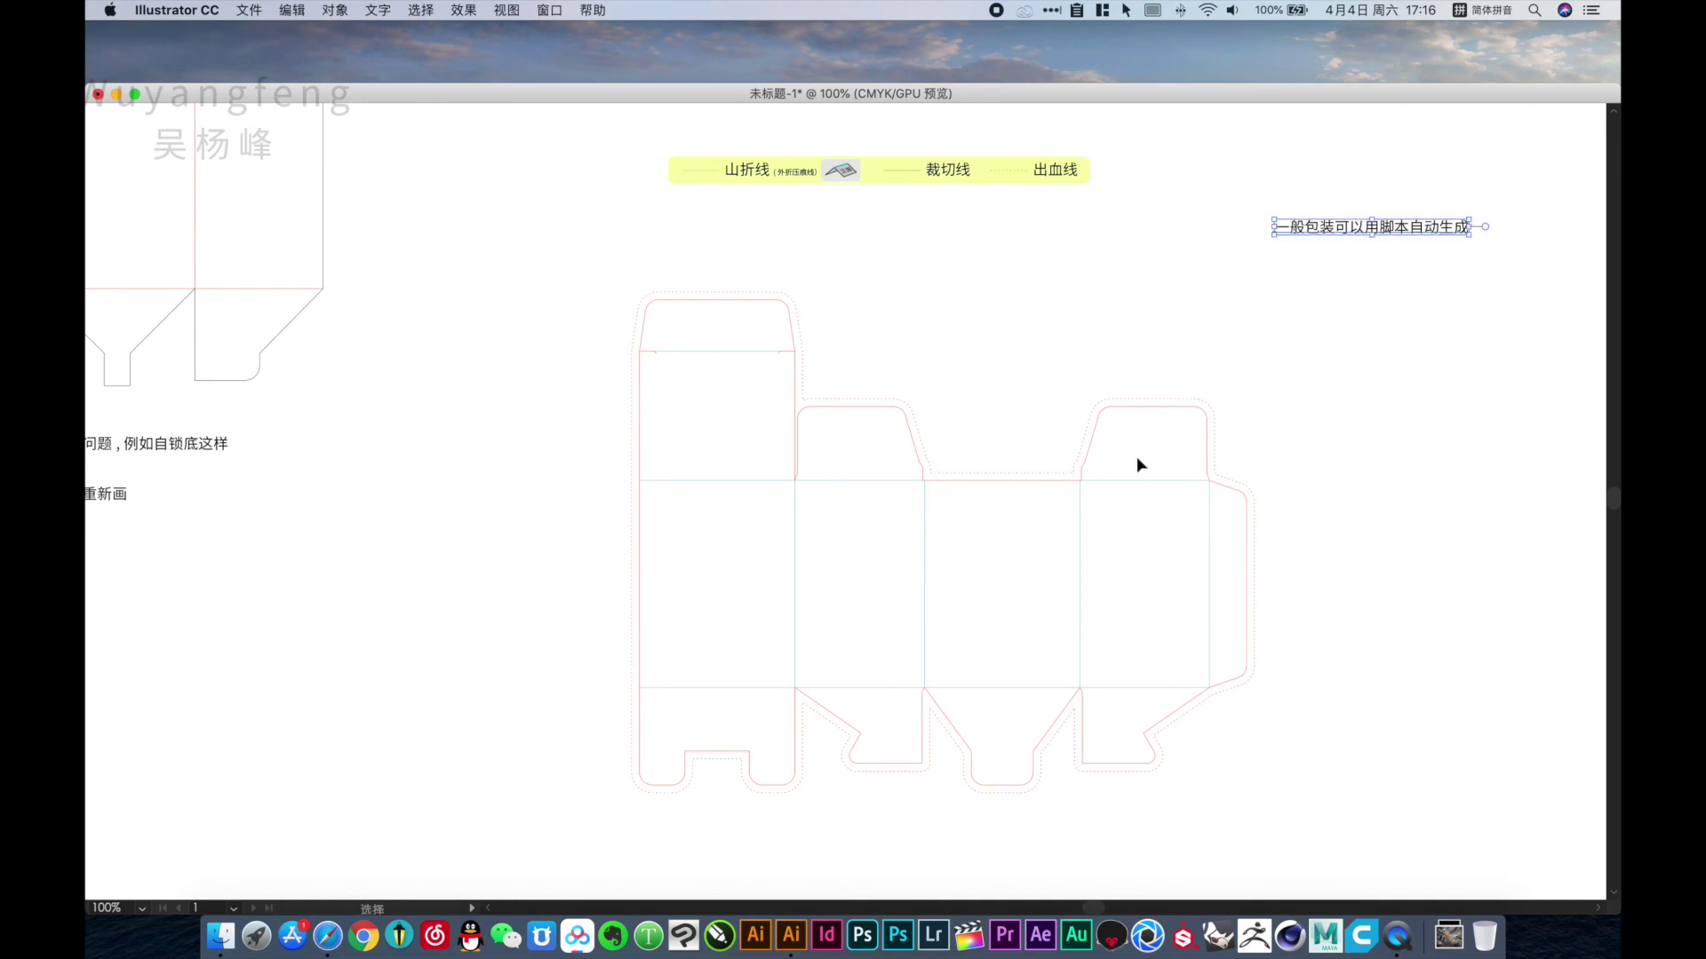
{"action": "left_click_drag", "start_coordinate": [1111, 411], "coordinate": [1037, 333]}
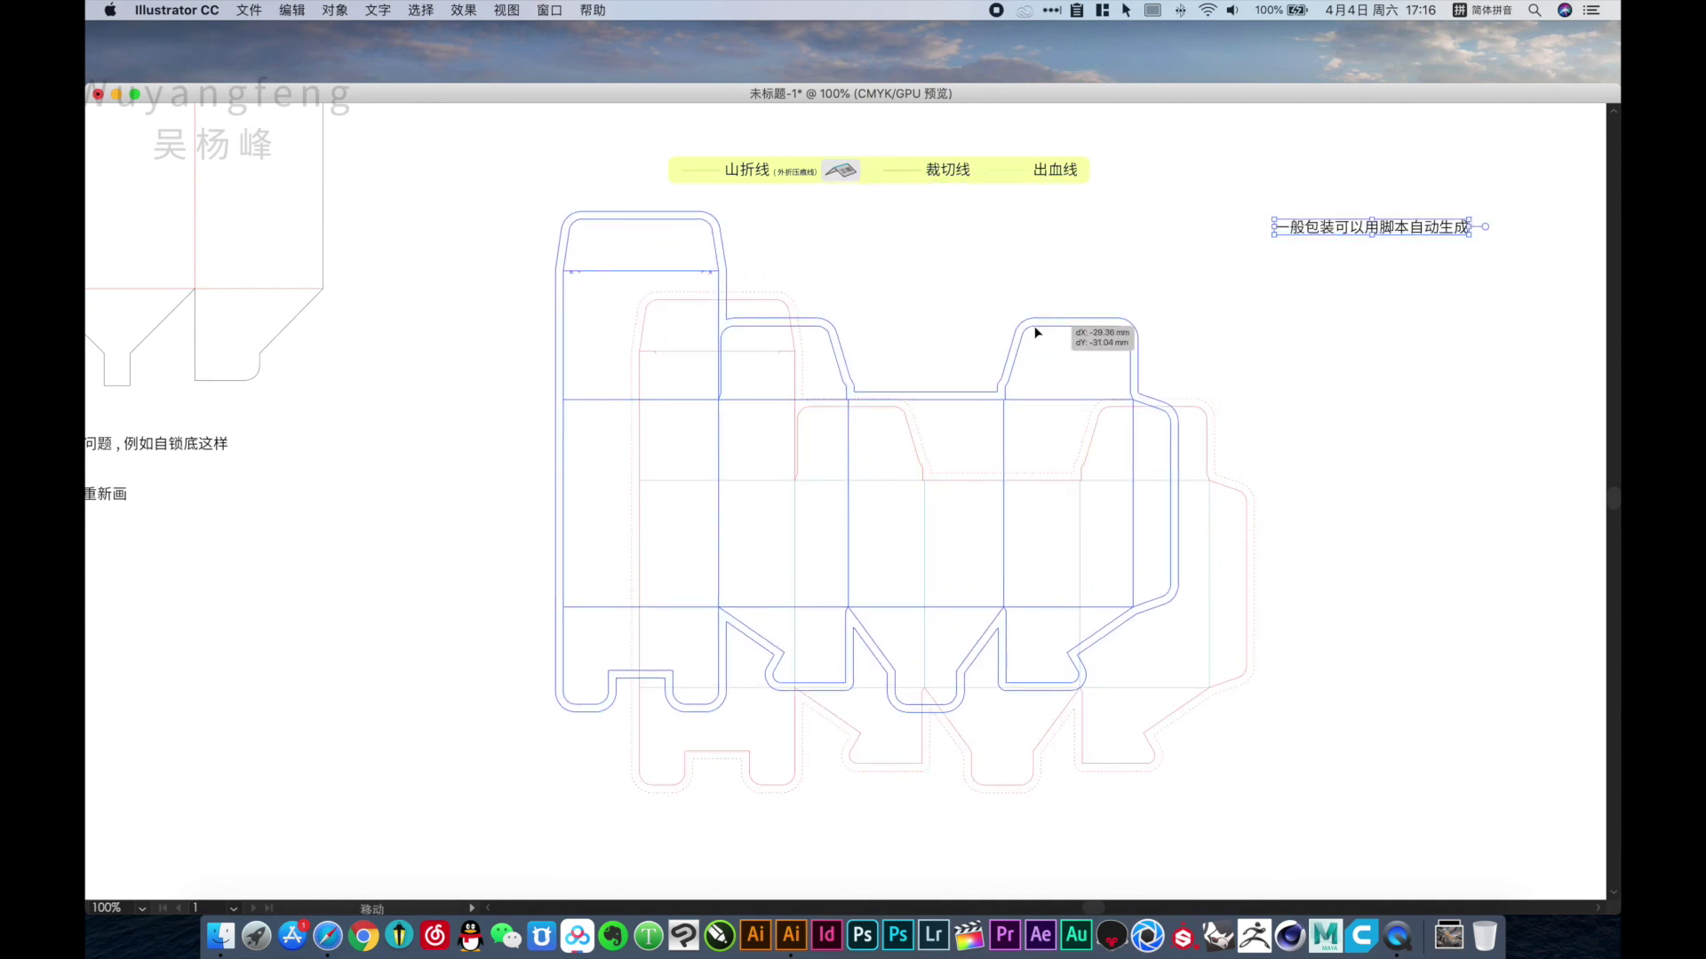
{"action": "left_click_drag", "start_coordinate": [1021, 271], "coordinate": [1120, 394]}
{"action": "key", "text": "z"}
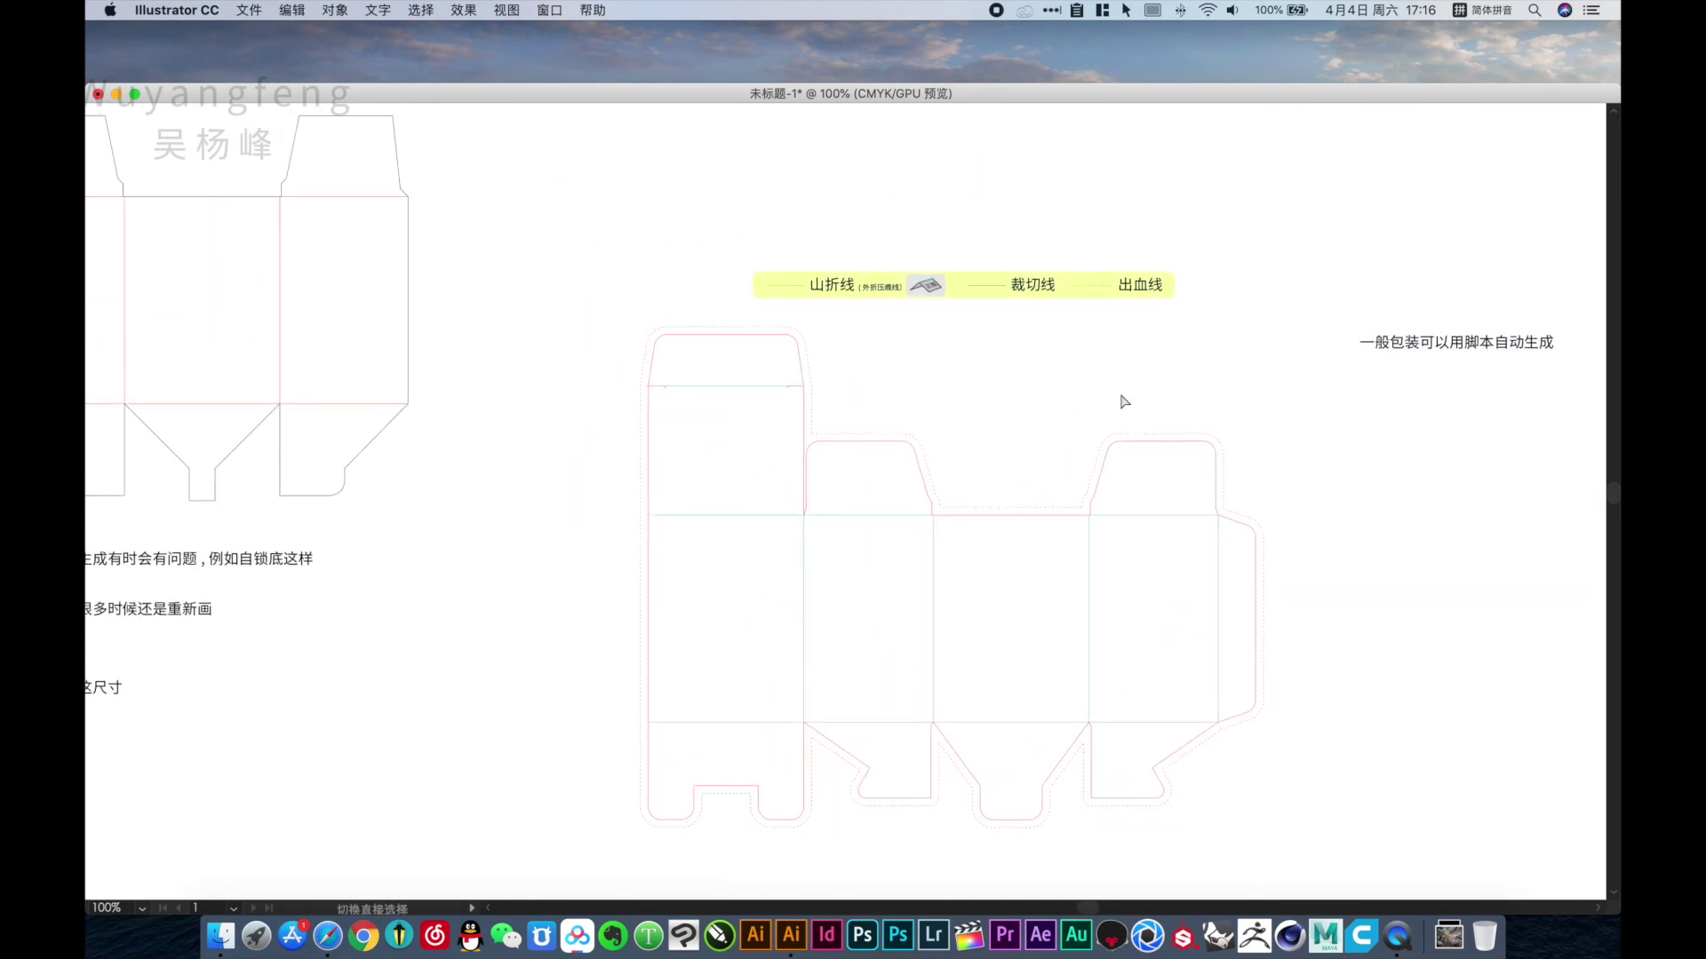
{"action": "left_click", "coordinate": [751, 491], "text": "alt"}
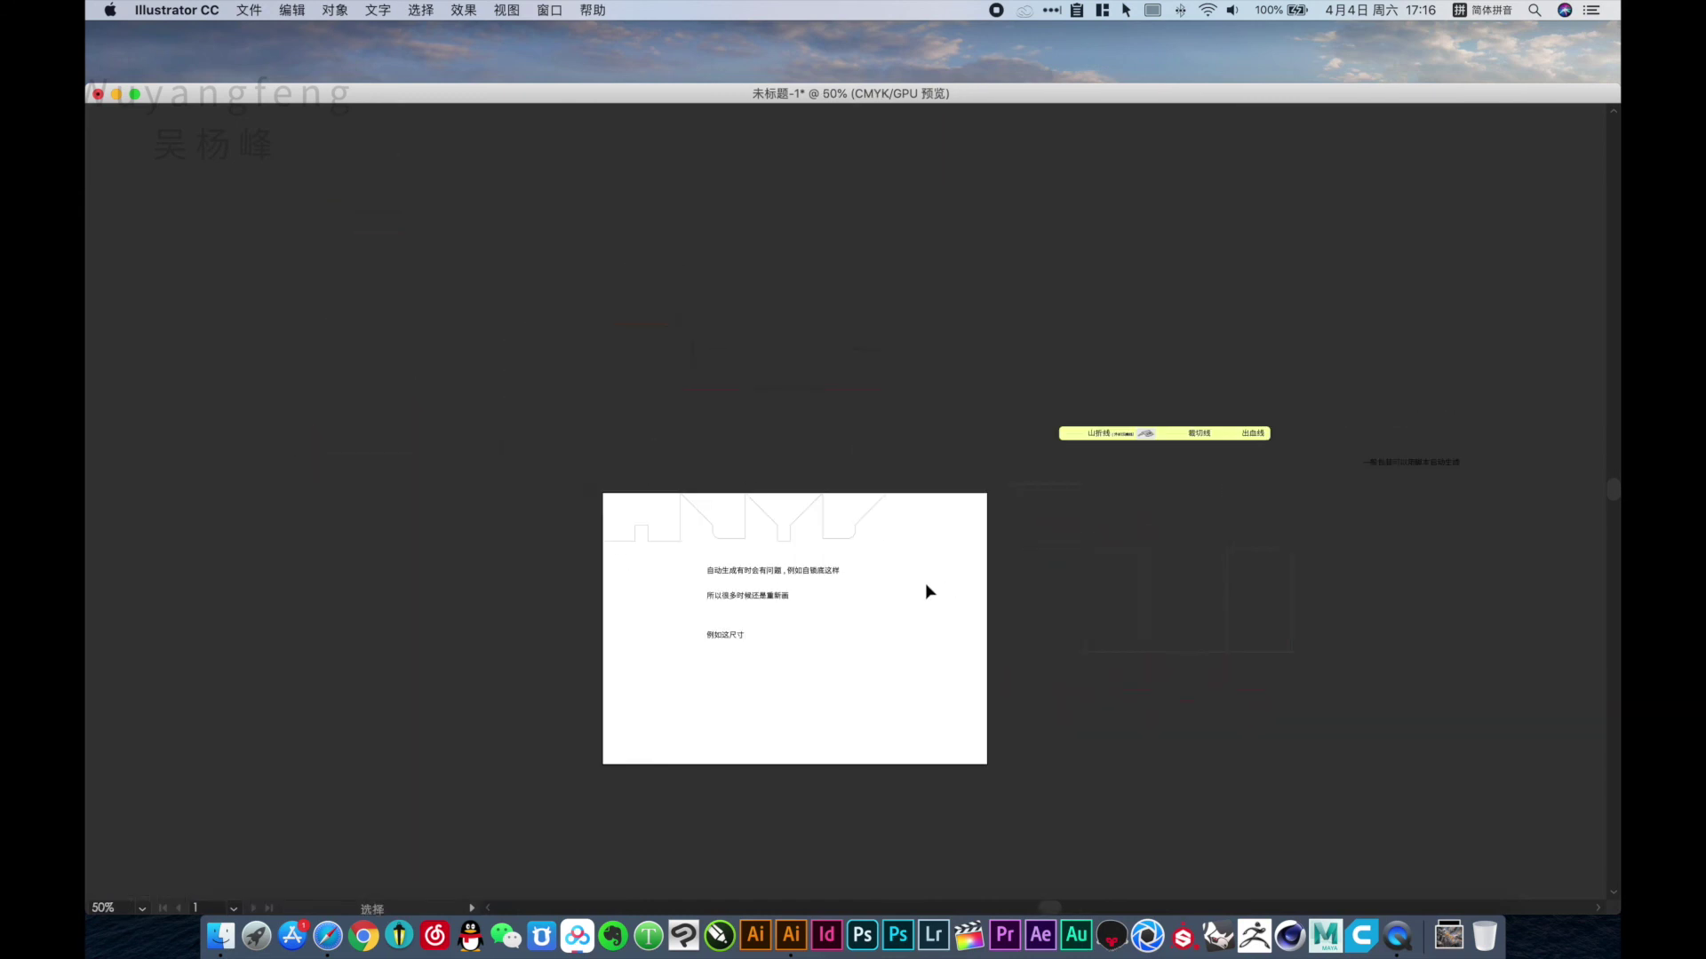
Draw a new artboard around the dieline and legend, removing the old artboard and artwork.
{"action": "key", "text": "shift+o"}
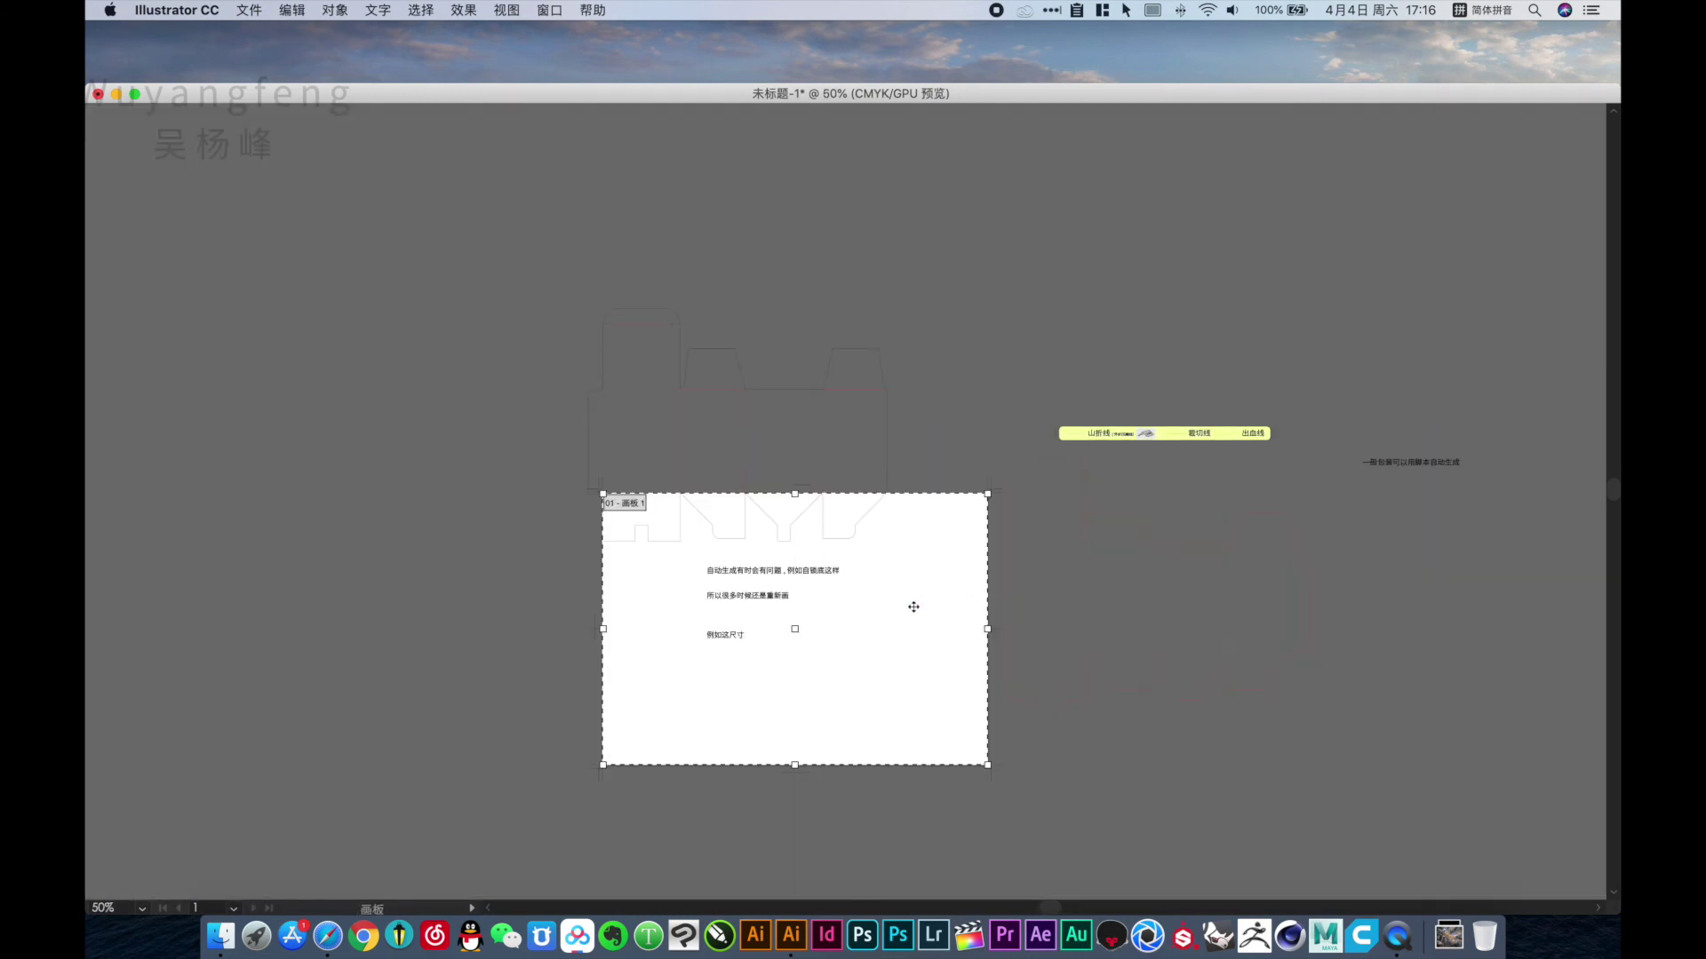
{"action": "left_click_drag", "start_coordinate": [1008, 369], "coordinate": [1356, 692]}
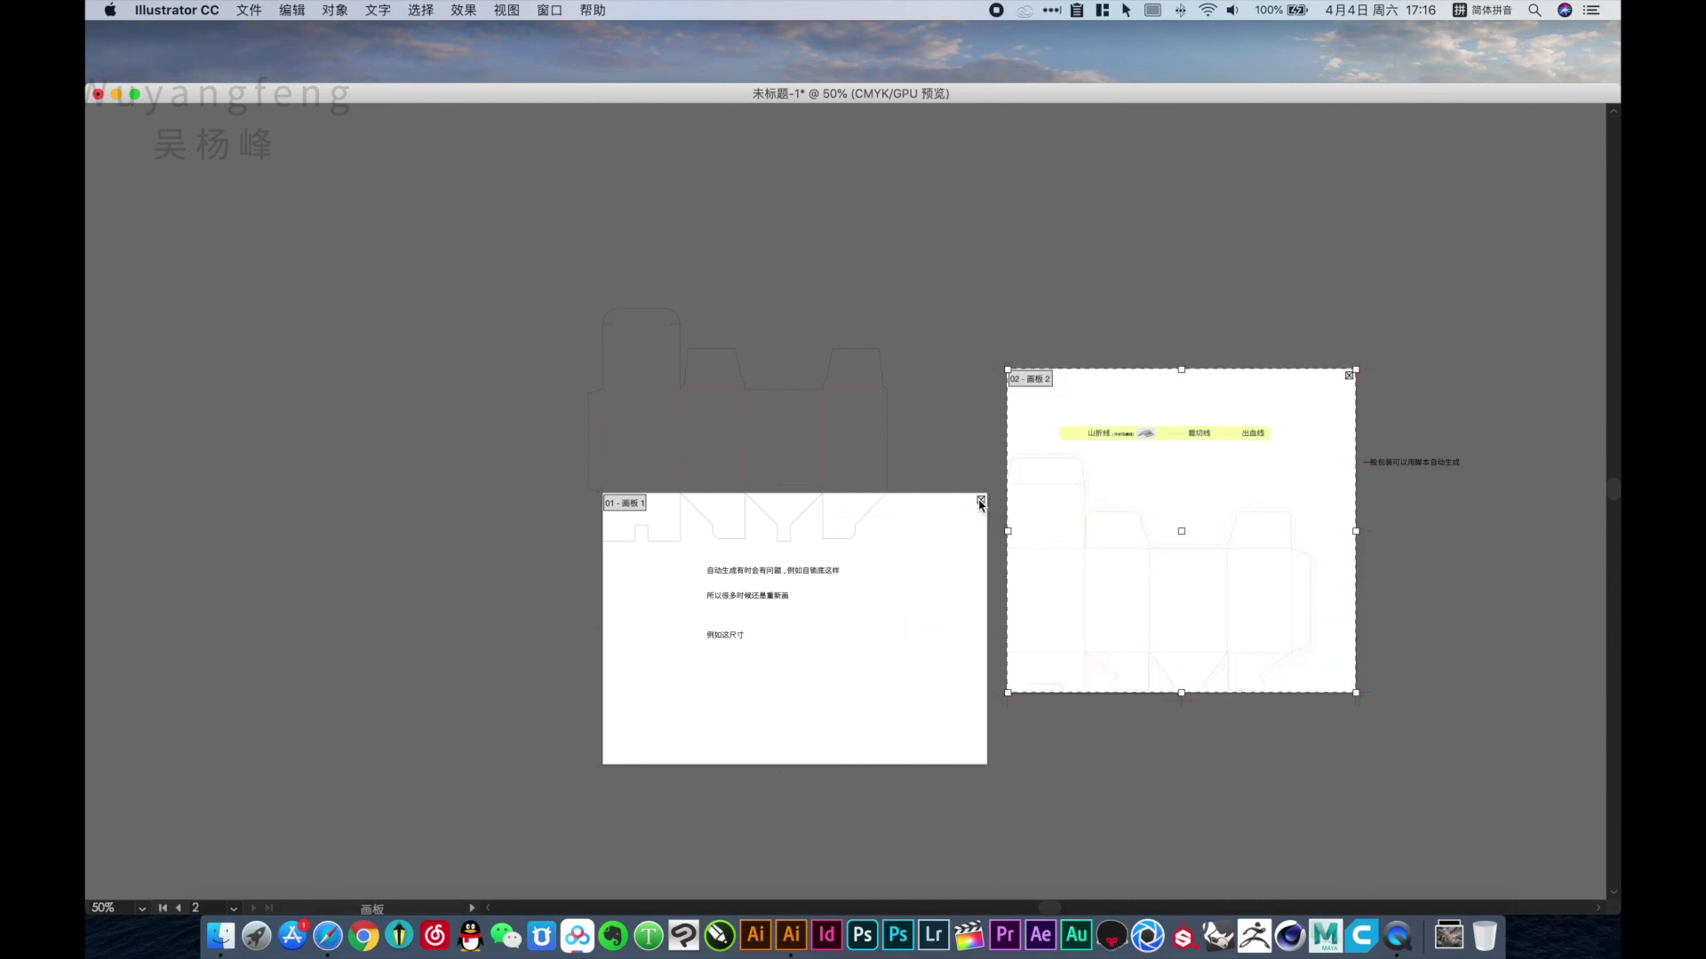
{"action": "left_click", "coordinate": [981, 499]}
{"action": "key", "text": "Escape"}
{"action": "left_click_drag", "start_coordinate": [915, 666], "coordinate": [813, 437]}
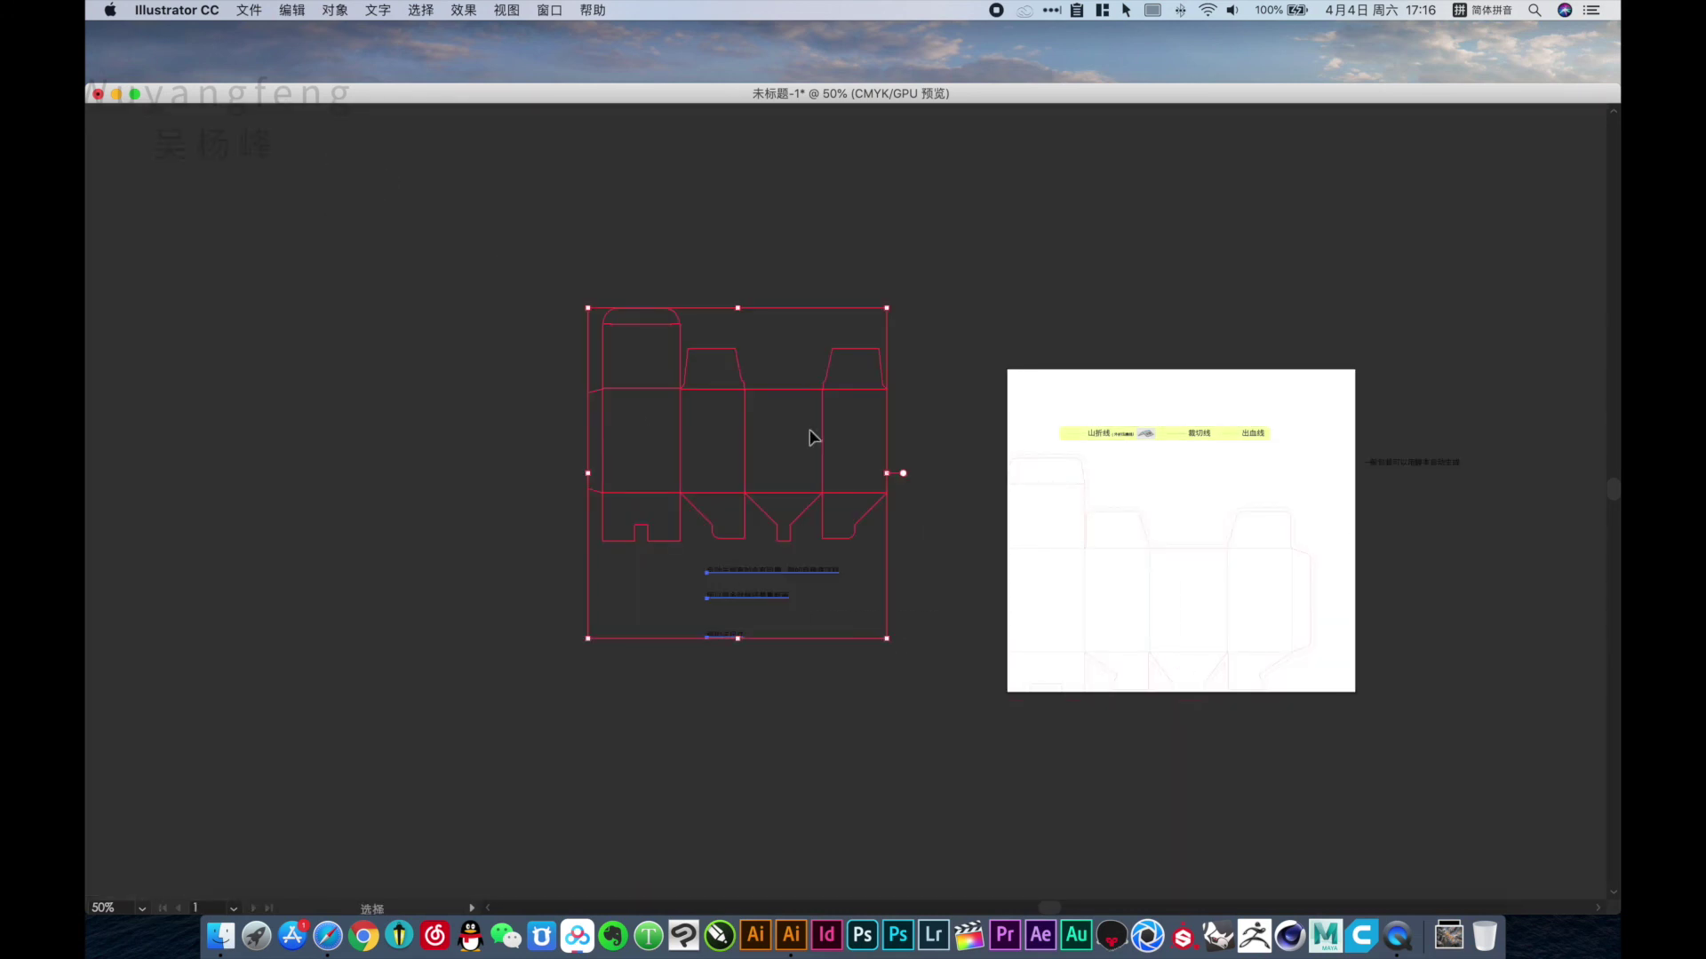
{"action": "key", "text": "ctrl+x"}
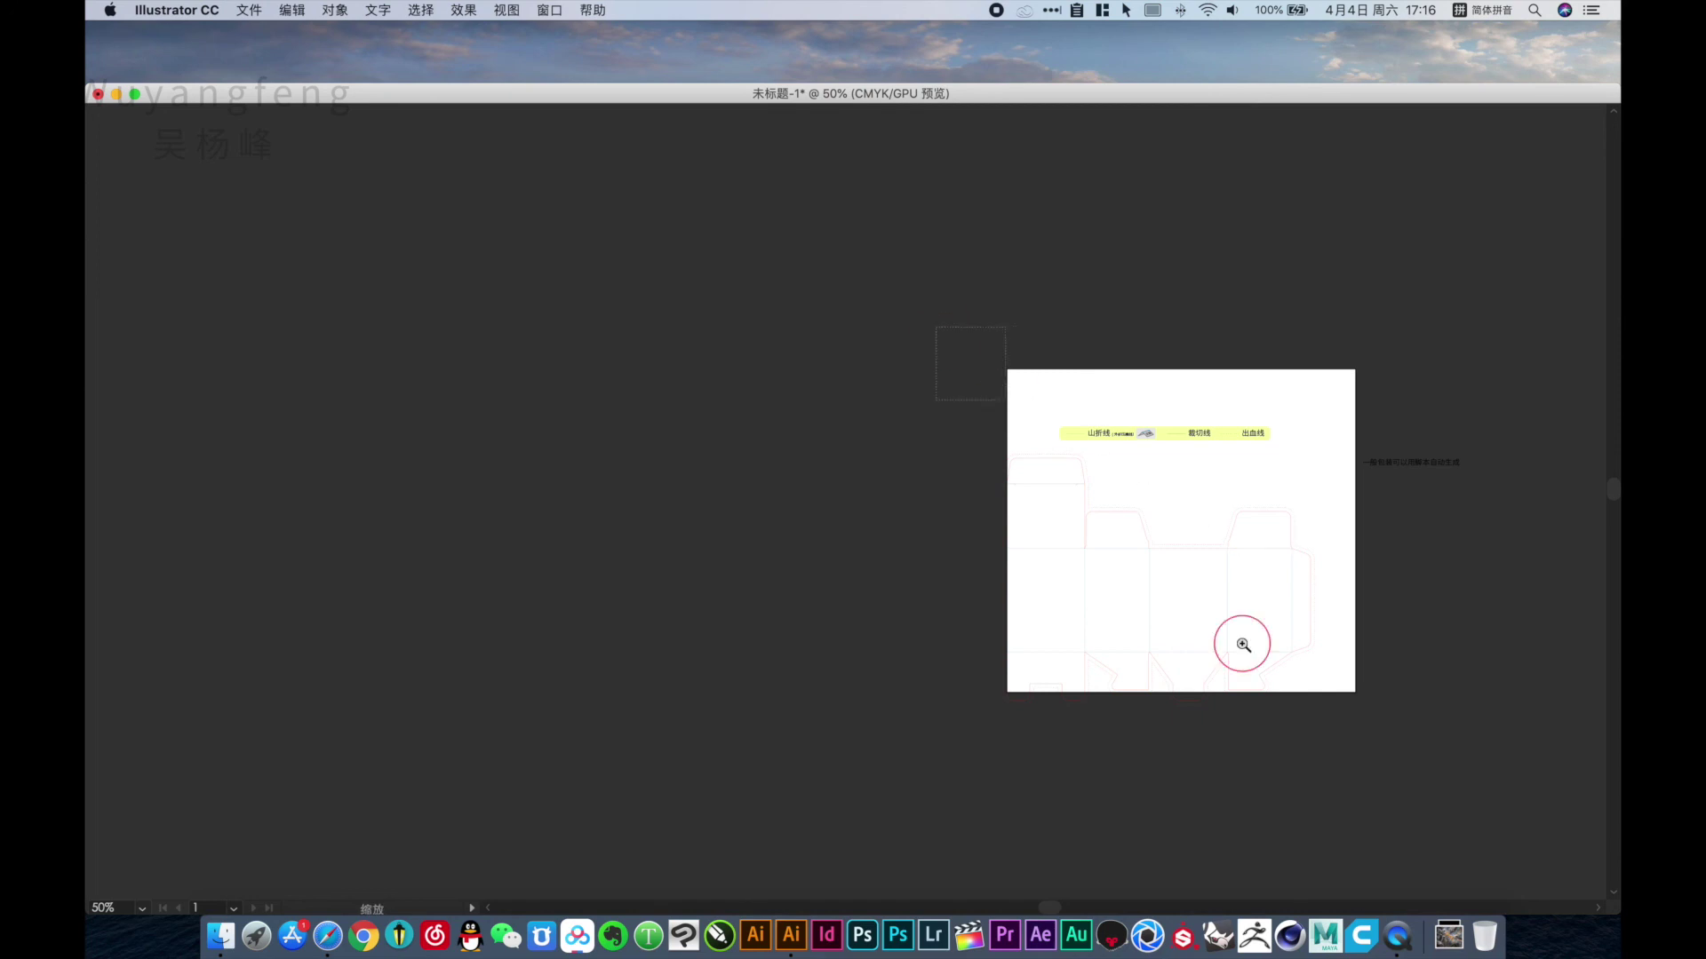
Extend the artboard upward so it encloses the whole dieline.
{"action": "left_click_drag", "start_coordinate": [1238, 639], "coordinate": [1094, 573]}
{"action": "key", "text": "shift+o"}
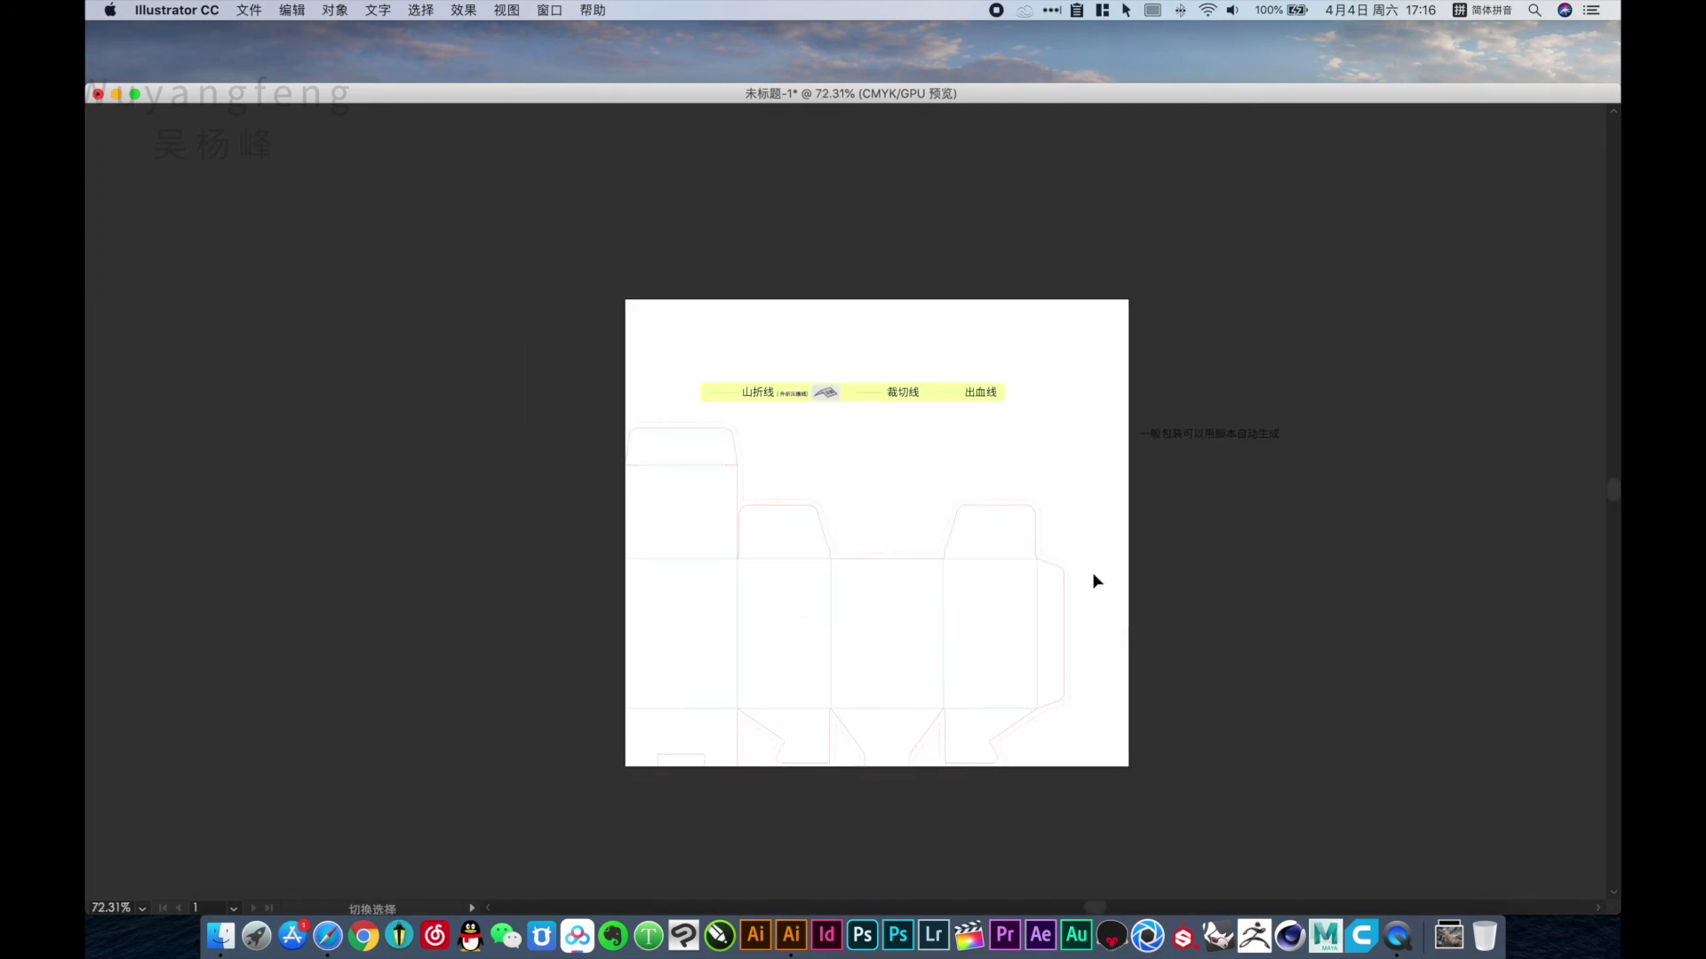
{"action": "key", "text": "ctrl+shift+v"}
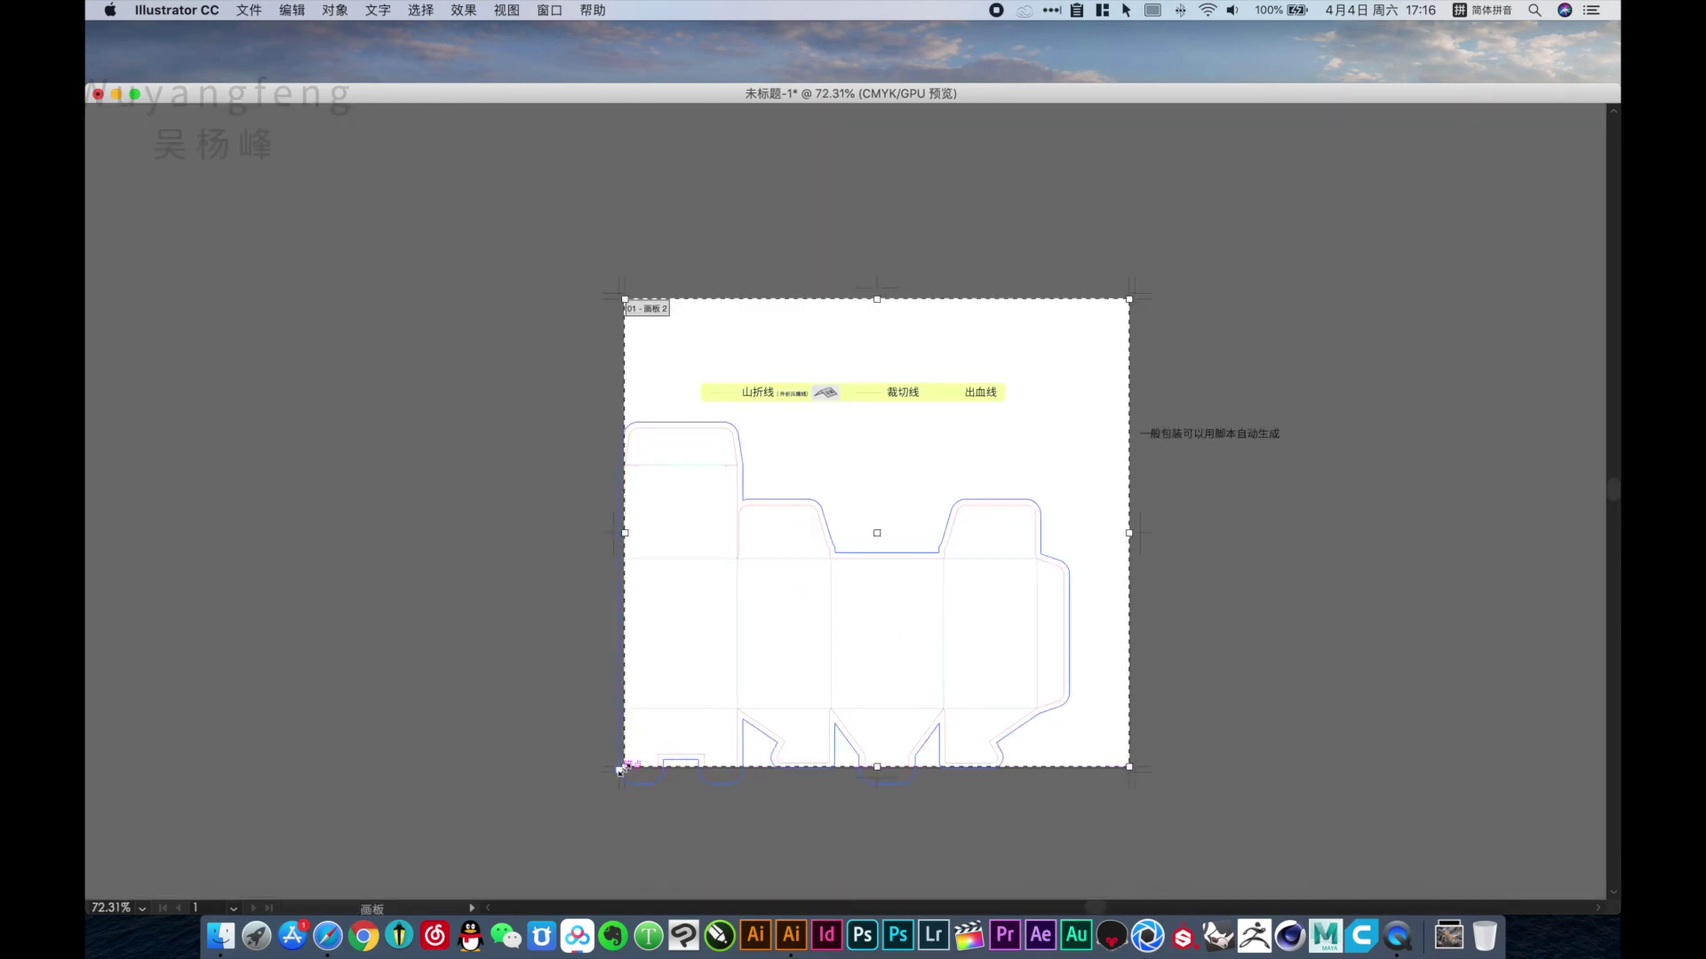
{"action": "left_click_drag", "start_coordinate": [621, 766], "coordinate": [526, 848]}
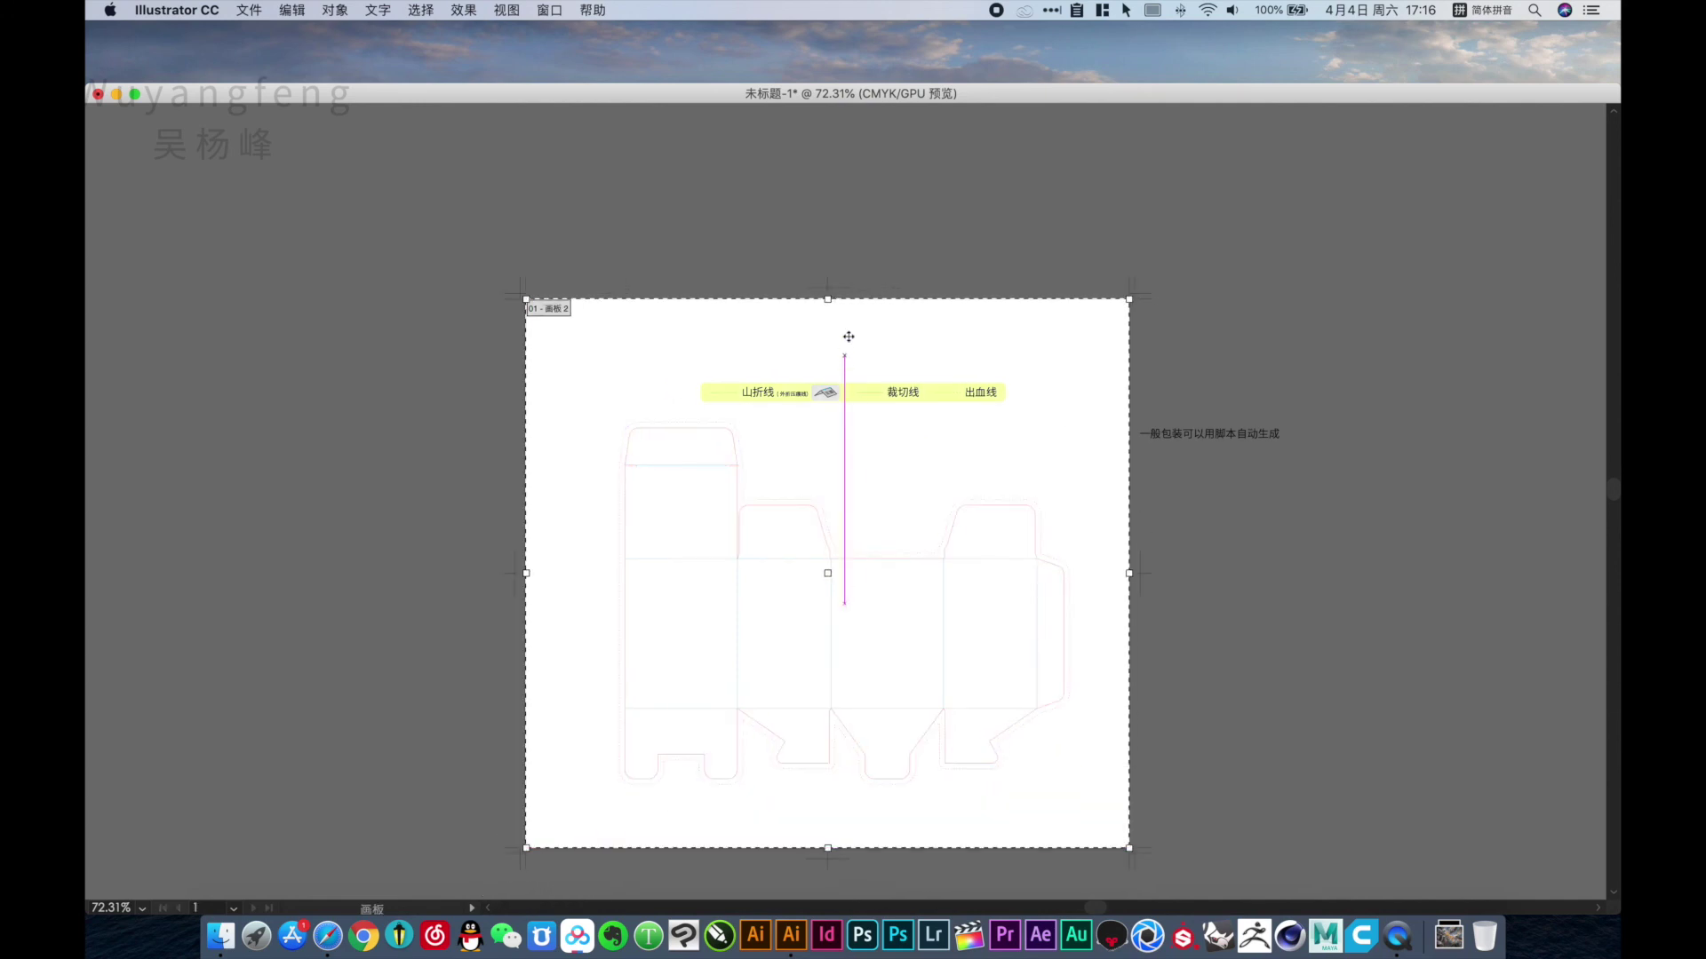
{"action": "left_click_drag", "start_coordinate": [828, 300], "coordinate": [831, 270]}
{"action": "key", "text": "Escape"}
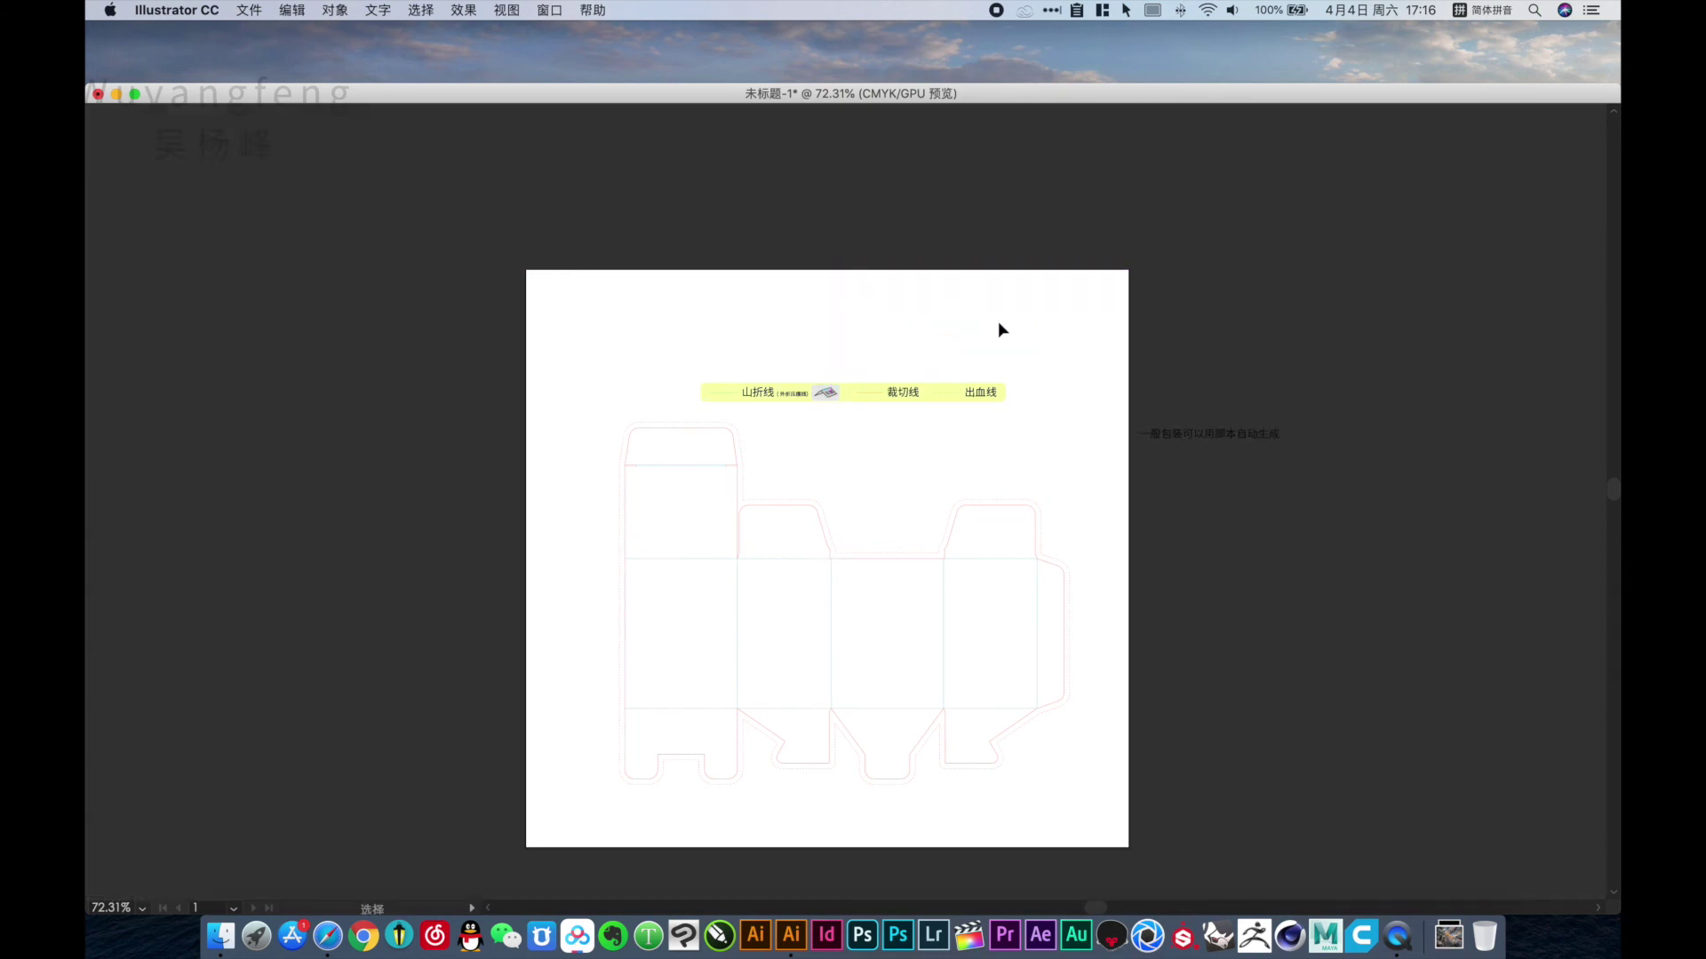
Move the caption onto the artboard beneath the legend.
{"action": "left_click_drag", "start_coordinate": [1184, 441], "coordinate": [855, 447]}
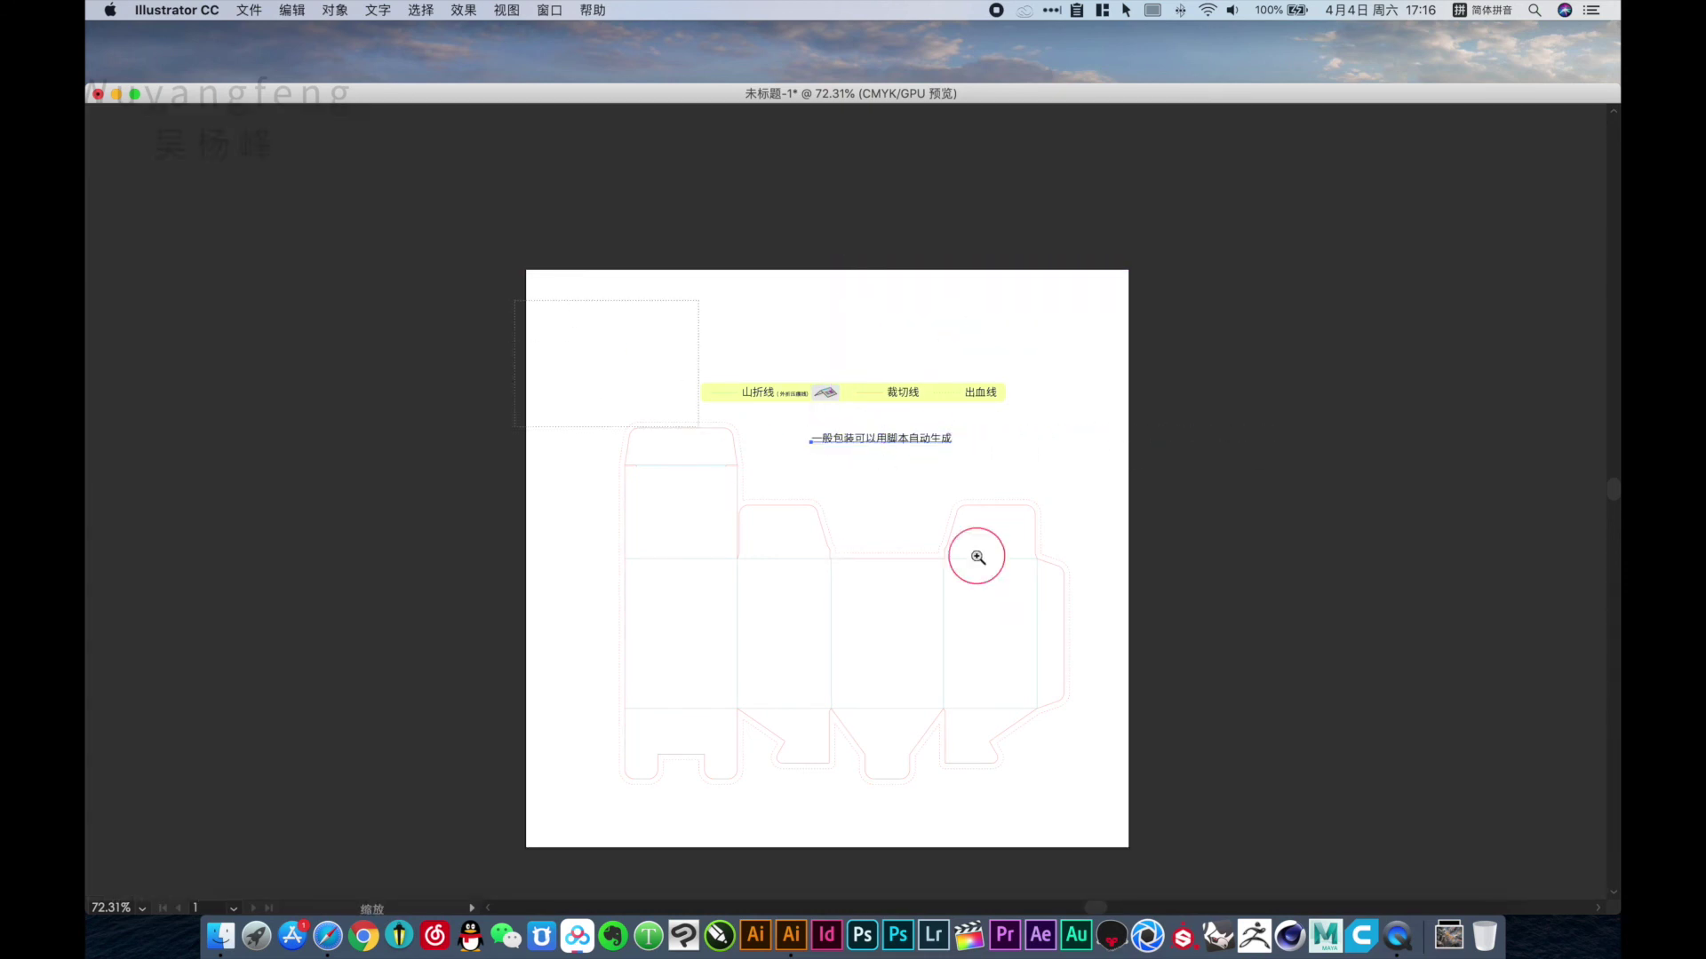
{"action": "scroll", "coordinate": [971, 560], "scroll_direction": "up", "scroll_amount": 3}
{"action": "left_click_drag", "start_coordinate": [1047, 663], "coordinate": [1116, 408]}
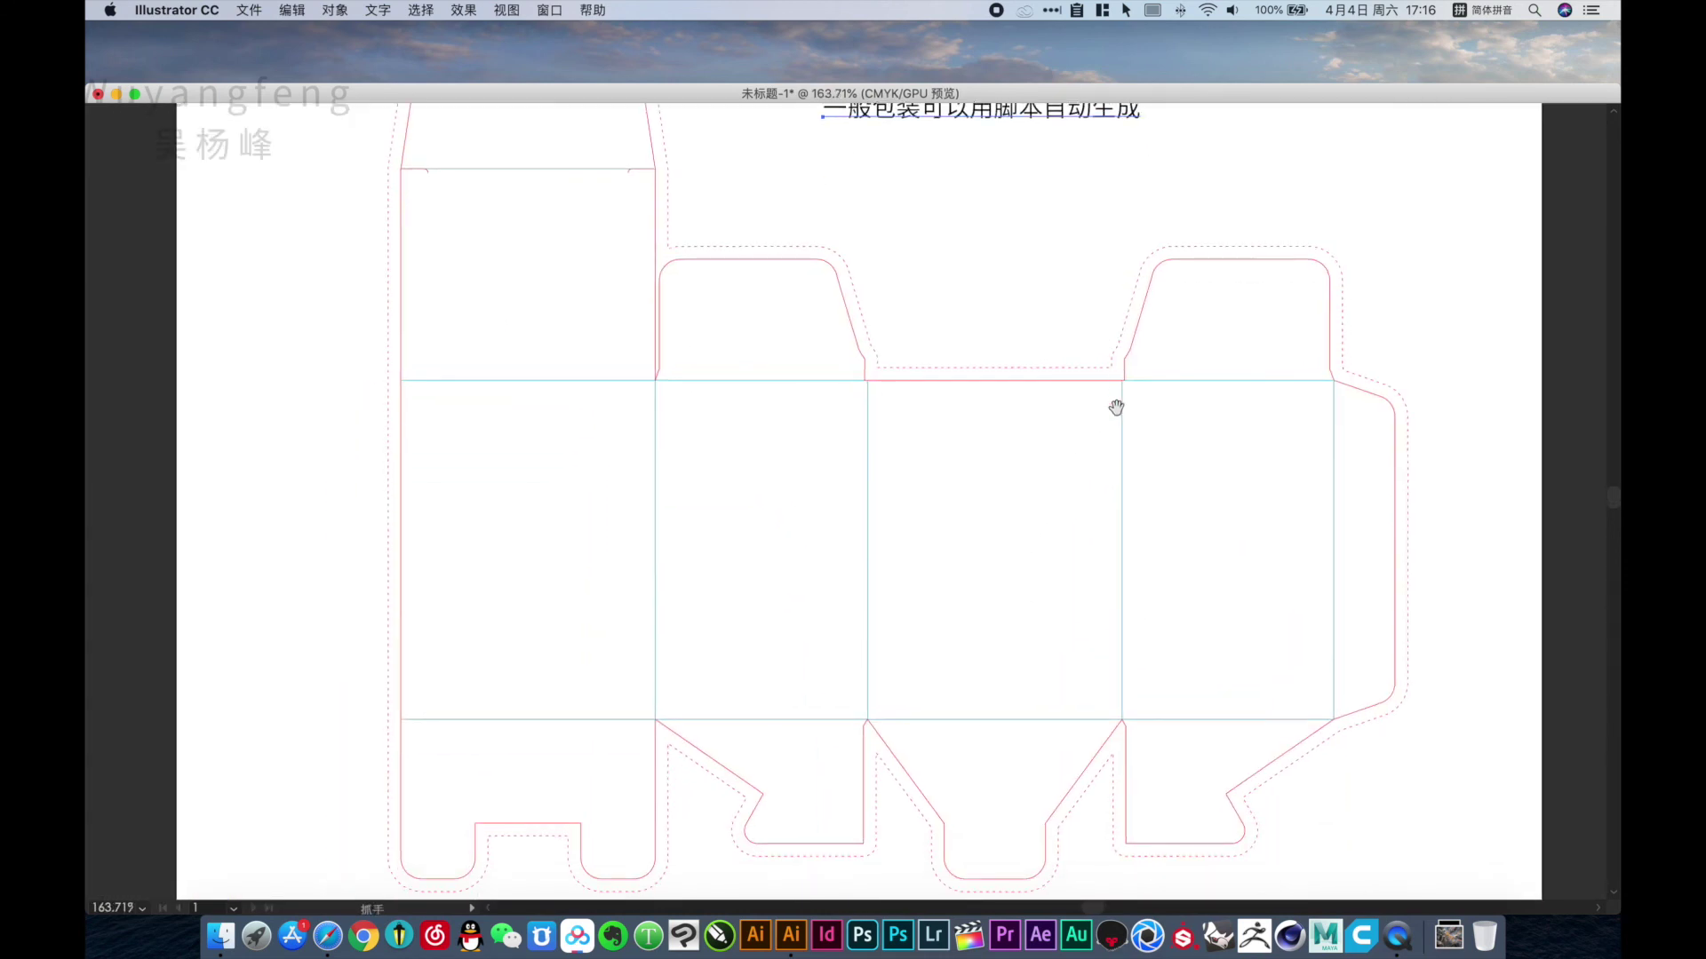
Zoom to 150% and select the dieline's outer dotted bleed outline.
{"action": "left_click", "coordinate": [950, 470], "text": "alt"}
{"action": "left_click", "coordinate": [977, 417]}
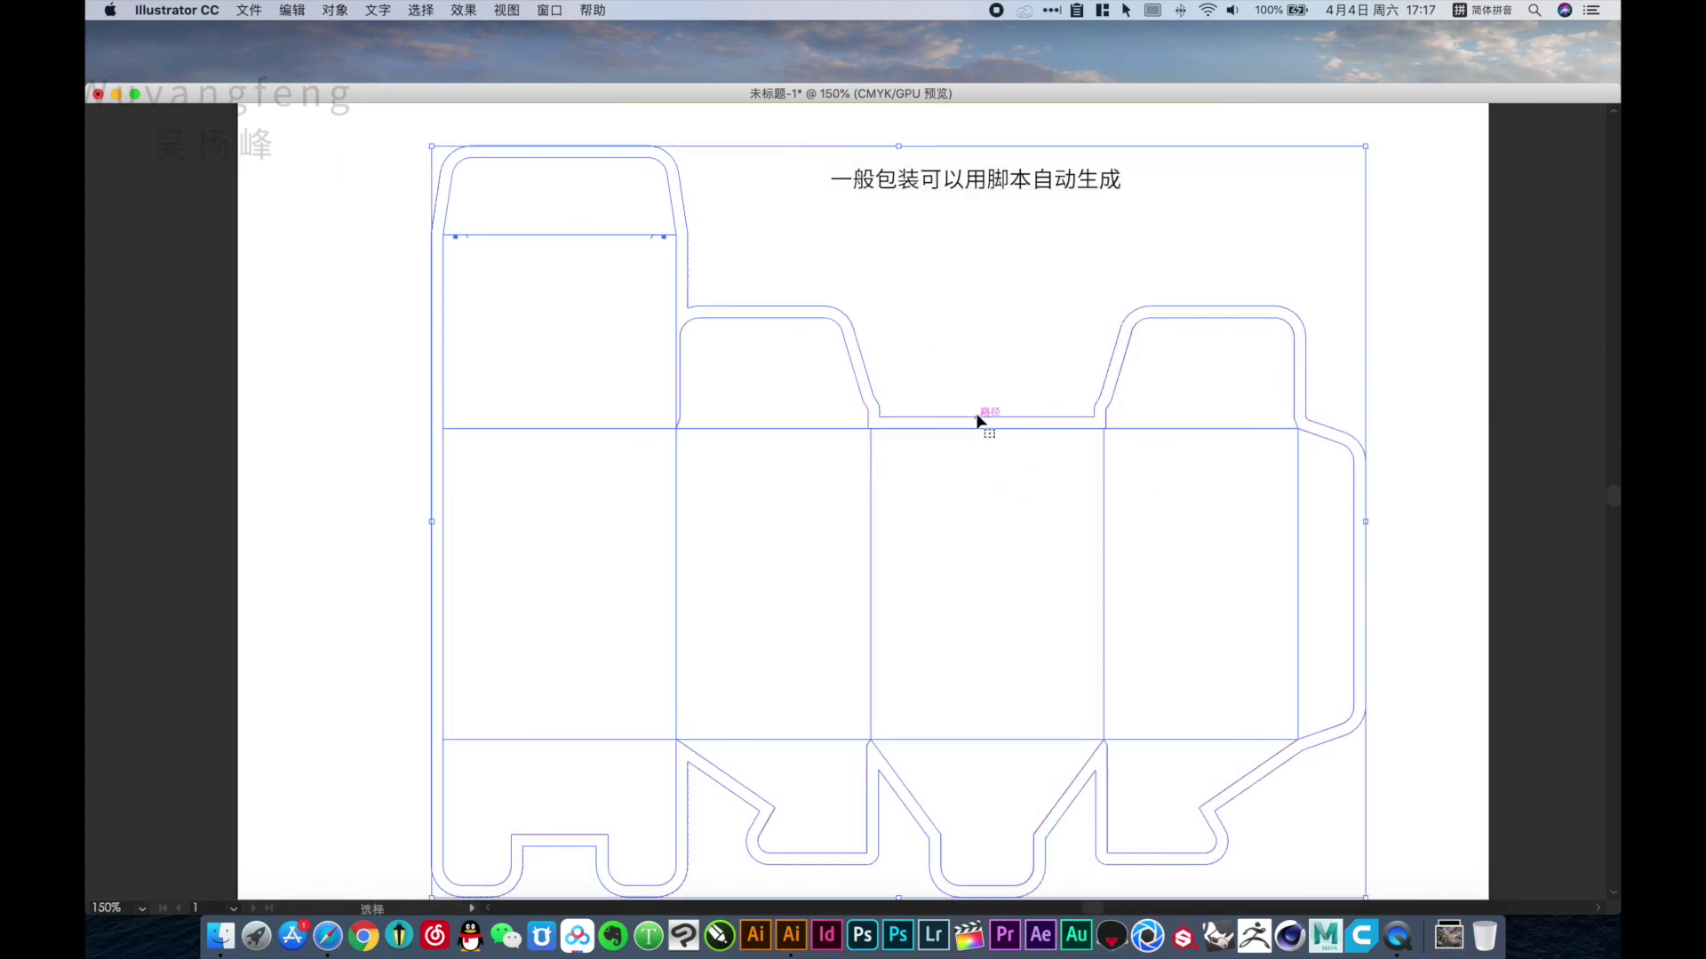
{"action": "left_click", "coordinate": [1011, 478]}
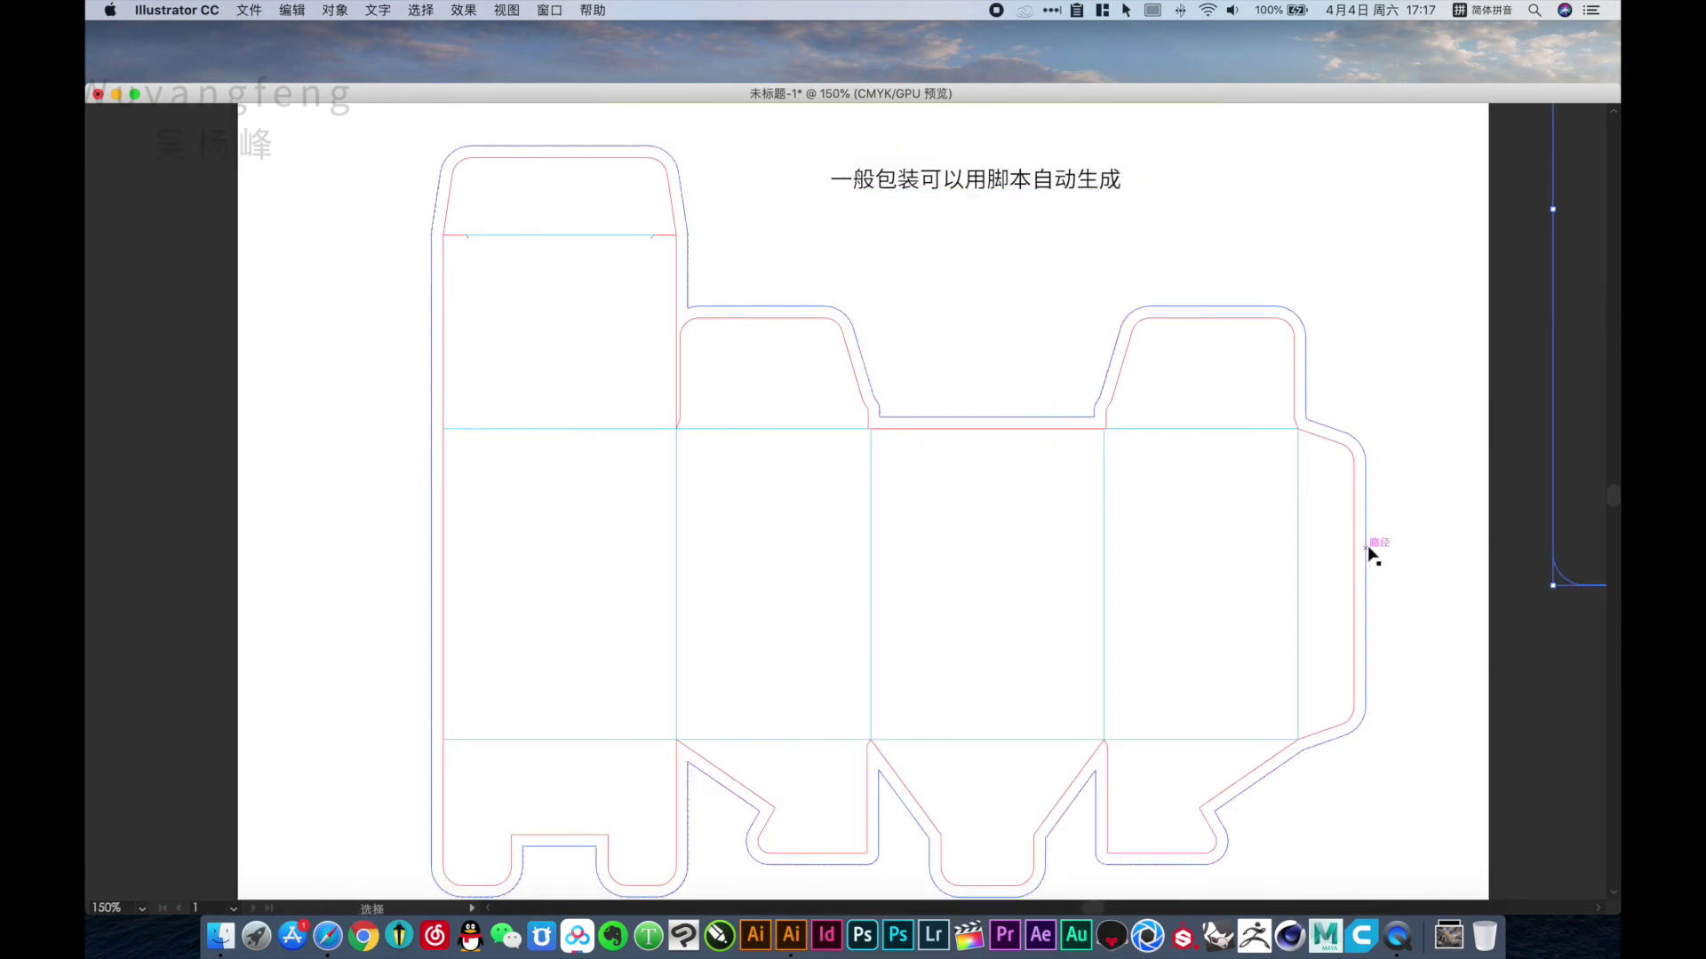
{"action": "left_click", "coordinate": [1037, 417]}
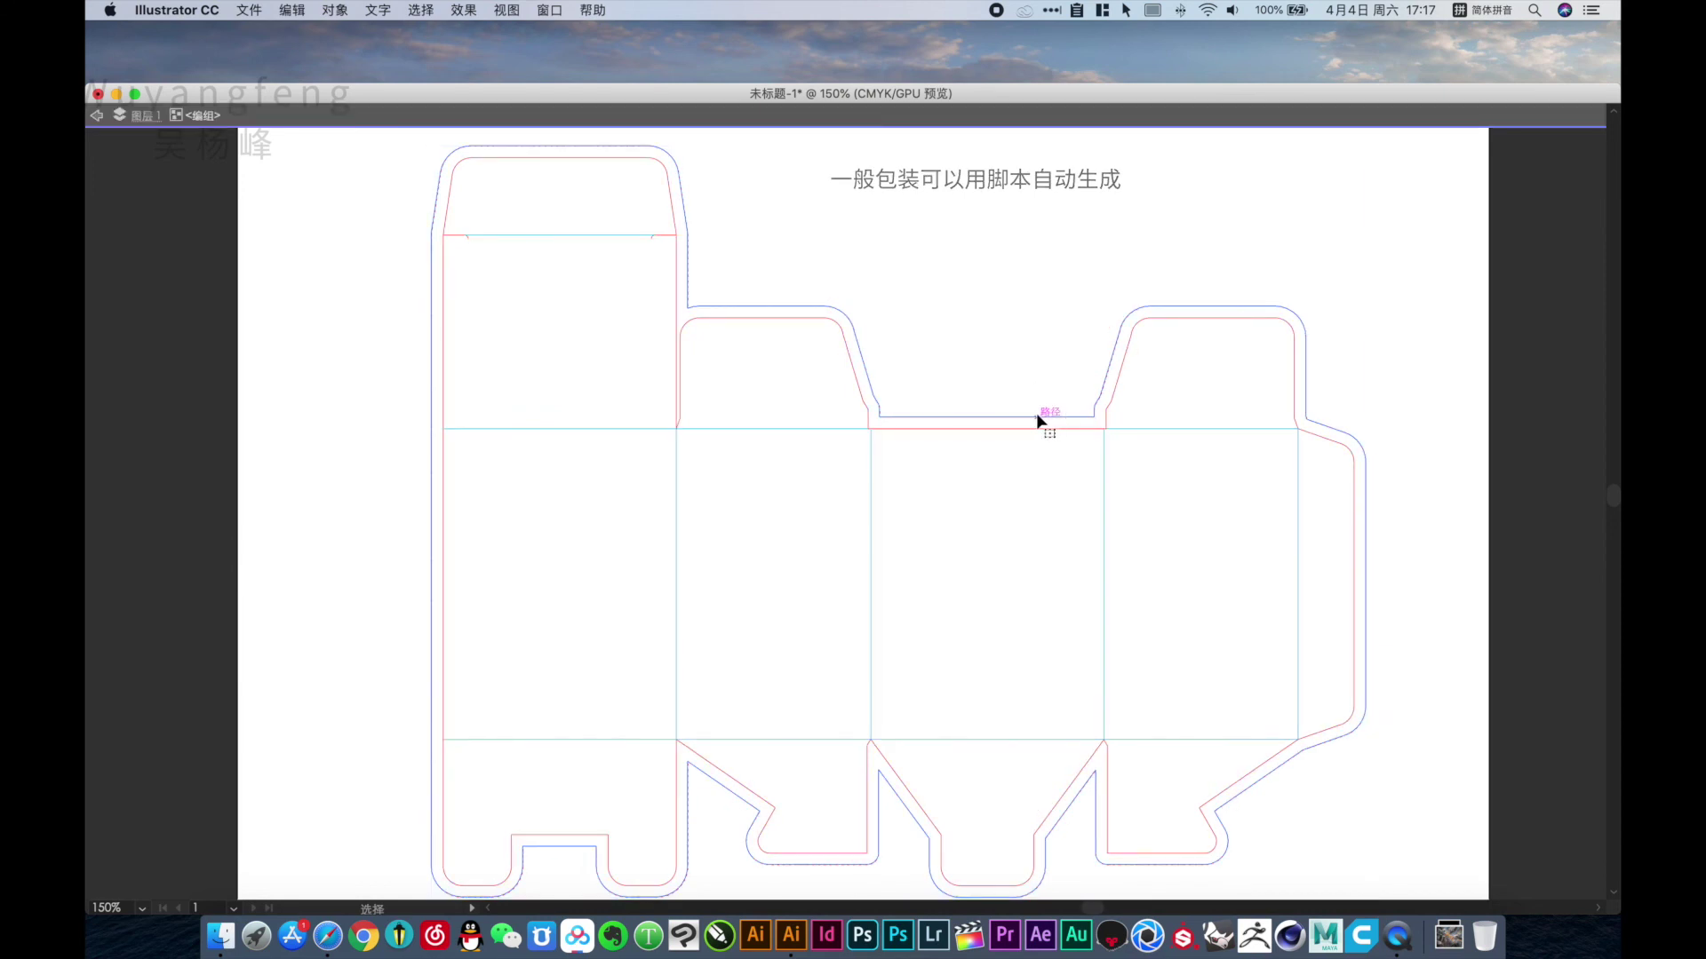
{"action": "left_click", "coordinate": [1020, 338]}
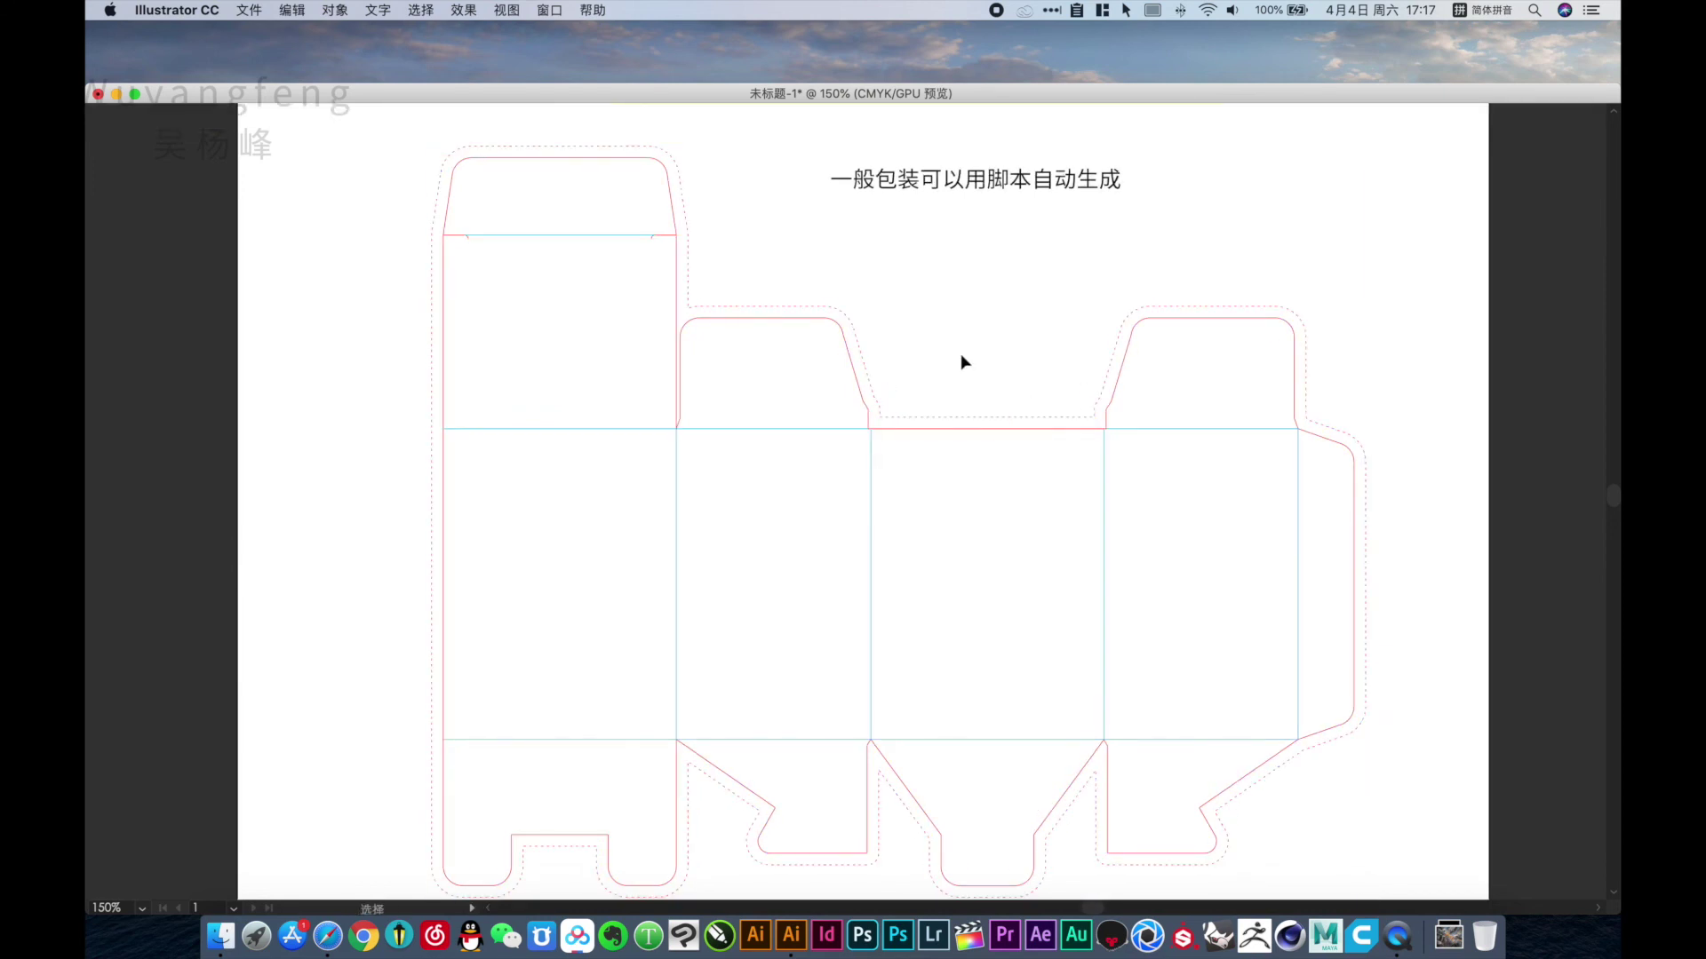
{"action": "left_click", "coordinate": [1059, 515]}
Swap the bleed shape's fill and stroke, making the fill yellow C0 M10 Y100 K0.
{"action": "key", "text": "Tab"}
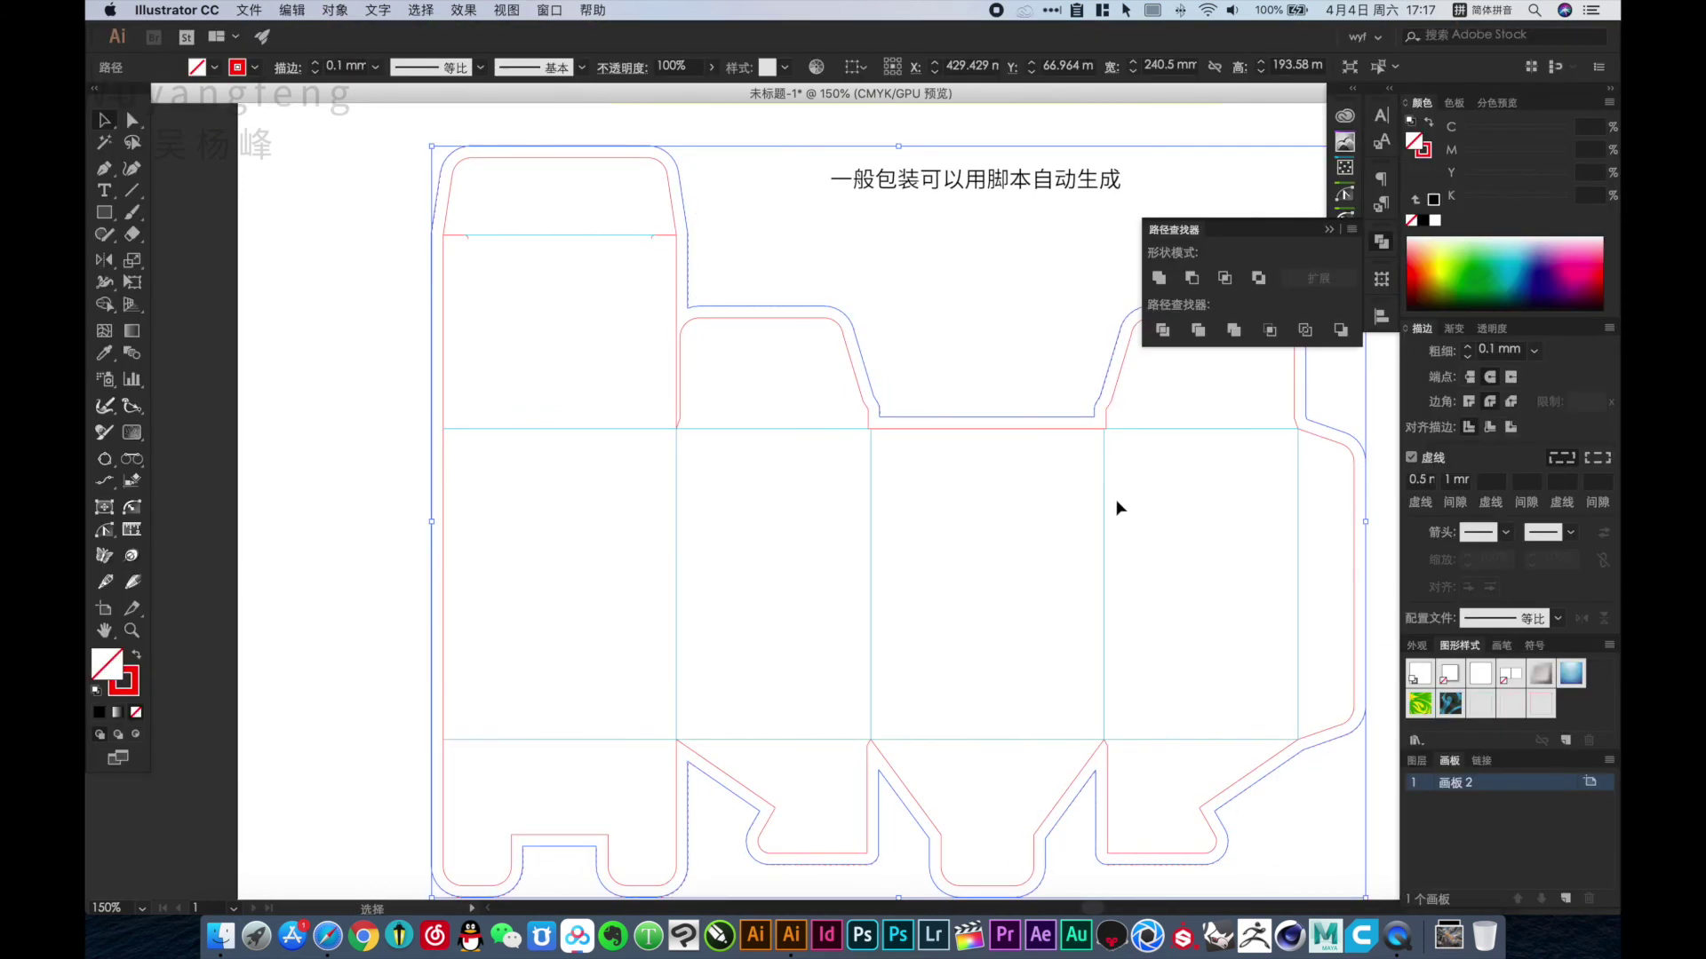
{"action": "left_click", "coordinate": [1434, 127]}
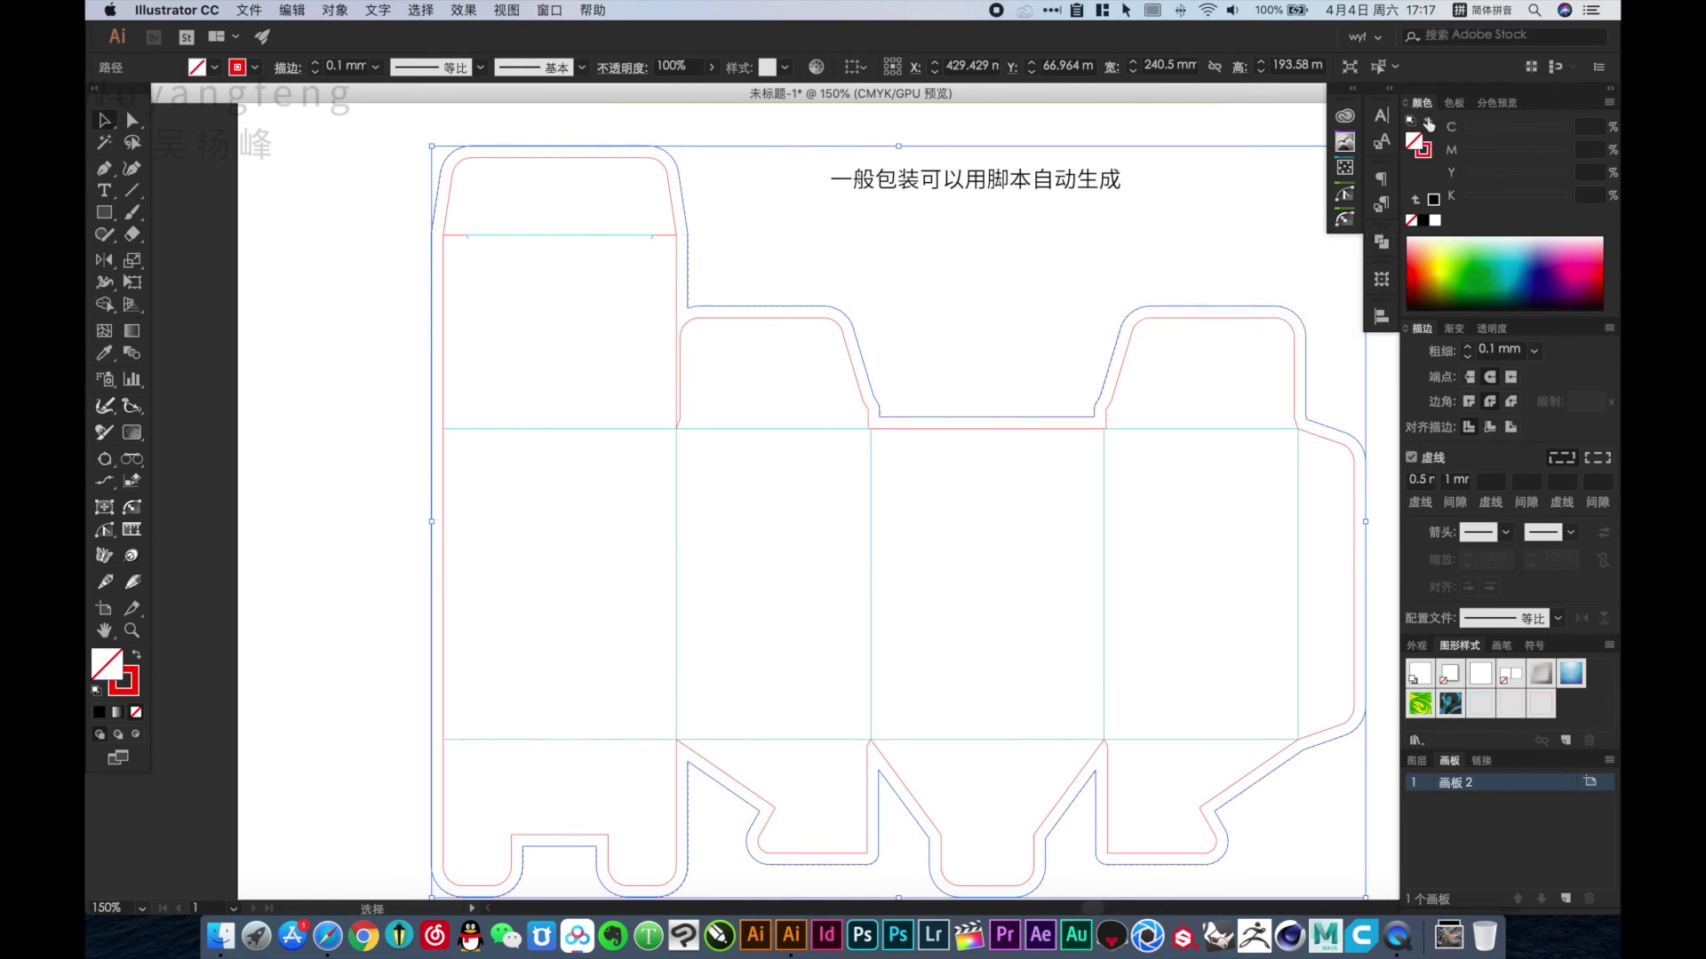
{"action": "left_click", "coordinate": [1429, 123]}
{"action": "left_click", "coordinate": [1473, 155]}
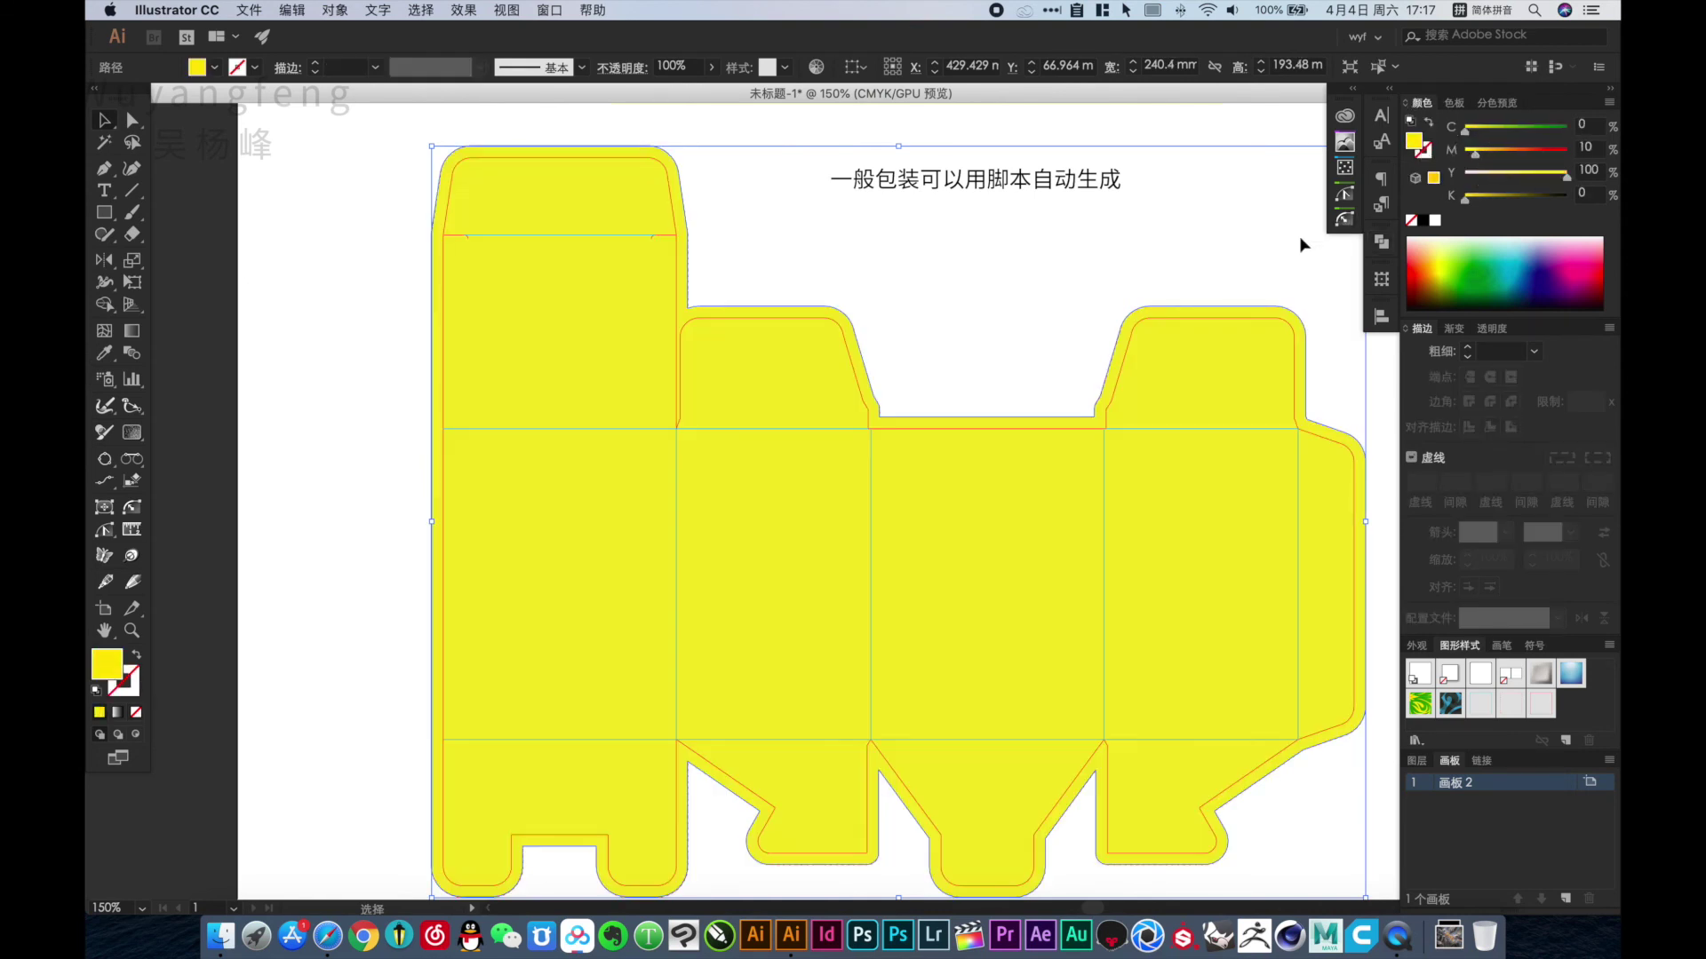
Bring the dieline back into view and select its filled bleed shape.
{"action": "key", "text": "Tab"}
{"action": "left_click", "coordinate": [1048, 284]}
{"action": "scroll", "coordinate": [1050, 298], "scroll_direction": "up", "scroll_amount": 1}
{"action": "key", "text": "Tab"}
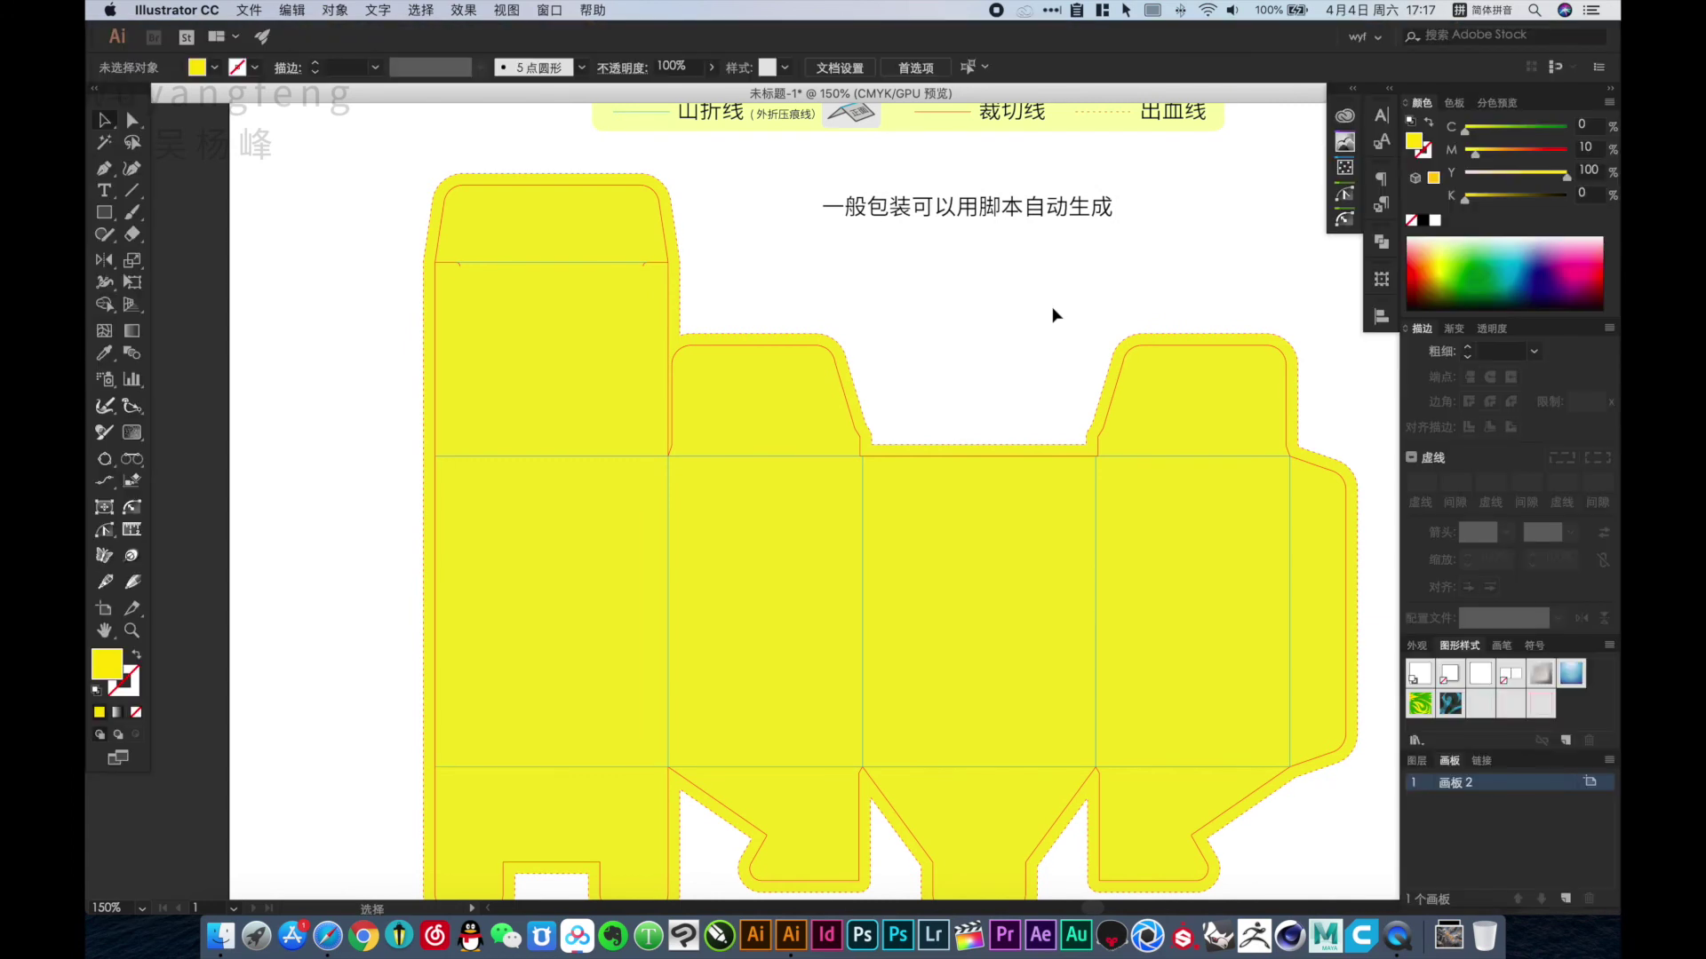
{"action": "key", "text": "Tab"}
{"action": "left_click_drag", "start_coordinate": [1048, 306], "coordinate": [1046, 265]}
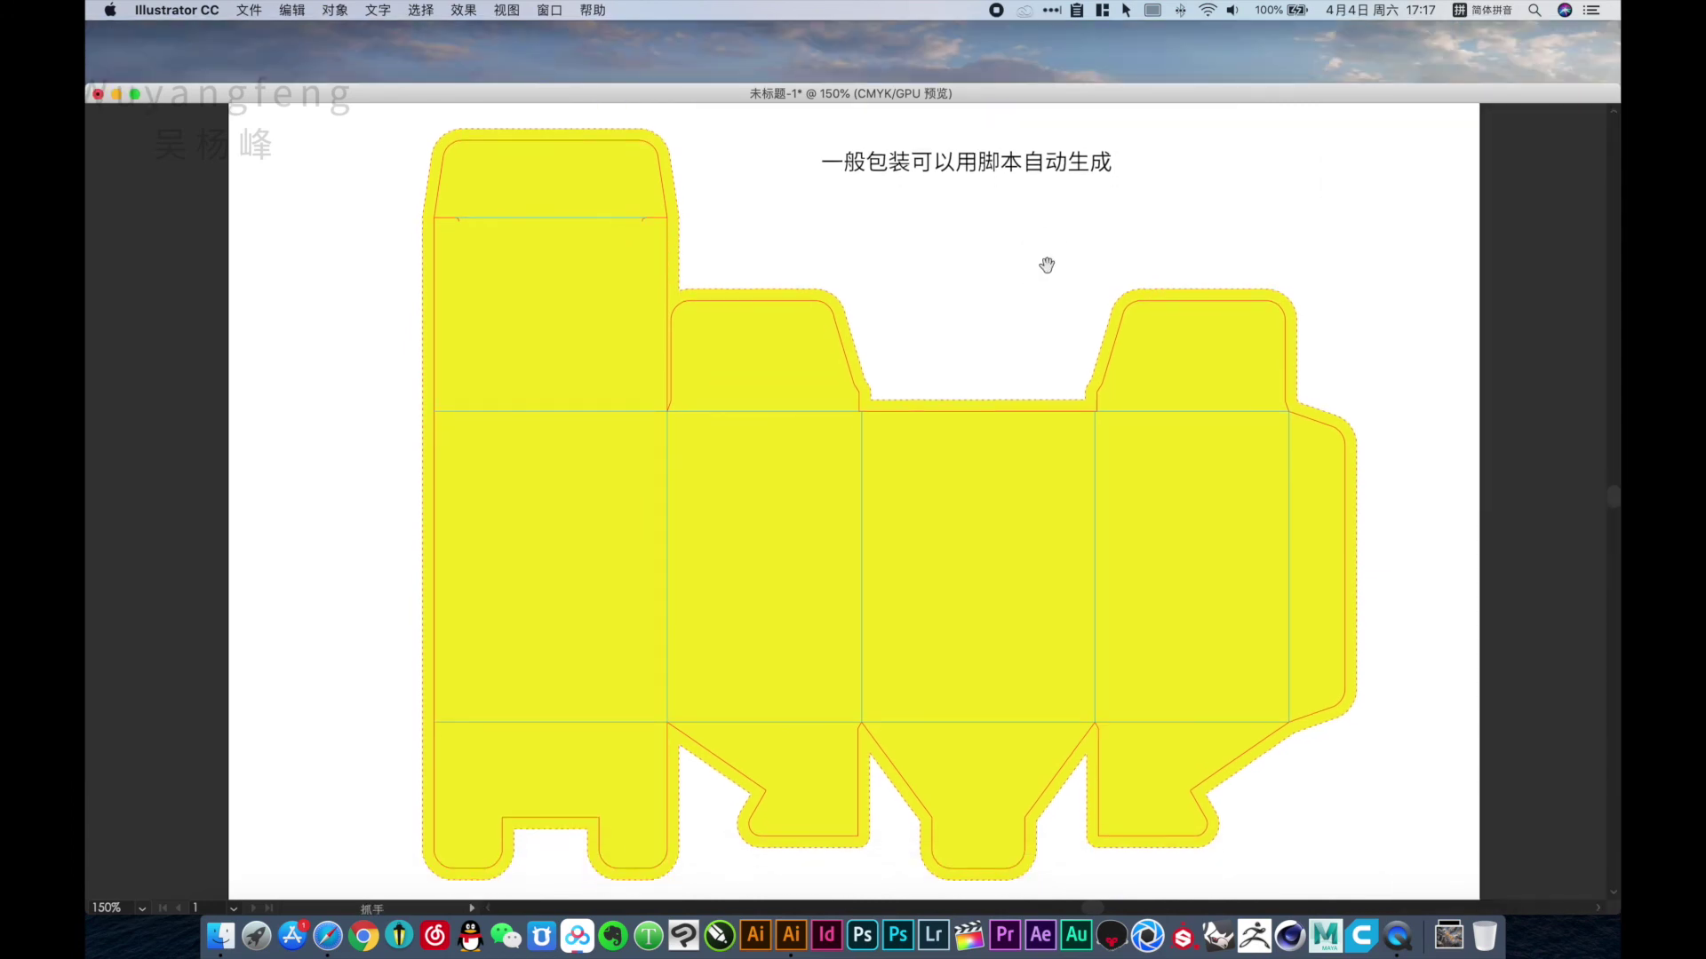
{"action": "left_click", "coordinate": [967, 525]}
{"action": "key", "text": "Tab"}
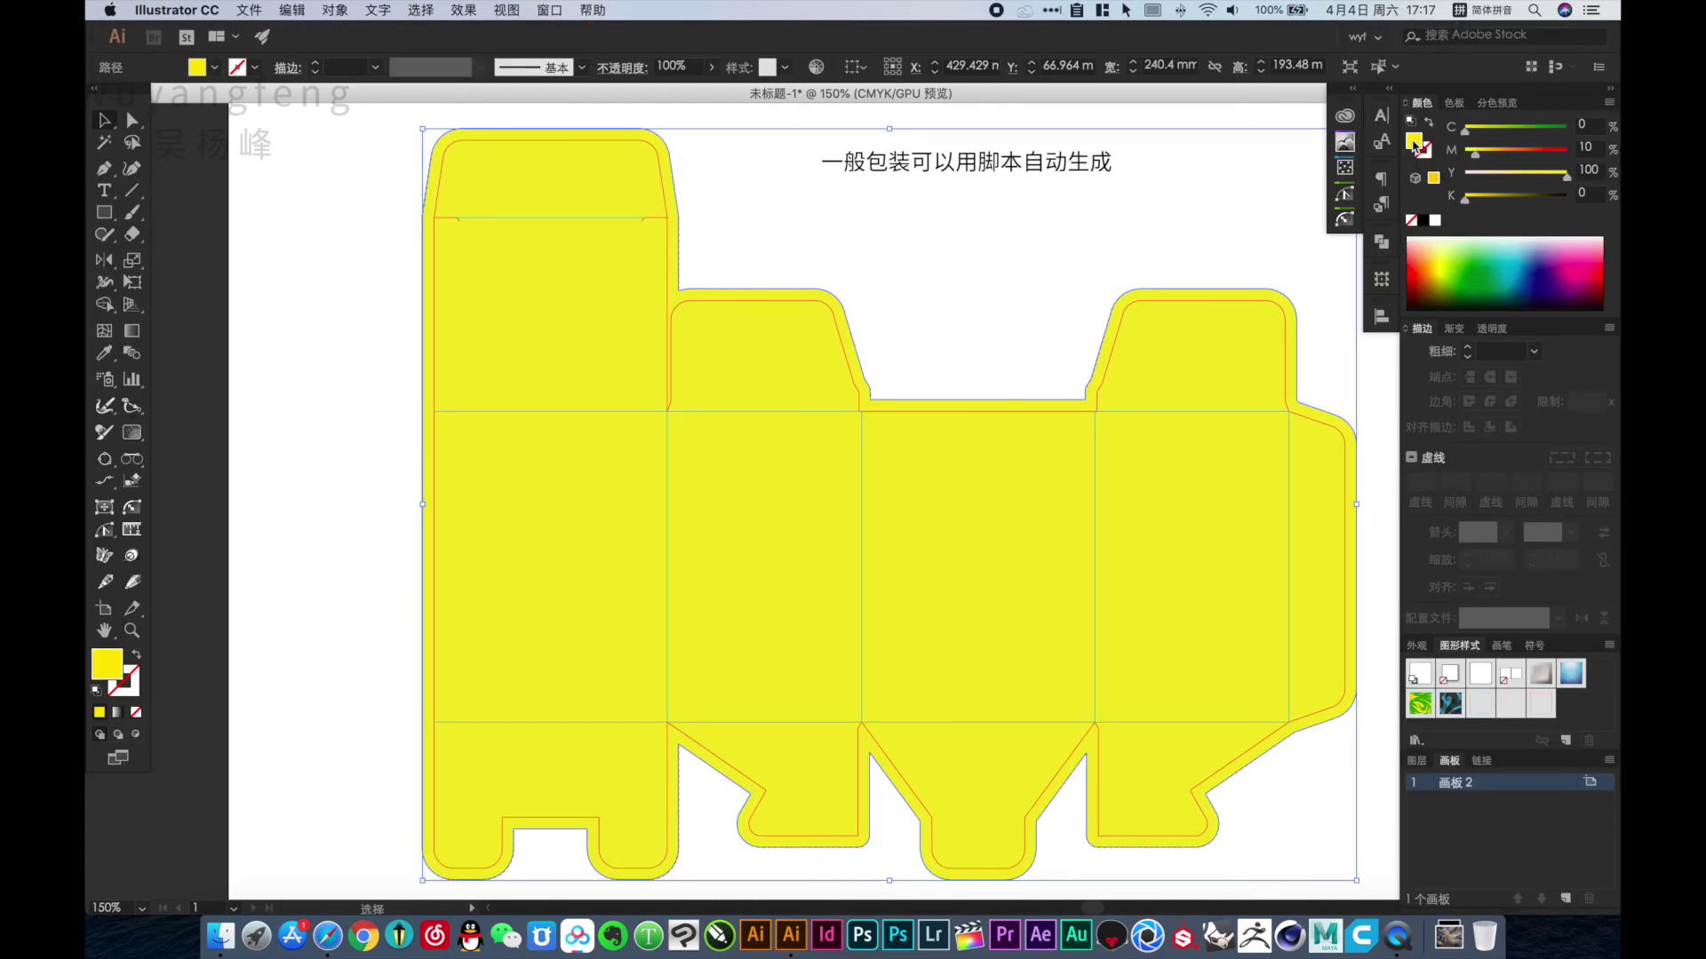
Set the fill to light beige E8CFBA in the Color Picker.
{"action": "double_click", "coordinate": [1415, 144]}
{"action": "left_click", "coordinate": [1093, 354]}
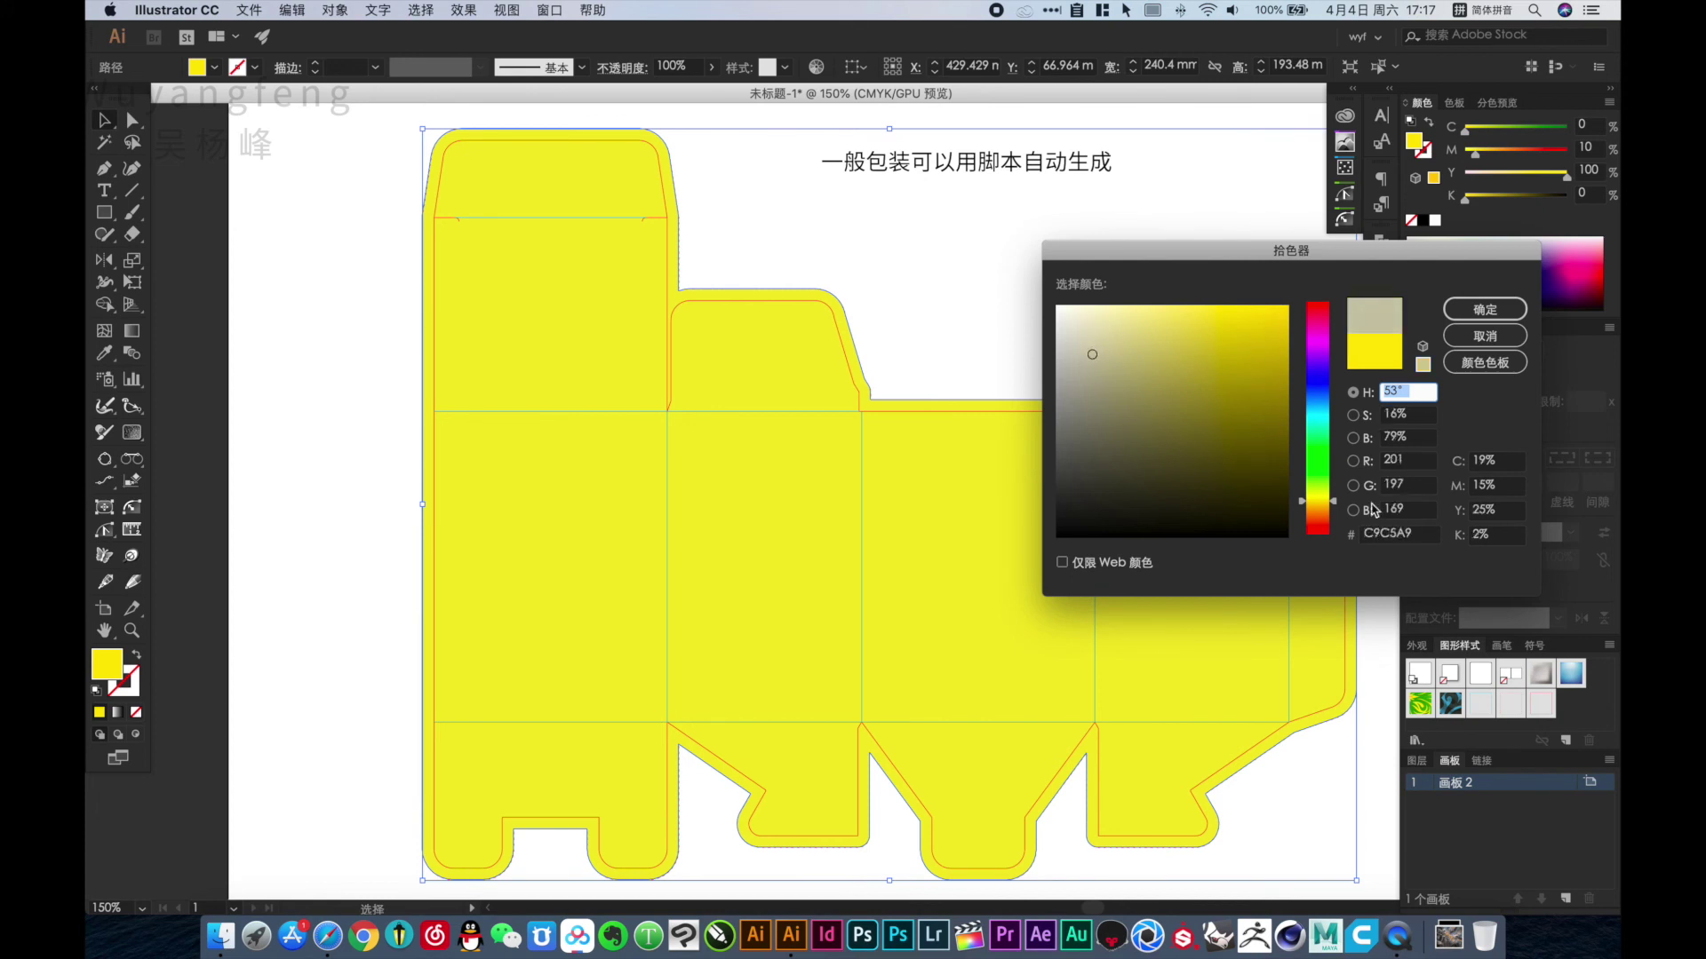
{"action": "left_click", "coordinate": [1321, 516]}
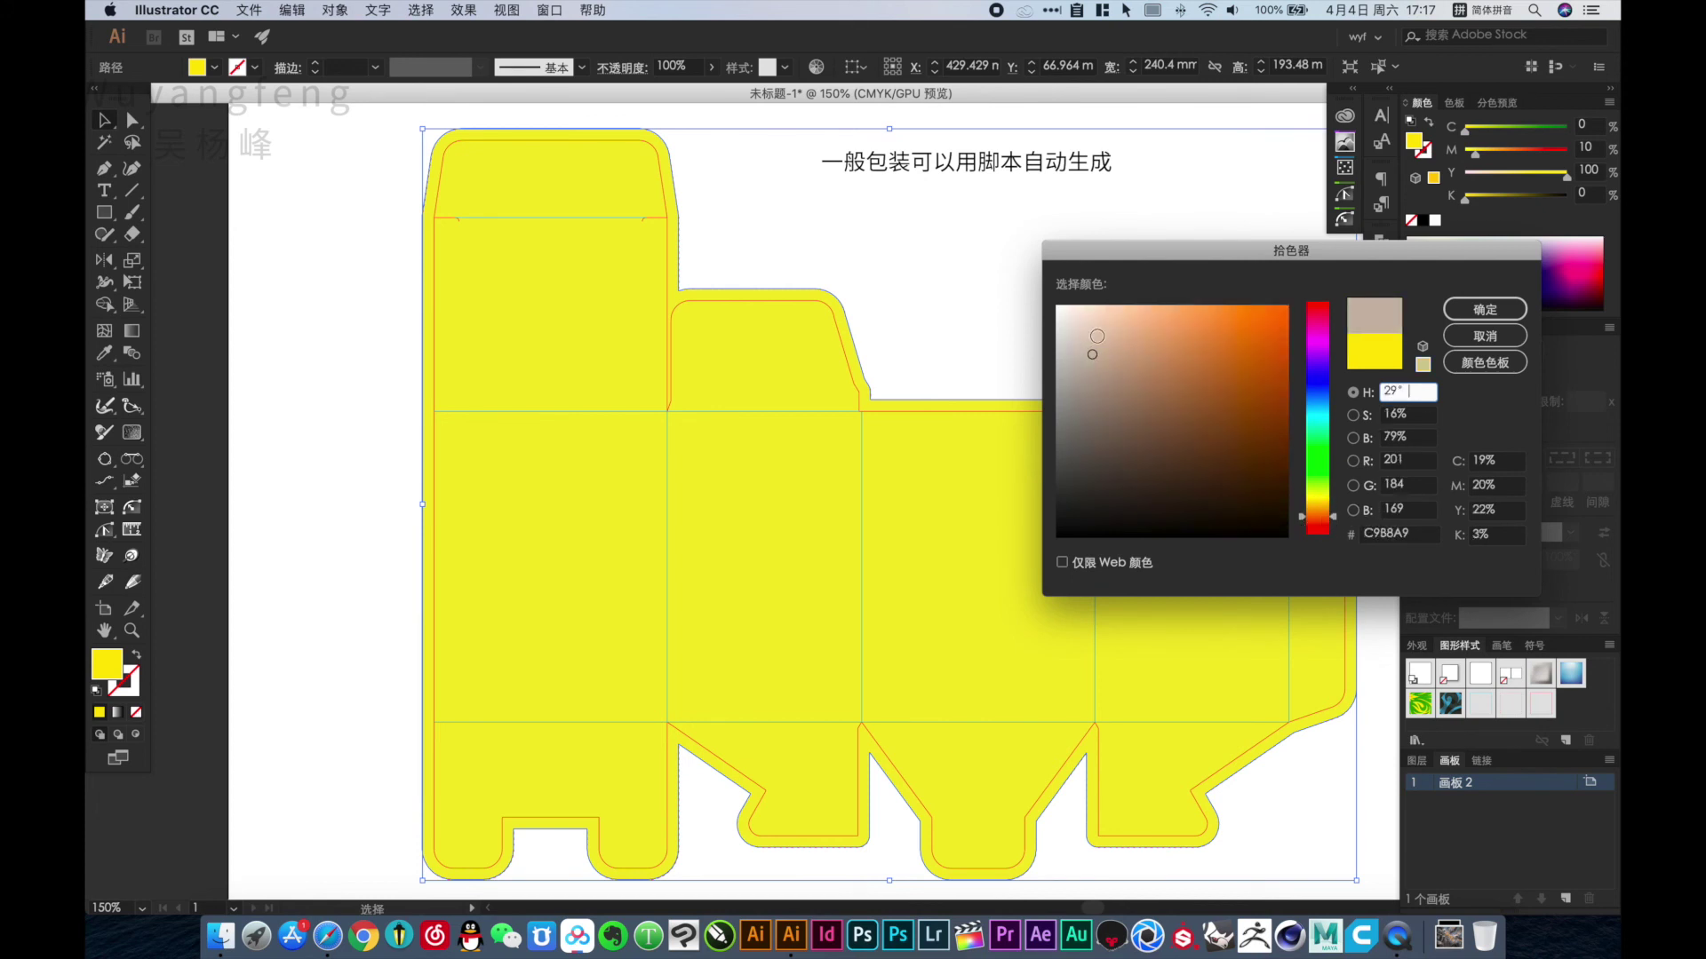
{"action": "left_click", "coordinate": [1103, 326]}
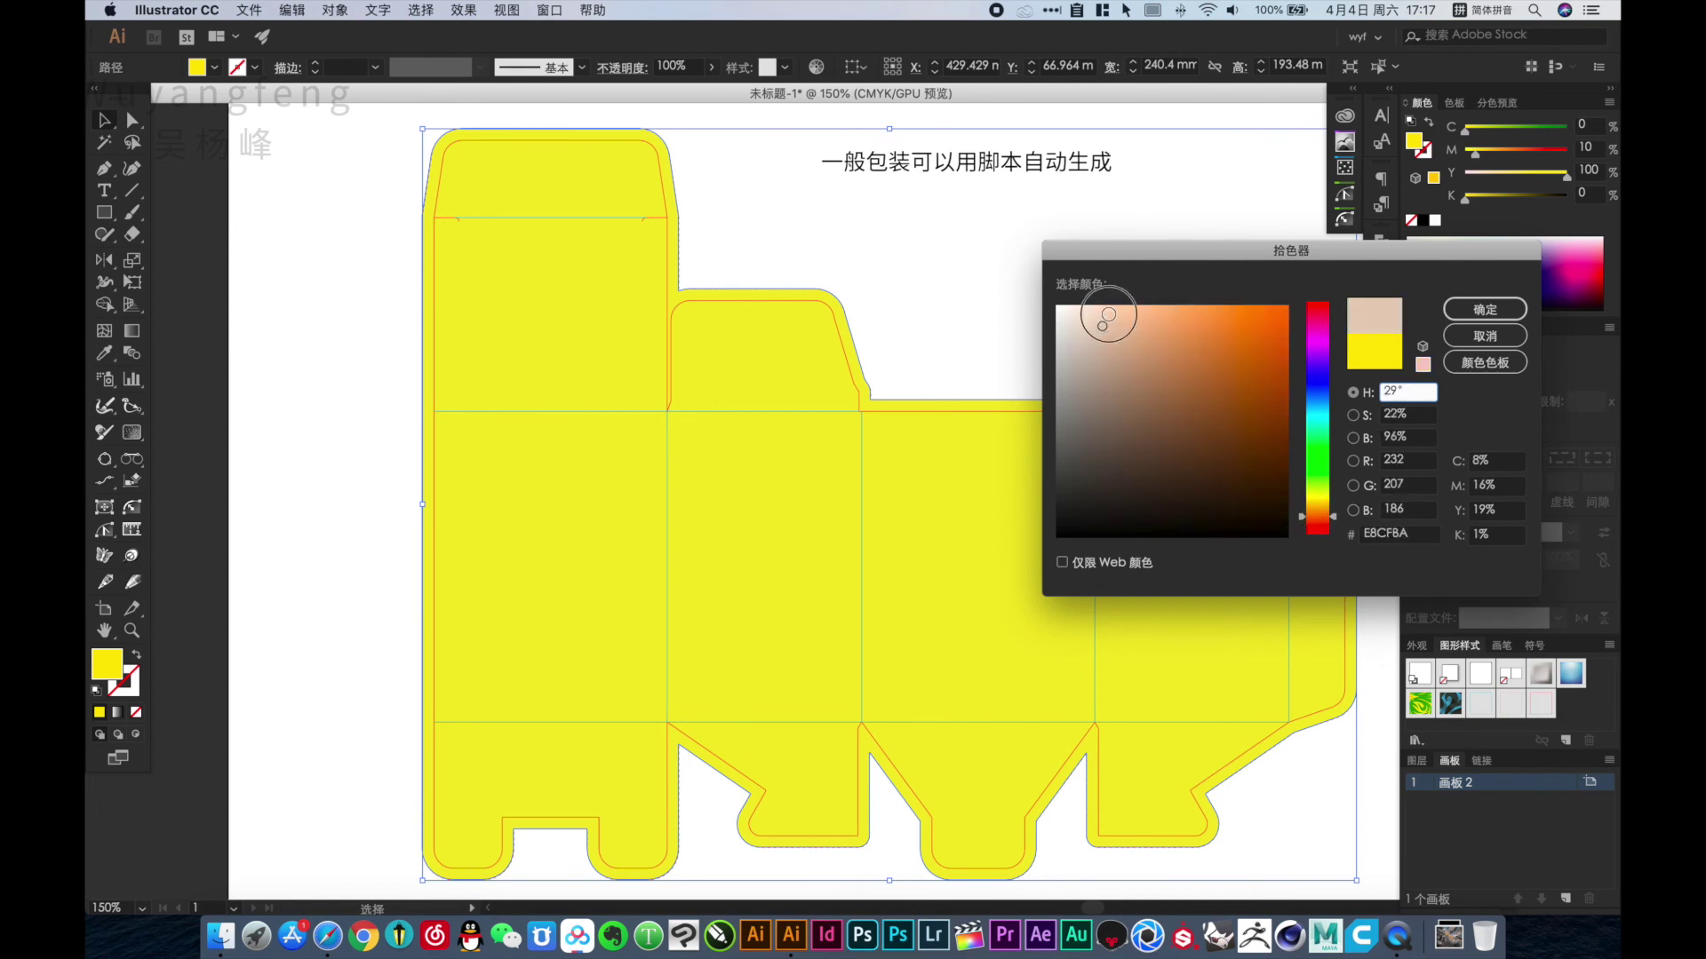
{"action": "left_click", "coordinate": [1485, 309]}
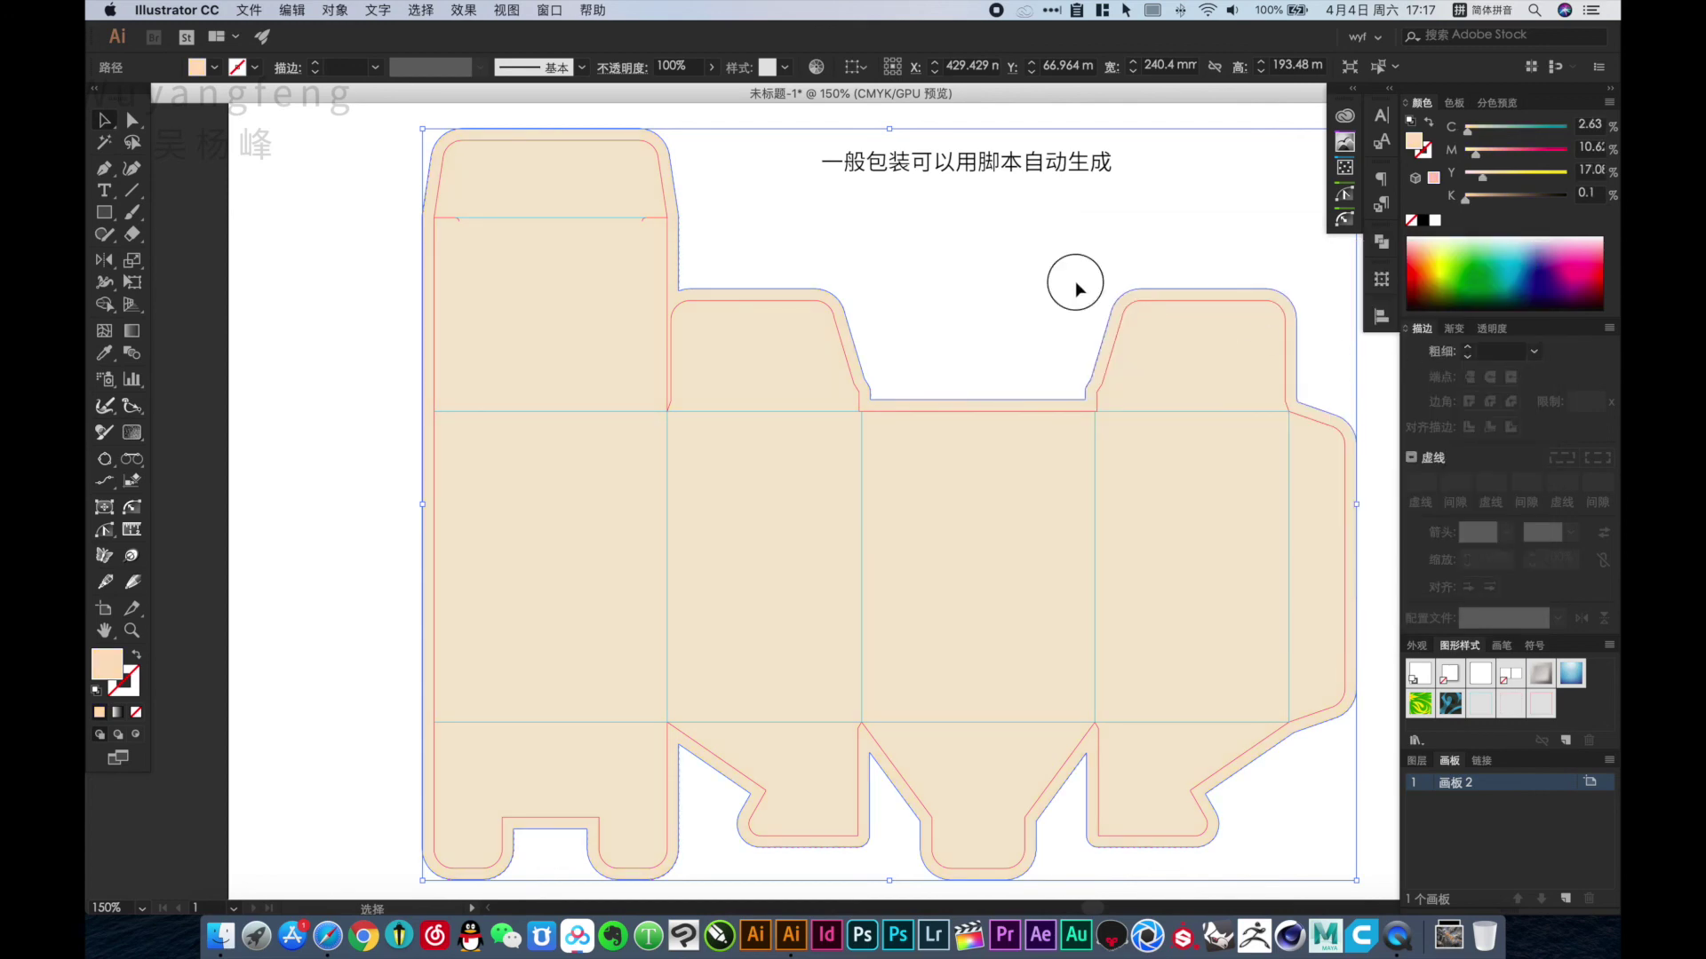
{"action": "left_click", "coordinate": [1075, 289]}
{"action": "key", "text": "Tab"}
Reposition the caption and select all of its text for editing.
{"action": "key", "text": "f"}
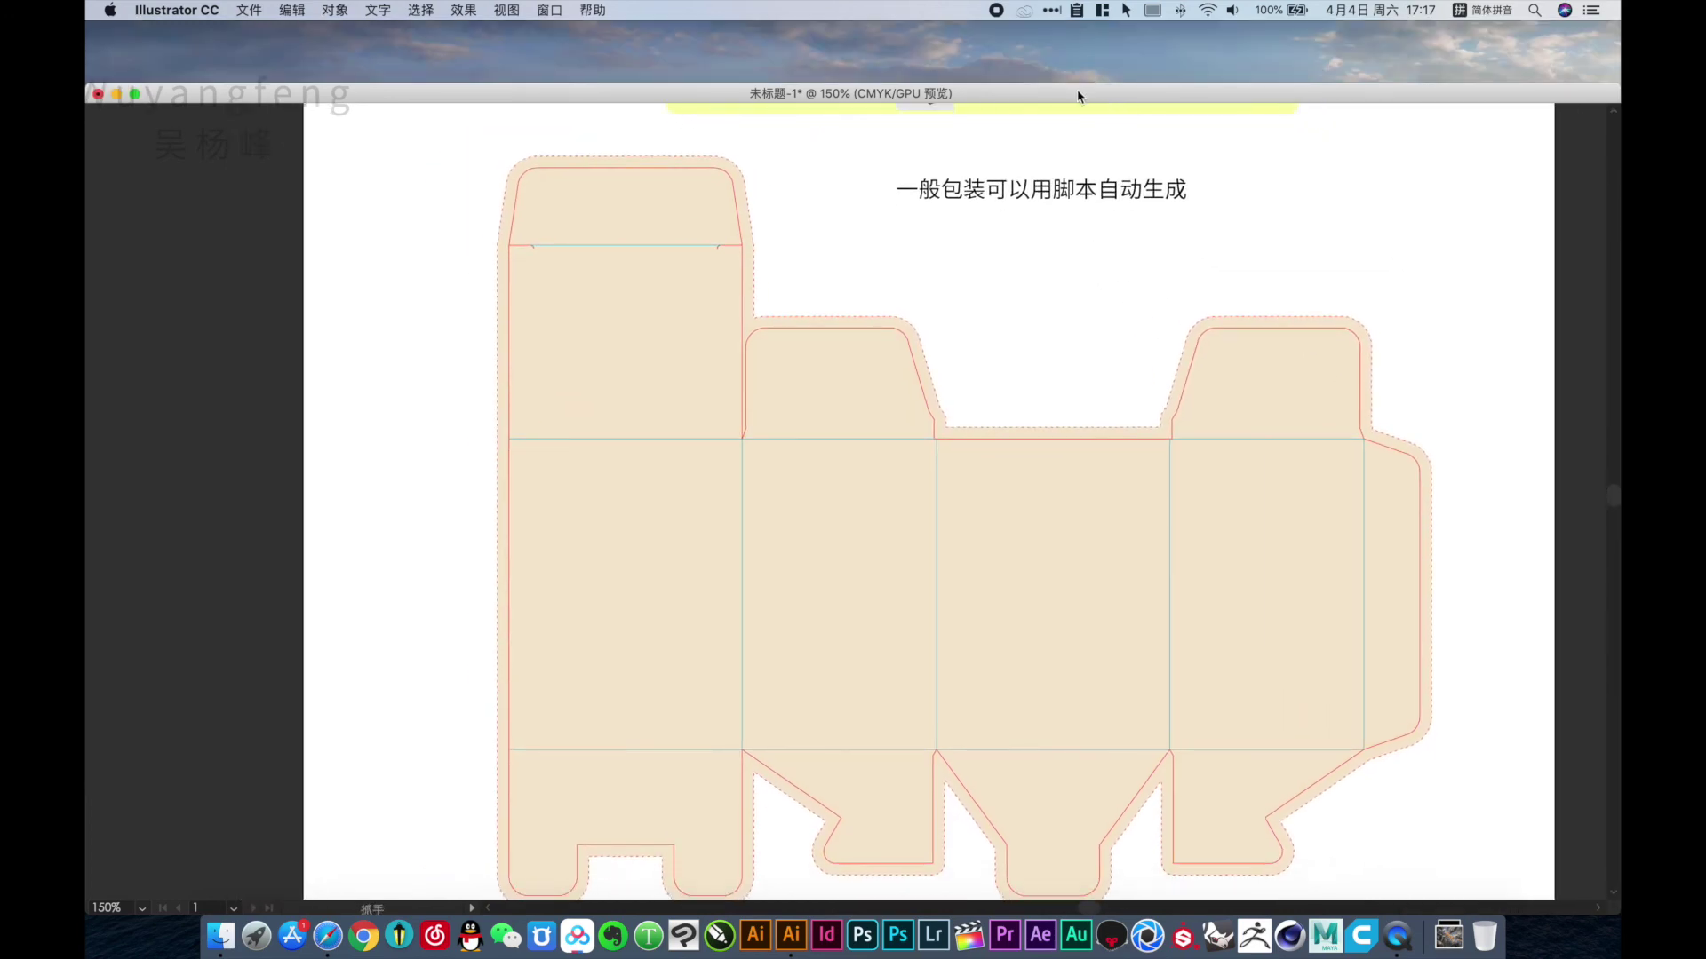
{"action": "key", "text": "f"}
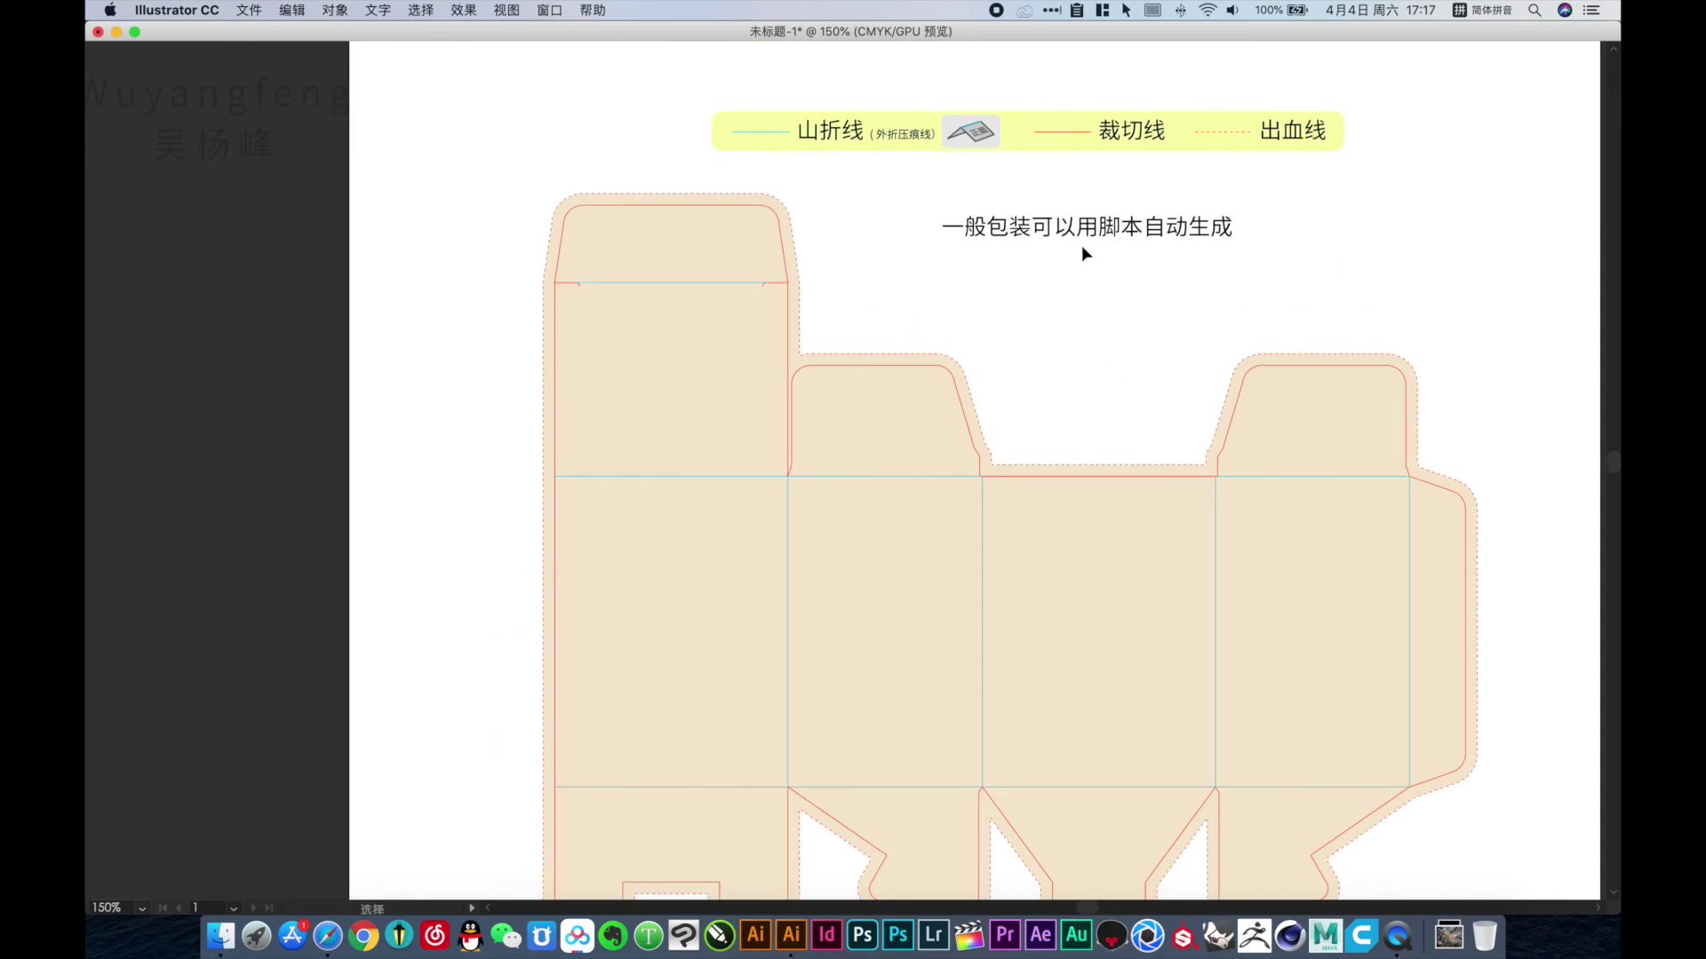
{"action": "left_click_drag", "start_coordinate": [1082, 254], "coordinate": [1014, 274]}
{"action": "double_click", "coordinate": [1004, 247]}
{"action": "key", "text": "ctrl+a"}
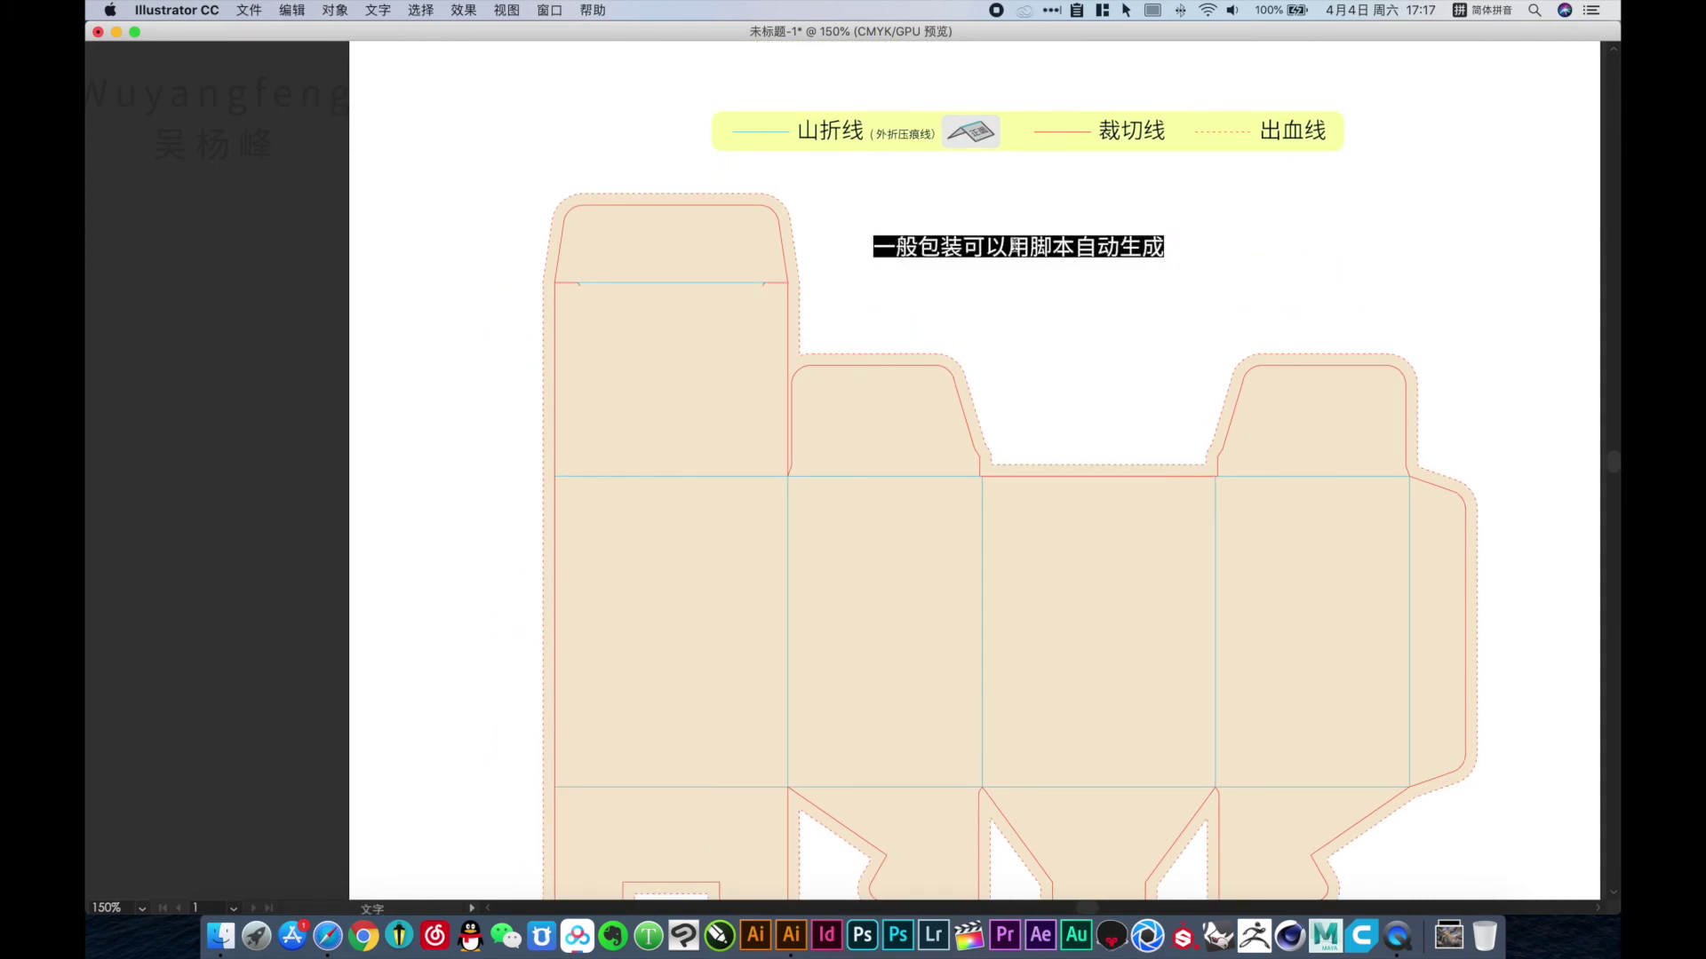
Replace the caption text with 差不多就这样了 using pinyin input.
{"action": "type", "text": "chanb d"}
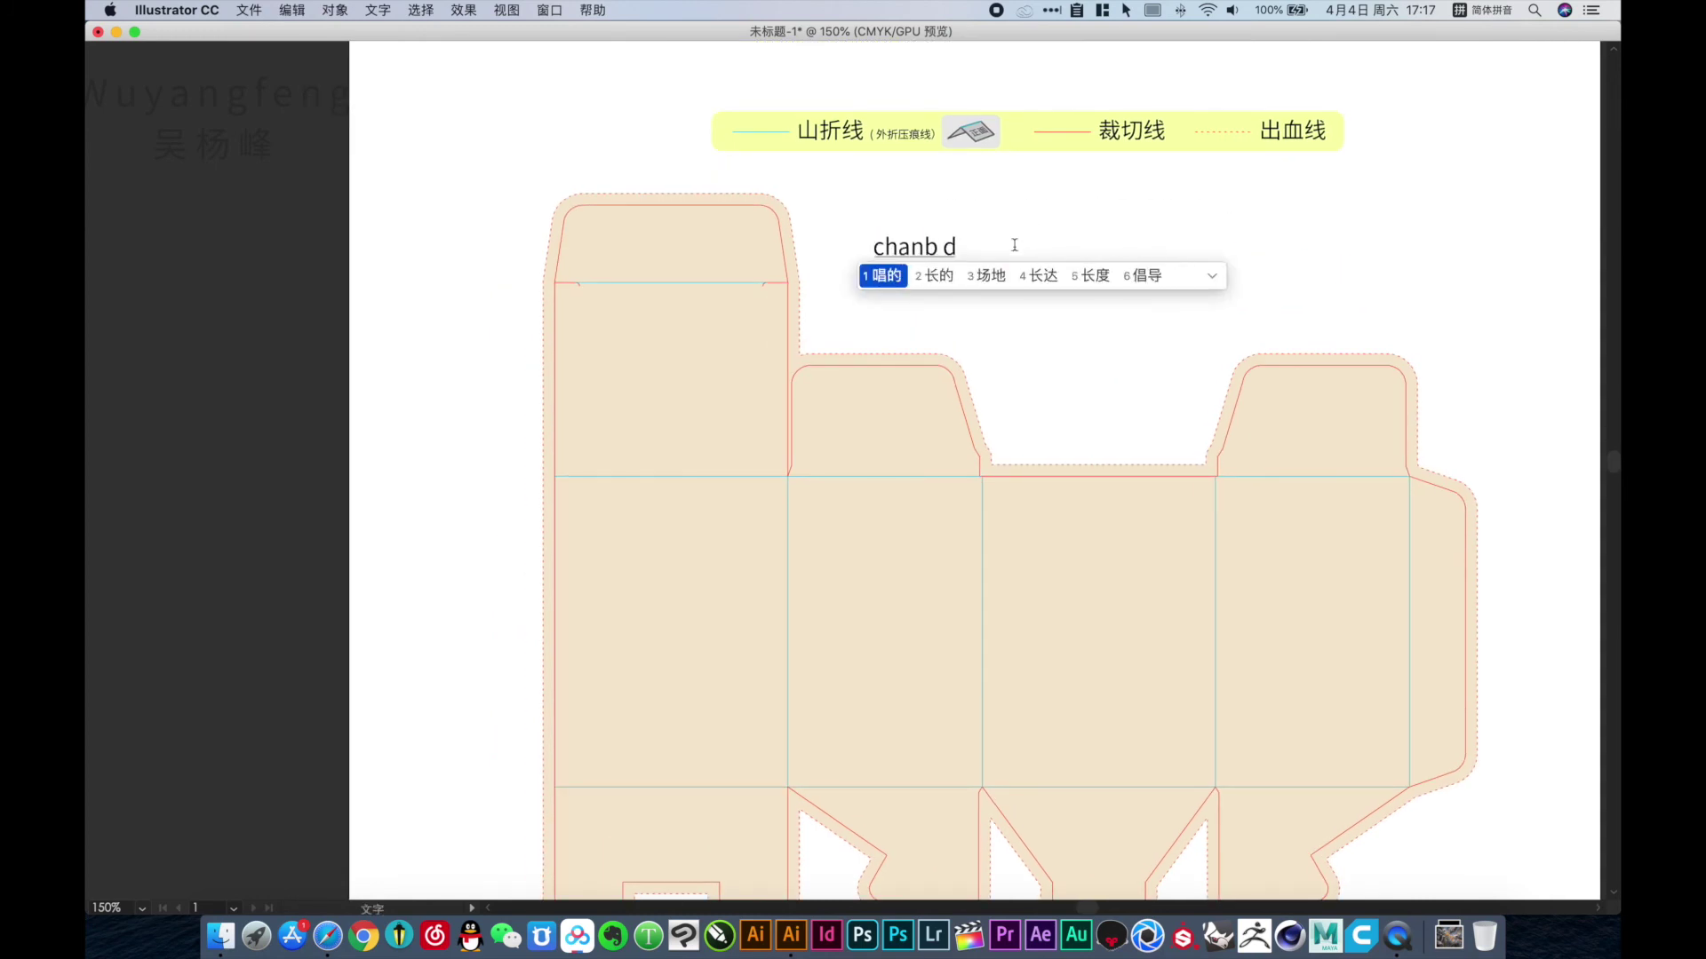
{"action": "key", "text": "BackSpace"}
{"action": "key", "text": "BackSpace"}
{"action": "type", "text": "cu"}
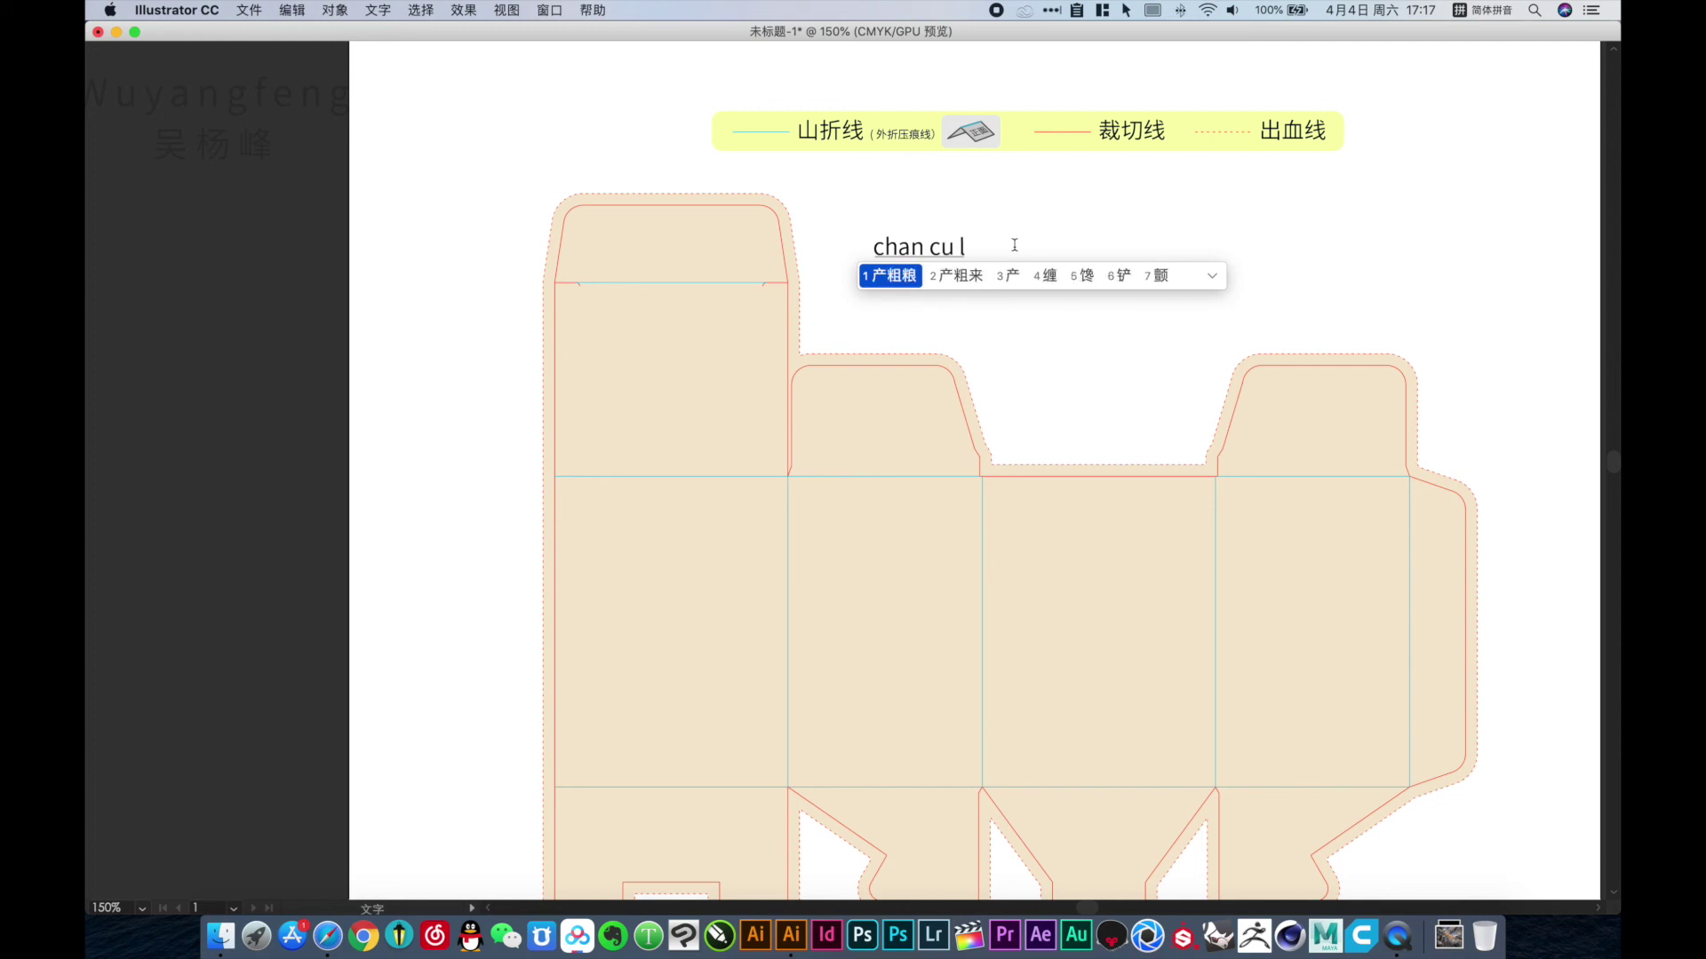
{"action": "key", "text": "BackSpace"}
{"action": "key", "text": "BackSpace"}
{"action": "type", "text": "b"}
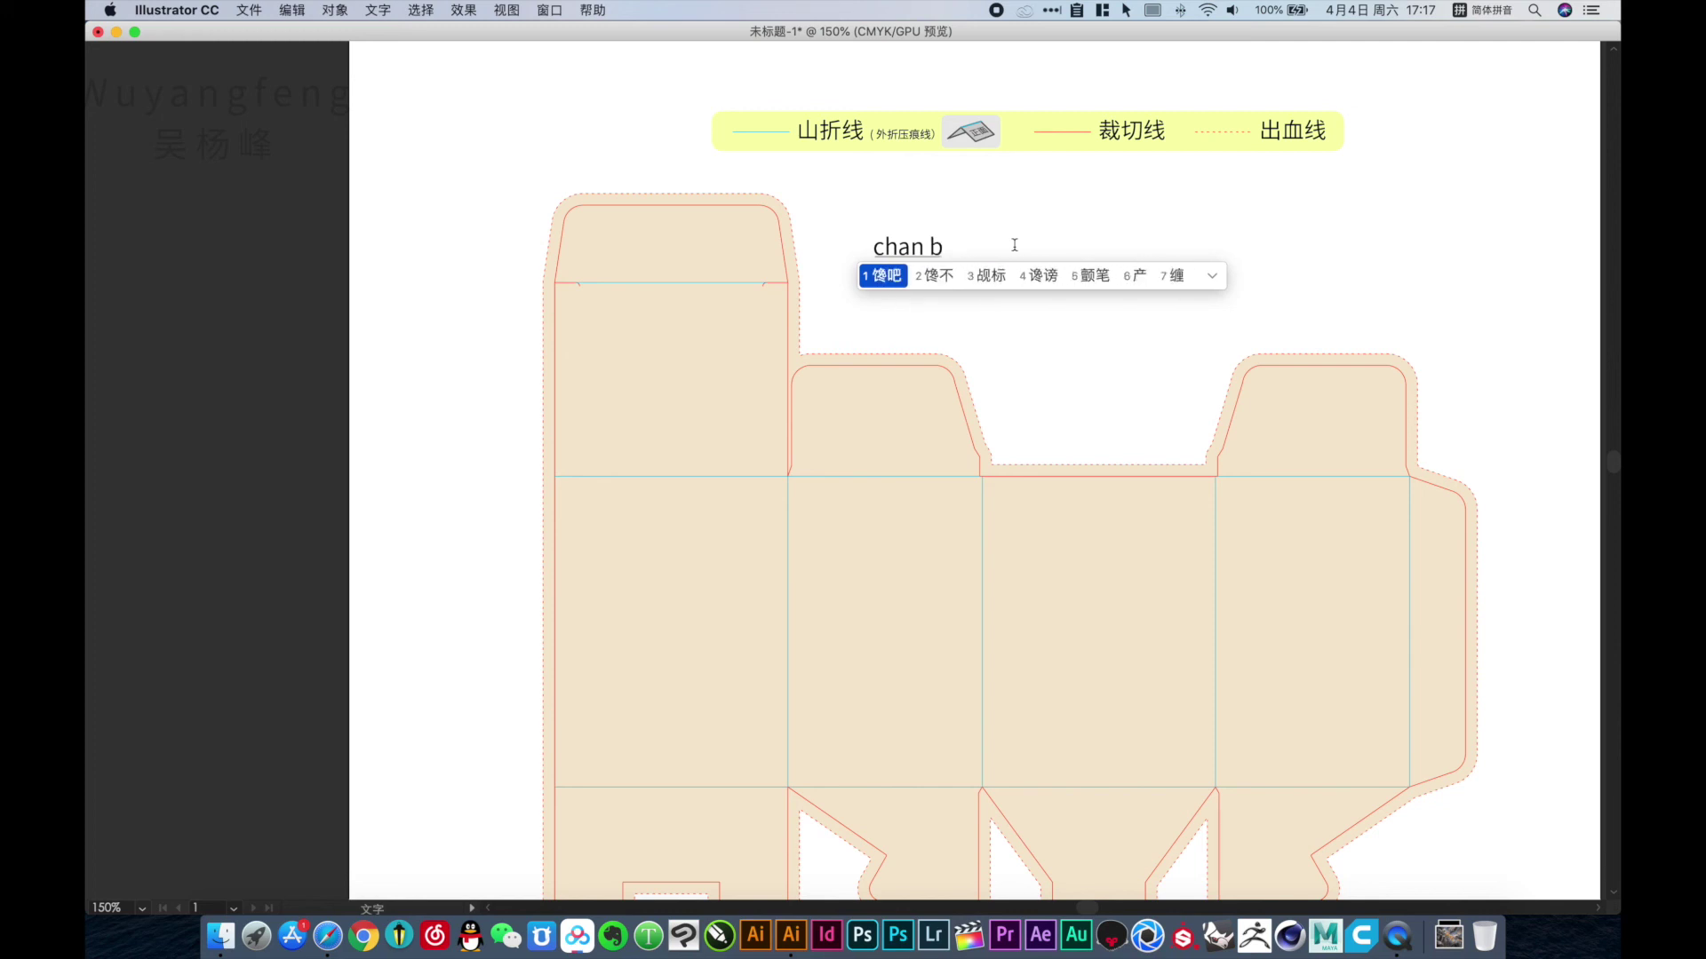
{"action": "type", "text": "udu"}
{"action": "key", "text": "space"}
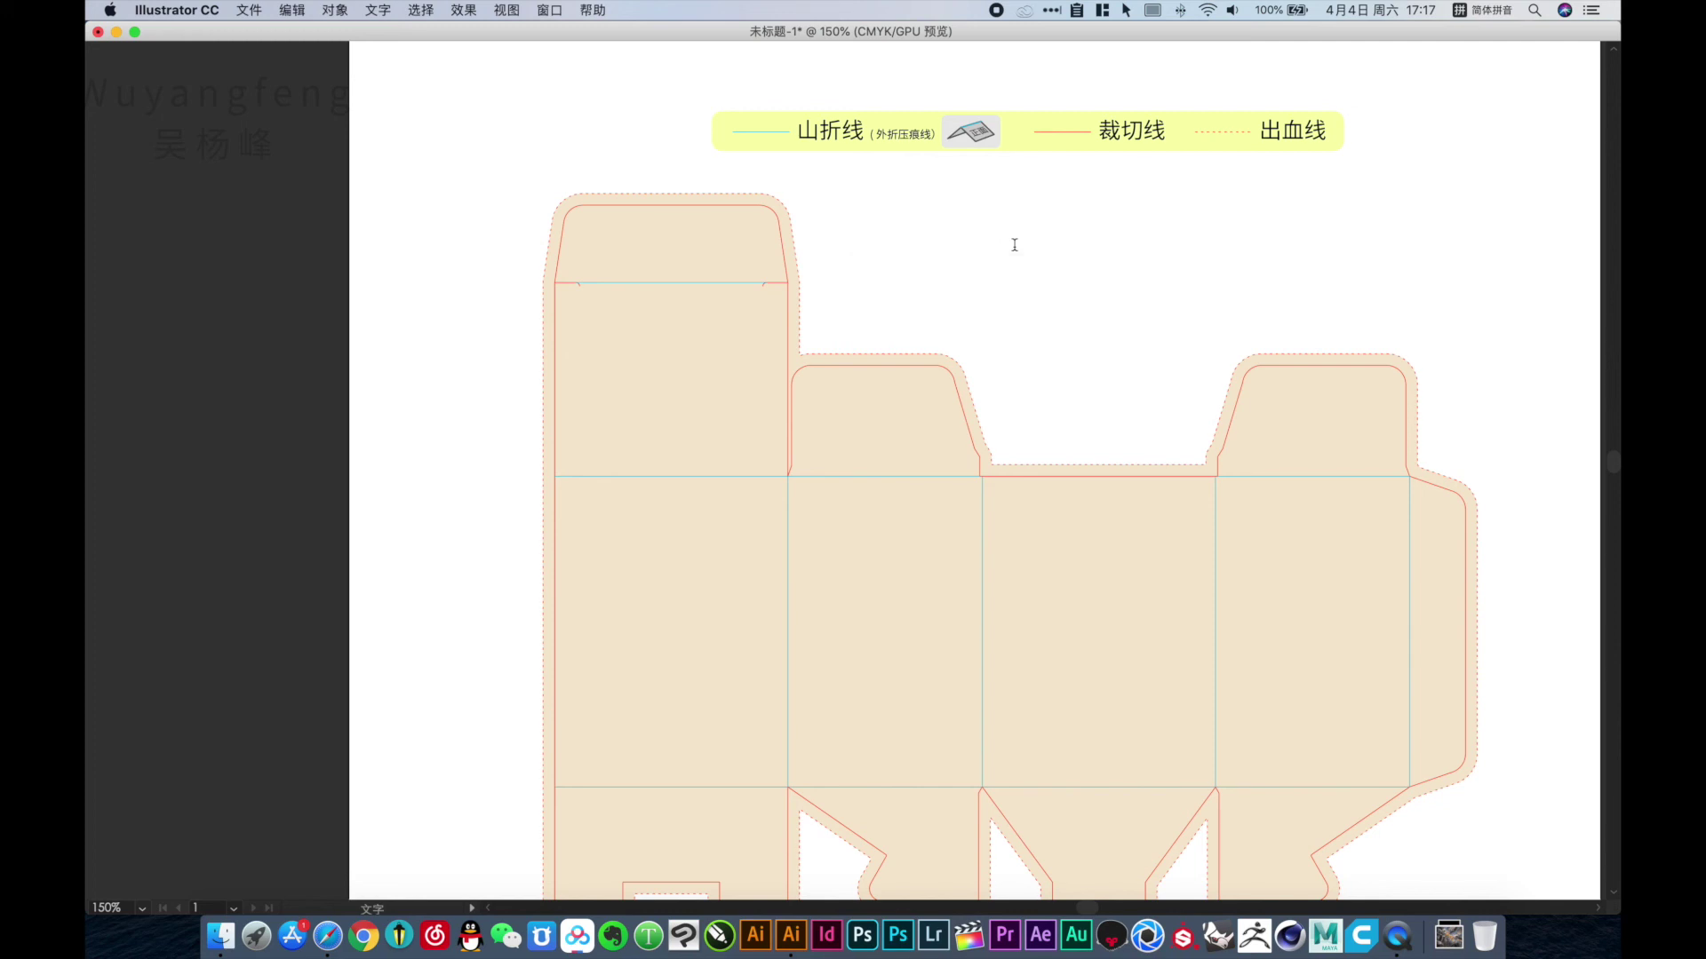
{"action": "type", "text": "chabuduo"}
{"action": "key", "text": "space"}
{"action": "type", "text": "ji"}
{"action": "key", "text": "space"}
{"action": "type", "text": "j"}
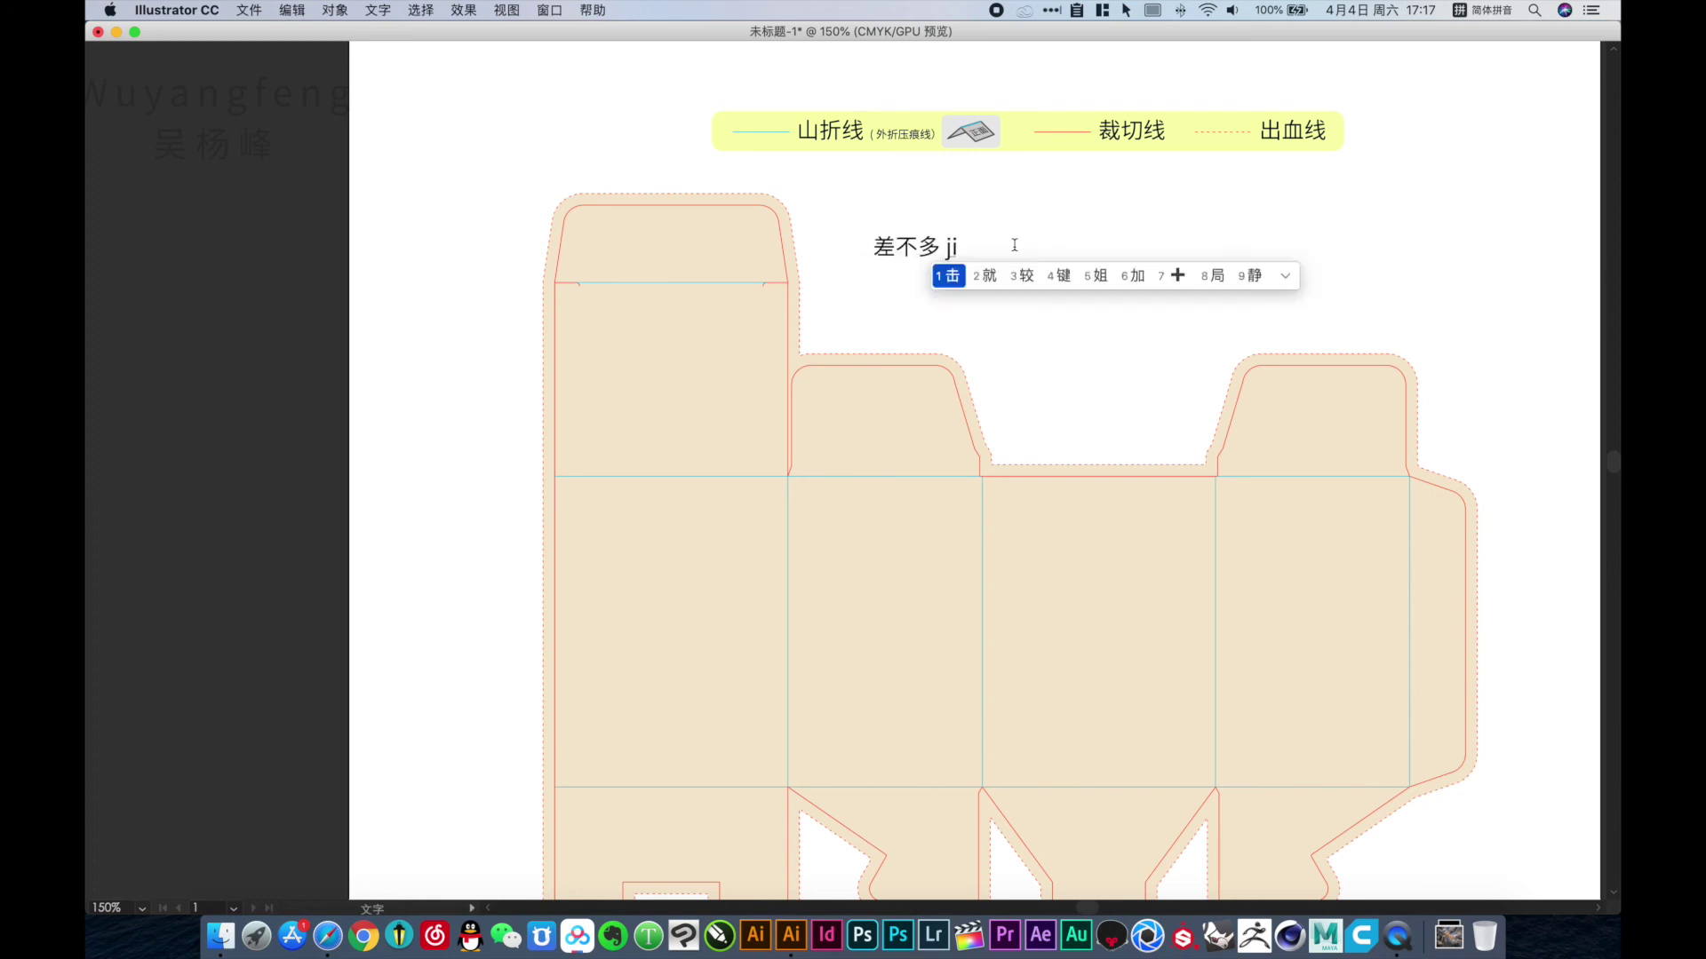
{"action": "key", "text": "space"}
{"action": "type", "text": "zhey"}
{"action": "key", "text": "space"}
{"action": "type", "text": "l"}
{"action": "key", "text": "space"}
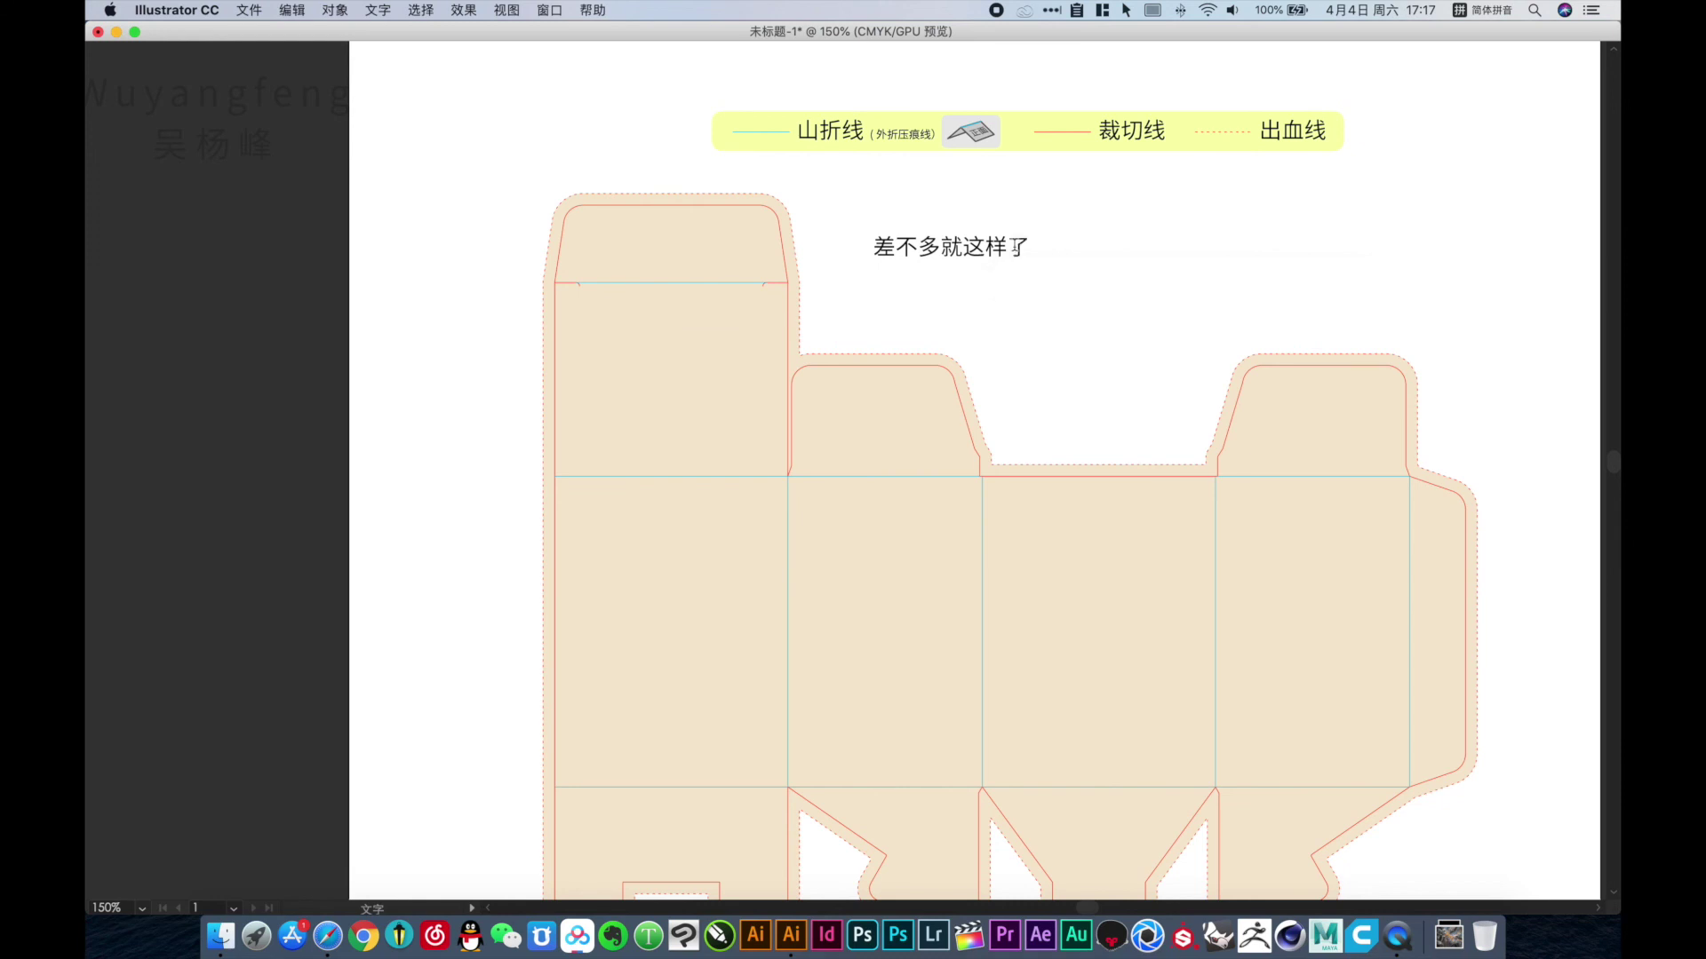
{"action": "key", "text": "Escape"}
Select the 差不多就这样了 caption and delete it.
{"action": "mouse_move", "coordinate": [1218, 294]}
{"action": "left_mouse_down"}
{"action": "mouse_move", "coordinate": [1170, 172]}
{"action": "mouse_move", "coordinate": [1143, 258]}
{"action": "left_mouse_up"}
{"action": "mouse_move", "coordinate": [866, 176]}
{"action": "left_mouse_down"}
{"action": "mouse_move", "coordinate": [1026, 265]}
{"action": "mouse_move", "coordinate": [1059, 254]}
{"action": "left_mouse_up"}
{"action": "key", "text": "Delete"}
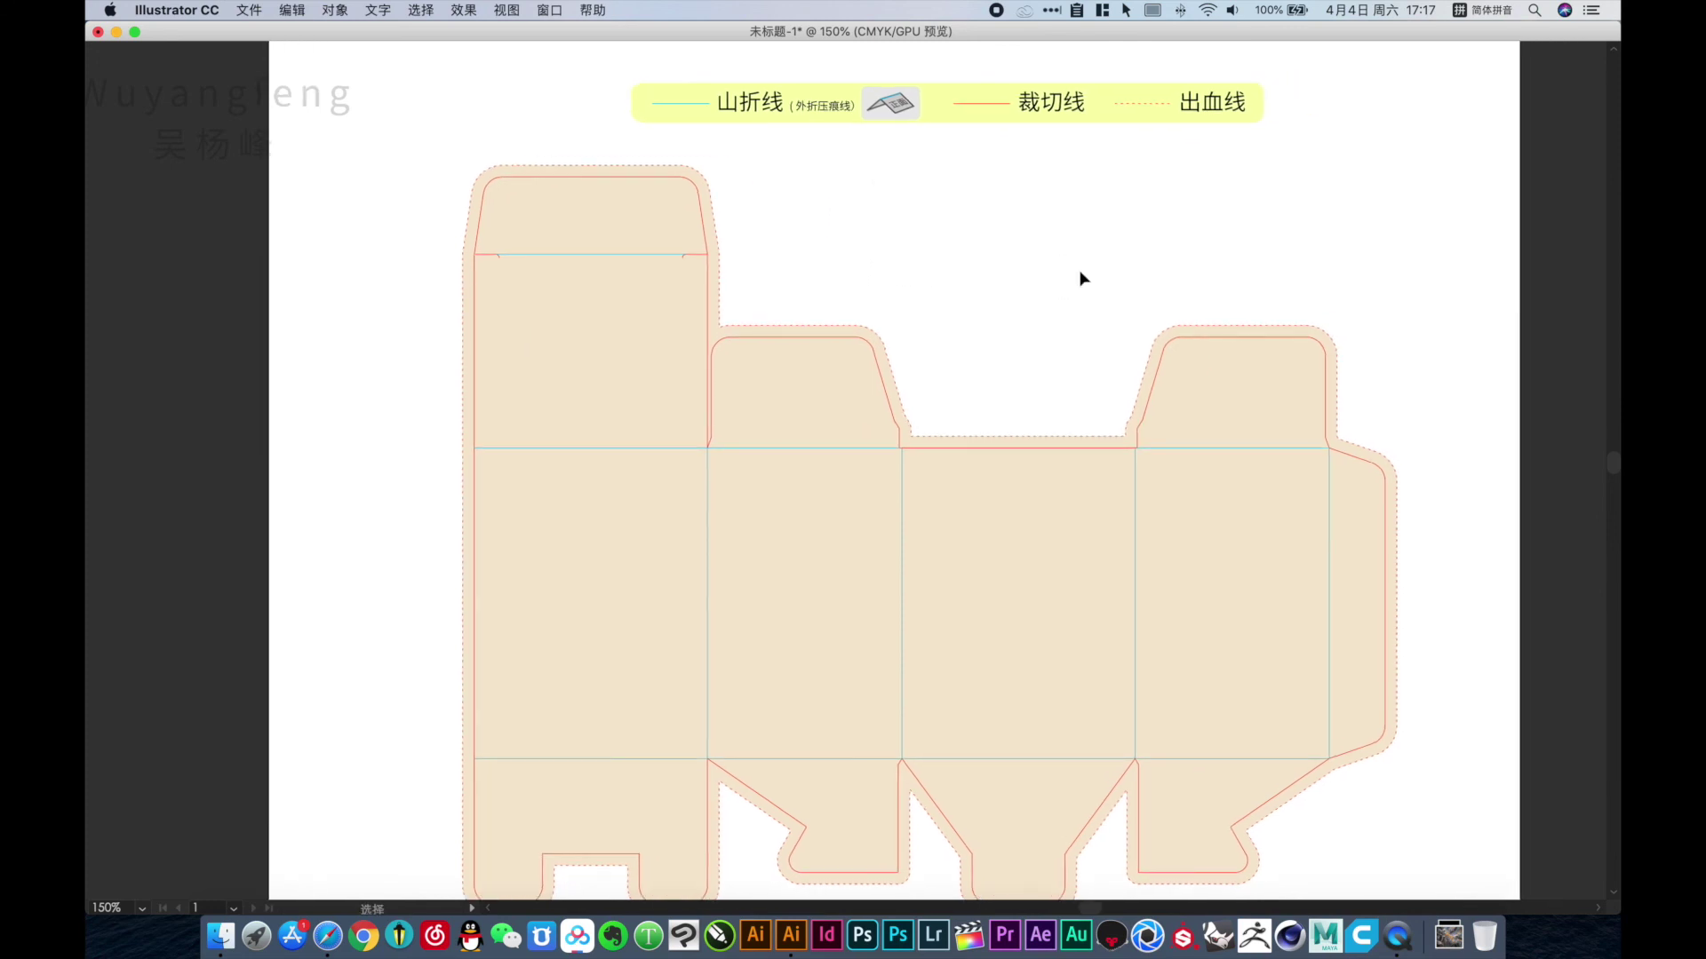